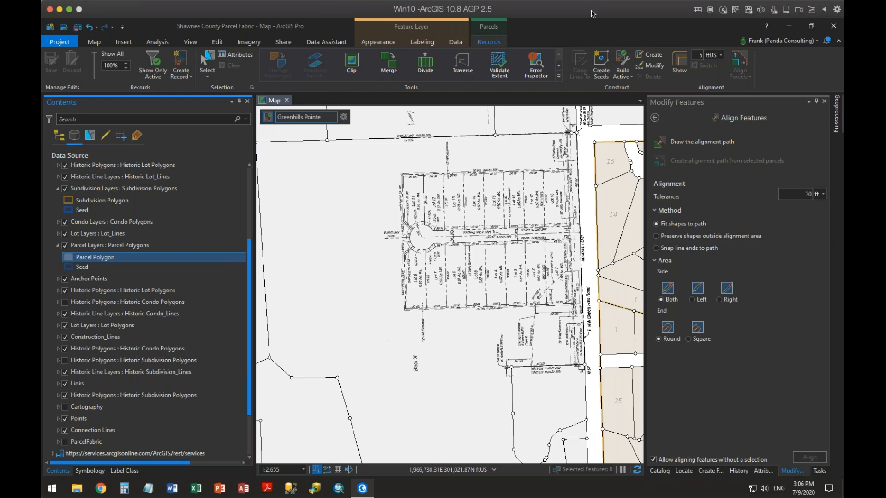
- Examine the Greenhills Pointe plat image over the parcel fabric, including its lots, cul-de-sac and surrounding boundaries
scroll(544, 215, "up", 3)
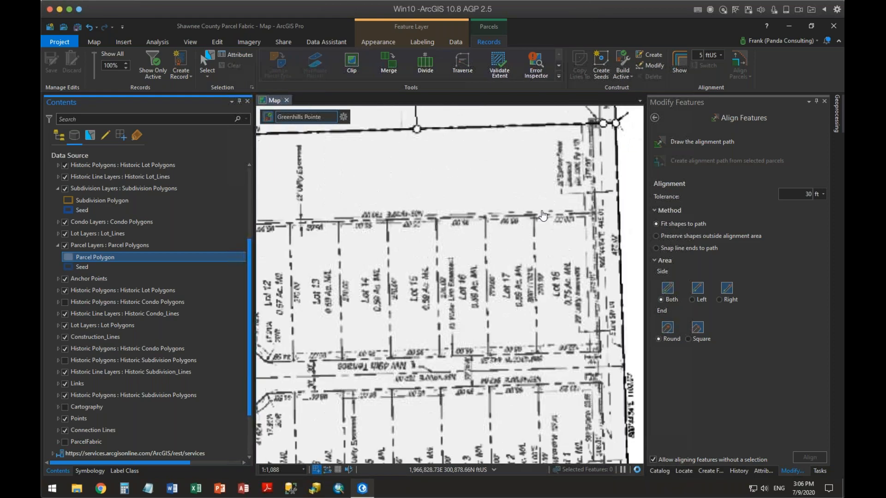
scroll(517, 286, "down", 2)
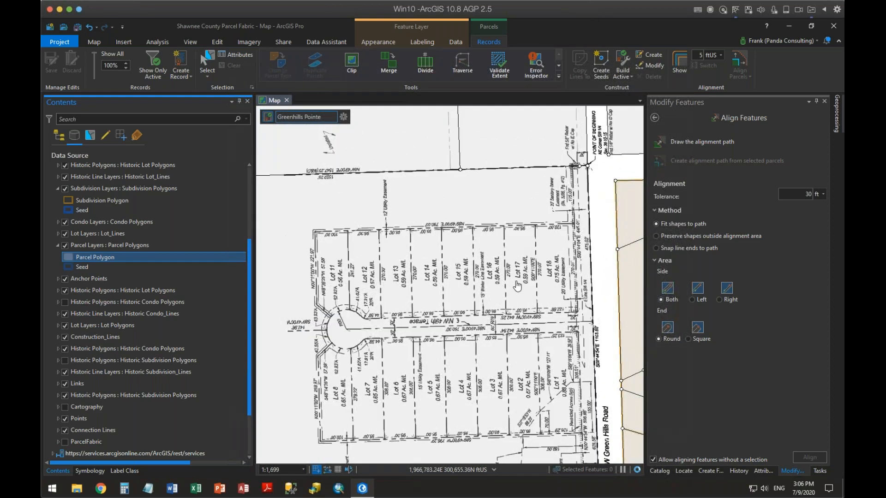
scroll(517, 286, "down", 2)
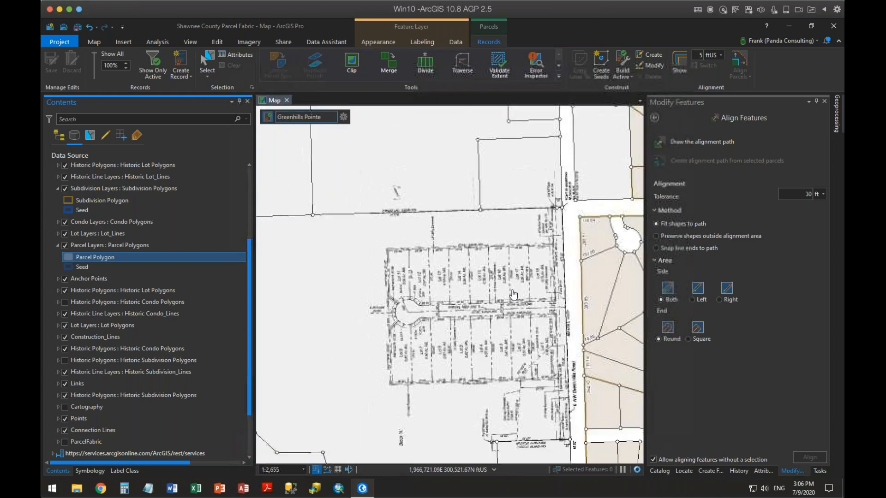
left_click(534, 273)
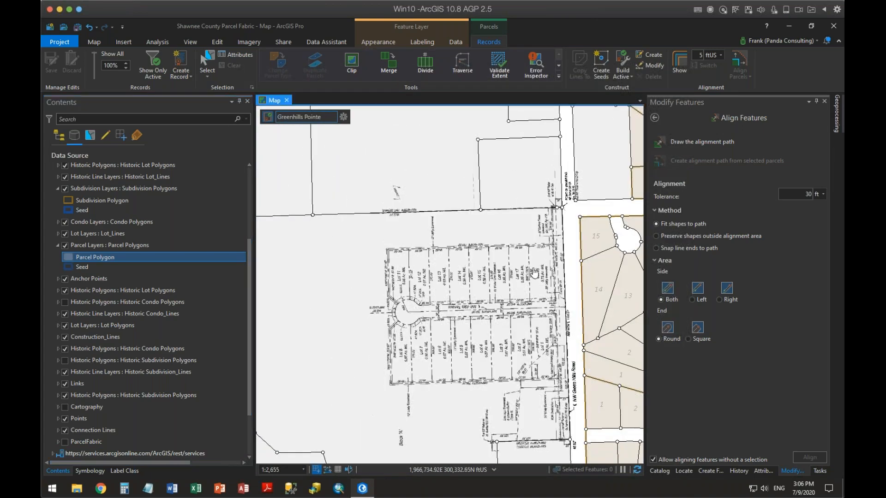
left_click_drag(494, 270, 530, 204)
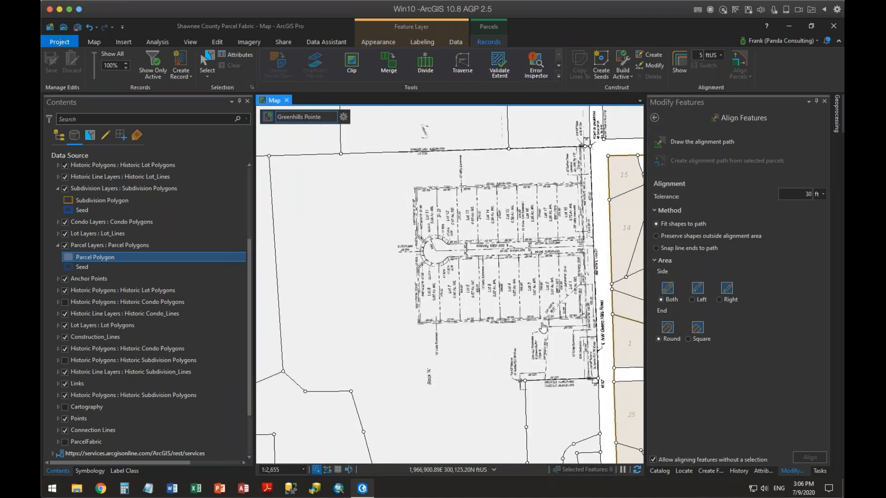
scroll(516, 323, "up", 4)
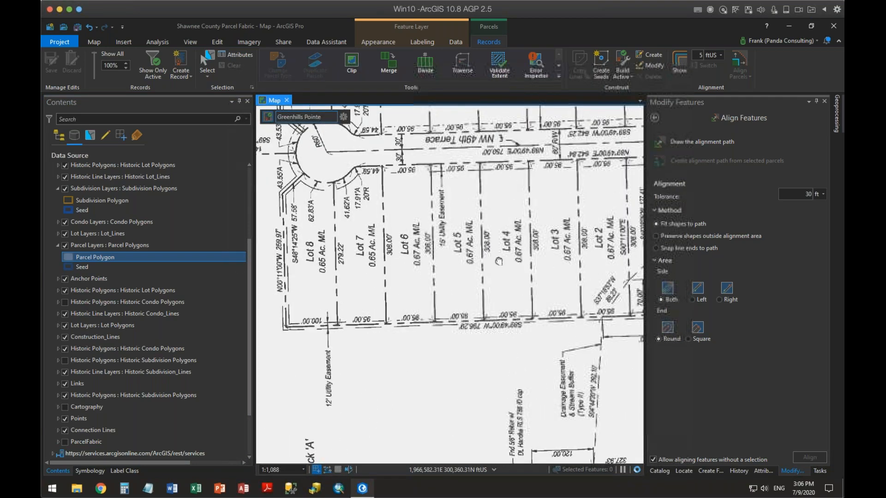
left_click_drag(499, 262, 562, 321)
left_click_drag(498, 221, 466, 320)
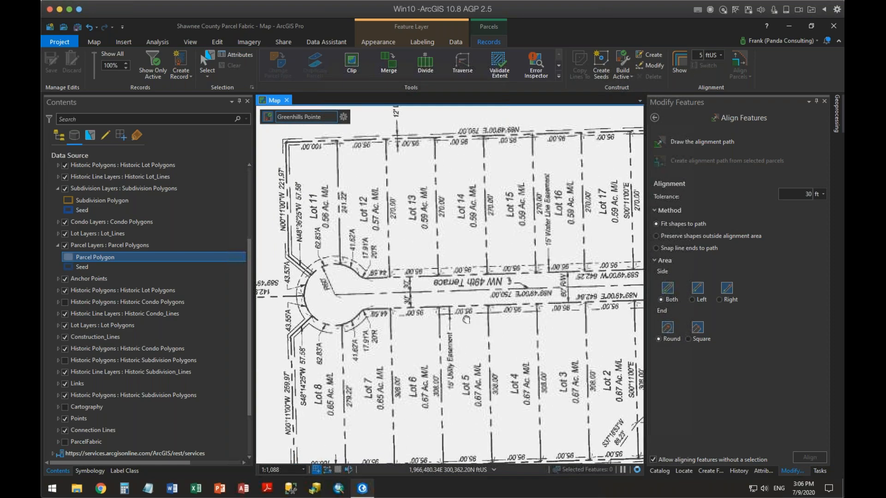
scroll(466, 319, "down", 4)
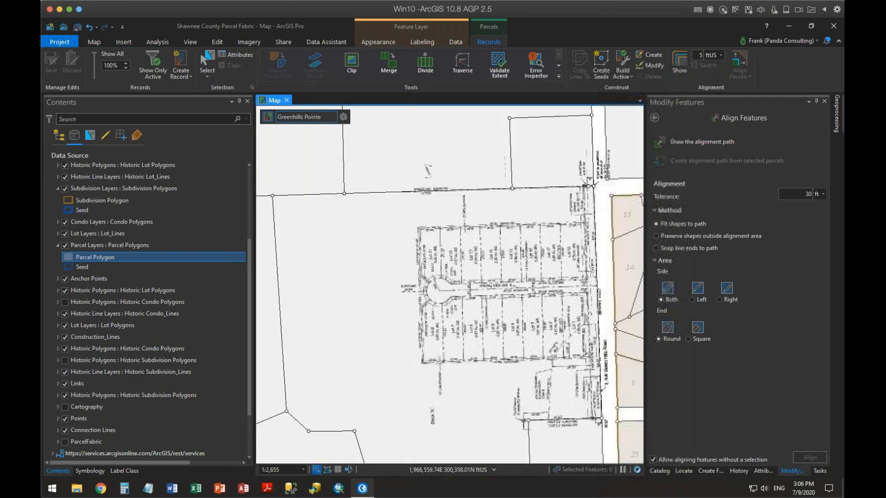
left_click_drag(536, 296, 516, 252)
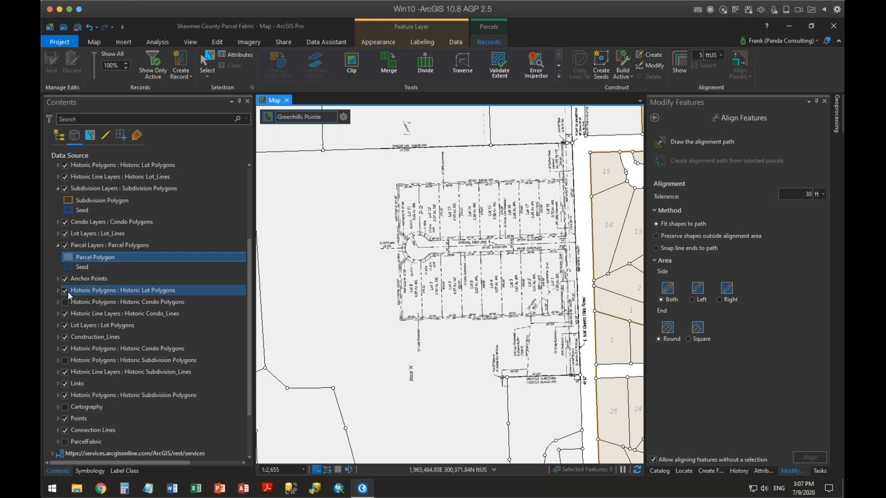
- List the map contents by drawing order and collapse the Lot Layers group
left_click(56, 134)
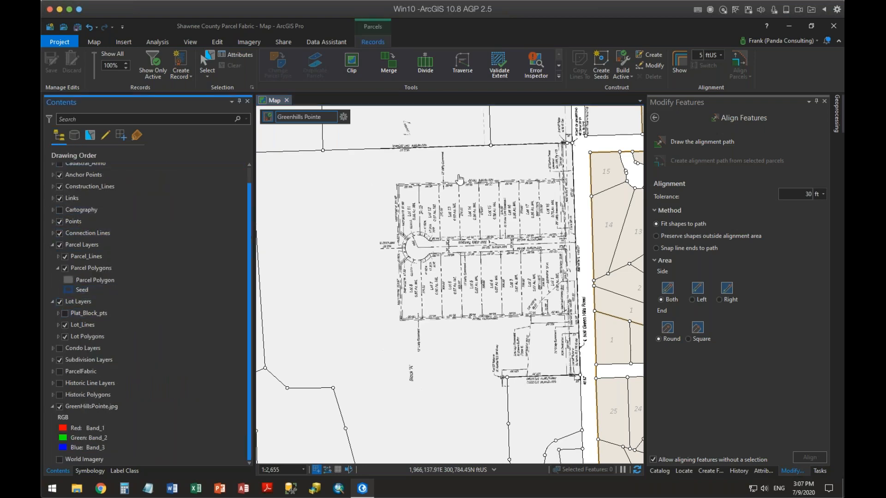
left_click(217, 290)
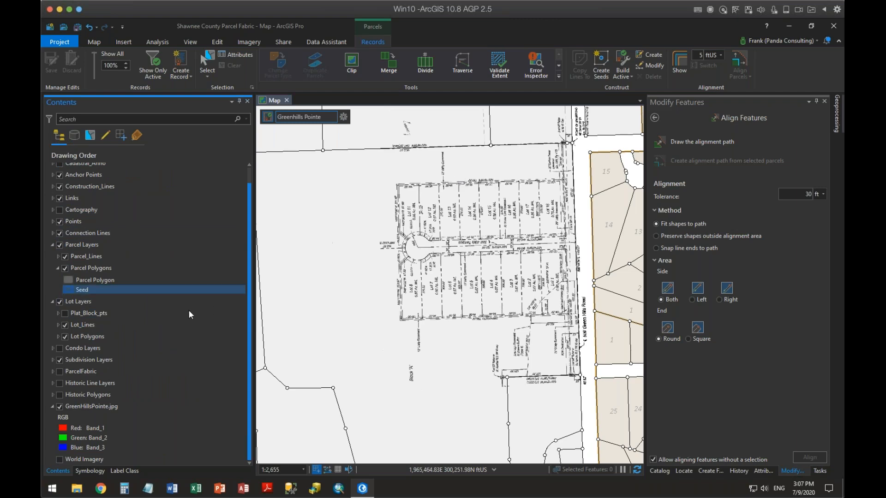
left_click(52, 300)
left_click(120, 331)
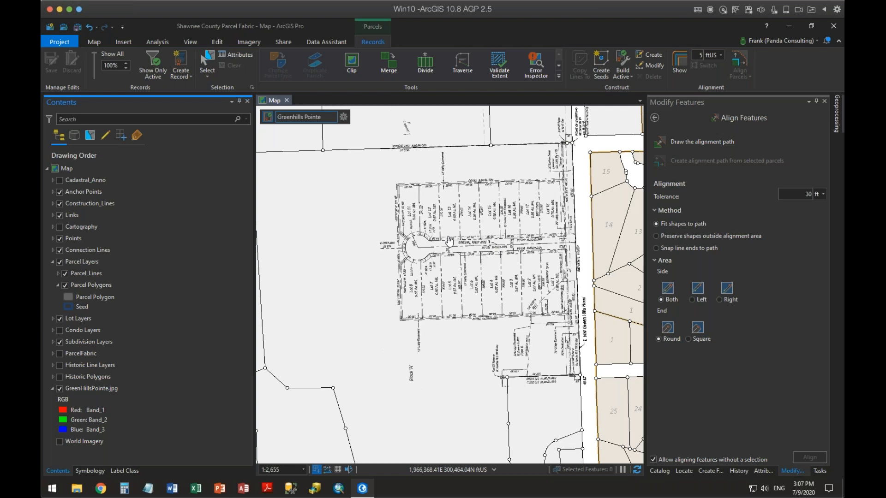
- Examine the bearing and distance annotation along the plat's north boundary line against the existing parcel lines
scroll(418, 163, "up", 3)
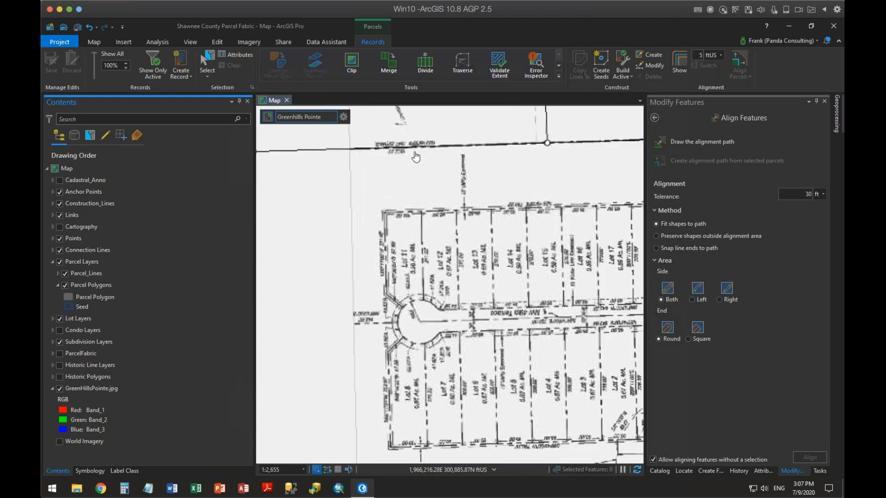
left_click_drag(456, 194, 376, 276)
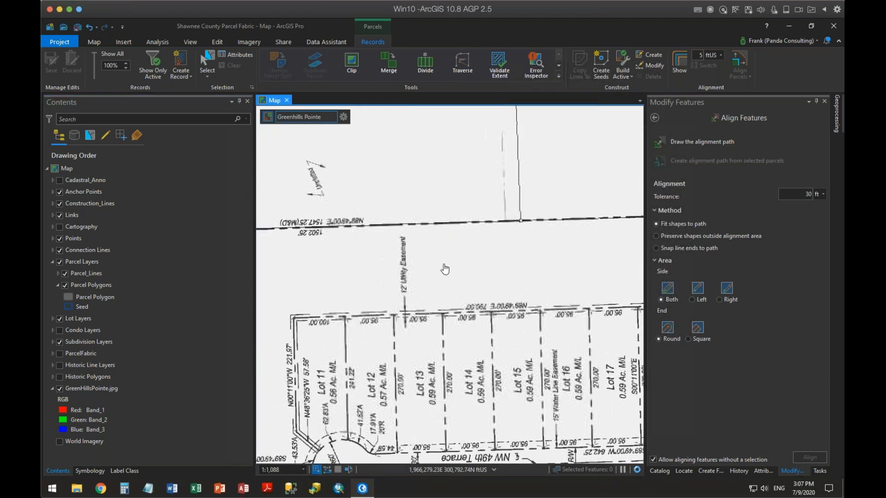
scroll(445, 270, "down", 2)
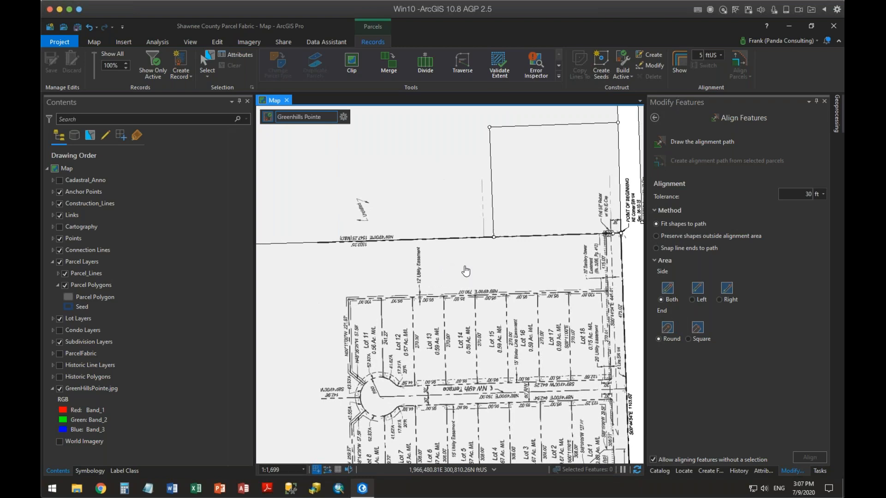
left_click(217, 41)
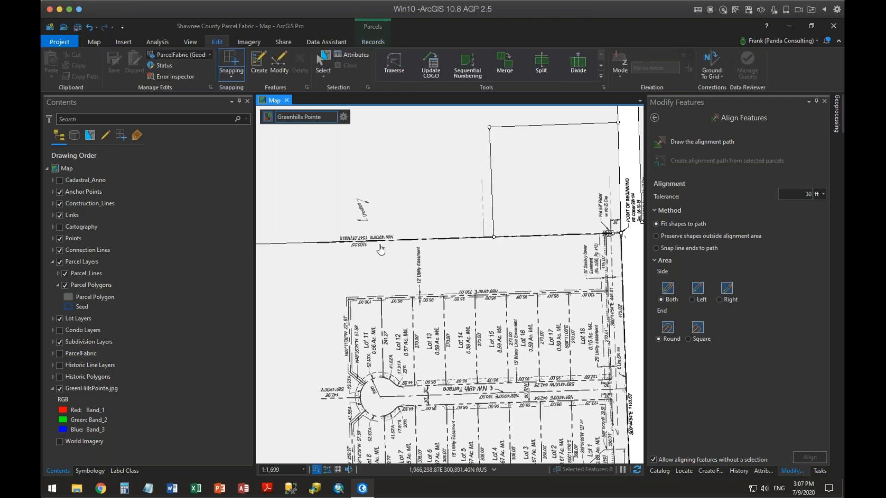
scroll(380, 249, "up", 5)
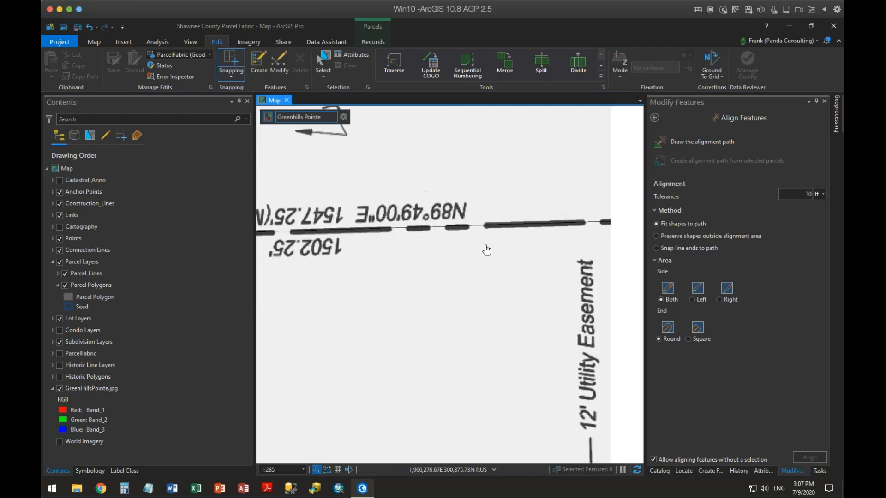
scroll(487, 250, "down", 6)
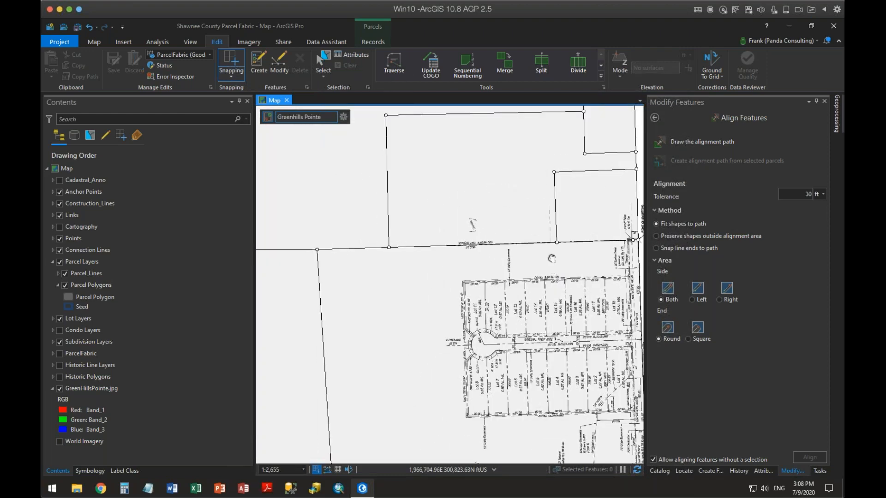
left_click_drag(551, 259, 500, 256)
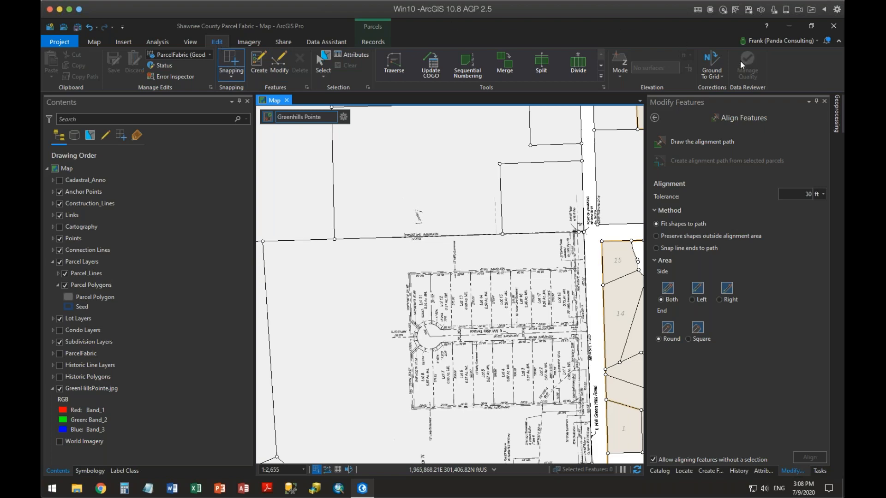
- Disable the distance factor and turn on Ground to Grid corrections with only the direction offset applied
left_click(721, 75)
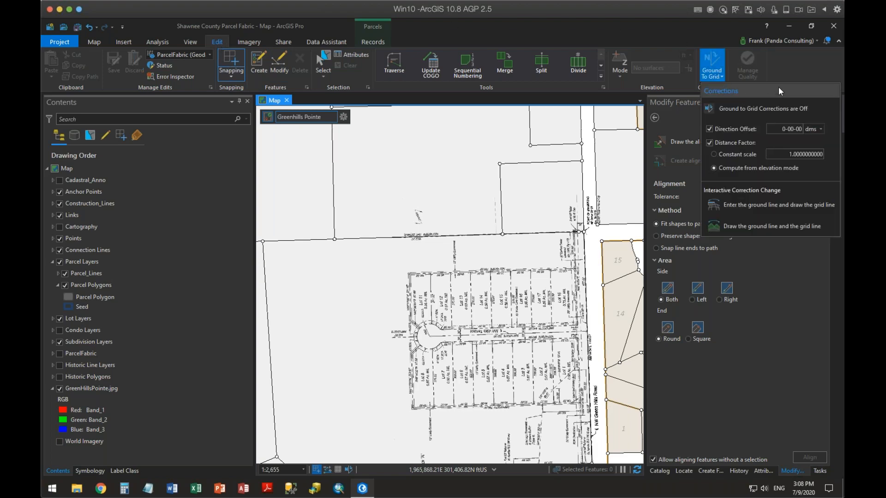
left_click(710, 142)
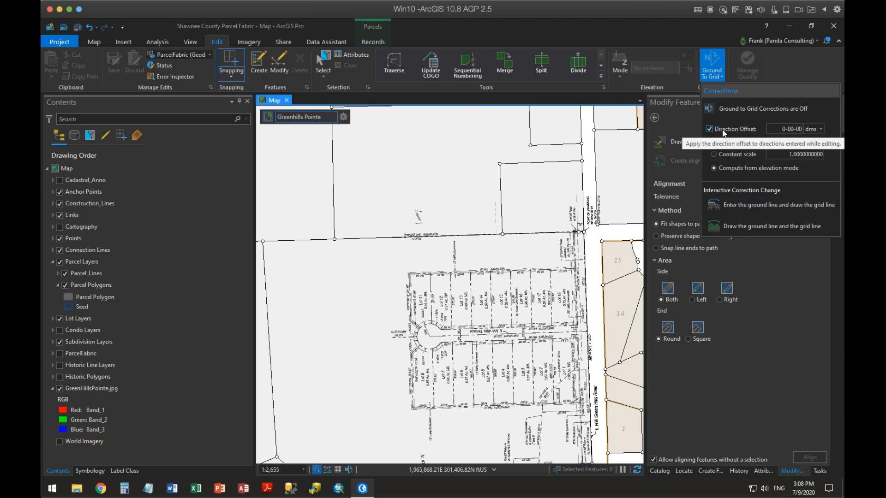
left_click(720, 203)
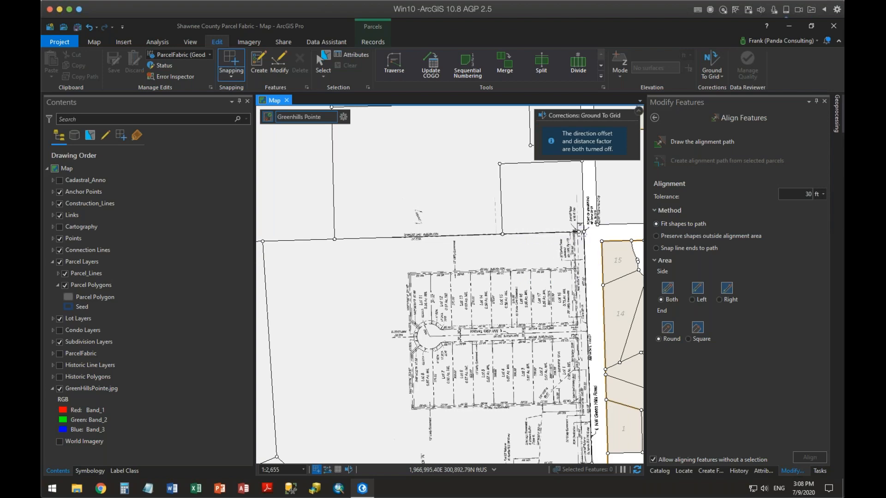
left_click(711, 60)
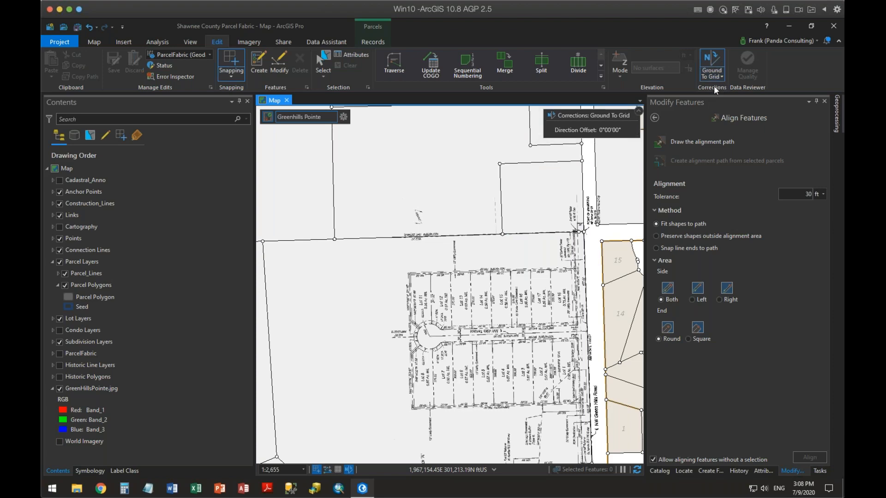
- Start the interactive correction with an entered ground line, using direction 89.4900-3 from the north boundary and leaving the distance at 0
left_click(722, 77)
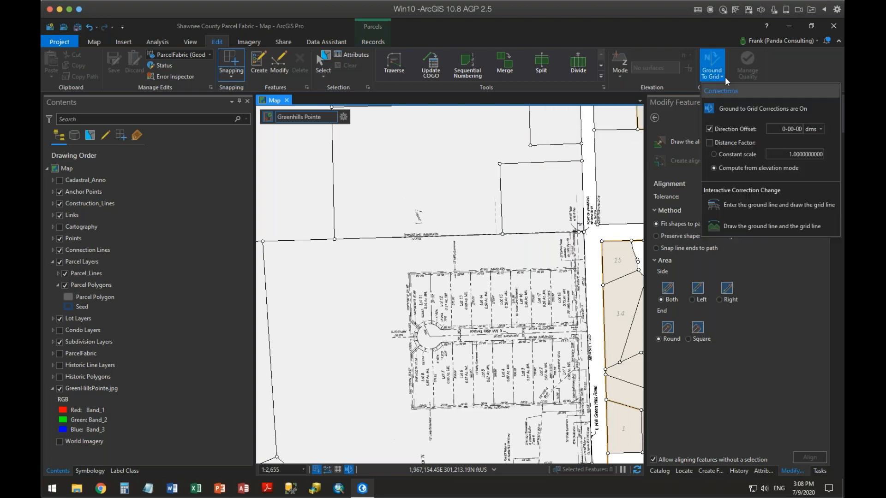
left_click(731, 203)
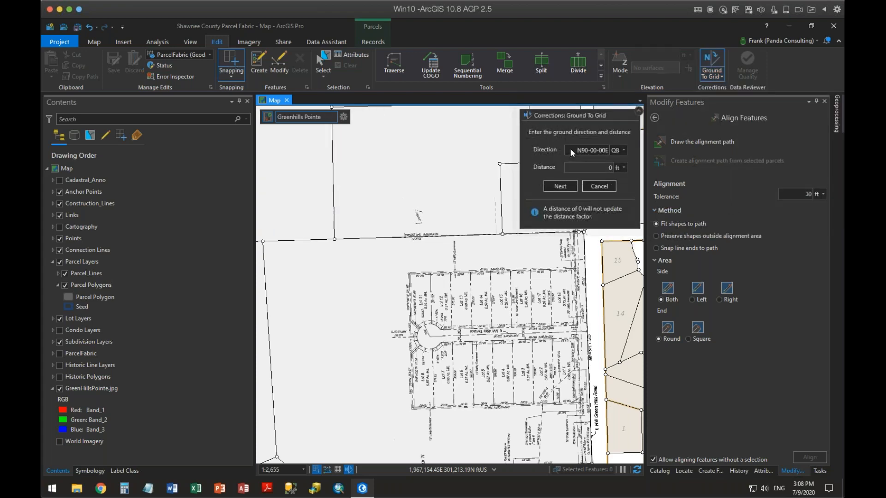
left_click(575, 150)
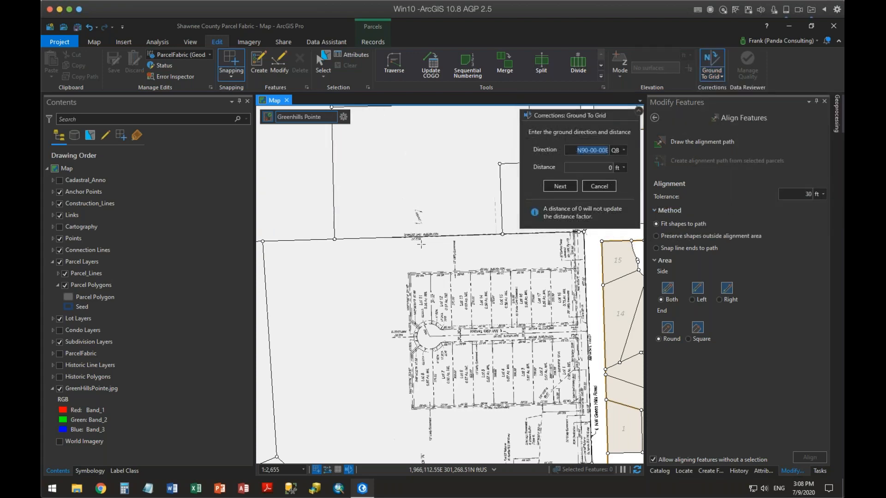
scroll(444, 235, "up", 4)
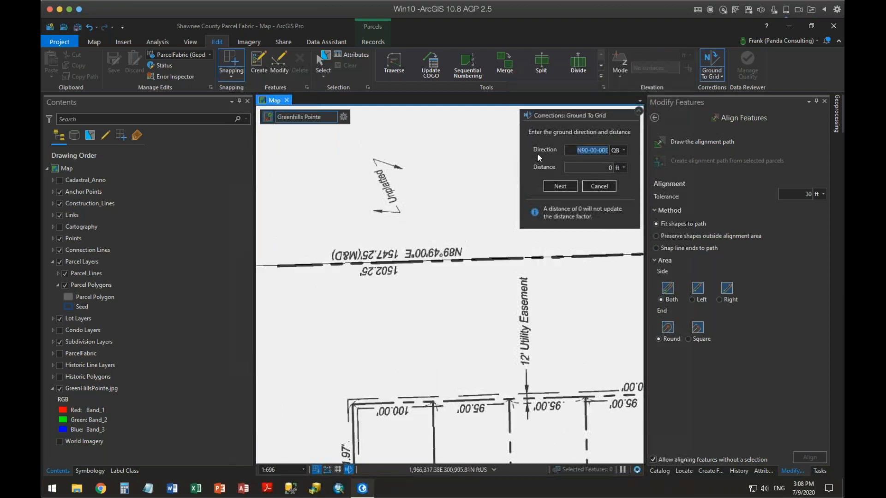
type("89.")
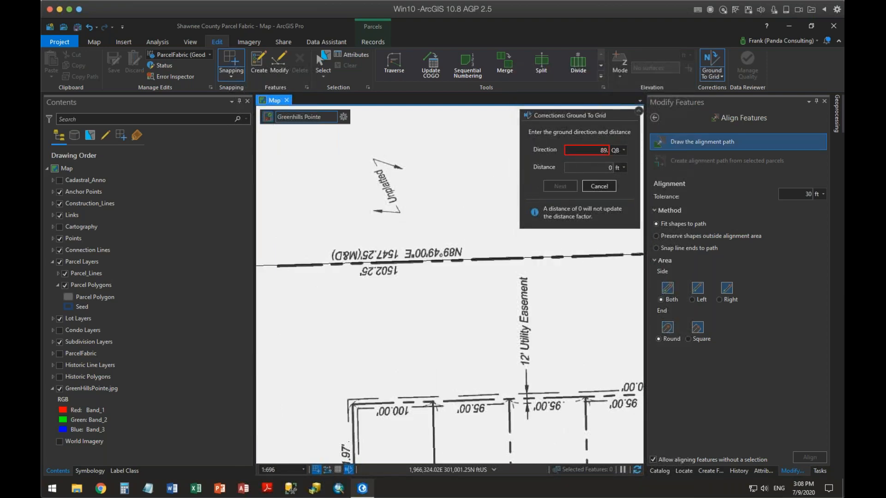
type("4900-3")
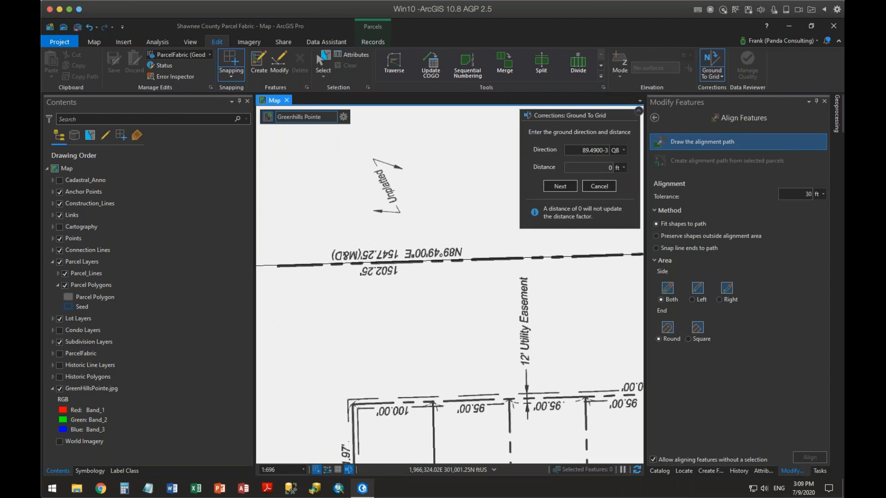
left_click(558, 186)
- Draw the grid line along the north boundary from the parcel corner above Lot 15 to the next corner point west
scroll(584, 230, "down", 4)
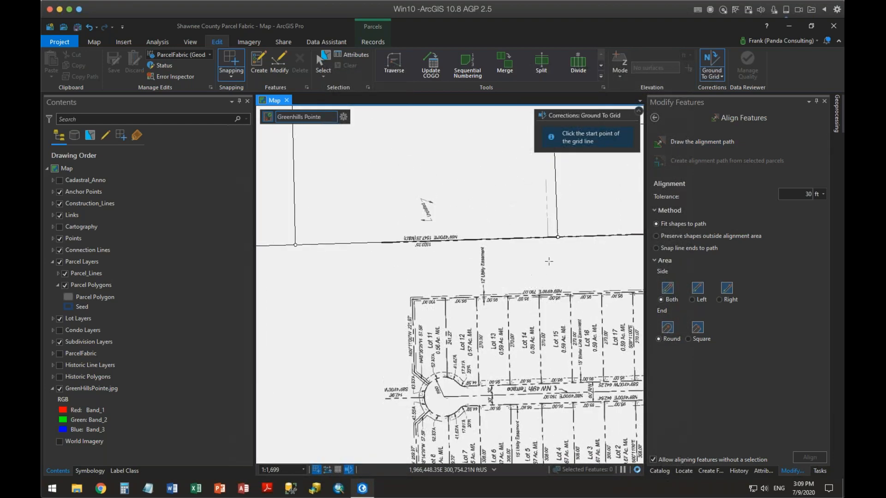
left_click(558, 237)
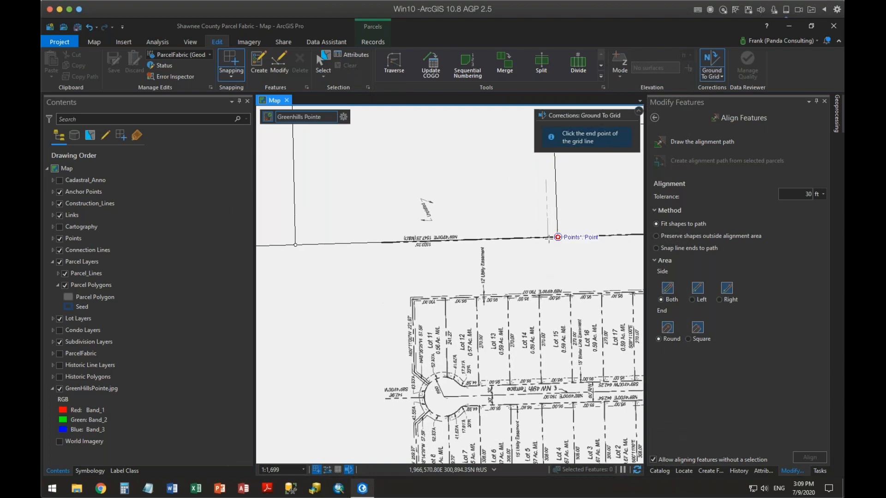
left_click(296, 245)
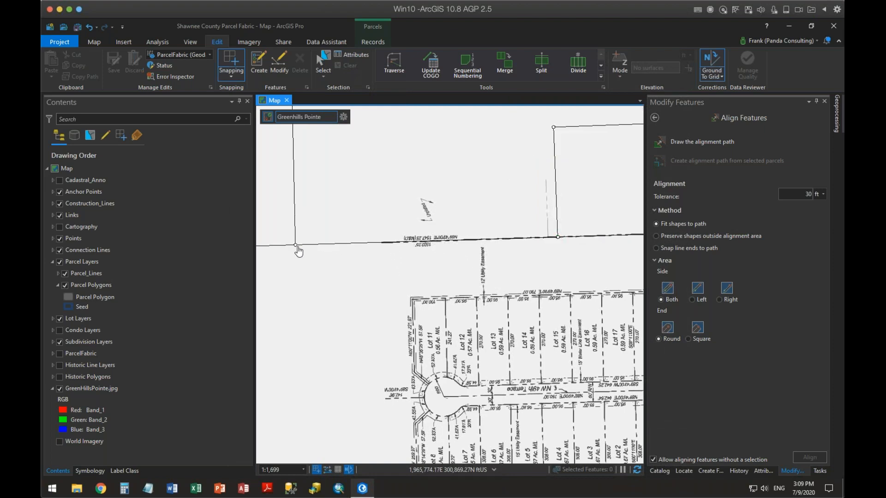
- Check the computed direction offset in the correction settings and turn Ground to Grid corrections back on
left_click(717, 60)
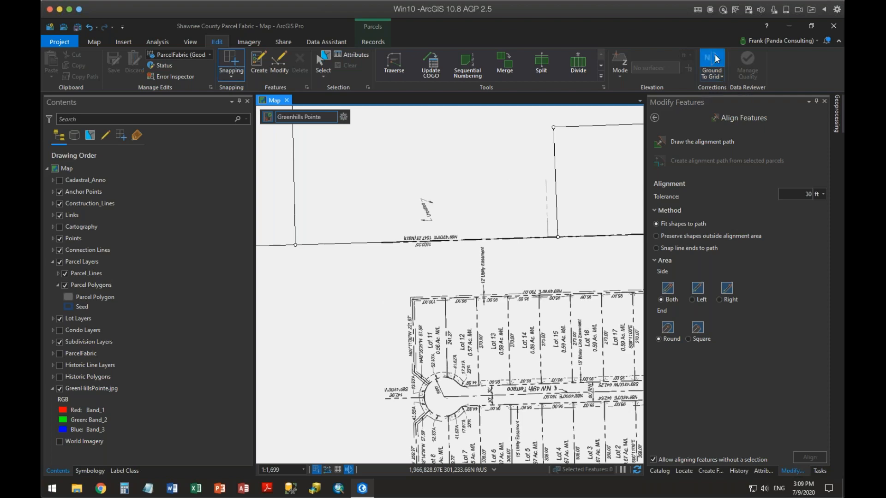
left_click(723, 78)
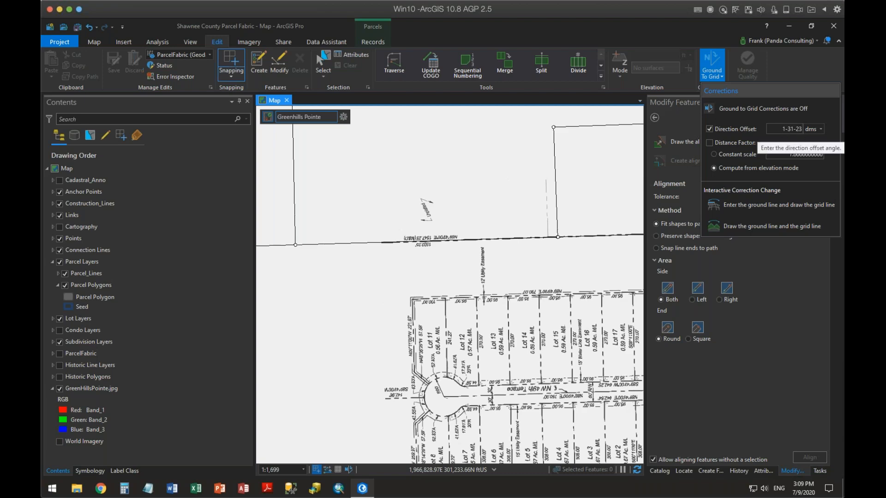
left_click(713, 58)
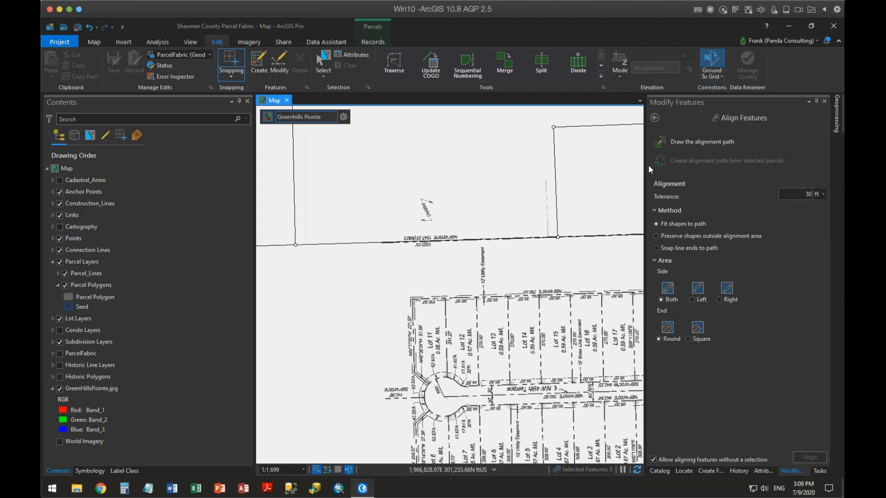
- Review the Ground to Grid settings near the plat's Point of Beginning and switch the corrections on
scroll(471, 162, "up", 1)
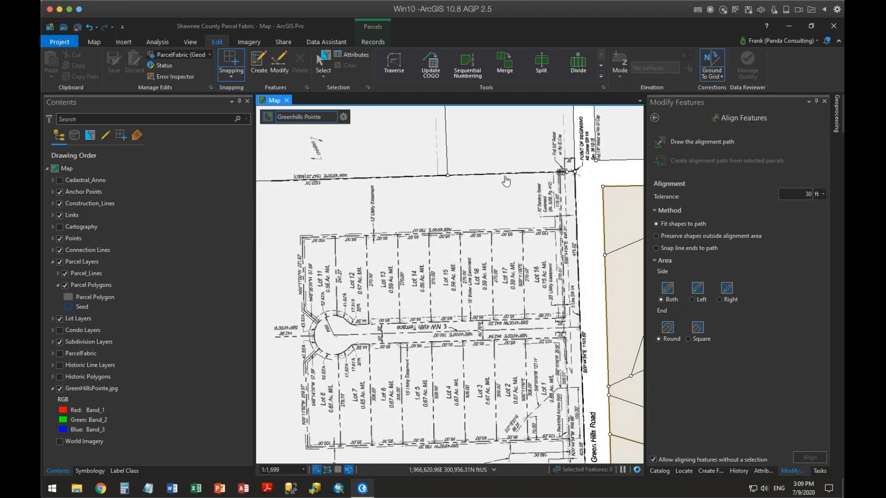
scroll(569, 185, "up", 1)
scroll(570, 185, "up", 2)
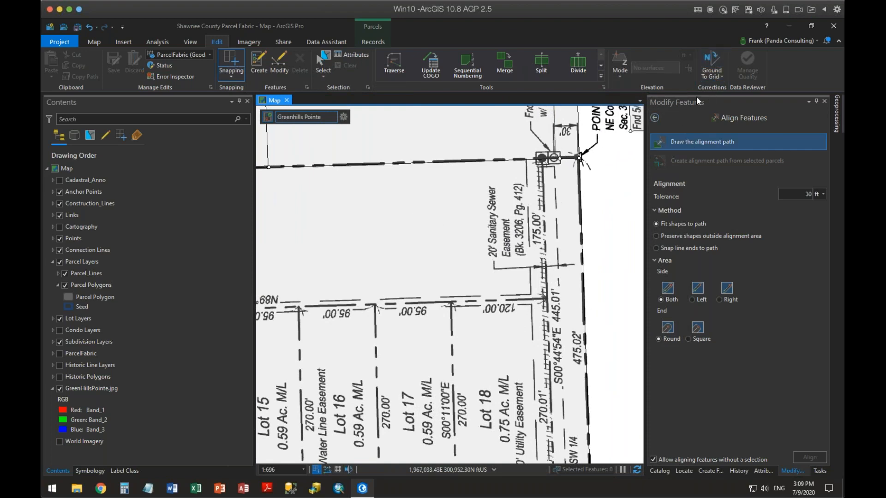
left_click(714, 74)
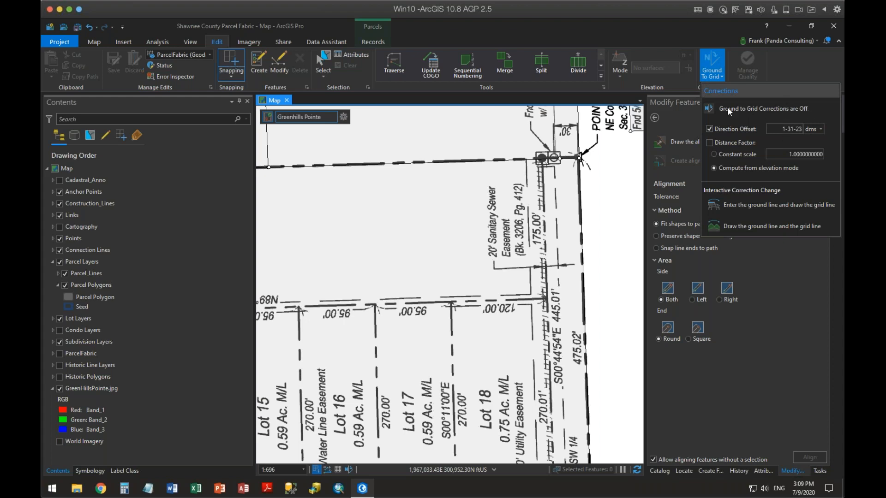
left_click(720, 75)
left_click(705, 74)
left_click(709, 143)
left_click(714, 65)
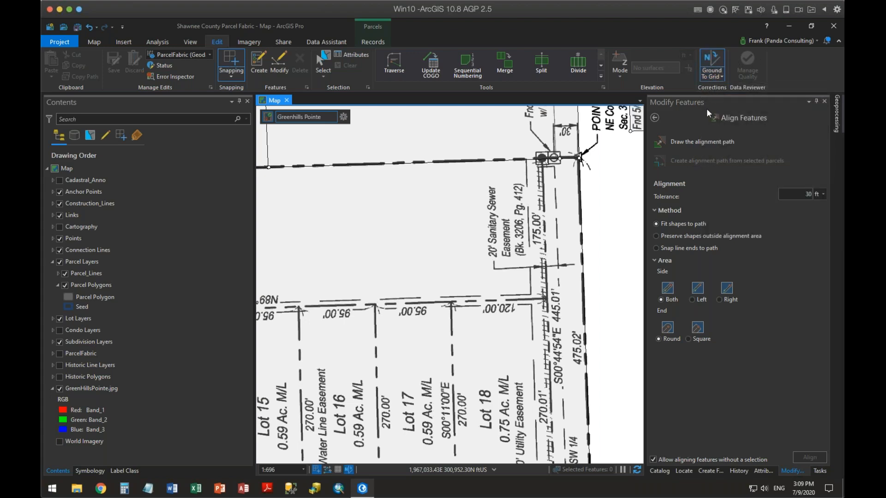
- Look over the form for creating a record without creating one, and switch the Greenhills Pointe record off and on again
left_click(375, 42)
scroll(588, 198, "down", 2)
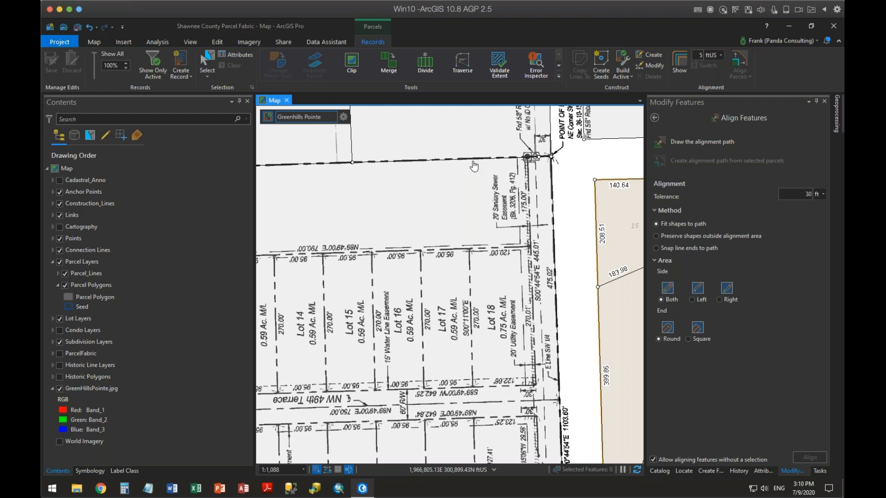
left_click_drag(472, 182, 455, 246)
scroll(496, 239, "up", 3)
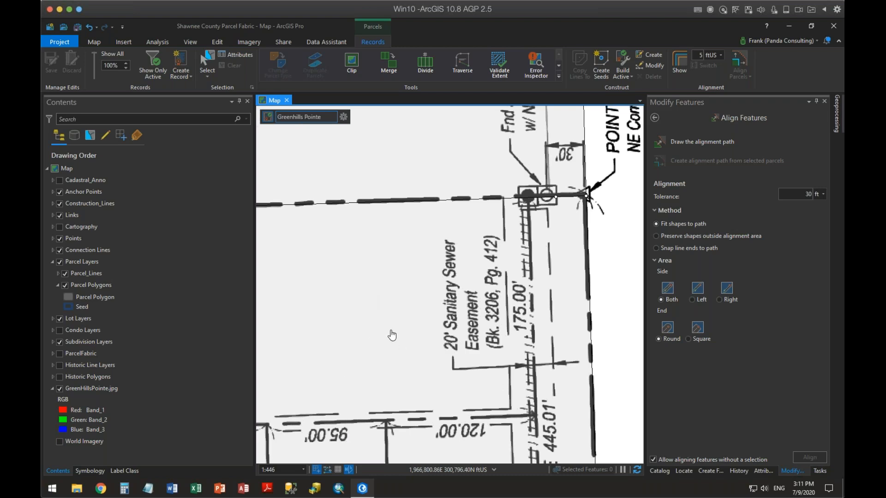
left_click(343, 116)
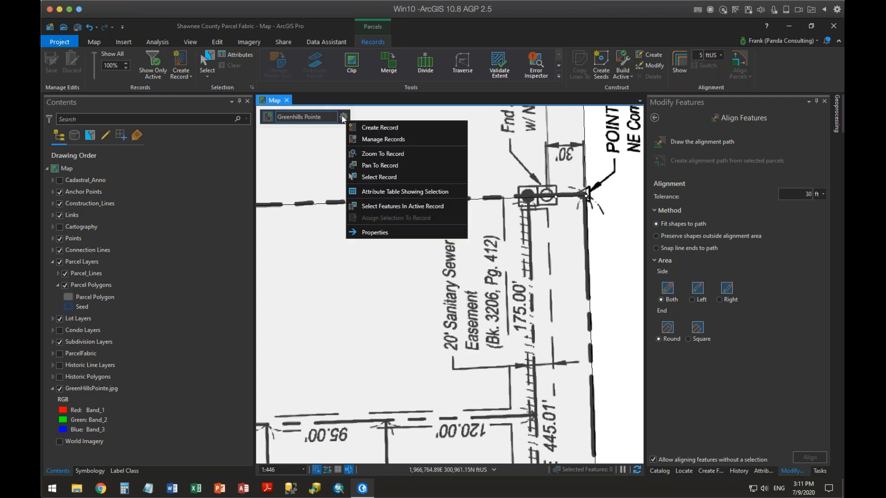
left_click(386, 126)
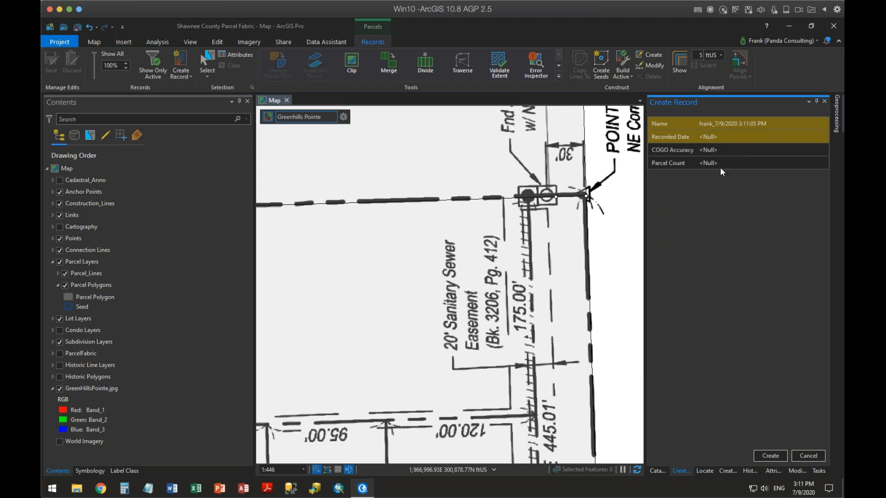
left_click(809, 455)
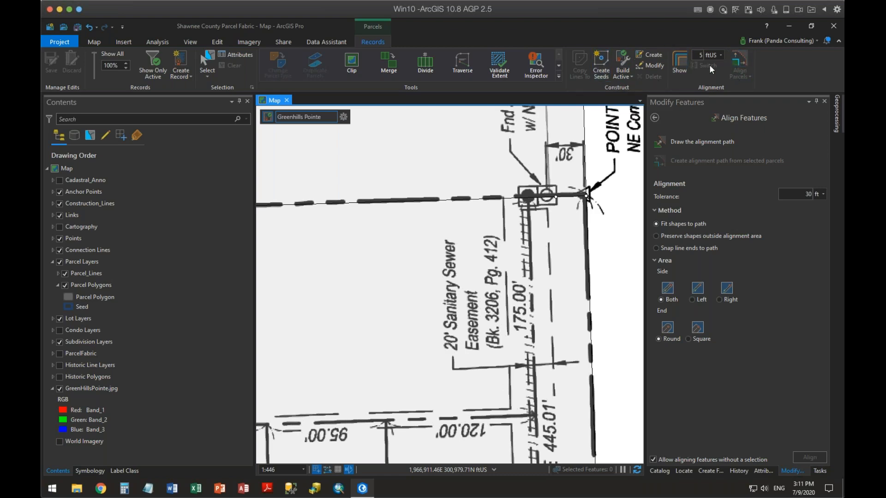
left_click(268, 118)
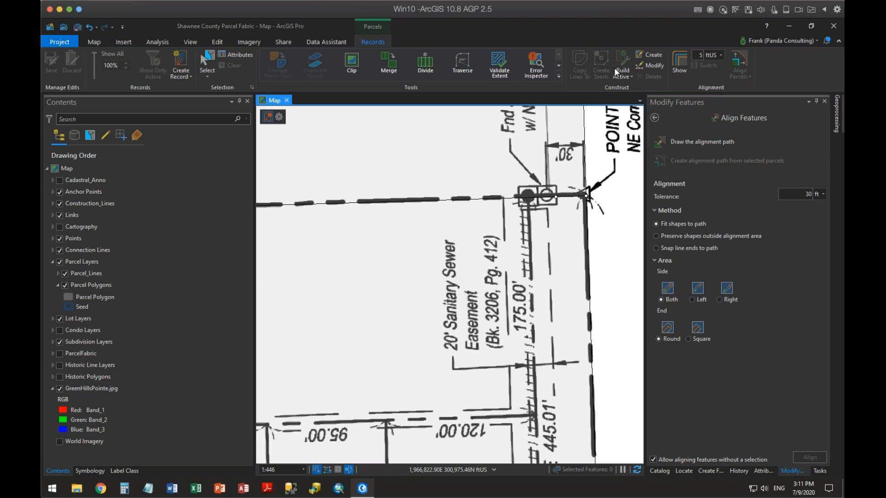
left_click(266, 118)
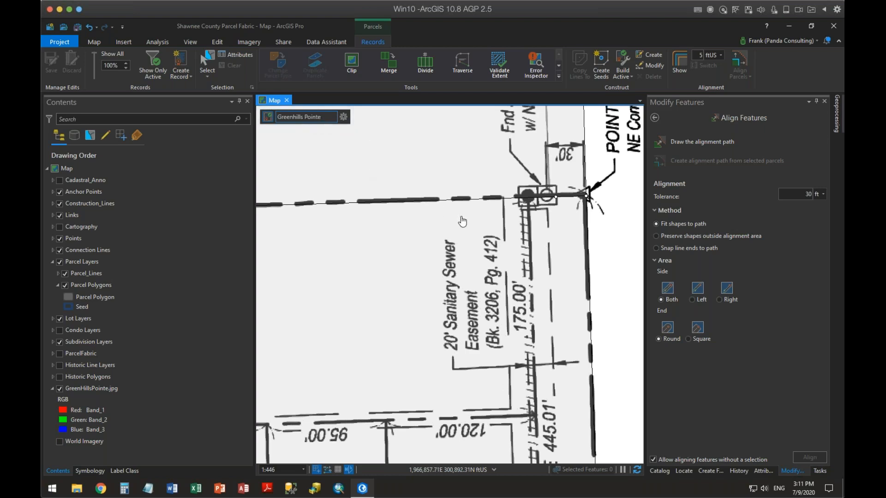
- Exit Align Features and open the Traverse tool, with the plat's Point of Beginning corner in view
scroll(461, 222, "down", 2)
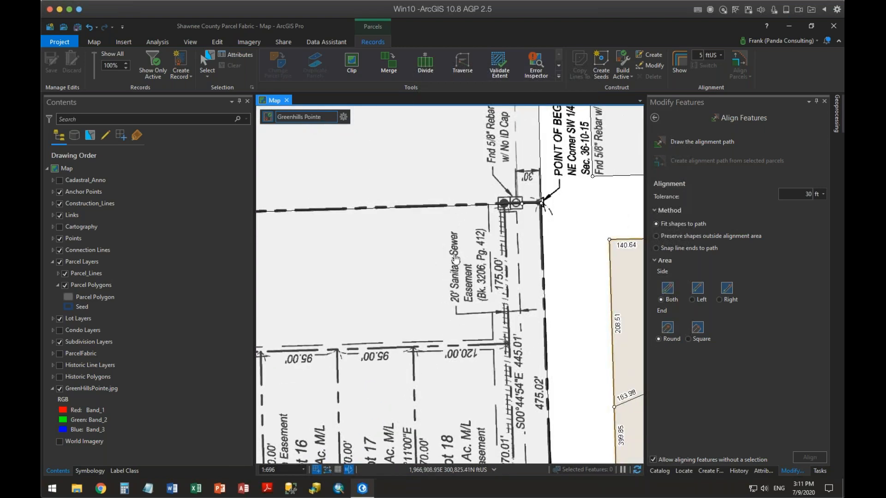
left_click_drag(400, 240, 471, 249)
scroll(518, 252, "down", 2)
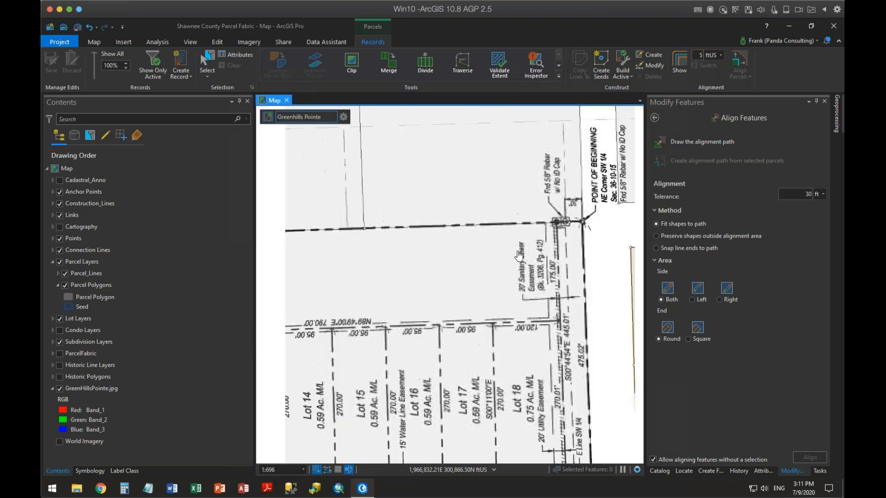
left_click_drag(535, 263, 494, 236)
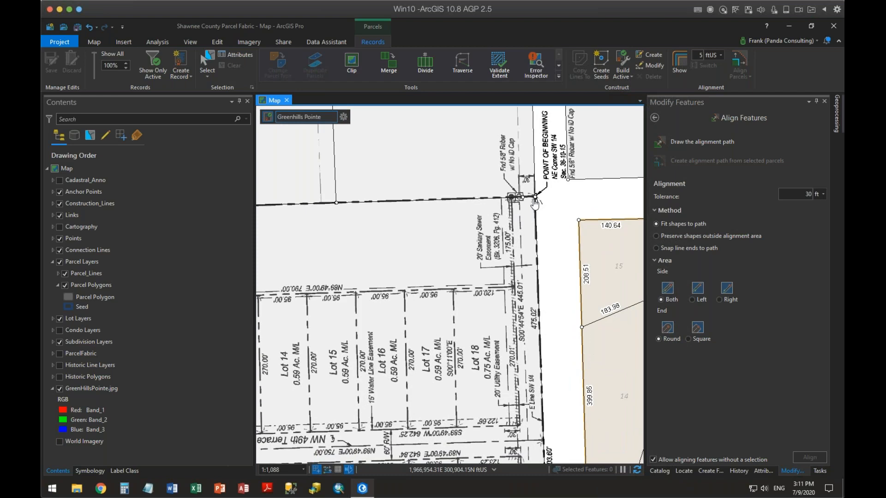
left_click(655, 118)
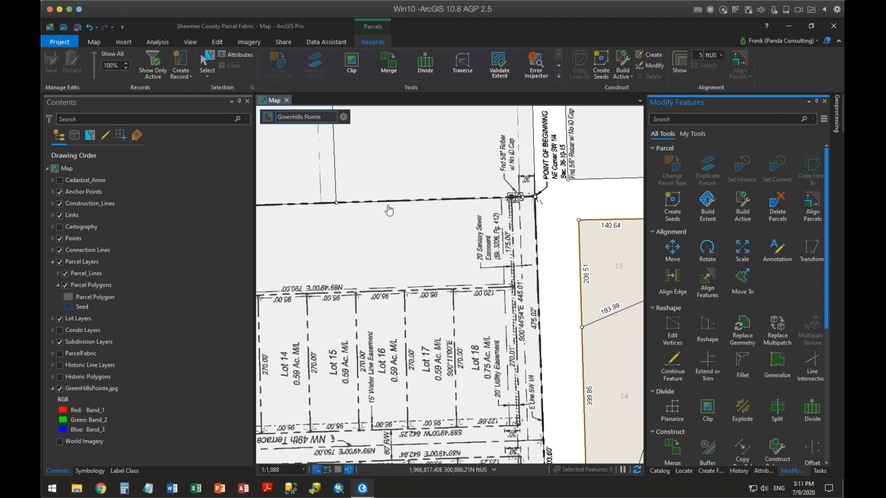
scroll(755, 311, "down", 8)
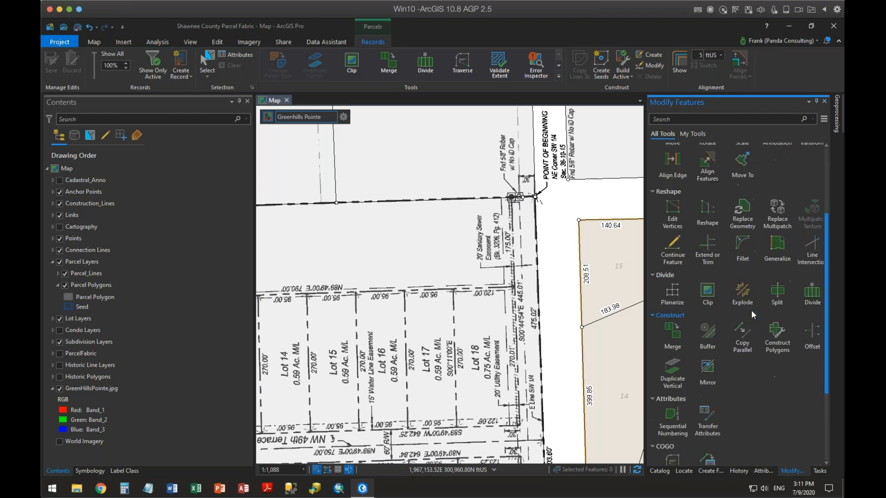
left_click(672, 372)
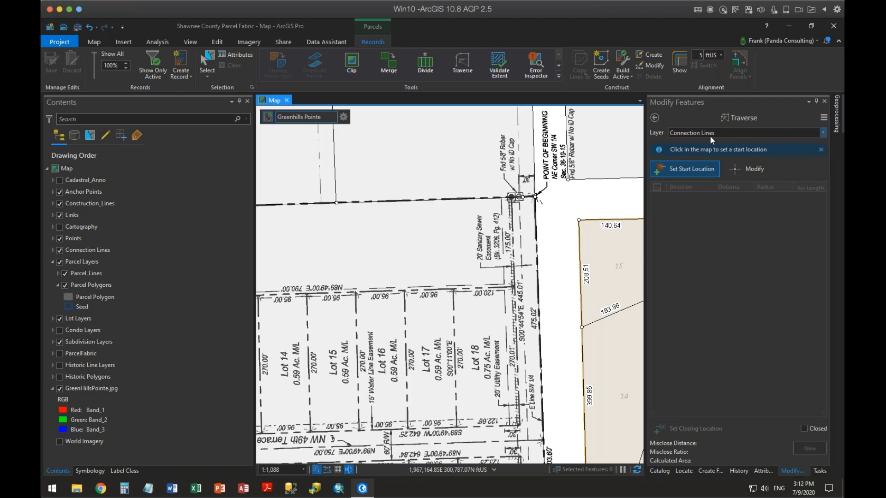
- Review the line layers available for the traverse, comparing Connection Lines with Construction_Lines in the map's layer list
left_click(822, 133)
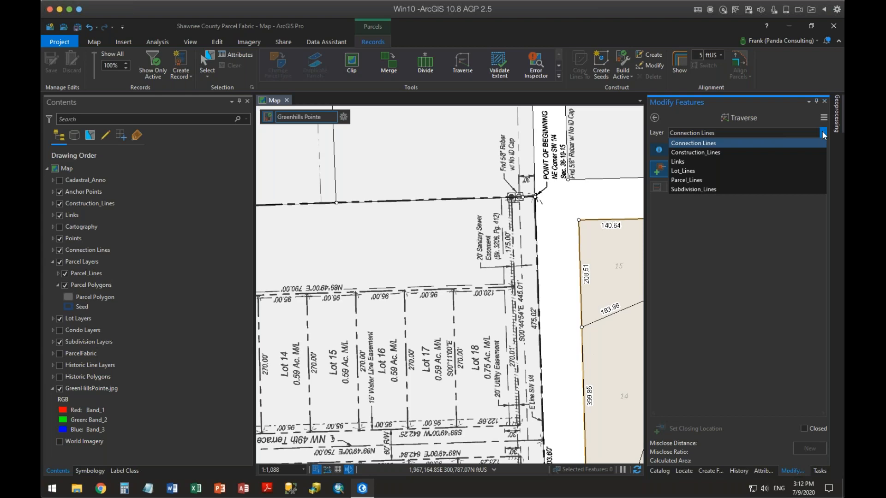
left_click(80, 273)
left_click(93, 253)
left_click(94, 251)
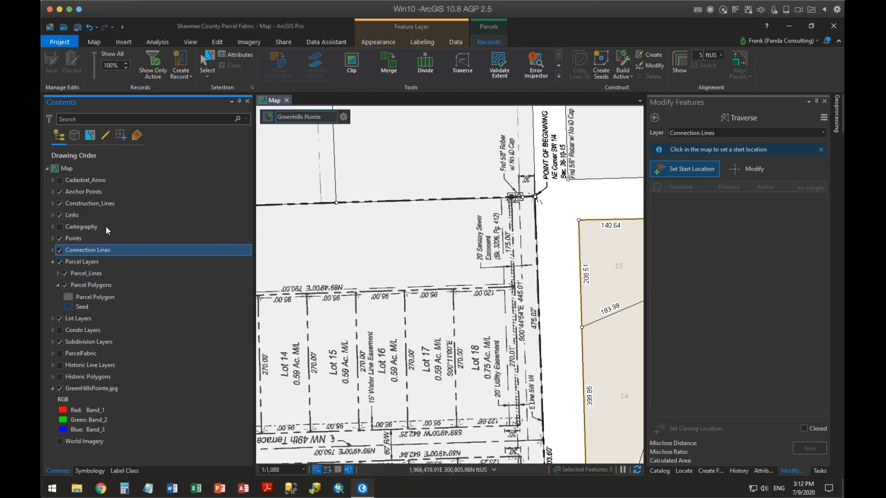
left_click(103, 205)
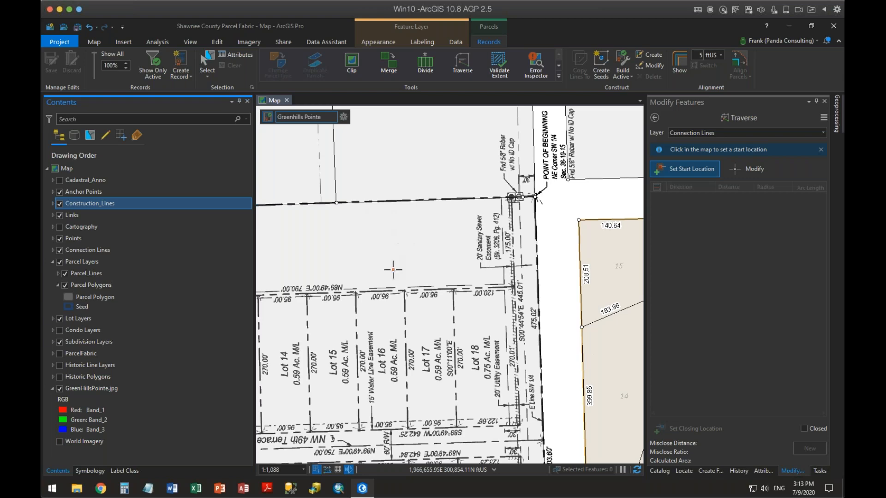
- Set the traverse's start location on the Connection Lines layer, snapped to the parcel line endpoint at the Point of Beginning
left_click(695, 178)
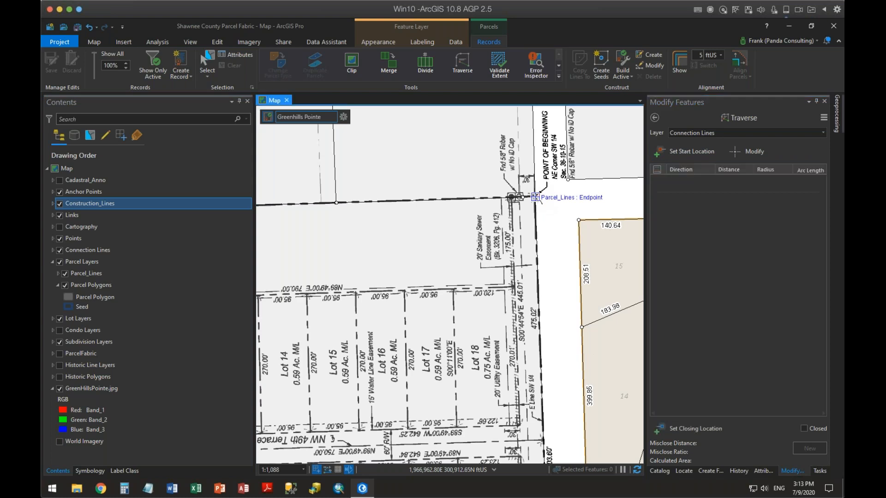
left_click(535, 198)
left_click_drag(465, 268, 644, 280)
- Enter the first traverse course with direction 89.4900-3 and a distance of 45 ft
left_click(691, 180)
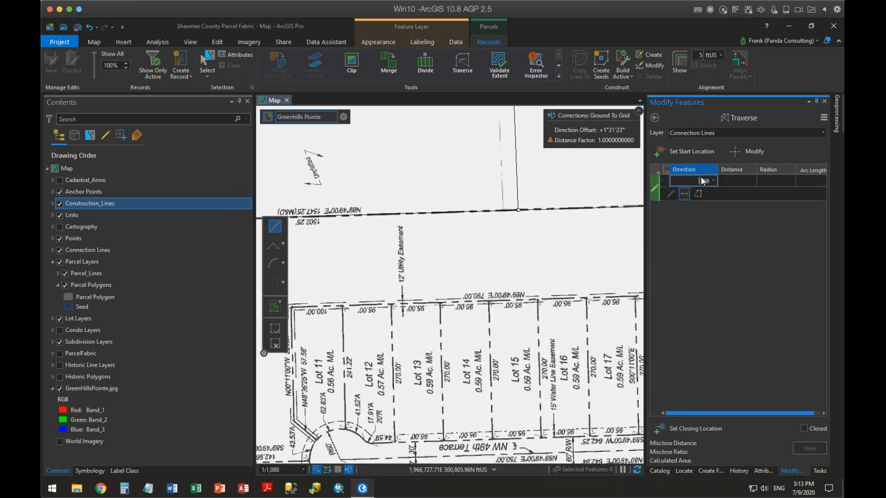
type("89.")
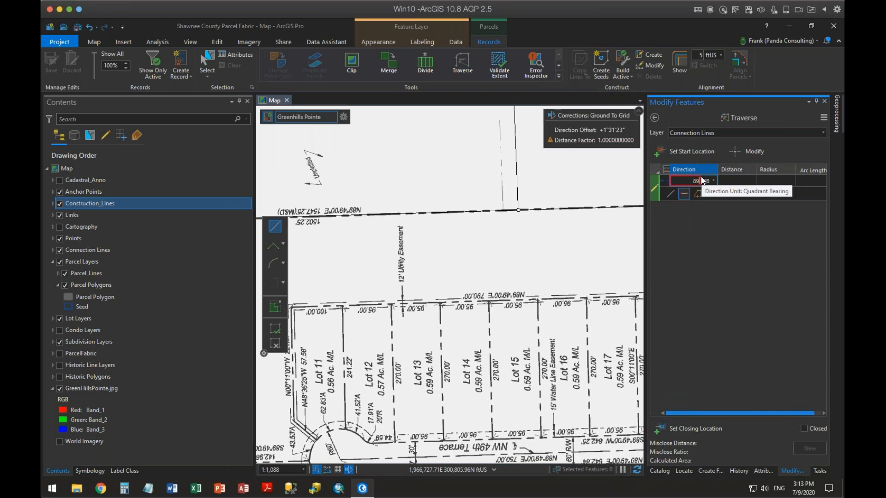
type("4900-")
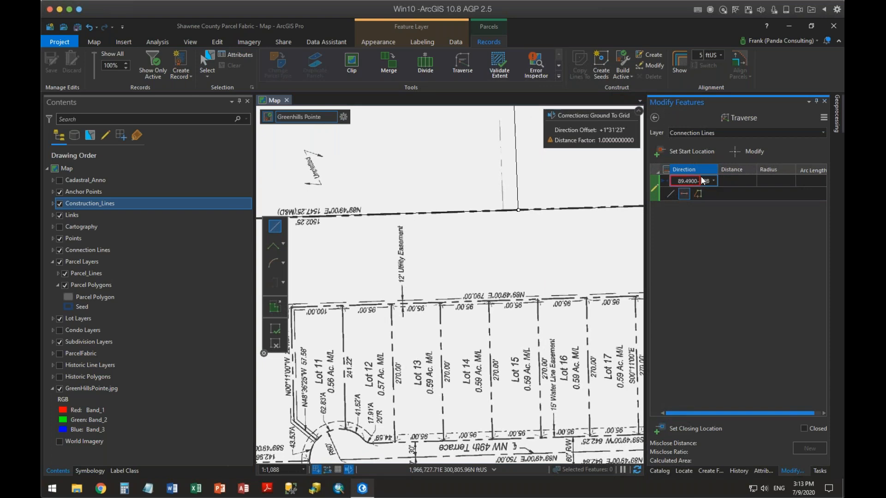
type("3")
key("Return")
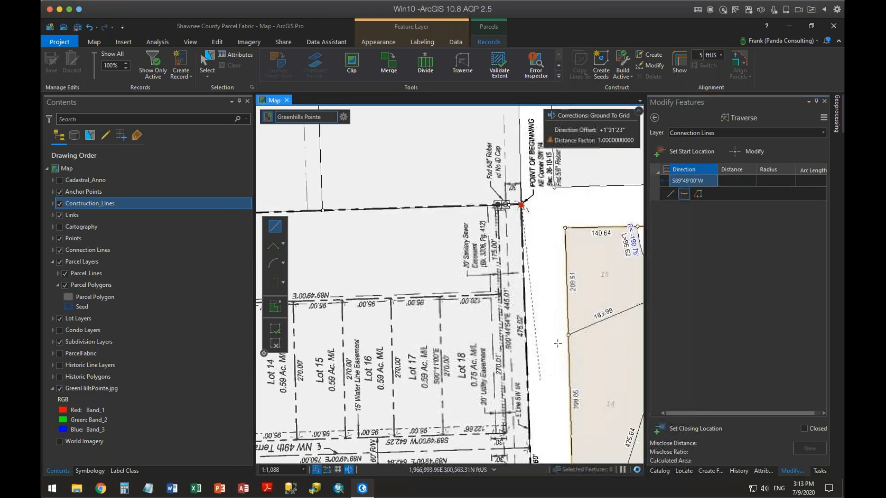
left_click_drag(544, 450, 560, 285)
left_click_drag(574, 418, 554, 300)
left_click_drag(535, 392, 529, 291)
left_click_drag(562, 220, 563, 397)
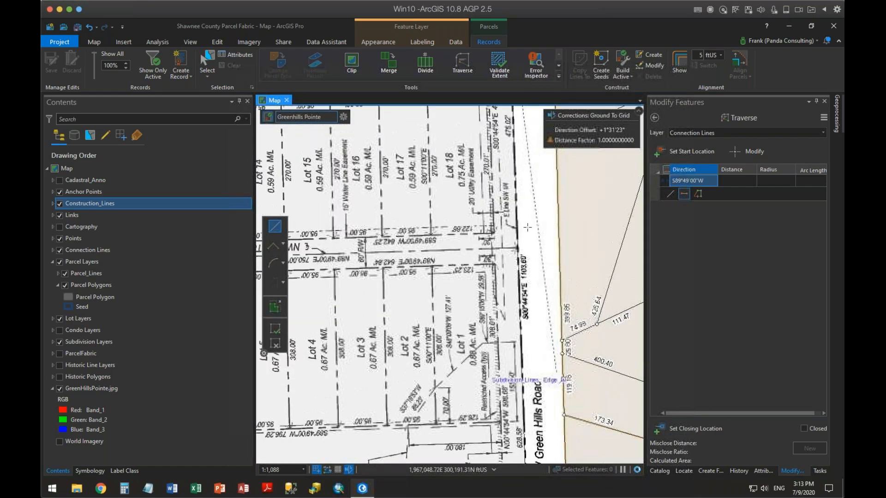
mouse_move(528, 228)
left_mouse_down()
mouse_move(528, 422)
mouse_move(534, 281)
left_mouse_up()
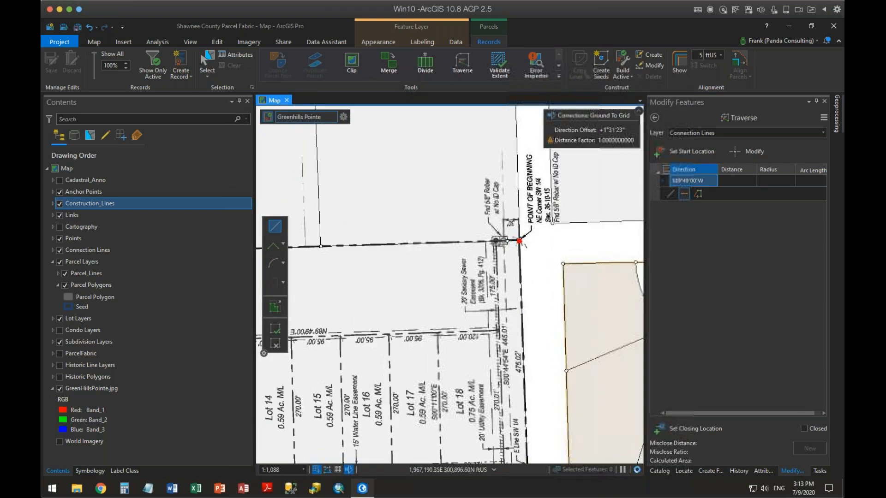
left_click(738, 181)
type("45")
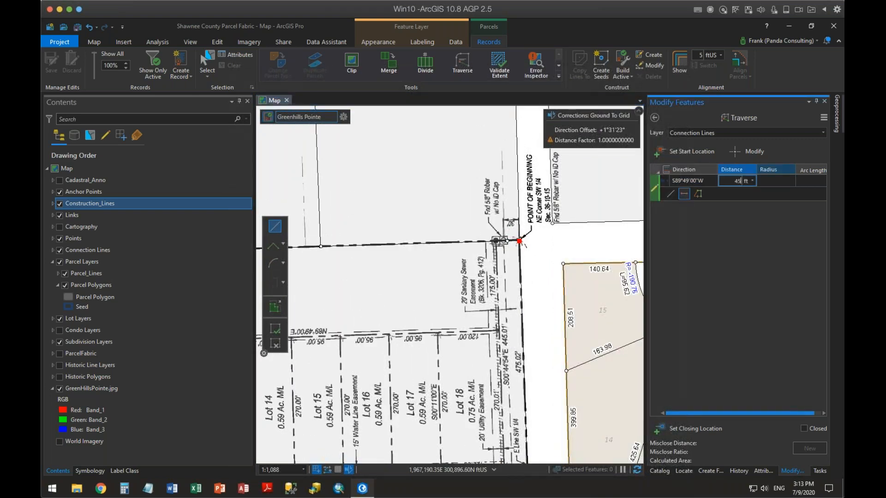
key("Return")
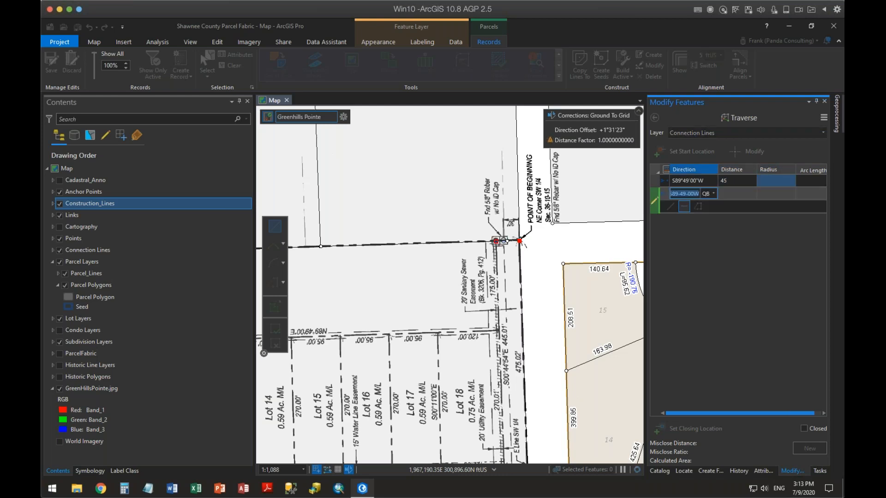
- Add the second connection line course with direction 00.4454-2 and a distance of 175.00 ft
left_click_drag(534, 306, 526, 198)
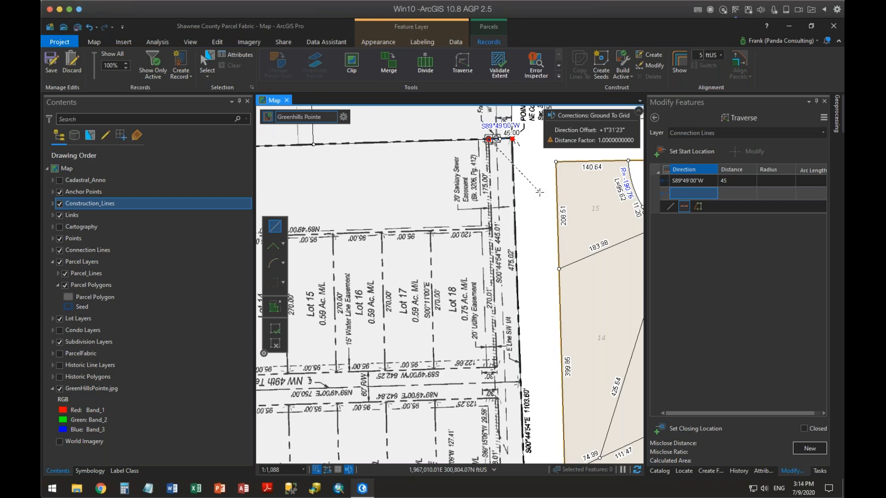
scroll(503, 238, "up", 2)
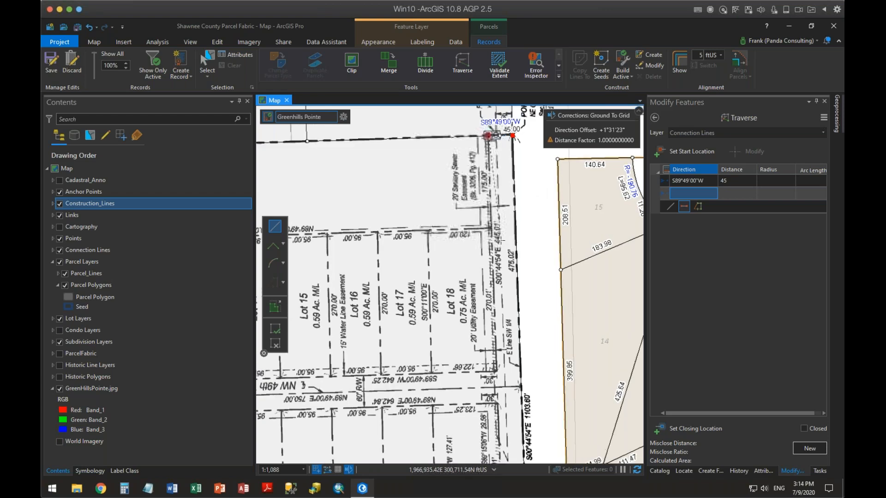
left_click(699, 194)
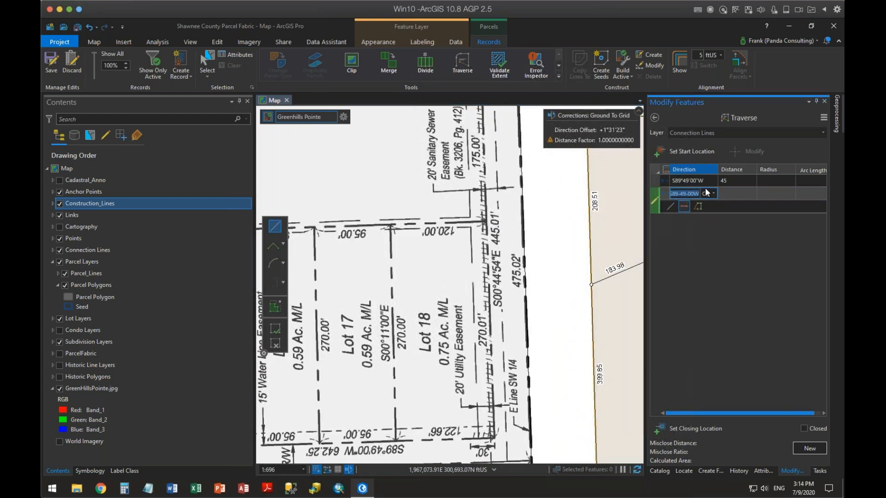
type("00.")
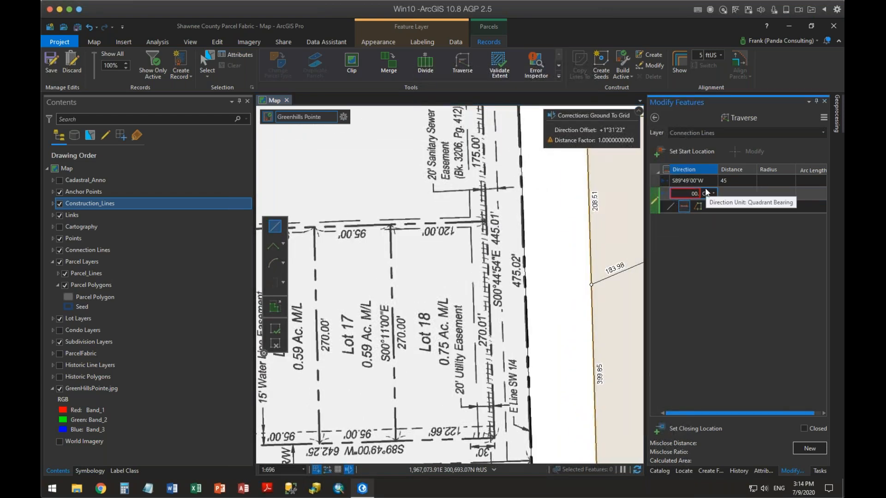
type("4454-")
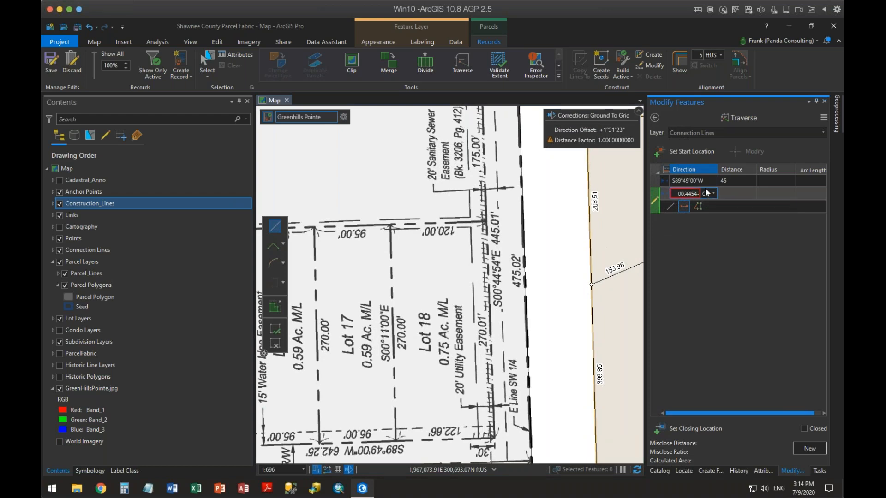
type("2")
key("Tab")
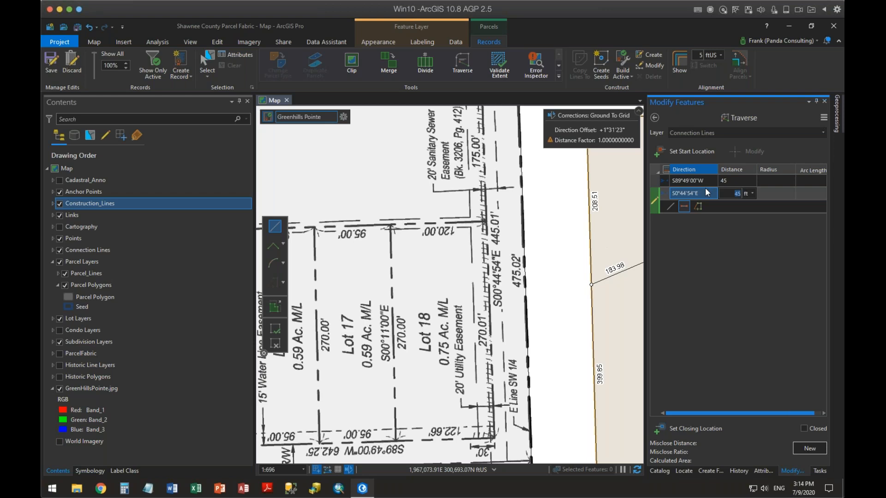
type("175.00")
key("Return")
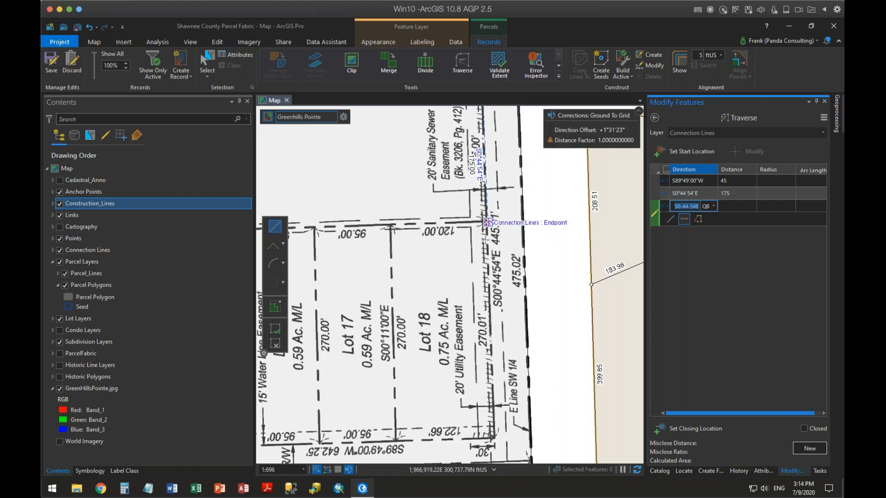
- Begin a new traverse on the Subdivision_Lines layer, starting at the connection line endpoint at Lot 18's outer corner
left_click_drag(500, 250, 537, 358)
scroll(537, 351, "down", 3)
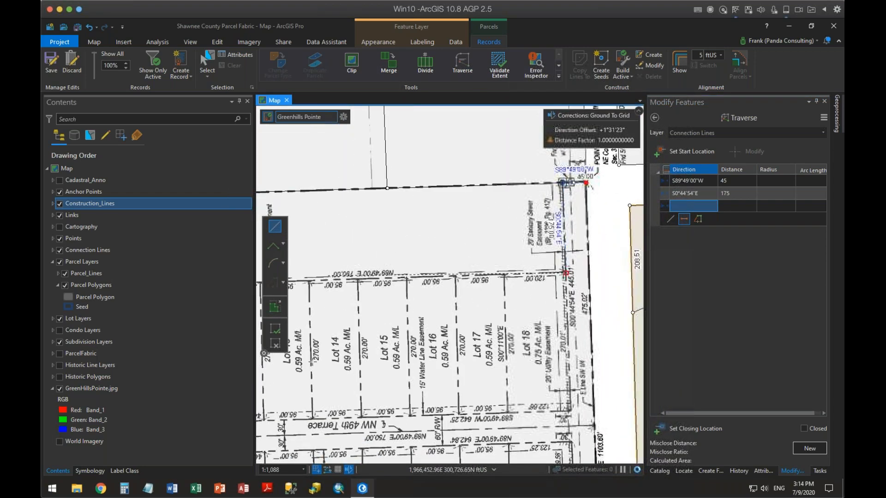
left_click_drag(541, 374, 581, 267)
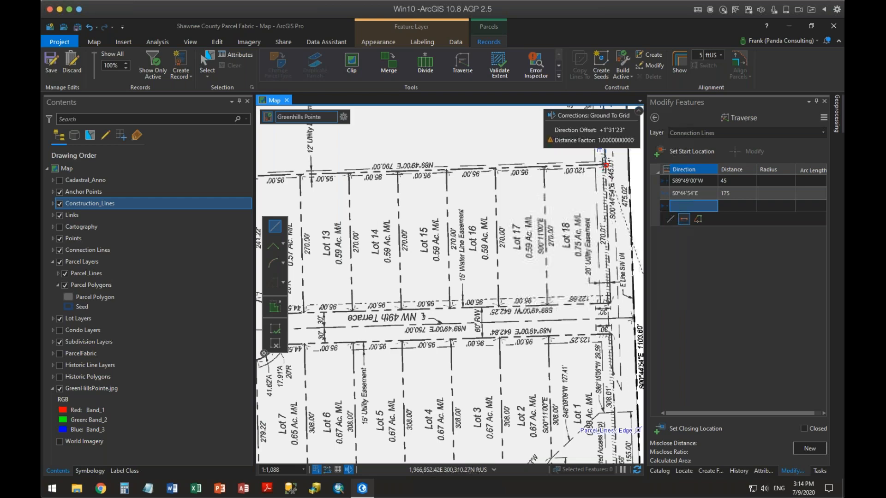
left_click(812, 449)
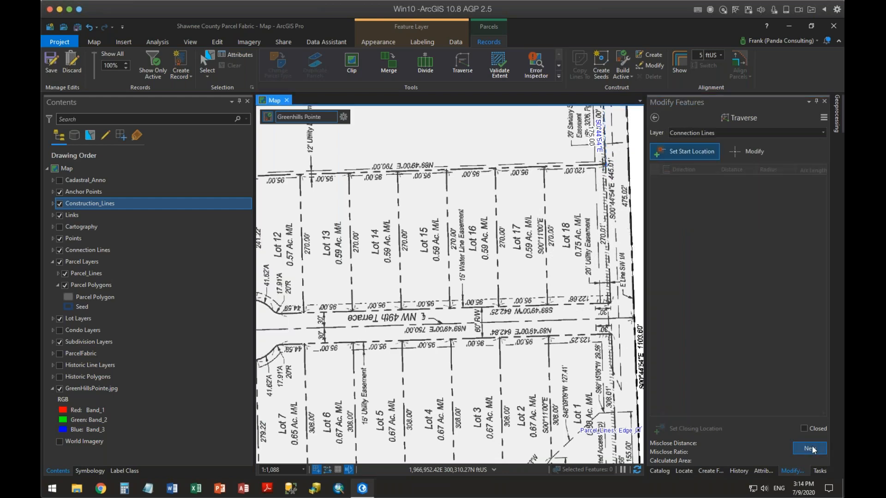
left_click(824, 133)
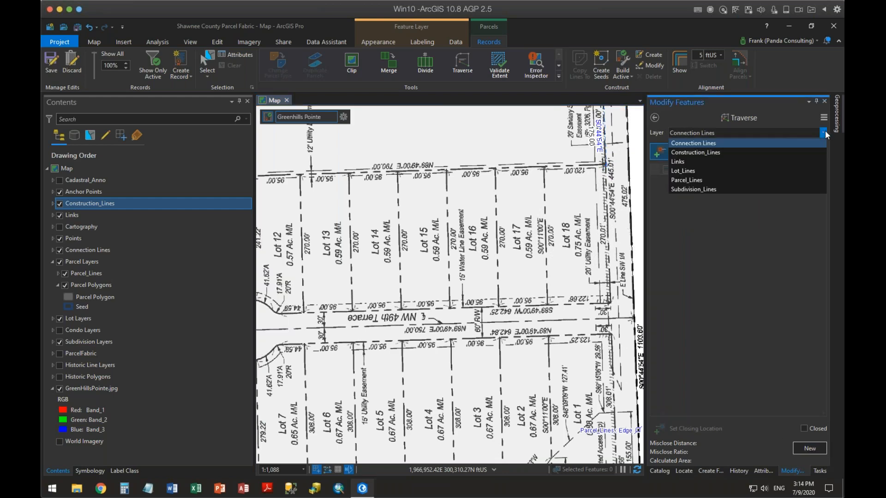
left_click(703, 190)
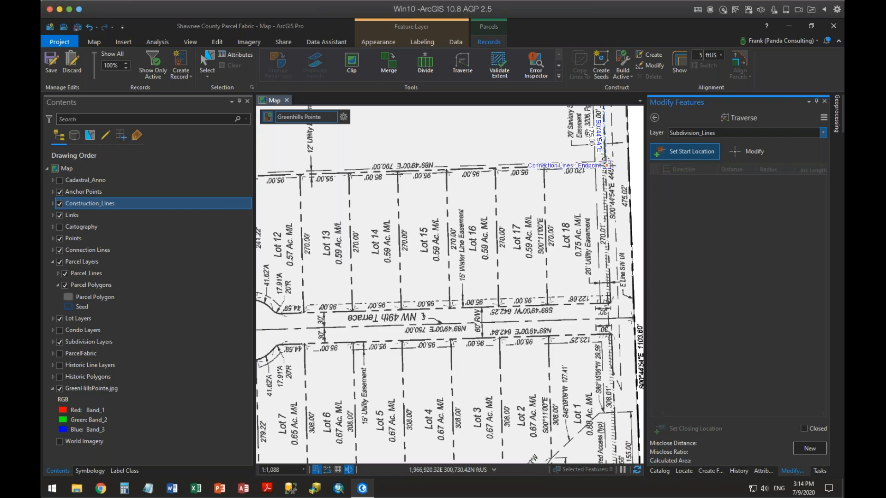
scroll(607, 165, "up", 5)
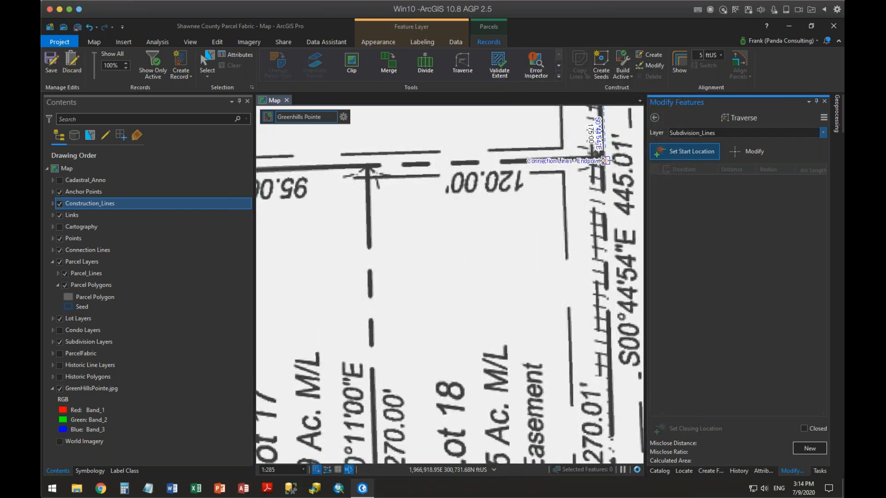
left_click(606, 160)
- Enter the first subdivision boundary course along the top of Lots 11 to 18 with direction 89.4900-3 and distance 790.00 ft
scroll(577, 202, "down", 3)
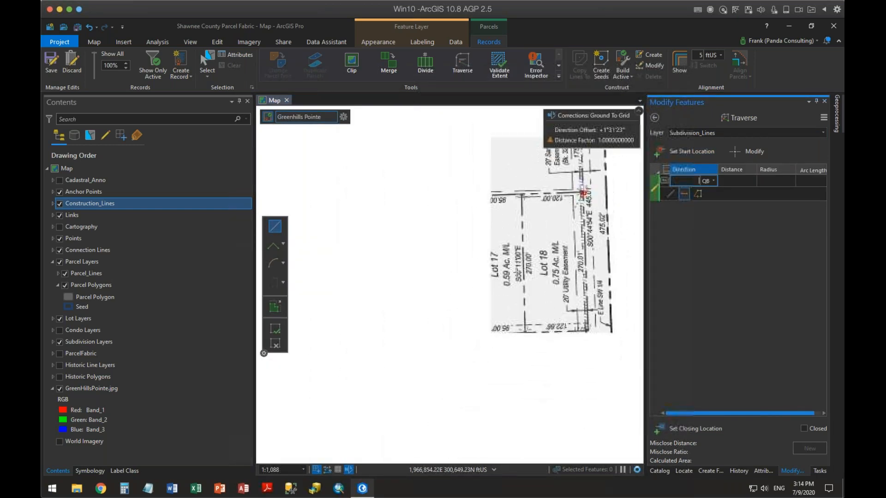
scroll(577, 202, "down", 2)
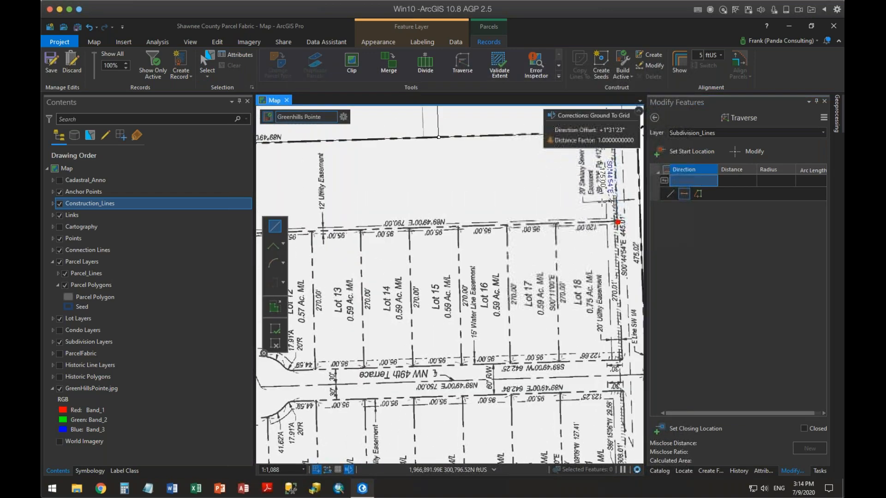
left_click_drag(500, 273, 547, 256)
scroll(481, 268, "down", 2)
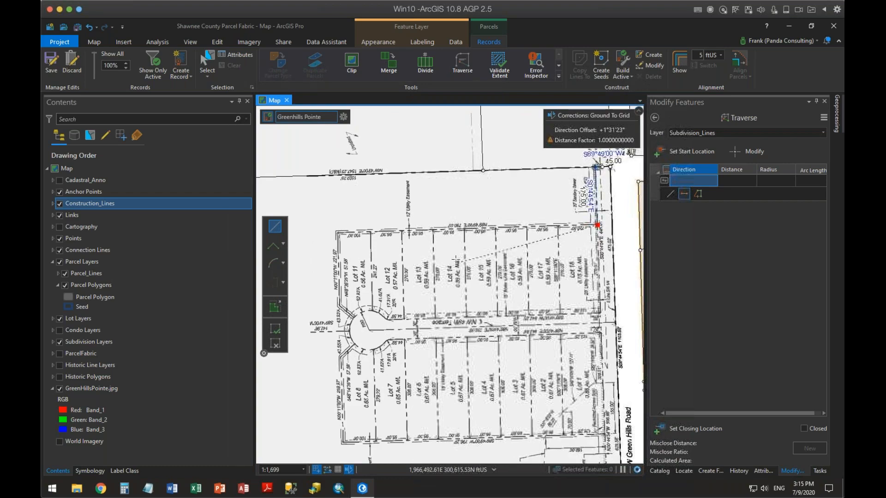
scroll(454, 289, "up", 2)
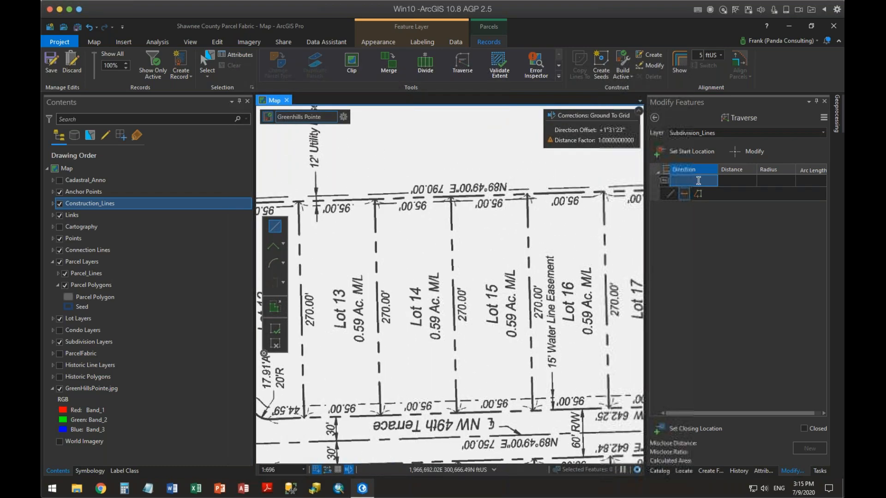
left_click(735, 170)
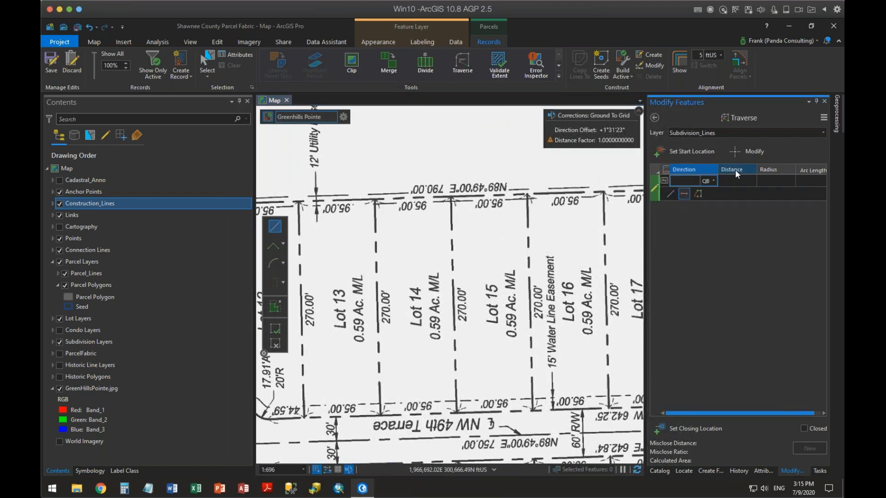
type("89.")
type("4900-3")
key("Tab")
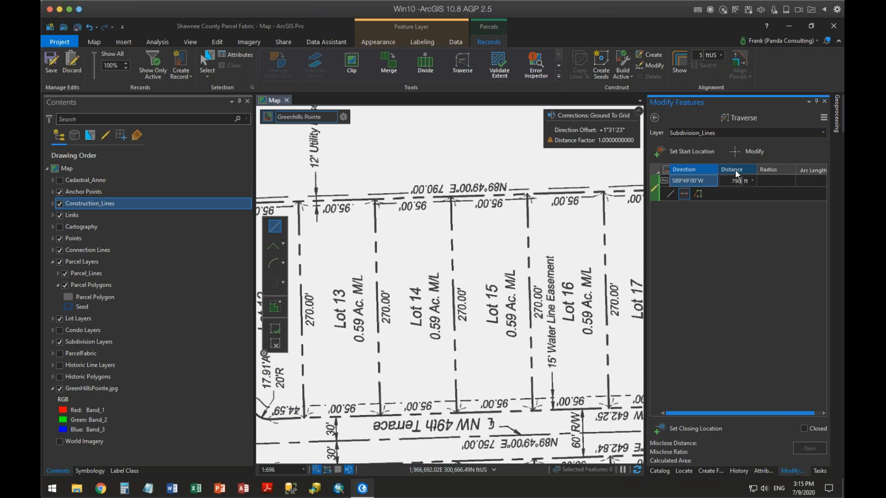
type("790.00")
key("Return")
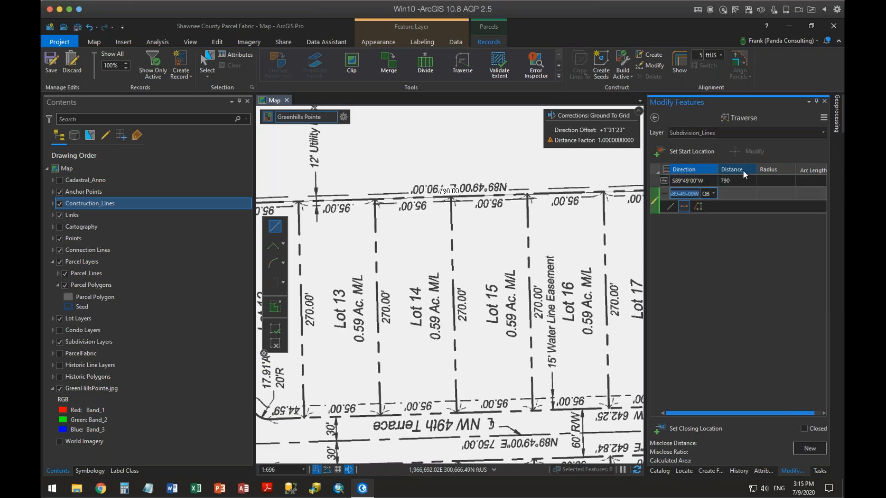
- Add the boundary course along Lot 11's outer side with direction 00.1100-2 and distance 221.97 ft
scroll(399, 220, "down", 3)
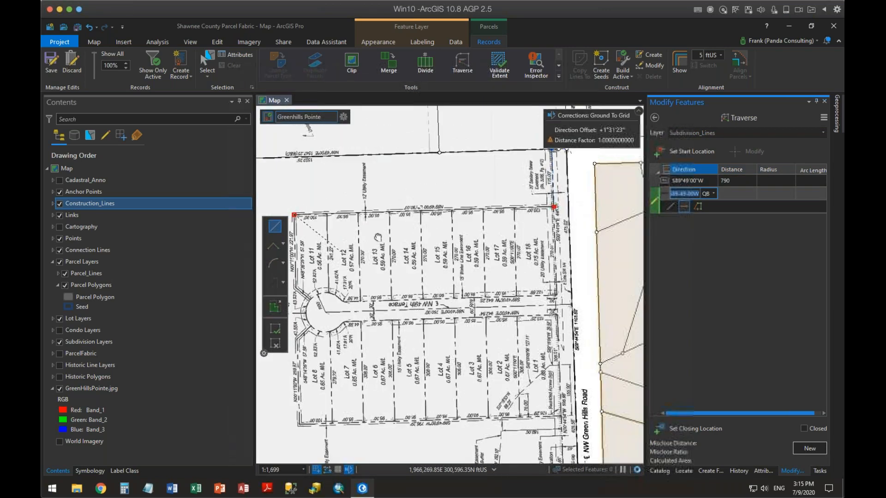
scroll(425, 248, "up", 4)
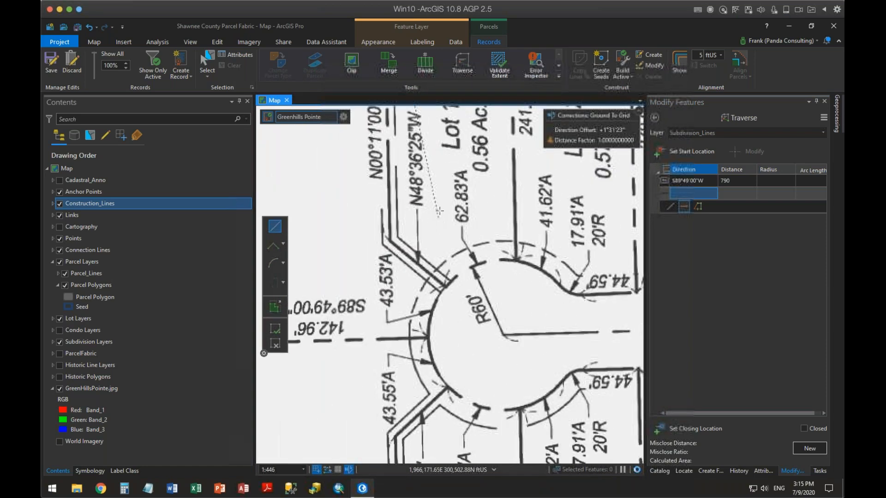
left_click_drag(447, 359, 456, 435)
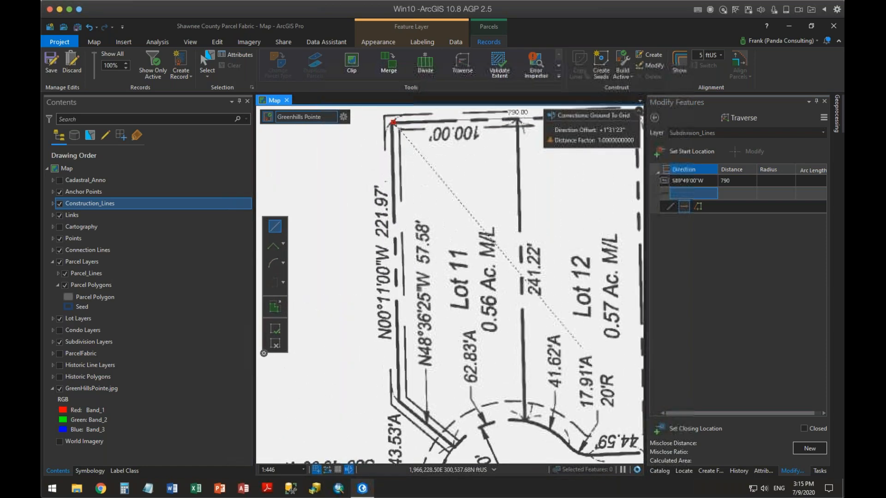
left_click(716, 192)
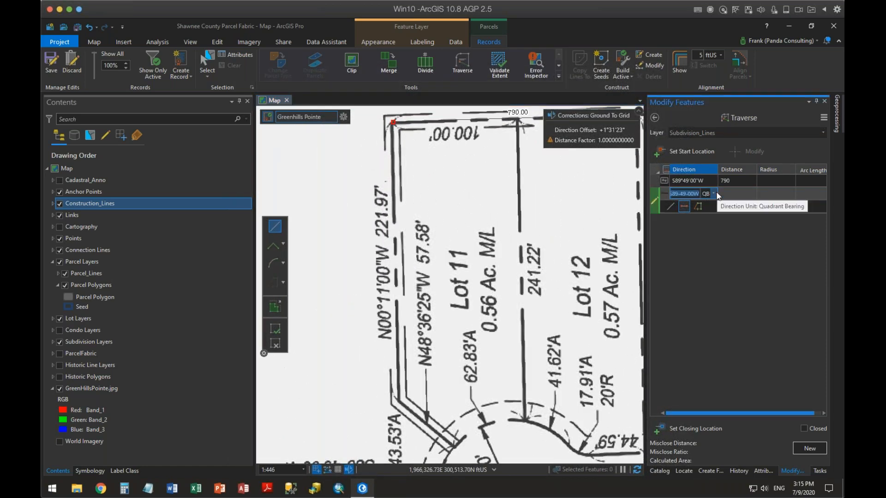
type("00.1100-")
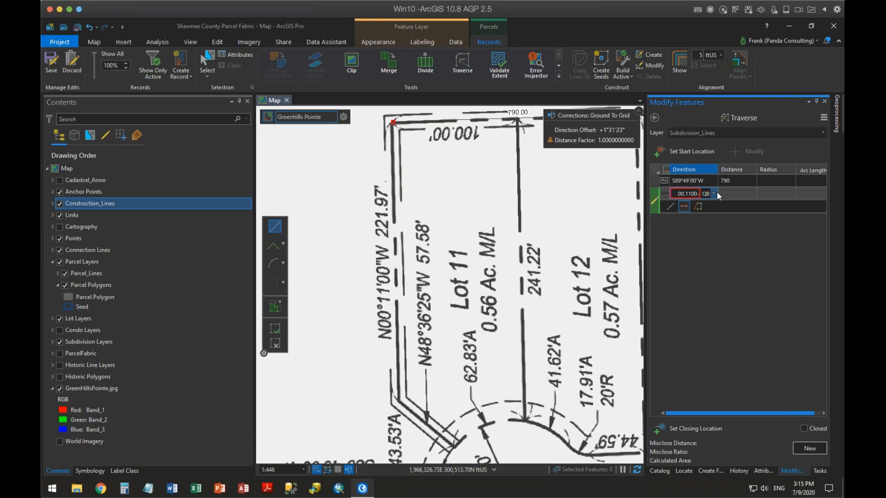
type("2")
key("Tab")
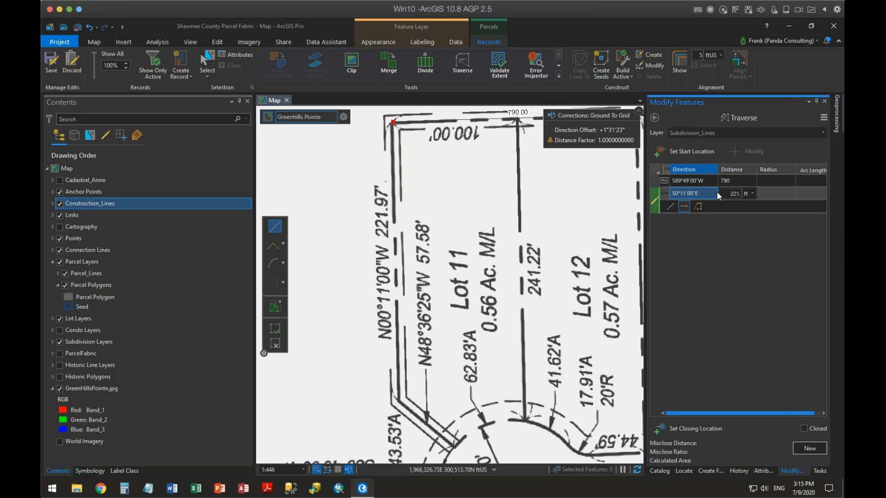
type("221.97")
key("Return")
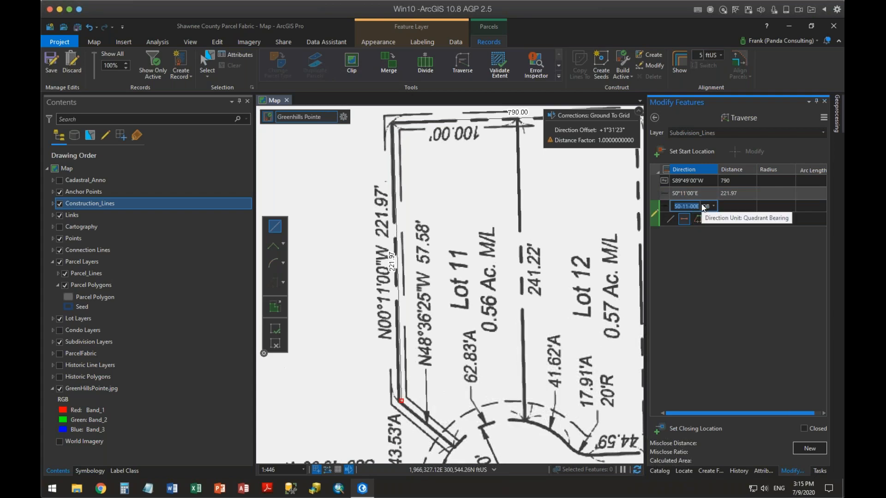
- Add the diagonal course from Lot 11's outer side to the cul-de-sac with direction 48.3625-2 and distance 57.58 ft
type("48.3625")
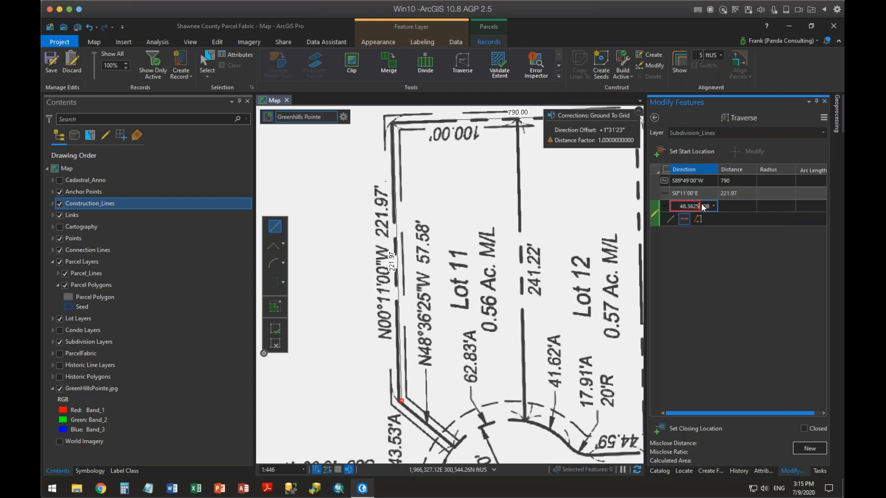
type("-2")
key("Tab")
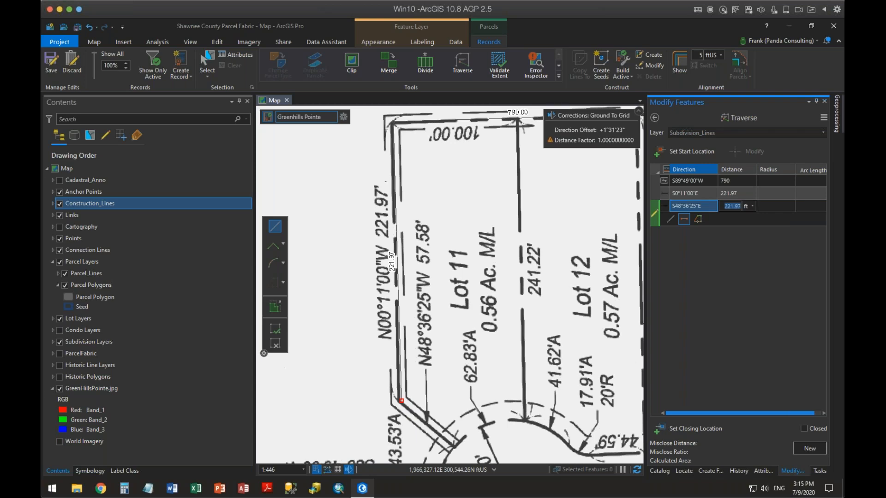
type("57.58")
key("Return")
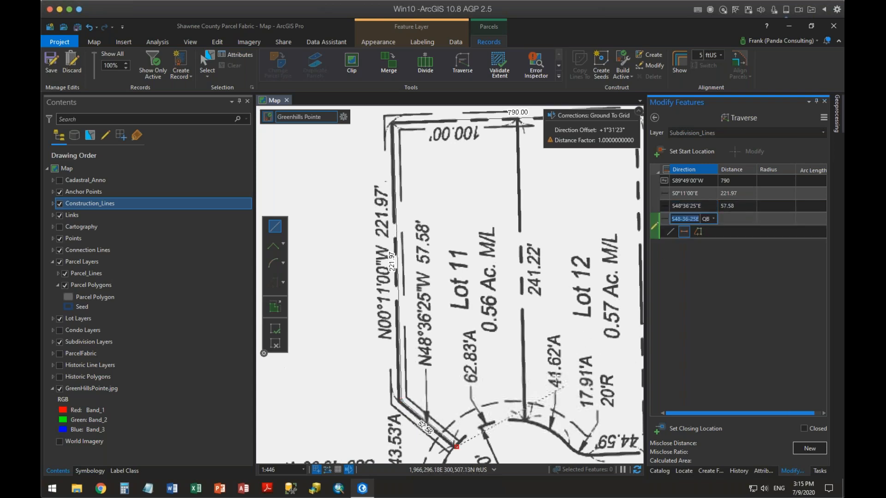
- Examine the plat around the cul-de-sac and the overall subdivision outline to see how the boundary continues beyond the 57.58 ft course
left_click_drag(490, 445, 480, 234)
scroll(482, 265, "down", 3)
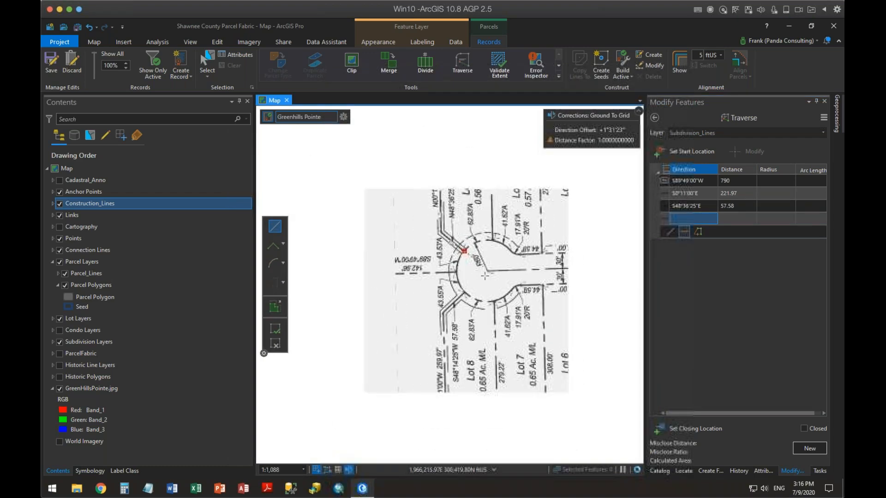
scroll(481, 278, "up", 3)
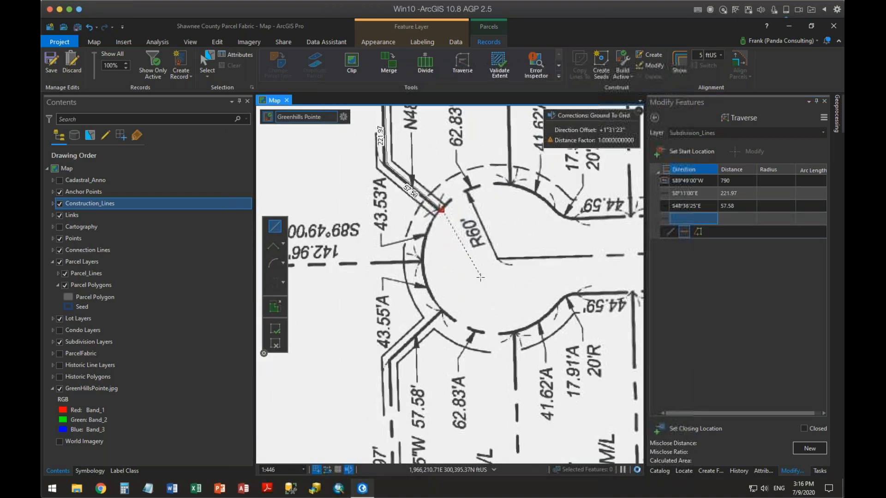
left_click_drag(480, 278, 542, 292)
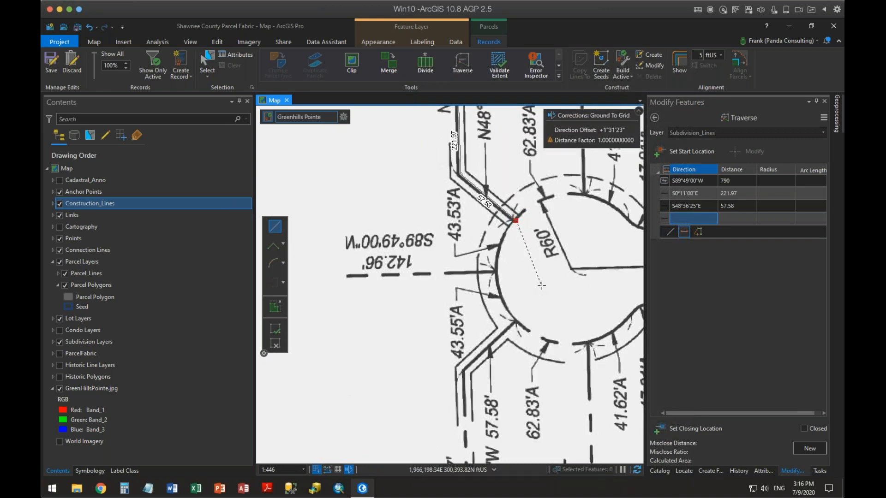
scroll(543, 290, "down", 2)
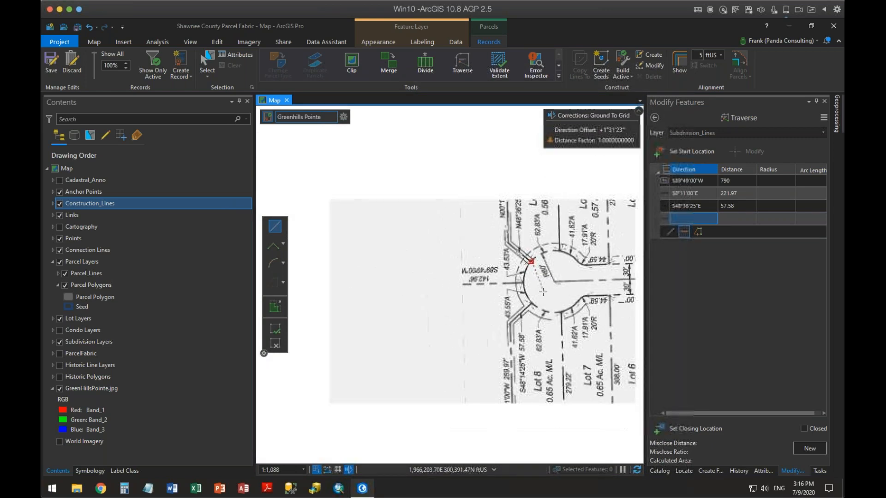
scroll(542, 292, "down", 2)
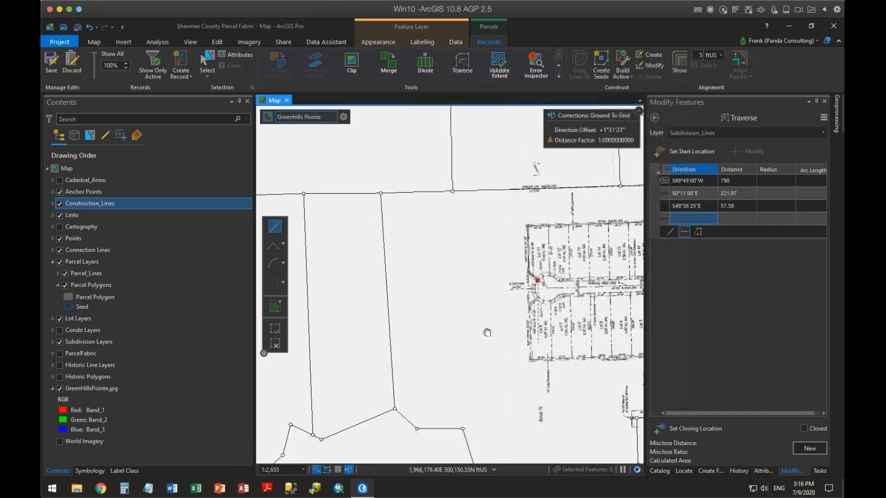
left_click_drag(487, 333, 369, 296)
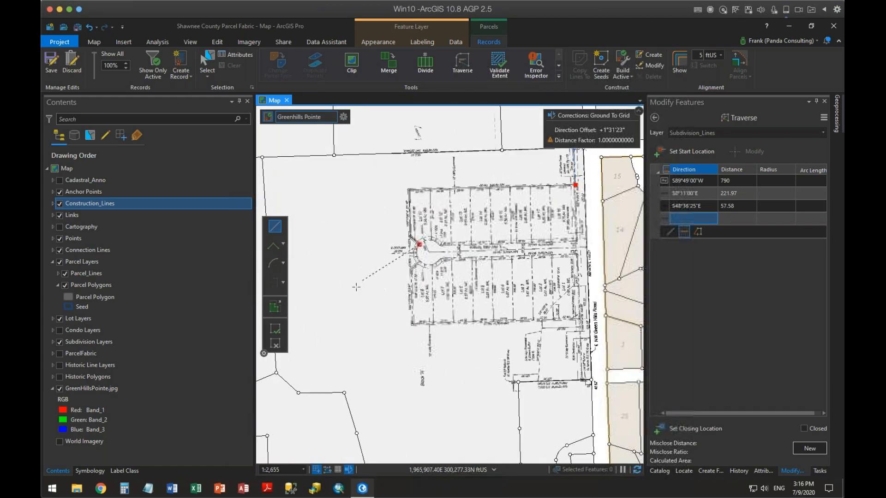
scroll(421, 266, "up", 2)
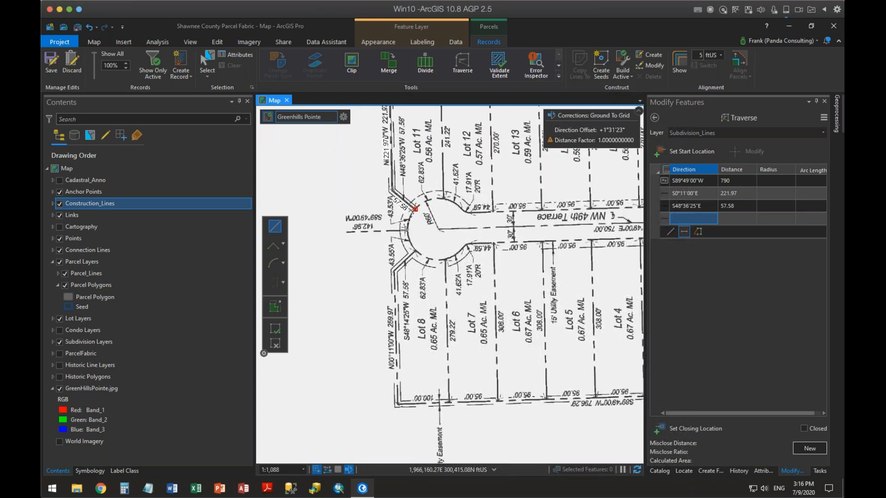
scroll(402, 226, "up", 2)
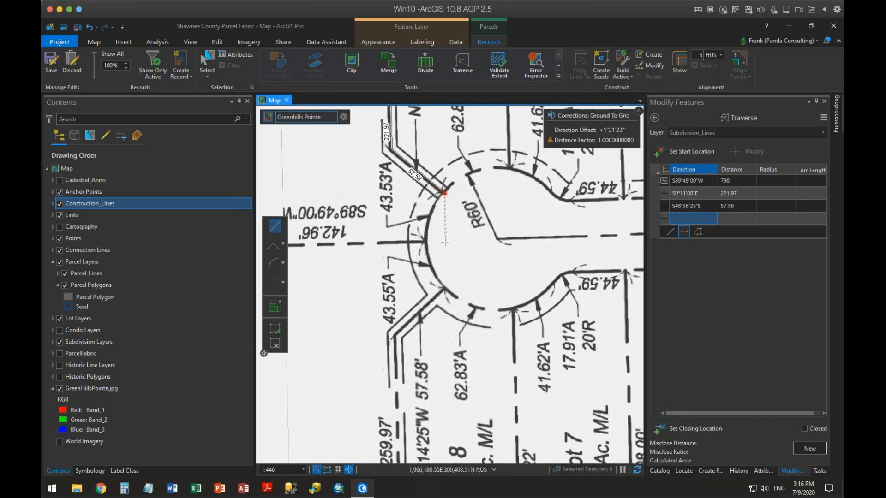
scroll(445, 242, "down", 2)
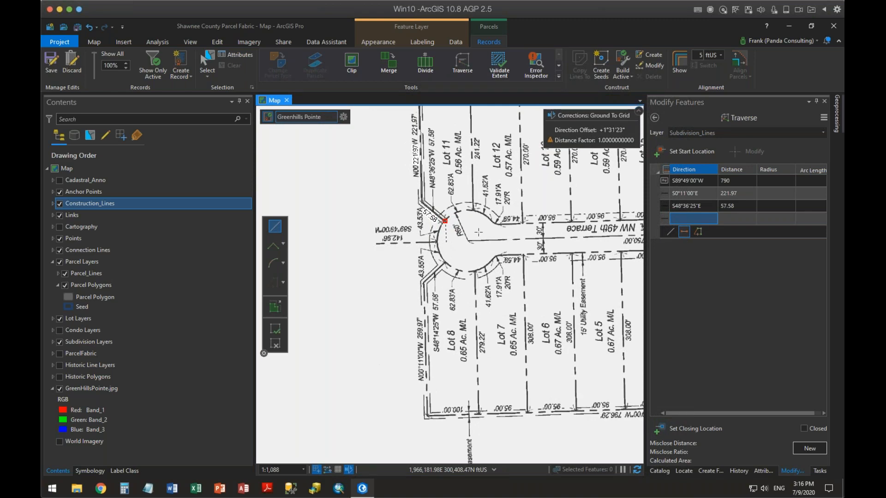
left_click_drag(473, 270, 411, 292)
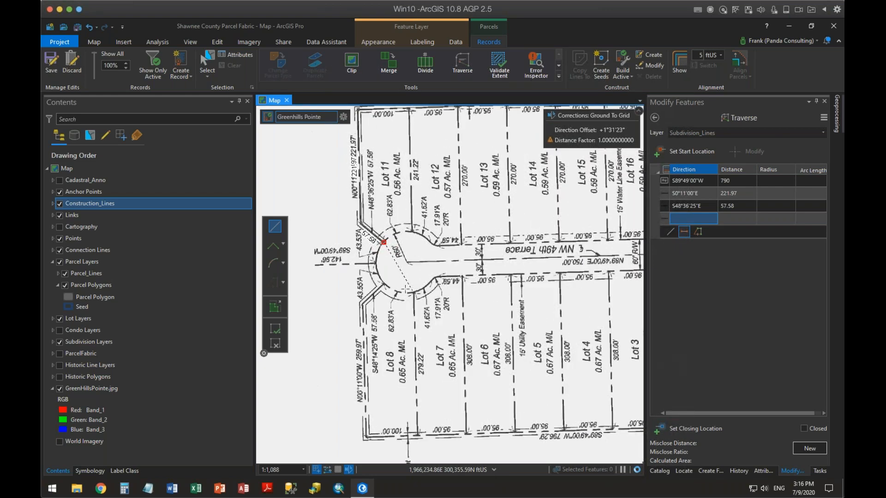
scroll(406, 289, "down", 2)
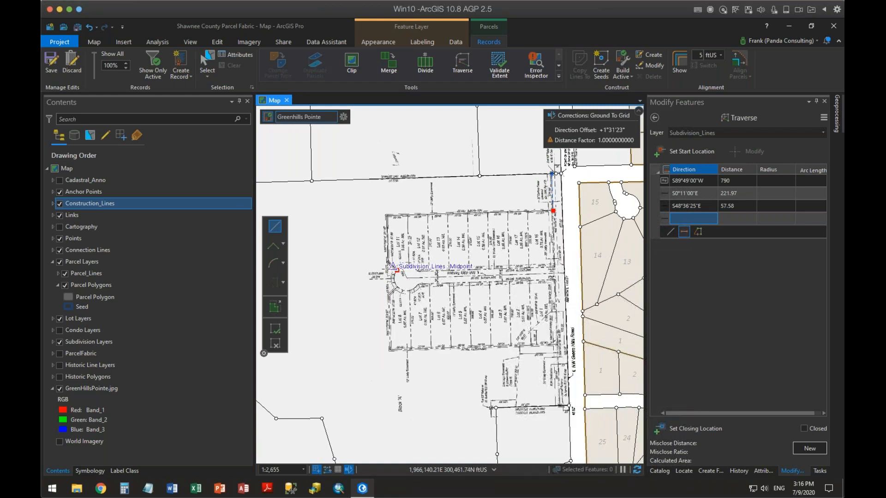
left_click(397, 270)
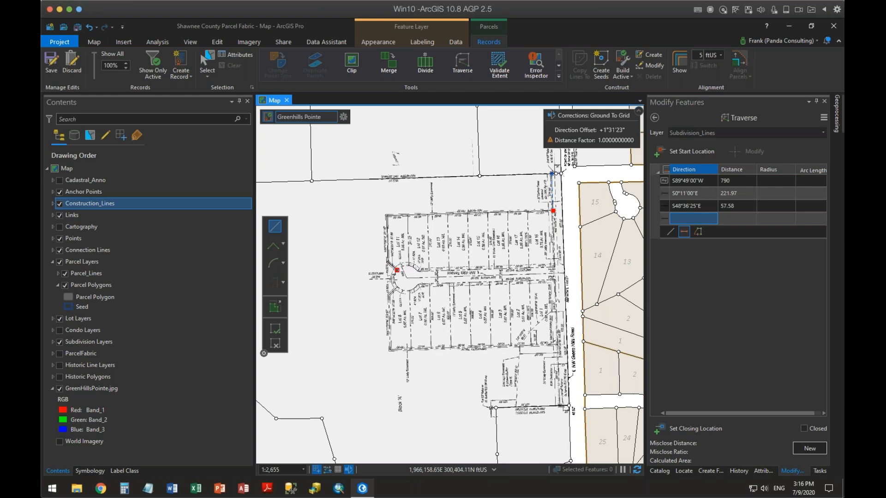
- Start a new Subdivision_Lines traverse from the connection line endpoint at Lot 18's outer corner
left_click(802, 446)
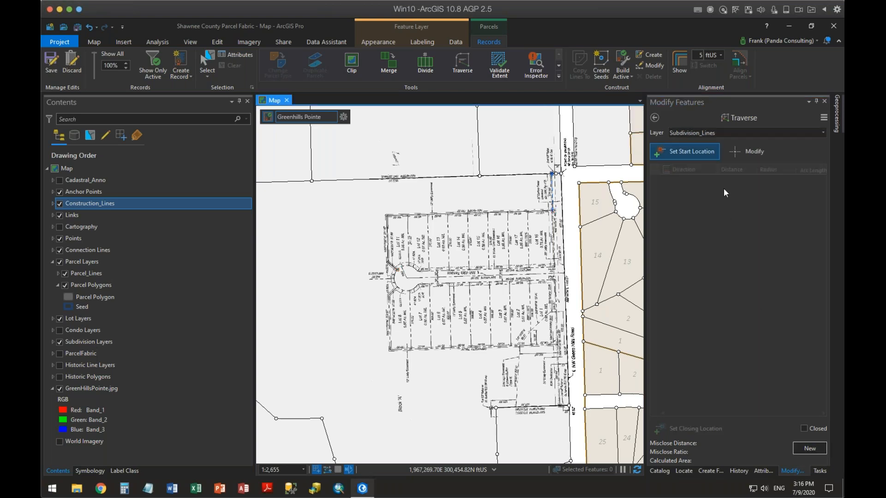
left_click(699, 150)
scroll(551, 216, "up", 5)
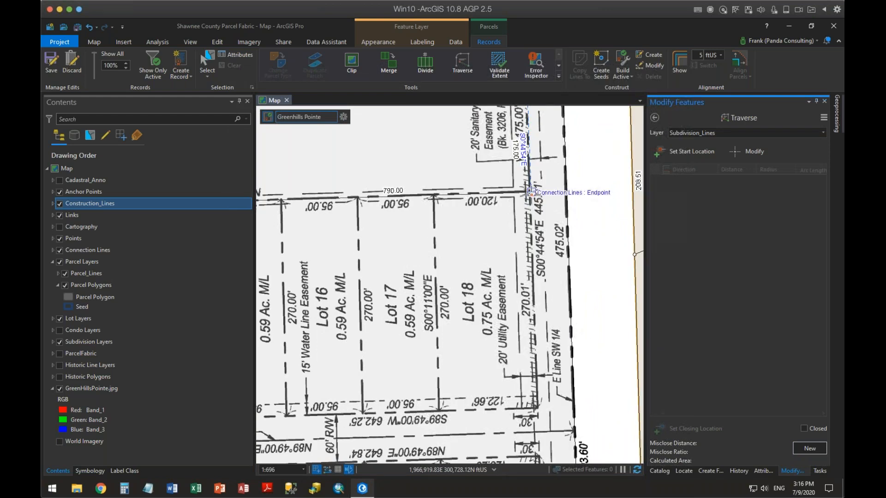
left_click(545, 192)
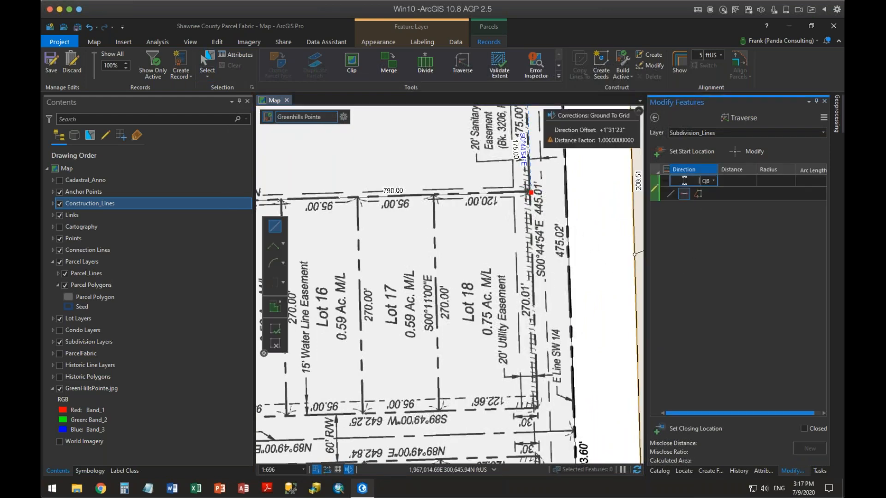
- Enter the first course along Lot 18's outer side with direction 00.4454-2 and distance 270.01 ft
scroll(560, 356, "down", 2)
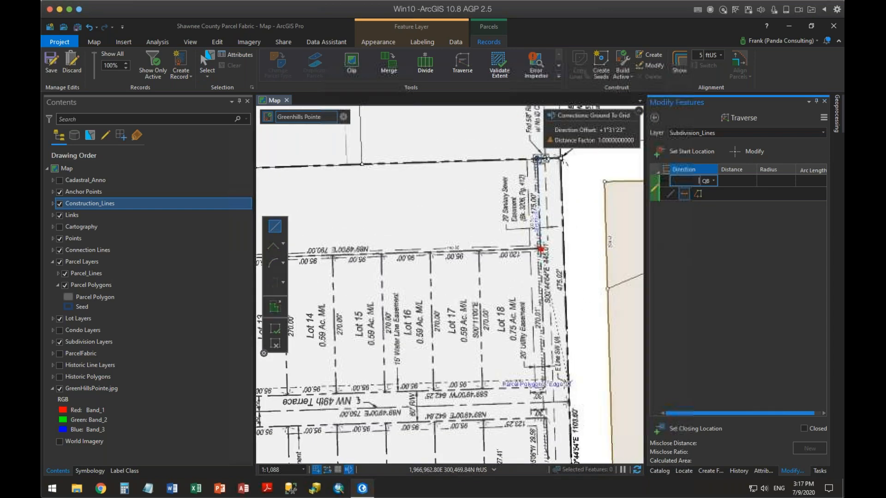
left_click_drag(565, 384, 522, 341)
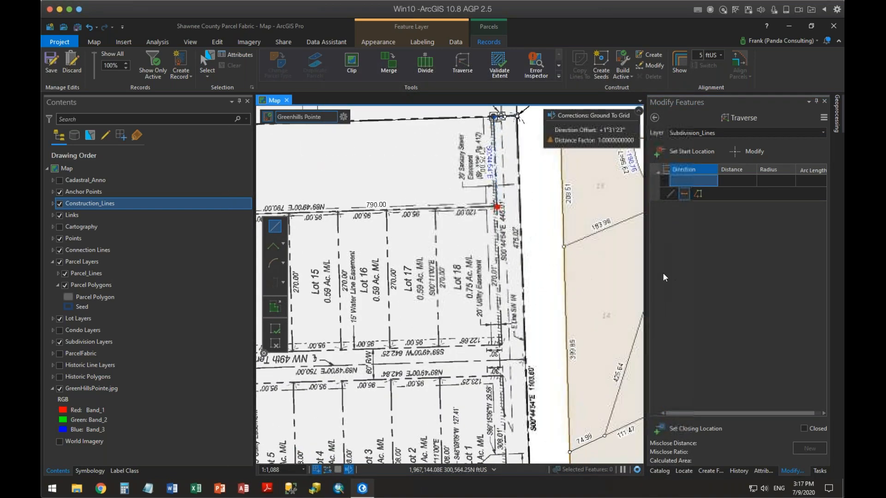
scroll(614, 266, "up", 2)
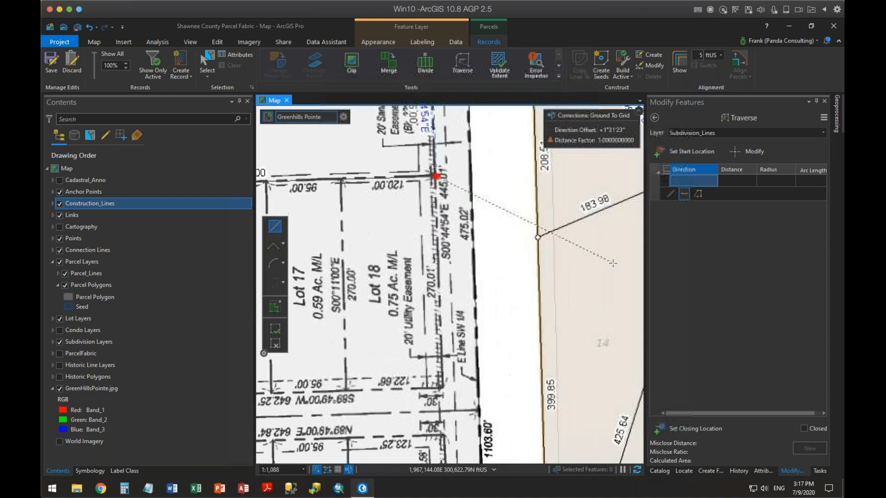
left_click(694, 182)
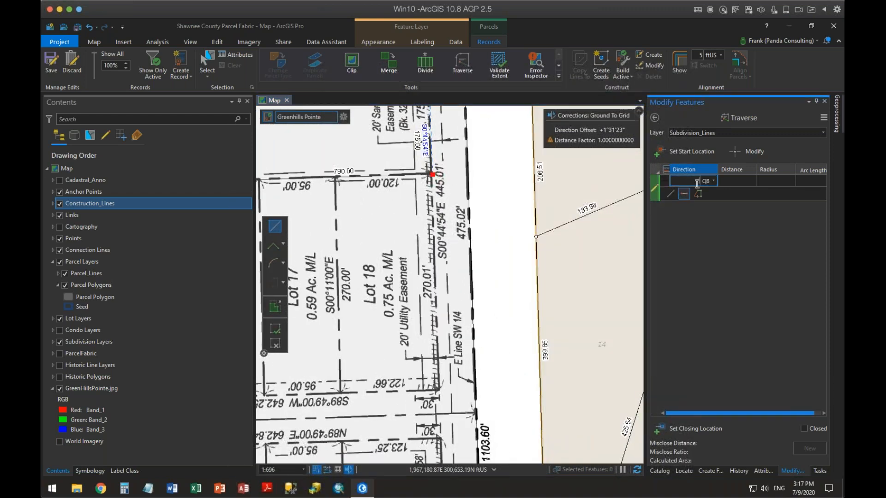
type("00.44")
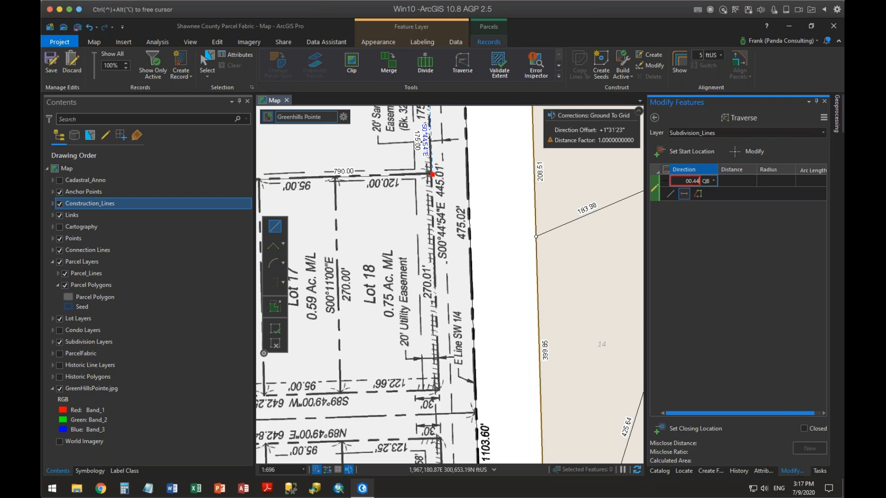
type("54-2")
key("Tab")
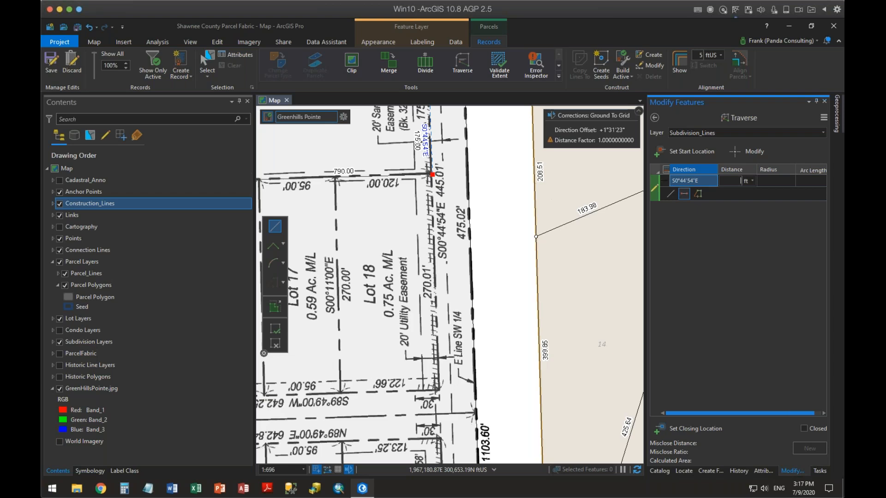
type("270.01")
key("Return")
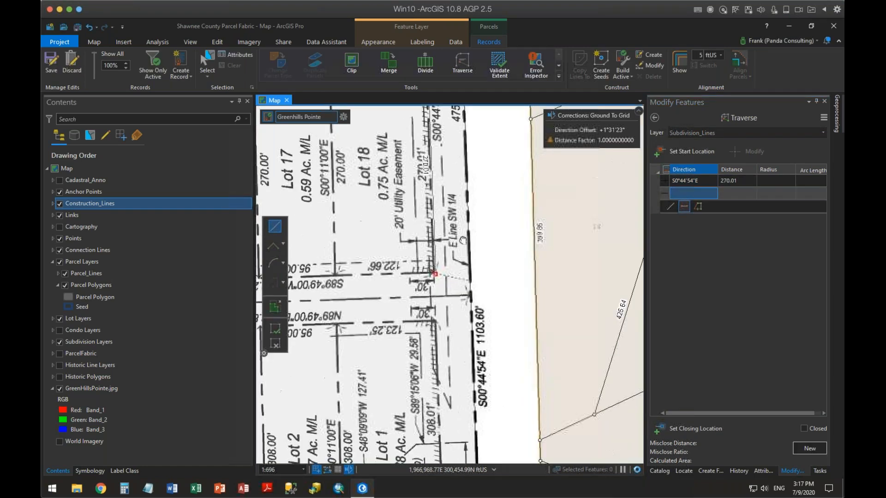
- Add the course across the NW 49th Terrace right-of-way, keeping direction S0-44-54E, with distance 60 ft
scroll(466, 252, "down", 2)
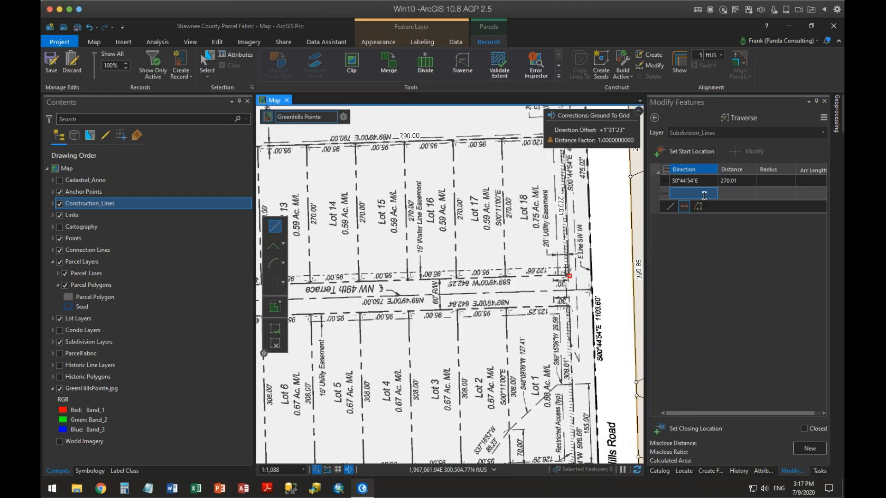
left_click(704, 194)
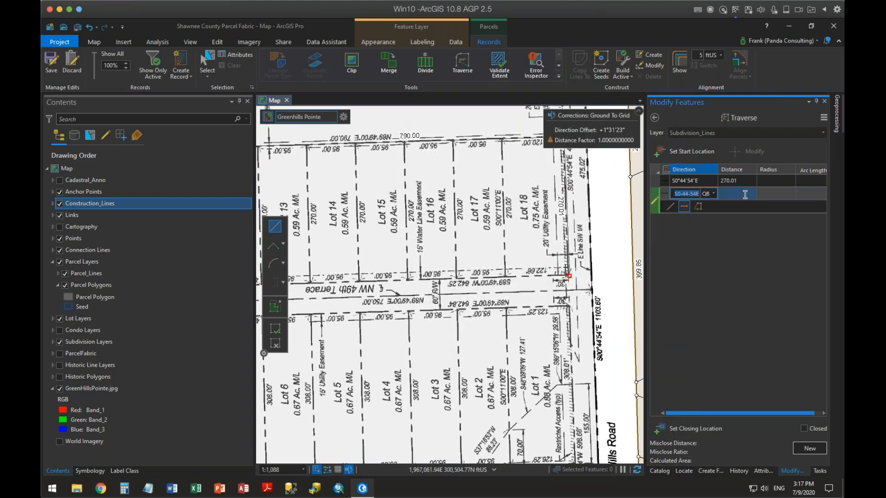
key("Tab")
type("60")
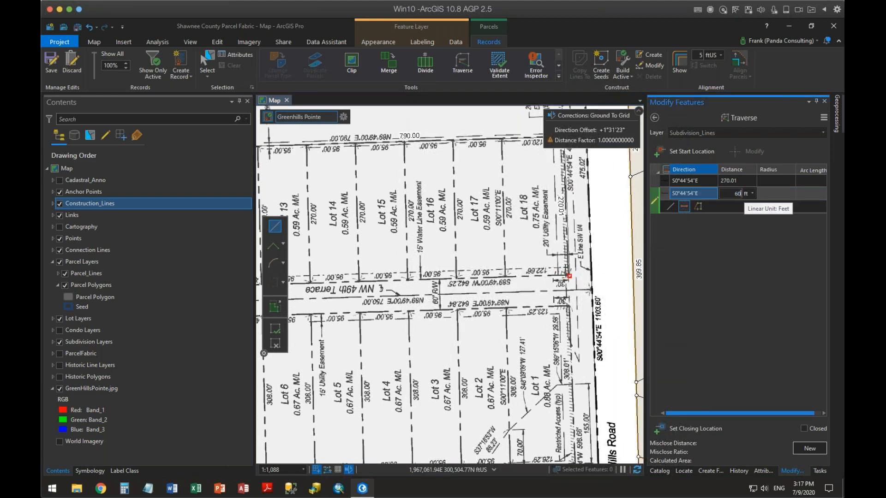
key("Return")
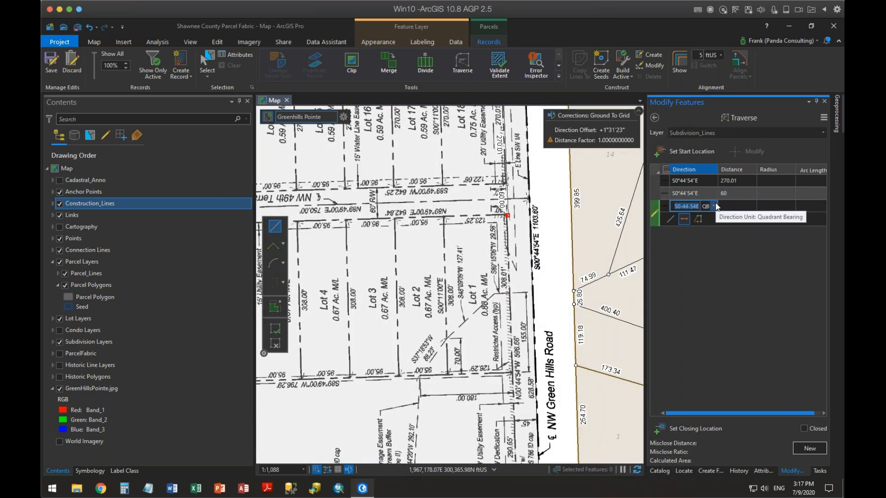
- Add the course along Lot 1's outer side, keeping direction S0-44-54E, with distance 308.01 ft
key("Return")
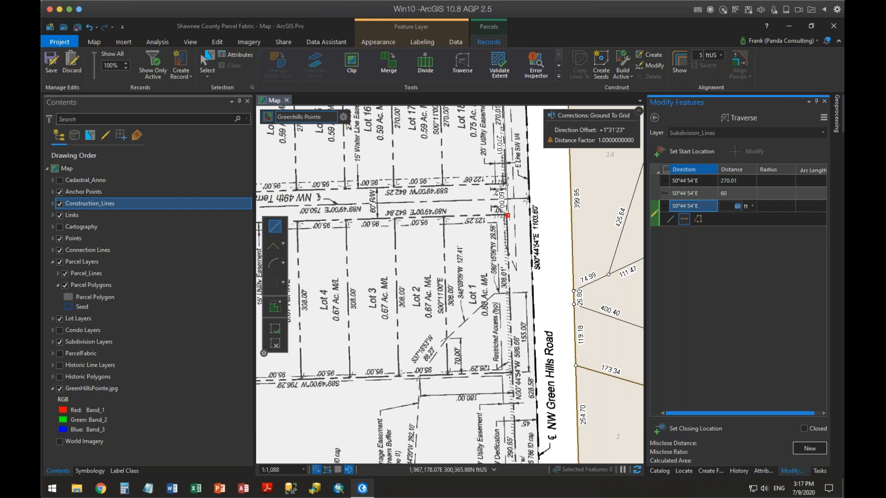
type("308.01")
key("Return")
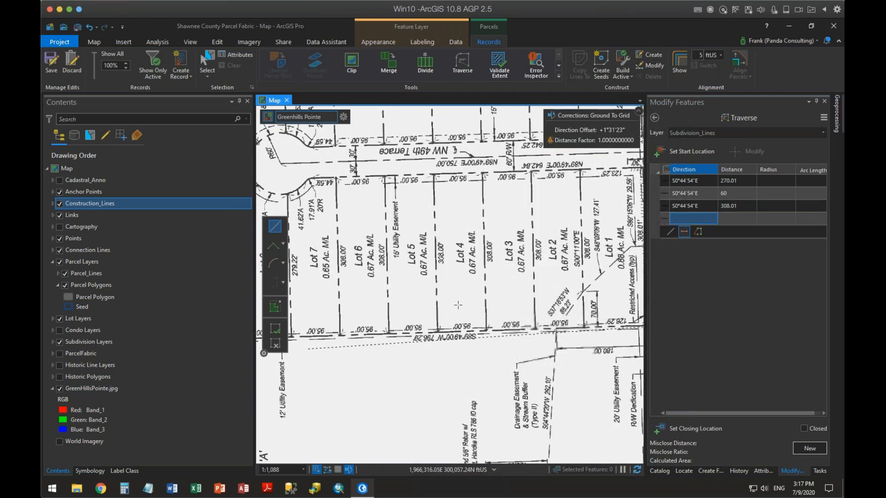
- Add the boundary course along the rear of Lots 1 to 8 with direction 89.4900-3 and distance 796.29 ft
left_click(684, 218)
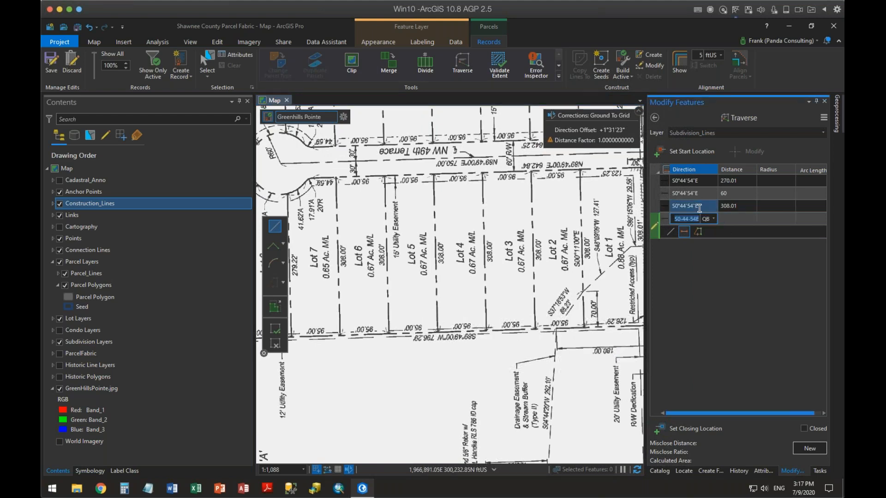
type("89.4900-3")
key("Tab")
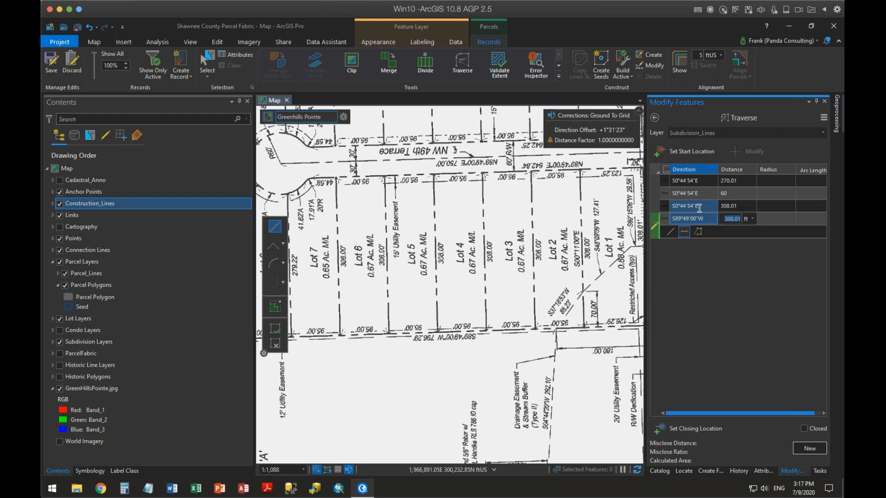
type("796.29")
key("Return")
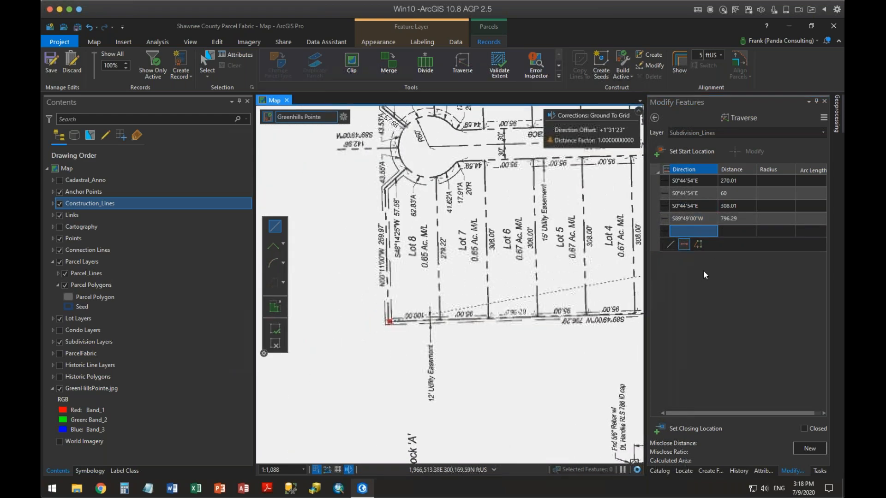
- Add the boundary course along Lot 8's outer side with direction N0°11'00"W and distance 269.97 ft
left_click(706, 232)
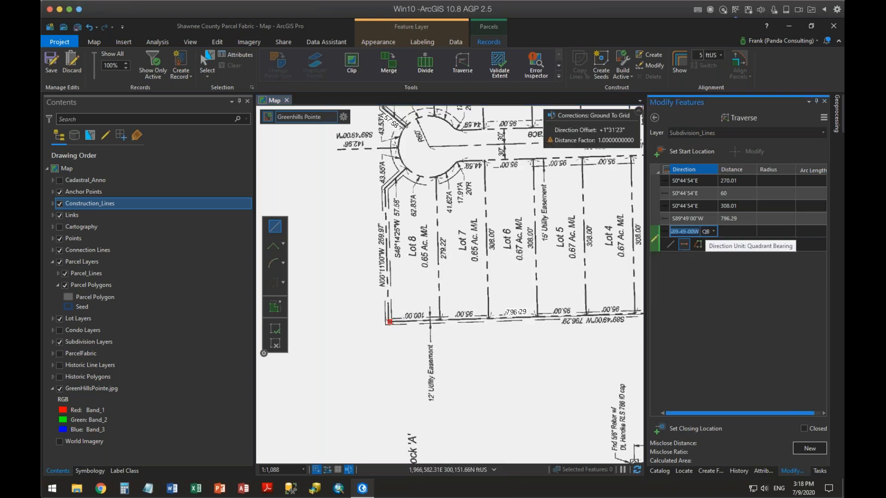
type("00.")
type("11")
type("4")
key("Tab")
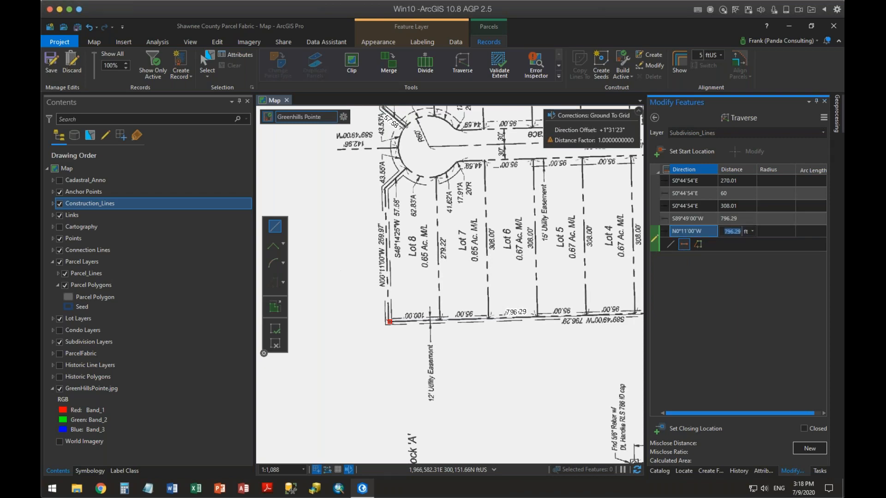
type("269.97")
key("Return")
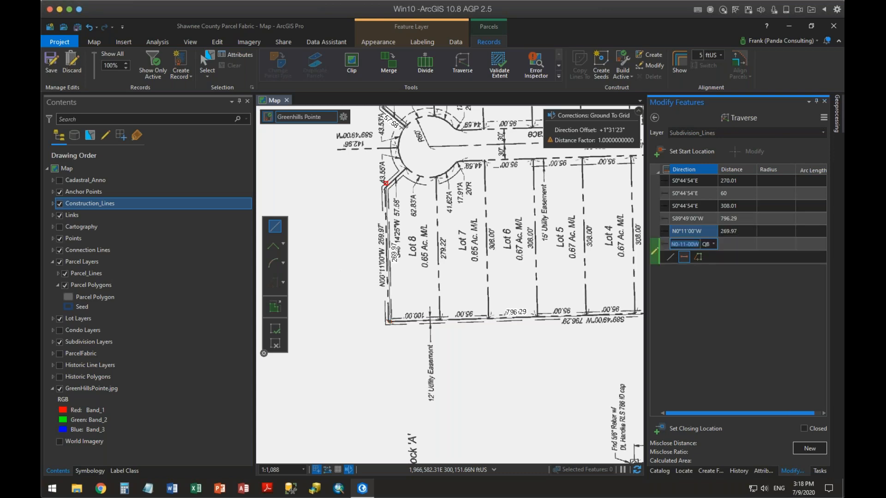
- Correct the distance of the N0°11'00"W course along Lot 8's outer side to 259.97 ft
left_click(732, 232)
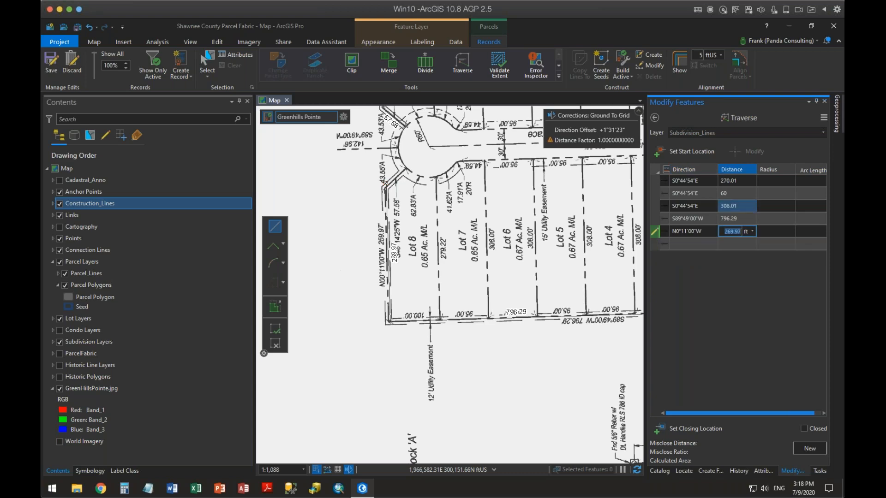
type("259.")
type("97")
key("Return")
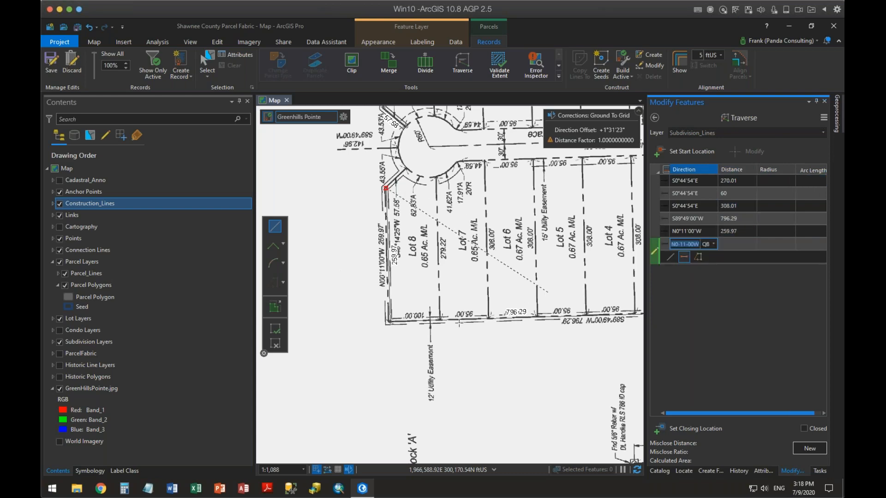
- Add the boundary course from Lot 8's outer corner to the cul-de-sac with direction 48.1425-1 and distance 57.58 ft
left_click_drag(411, 290, 390, 366)
scroll(390, 366, "up", 3)
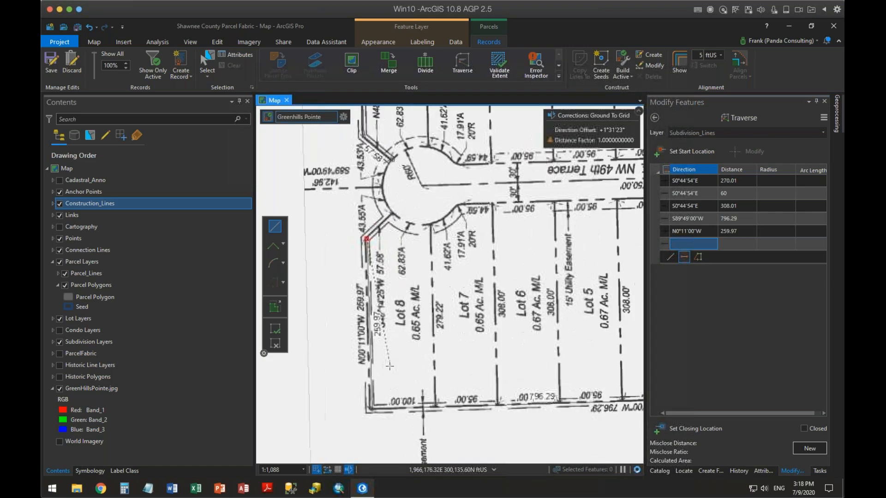
left_click_drag(392, 318, 441, 398)
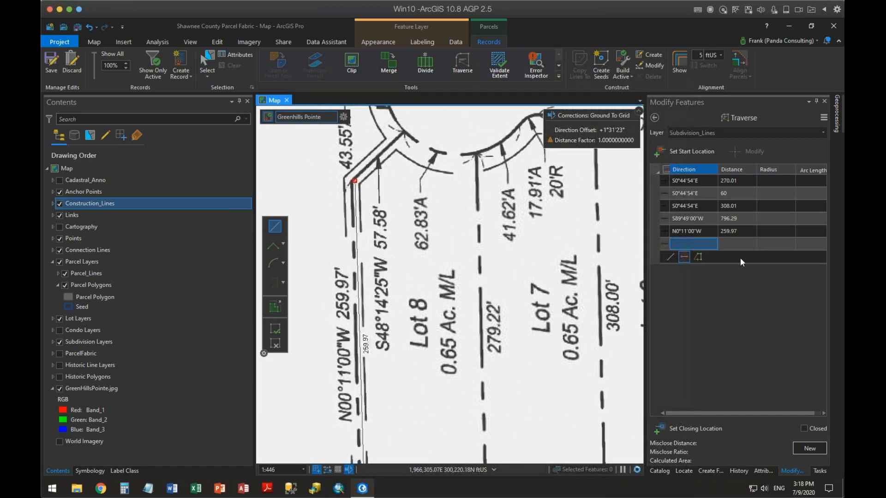
left_click(685, 244)
type("48.")
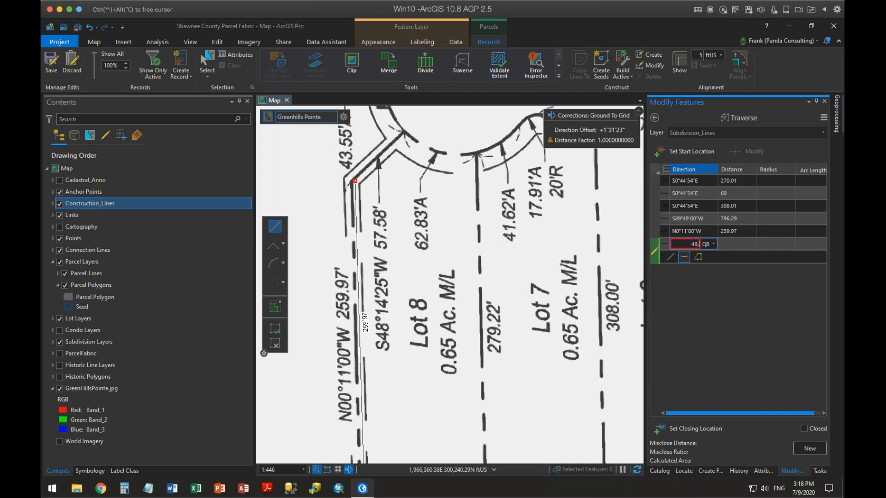
type("1425-1")
key("Tab")
type("57")
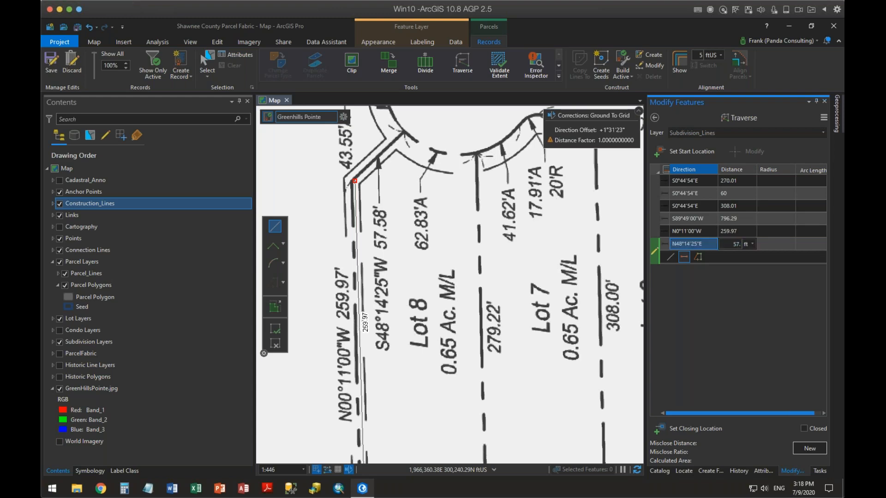
type(".58")
key("Return")
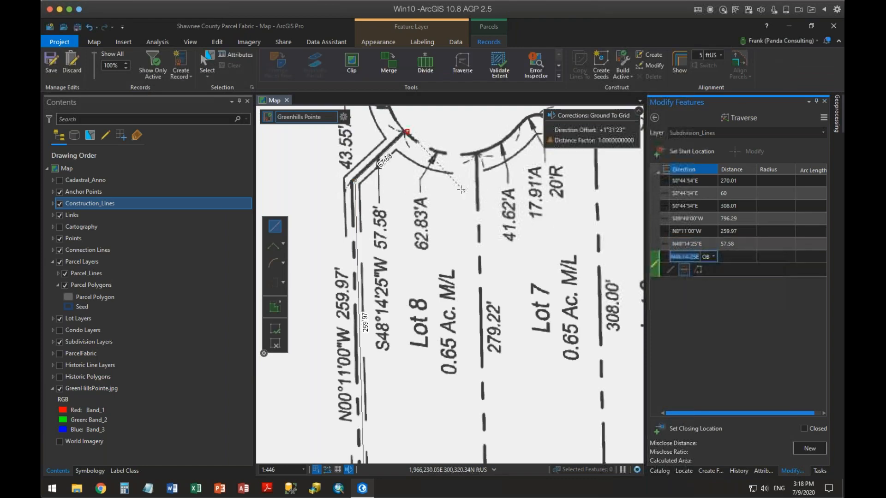
- Add the closing course across the cul-de-sac's end, snapping it to the existing Subdivision_Lines endpoint at Lot 11
left_click_drag(445, 151, 456, 297)
scroll(456, 297, "down", 3)
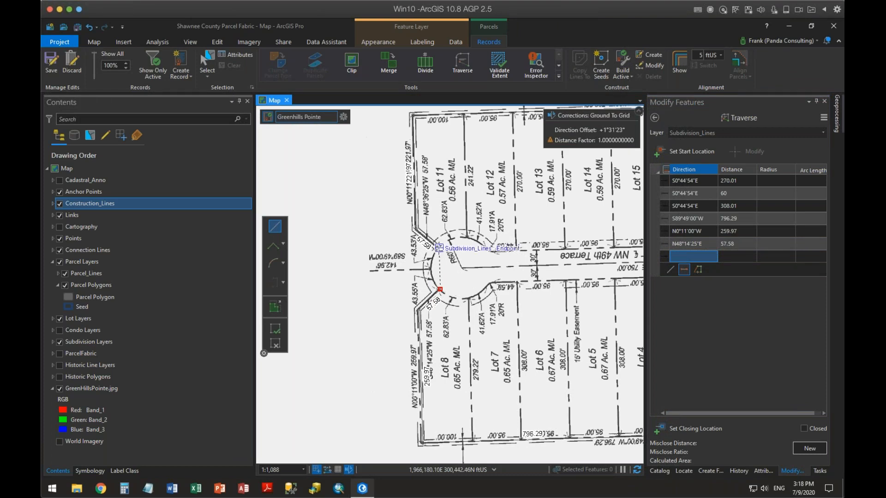
left_click(439, 248)
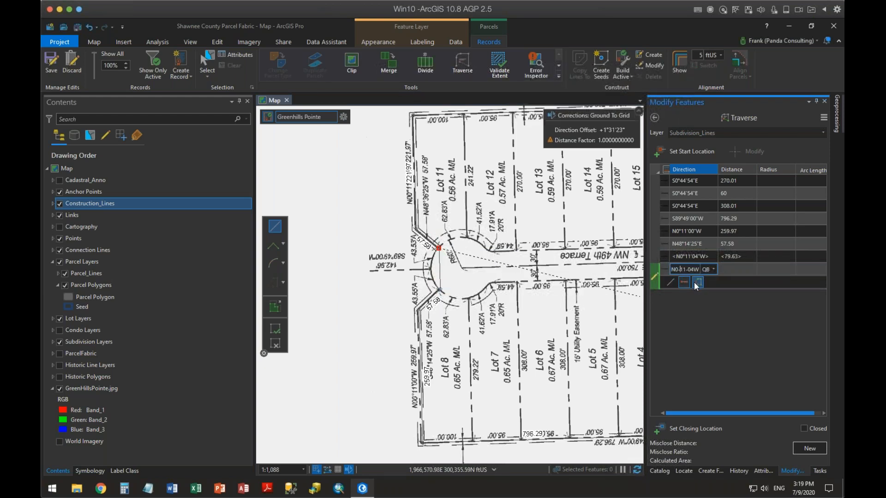
key("Escape")
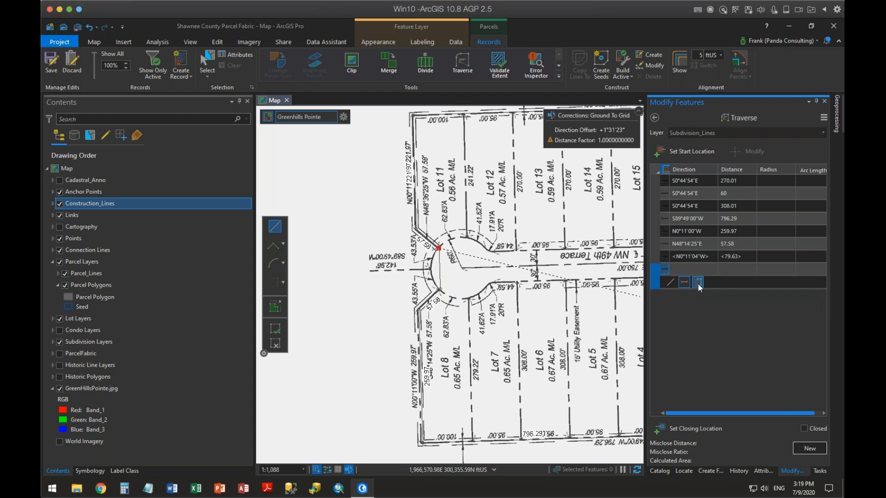
- Try to replace the closing course's distance with 0
left_click(712, 257)
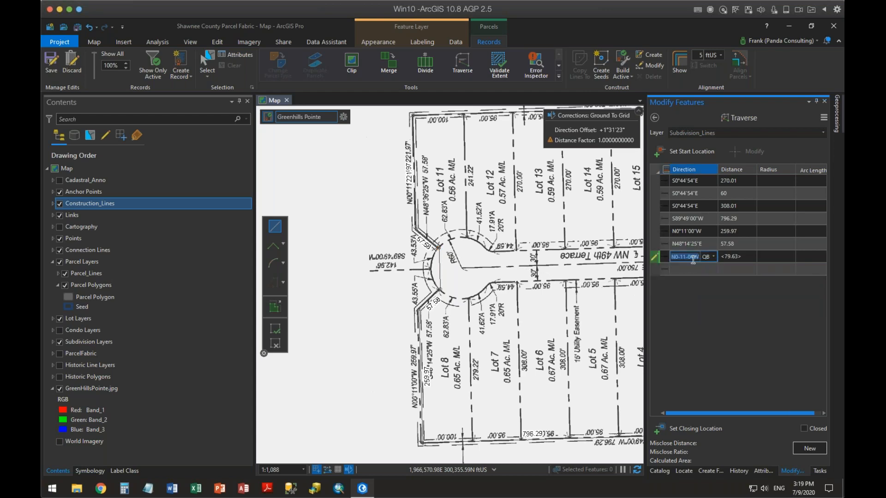
left_click(735, 257)
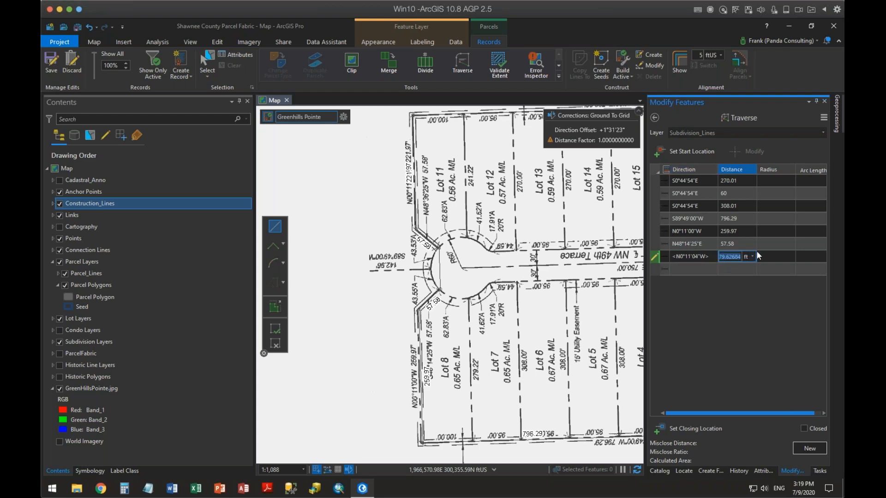
type("0")
key("Tab")
left_click(744, 260)
key("BackSpace")
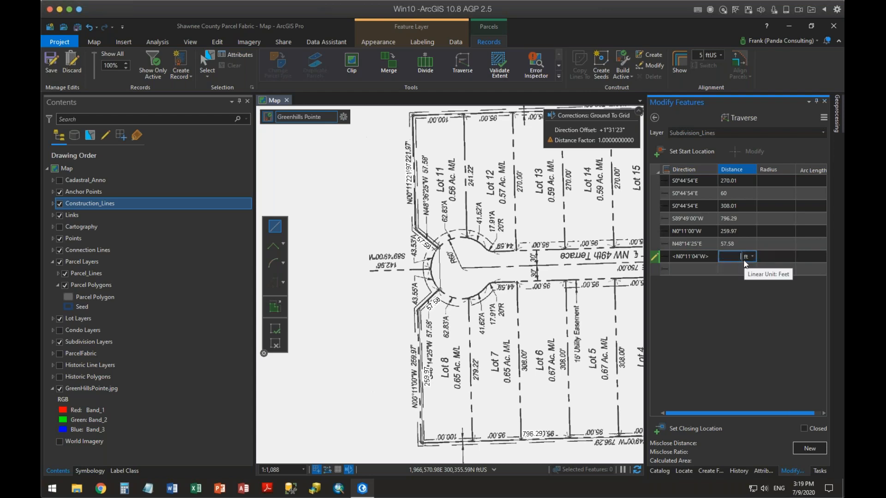
type("0")
key("Tab")
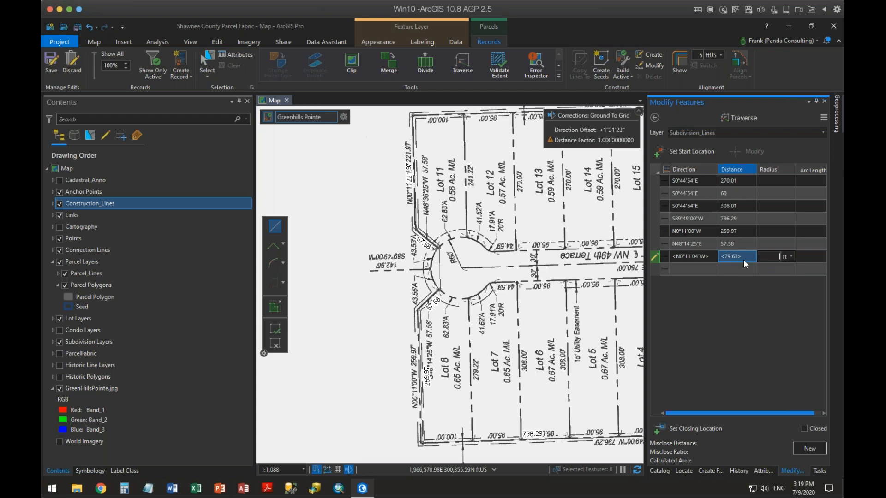
- Set the closing course's radius to 60 ft
type("60")
key("Tab")
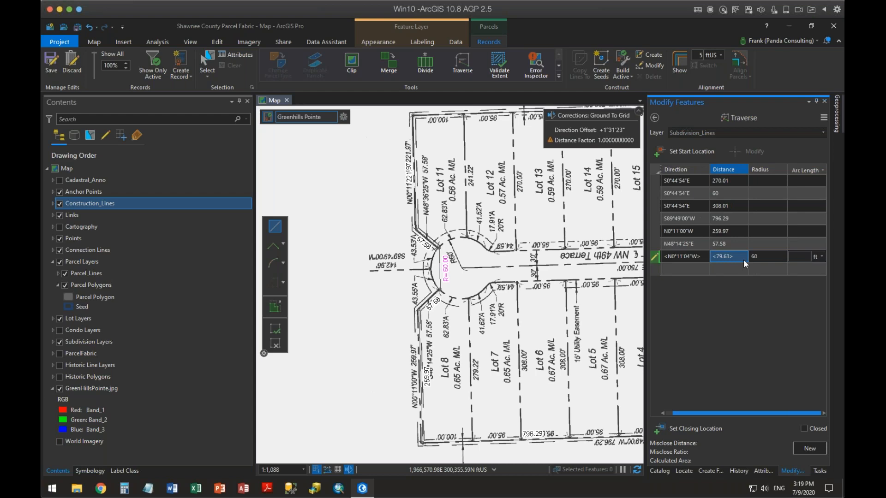
- Switch to Calculator, narrowing and moving its window so the cul-de-sac's arc lengths and the traverse grid are uncovered
left_click(125, 488)
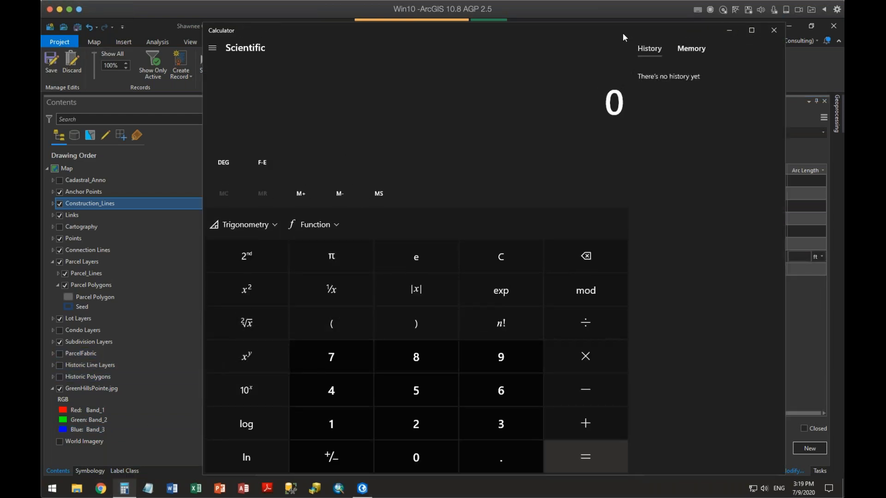
left_click_drag(622, 33, 604, 53)
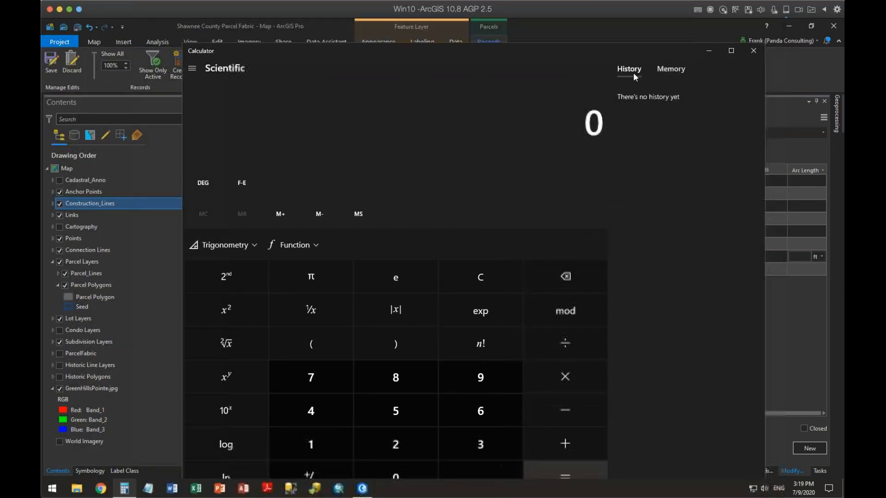
left_click_drag(762, 123, 462, 153)
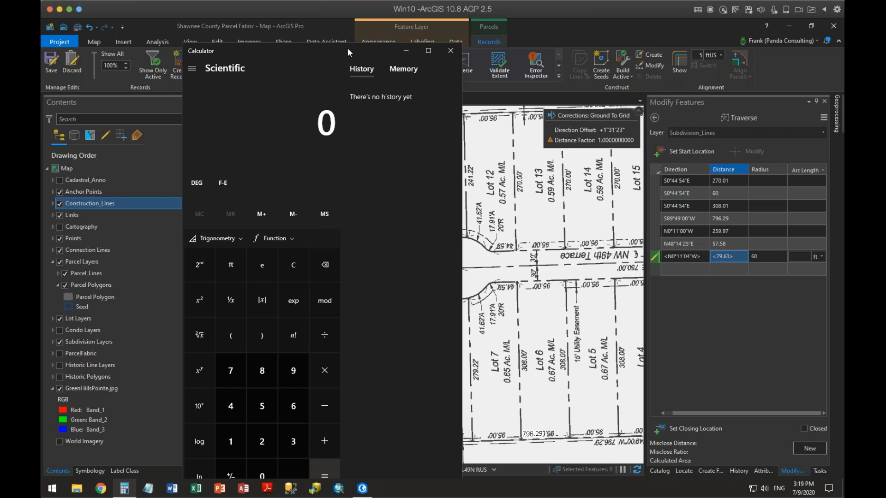
left_click_drag(348, 48, 244, 31)
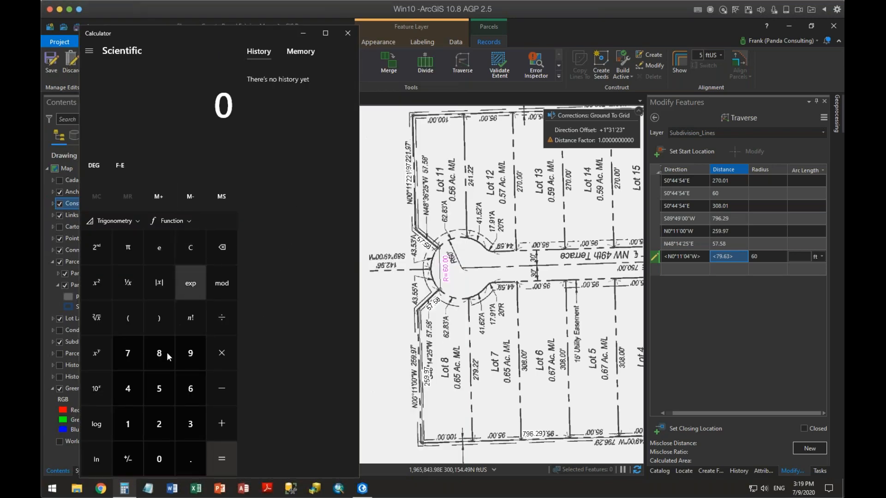
- Calculate the sum of the two arc lengths at the cul-de-sac's end, 43.53 + 43.55
left_click(139, 398)
left_click(190, 421)
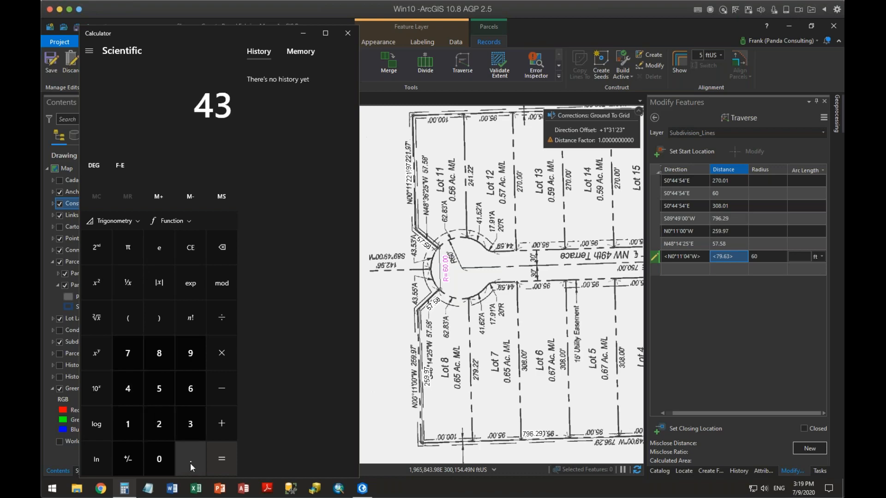
left_click(190, 464)
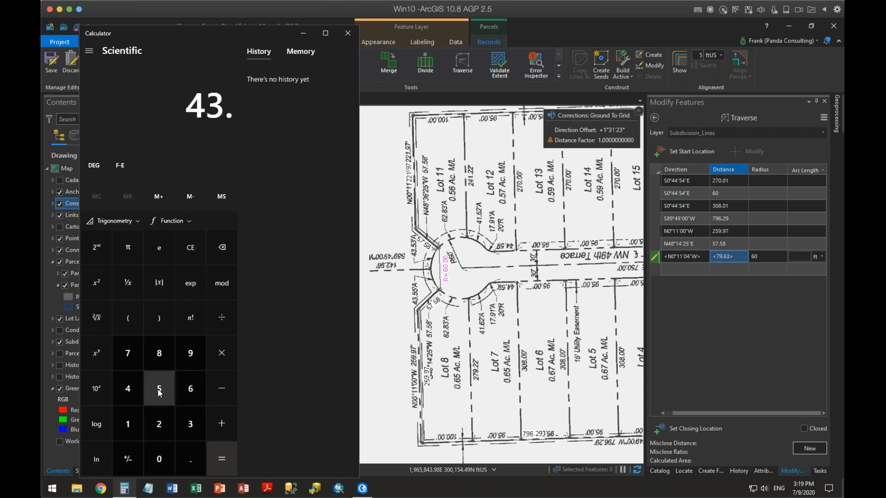
left_click(157, 388)
left_click(190, 424)
left_click(225, 424)
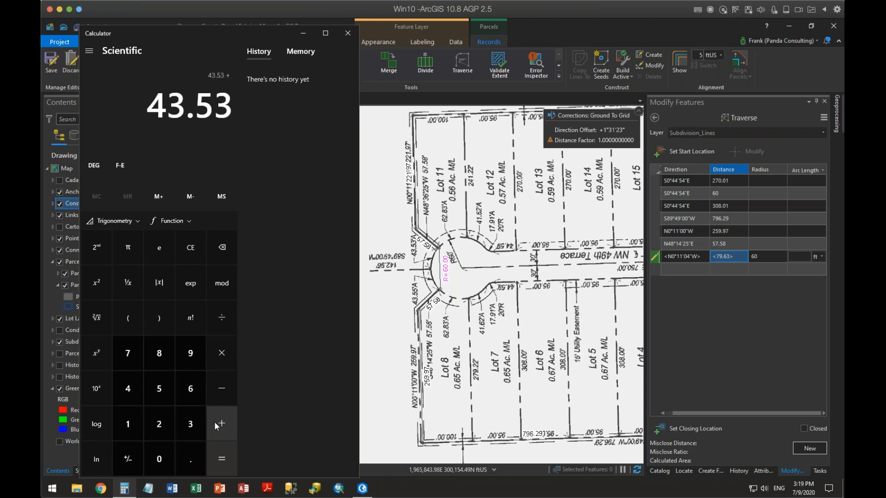
left_click(116, 386)
left_click(192, 428)
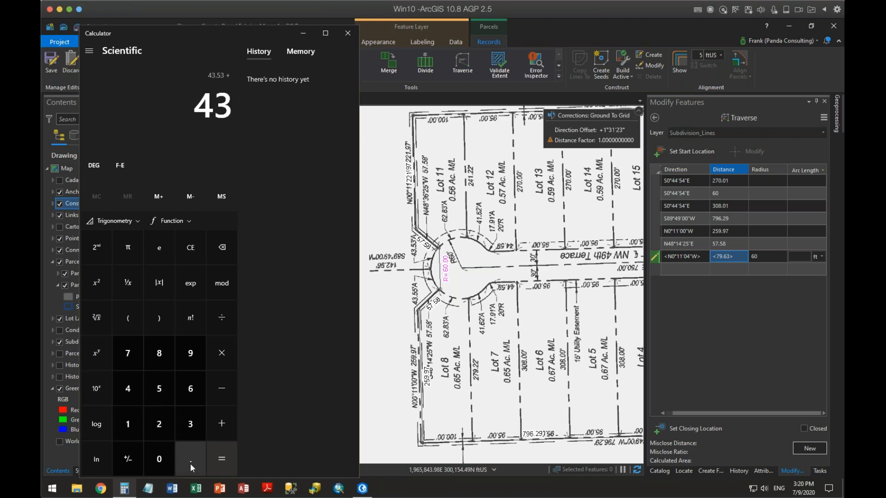
left_click(190, 463)
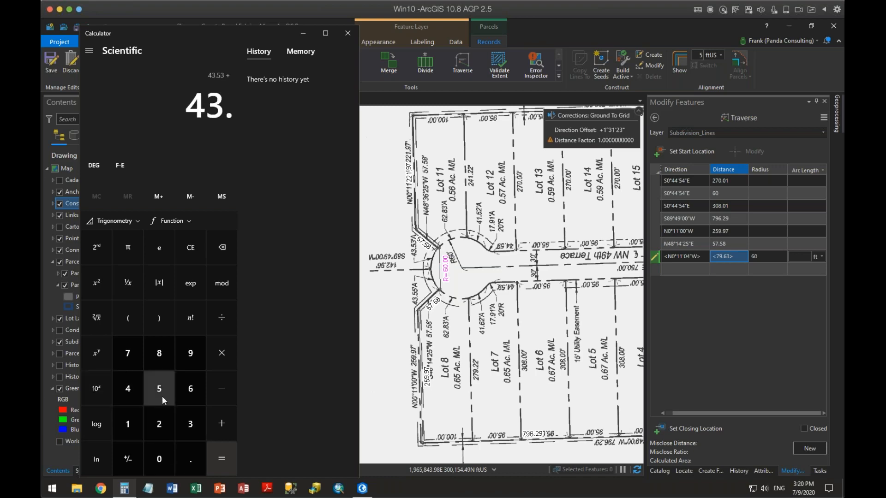
left_click(162, 397)
left_click(162, 396)
left_click(221, 457)
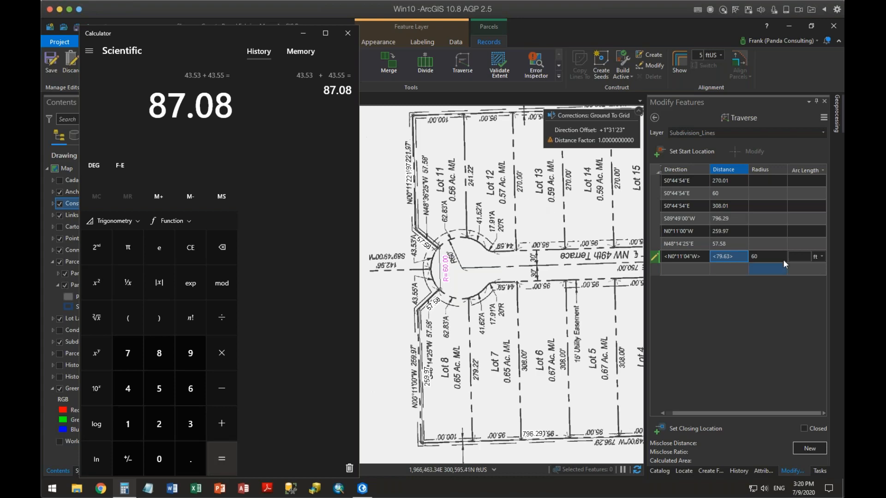
- Switch back to ArcGIS Pro and set the closing curve's arc length to 87.08 ft
left_click(806, 256)
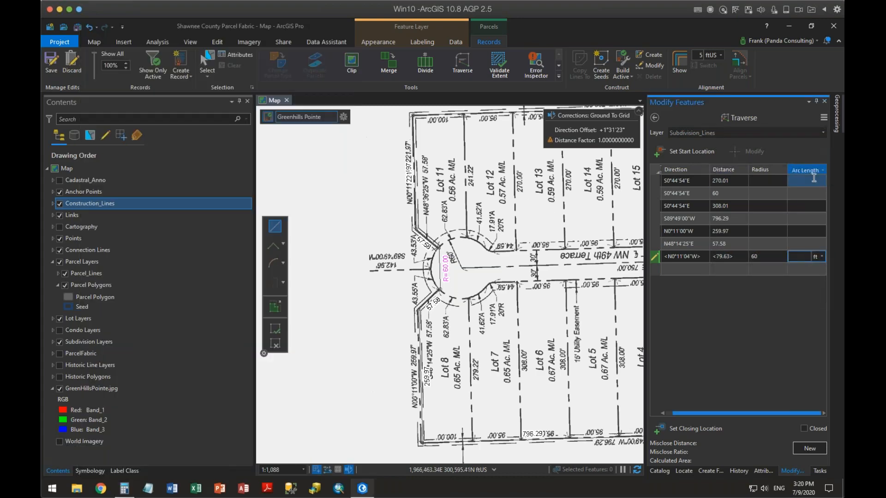
type("87.08")
key("Return")
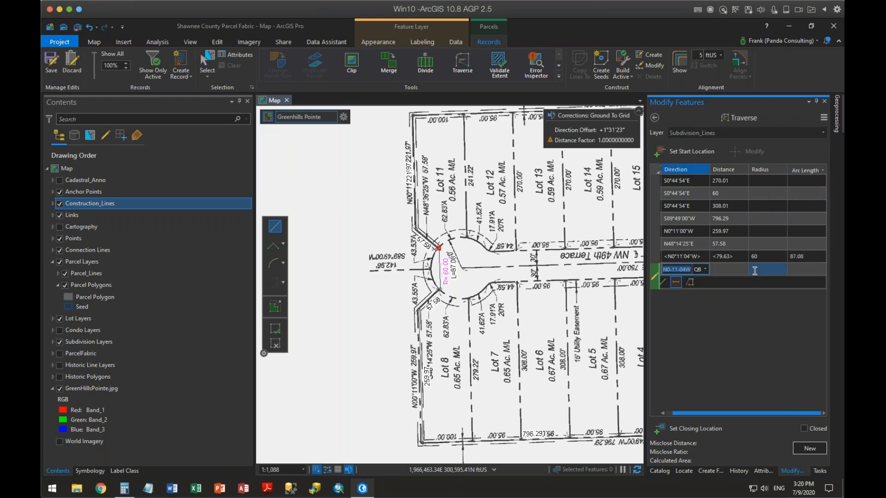
- Try to override the closing curve's computed chord distance with 0 and commit its existing direction
left_click(733, 258)
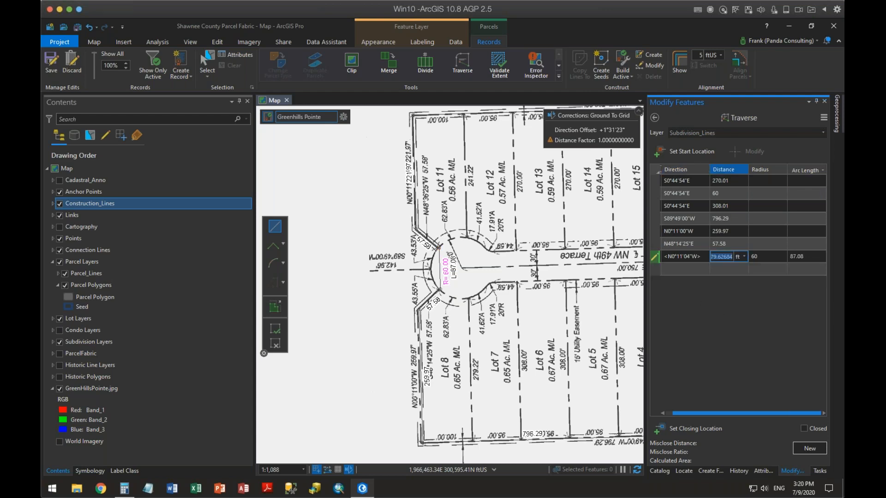
key("BackSpace")
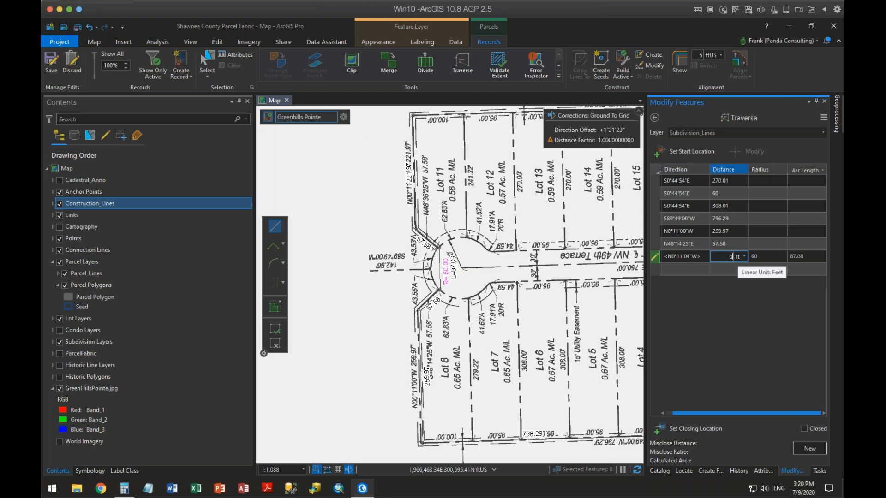
key("Tab")
left_click(686, 257)
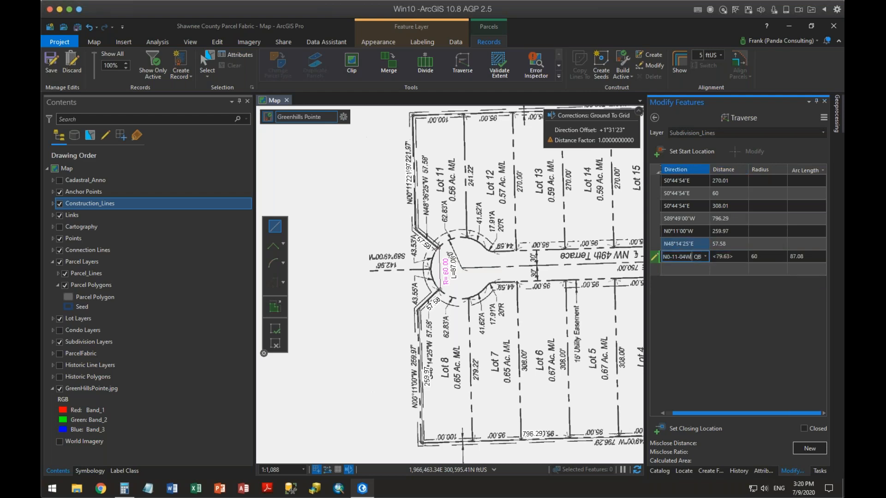
key("Return")
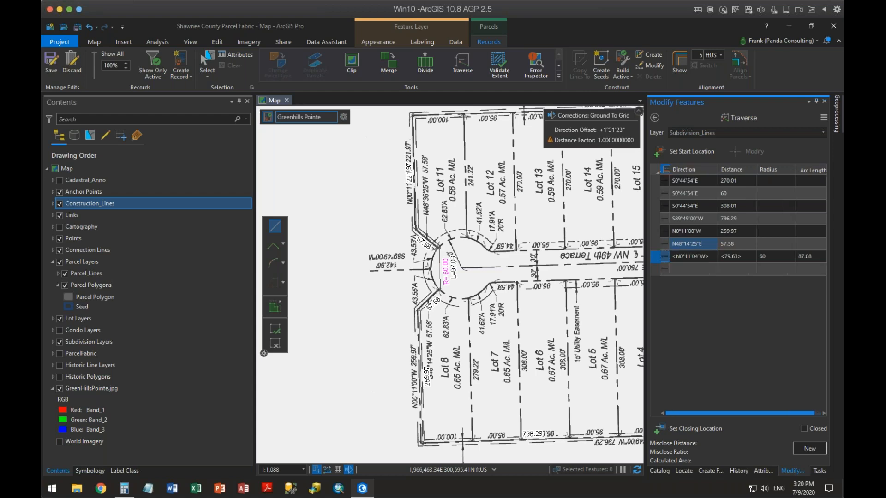
left_click(675, 257)
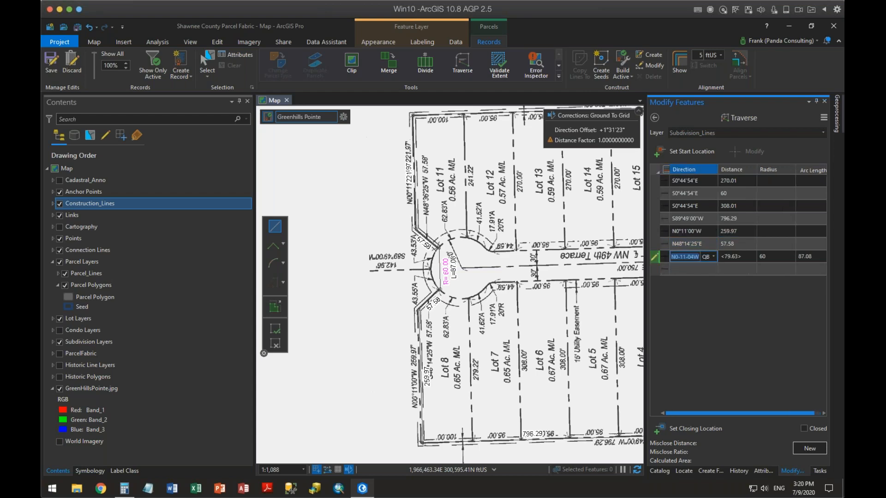
key("End")
key("Return")
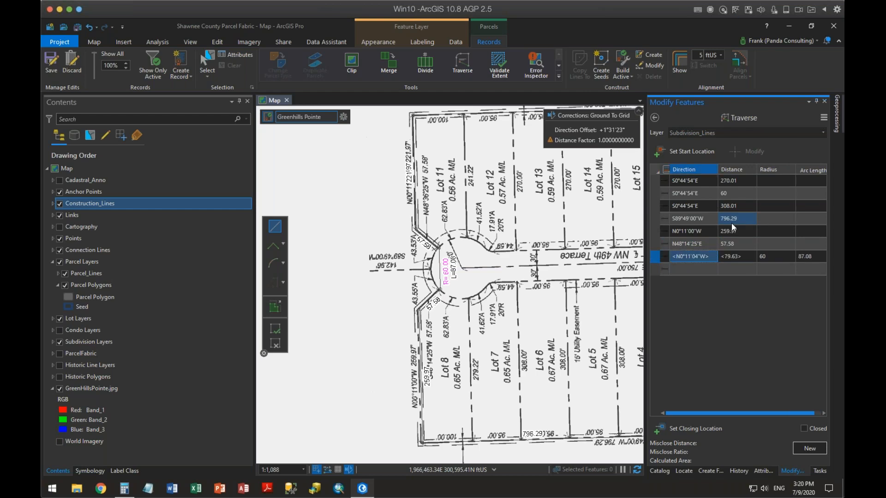
- Enter N0-11-04W as the closing curve's fixed direction in place of the computed one
left_click(679, 259)
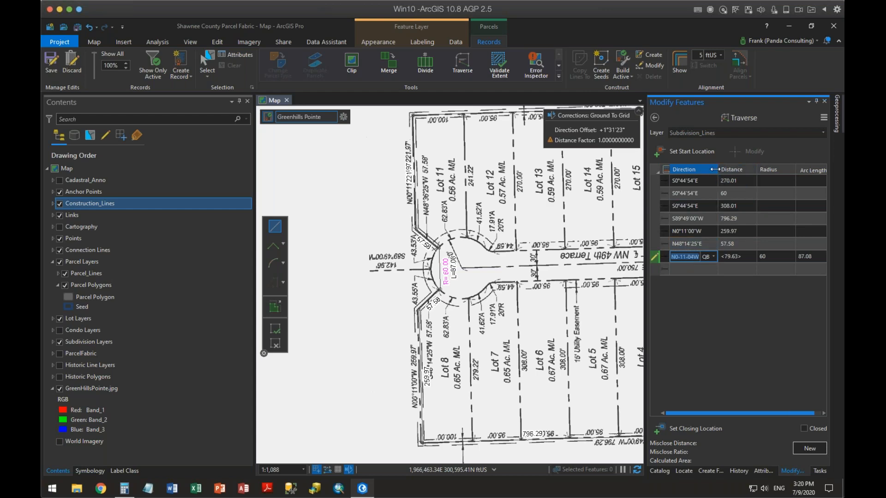
left_click(699, 256)
key("Return")
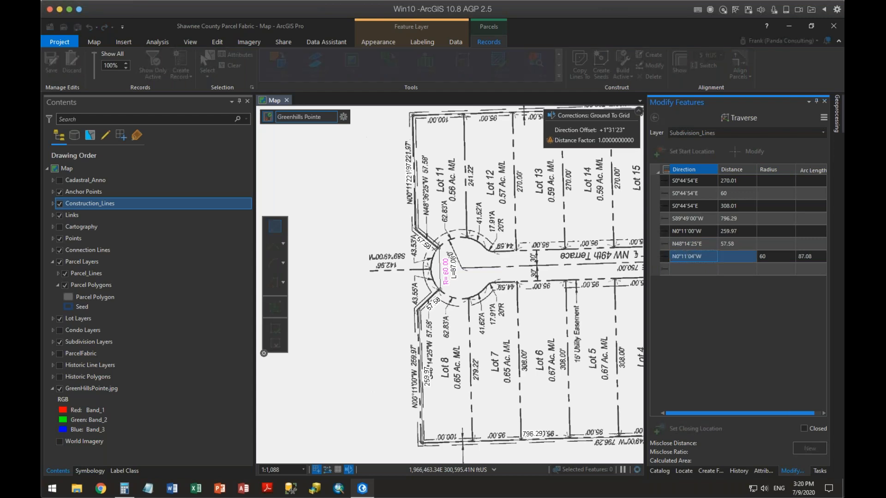
- Set the closing curve's direction to the chord bearing N0-11-04W cb and enter 0 for its chord distance
left_click(739, 257)
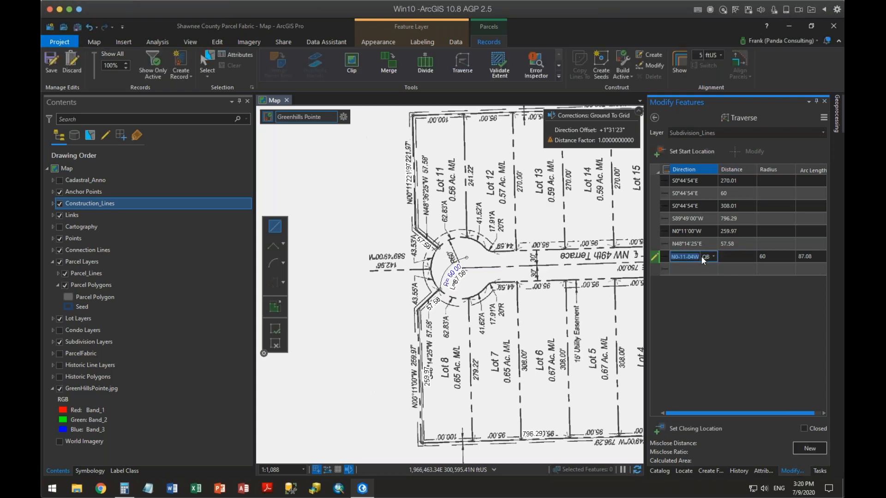
left_click(700, 256)
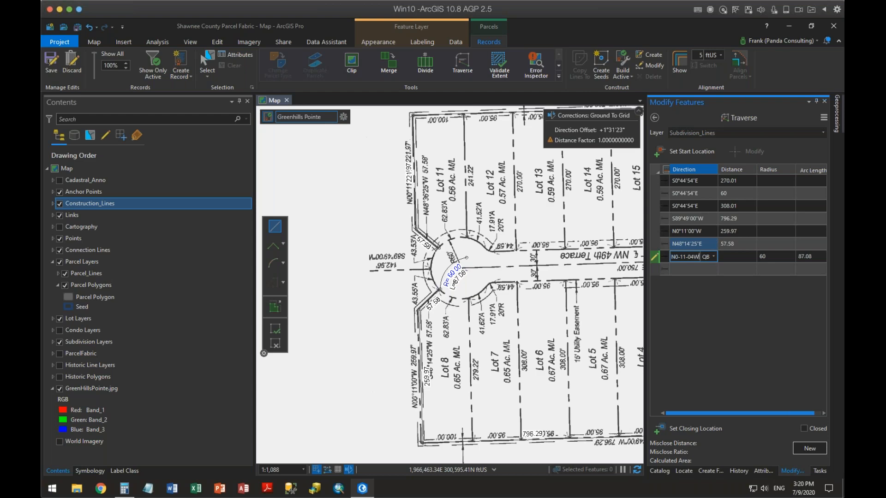
type("cb")
key("Return")
key("Tab")
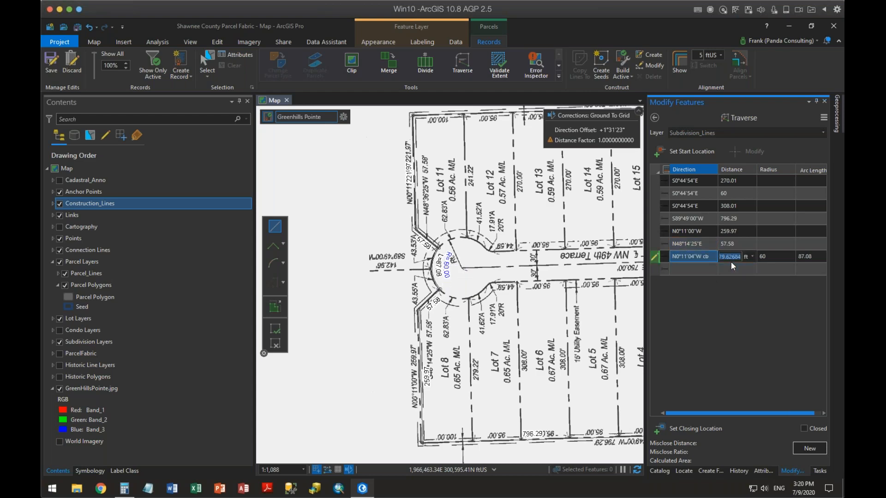
type("0")
key("Tab")
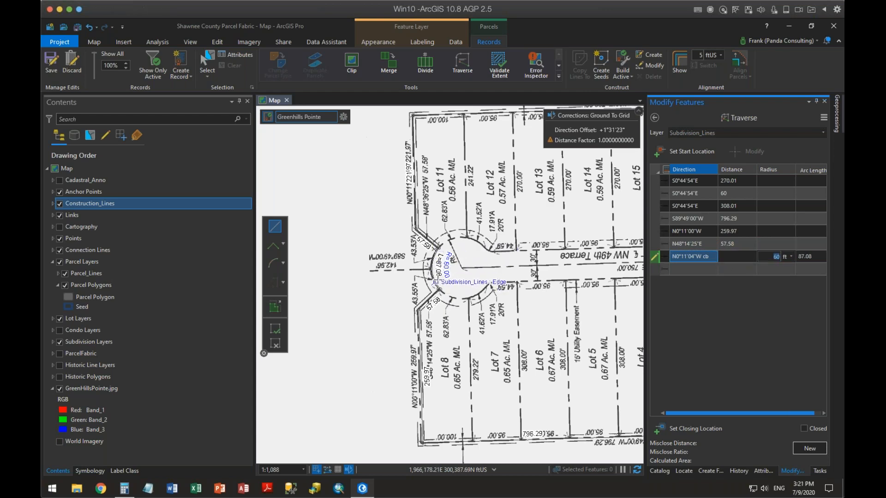
- Hide the GreenHillsPointe.jpg plat image so only the traversed boundary lines are drawn
scroll(443, 280, "down", 3)
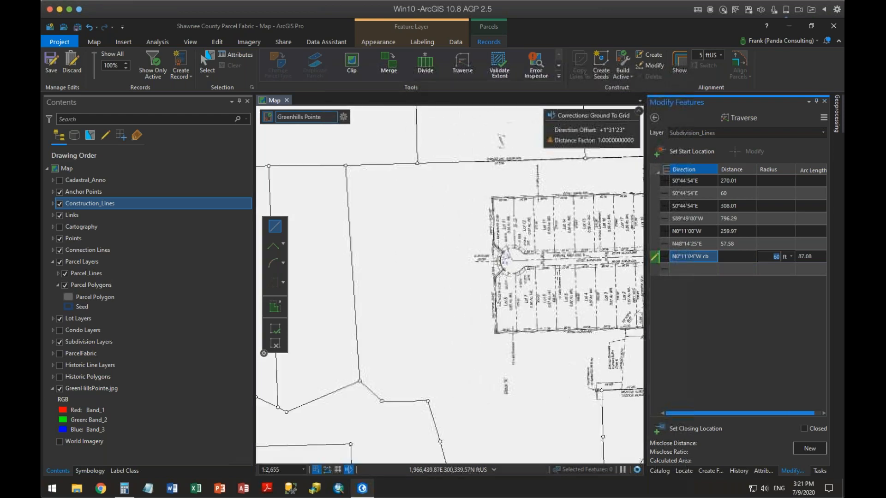
left_click_drag(456, 280, 376, 281)
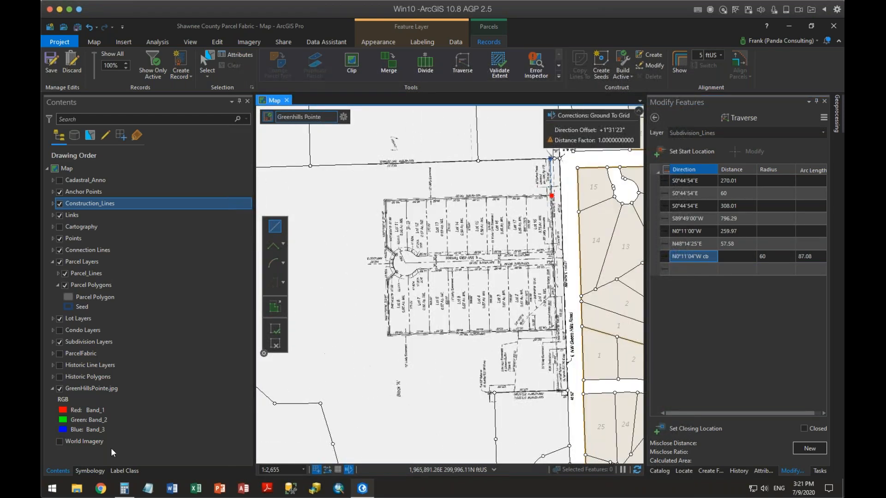
left_click(59, 388)
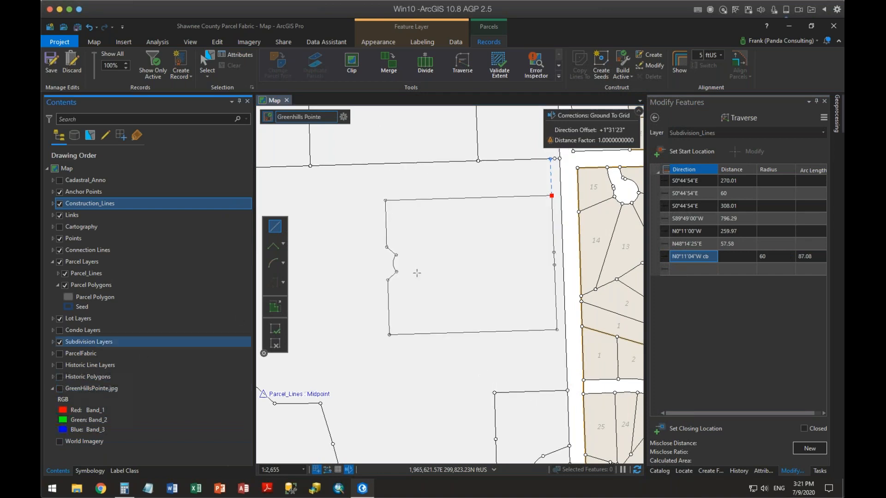
- Leave the traverse, create the boundary's seed in the Greenhills Pointe record and build it into a subdivision polygon
left_click(462, 305)
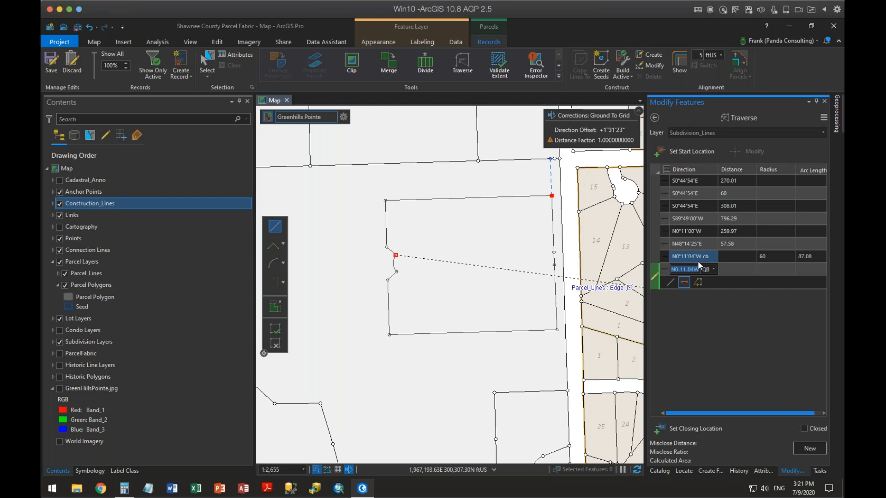
left_click(655, 117)
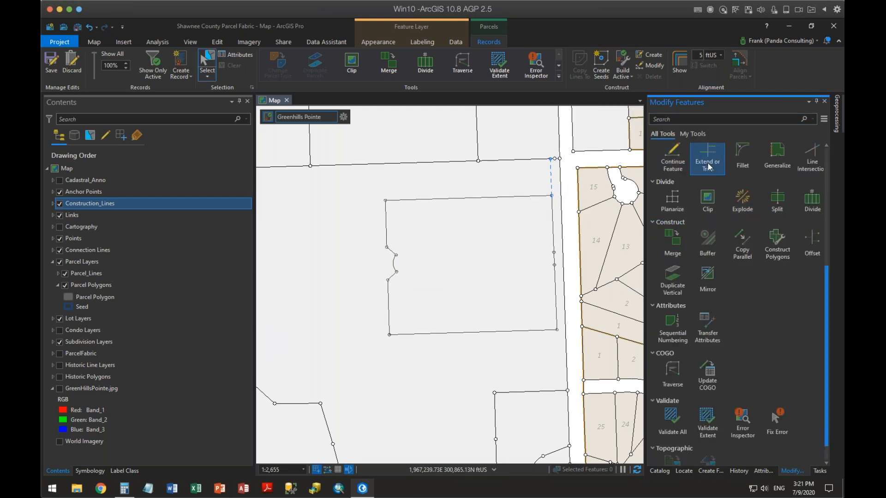
left_click(602, 71)
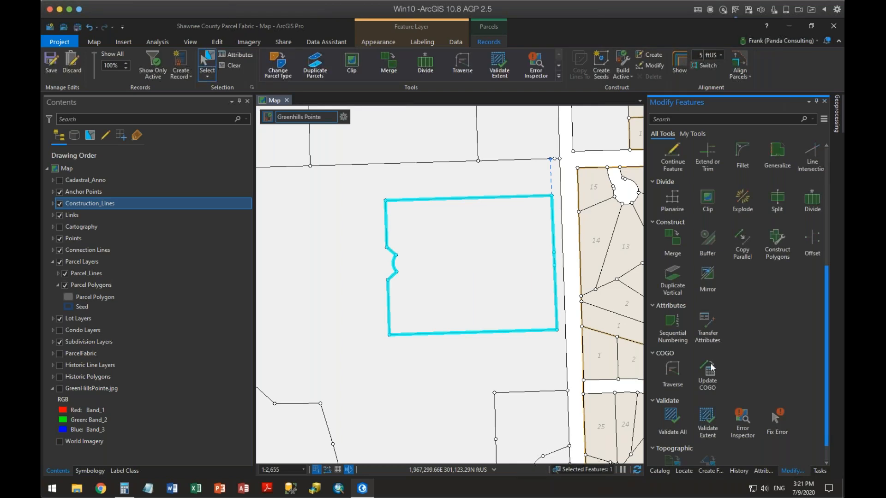
- Set both the Name and Sub_Name attributes of the selected subdivision polygon to Green Hills Pointe
left_click(761, 471)
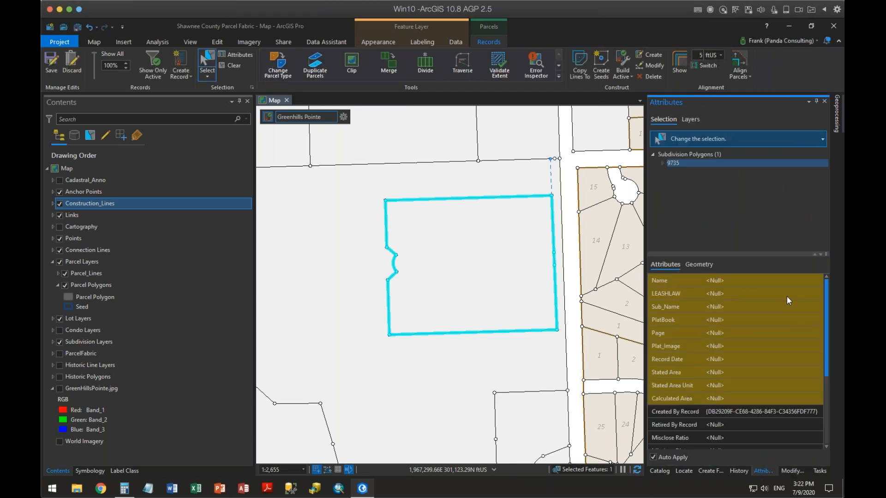
left_click(742, 280)
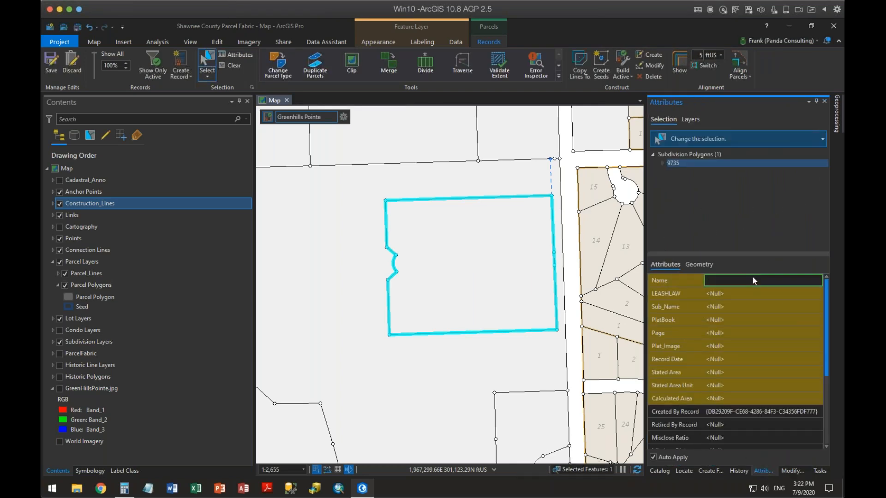
type("Green Hills Poi")
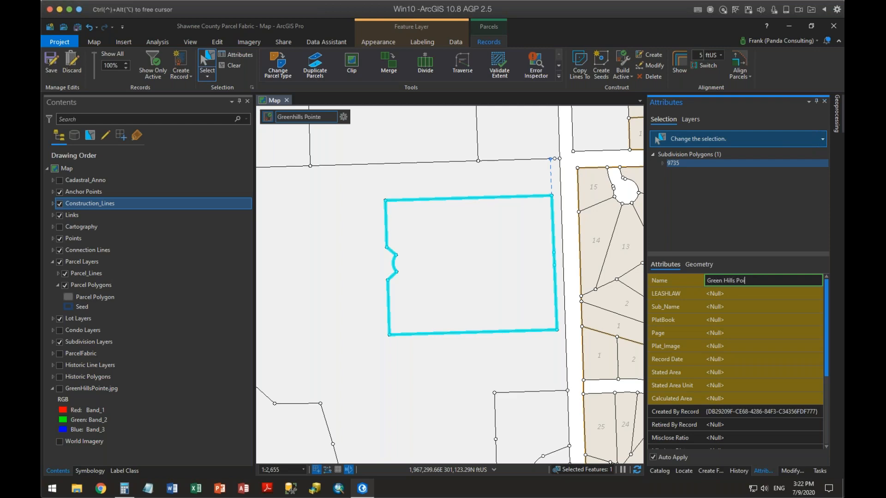
type("nte")
key("Tab")
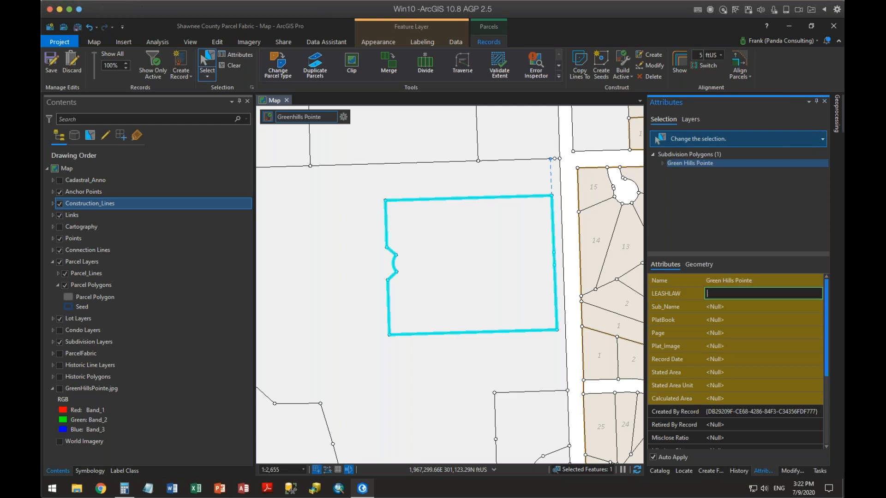
left_click(741, 307)
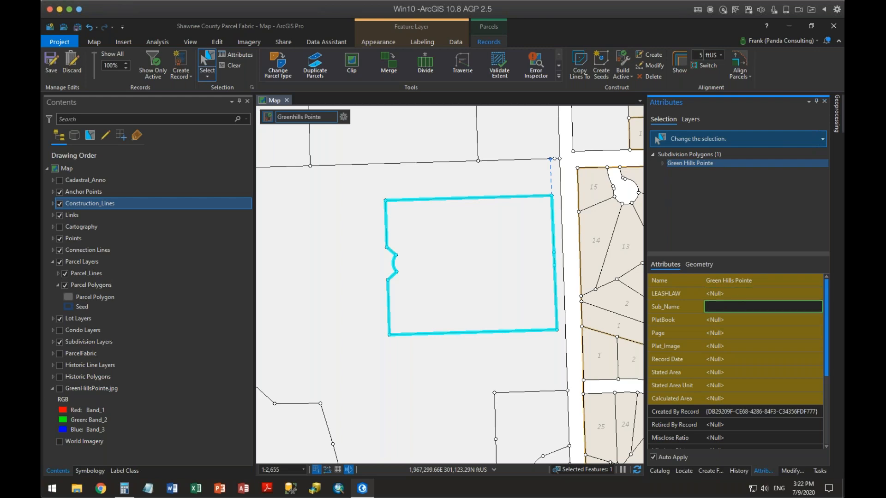
type("Green Hills Pointe")
key("Tab")
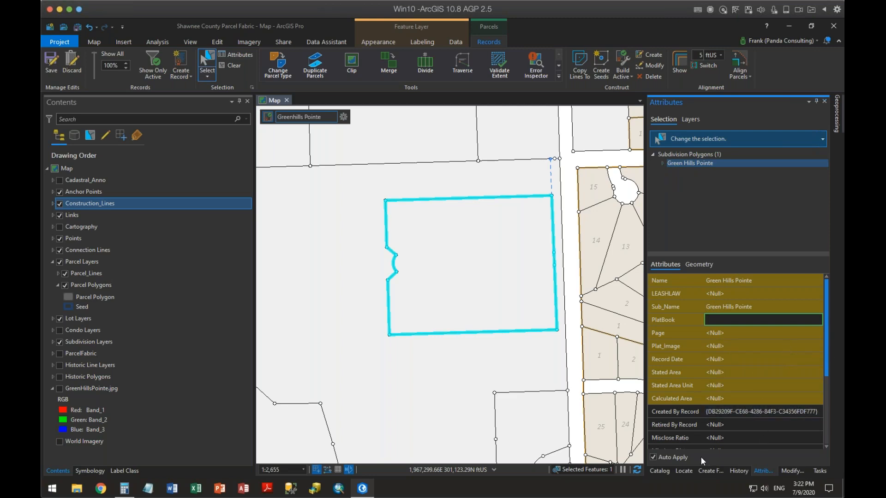
key("Tab")
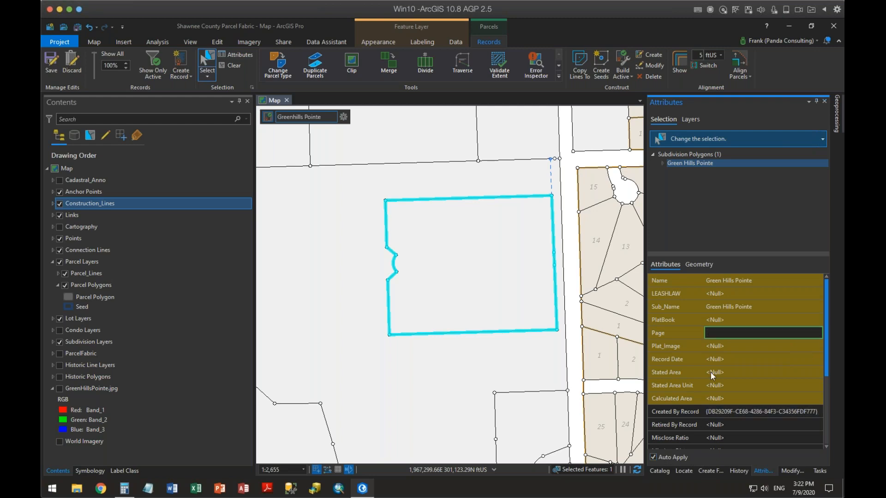
- Reselect all features in the active Greenhills Pointe record, excluding the Connection Lines from the selection
left_click(229, 66)
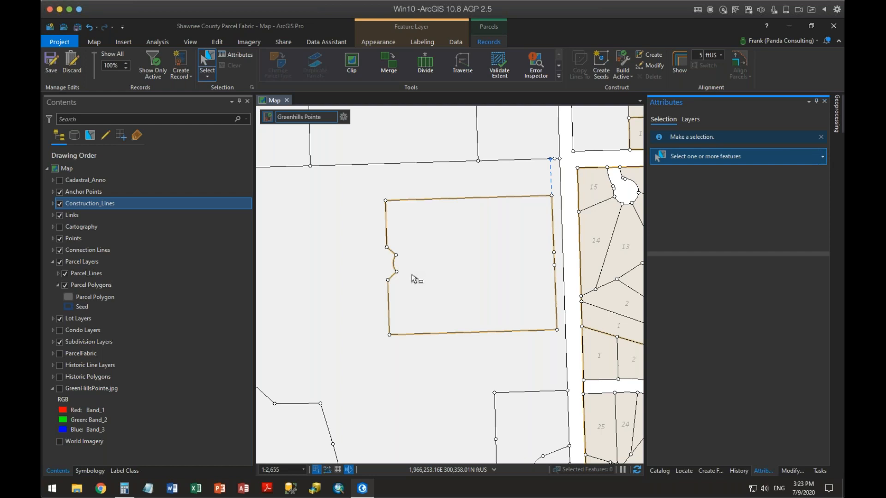
left_click(344, 117)
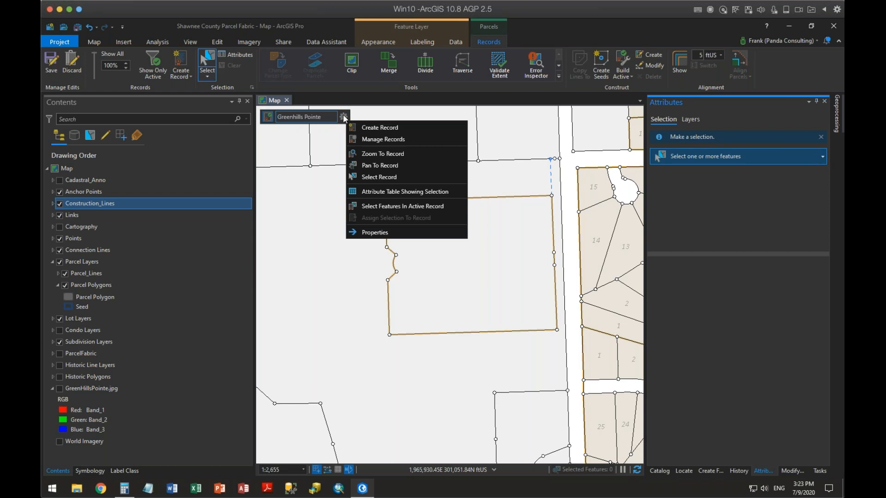
left_click(401, 207)
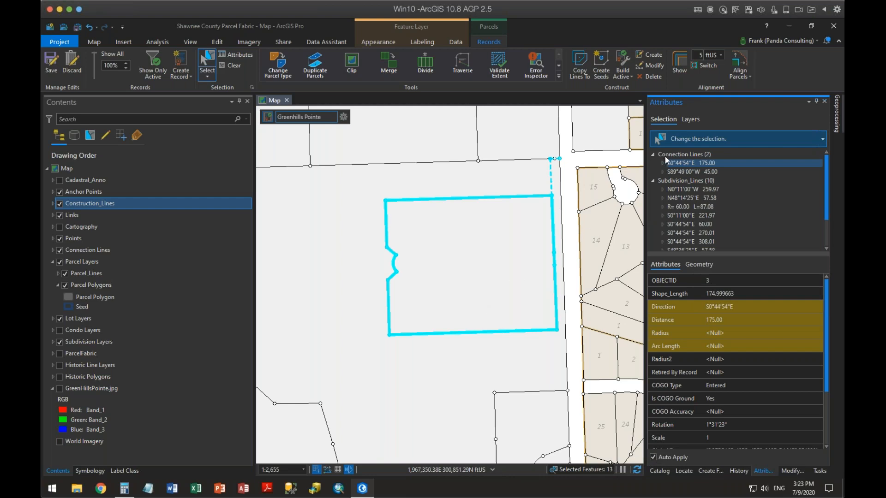
left_click(683, 154)
right_click(683, 154)
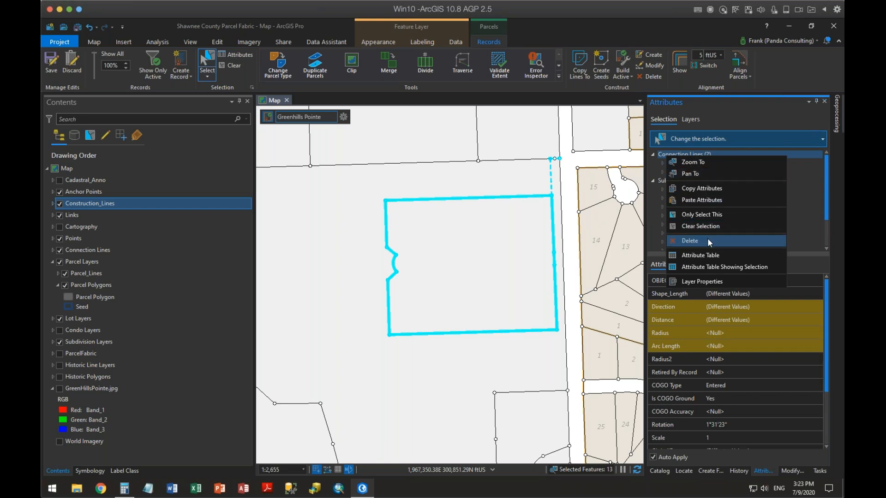
left_click(699, 225)
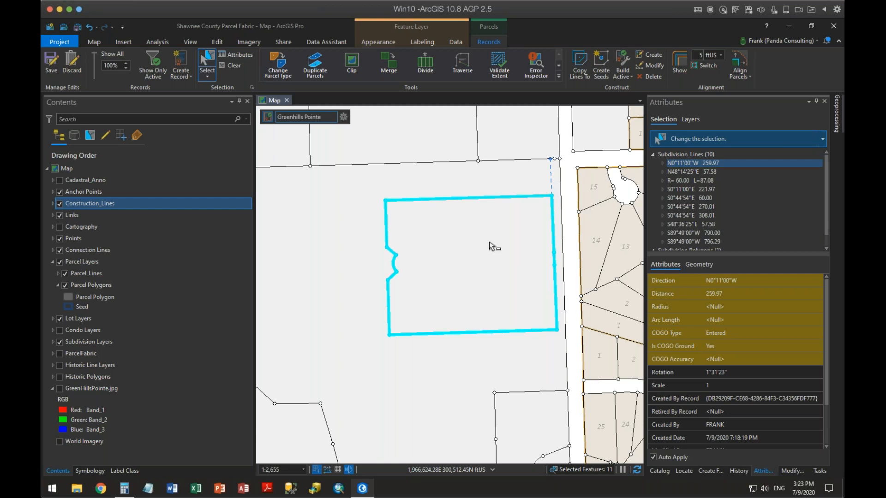
- Compare the selected boundary with the GreenHillsPointe.jpg plat image, then hide the image again
left_click(59, 390)
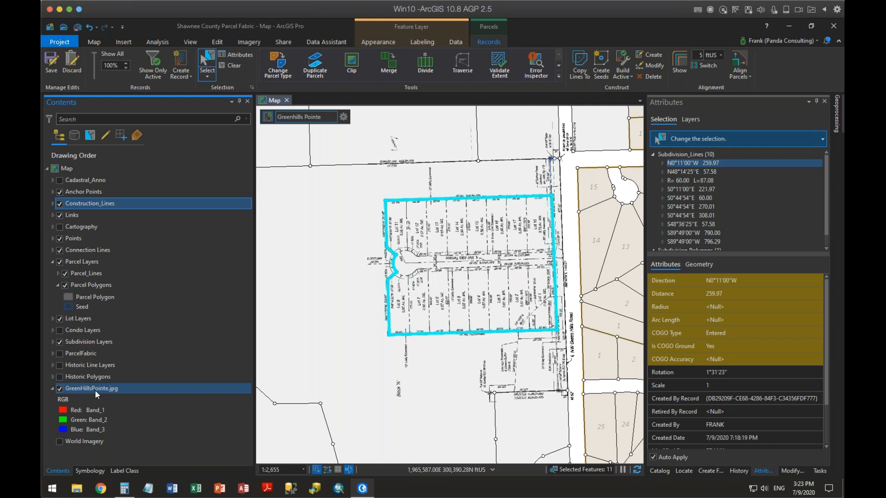
left_click(59, 389)
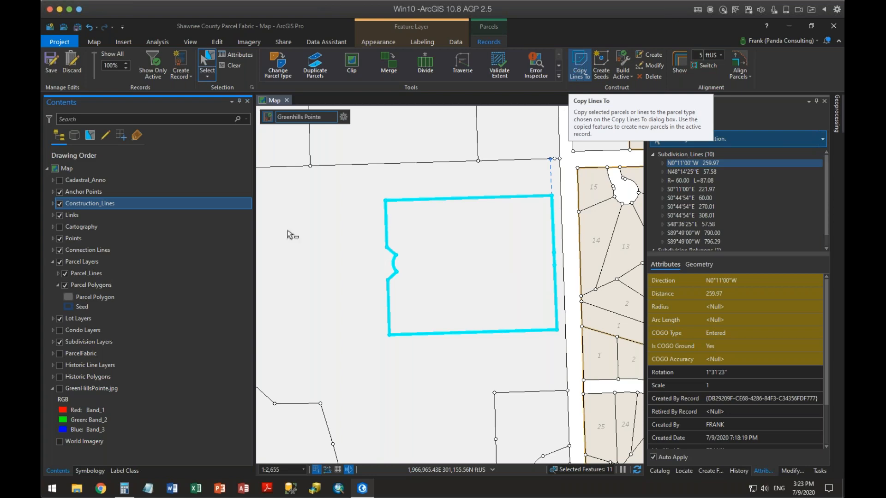
left_click(78, 306)
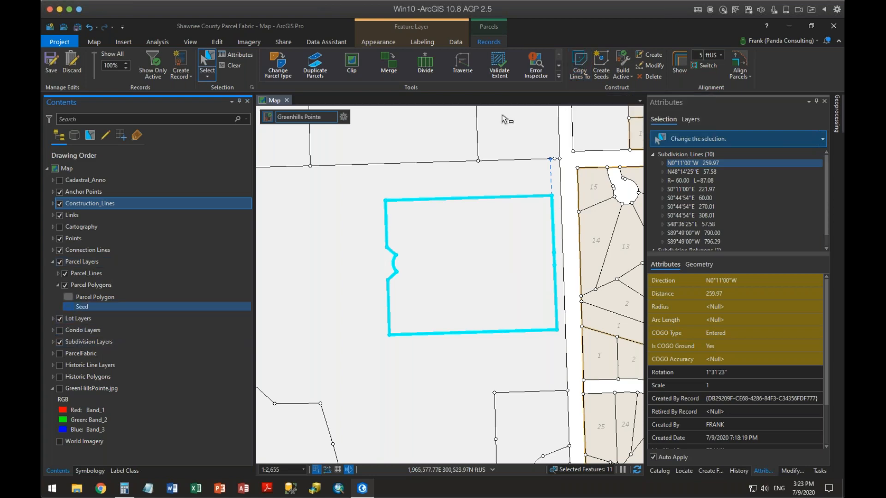
- Try to copy the selected boundary lines to the Lot parcel type, showing only the active record and without preserving attributes
left_click(578, 70)
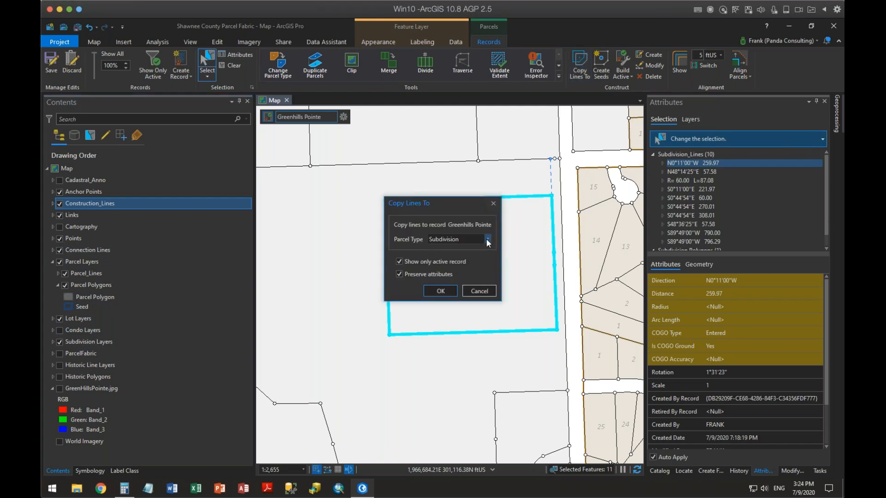
left_click(487, 239)
left_click(448, 258)
left_click(398, 274)
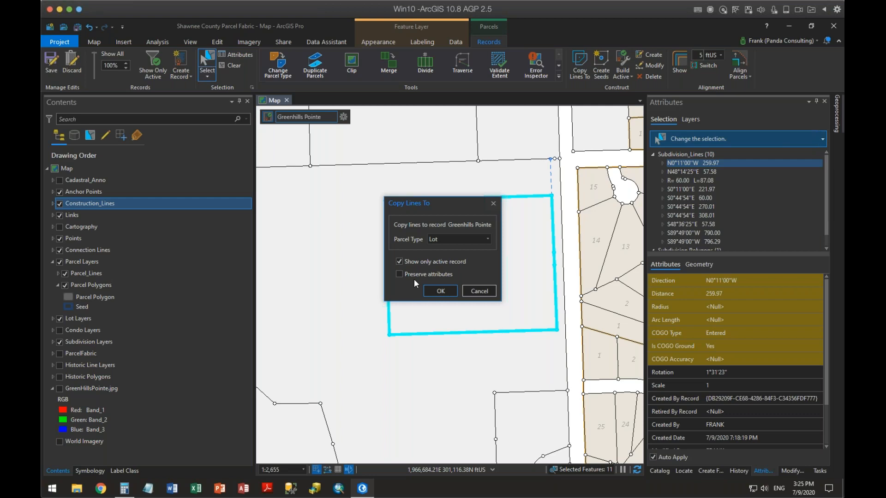
left_click(439, 292)
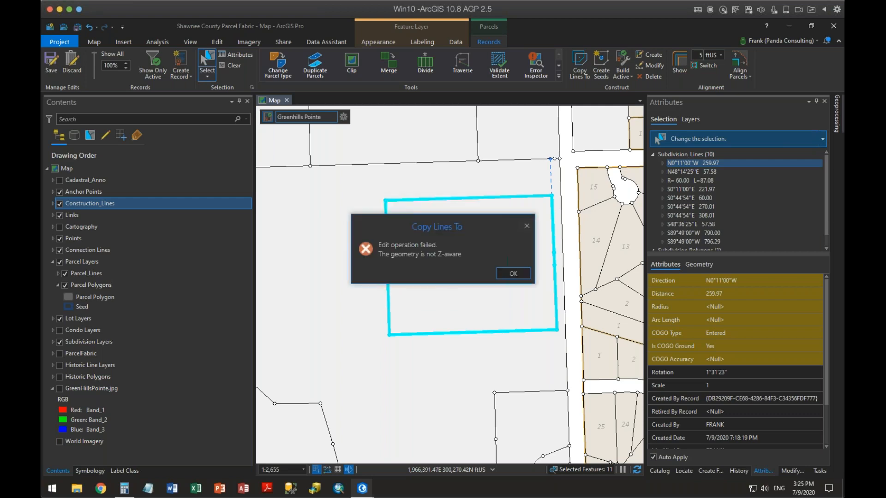
left_click(513, 273)
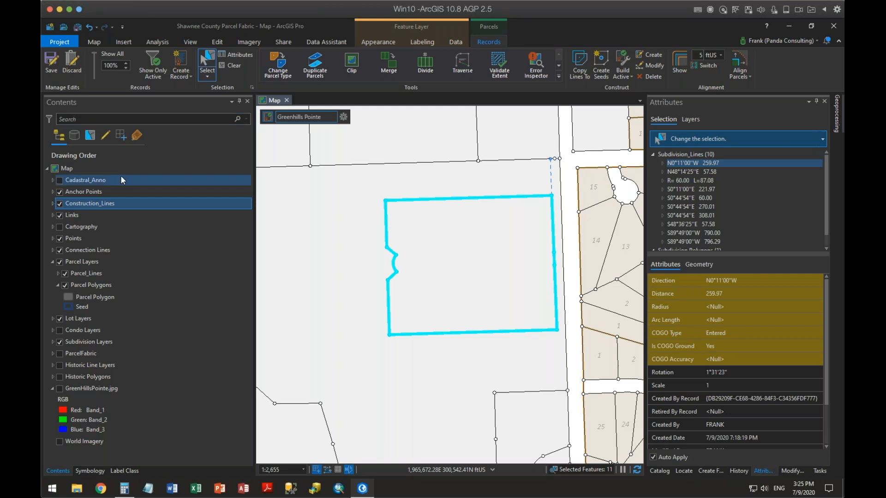
- Examine the map's properties for an elevation setting and close them without changes
left_click(66, 169)
right_click(65, 170)
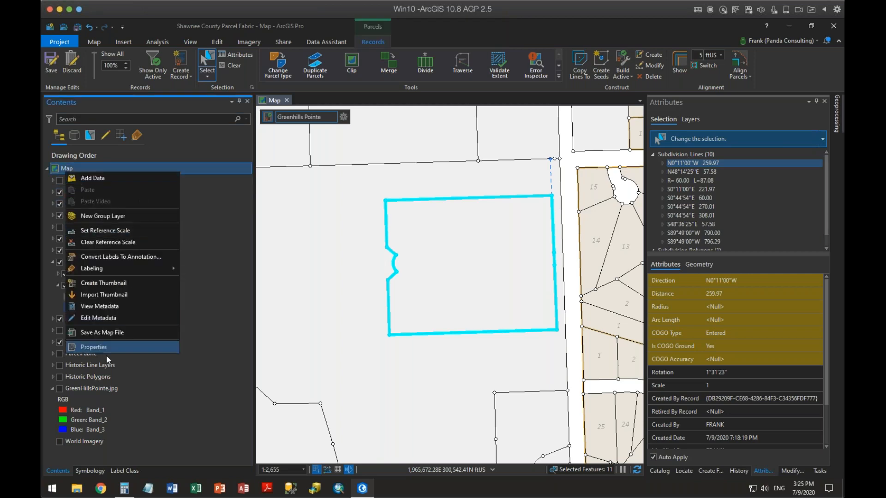
left_click(105, 347)
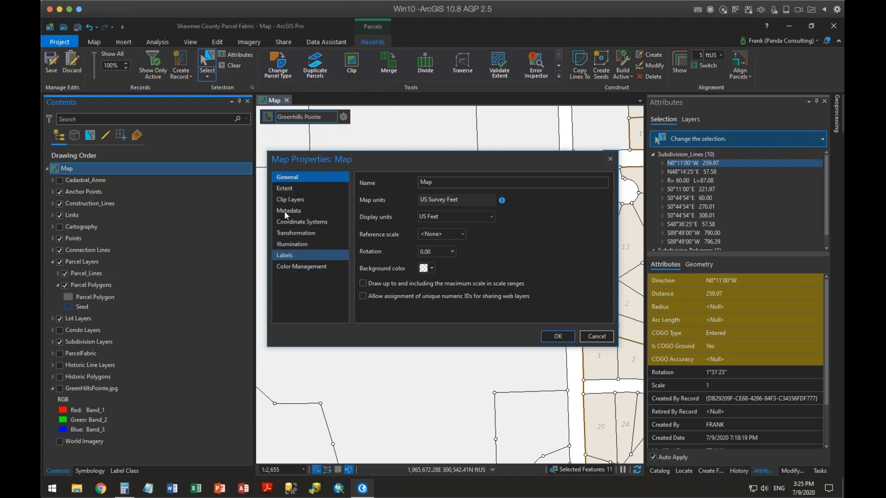
left_click(589, 337)
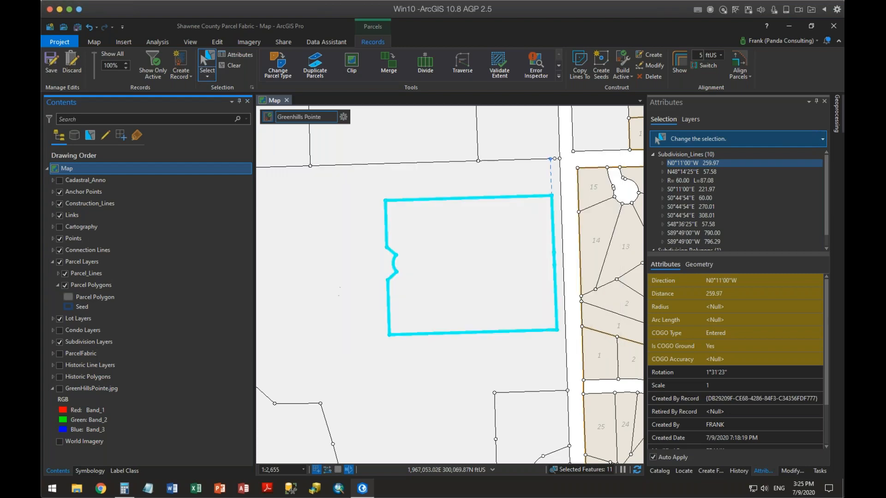
- Examine the elevation settings and elevation units in the Anchor Points layer properties, then close them without changes
right_click(79, 193)
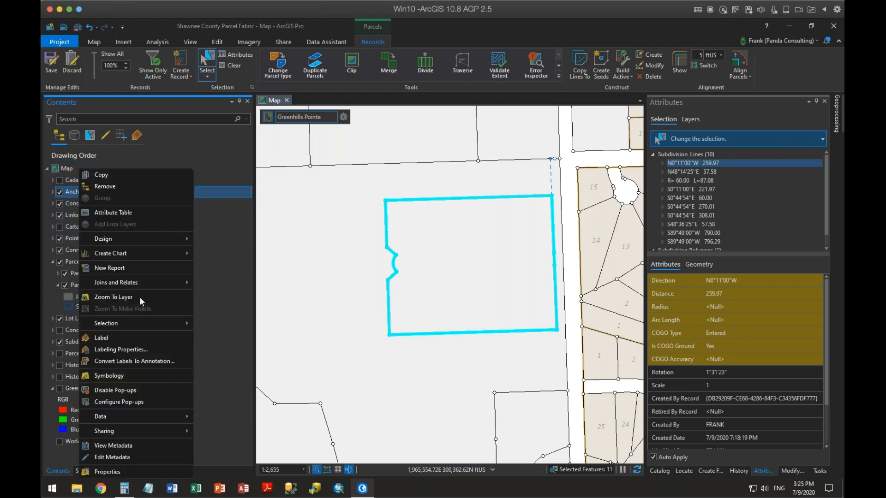
left_click(122, 473)
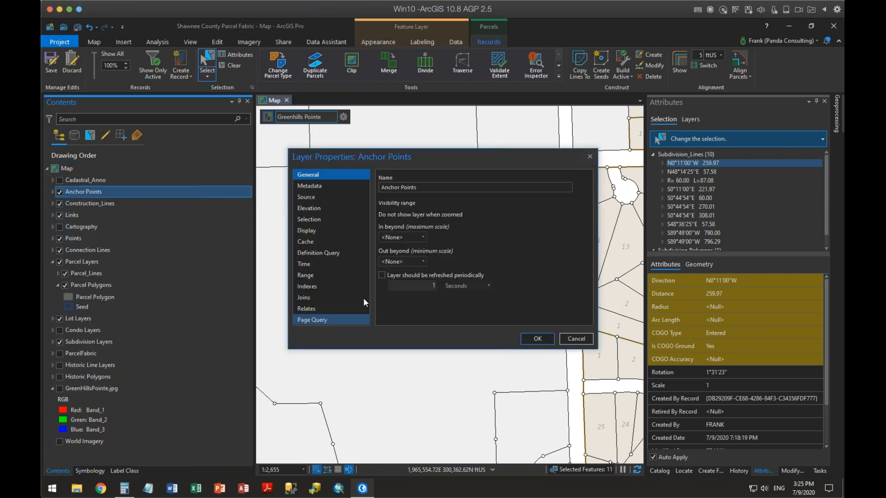
left_click(310, 209)
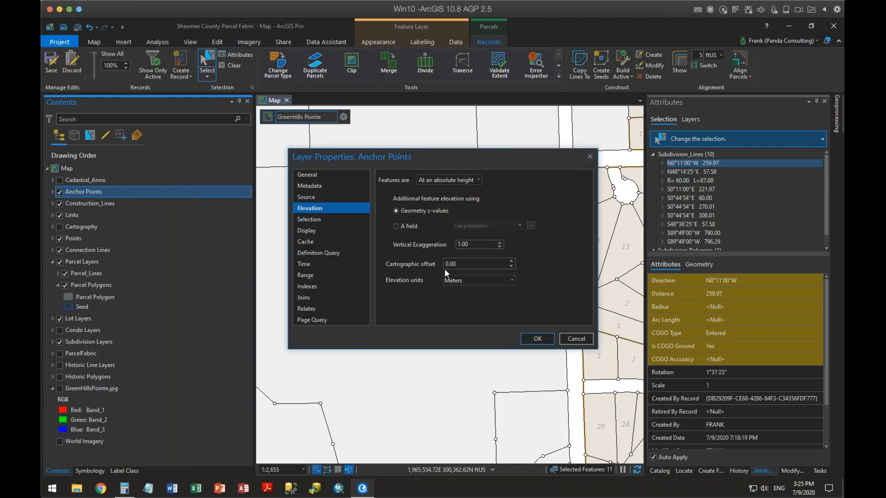
left_click(511, 279)
left_click(568, 273)
left_click(575, 336)
- Review the map's XY and Z coordinate systems in its properties, then close them
right_click(65, 167)
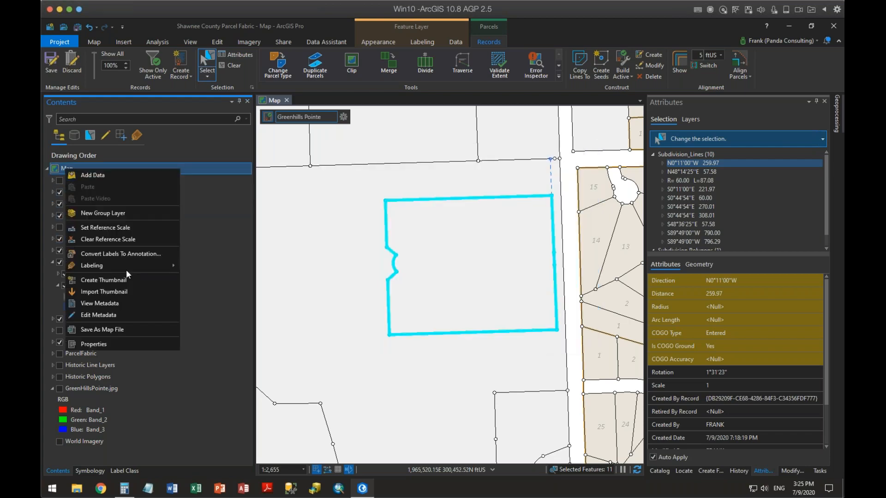
left_click(132, 344)
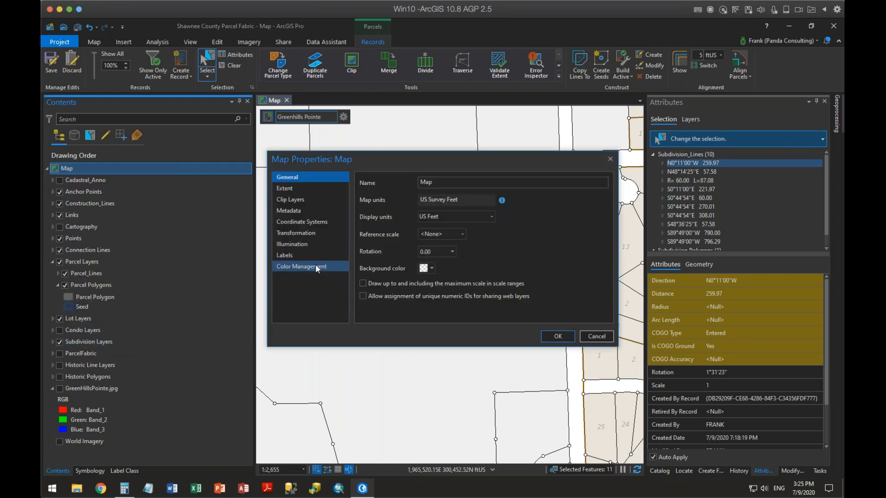
left_click(303, 222)
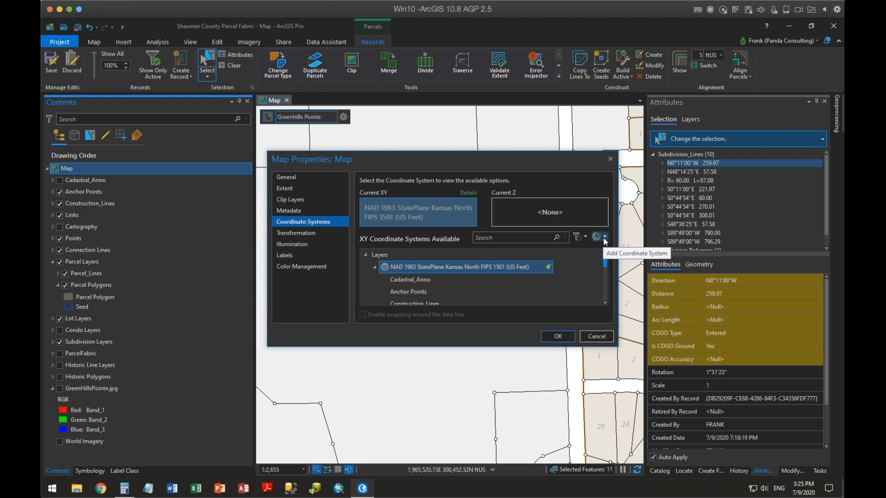
left_click(558, 337)
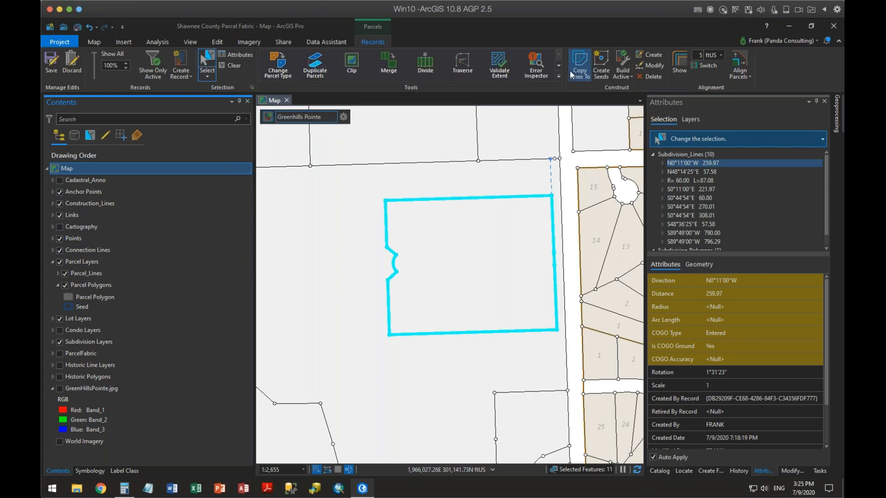
- Try again to copy the selected boundary lines to the Lot parcel type, showing only the active record
left_click(580, 78)
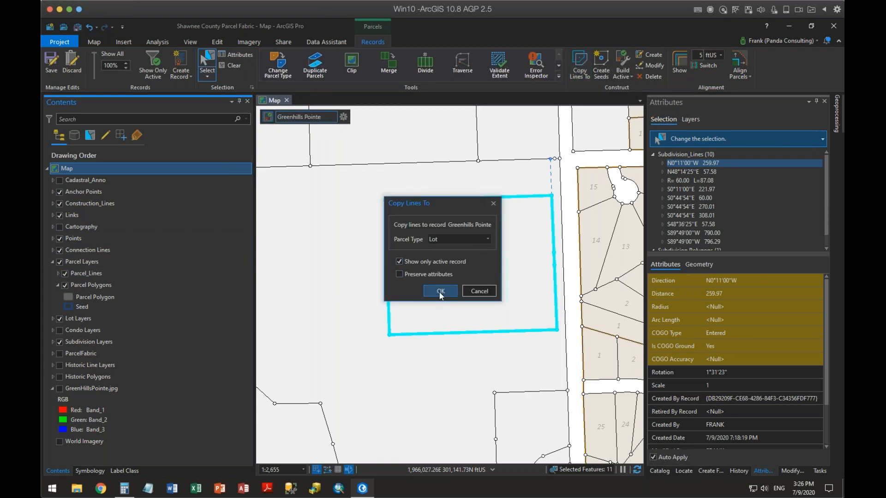
left_click(438, 290)
left_click(509, 276)
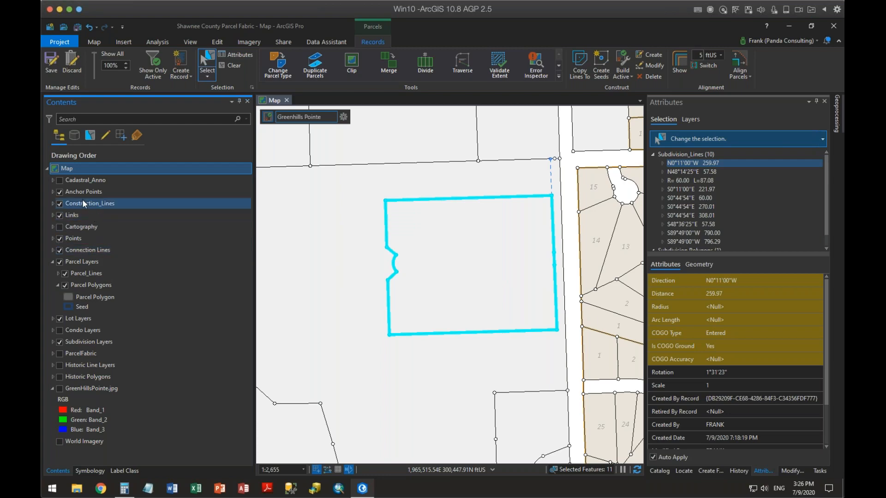
- Examine the elevation settings of the Points layer and close its properties without changes
right_click(76, 238)
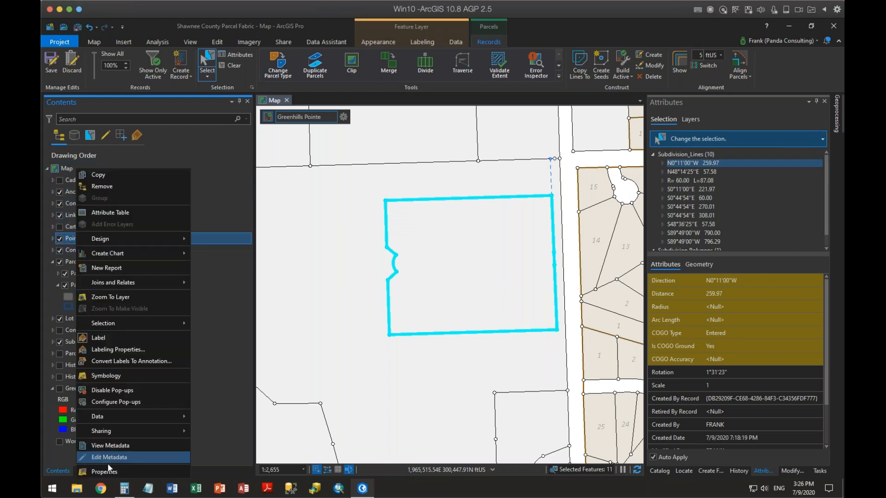
left_click(104, 472)
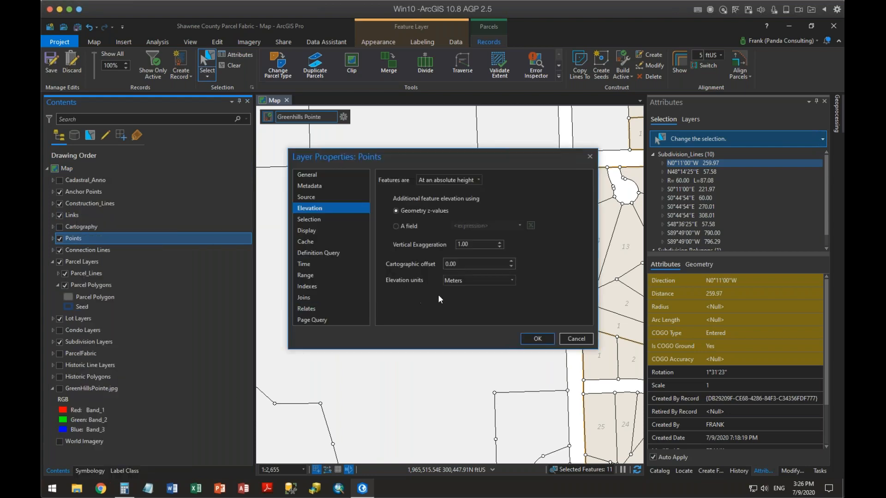
left_click(569, 338)
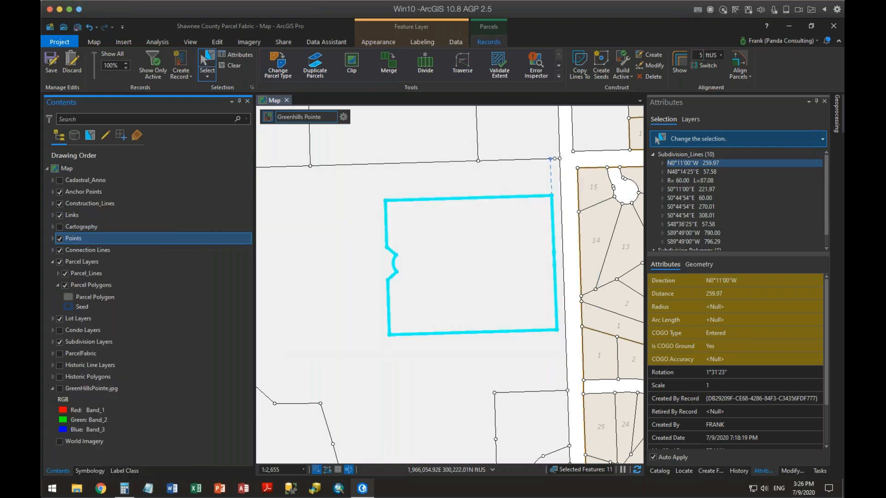
- Set the map's vertical coordinate system to Unknown height system (meters)
right_click(64, 168)
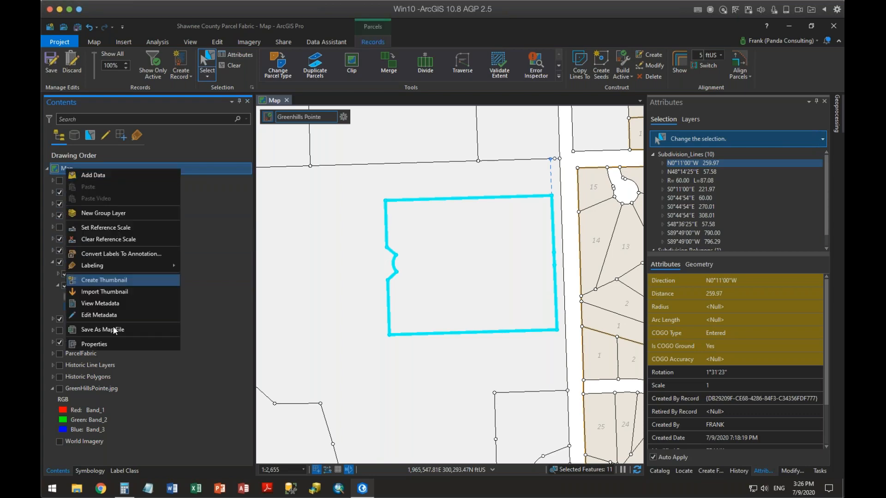
left_click(112, 345)
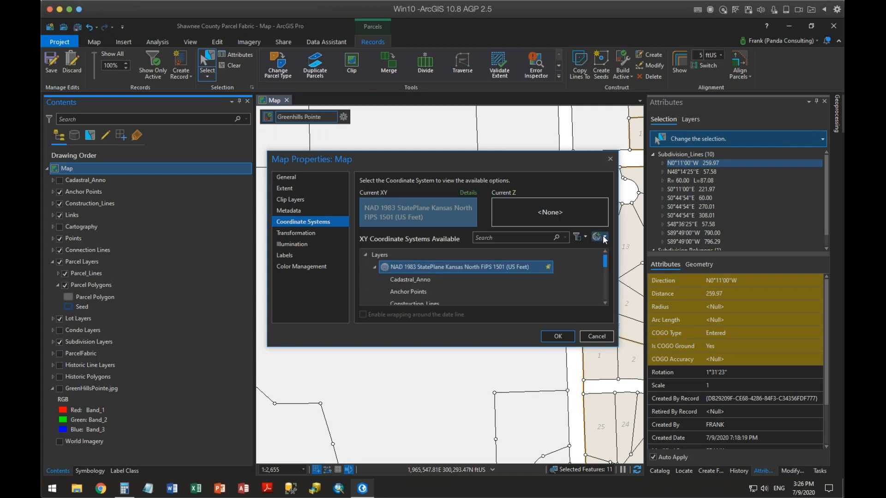
left_click(588, 219)
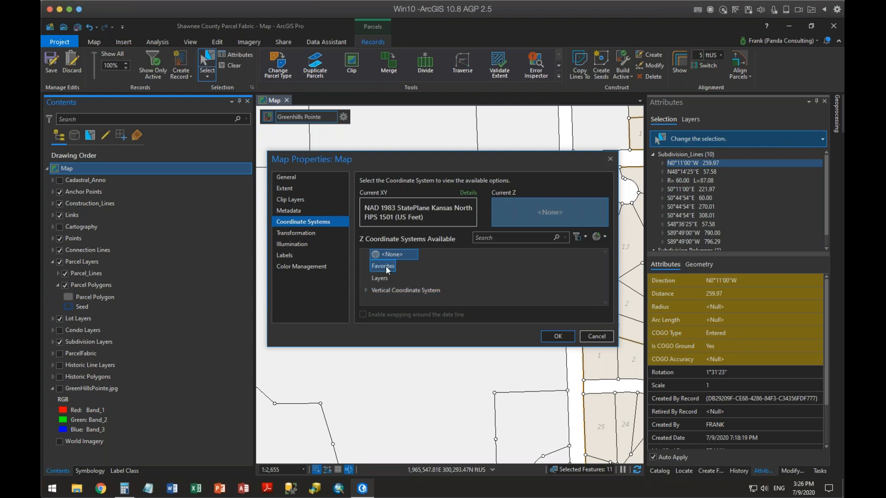
left_click(382, 279)
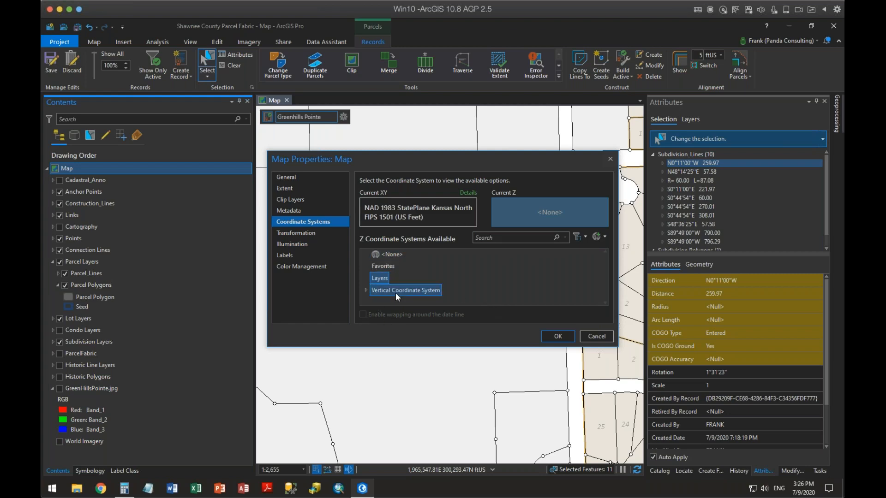
left_click(366, 290)
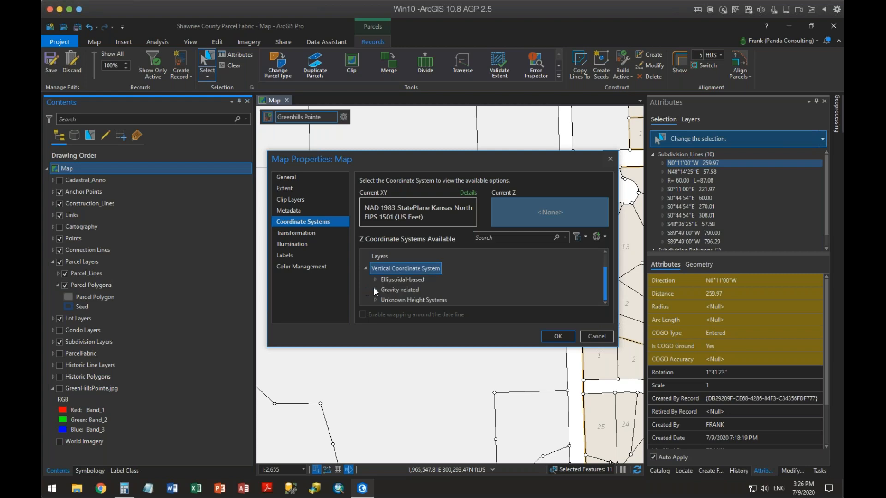
scroll(480, 276, "up", 1)
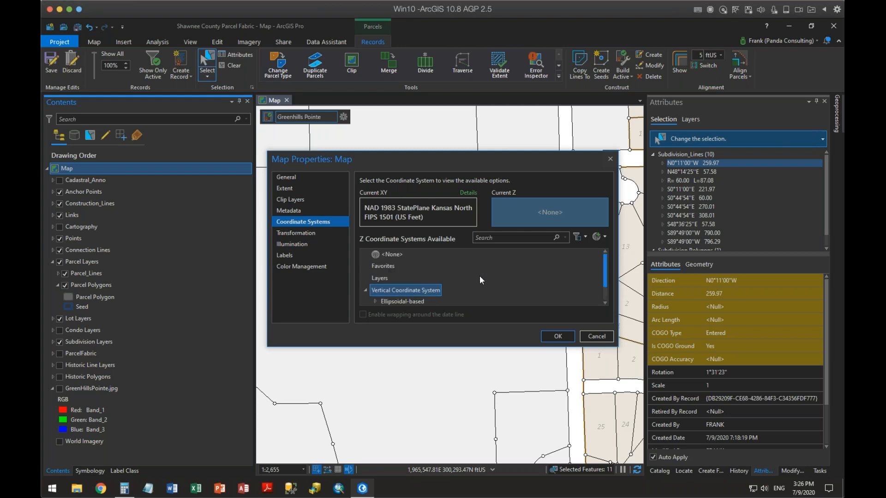
scroll(480, 276, "down", 1)
left_click(434, 300)
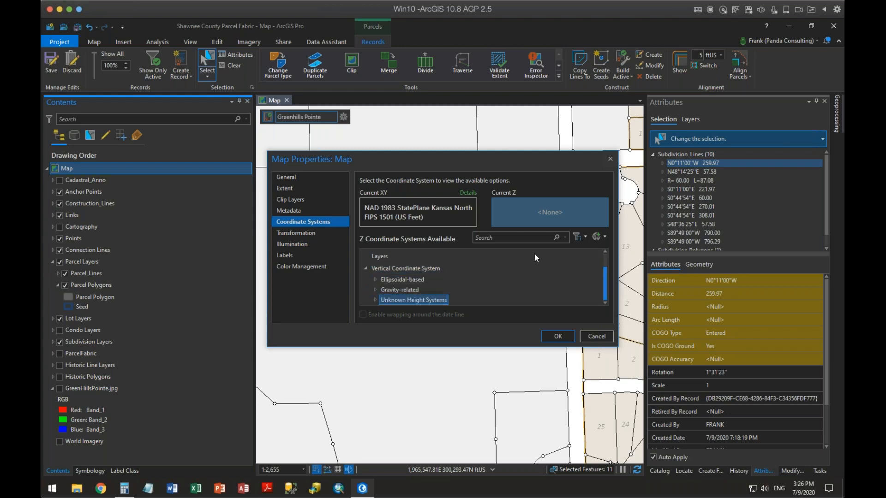
left_click(376, 300)
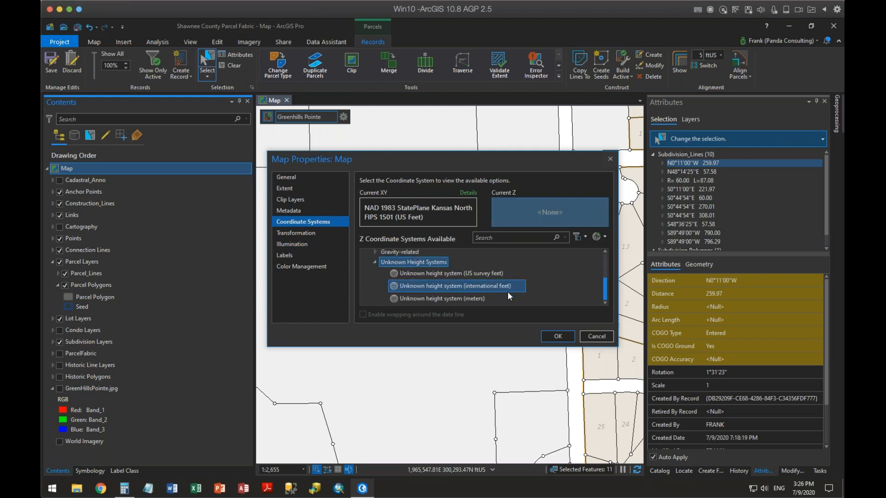
left_click(459, 299)
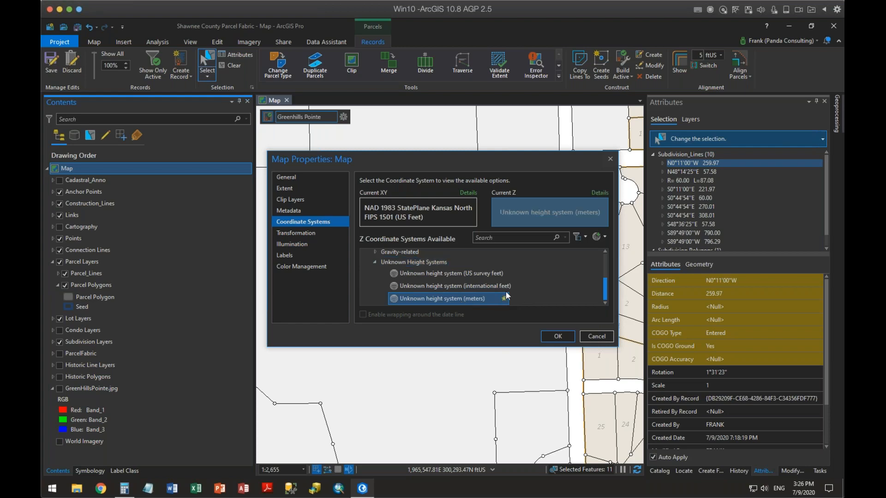
left_click(558, 336)
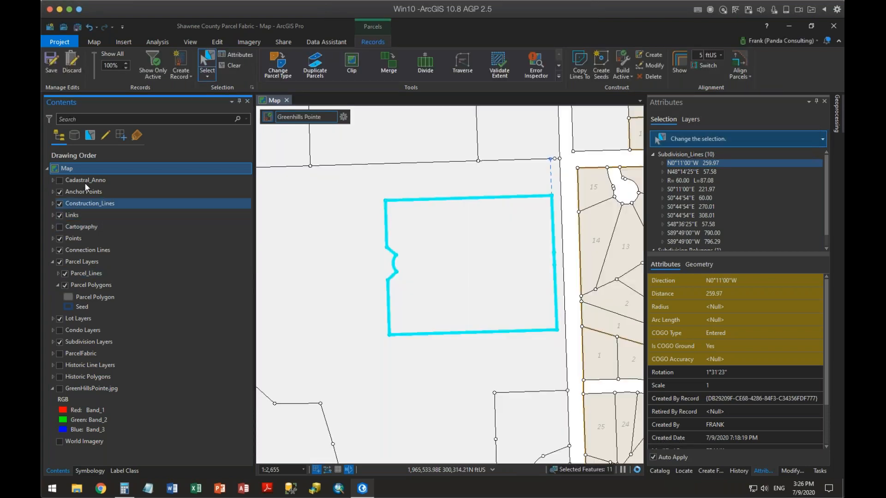
- Try to copy the boundary lines to the Lot parcel type with the map's new Z coordinate system
left_click(580, 60)
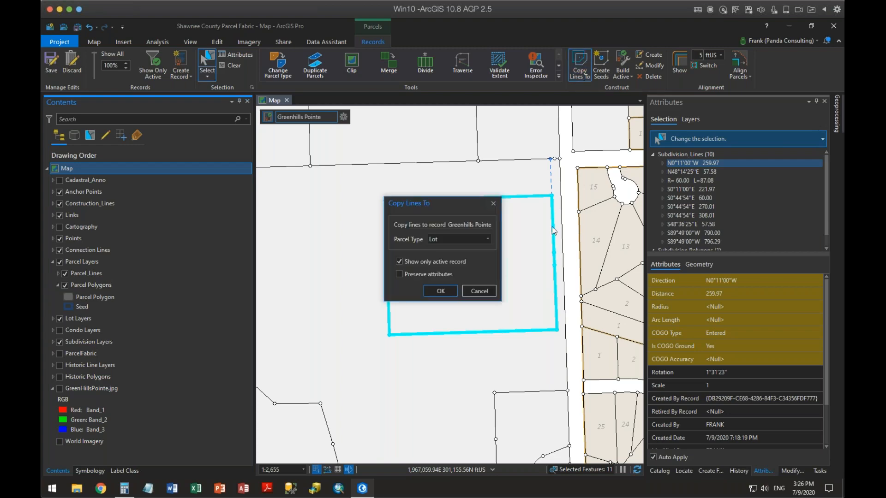
left_click(494, 291)
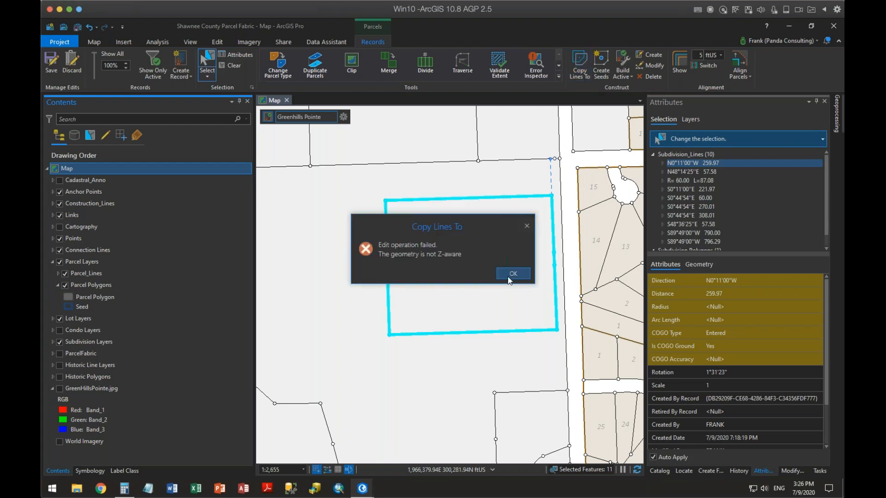
left_click(508, 276)
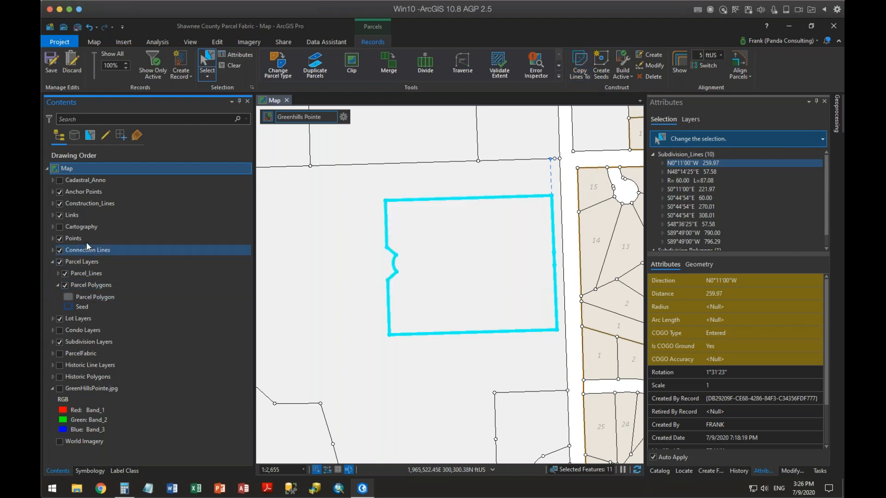
- Remove the Construction_Lines layer from the map and retry copying the boundary lines to the Lot parcel type
right_click(95, 204)
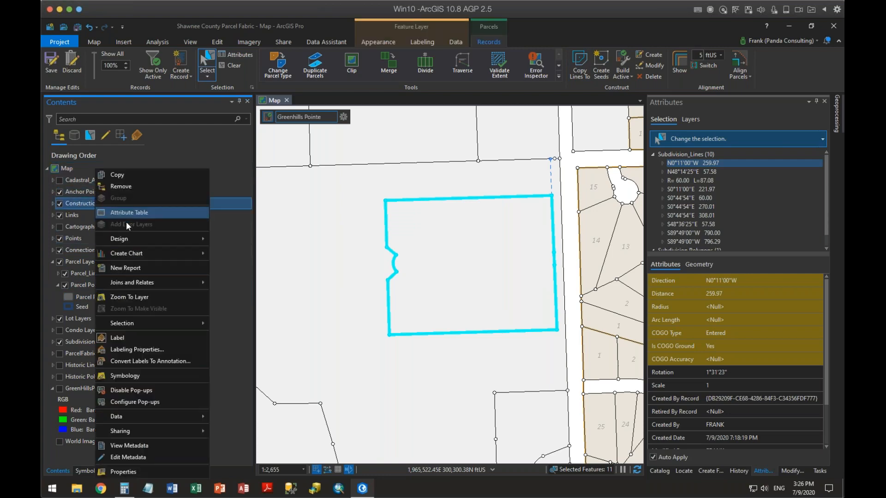
left_click(121, 188)
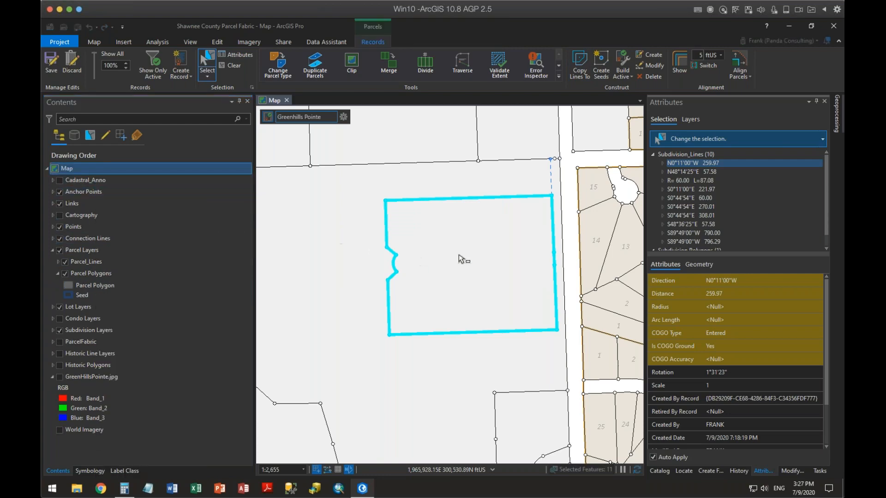
left_click(578, 67)
left_click(441, 291)
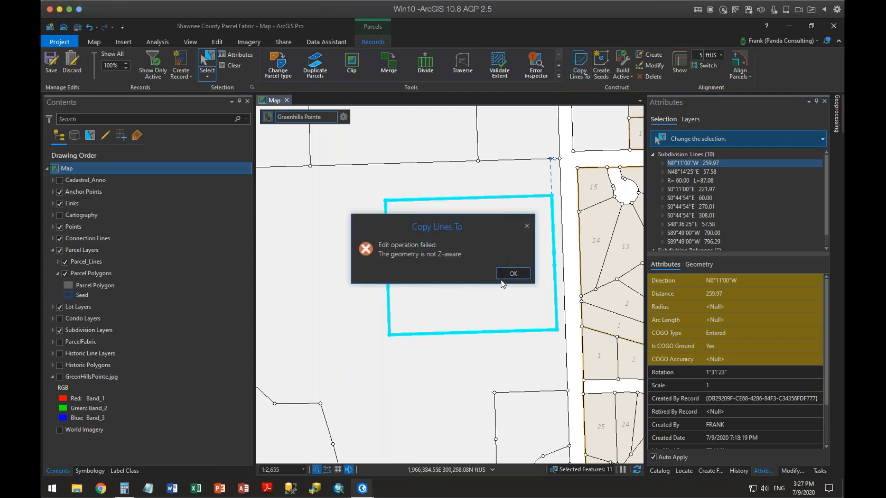
left_click(508, 280)
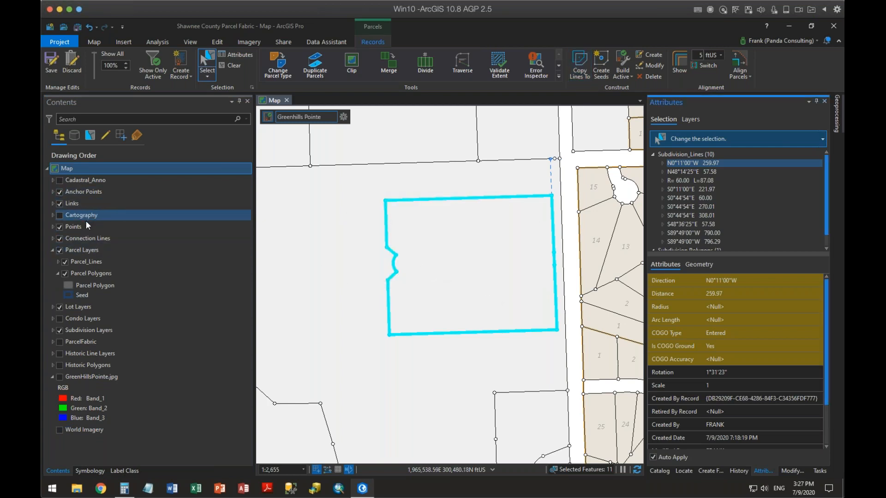
- Remove the Cartography layer from the map and try copying the boundary lines to the Lot type again
right_click(73, 216)
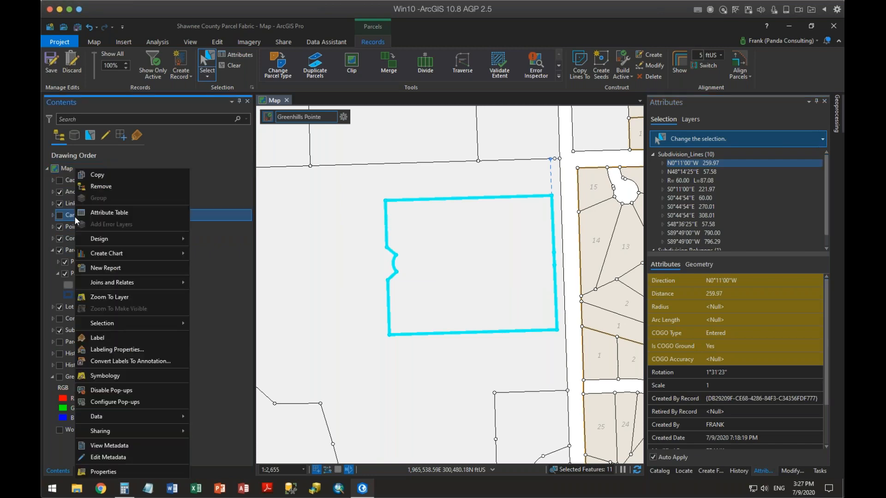
left_click(110, 187)
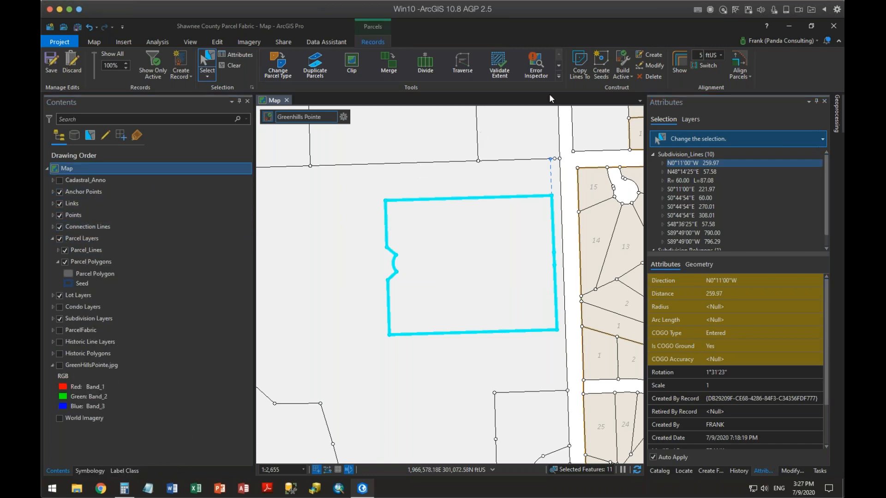
left_click(580, 62)
left_click(441, 291)
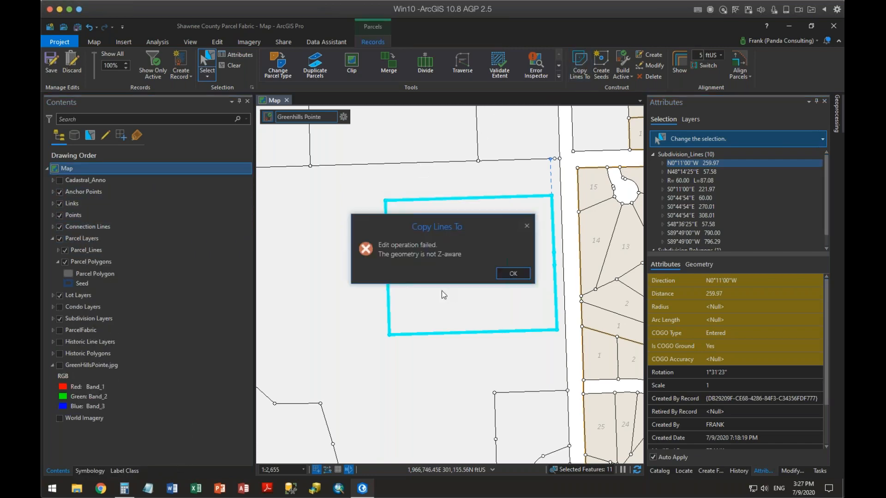
left_click(510, 276)
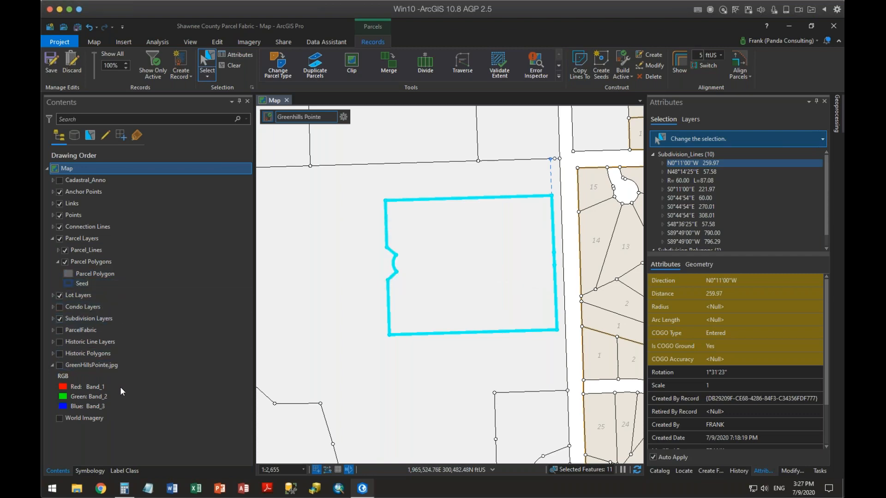
- Open the map's coordinate system properties and show the available Z coordinate systems
right_click(68, 168)
left_click(116, 343)
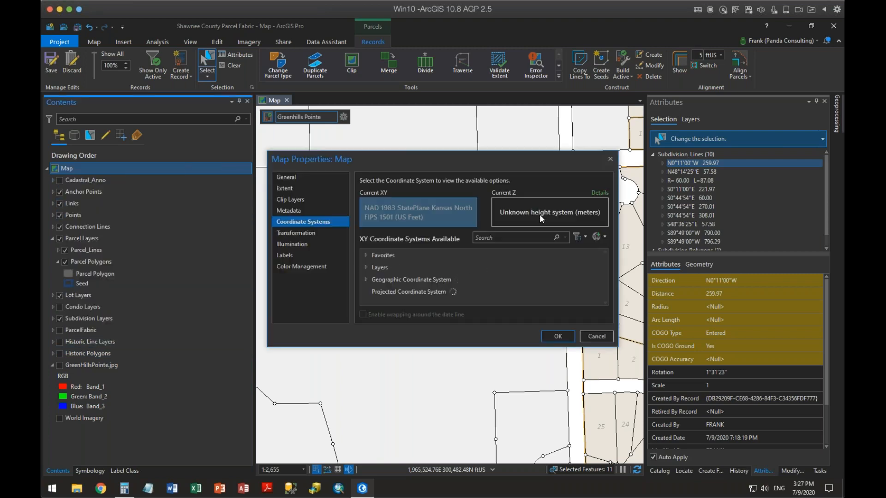
left_click(584, 213)
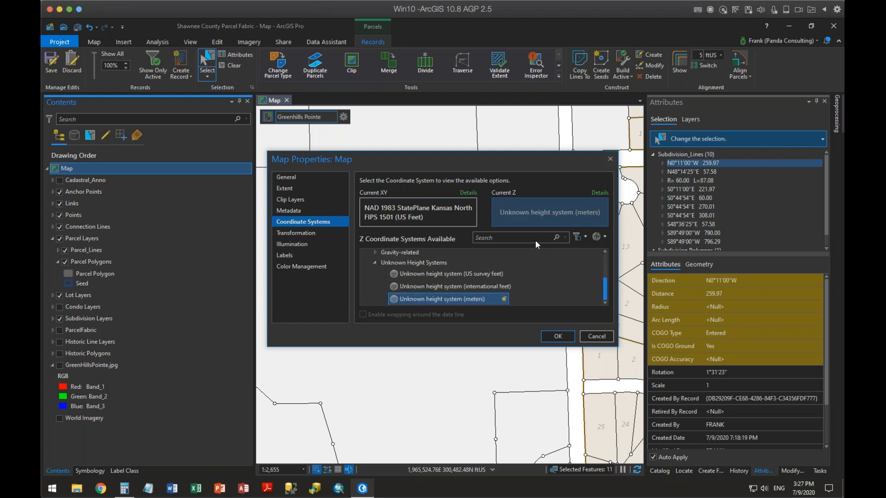
- Try to import the map's Z coordinate system from ShawneeCountyParcelFabric.gdb in the Shawnee County, KS Deliveries folder 060120
left_click(604, 238)
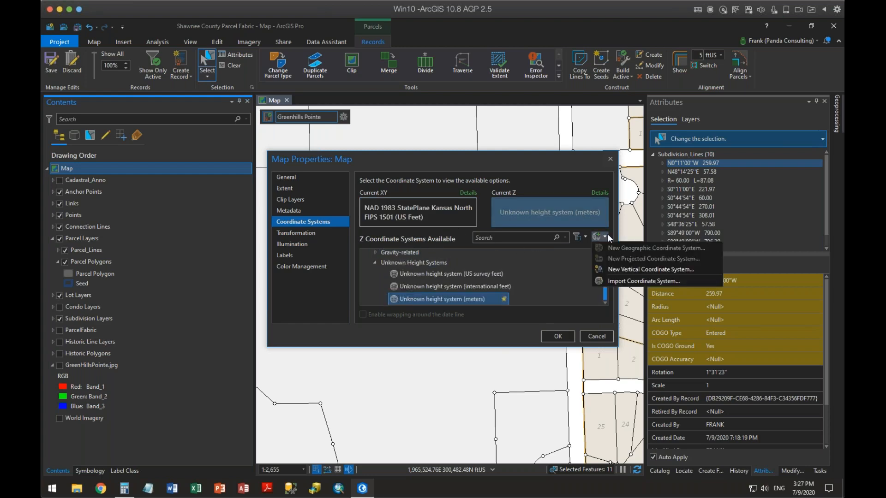
left_click(634, 283)
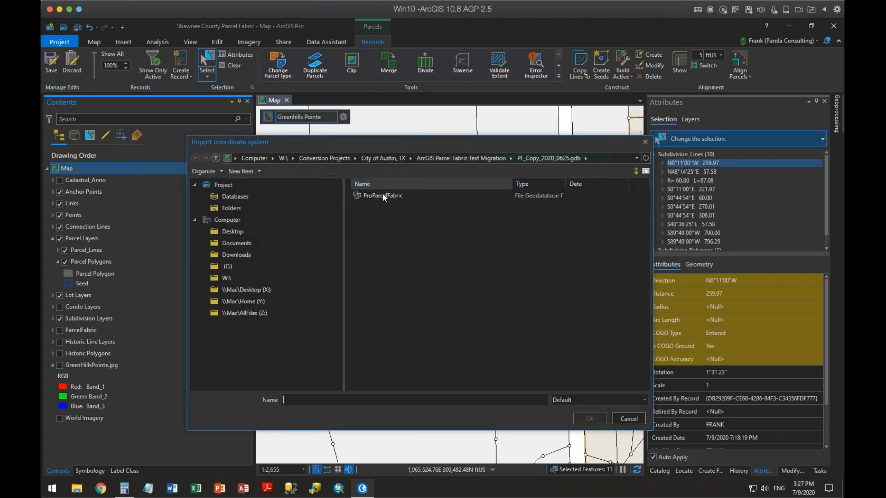
left_click(383, 195)
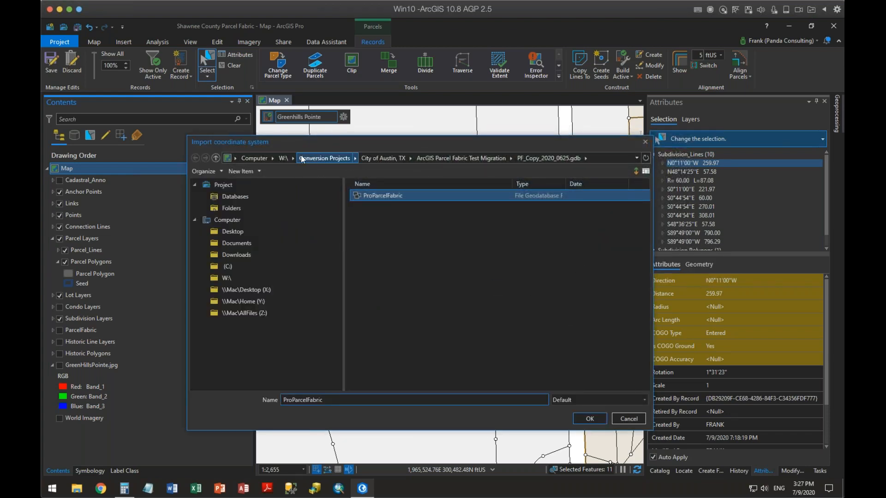
left_click(326, 158)
scroll(427, 337, "down", 2)
left_click(426, 330)
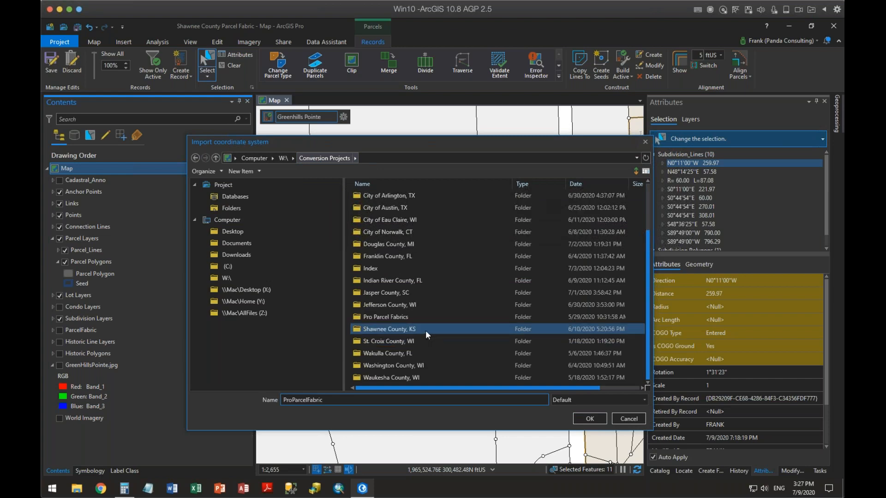
double_click(371, 328)
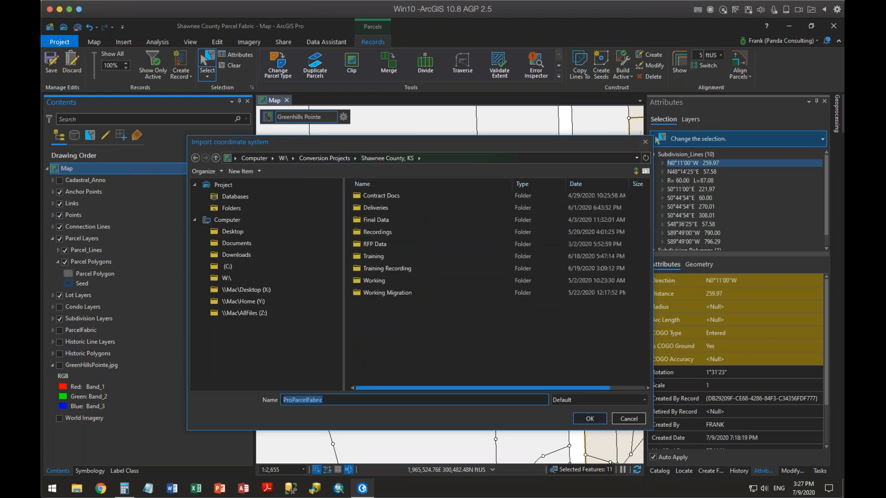
double_click(358, 209)
double_click(358, 206)
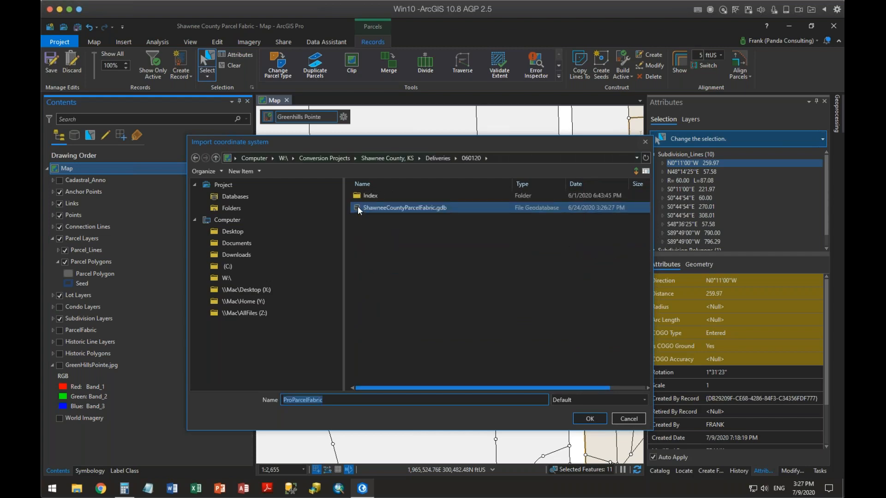
double_click(358, 206)
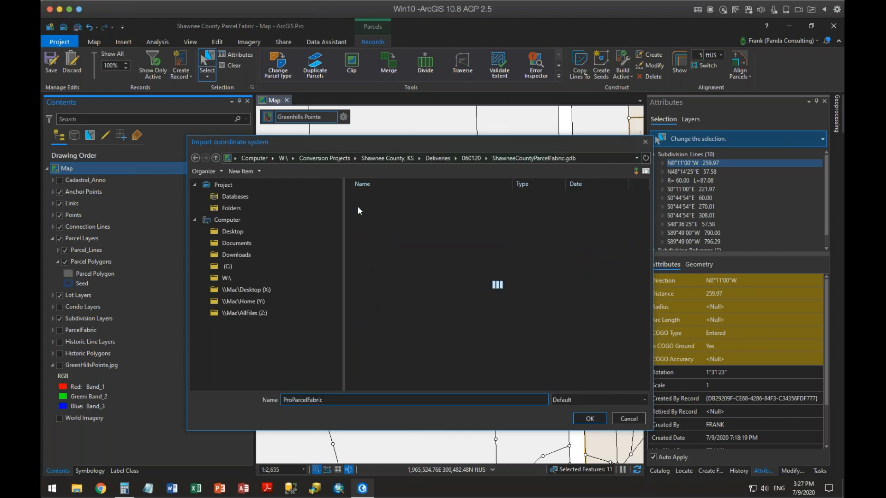
left_click(583, 418)
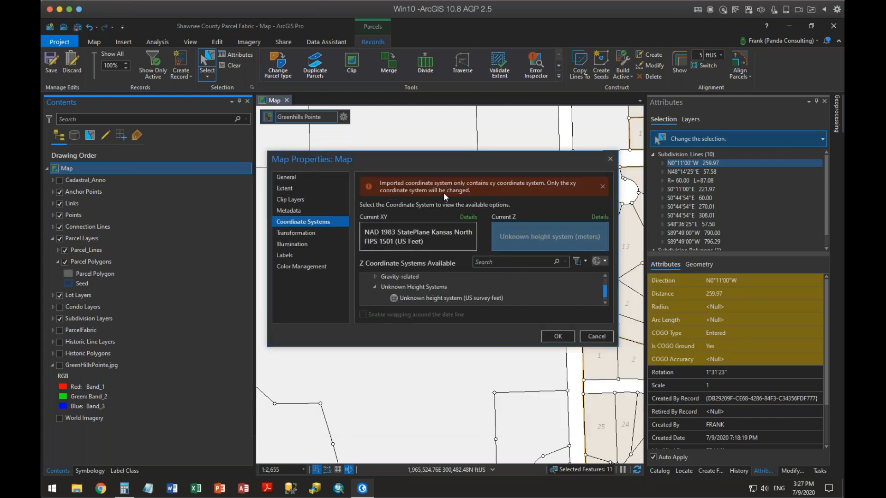
left_click(603, 187)
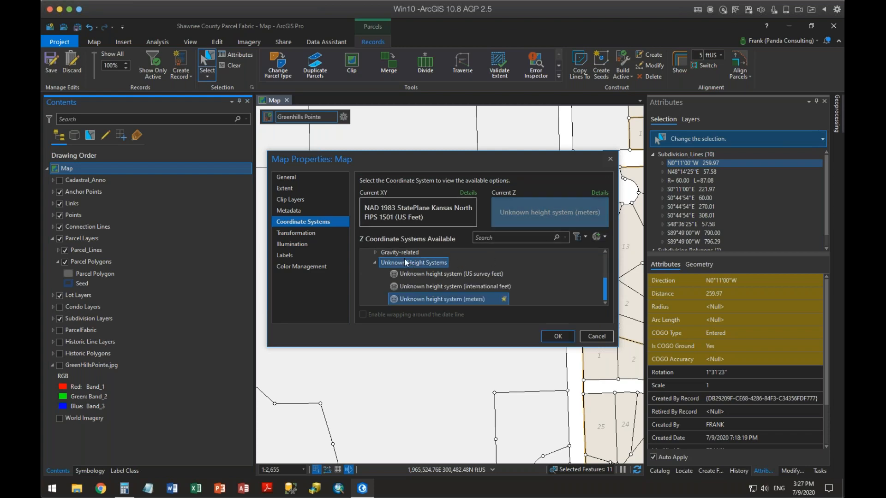
- Try to set the map's vertical coordinate system to the ellipsoidal-based North America system NAD 1983 HARN
scroll(445, 268, "up", 2)
scroll(445, 266, "down", 3)
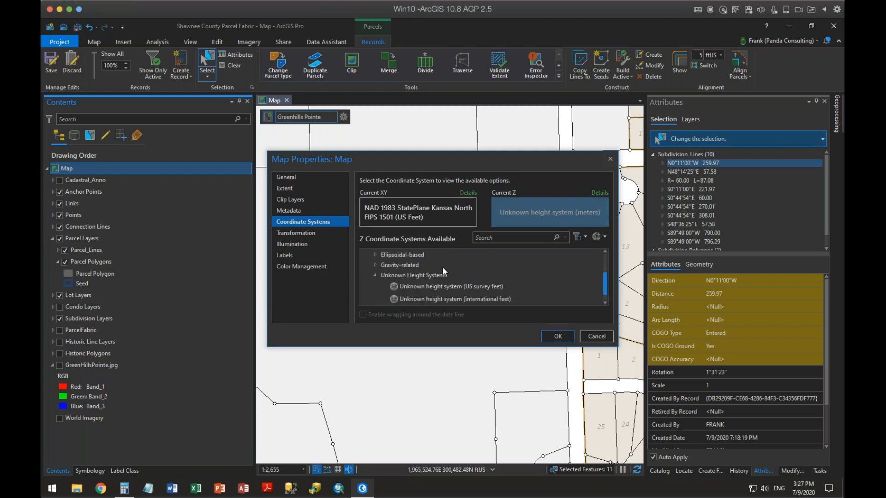
left_click(414, 256)
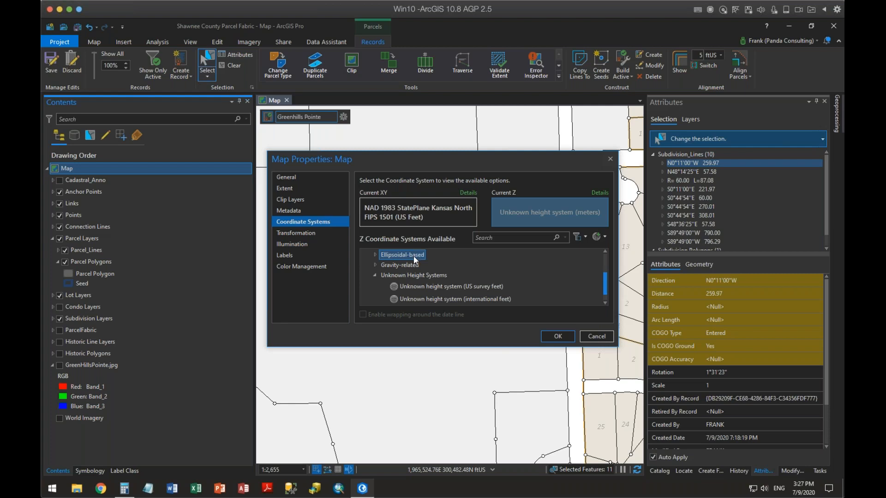
left_click(373, 254)
scroll(480, 272, "down", 3)
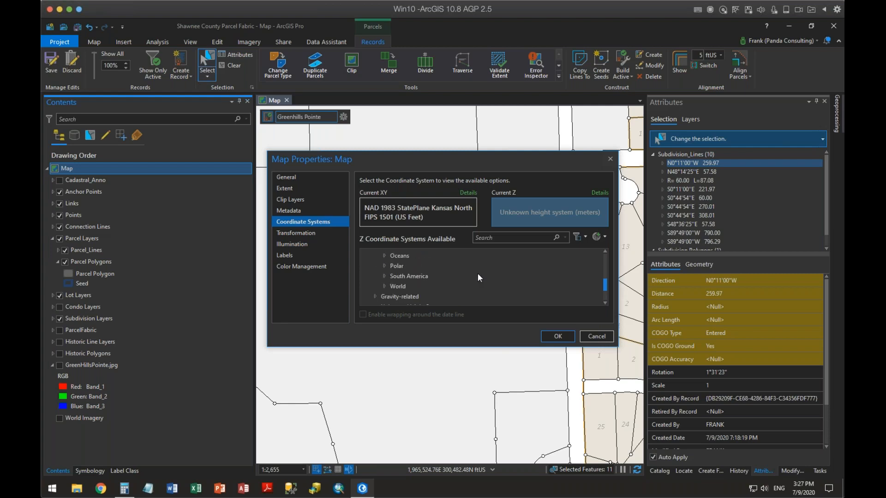
scroll(428, 277, "up", 2)
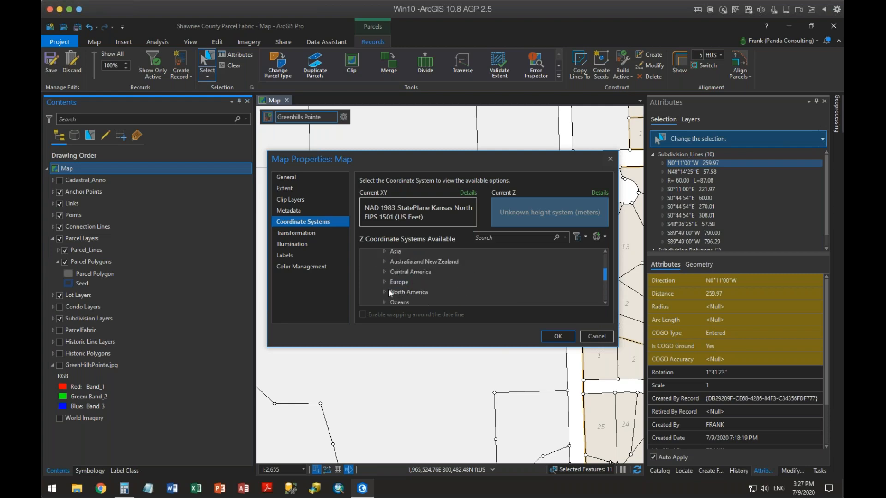
left_click(384, 291)
scroll(475, 267, "down", 2)
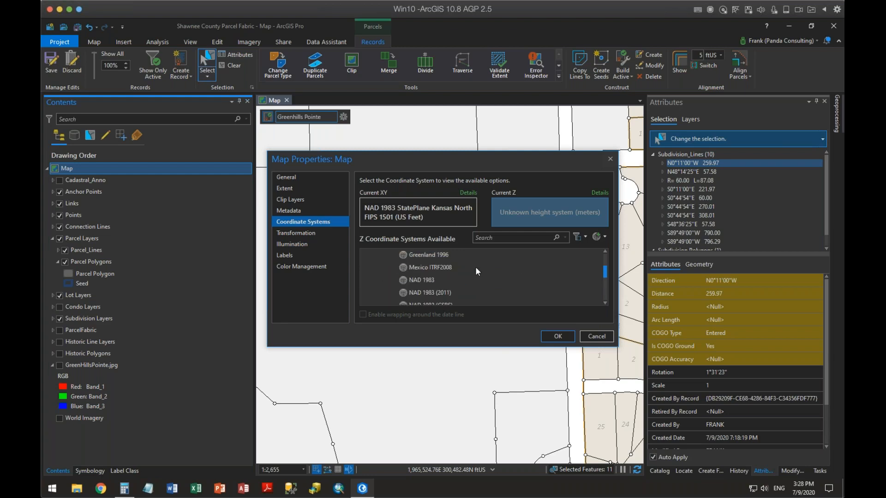
scroll(475, 272, "down", 2)
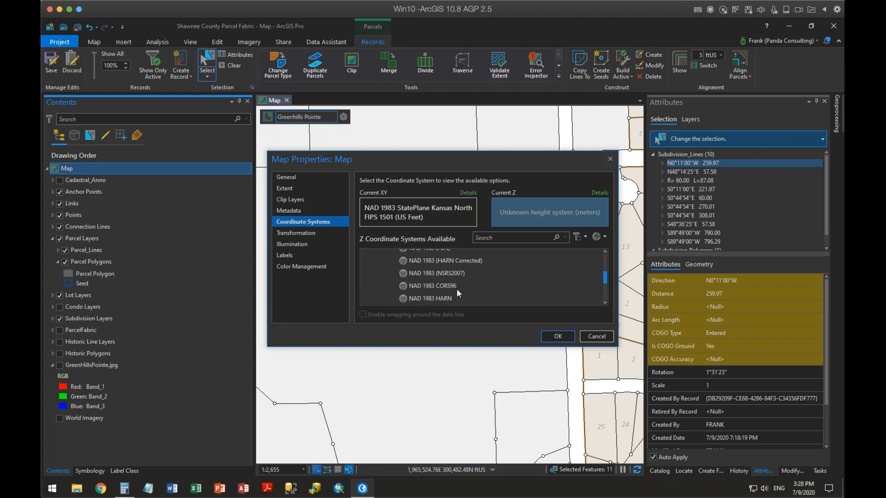
scroll(456, 289, "down", 1)
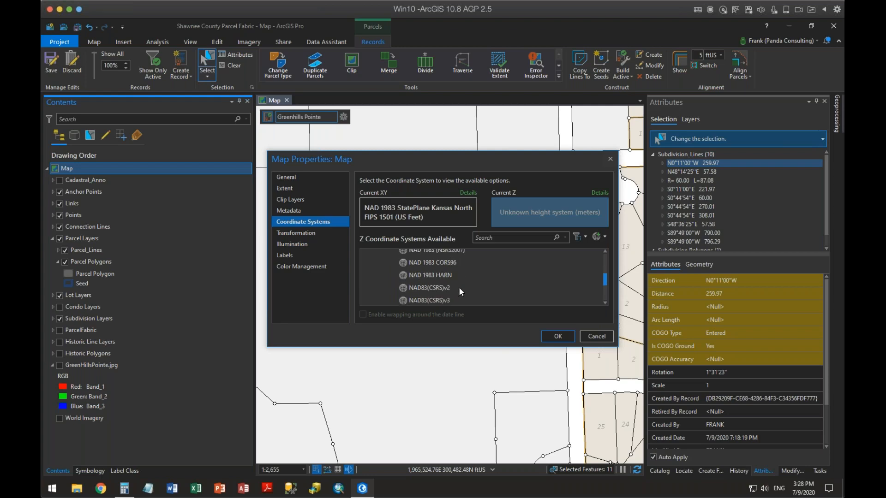
scroll(458, 287, "down", 2)
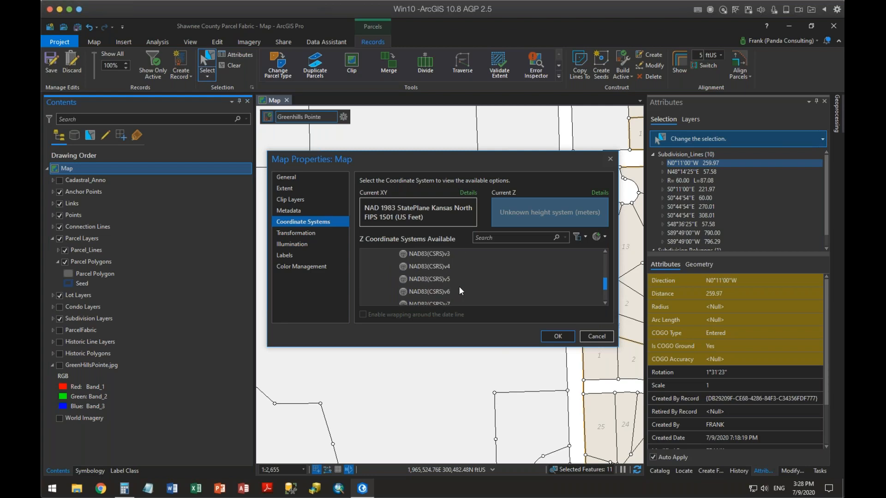
scroll(459, 289, "down", 2)
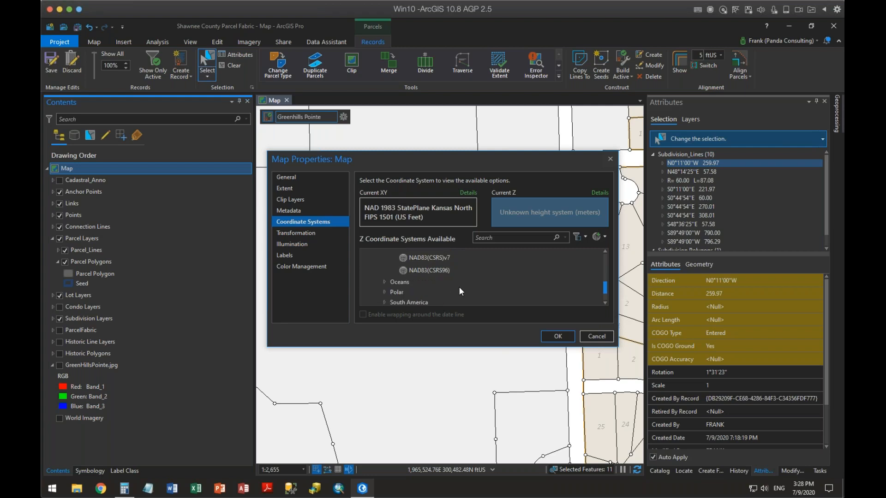
scroll(459, 284, "up", 2)
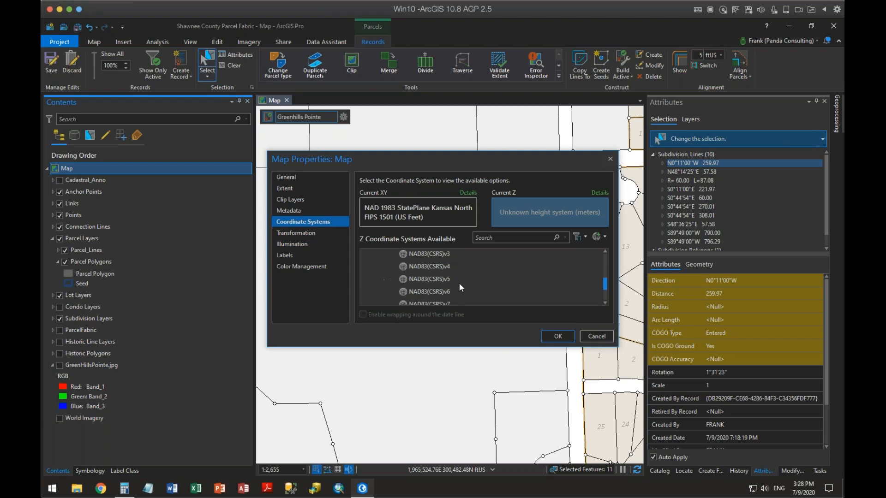
scroll(459, 282, "up", 2)
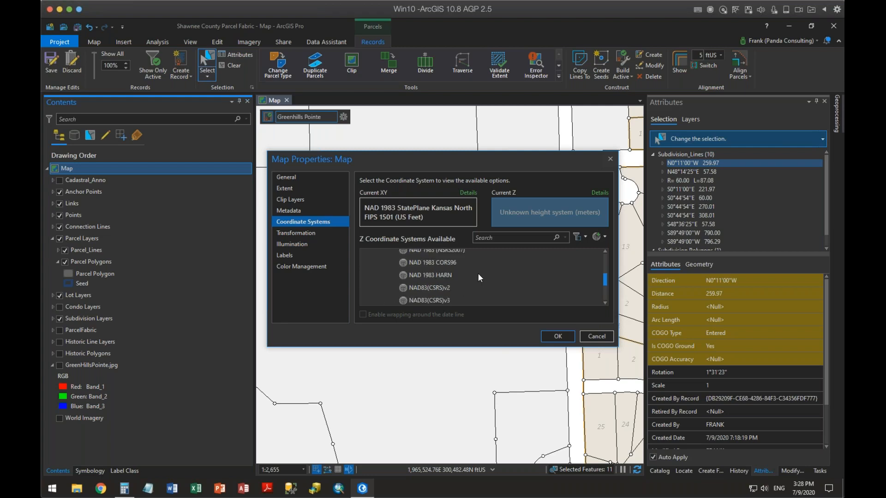
left_click(417, 274)
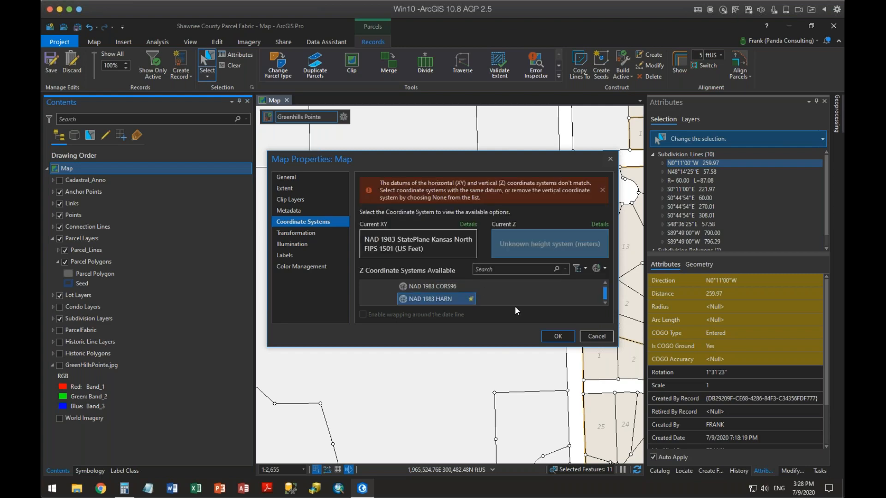
left_click(602, 191)
- Set the map's vertical coordinate system to <None> and apply the map properties
scroll(419, 273, "up", 5)
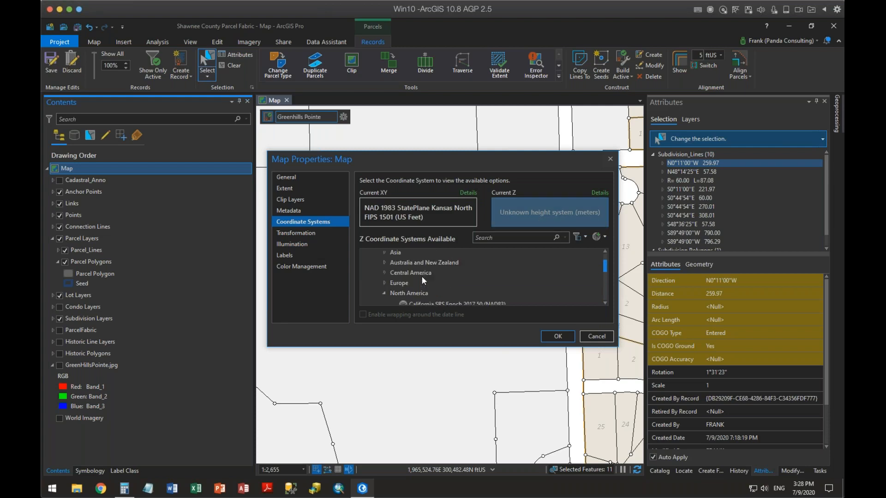
scroll(423, 282, "up", 2)
left_click(393, 255)
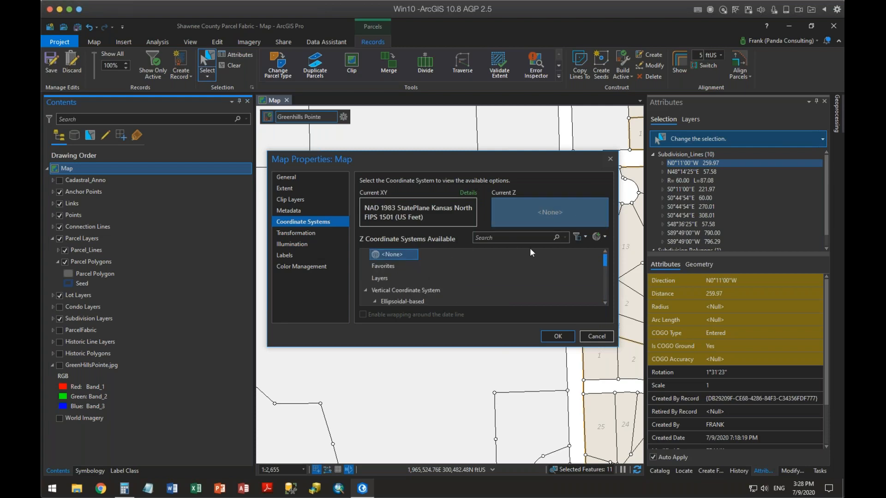
left_click(558, 338)
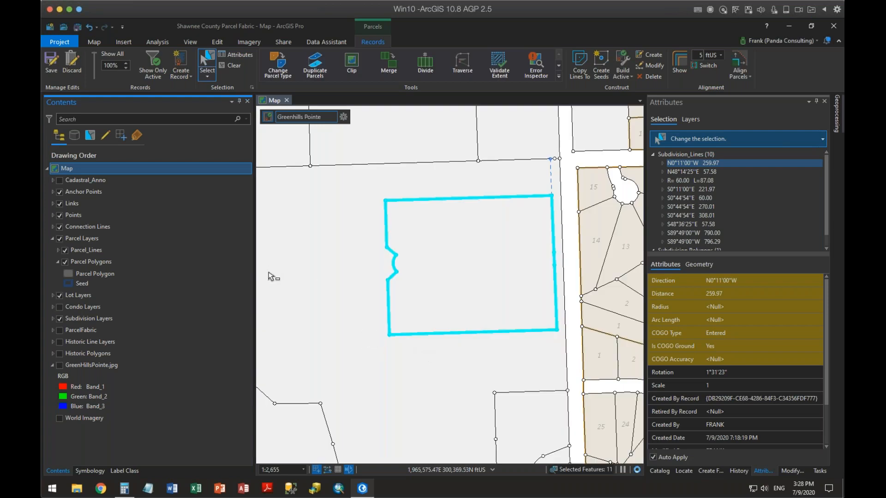
- Remove the Cadastral_Anno layer from the map and retry copying the selected boundary lines to another parcel type
right_click(89, 181)
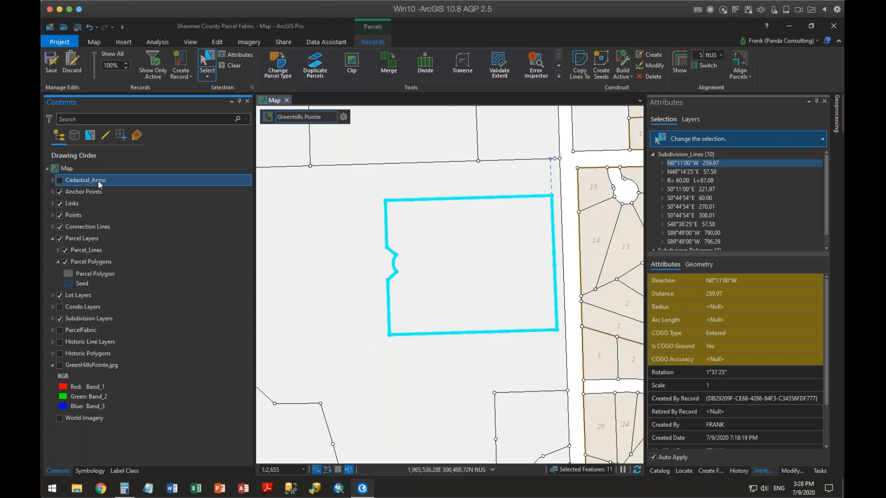
left_click(115, 188)
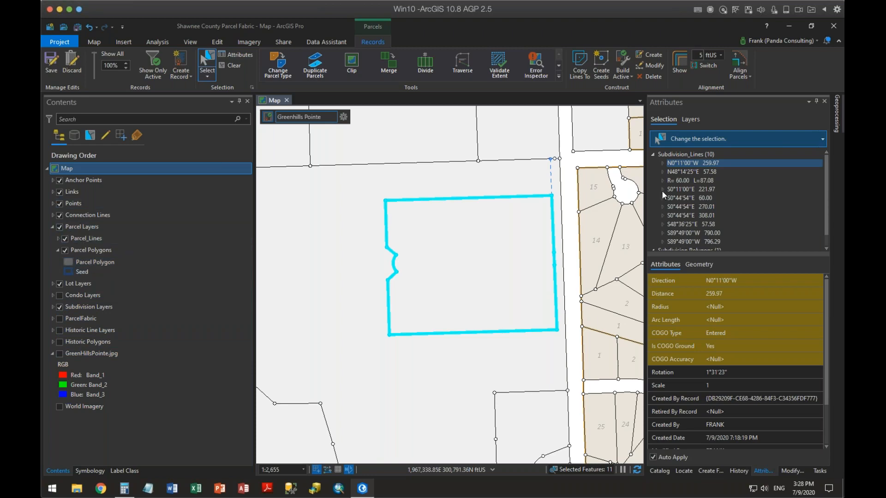
left_click(578, 63)
left_click(439, 292)
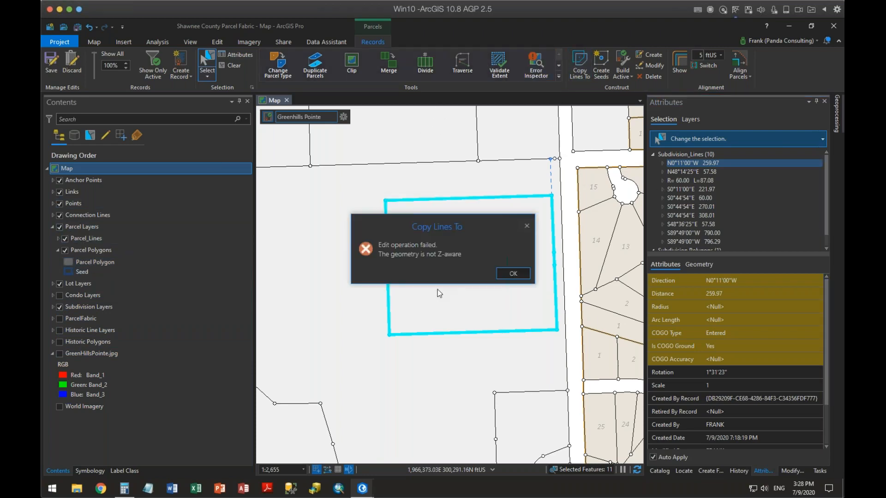
left_click(512, 274)
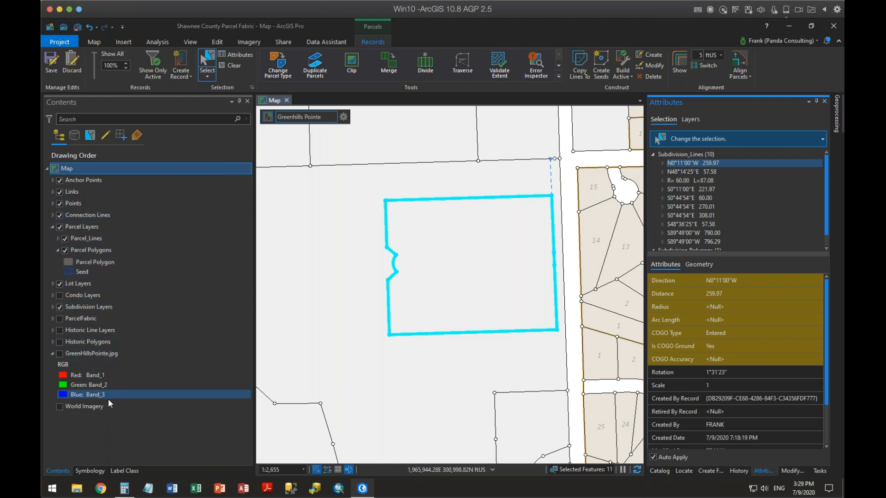
- Show the GreenHillsPointe.jpg layer and select all features of the active Greenhills Pointe record except its Connection Lines
left_click(59, 354)
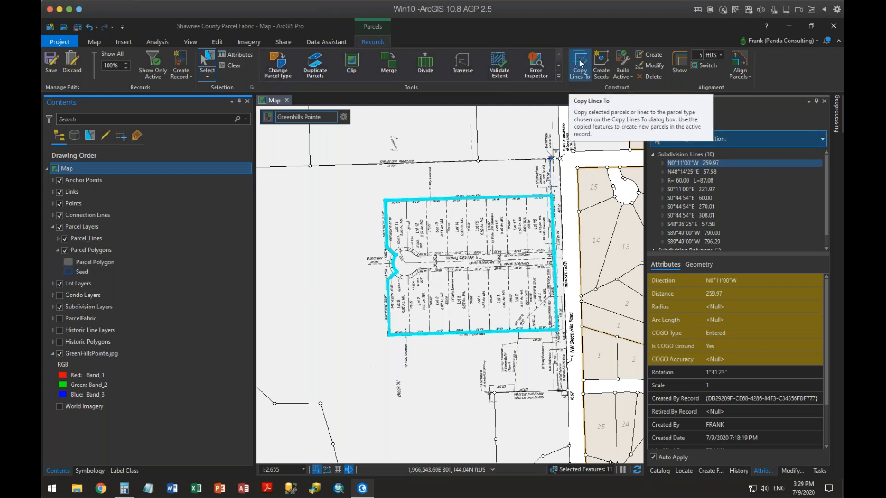
left_click(344, 118)
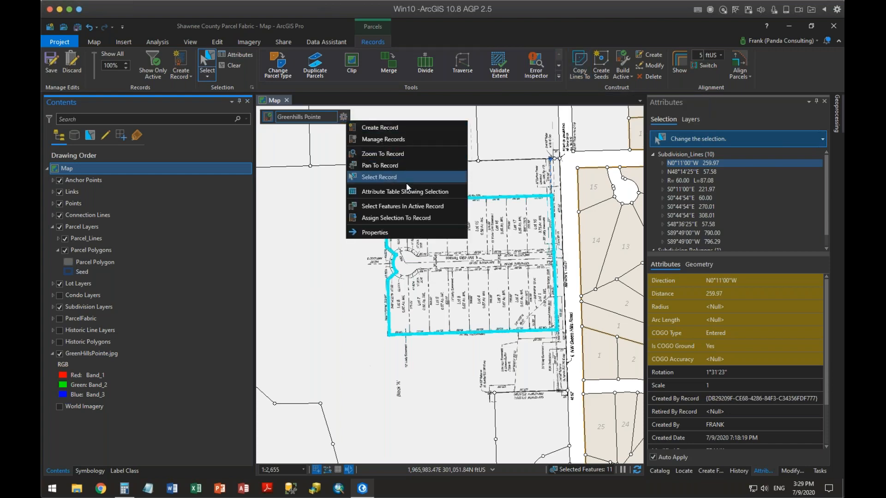
left_click(413, 215)
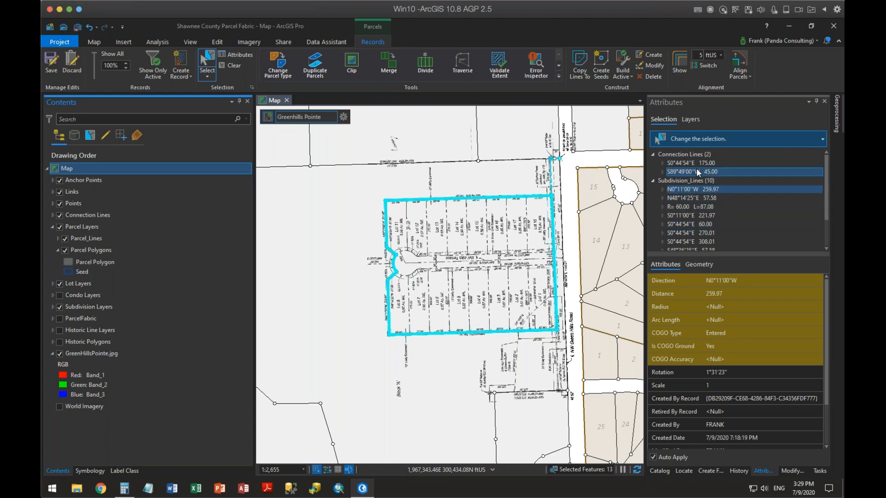
right_click(691, 154)
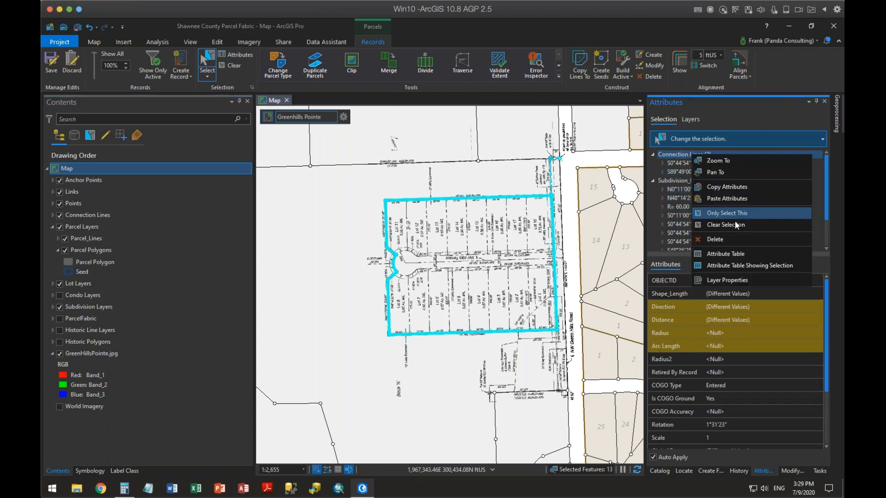
left_click(733, 224)
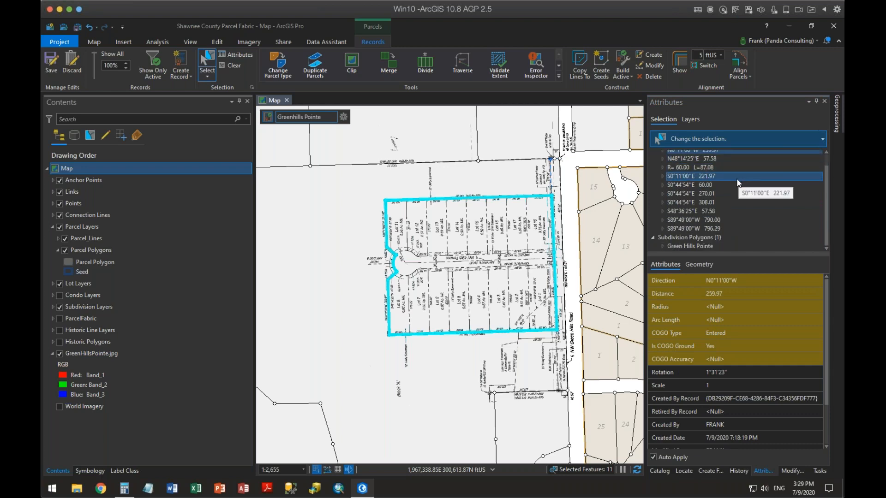
- Remove the Subdivision Polygons feature from the selection, keeping the subdivision boundary lines selected
scroll(720, 217, "down", 1)
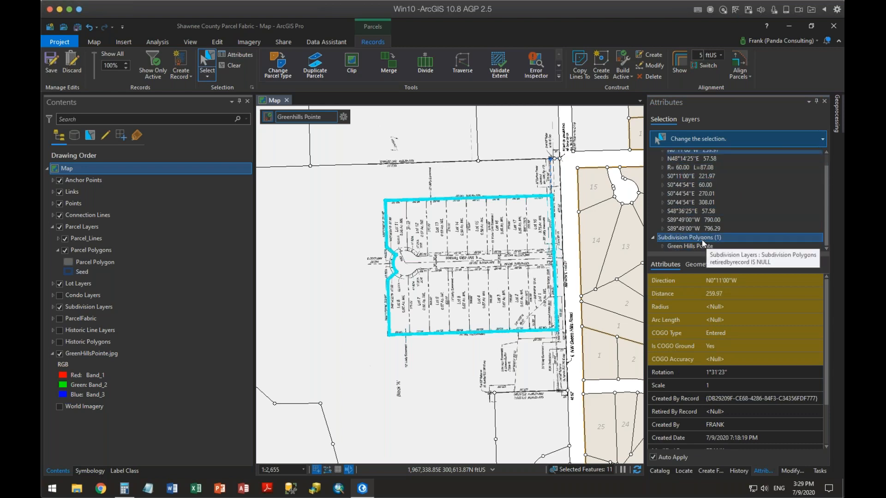
right_click(701, 239)
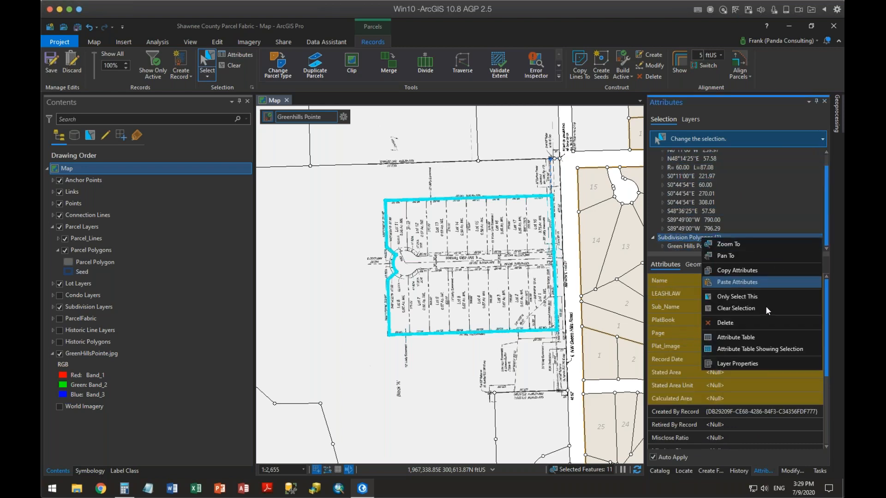
left_click(743, 306)
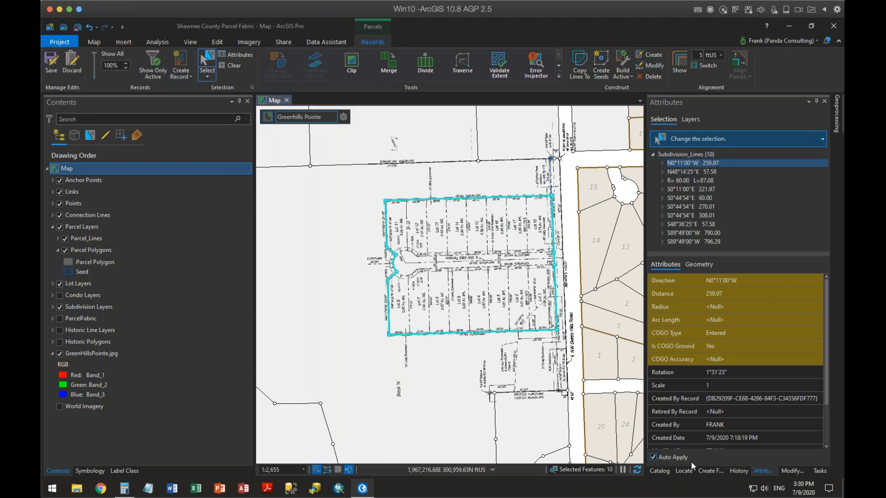
- Select all features of the active Greenhills Pointe record and duplicate the subdivision parcel to the Lot parcel type
left_click(791, 470)
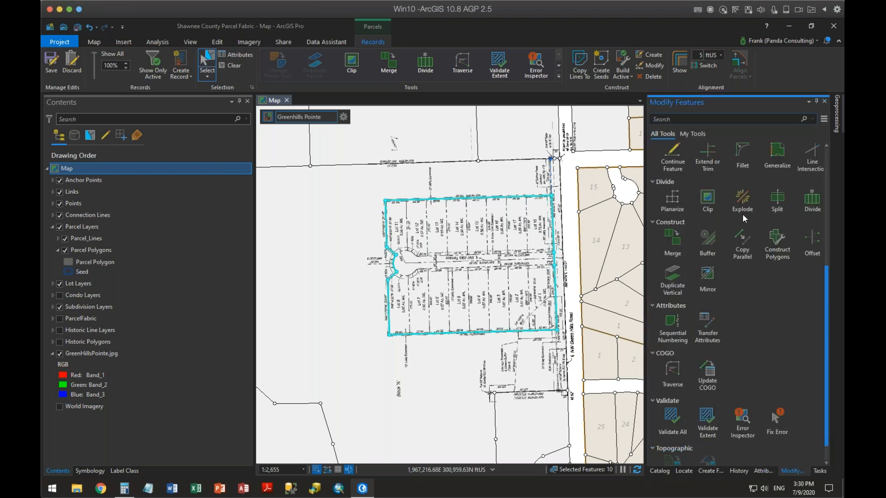
scroll(732, 261, "up", 5)
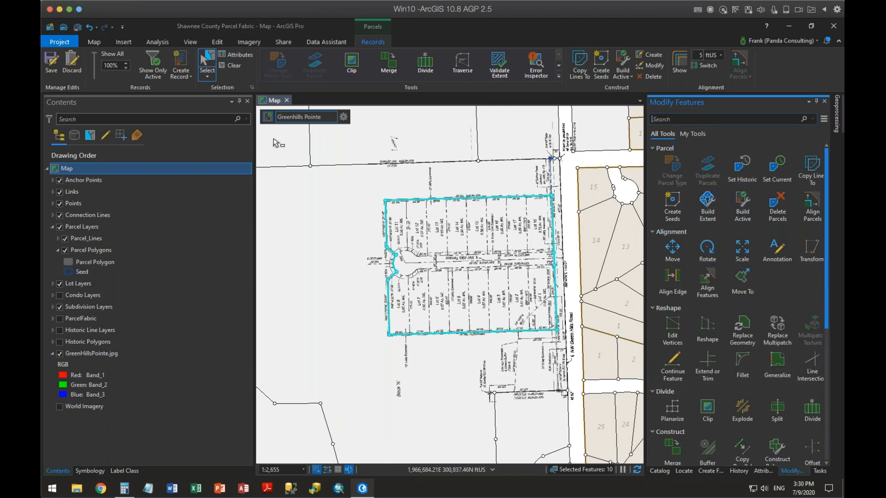
left_click(343, 117)
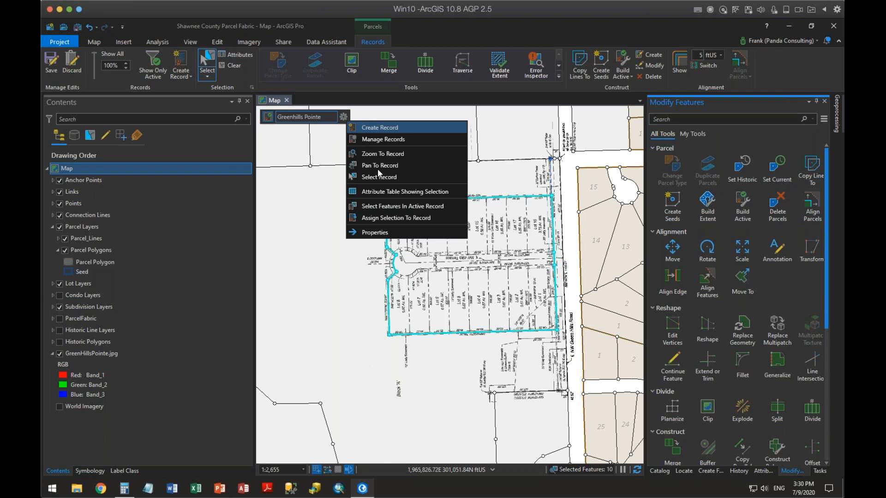
left_click(392, 207)
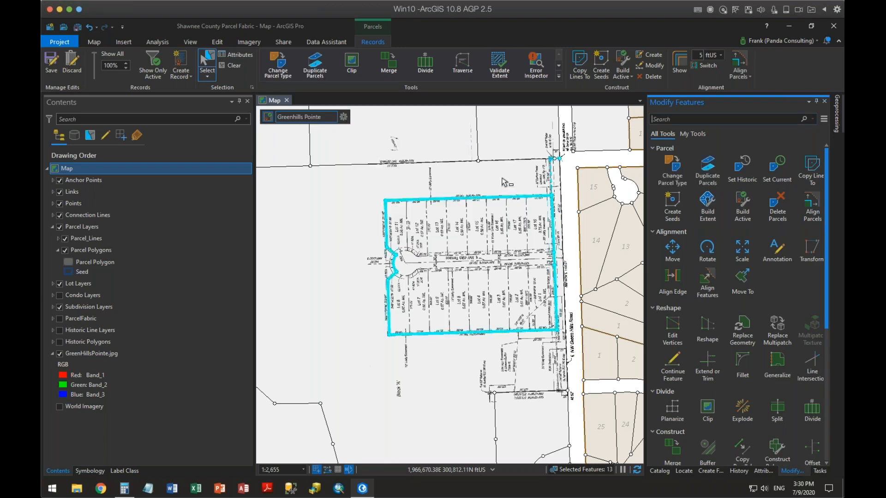
left_click(708, 172)
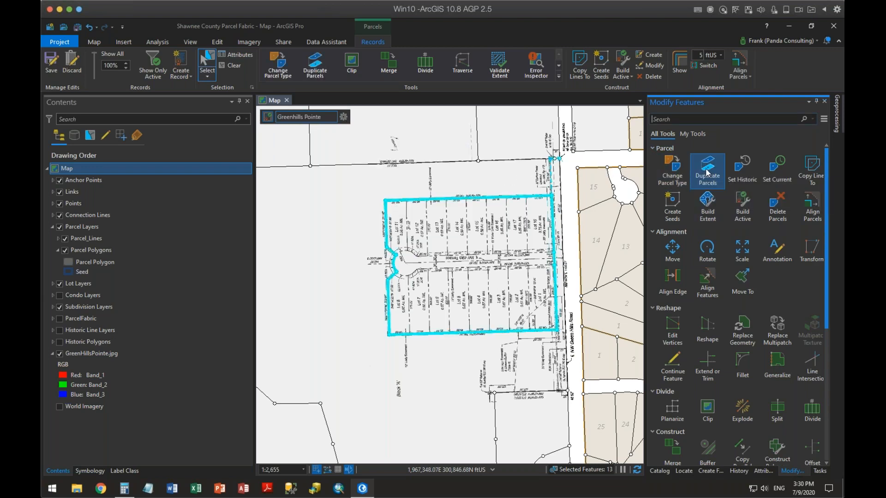
left_click(460, 276)
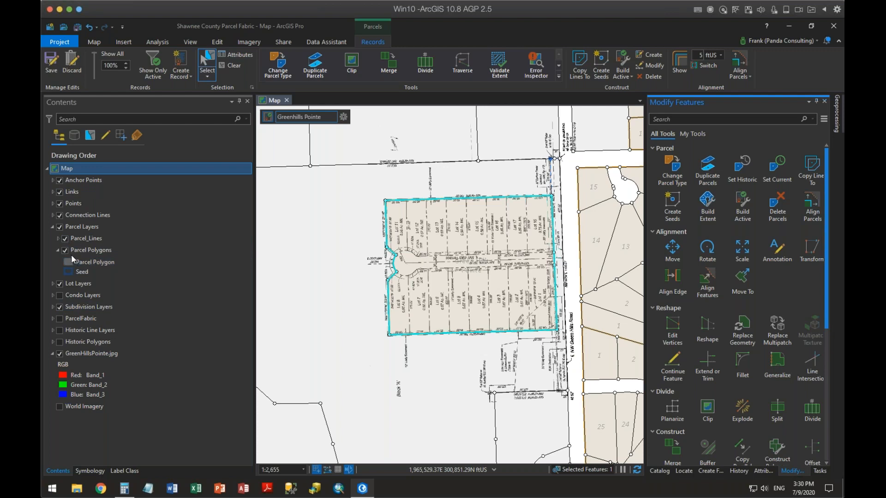
- Hide the Subdivision Layers and select all features of the active Greenhills Pointe record except its Connection Lines
left_click(60, 307)
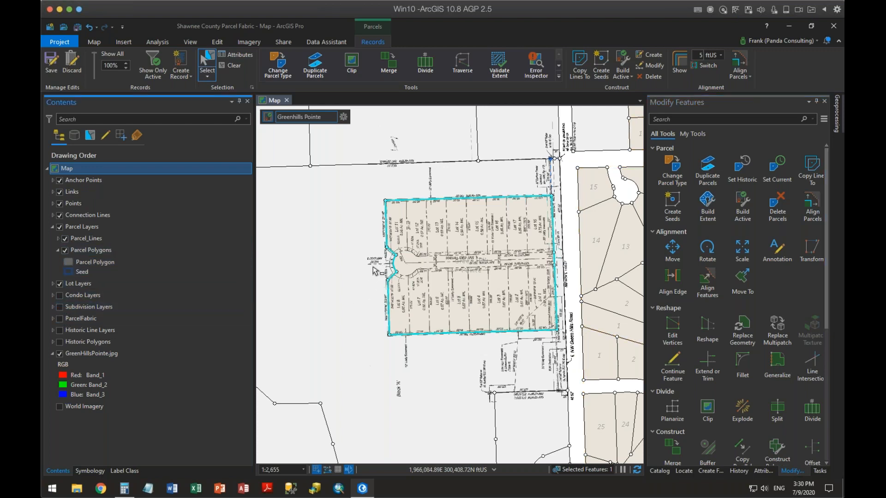
left_click(344, 117)
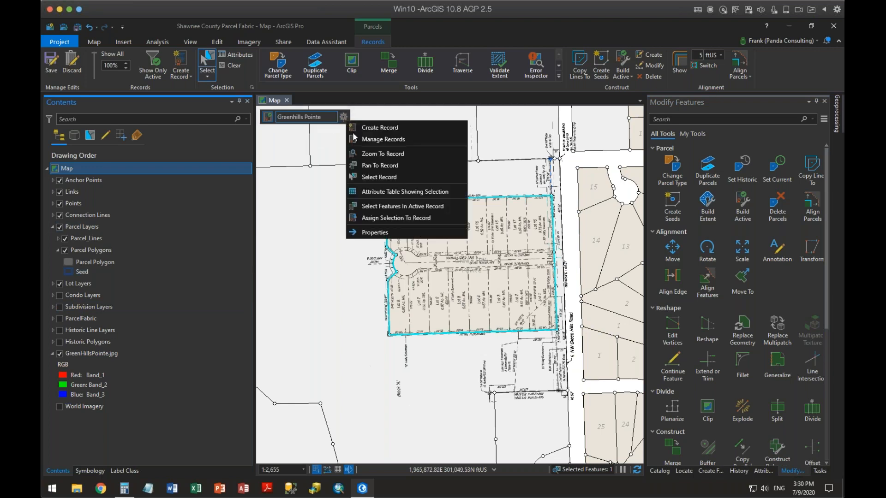
left_click(417, 206)
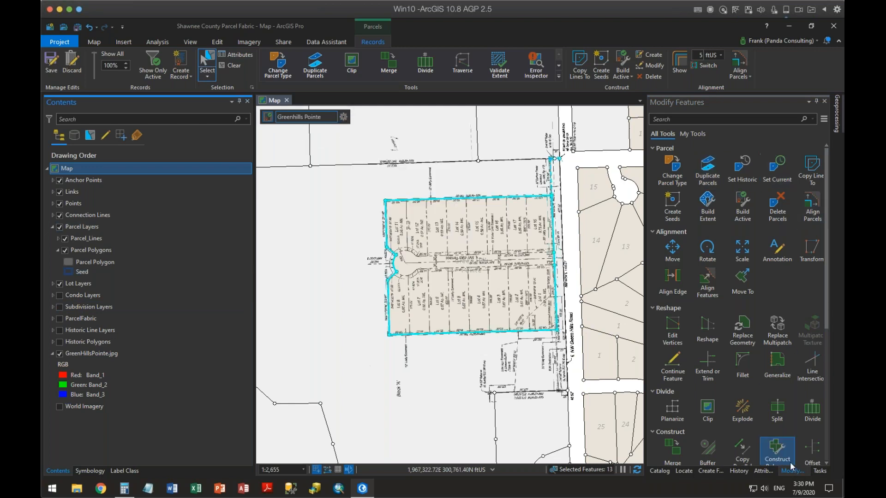
left_click(764, 471)
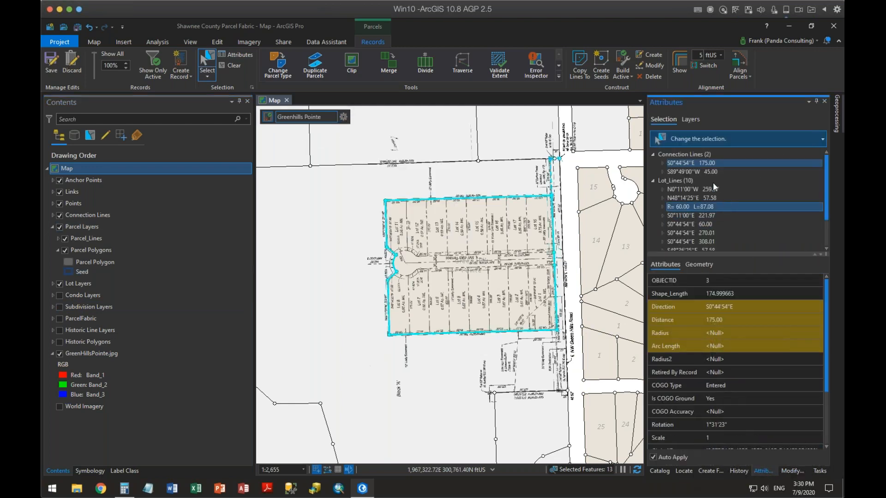
right_click(688, 154)
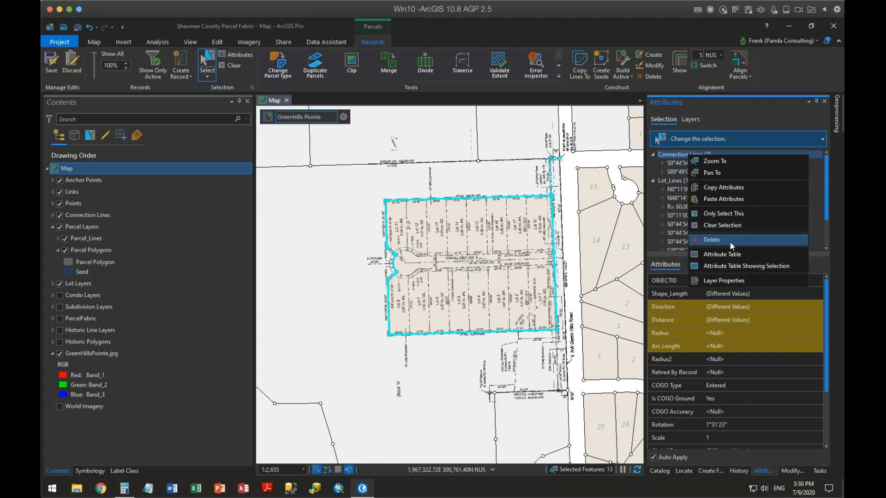
left_click(725, 227)
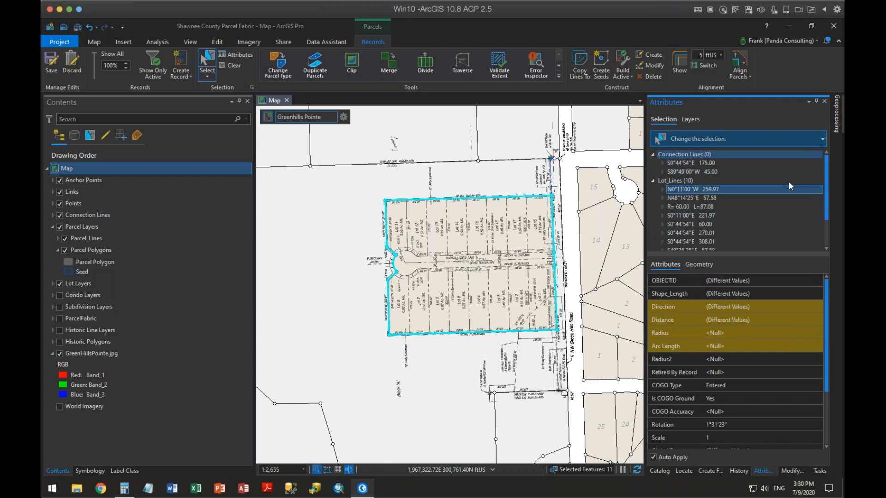
- Delete the Green Hills Pointe feature from Lot Polygons, keeping the lot lines
scroll(791, 178, "down", 1)
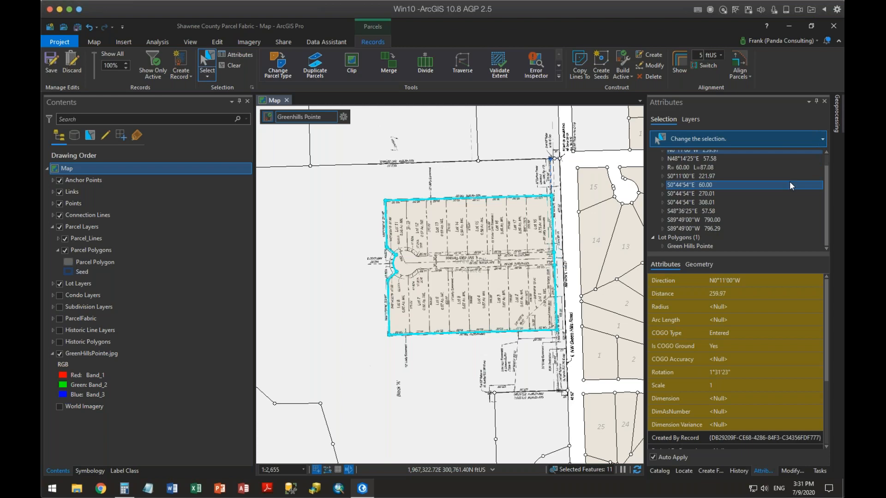
left_click(691, 245)
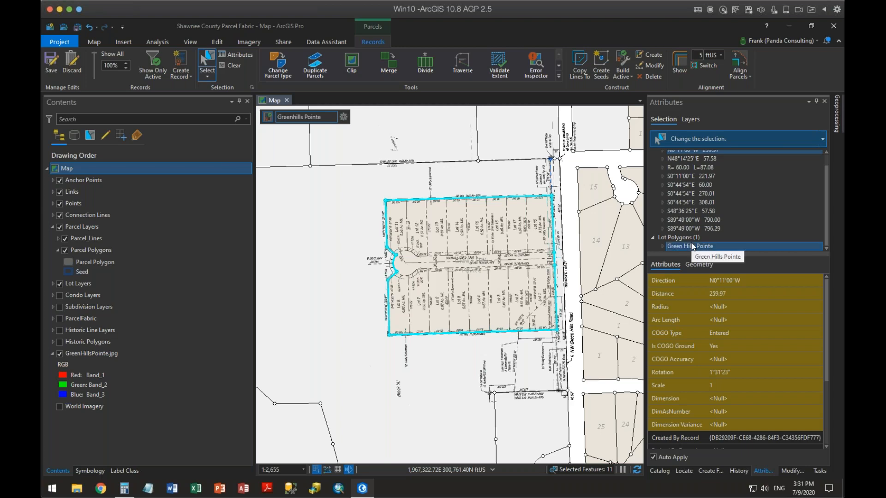
left_click(688, 246)
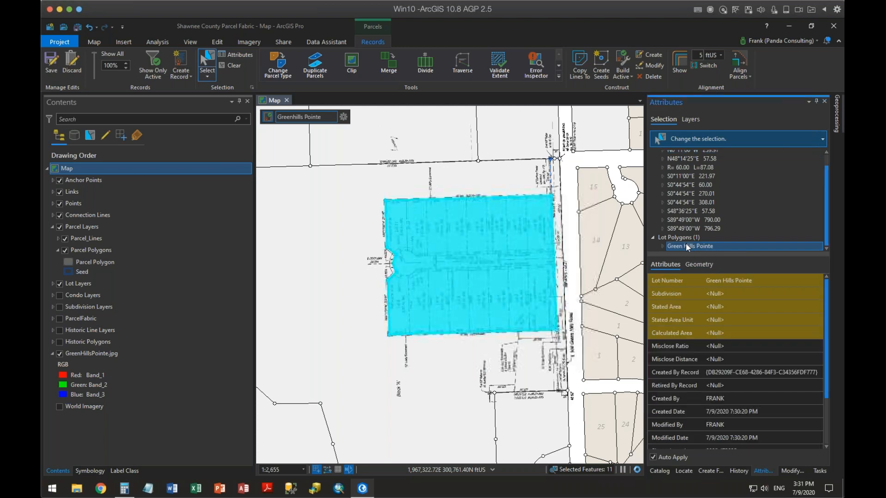
right_click(687, 246)
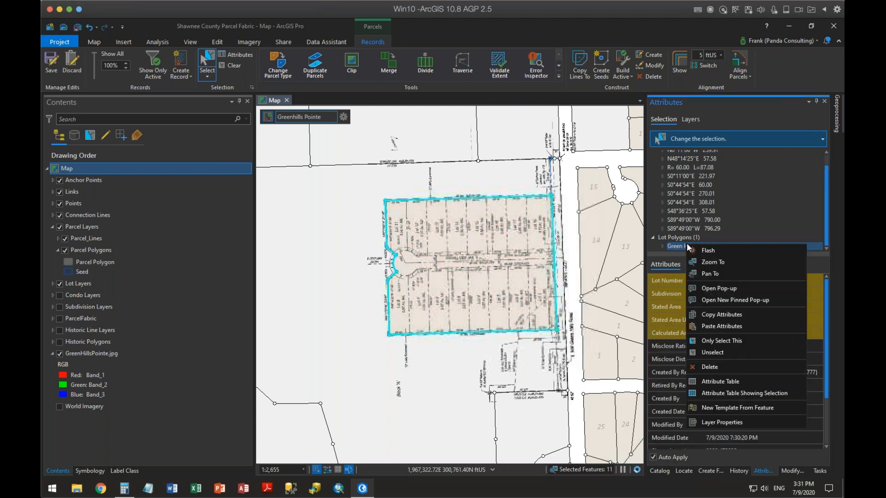
left_click(713, 367)
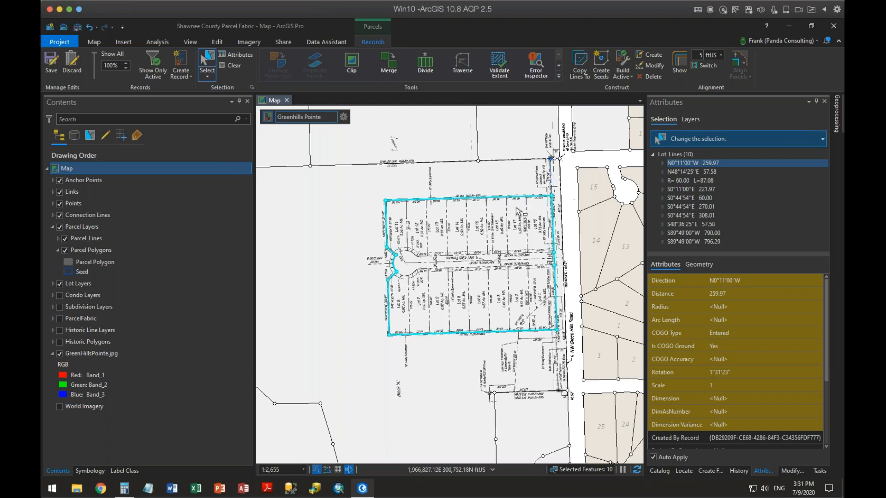
- Hide the Parcel Layers and select the 790 ft lot line that runs along Lots 11 to 18
scroll(522, 211, "up", 4)
scroll(510, 253, "down", 3)
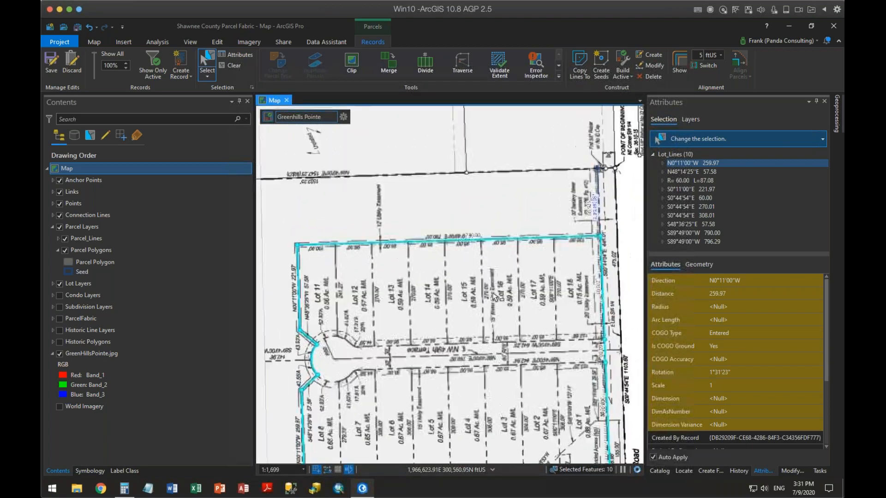
scroll(498, 297, "up", 2)
scroll(497, 296, "down", 2)
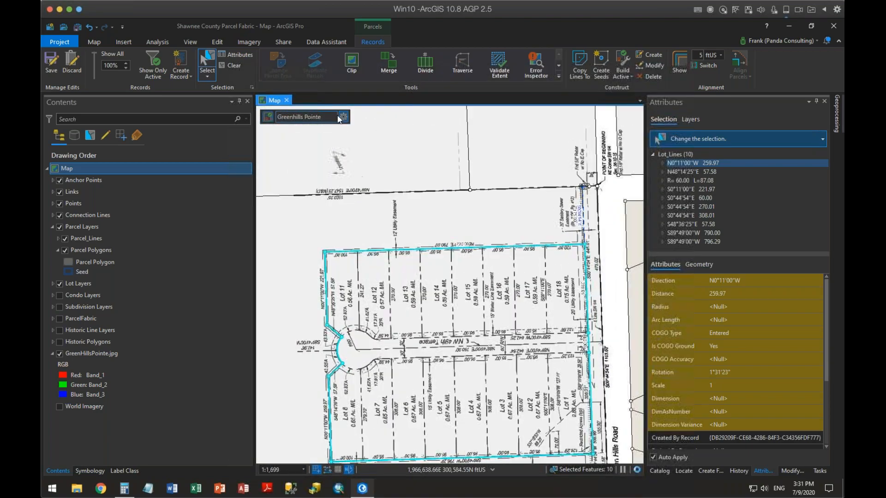
left_click(524, 220)
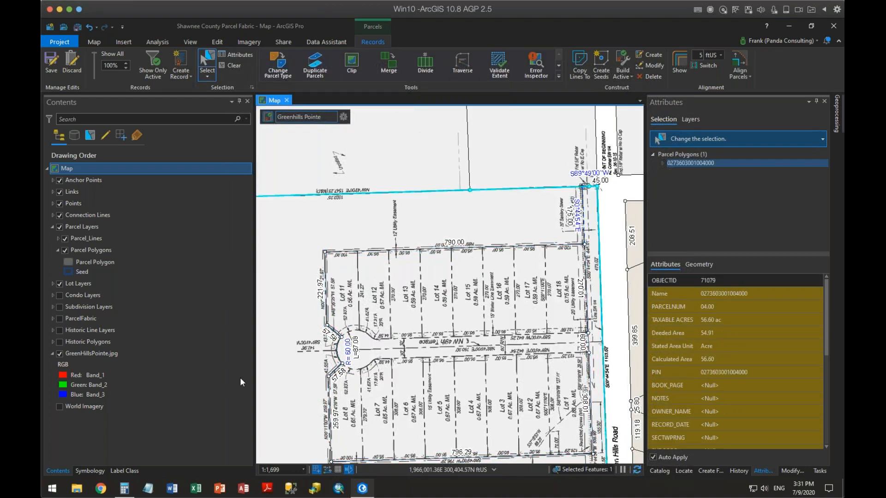
left_click(60, 228)
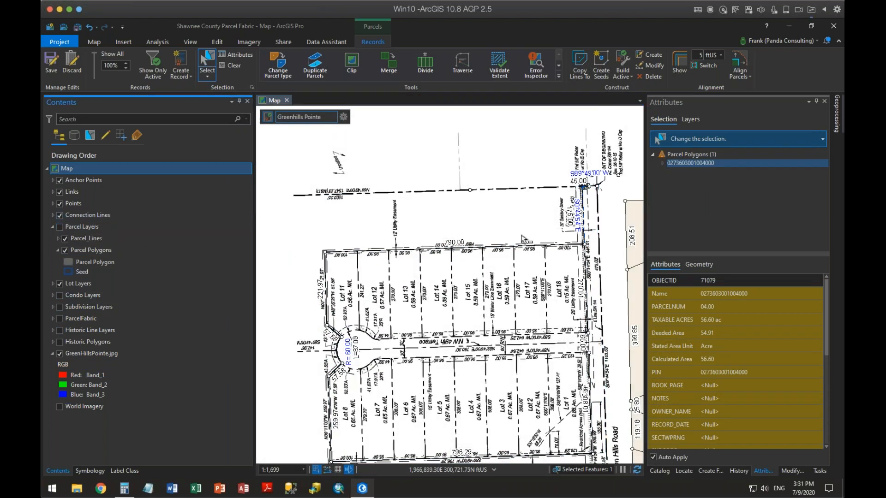
left_click(498, 248)
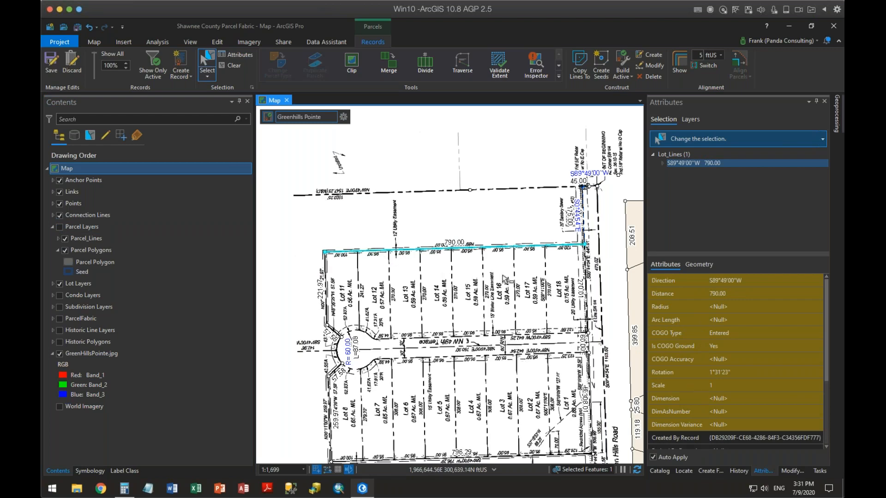
- Start the Divide tool on the selected lot line and set it to varying distances measured from the start of the line
scroll(506, 279, "up", 2)
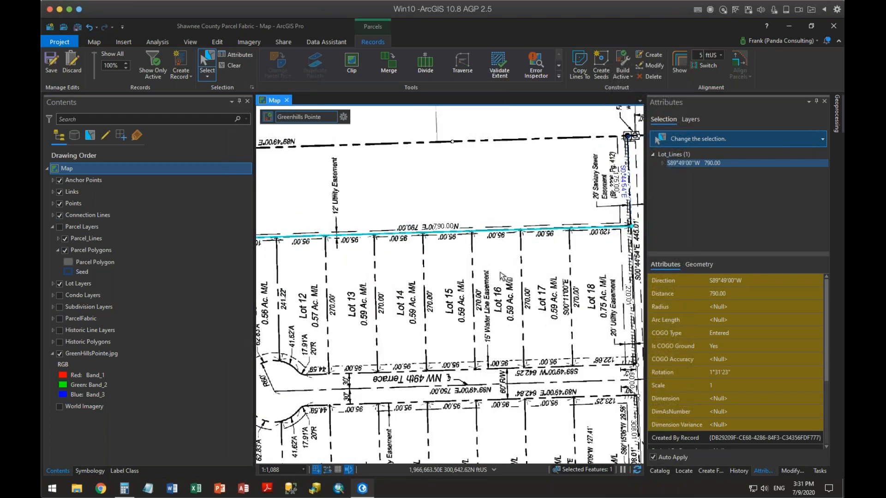
left_click(421, 71)
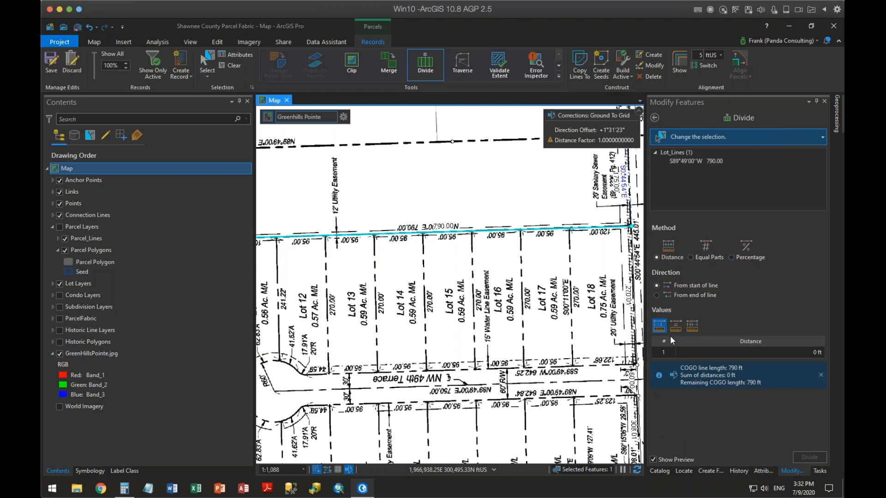
left_click(696, 161)
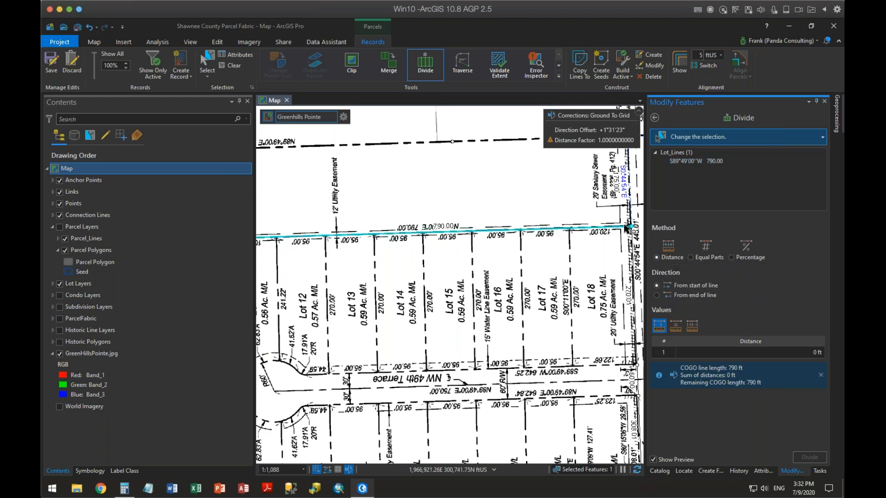
scroll(630, 228, "down", 3)
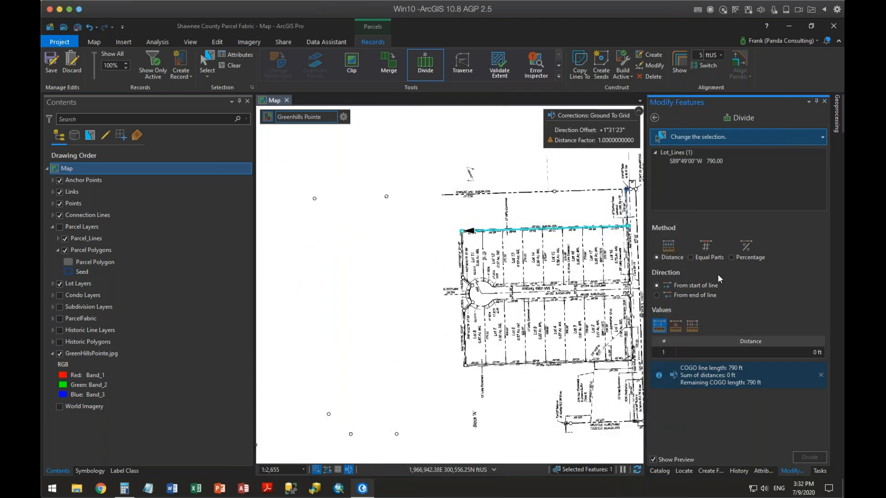
scroll(582, 286, "up", 3)
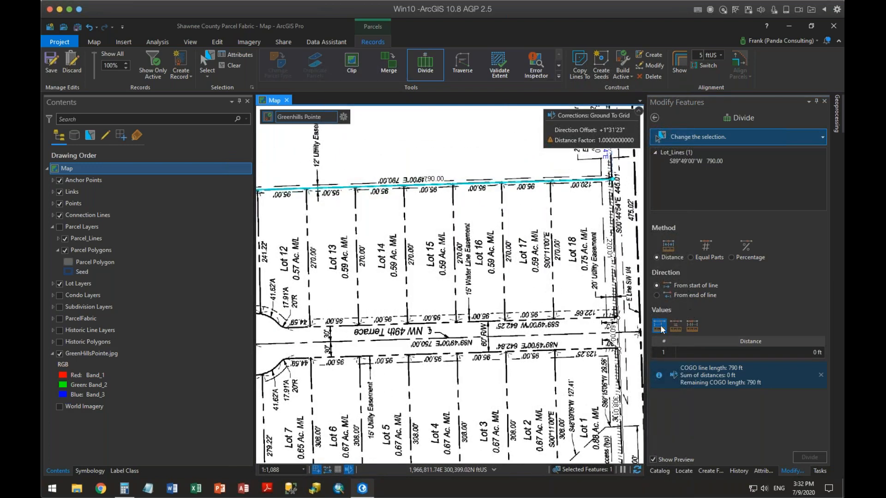
left_click(675, 328)
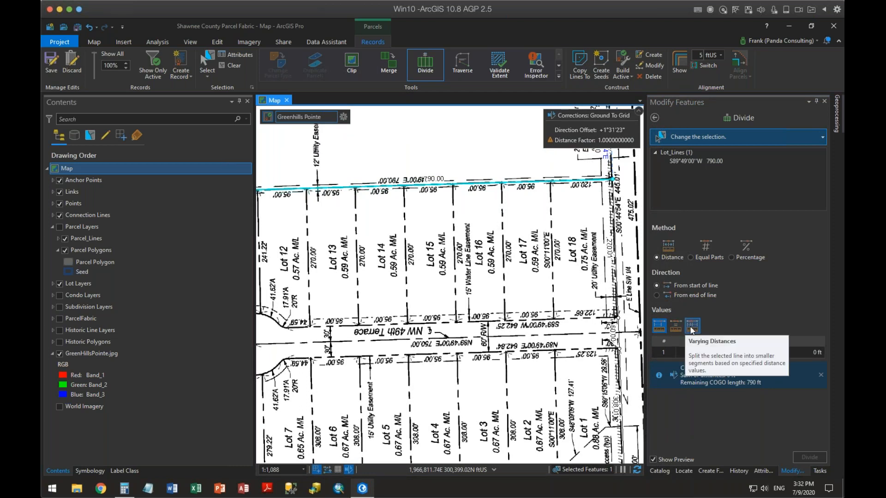
left_click(693, 329)
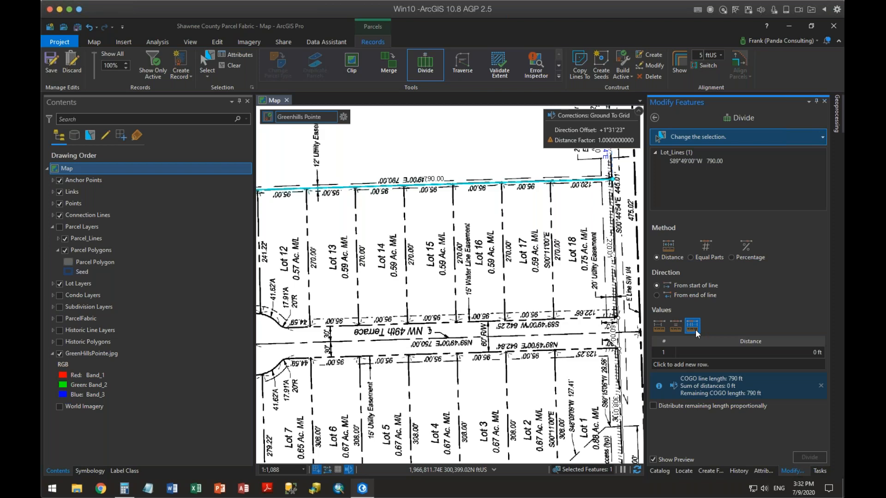
- Enter 120 ft as the first dividing distance of the 790 ft lot line, for Lot 18
left_click(807, 354)
left_click(807, 353)
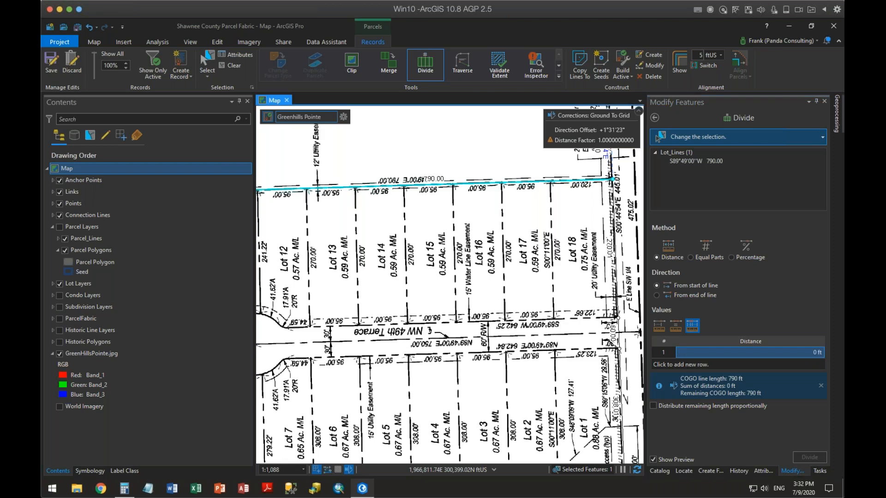
left_click(804, 350)
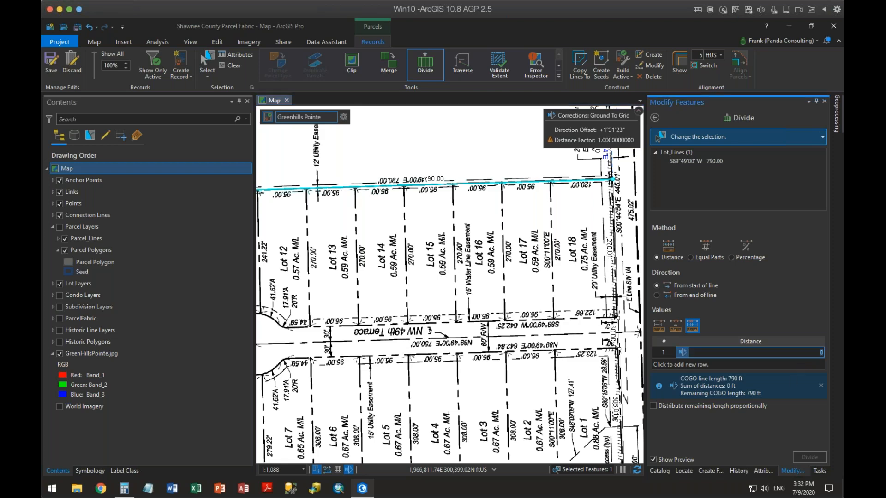
type("120")
key("Return")
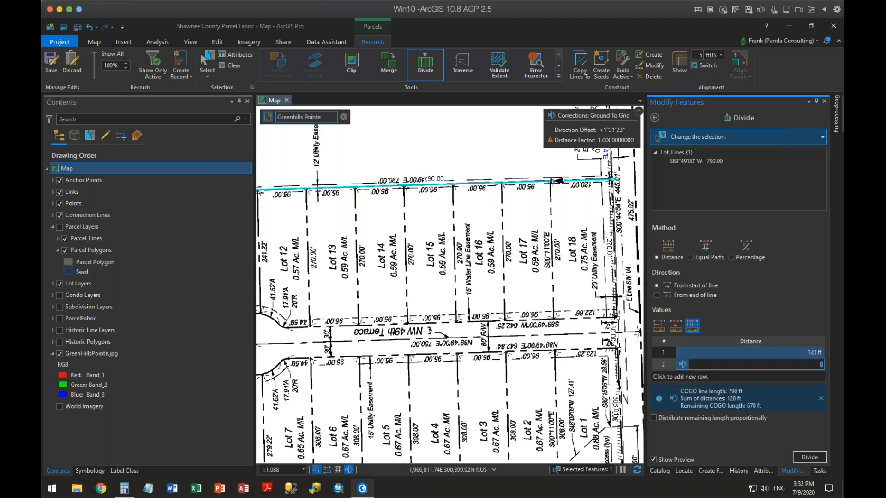
- Add six more dividing distances of 95 ft each for Lots 17 down to 12
type("95")
key("Return")
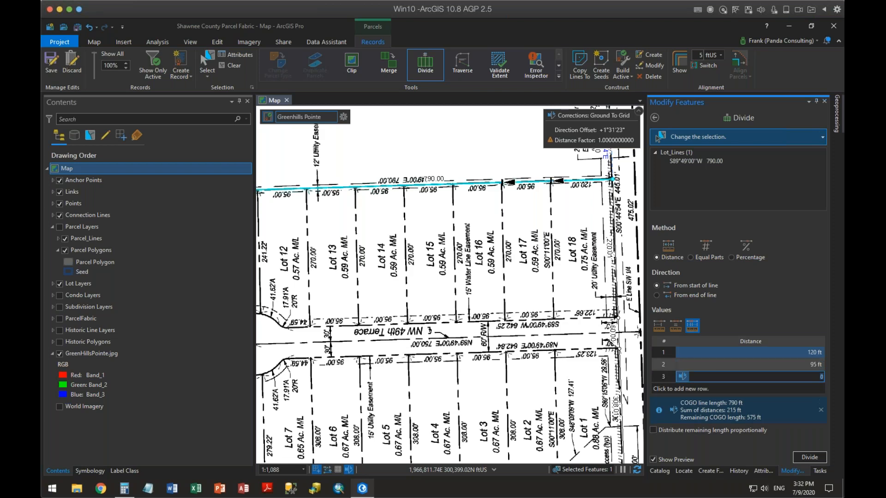
type("95")
key("Return")
type("95")
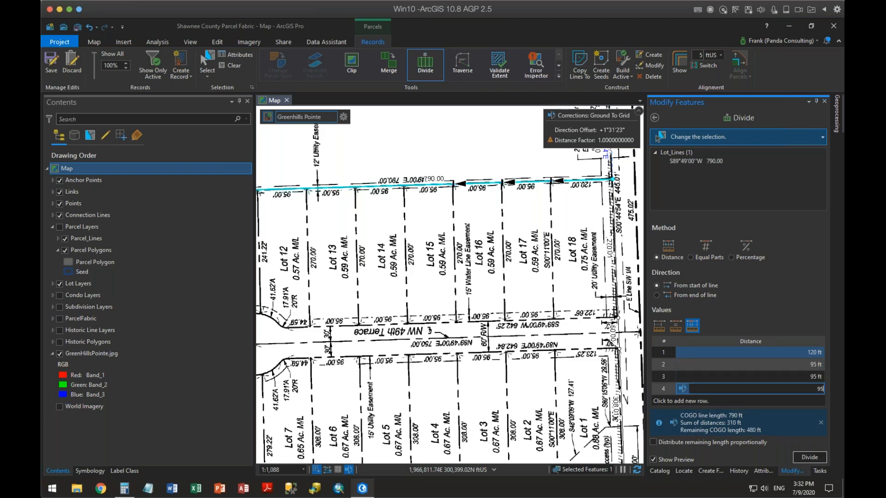
key("Return")
type("95")
key("Return")
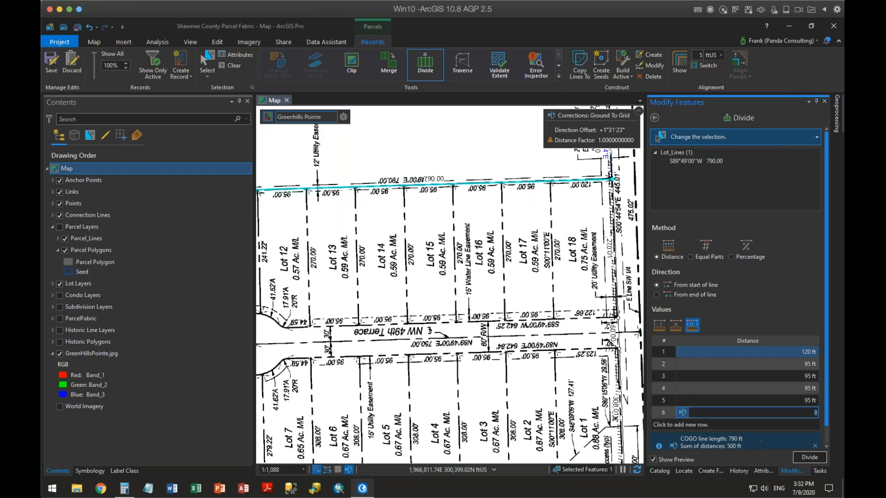
type("95")
key("Return")
type("95")
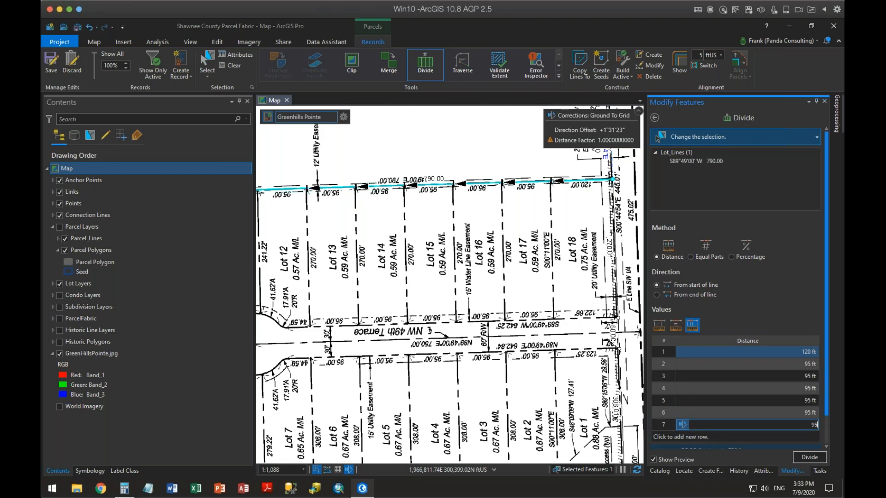
key("Return")
- Check the previewed splits and remaining length against the 100 ft frontage of Lot 11, and divide the 790 ft line
left_click_drag(467, 318, 559, 294)
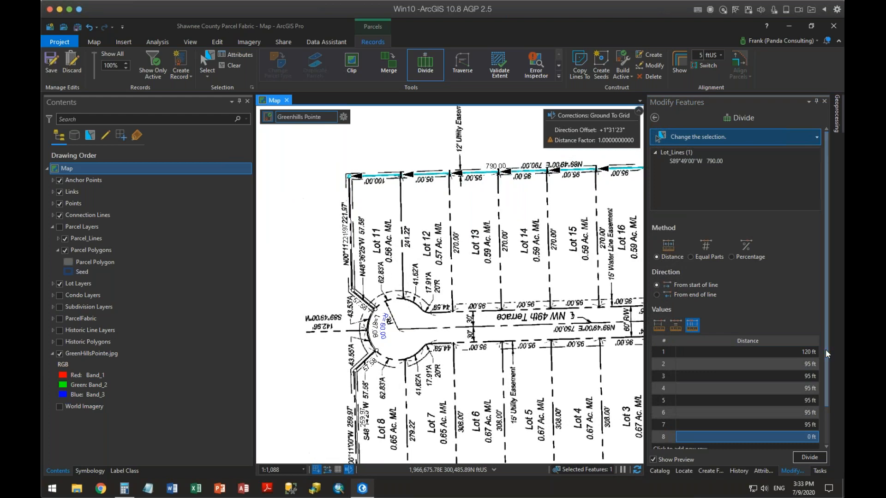
left_click_drag(826, 350, 830, 391)
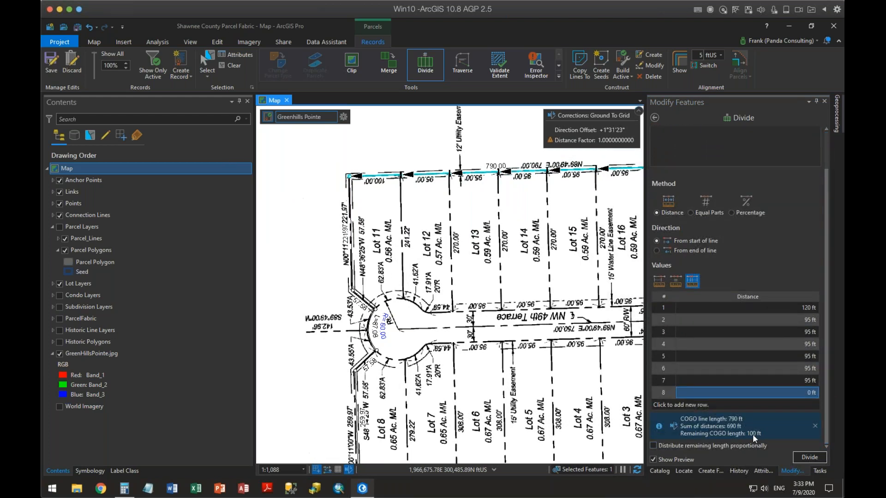
left_click(808, 457)
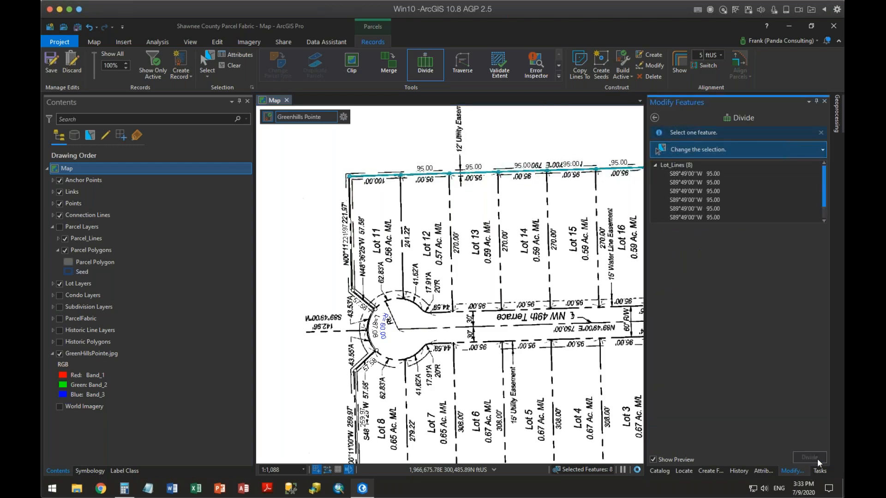
- Select the 796.29 ft lot line that runs along Lots 1 to 8 for dividing
left_click_drag(527, 349, 324, 284)
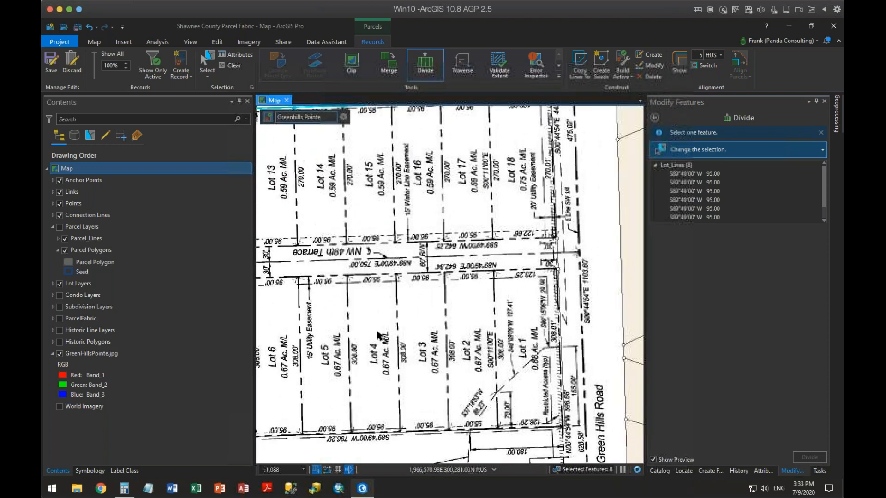
left_click(511, 441)
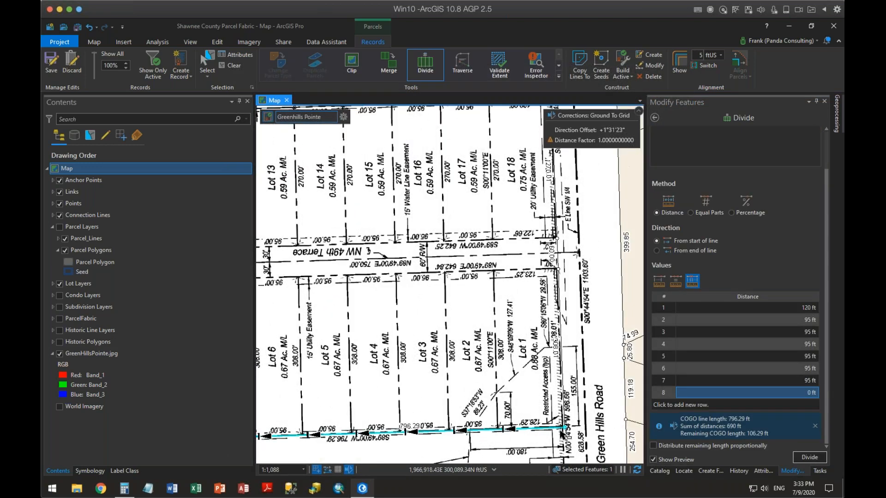
left_click_drag(572, 446, 590, 374)
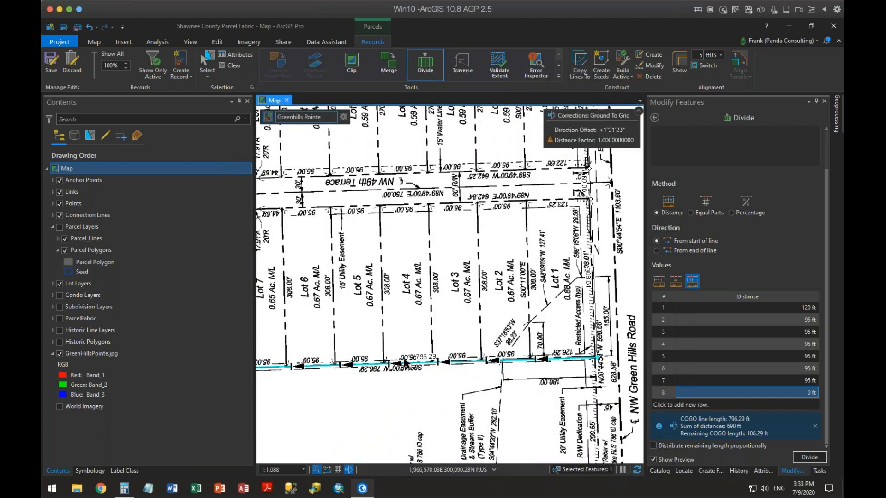
- Set the first distance to 126.29 ft, check the previewed splits up to Lot 8, and divide the line
double_click(794, 308)
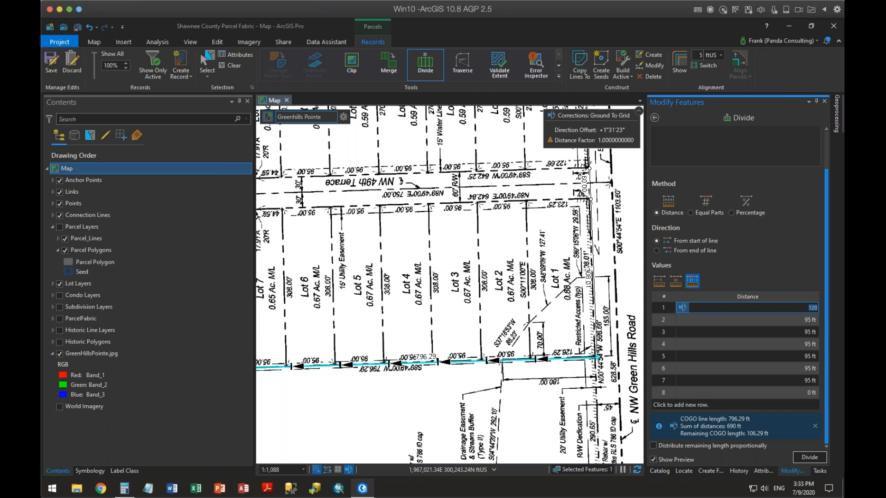
type("126.29")
key("Return")
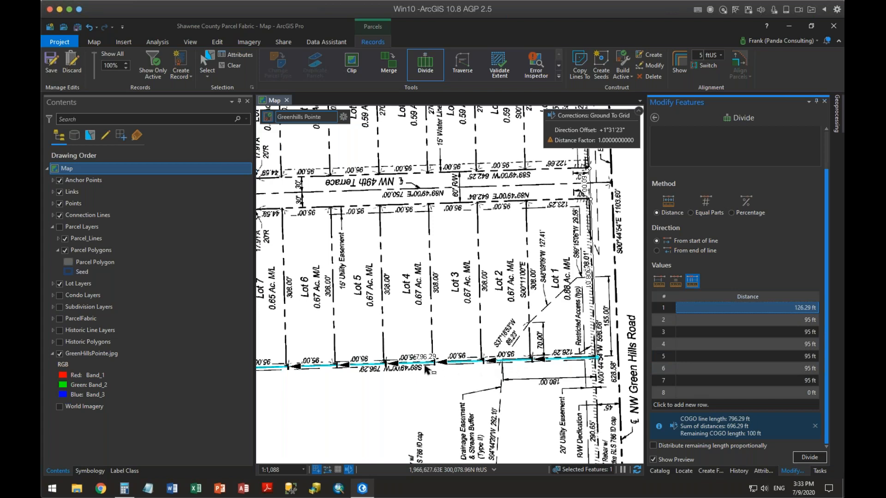
left_click_drag(374, 369, 468, 349)
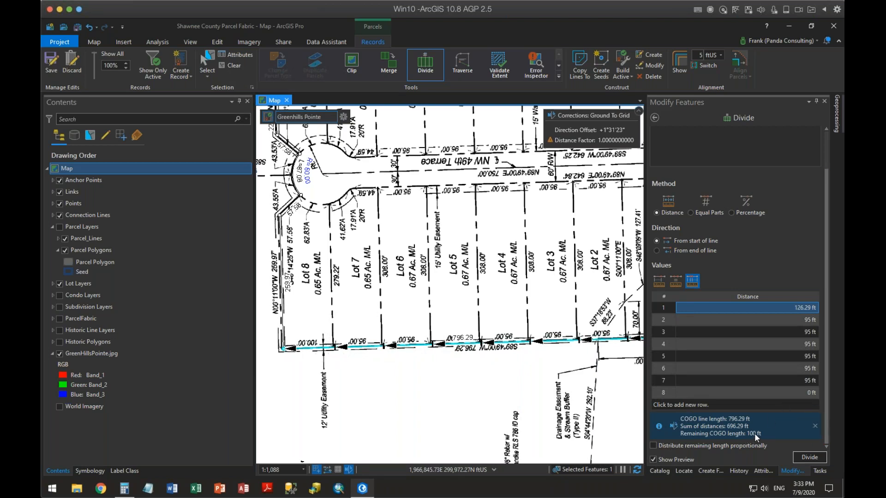
left_click(807, 457)
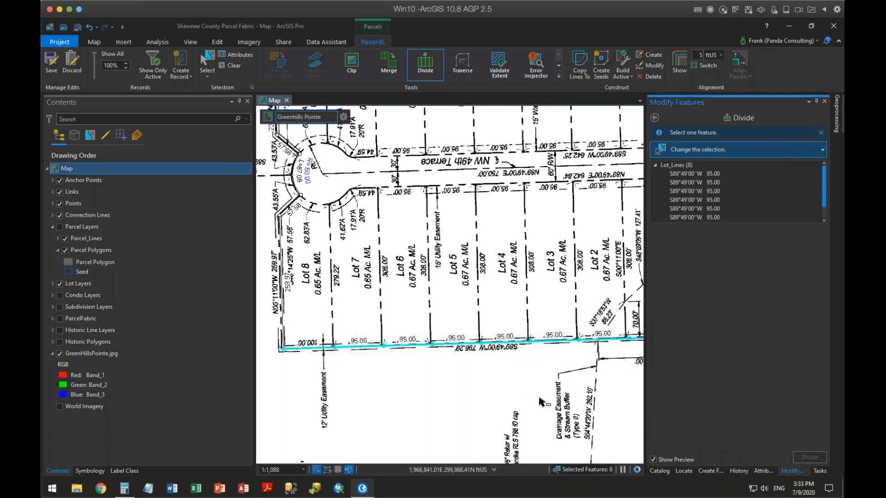
- Undo the last Divide Features operation on the lot line along Lots 1 to 8
scroll(540, 400, "down", 4)
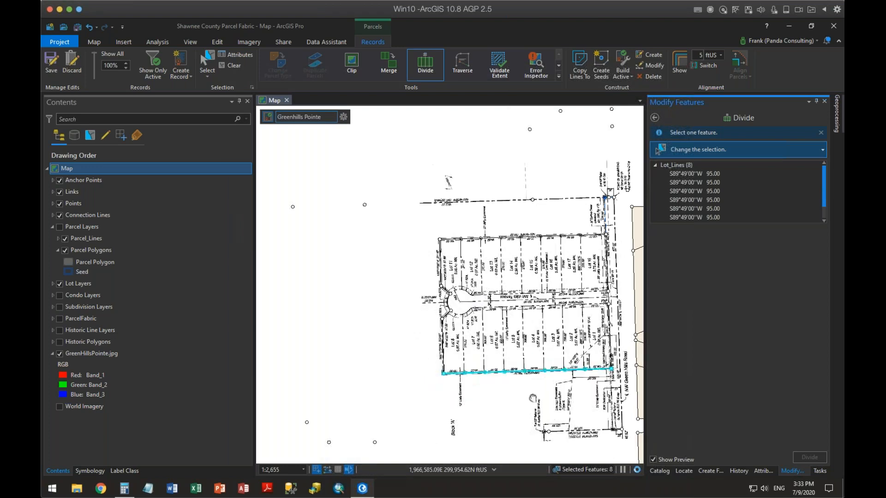
left_click_drag(533, 398, 438, 354)
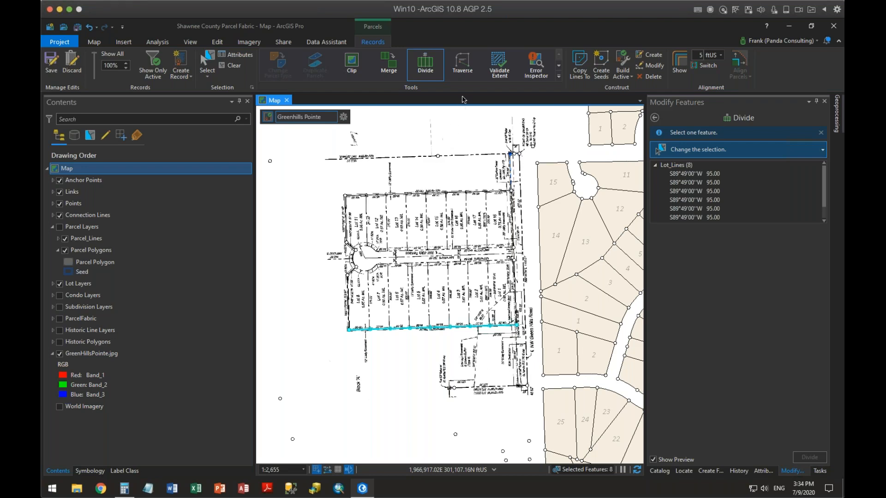
scroll(424, 340, "up", 3)
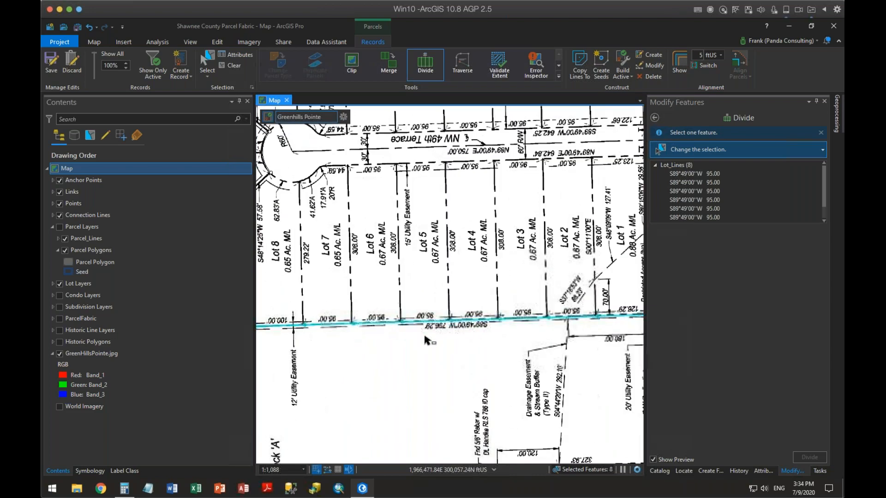
scroll(425, 340, "down", 2)
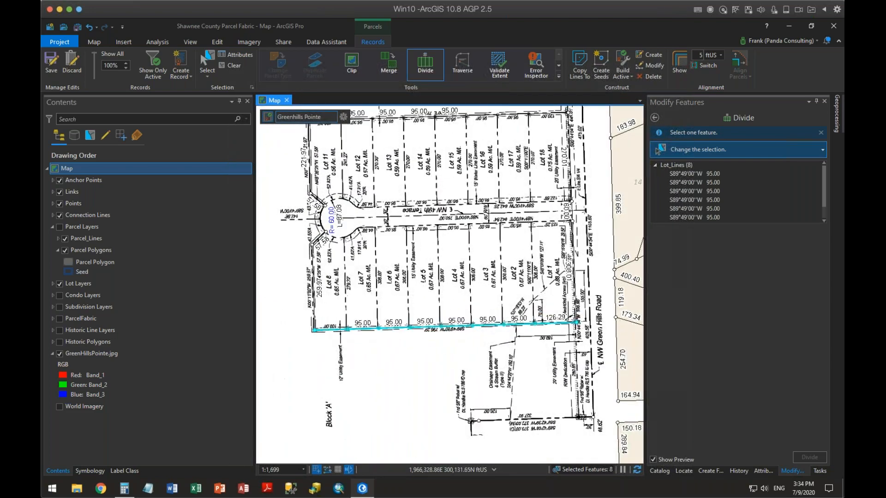
left_click(98, 28)
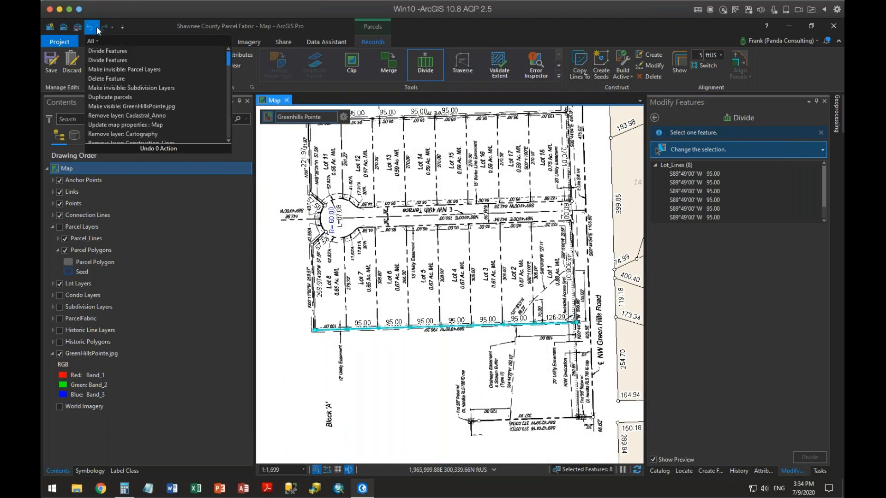
left_click(104, 51)
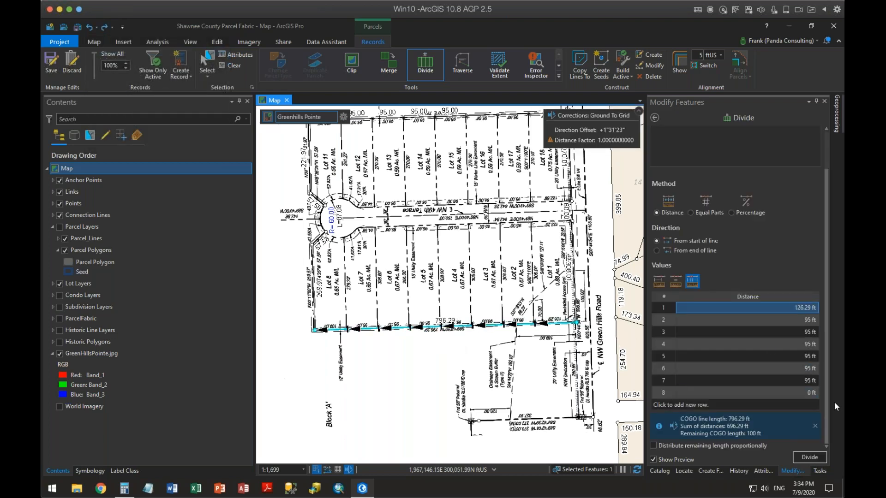
left_click(790, 323)
left_click(661, 323)
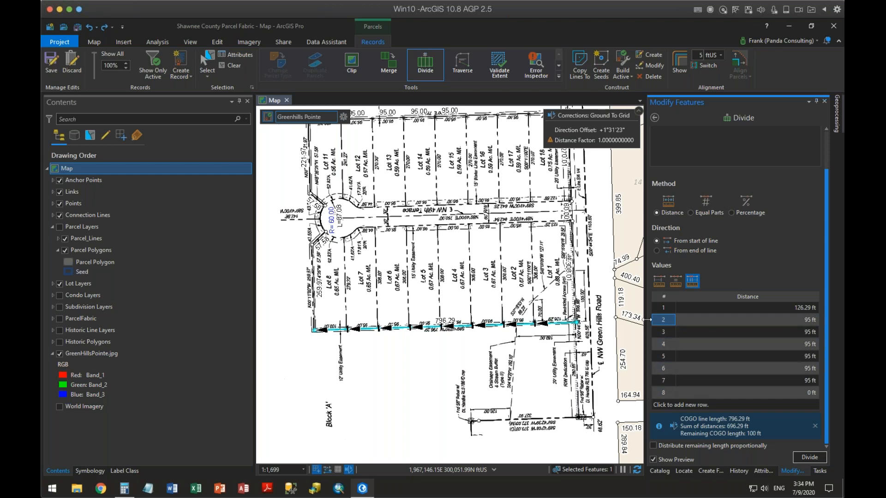
left_click(700, 320)
right_click(701, 321)
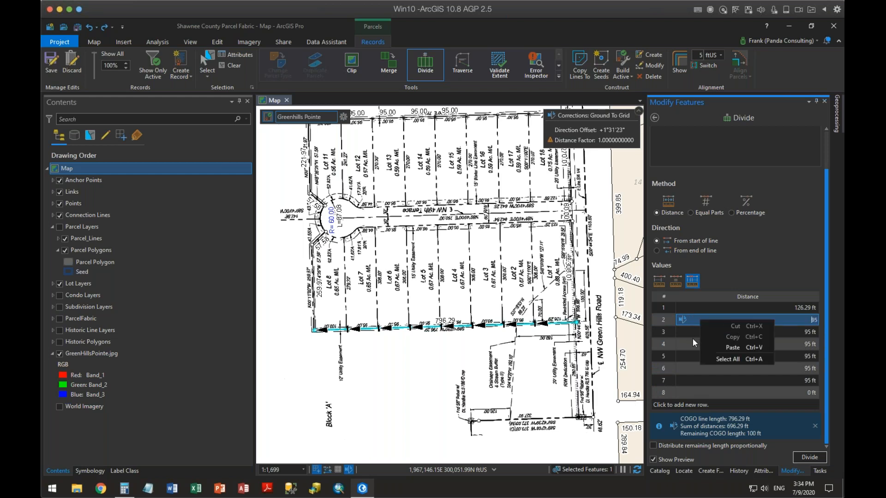
left_click(667, 323)
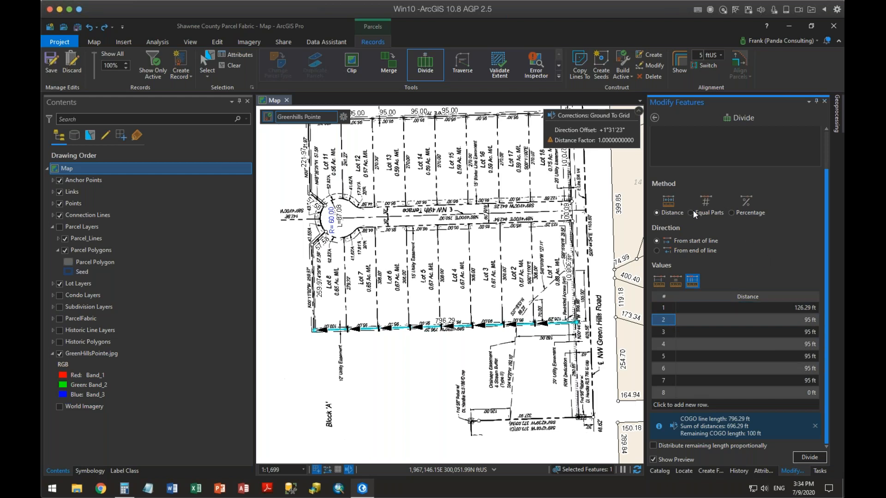
- Reset the varying distances list for the 796.29 ft line, enter 126.29 ft as the first distance and begin the second value with 95
left_click(659, 281)
left_click(691, 327)
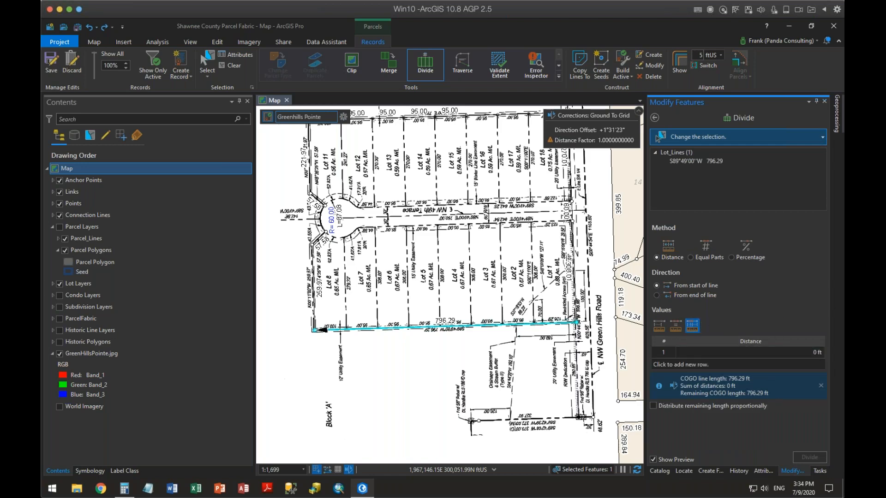
scroll(565, 333, "up", 3)
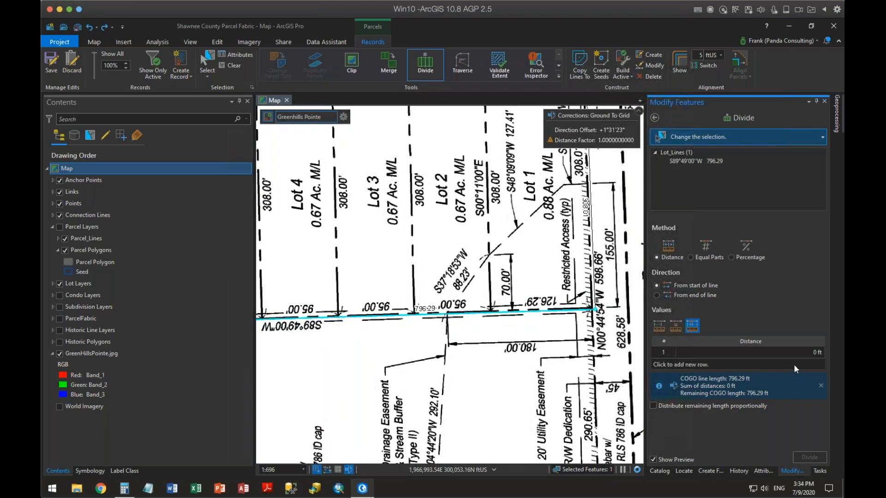
left_click(798, 354)
type("126.29")
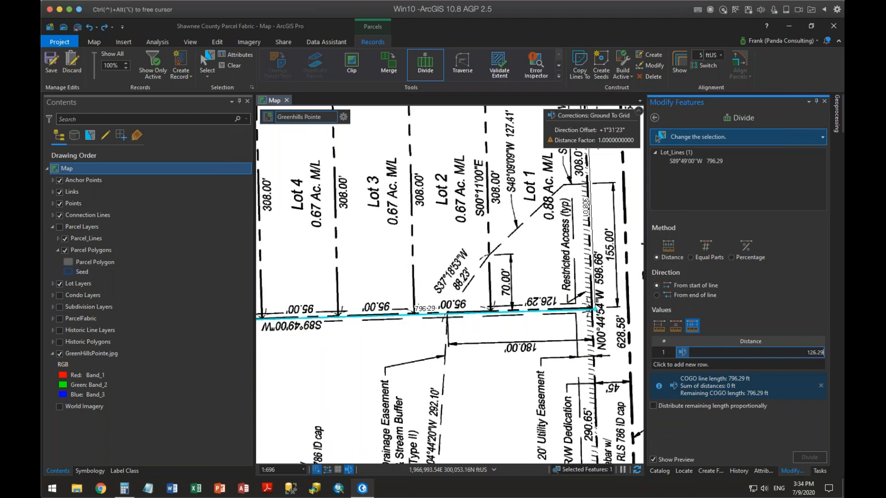
key("Return")
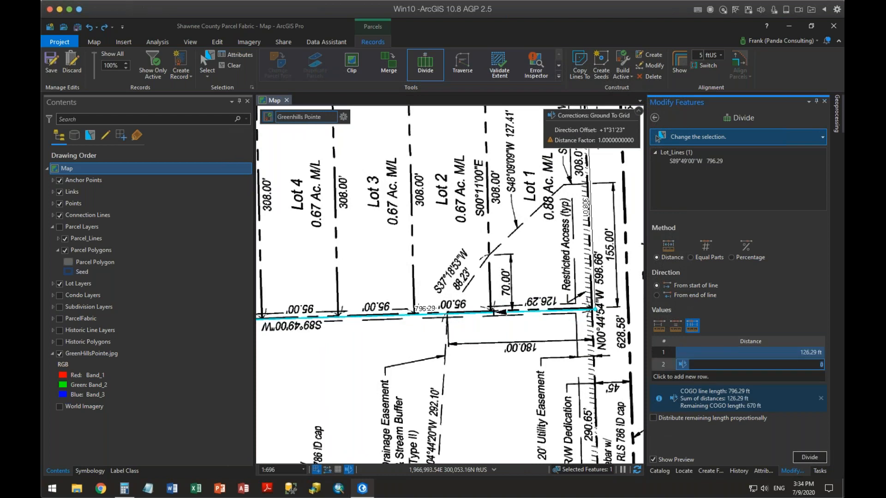
type("95.6")
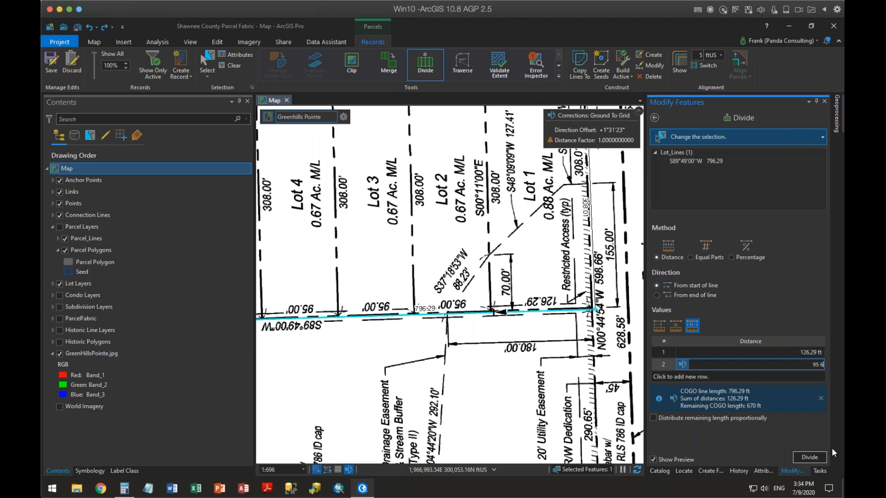
key("Escape")
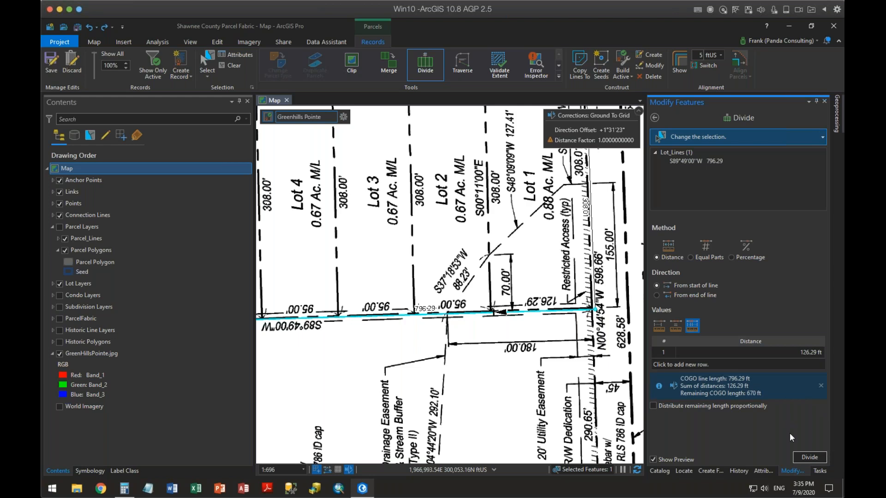
left_click(799, 364)
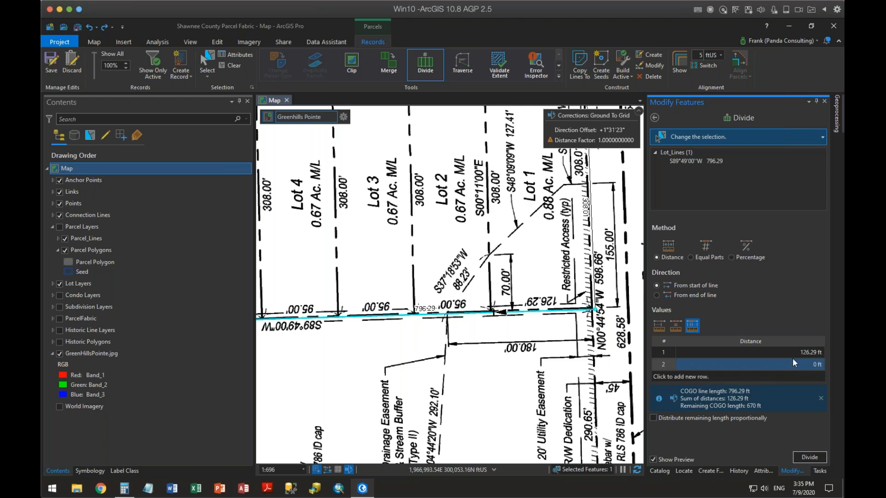
left_click(793, 365)
left_click(795, 366)
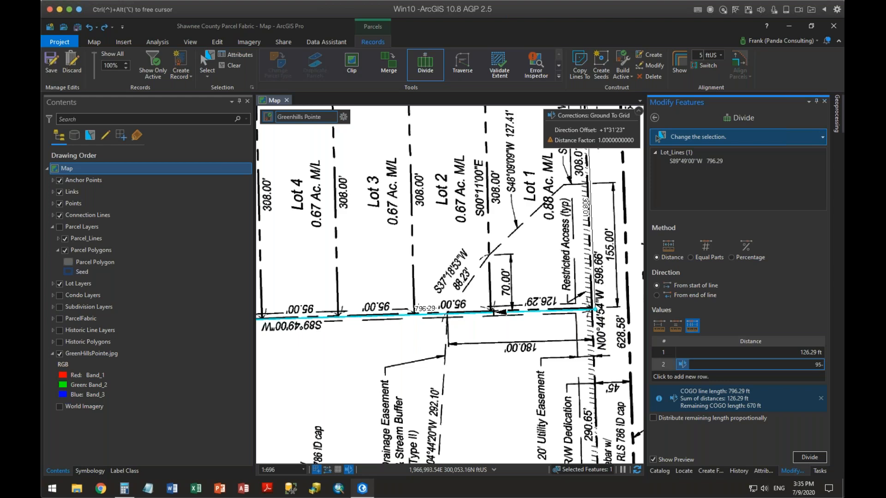
key("Escape")
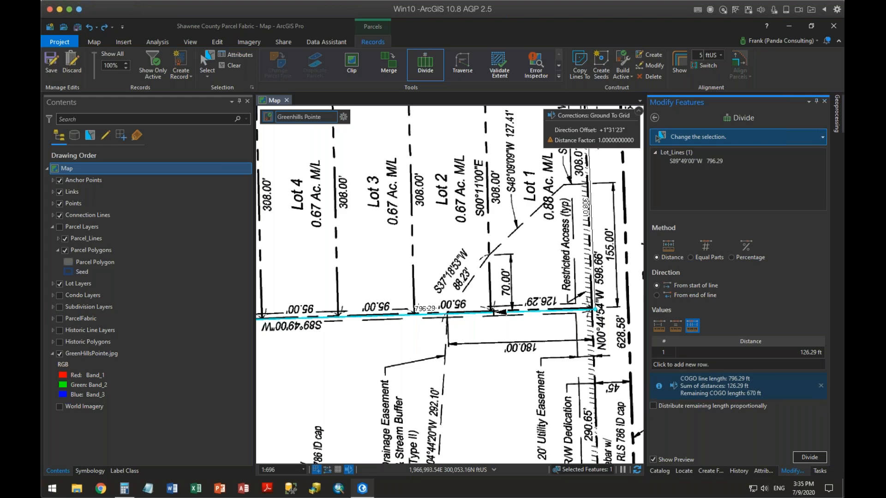
- Try to add a second division distance to the selected lot line by entering 95,6, and reopen that distance for editing
left_click(799, 365)
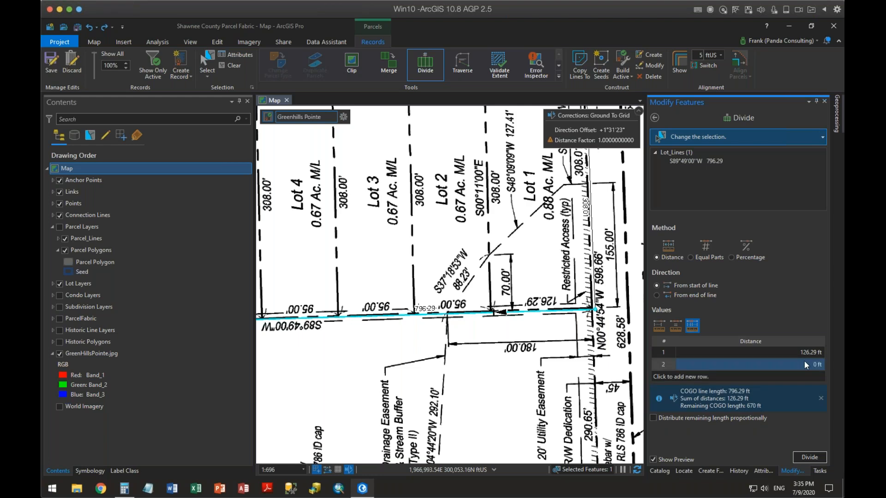
type("95,6")
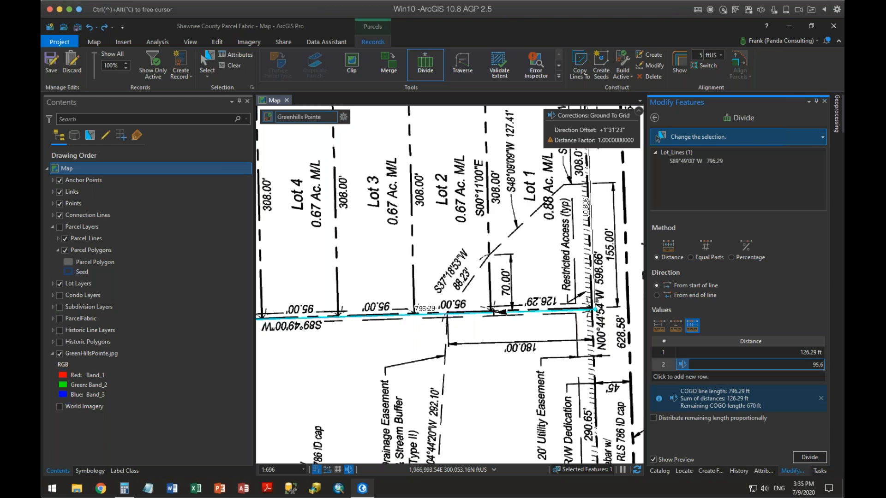
key("Return")
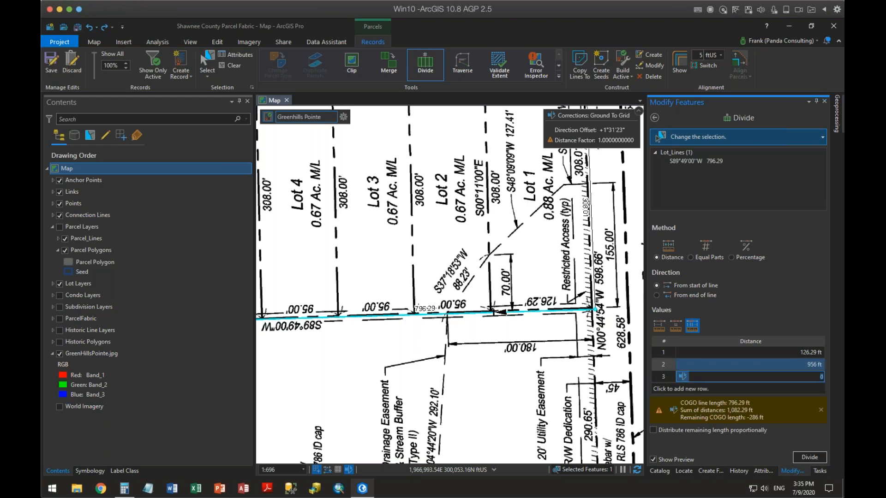
left_click(802, 361)
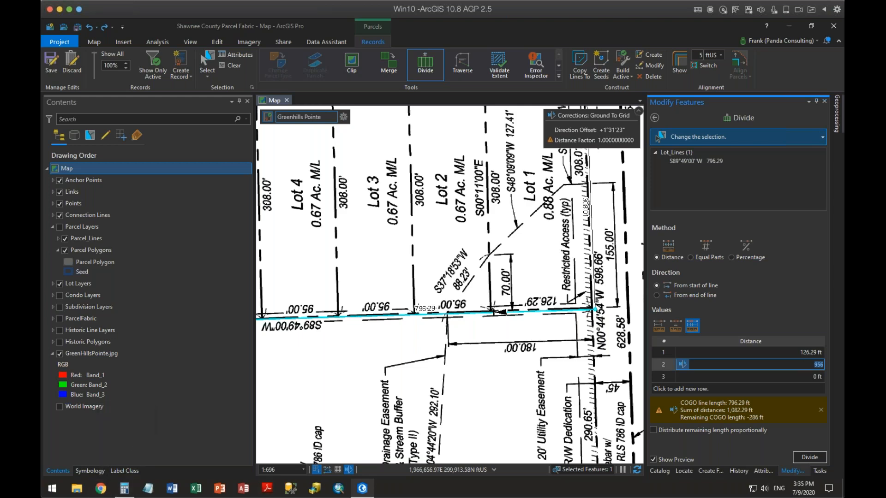
- Open the ArcGIS Pro online help in the browser and search it for "arcgis pro divide line repeating"
left_click(768, 25)
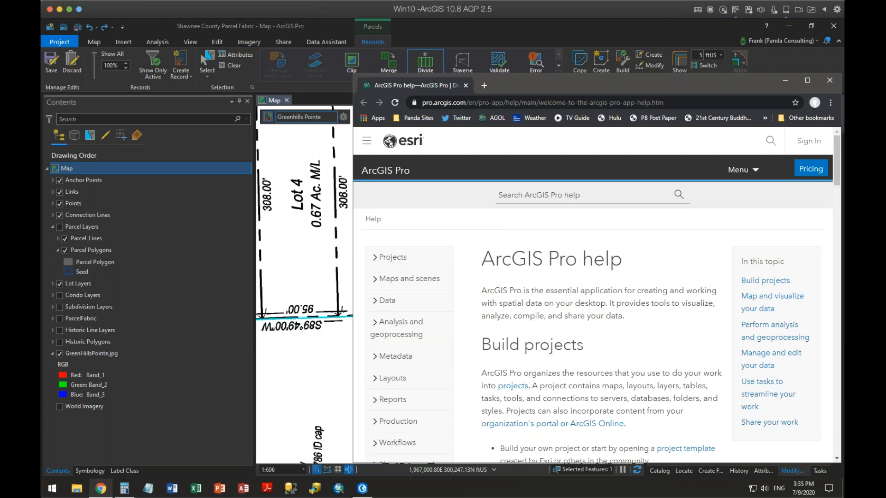
left_click(545, 198)
type("arcgis pro divide line repeating")
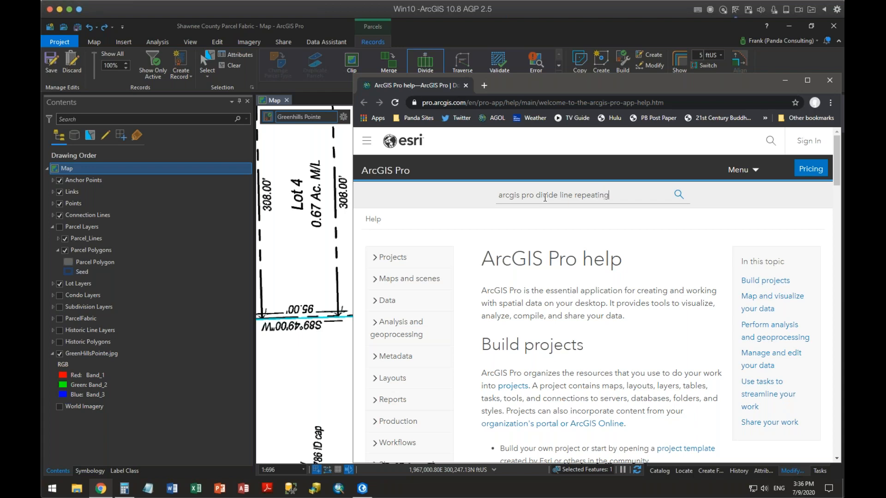
key("Return")
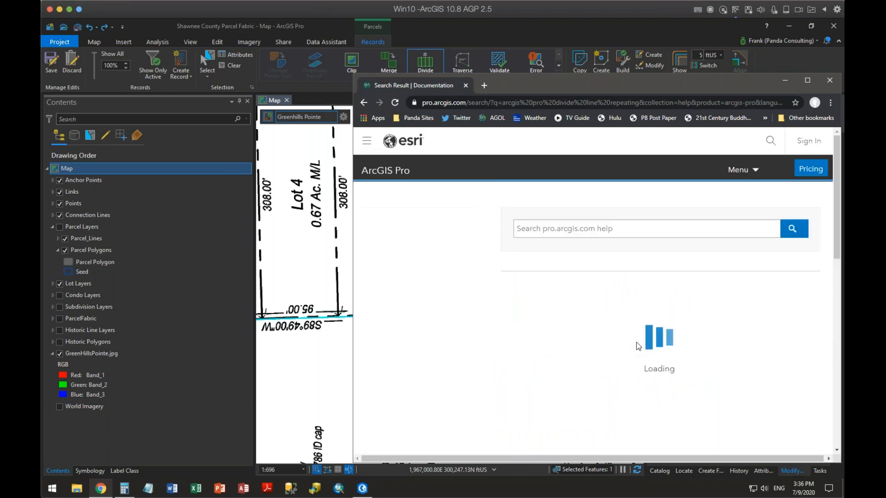
- Shorten the help search to "arcgis pro divide line" and run it again
left_click(610, 227)
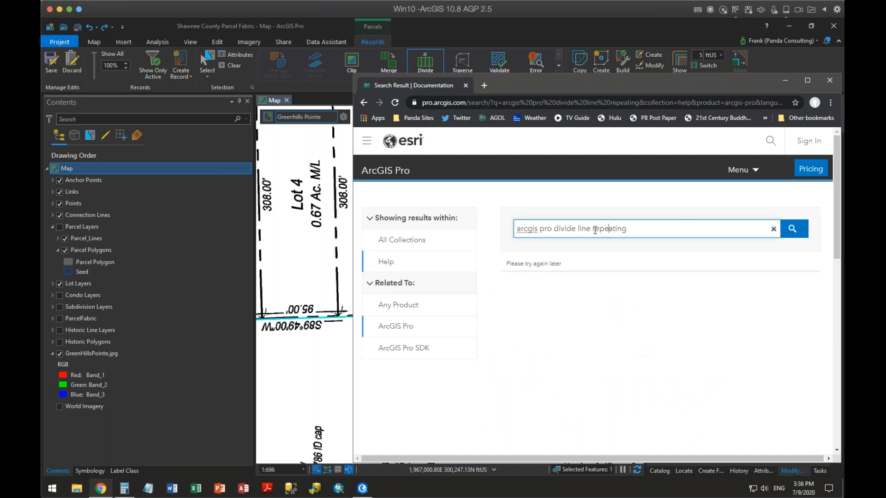
left_click_drag(591, 229, 637, 230)
key("BackSpace")
key("Return")
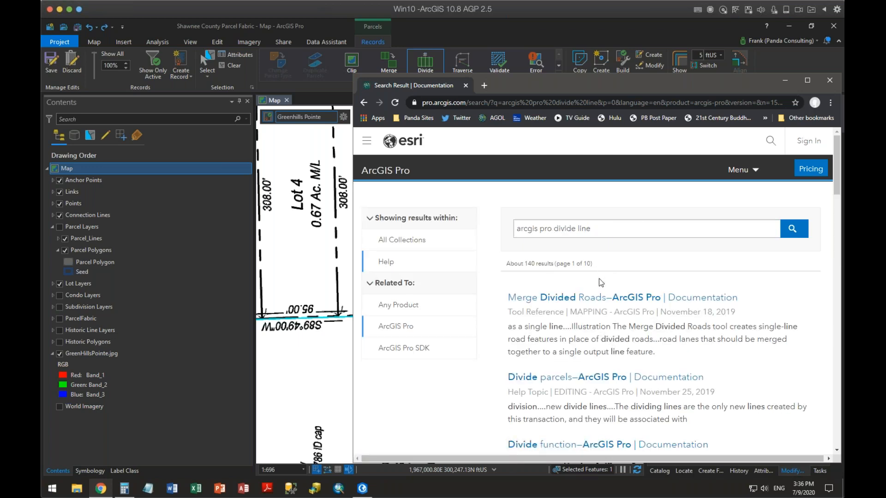
- Look through the help search results on dividing and open the "Divide parcels" topic
scroll(600, 302, "down", 2)
scroll(589, 301, "down", 1)
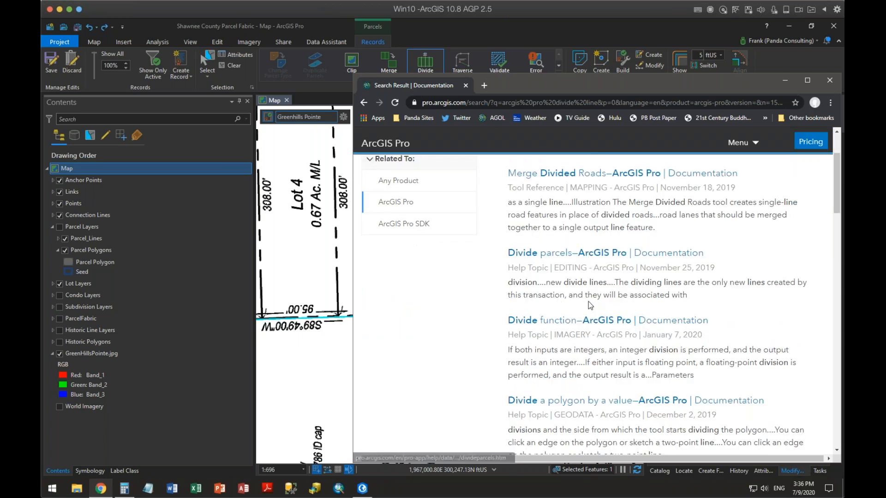
scroll(546, 283, "down", 1)
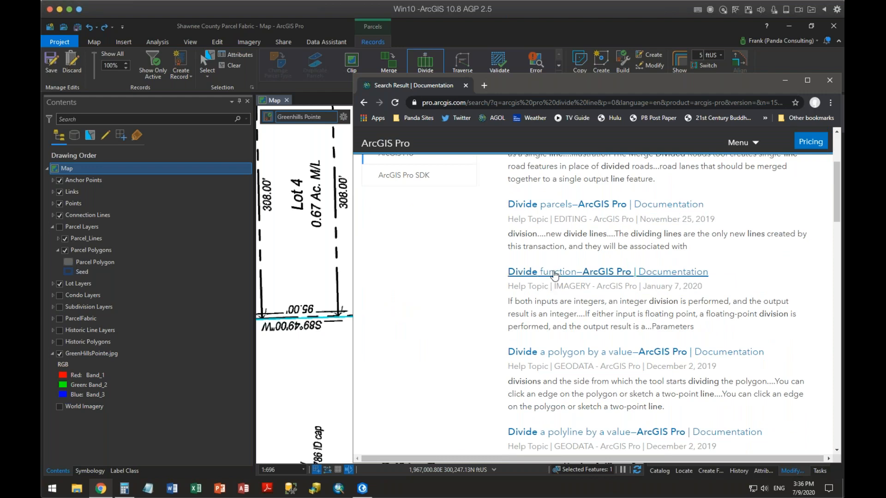
scroll(582, 291, "down", 2)
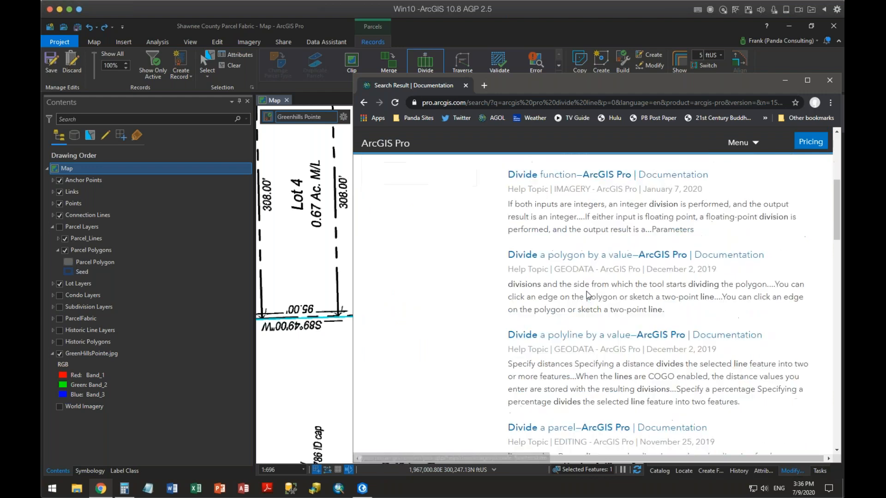
scroll(583, 291, "down", 1)
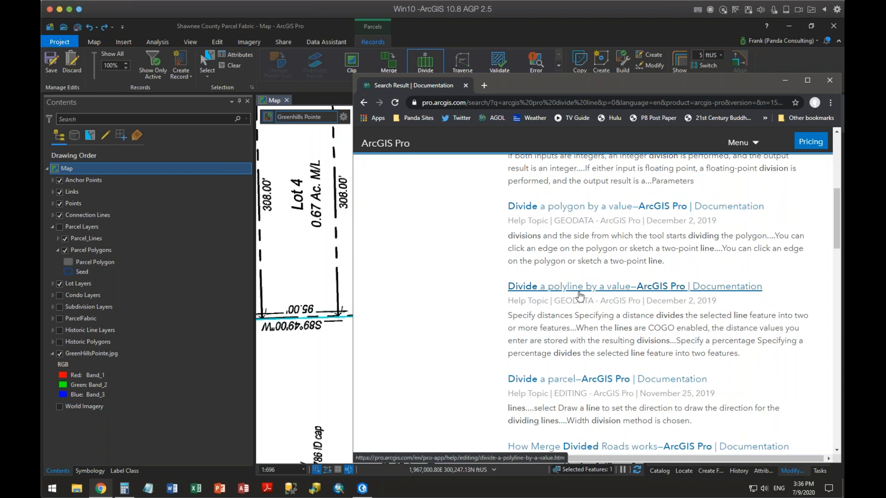
scroll(580, 296, "down", 1)
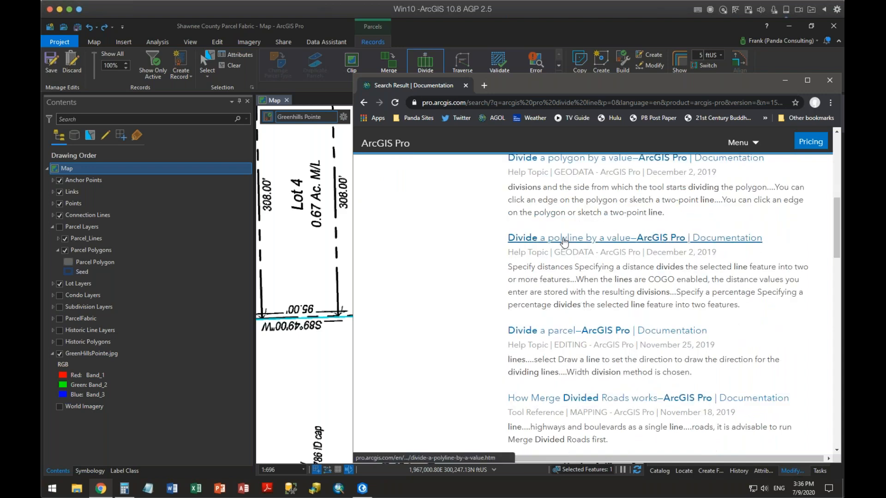
scroll(565, 244, "up", 4)
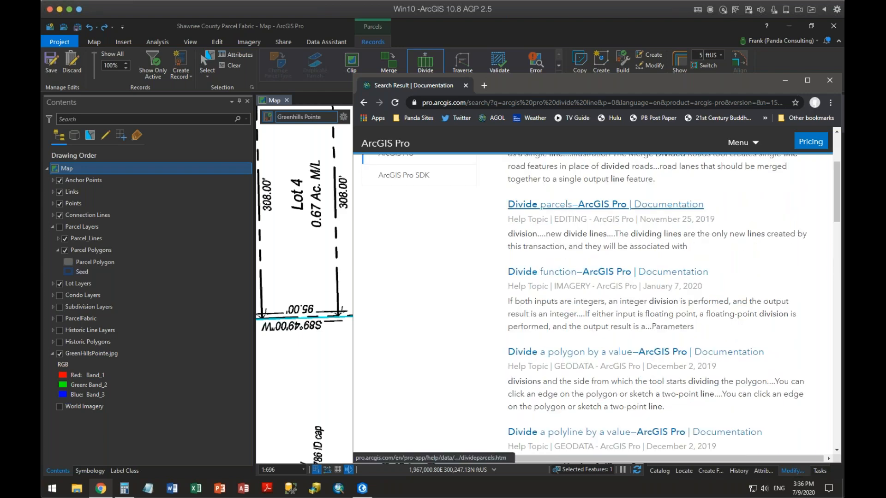
left_click(568, 206)
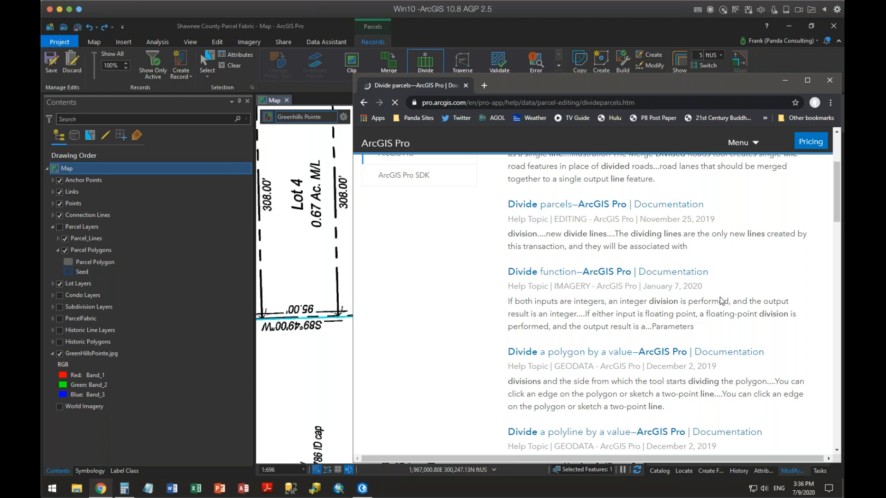
- Examine the "Divide parcels" help topic for divide methods, the record-driven workflow and how parcel features are updated
scroll(653, 317, "down", 5)
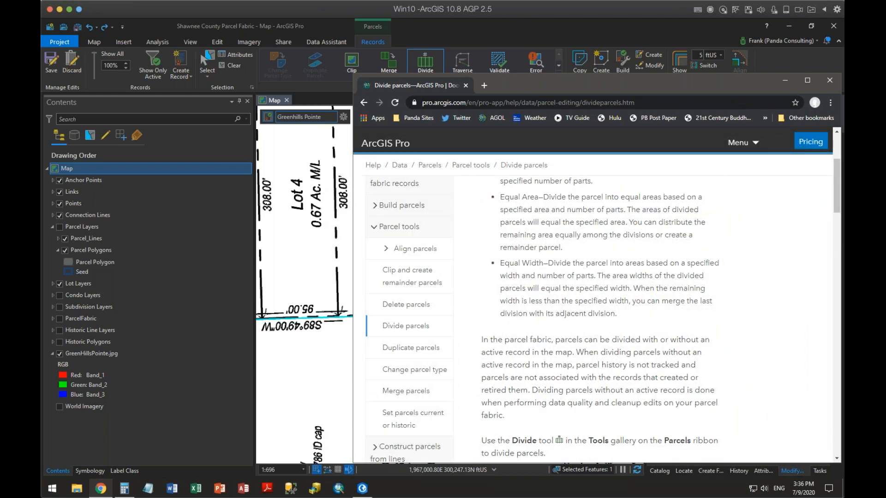
scroll(620, 316, "down", 2)
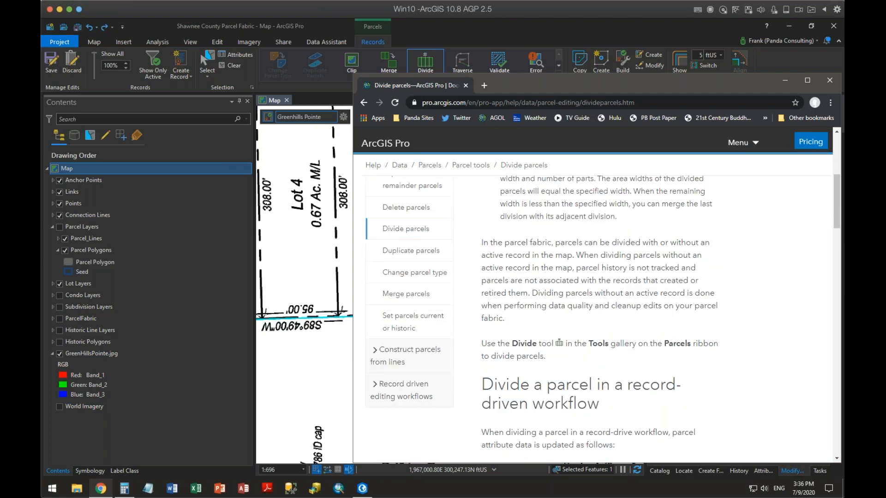
scroll(600, 319, "down", 2)
scroll(600, 319, "up", 1)
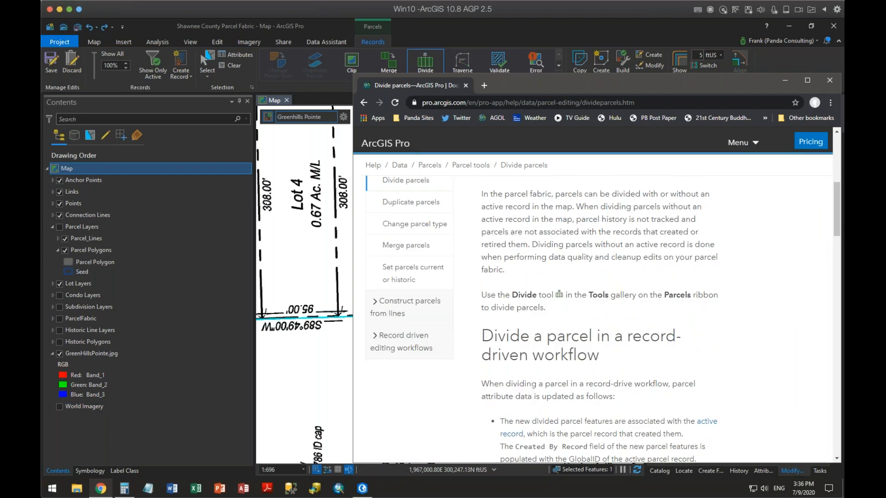
scroll(619, 318, "down", 3)
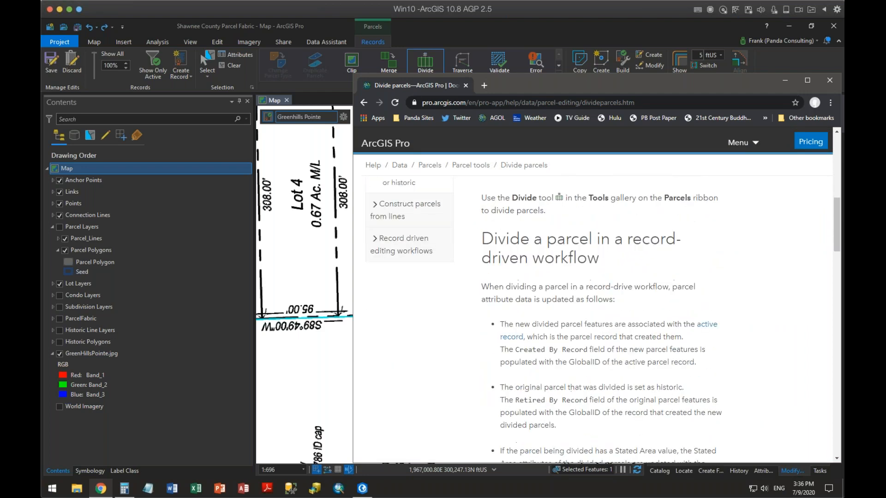
scroll(596, 304, "down", 7)
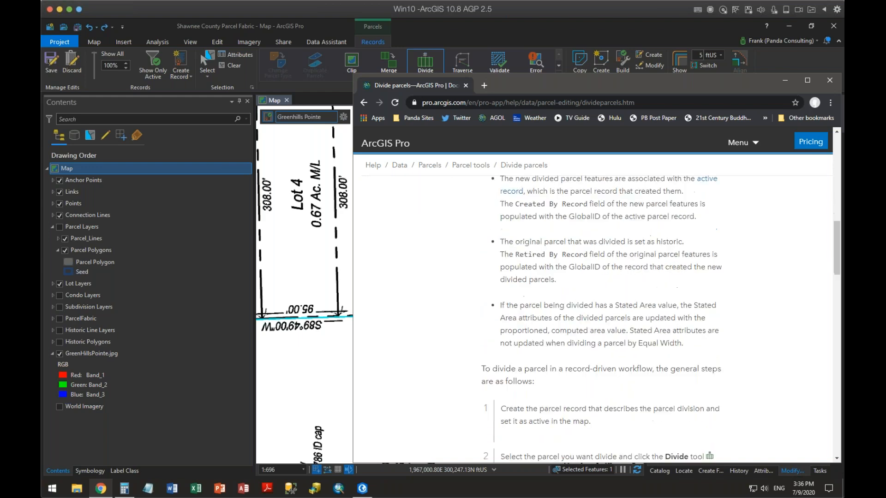
scroll(600, 315, "down", 2)
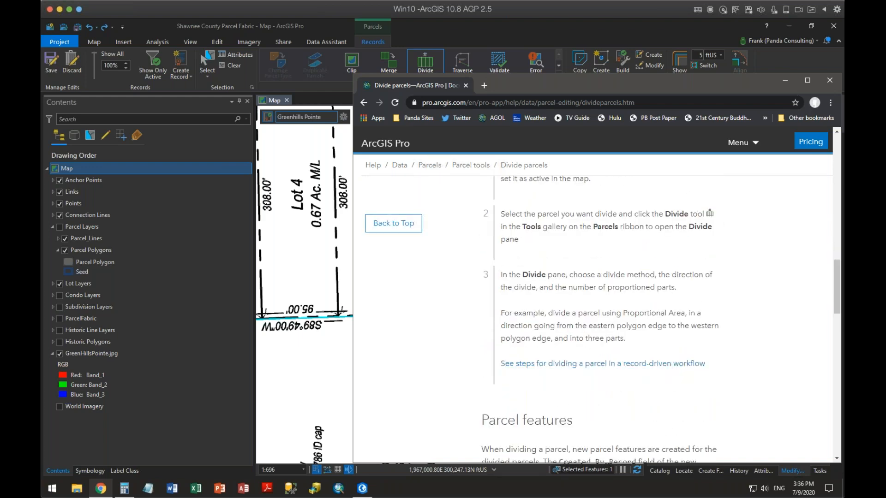
scroll(600, 316, "down", 8)
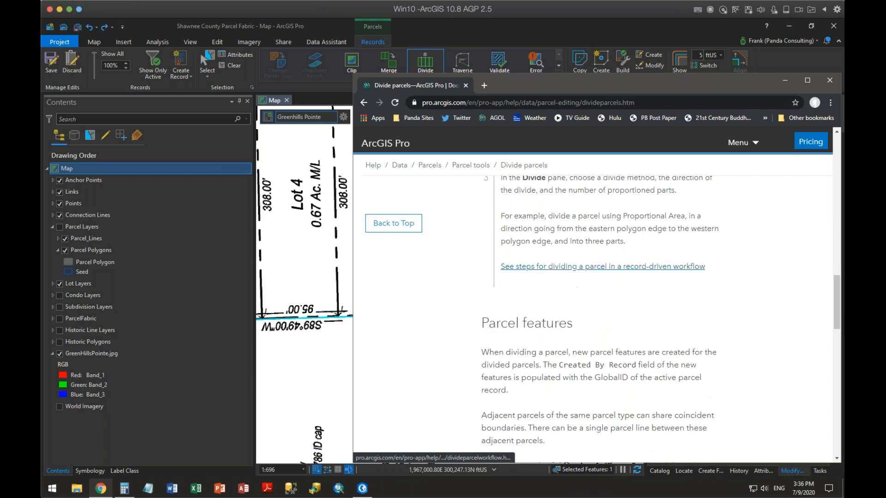
scroll(596, 314, "down", 7)
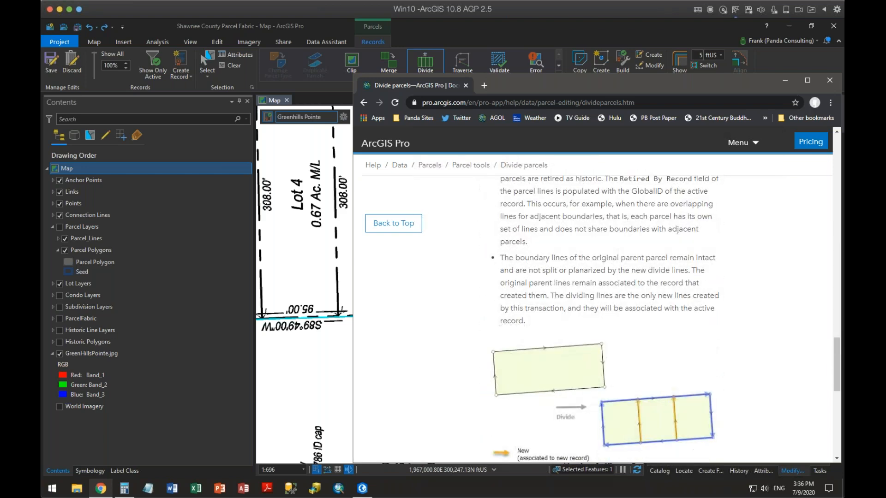
scroll(596, 313, "up", 4)
scroll(600, 300, "up", 3)
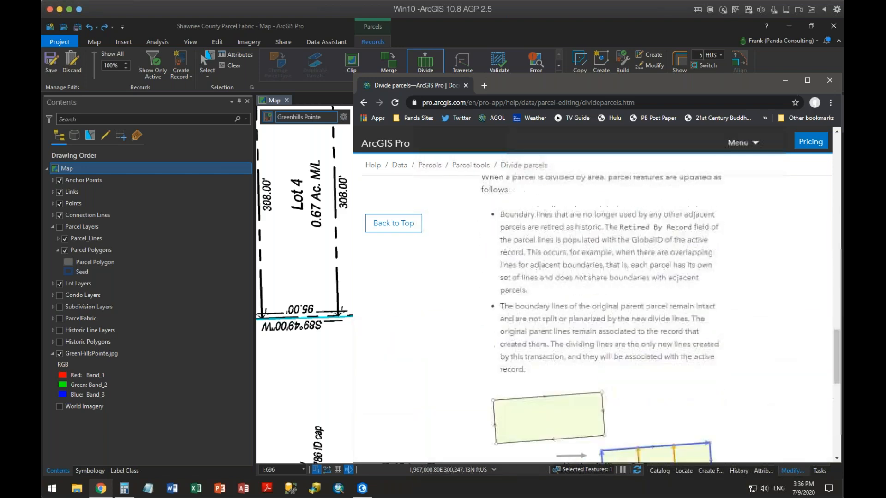
scroll(600, 314, "up", 3)
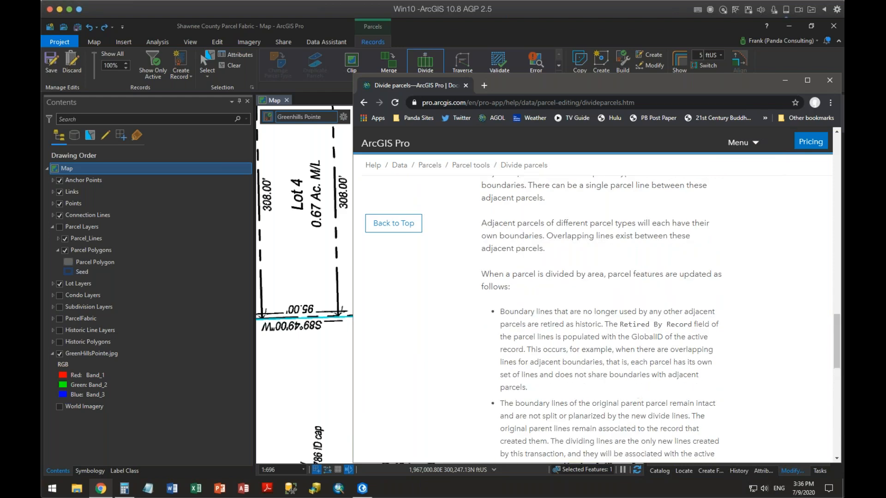
scroll(620, 313, "up", 2)
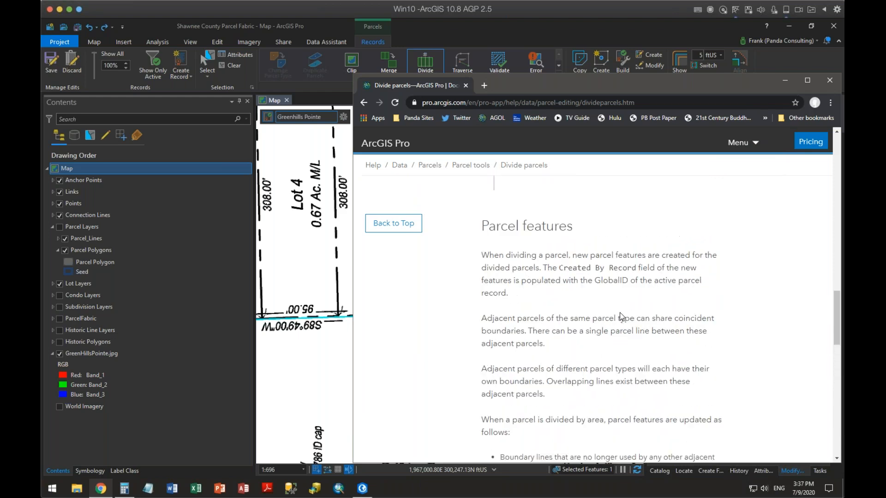
scroll(619, 312, "up", 1)
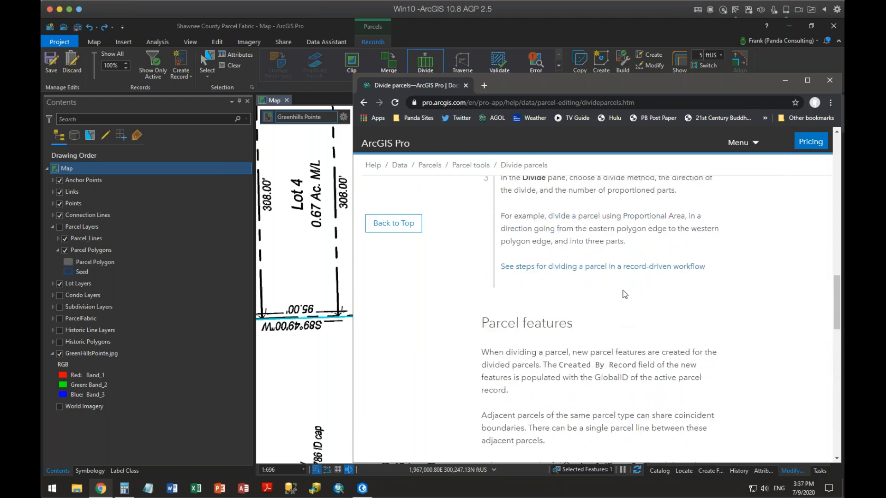
- Examine the "Divide a parcel" record-driven workflow help topic for divide method, direction and value settings, and return to ArcGIS Pro
left_click(629, 268)
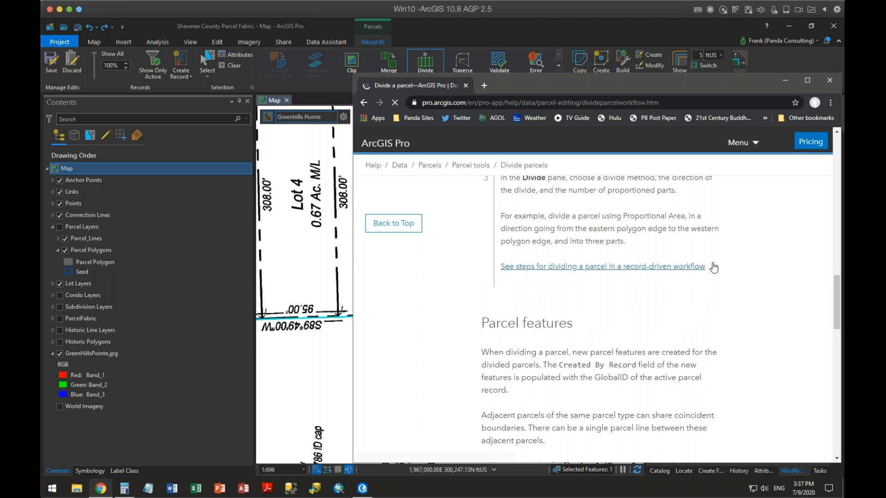
scroll(714, 268, "down", 4)
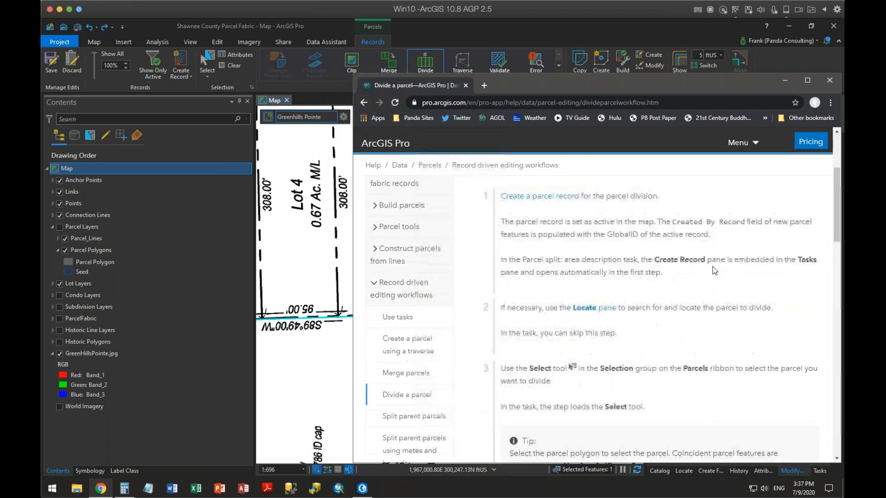
scroll(713, 267, "down", 2)
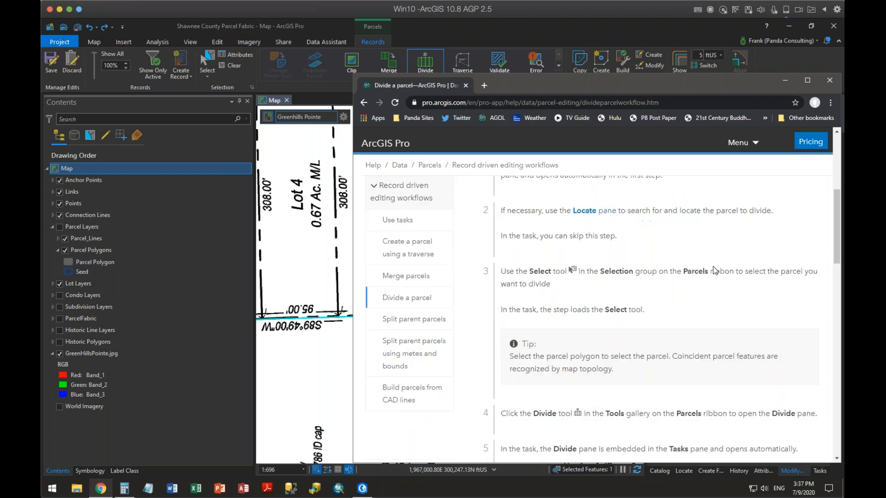
scroll(713, 270, "down", 2)
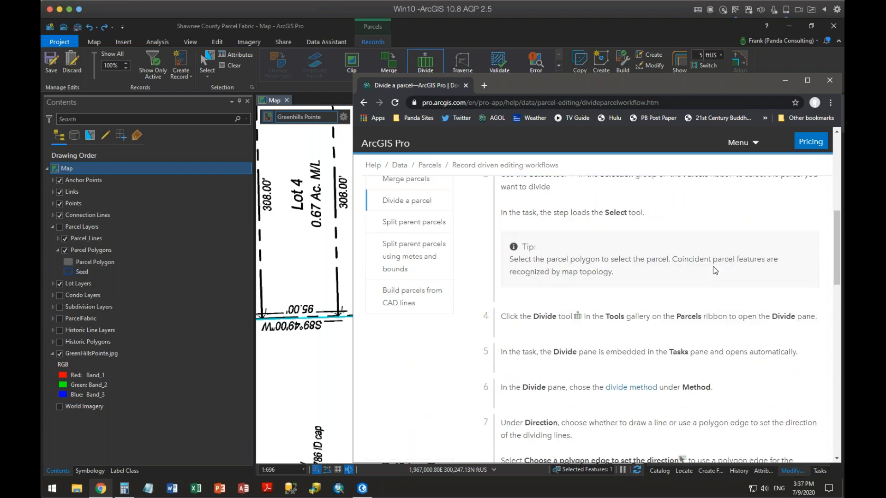
scroll(713, 271, "down", 1)
scroll(714, 270, "down", 1)
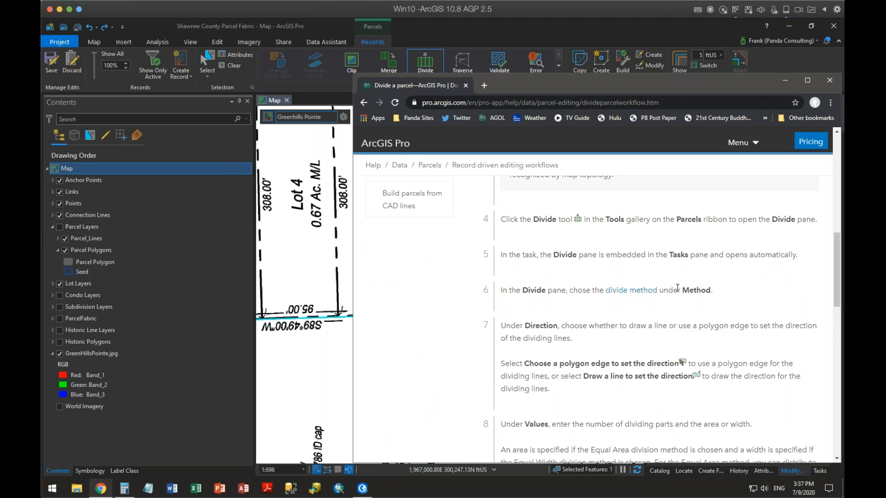
scroll(671, 292, "down", 2)
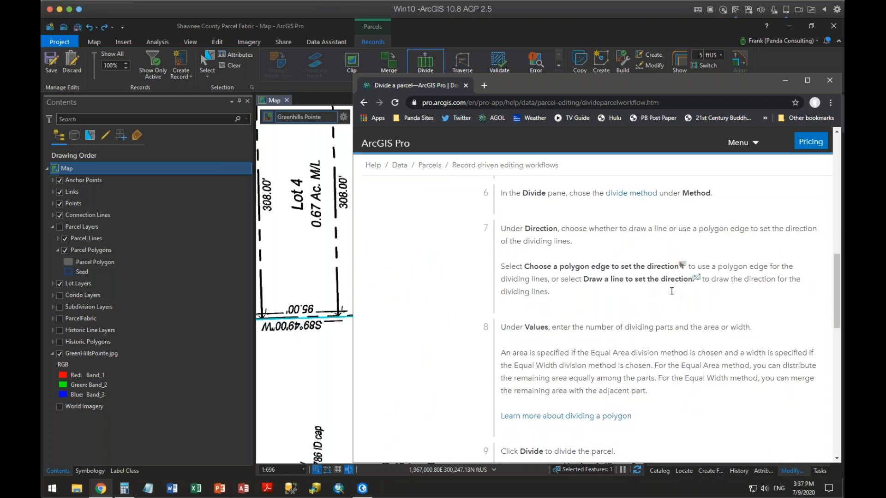
scroll(671, 292, "down", 1)
scroll(672, 292, "down", 4)
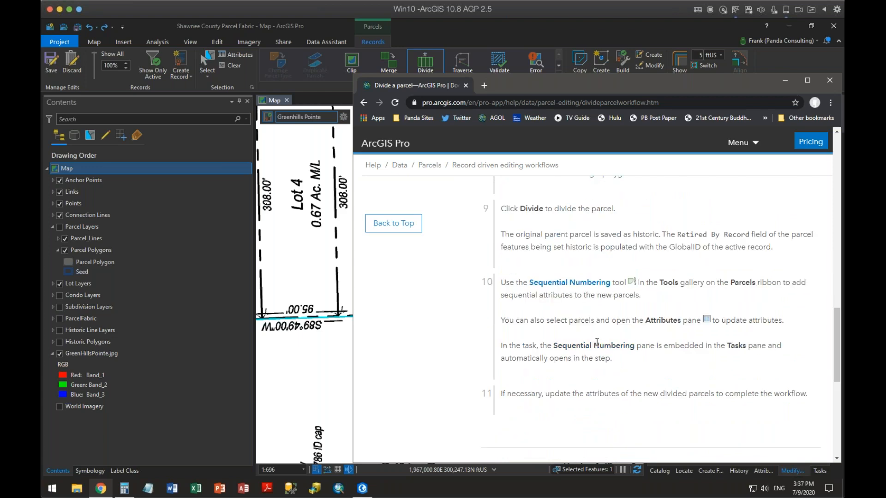
scroll(599, 337, "down", 4)
scroll(599, 337, "up", 9)
scroll(599, 336, "up", 15)
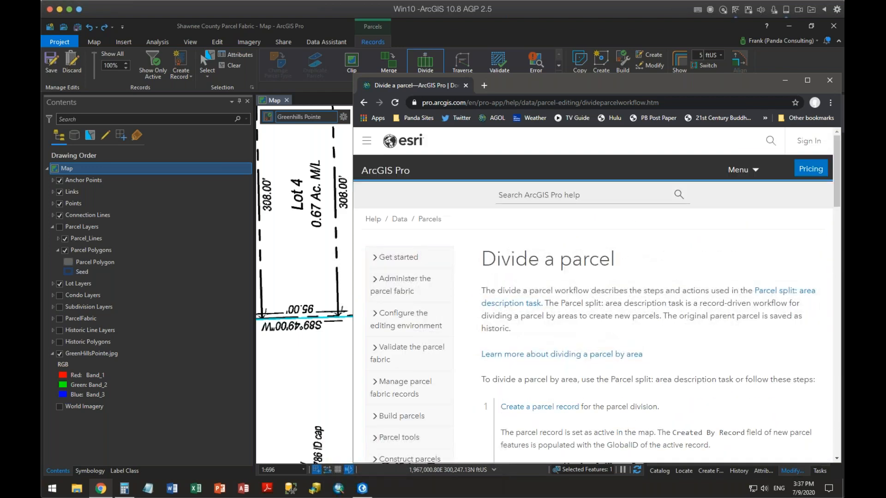
left_click(829, 83)
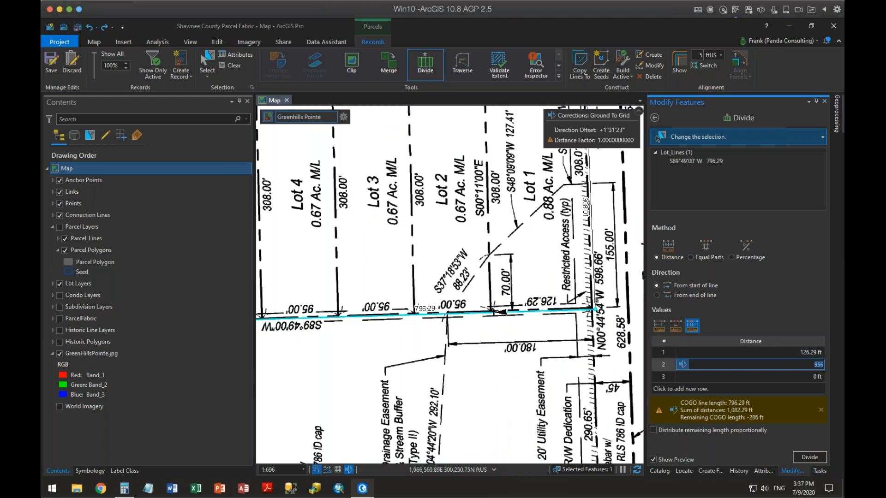
- Redo the undone Divide Features action on the southern lot line and check one of the resulting 95 ft segments
left_click(112, 28)
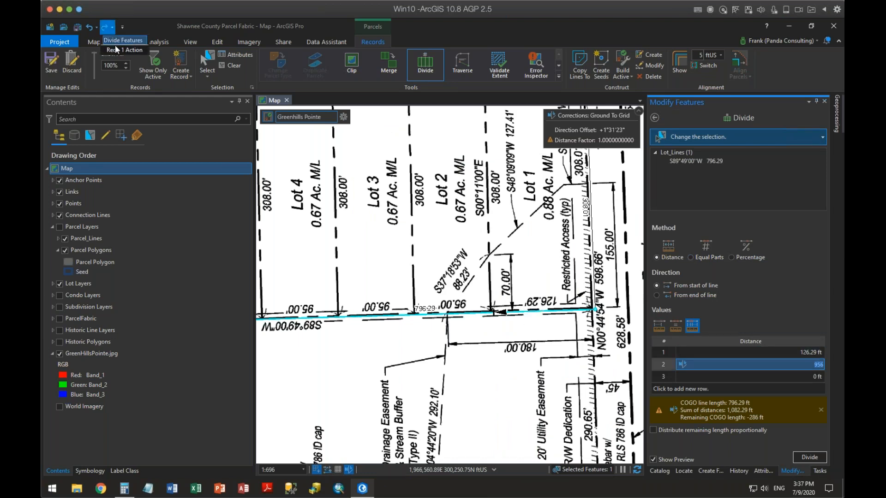
left_click(120, 40)
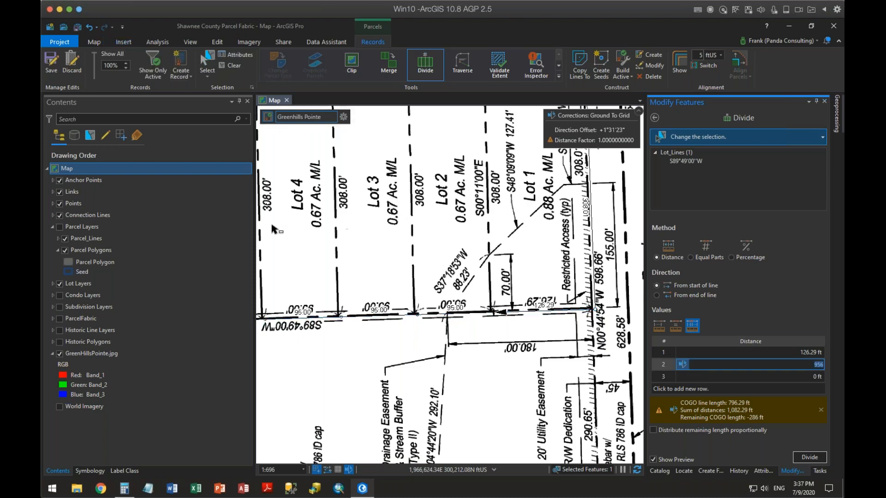
left_click(400, 327)
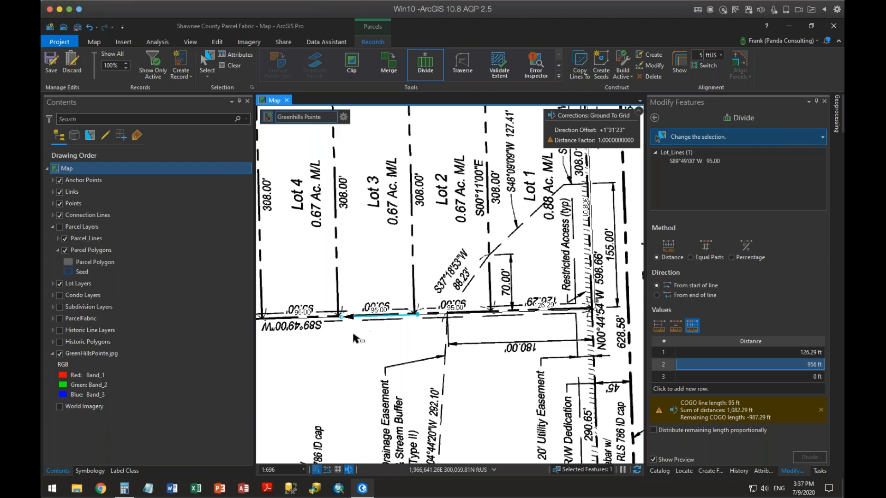
left_click(362, 348)
- Hide the GreenHillsPointe.jpg plat image so only the parcel lines and their labels show along the divided boundary
scroll(363, 347, "down", 2)
scroll(363, 350, "down", 2)
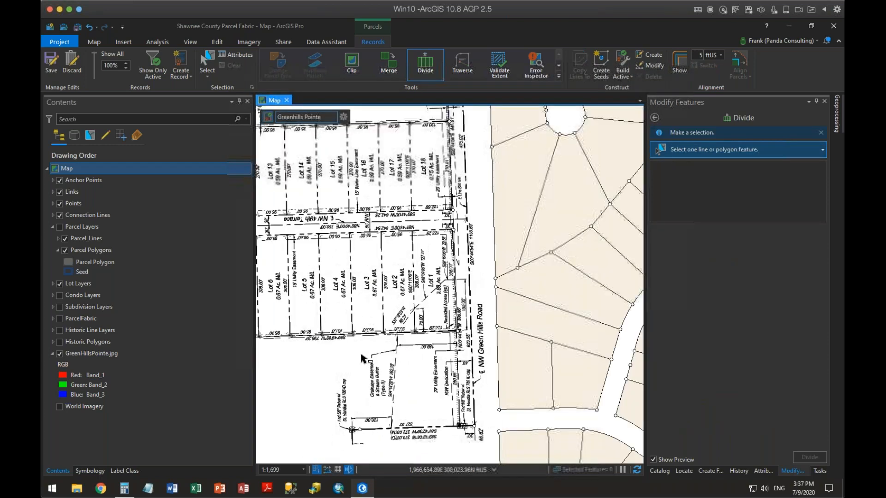
left_click_drag(362, 357, 506, 323)
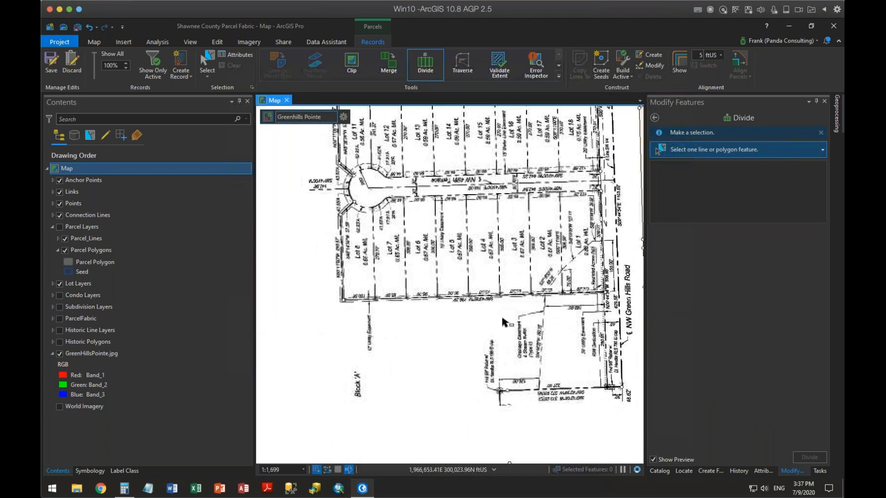
left_click(59, 353)
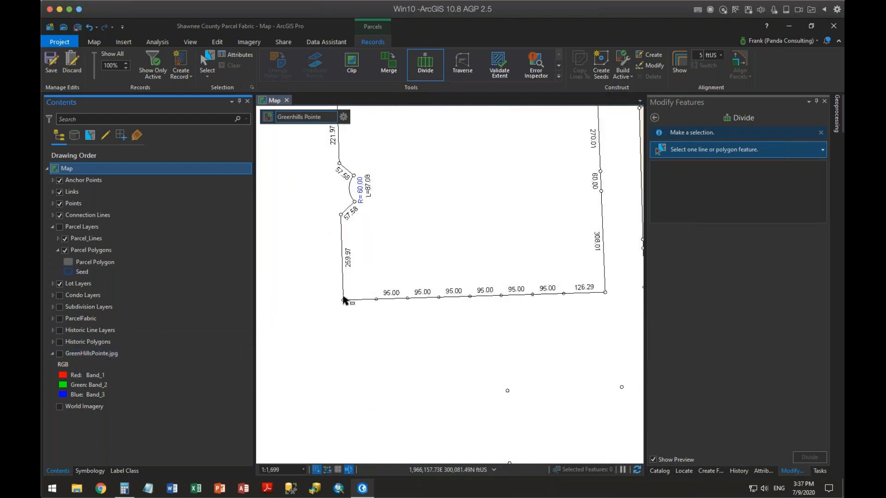
- Set the COGO distance of the unlabelled westernmost segment of the southern lot line to 100
scroll(346, 300, "up", 2)
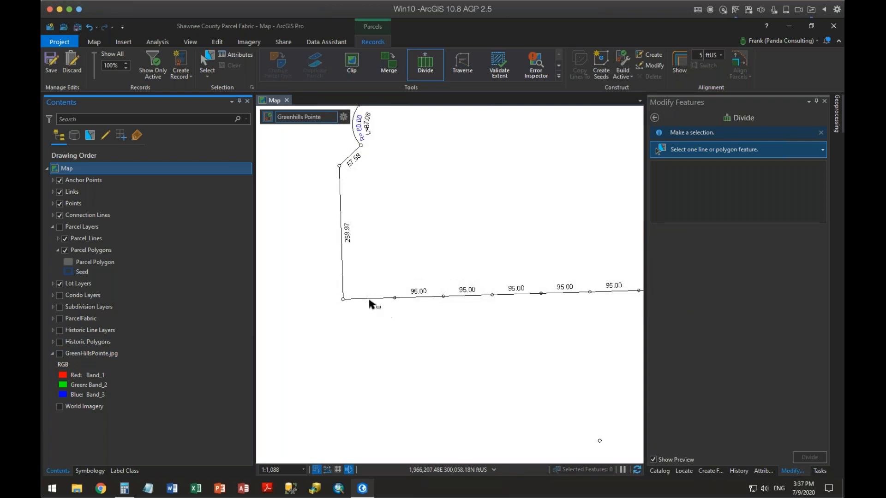
left_click_drag(368, 291, 375, 308)
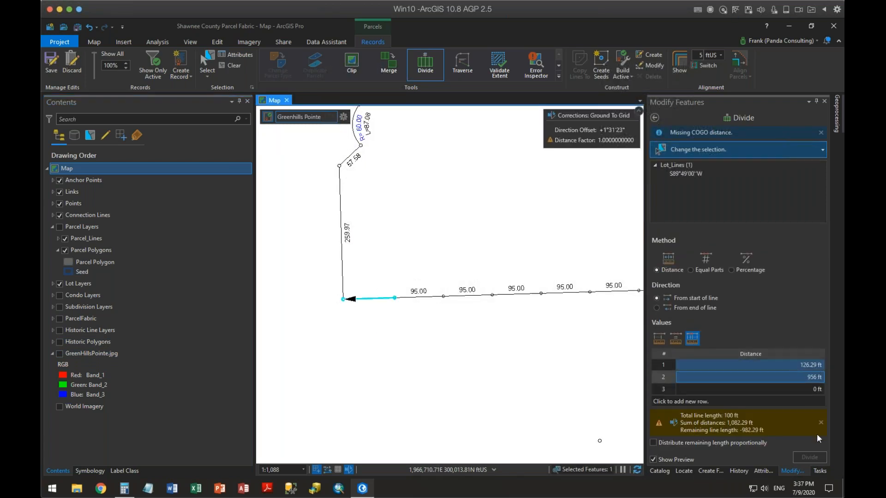
key("Escape")
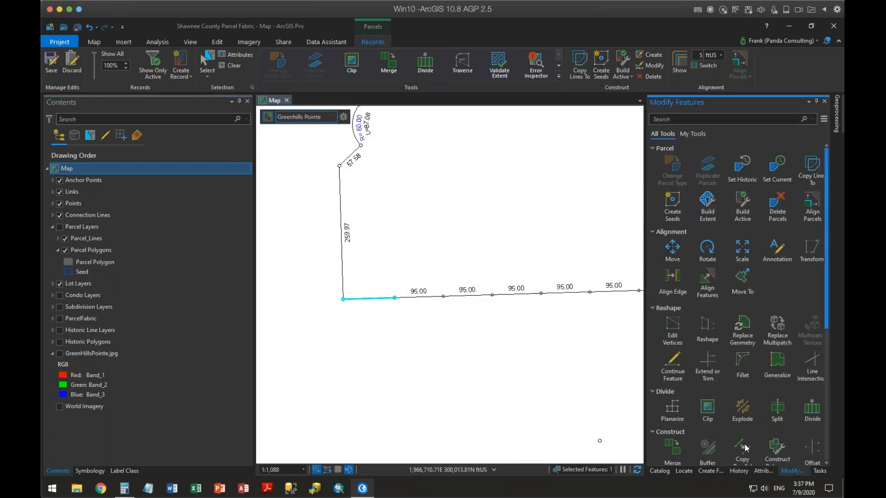
left_click(763, 471)
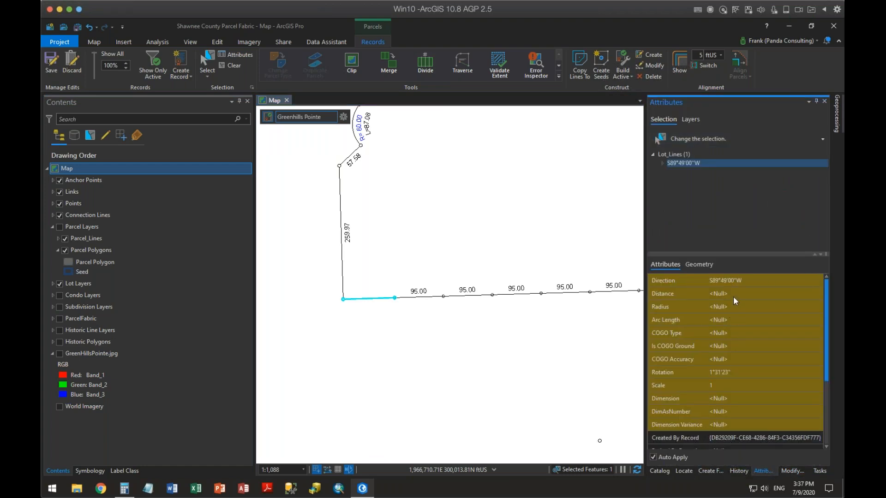
left_click(751, 297)
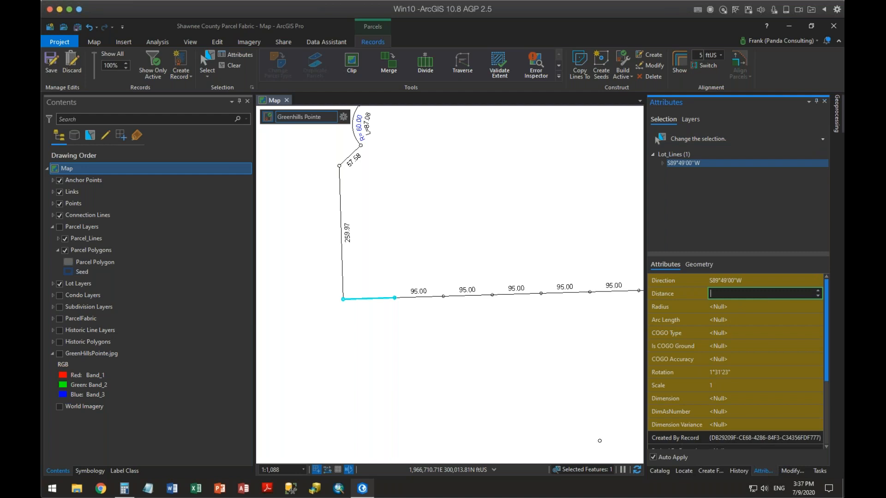
type("100")
key("Tab")
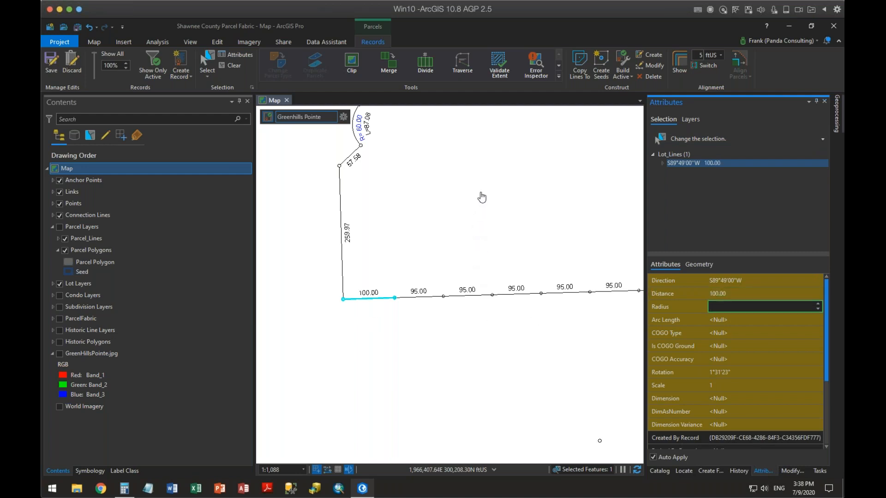
- Set the COGO distance of the unlabelled westernmost segment of the northern lot line to 100 and clear the selection
left_click_drag(480, 178, 471, 312)
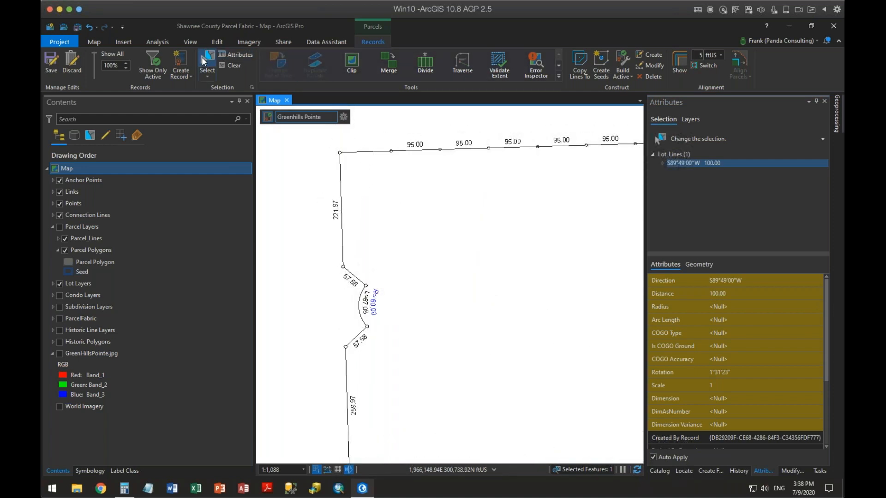
left_click(209, 61)
left_click(375, 166)
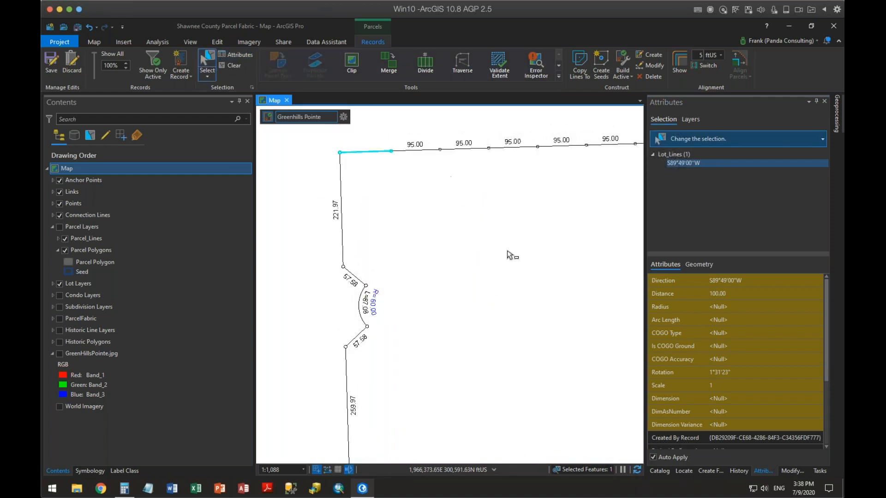
left_click(733, 294)
type("100")
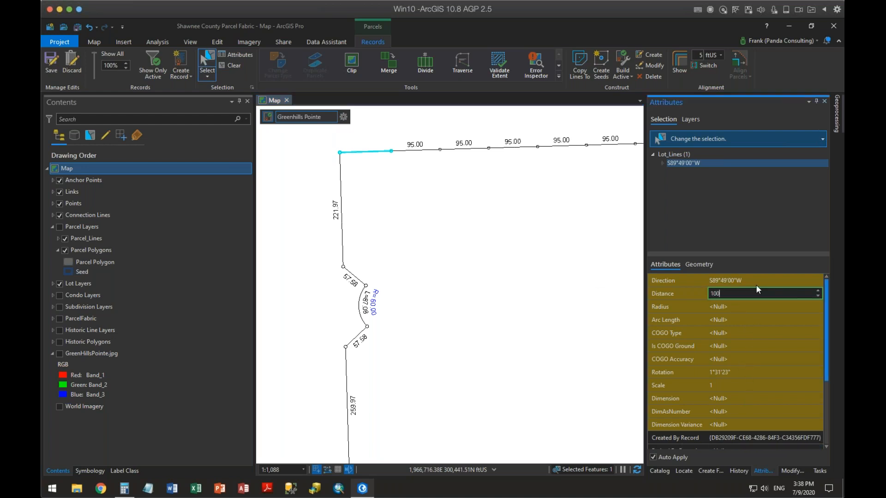
key("Tab")
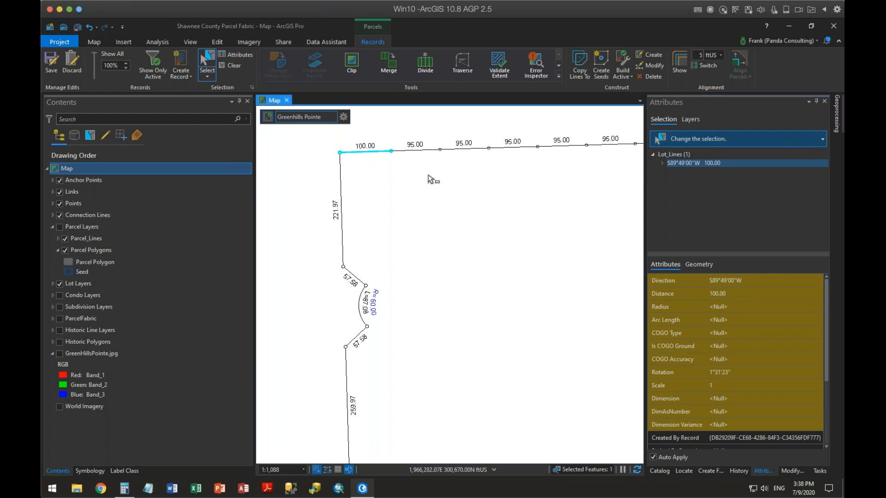
left_click(546, 244)
- Show the GreenHillsPointe.jpg plat image again beneath the complete Greenhills Pointe boundary
scroll(544, 246, "down", 2)
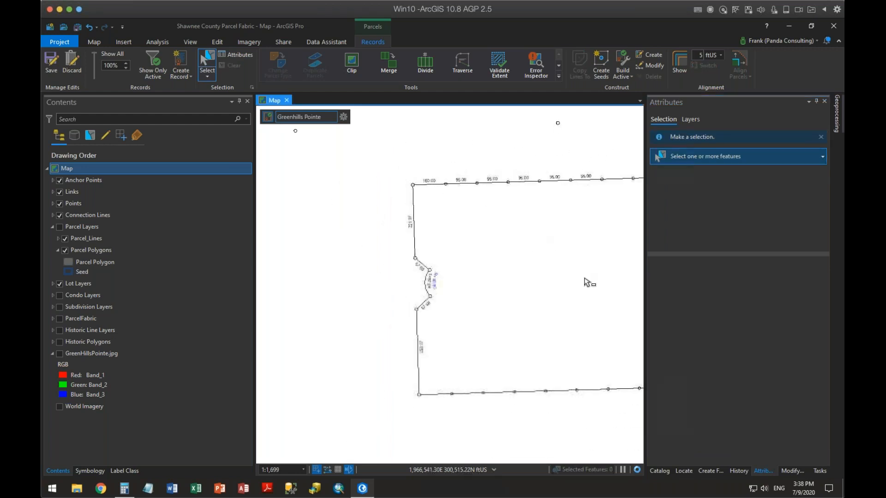
left_click_drag(586, 282, 530, 263)
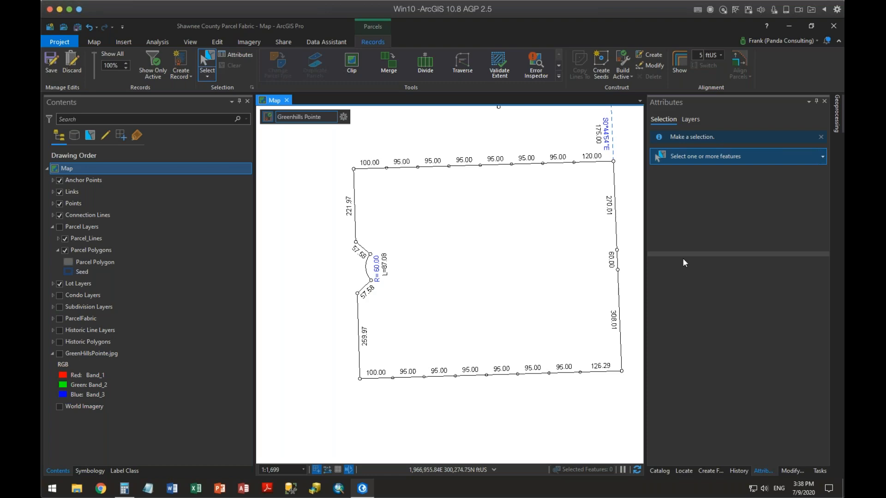
left_click(60, 354)
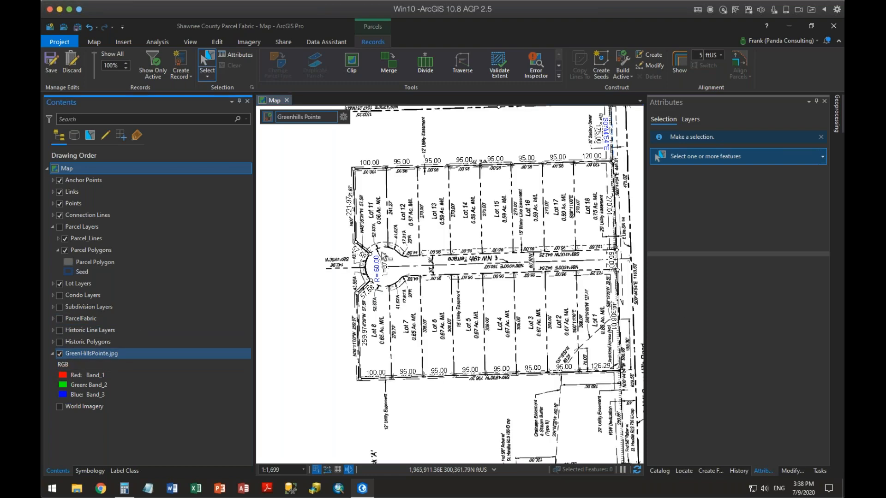
- Start a traverse on the Lot_Lines layer from the southeast corner of Lot 18 at the NW 49th Terrace right-of-way
scroll(588, 268, "up", 4)
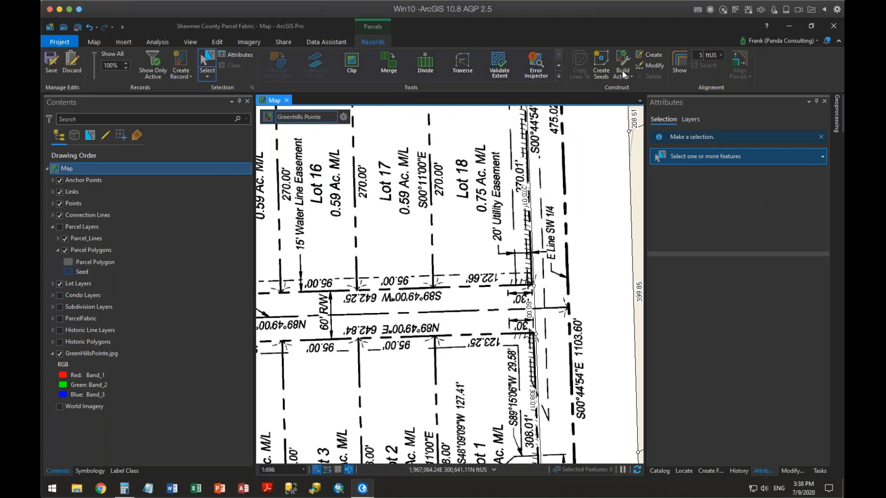
left_click(660, 64)
scroll(734, 341, "down", 3)
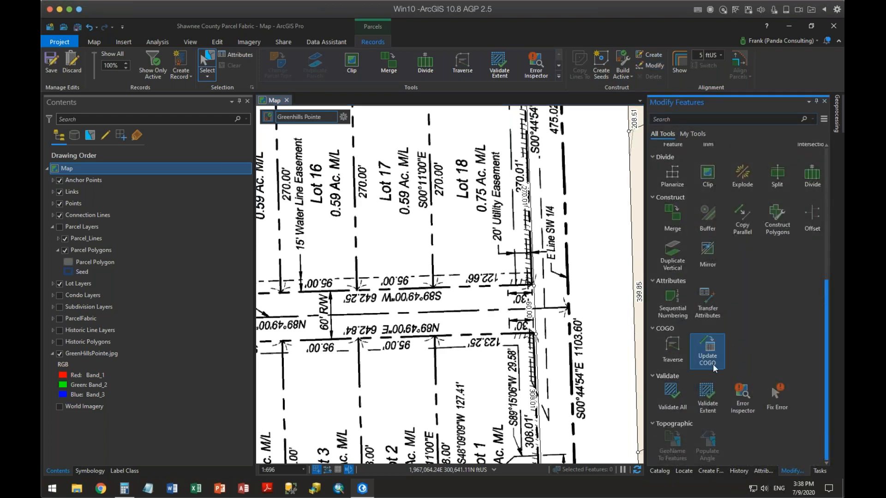
left_click(673, 348)
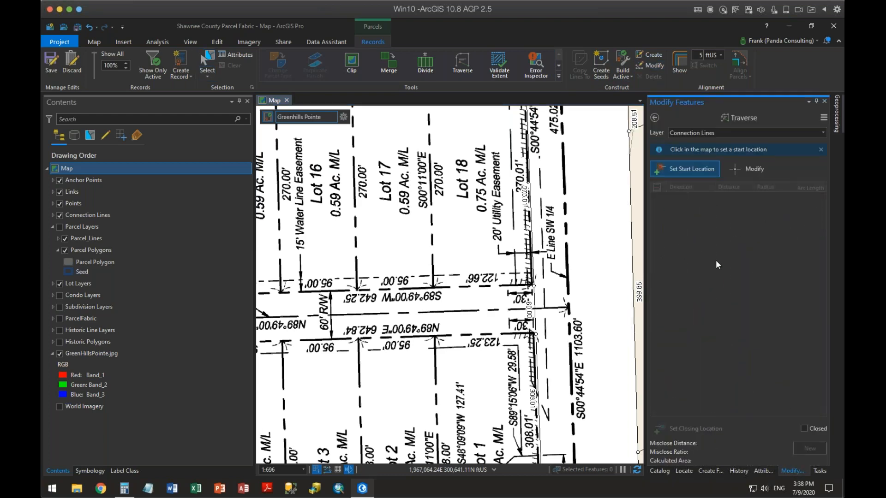
left_click(824, 132)
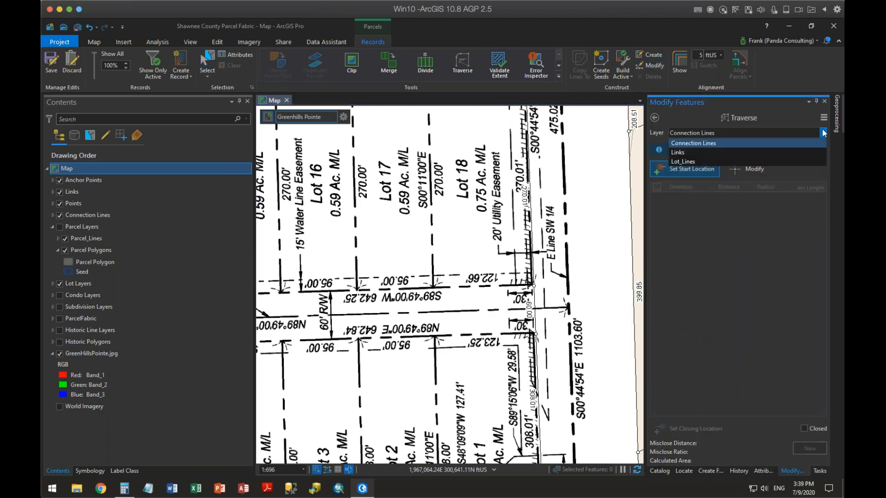
left_click(697, 160)
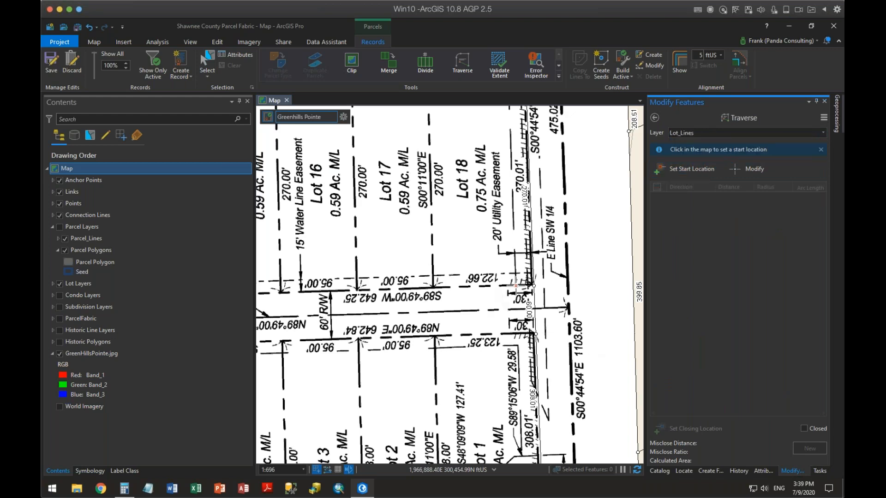
left_click(533, 286)
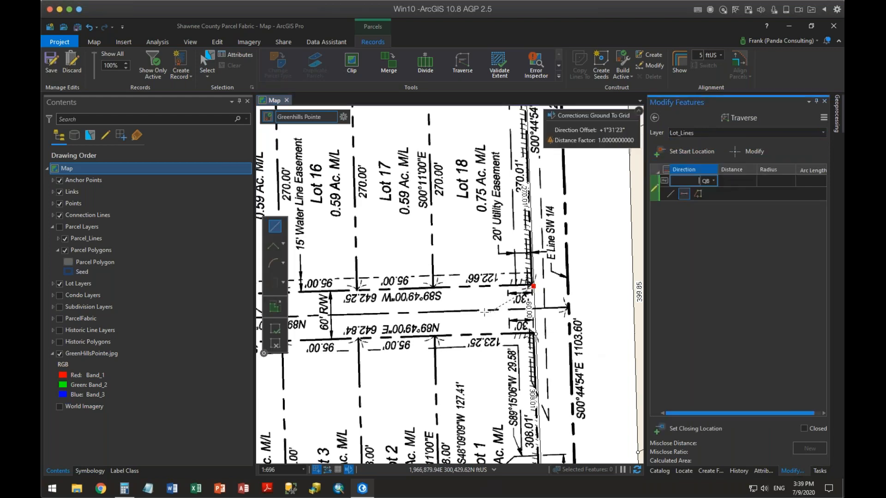
scroll(481, 313, "down", 2)
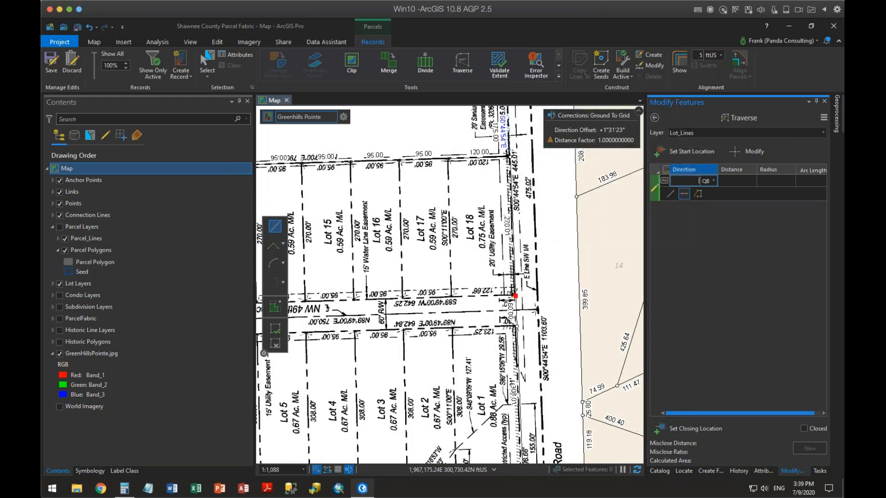
key("Tab")
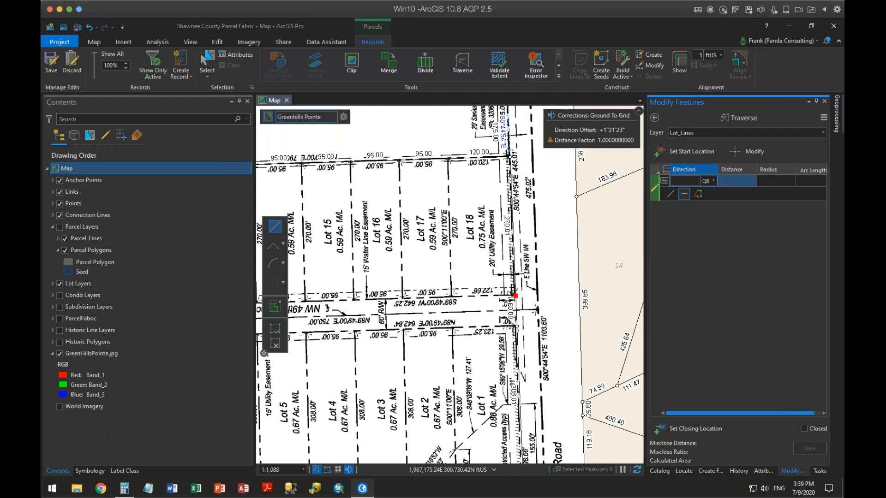
type("49.")
key("BackSpace")
key("BackSpace")
key("BackSpace")
type("89.14900")
key("Delete")
key("Tab")
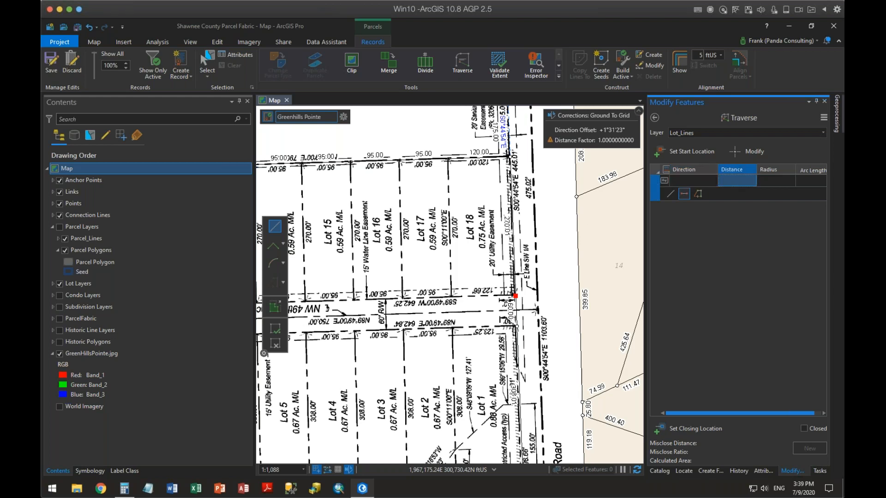
- Add the first traverse course along Lot 18's right-of-way frontage with direction S89°49'00"W and distance 122.66 ft
left_click(715, 183)
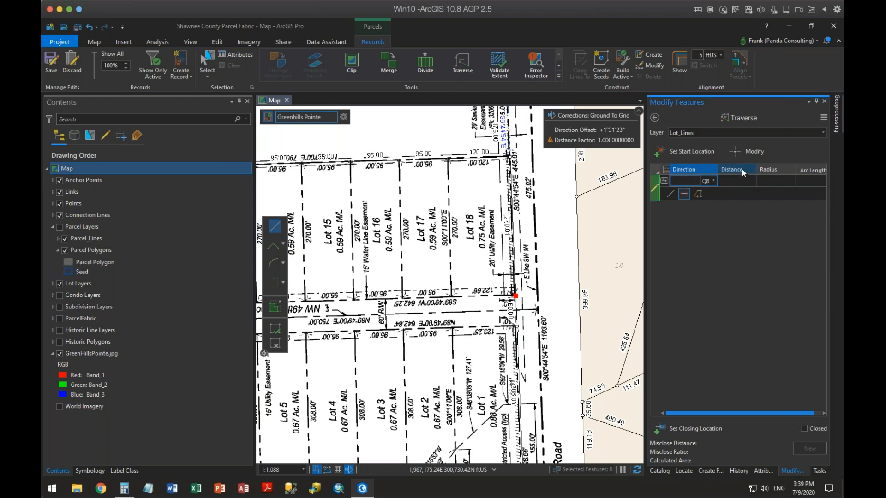
type("89.4900-3")
key("Tab")
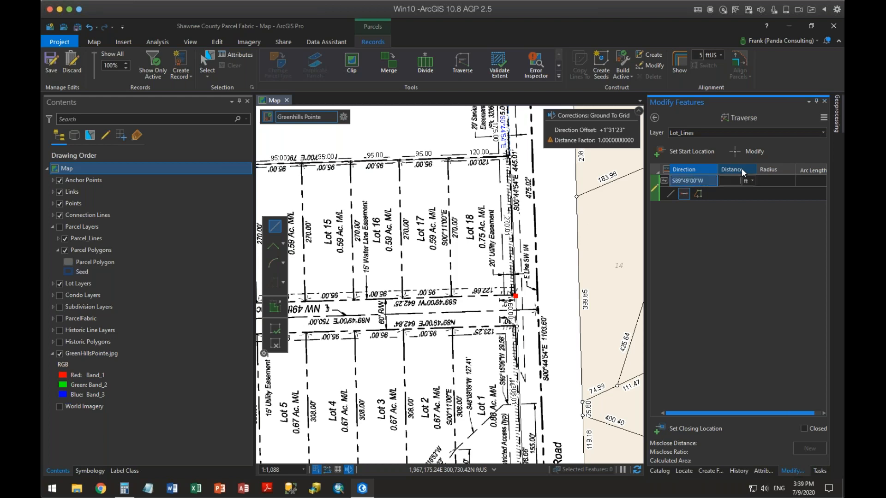
type("122.66")
key("Return")
- Add five more straight traverse courses westward at S89°49'00"W, each 95 ft long, along the Lot 17 to Lot 13 frontages
key("Tab")
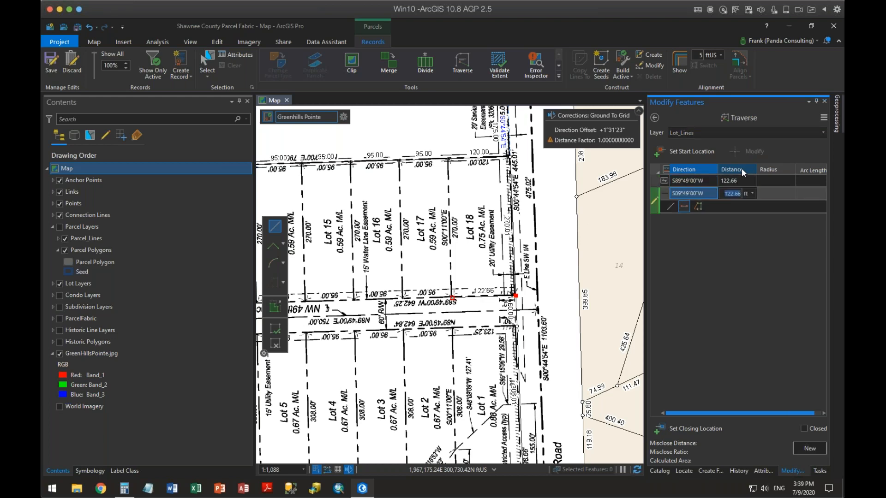
type("95")
key("Return")
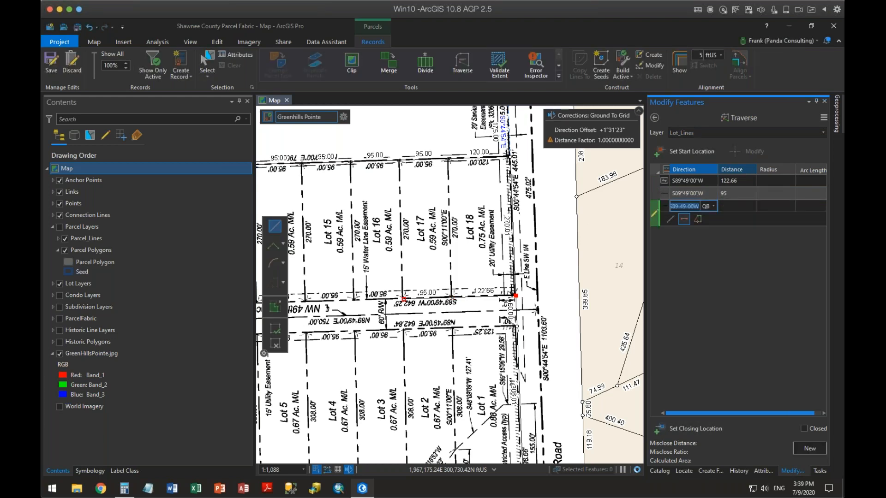
key("Tab")
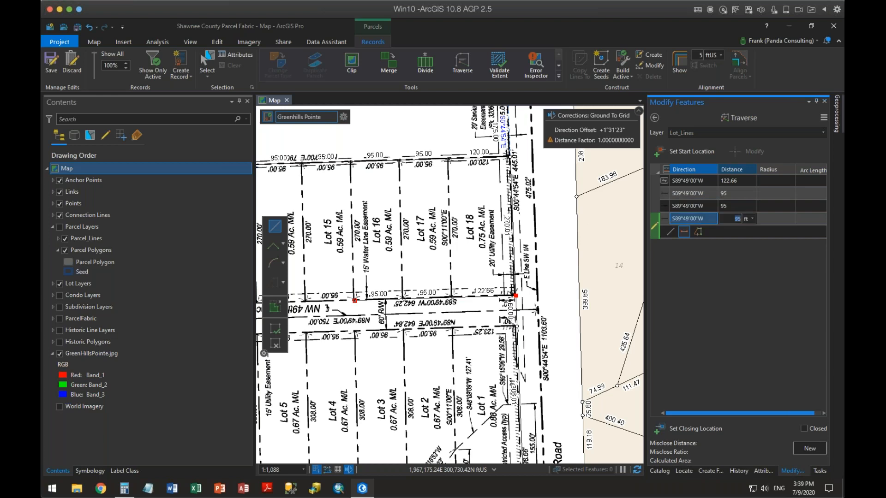
key("Return")
key("Tab")
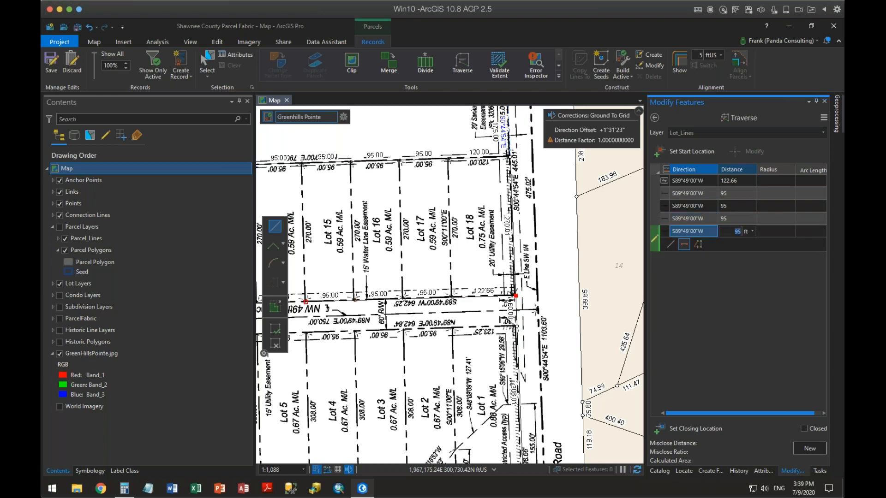
key("Return")
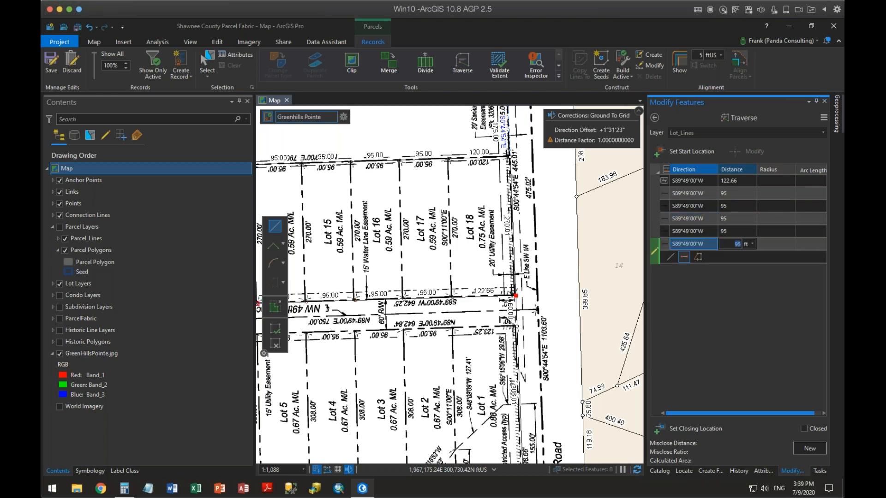
key("Return")
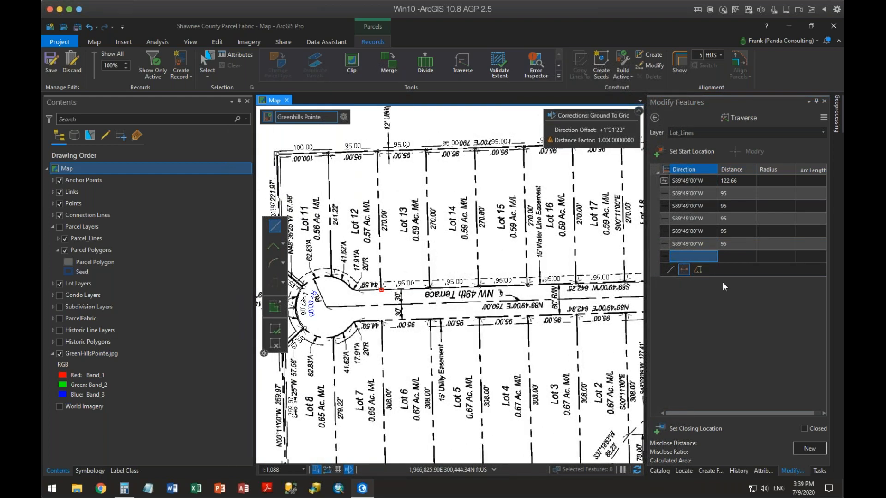
- Add a 44.58 ft course at S89°49'00"W along Lot 12's frontage to the start of the cul-de-sac curve
left_click(720, 257)
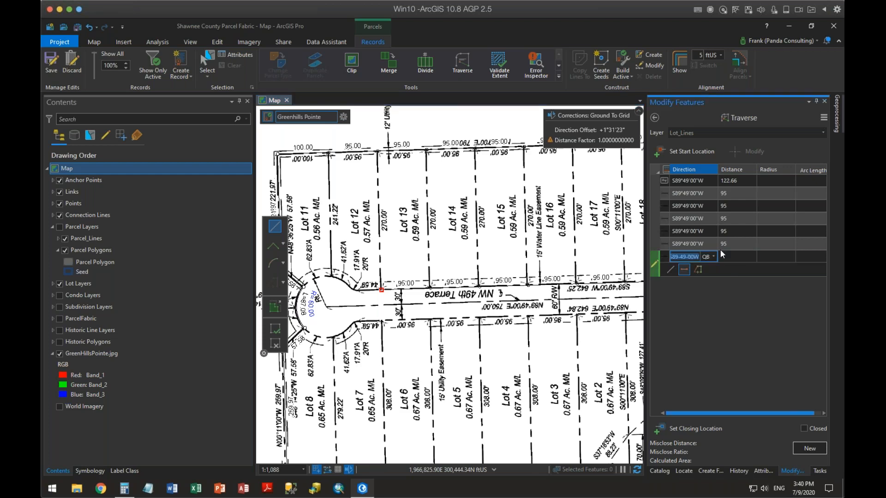
key("Tab")
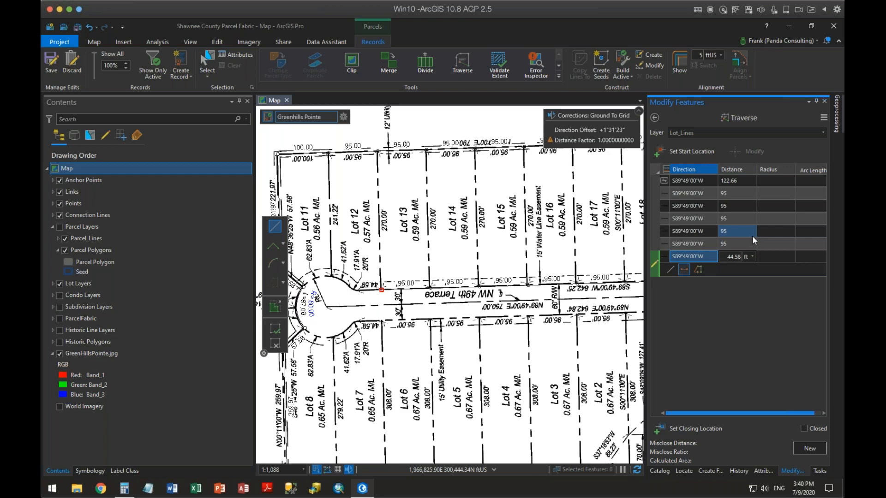
key("Return")
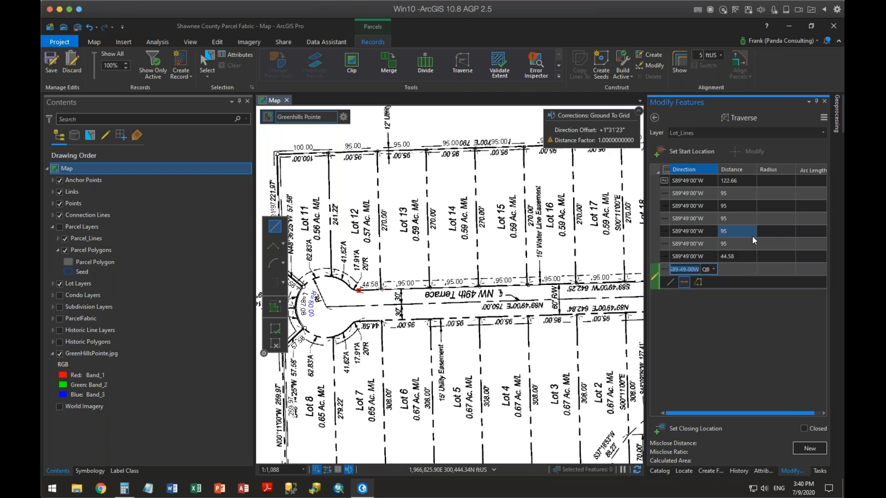
- Add the cul-de-sac entry curve with tangent bearing S89°49'00"W, radius 20 ft and arc length 17.91 ft
left_click_drag(351, 312, 411, 288)
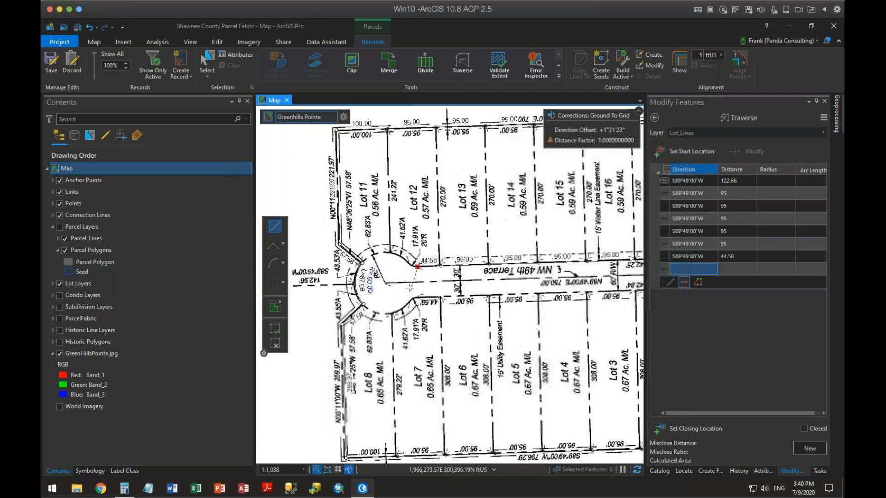
scroll(410, 288, "up", 5)
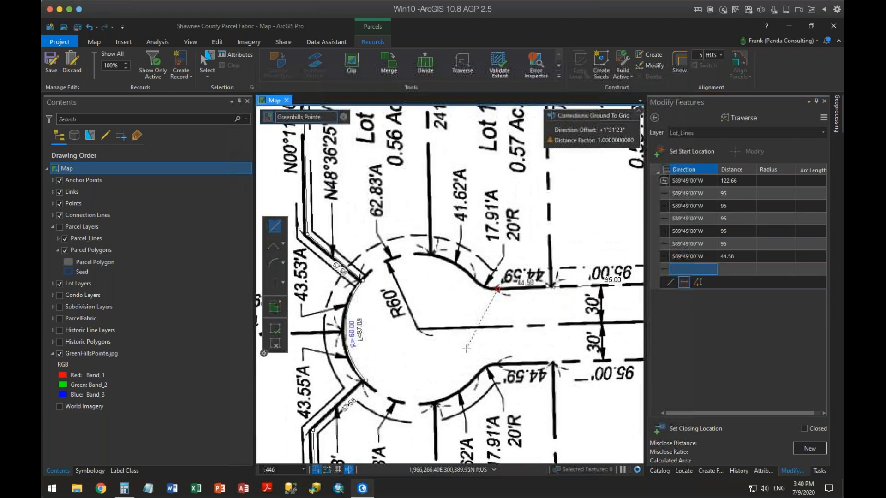
scroll(466, 350, "down", 2)
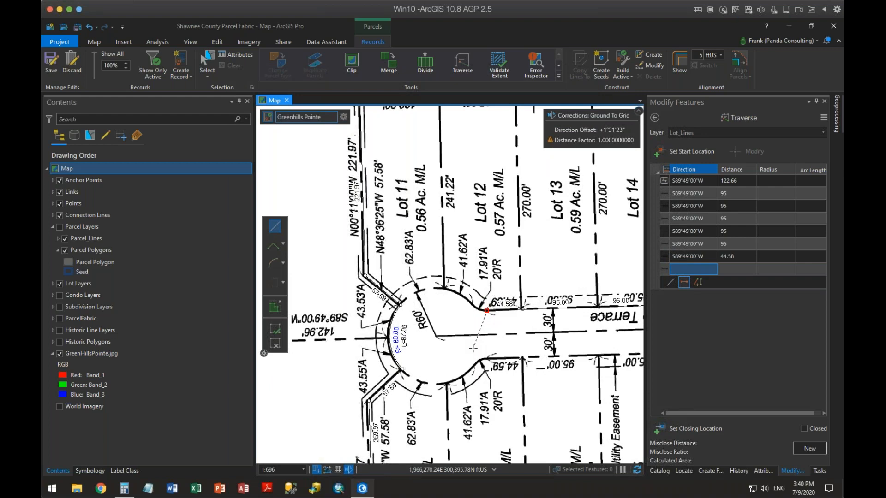
left_click(694, 269)
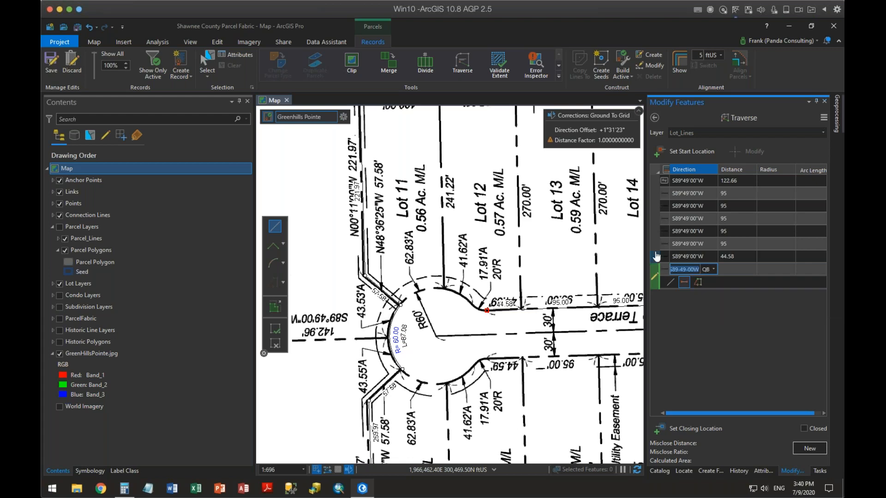
left_click(721, 256)
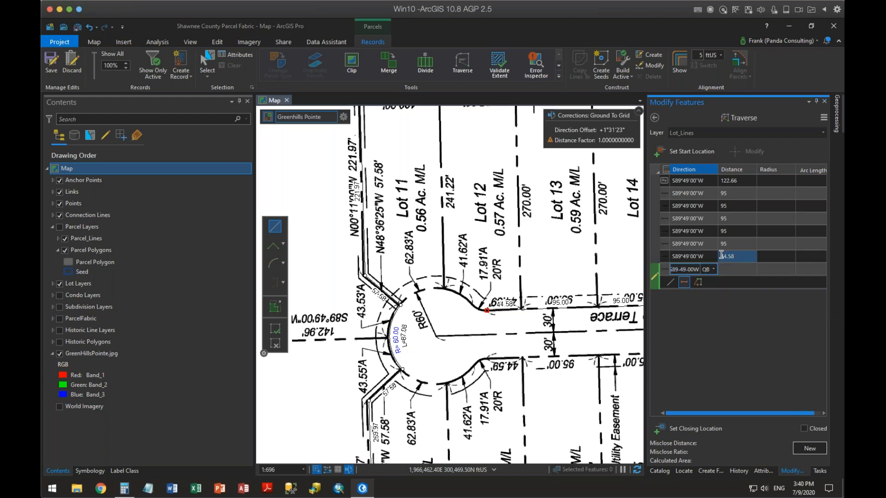
type("tb")
key("Tab")
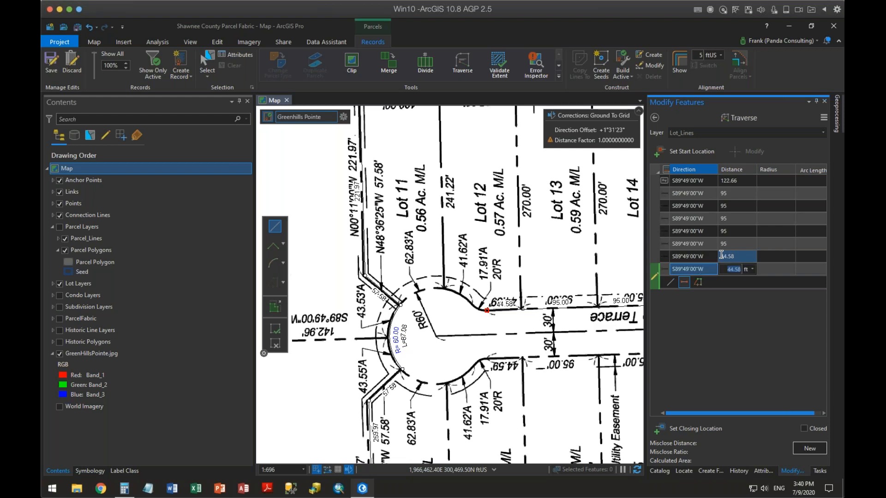
type("0")
key("Tab")
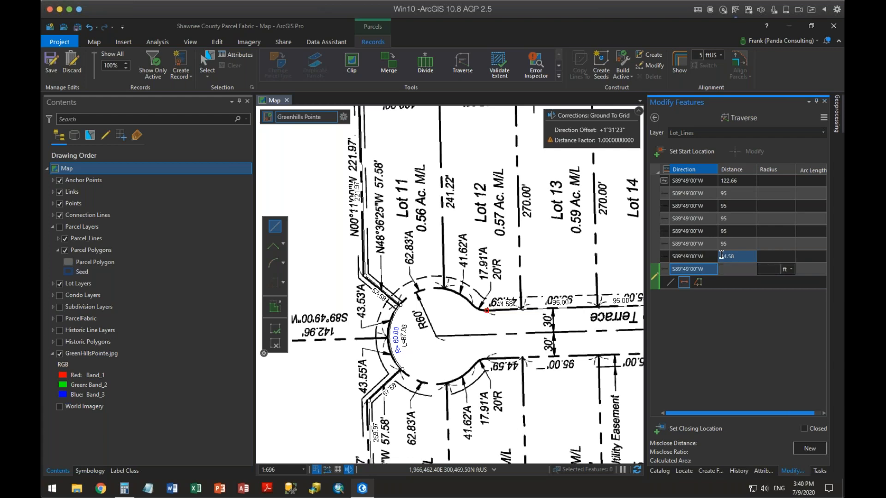
type("20")
key("Tab")
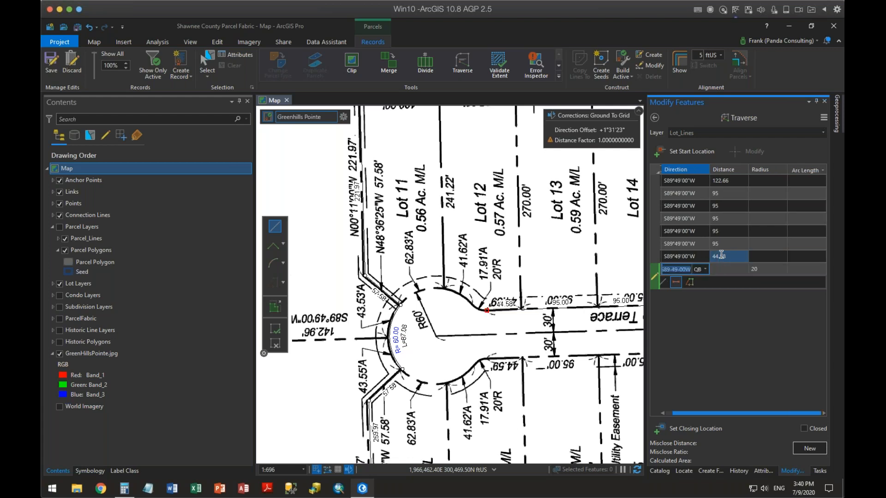
left_click(807, 272)
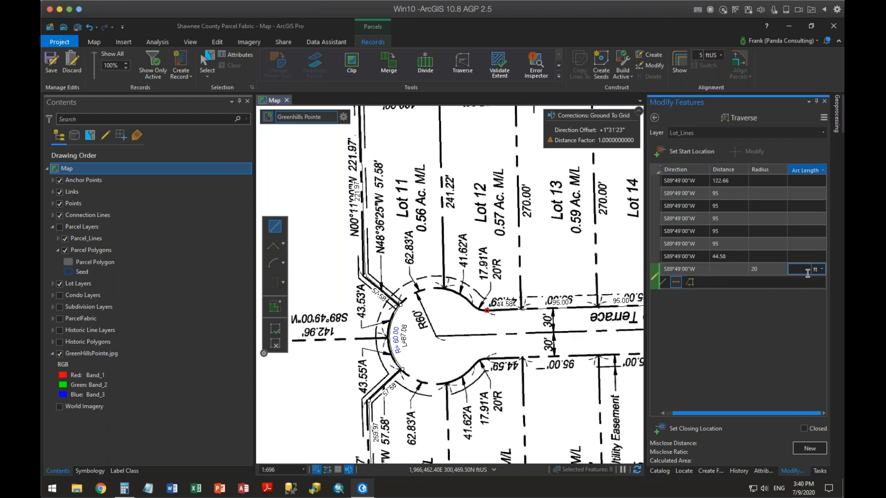
type("17.91")
key("Return")
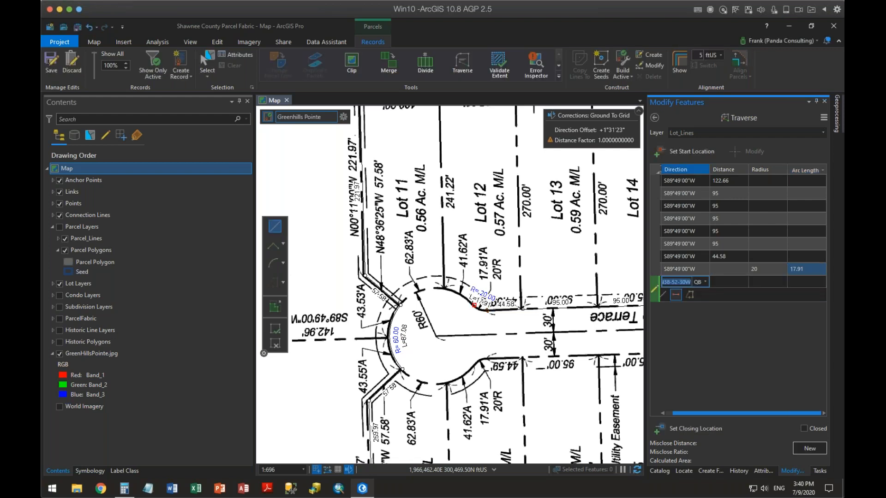
- Add the reverse curve along Lot 12's cul-de-sac frontage on the previous tangent bearing, with radius -60 ft and arc length 41.62 ft
left_click(691, 282)
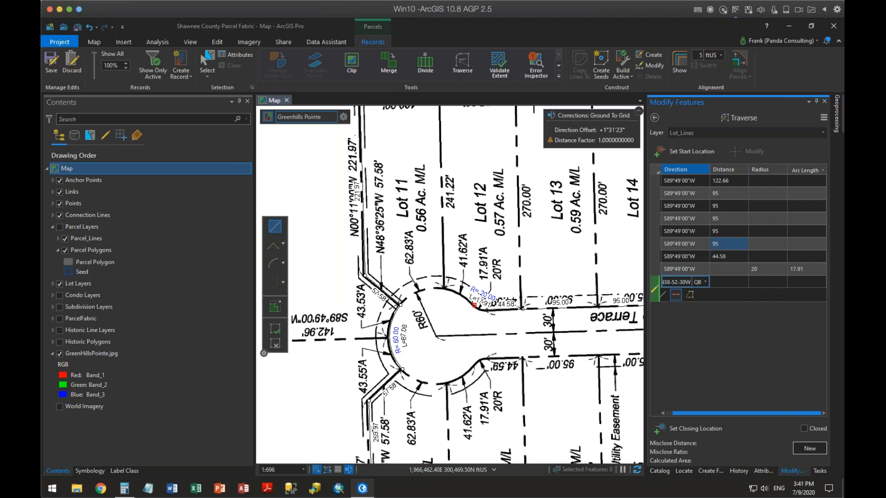
type("tb")
key("Tab")
key("Tab")
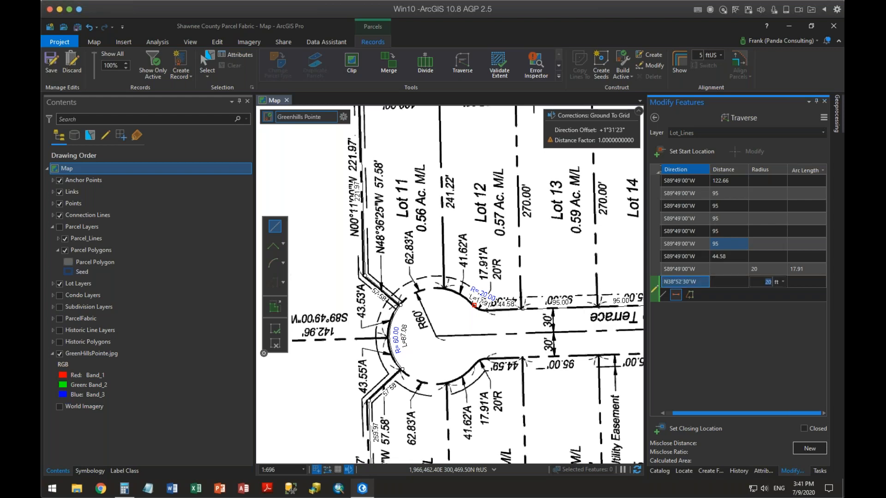
type("-60")
key("Tab")
type("41.62")
key("Return")
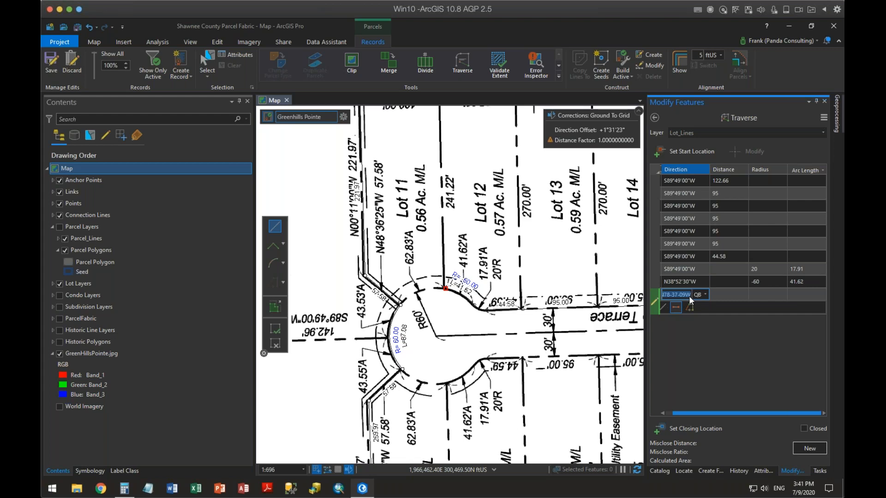
- Continue the cul-de-sac along Lot 11 with a curve on the previous tangent bearing, radius -60 ft and arc length 62.83 ft
key("BackSpace")
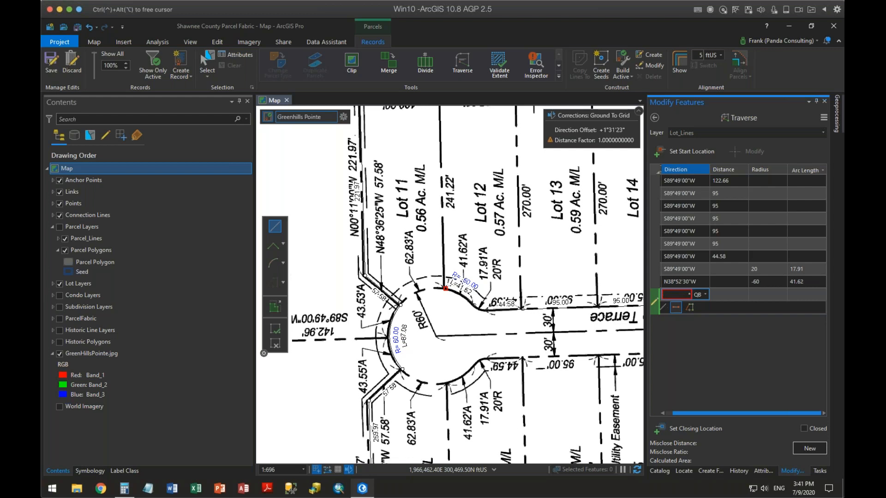
key("Tab")
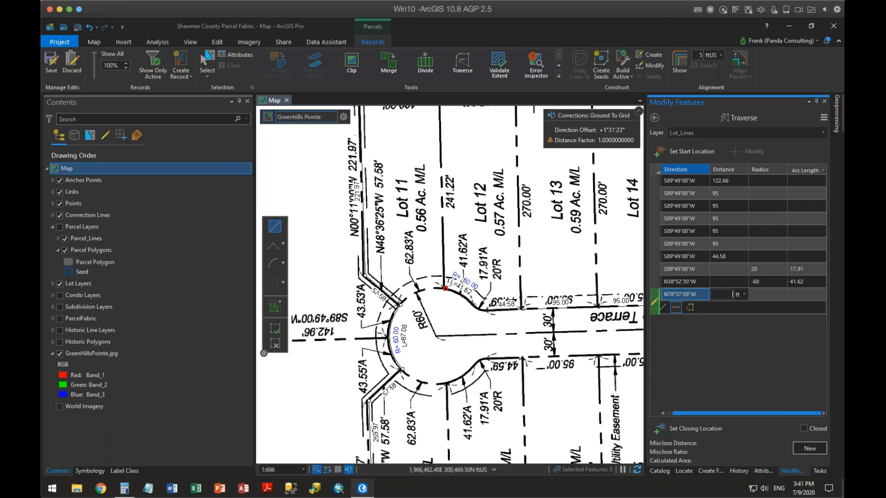
key("Tab")
key("Tab")
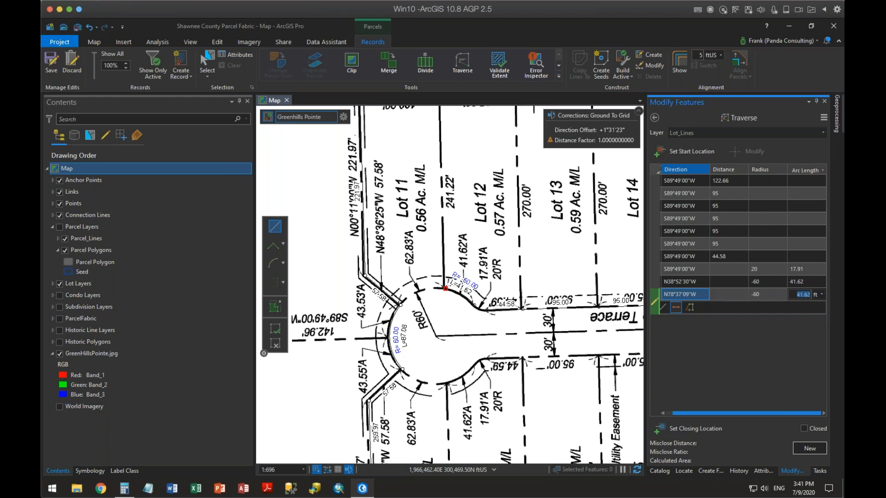
type("62.83")
key("Return")
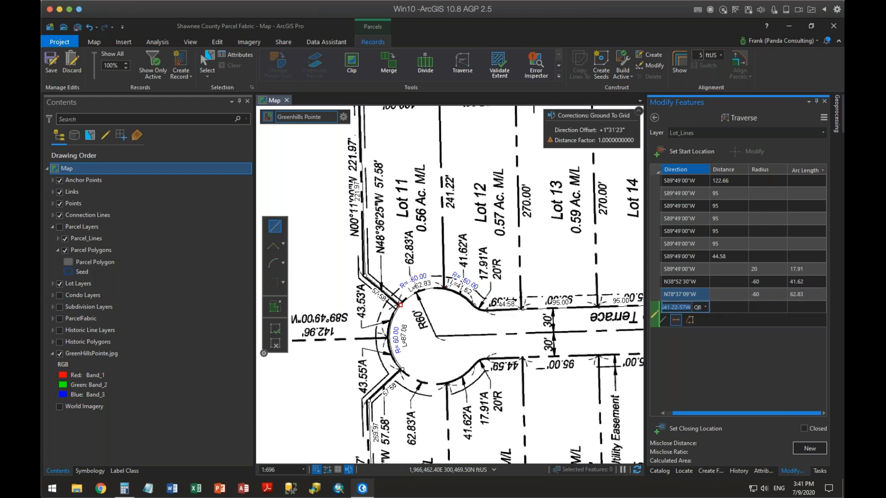
- Check the traverse's end point against the existing lot corner at the cul-de-sac and mark the traverse as closed
scroll(396, 307, "up", 5)
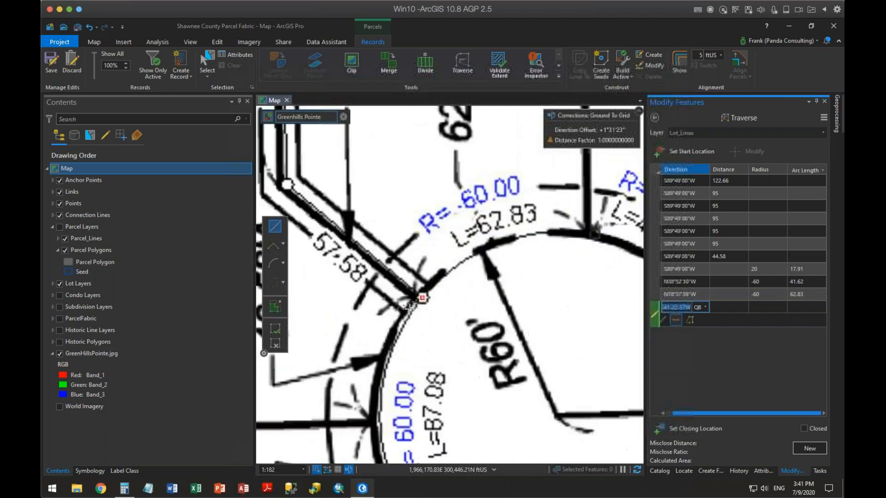
scroll(426, 312, "up", 7)
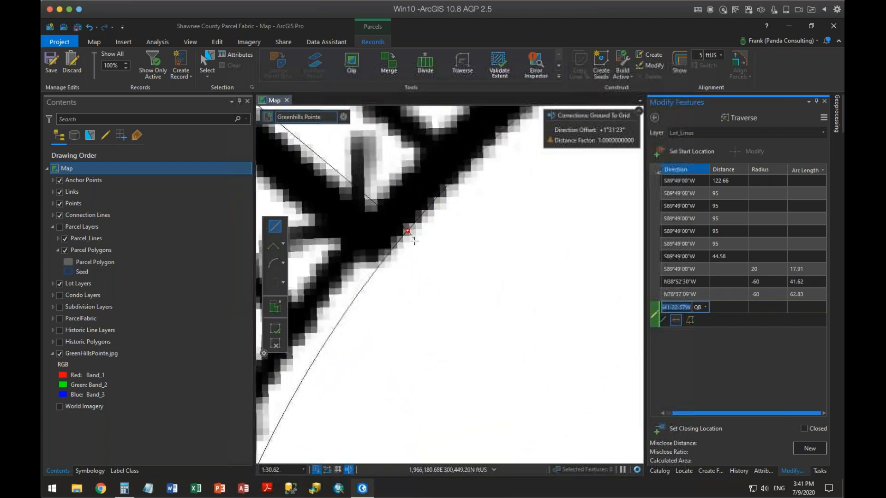
scroll(410, 234, "up", 6)
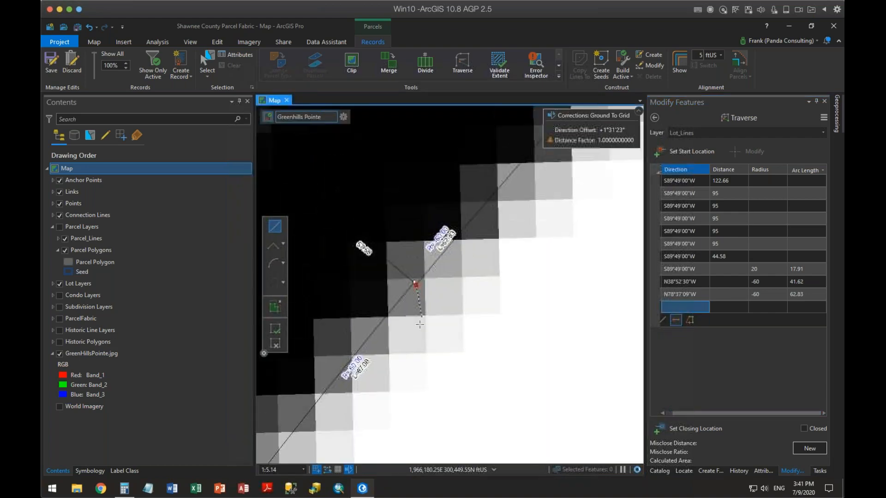
scroll(417, 318, "up", 2)
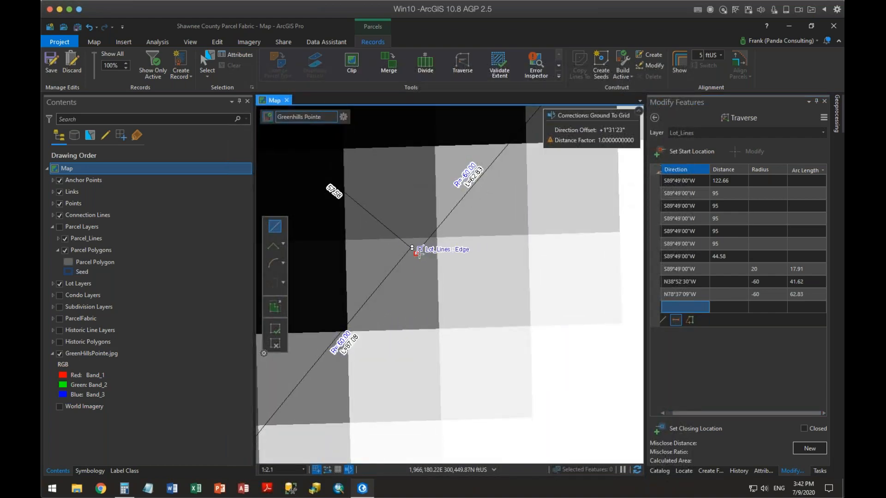
left_click(807, 430)
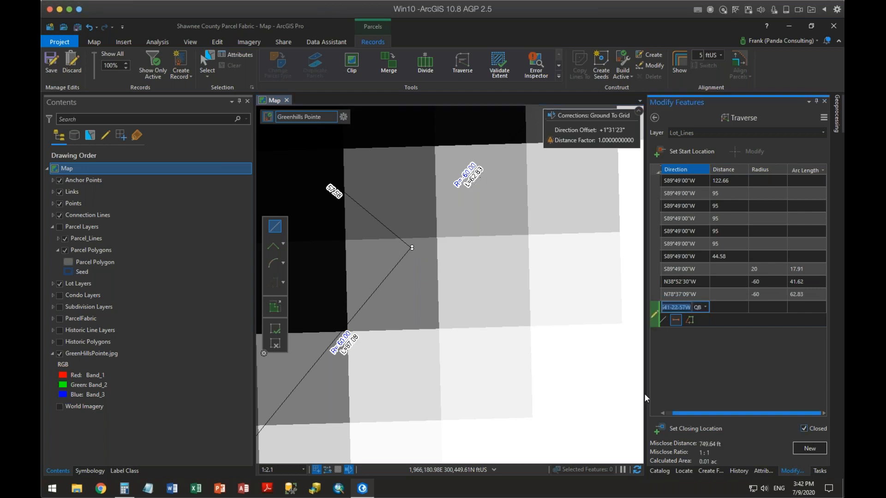
- Try to add a straight closing course ending at the existing lot corner on the cul-de-sac, and check it against the plat
left_click(411, 249)
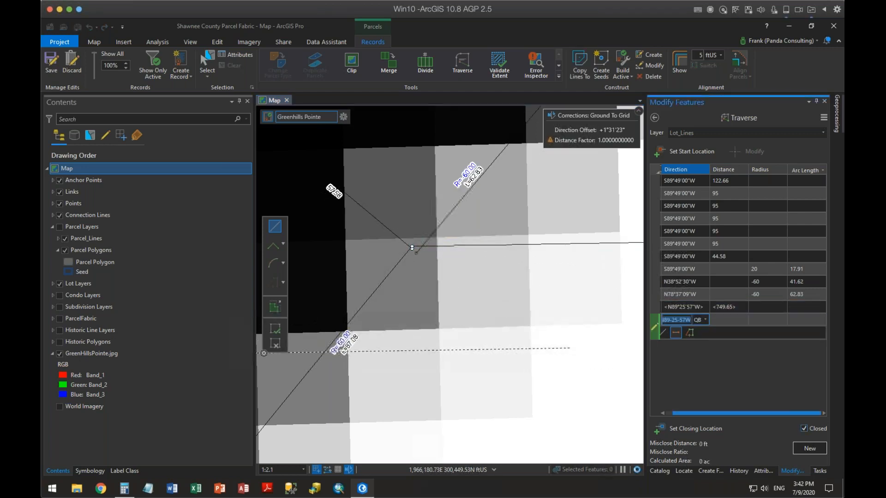
scroll(535, 342, "down", 3)
scroll(538, 348, "down", 4)
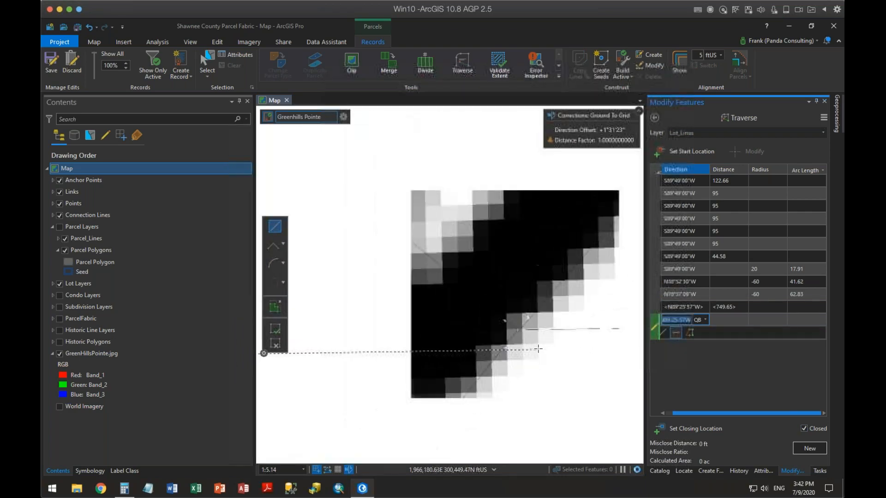
scroll(538, 350, "down", 8)
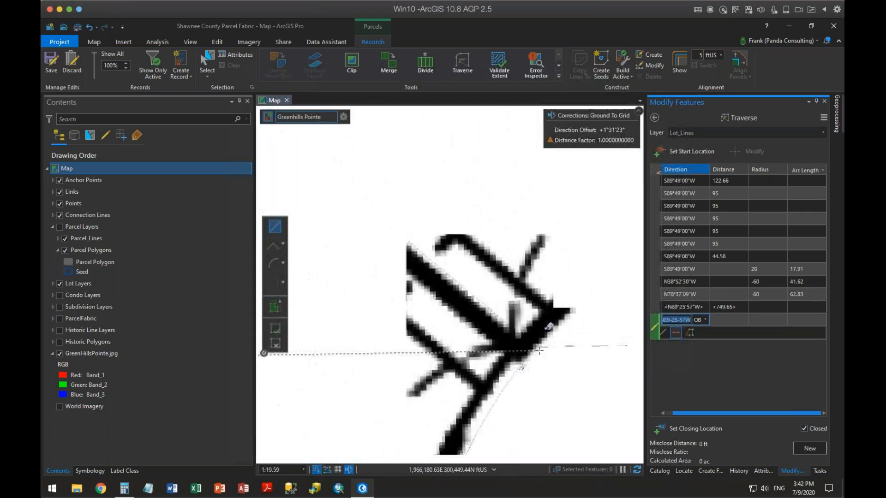
scroll(540, 350, "down", 5)
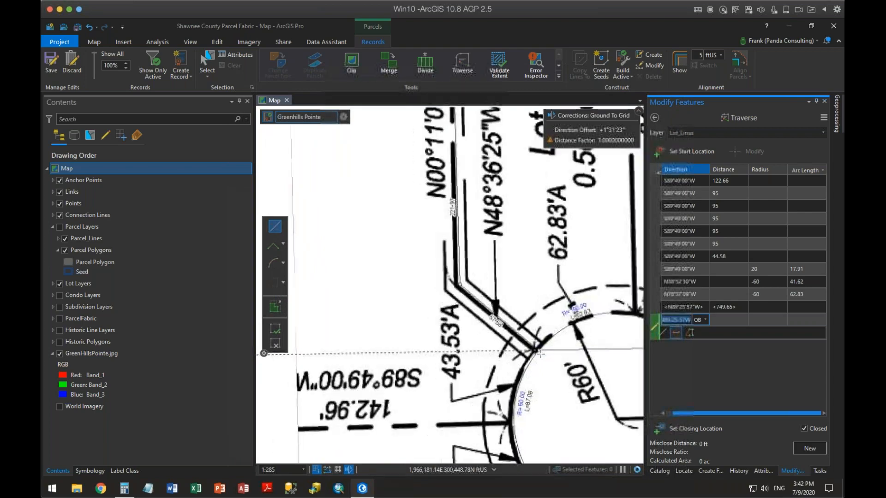
left_click_drag(525, 371, 405, 330)
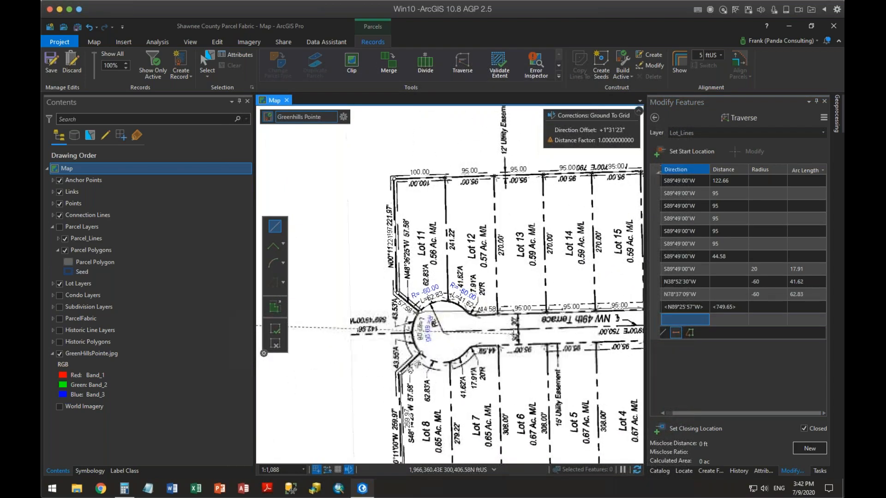
scroll(514, 347, "up", 2)
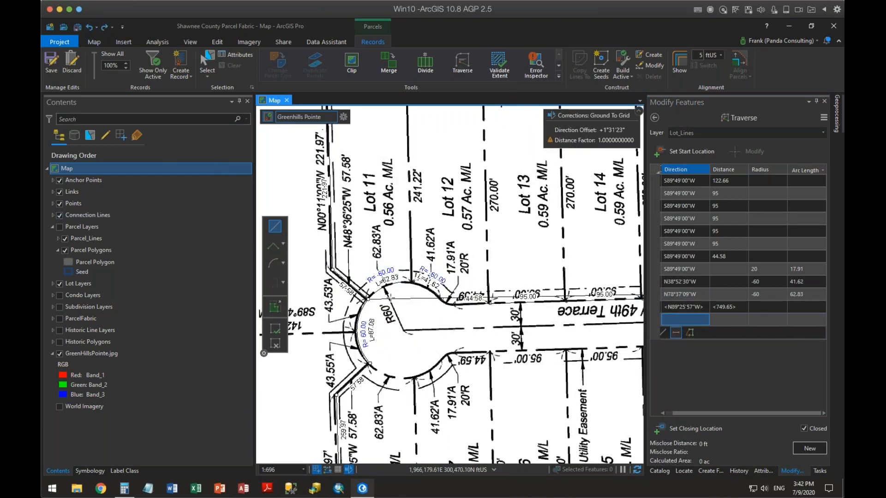
- Delete the stray straight course that follows the 62.83 ft arc from the traverse
left_click(95, 26)
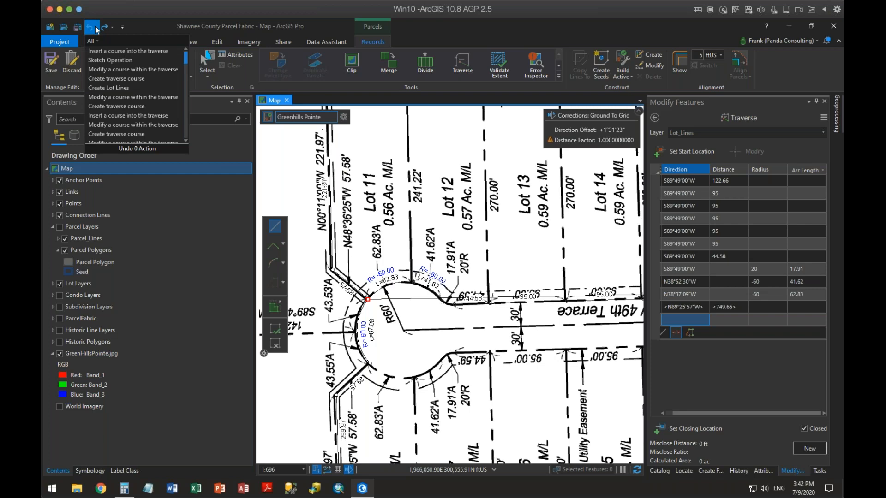
left_click(110, 50)
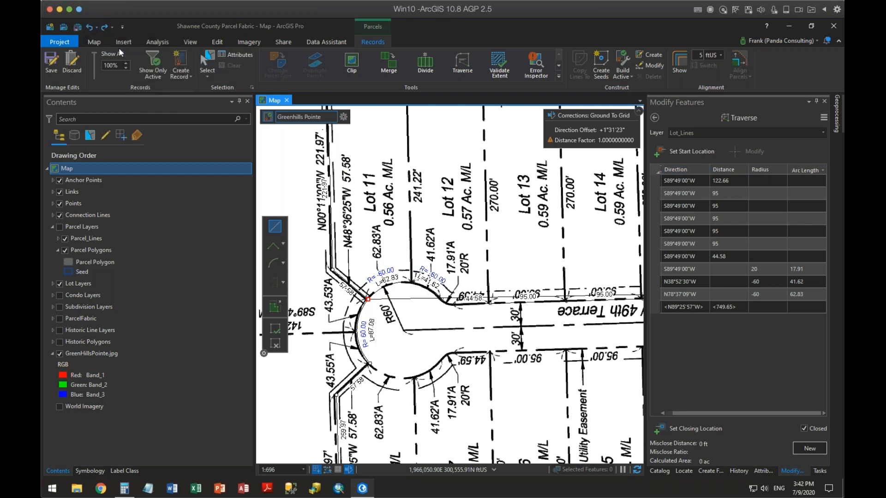
left_click(734, 308)
left_click(655, 308)
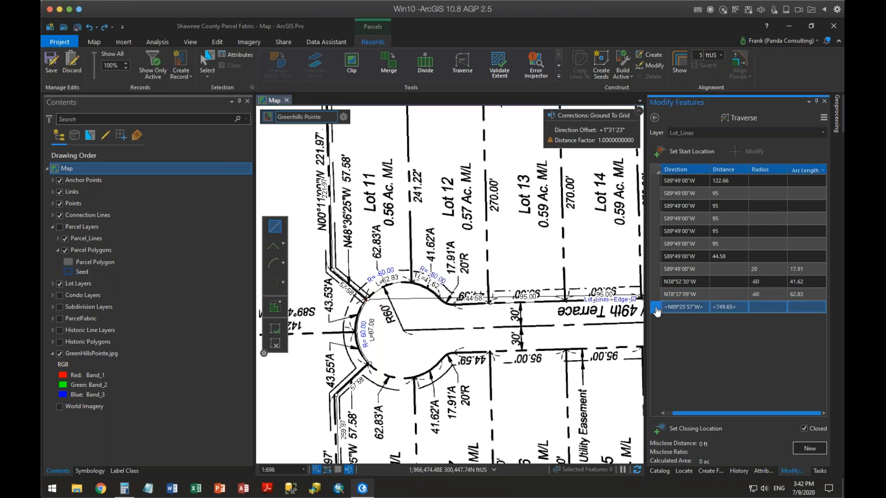
right_click(655, 309)
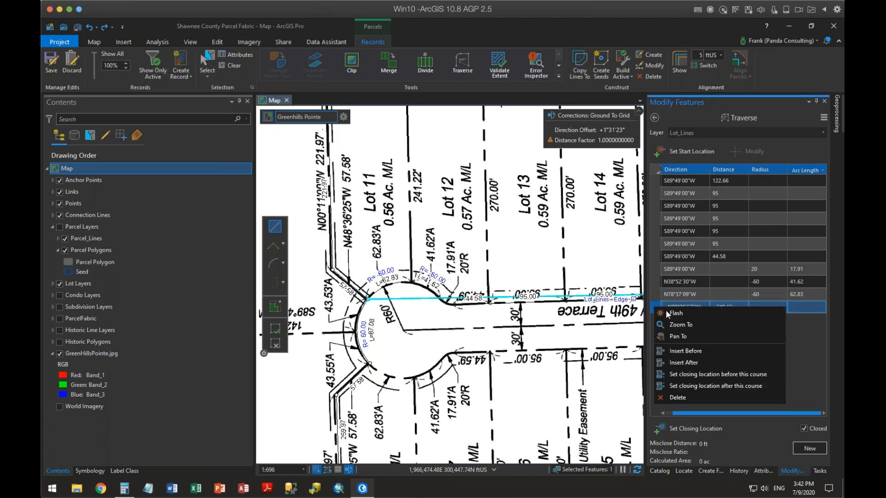
left_click(678, 398)
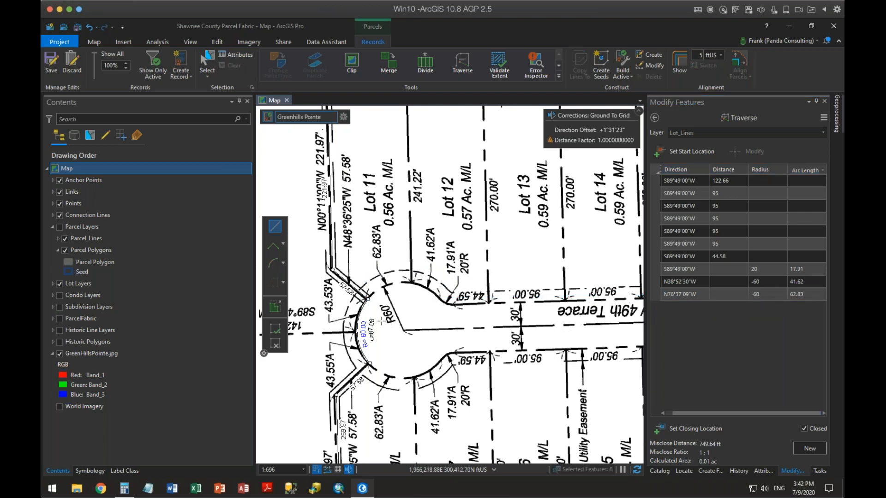
- Examine the cul-de-sac on the map and select the traverse's last course, the 62.83 ft arc
scroll(371, 307, "up", 4)
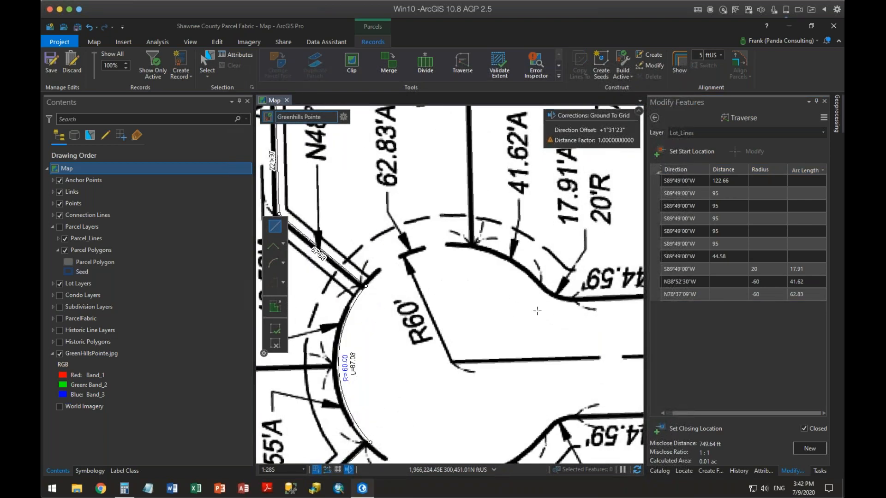
left_click(739, 319)
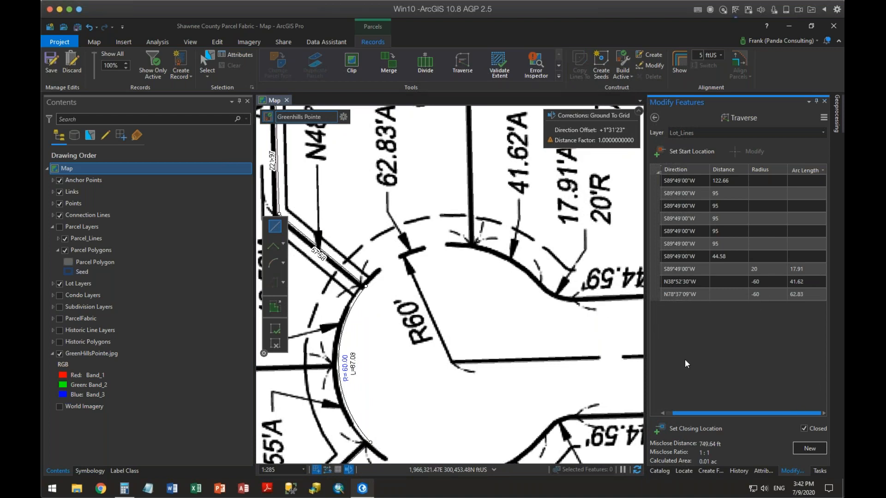
scroll(393, 326, "down", 2)
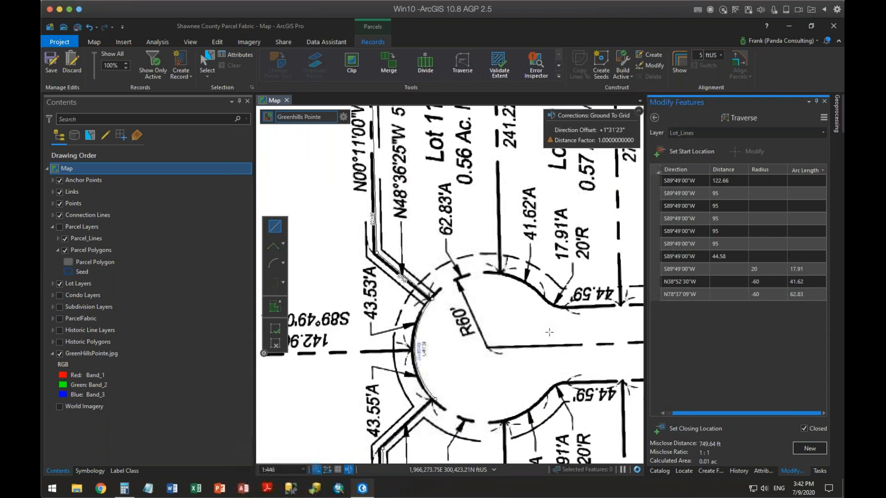
left_click_drag(503, 325, 393, 326)
scroll(514, 319, "down", 4)
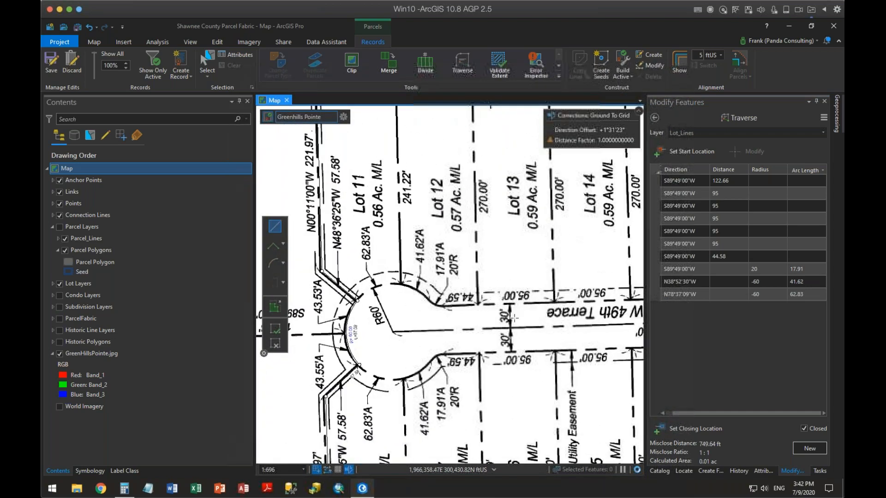
left_click(702, 311)
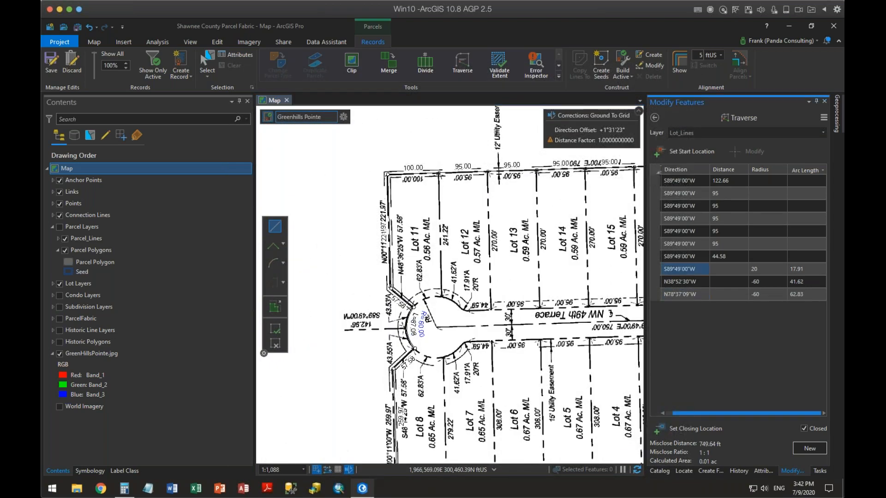
left_click(699, 305)
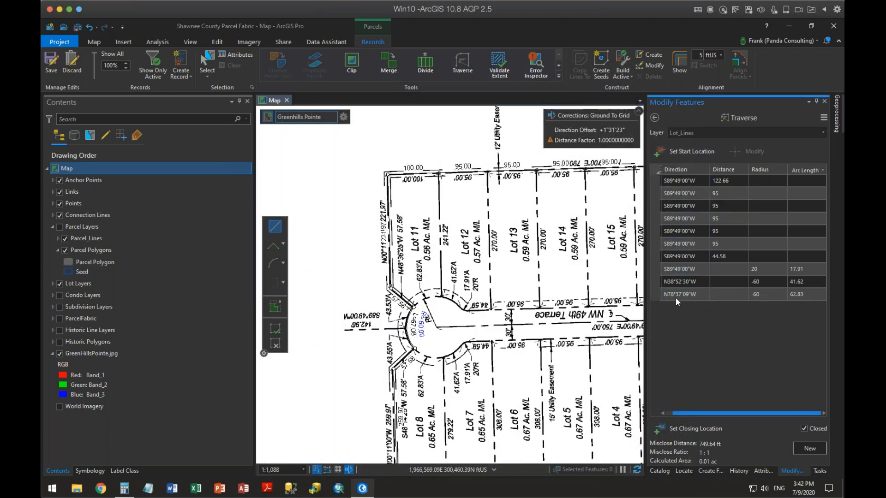
left_click(654, 294)
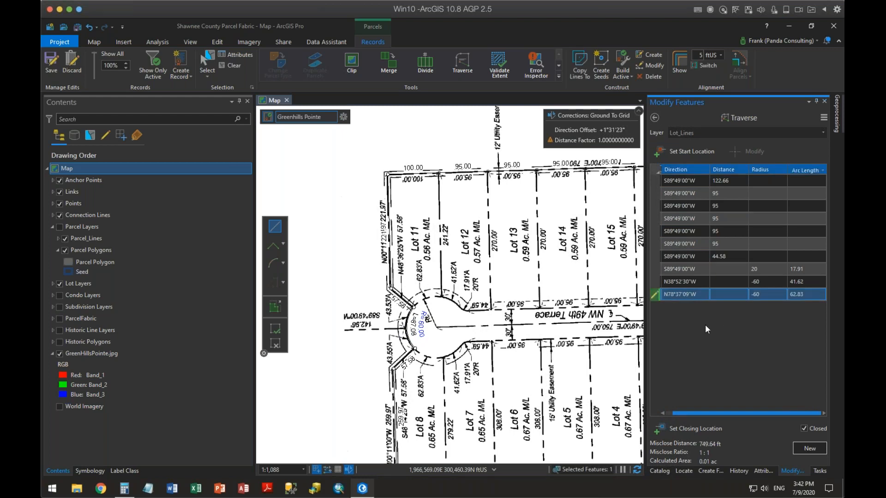
- Export the traverse as an ArcMap traverse text file named GreenHillsPointe in the 2020 WLIA Regional folder
left_click(824, 117)
left_click(762, 140)
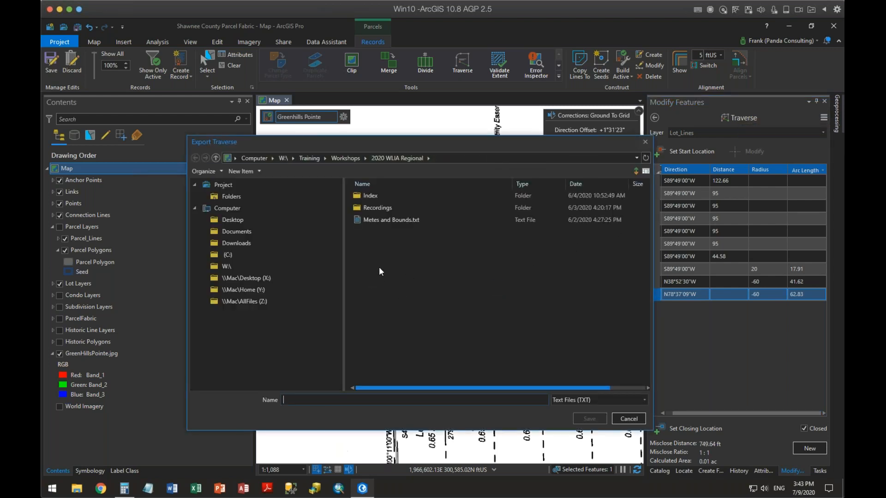
left_click(378, 221)
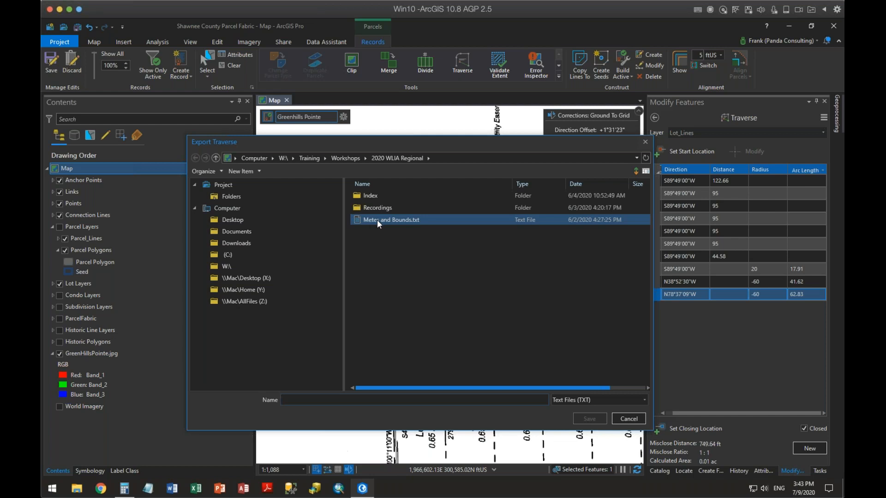
left_click(378, 220)
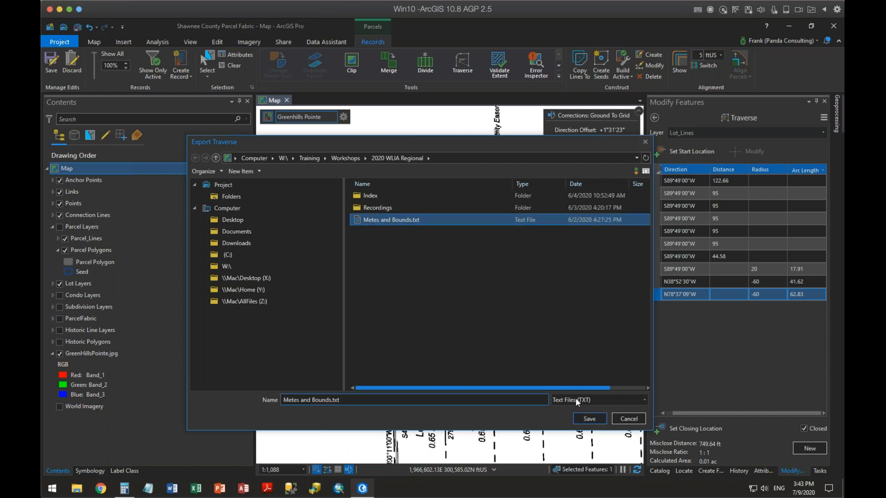
left_click(343, 402)
type("GreenHil")
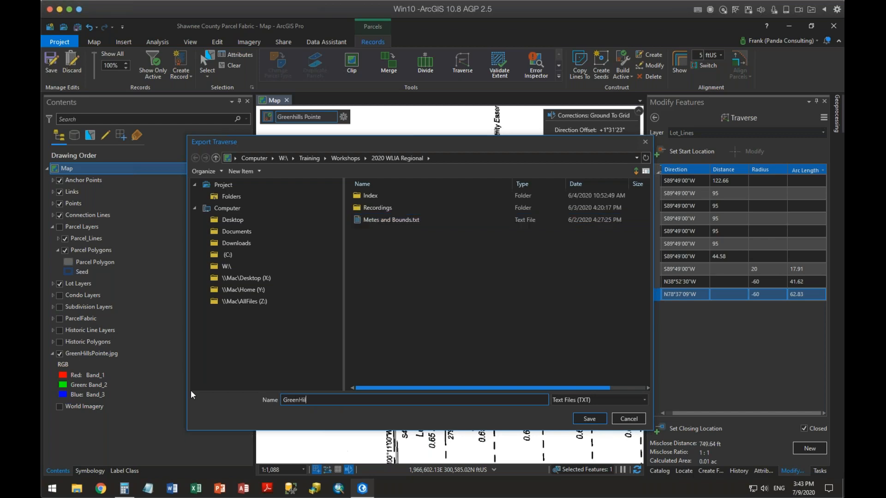
type("lsPointe")
key("Return")
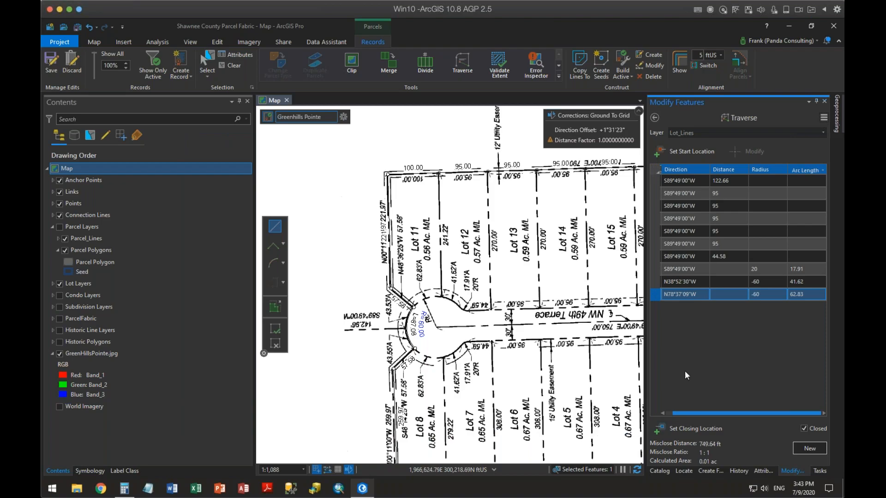
- Select the three misplaced curve courses at the traverse's starting corner near Lot 18 and delete them
scroll(506, 352, "down", 4)
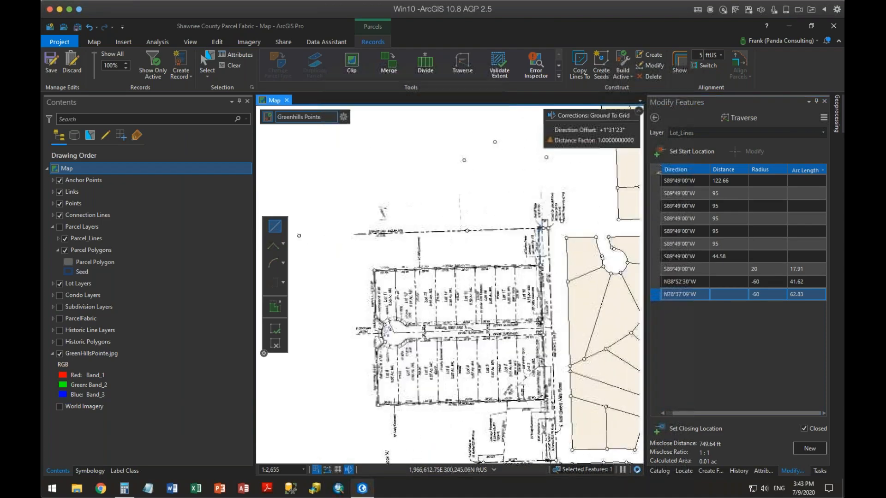
scroll(486, 338, "up", 4)
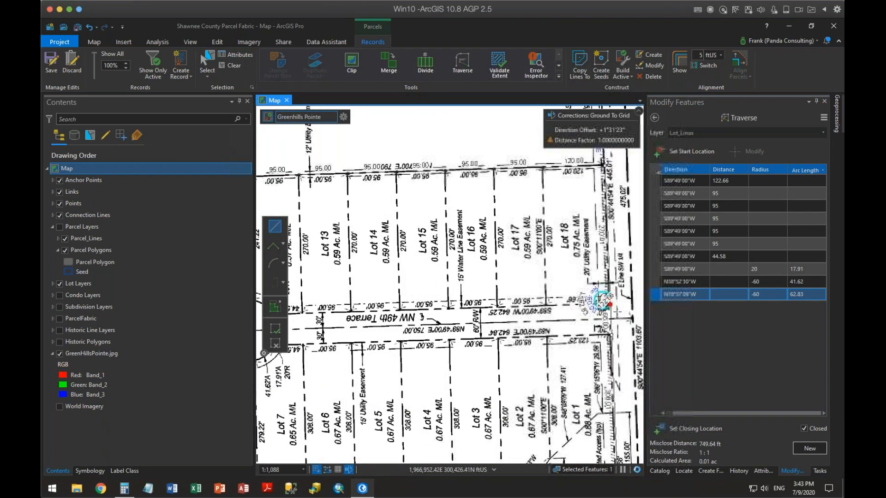
scroll(617, 311, "up", 4)
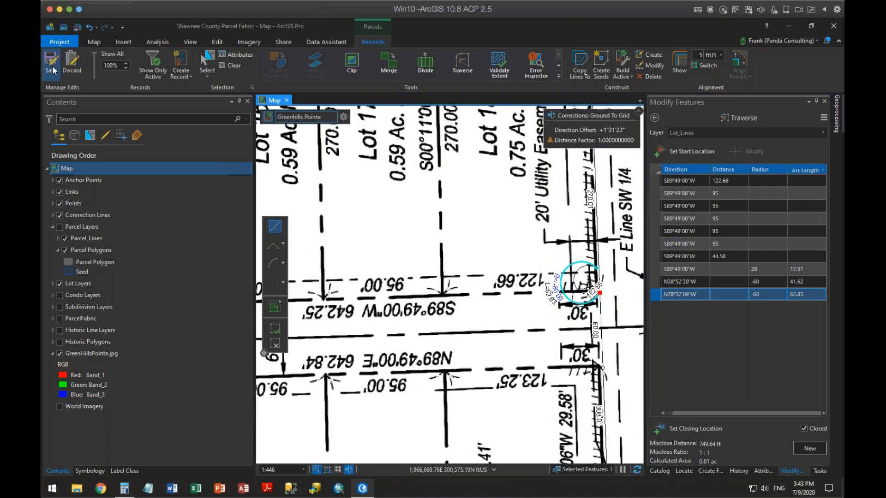
left_click(206, 65)
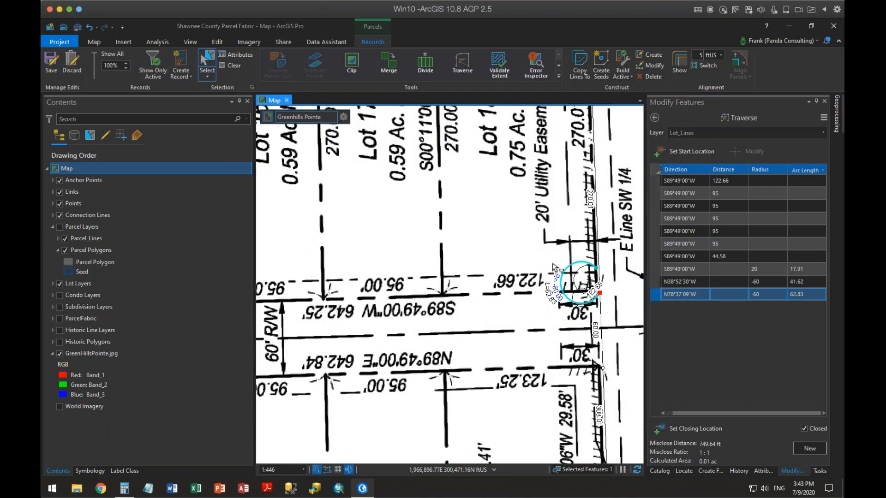
left_click_drag(576, 309, 588, 313)
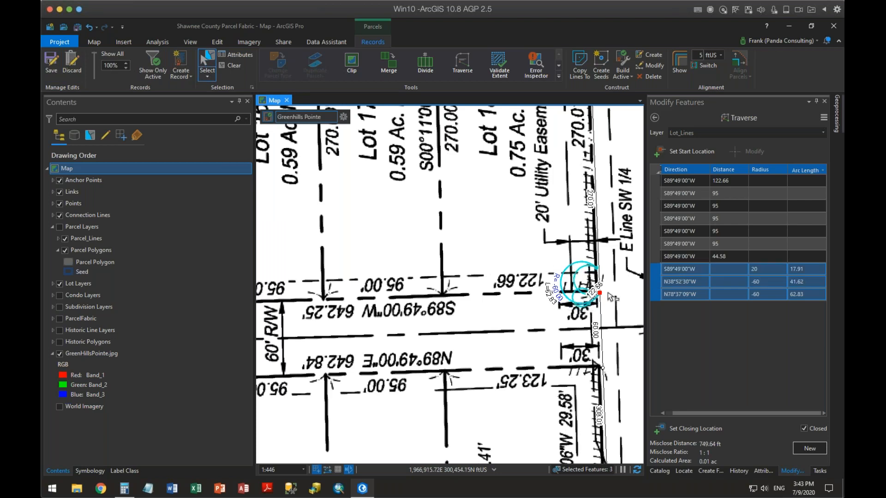
key("Delete")
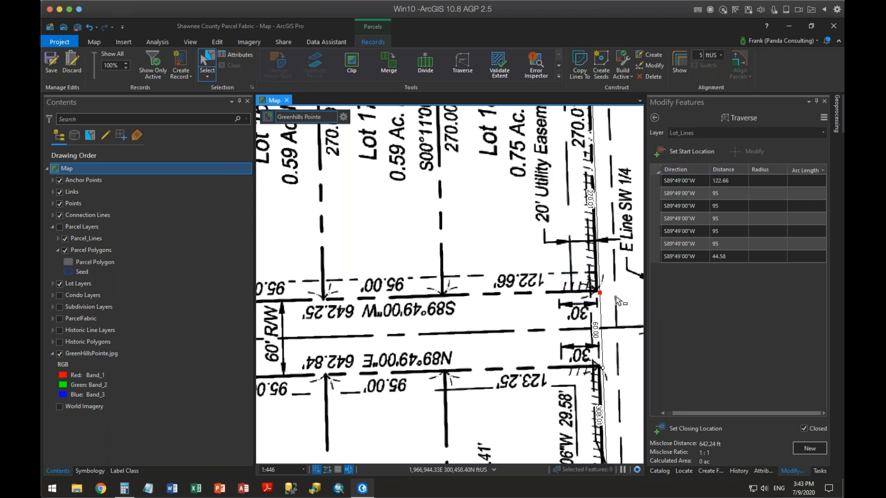
left_click(824, 117)
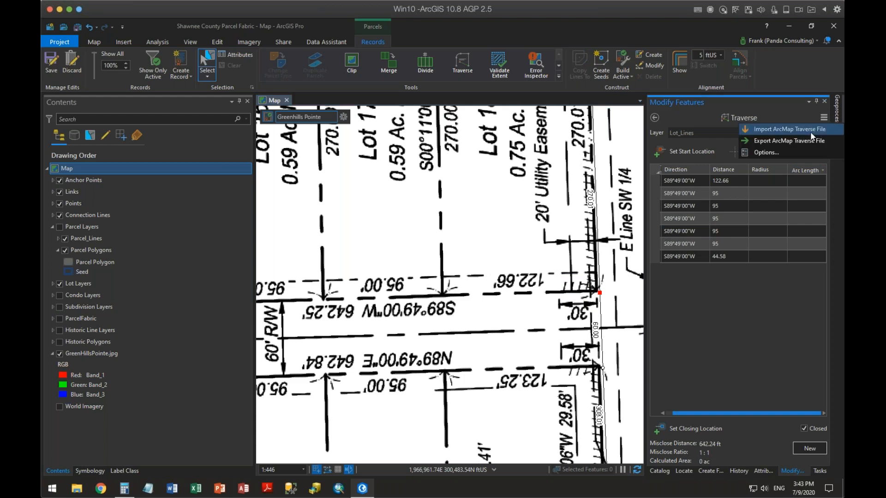
left_click(807, 129)
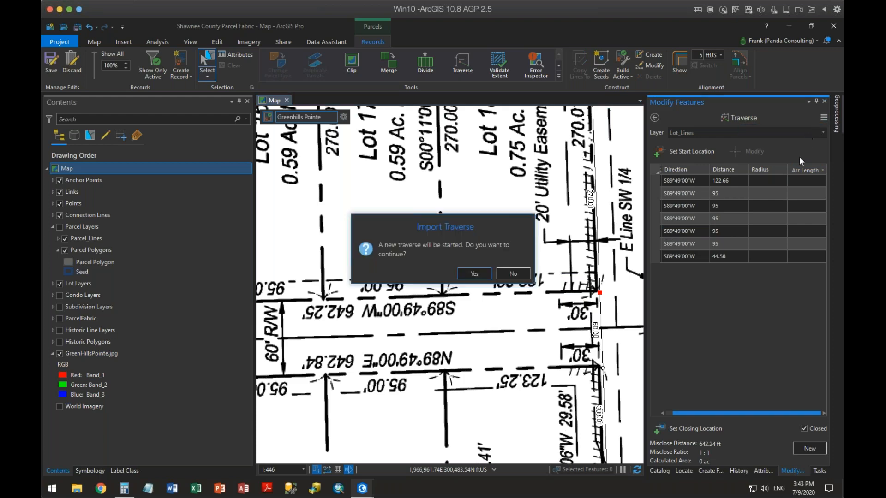
left_click(478, 271)
left_click(381, 220)
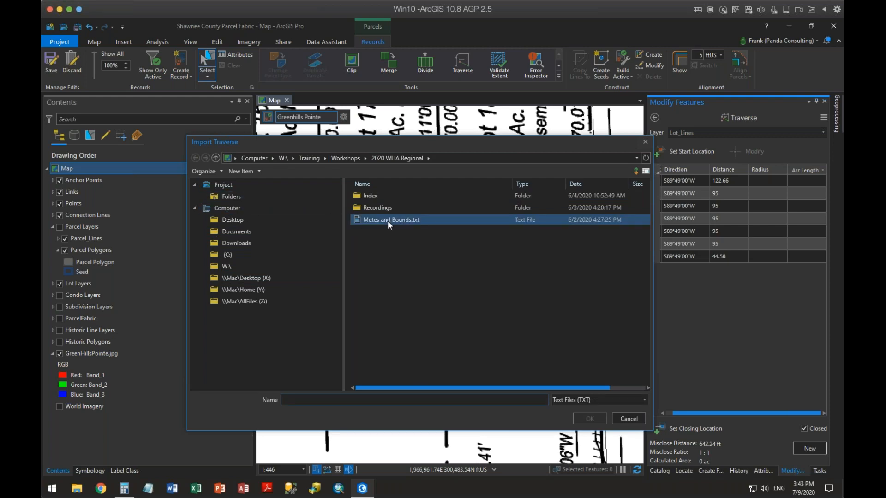
left_click(631, 419)
- Set the traverse's start location at Lot 18's east corner on NW 49th Terrace and select the first course, 122.66 ft
scroll(594, 303, "down", 3)
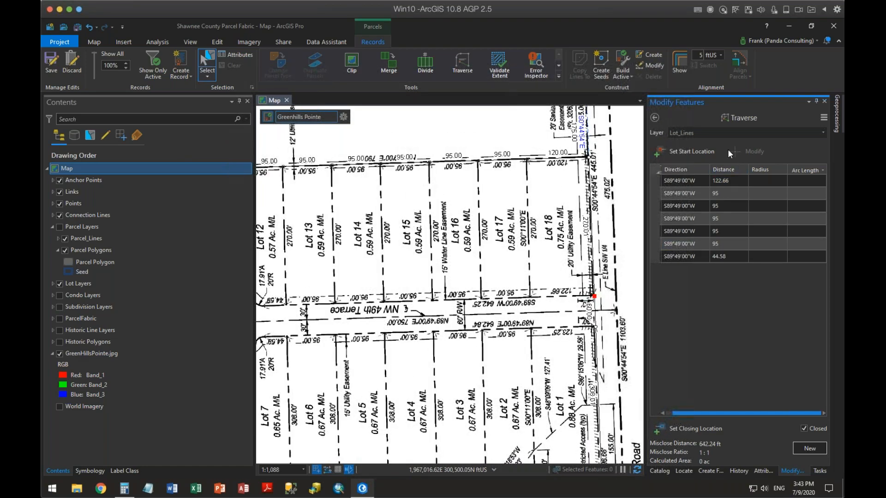
left_click(689, 147)
left_click(594, 296)
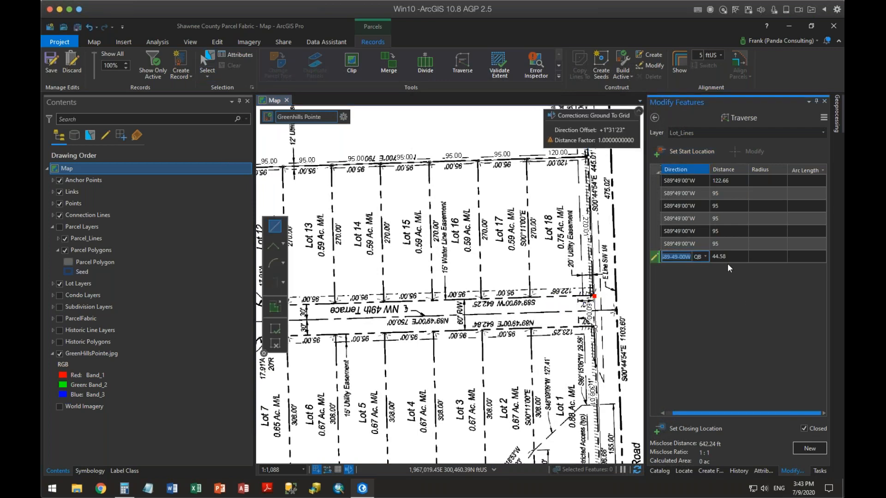
left_click(655, 182)
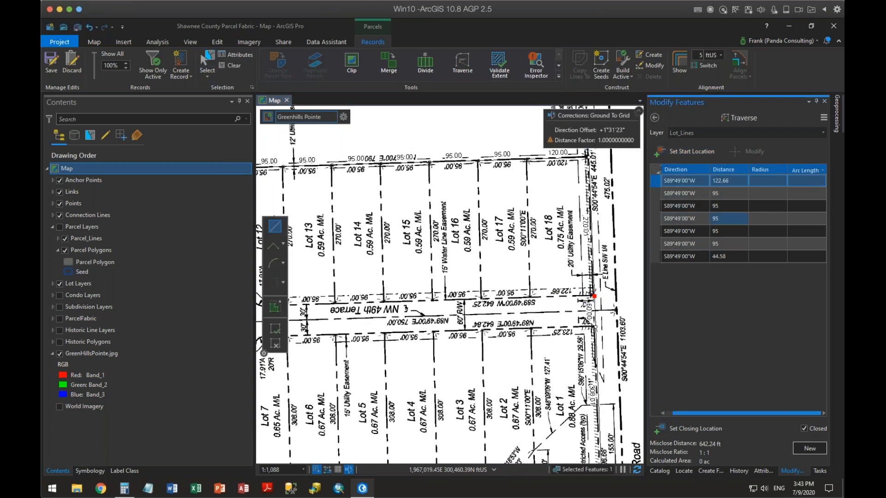
- Re-enter every existing S89°49'00"W course in order, from 122.66 ft through 44.58 ft, to run the traverse from its new start
key("Return")
key("Return")
key("Return")
key("Return")
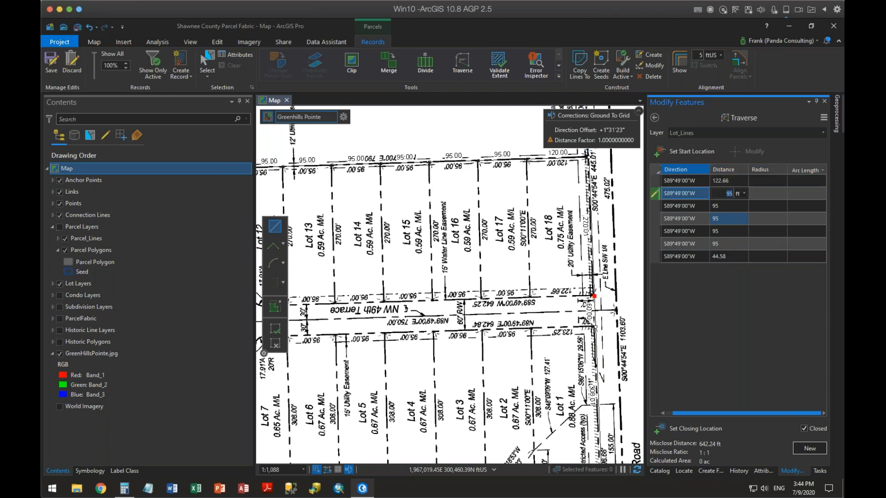
key("Return")
key("Return")
key("Return")
key("Return")
key("Return")
key("Return")
key("Return")
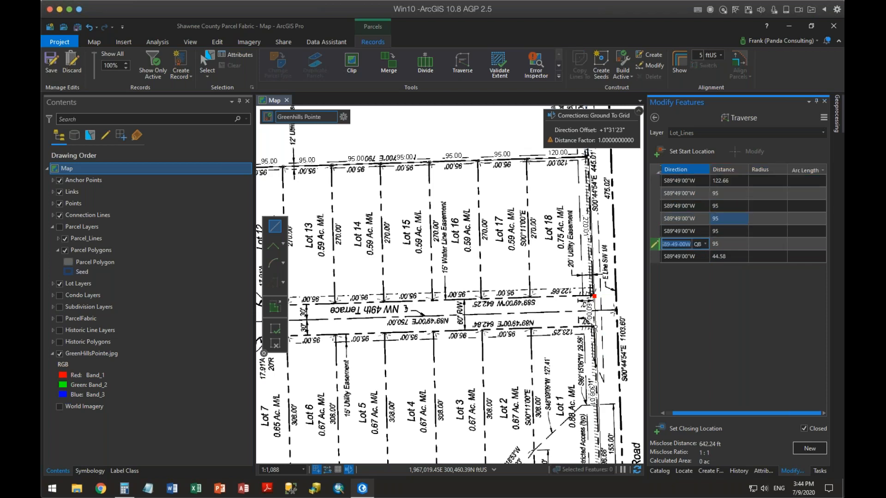
key("Return")
key("Return")
key("Return")
key("Return")
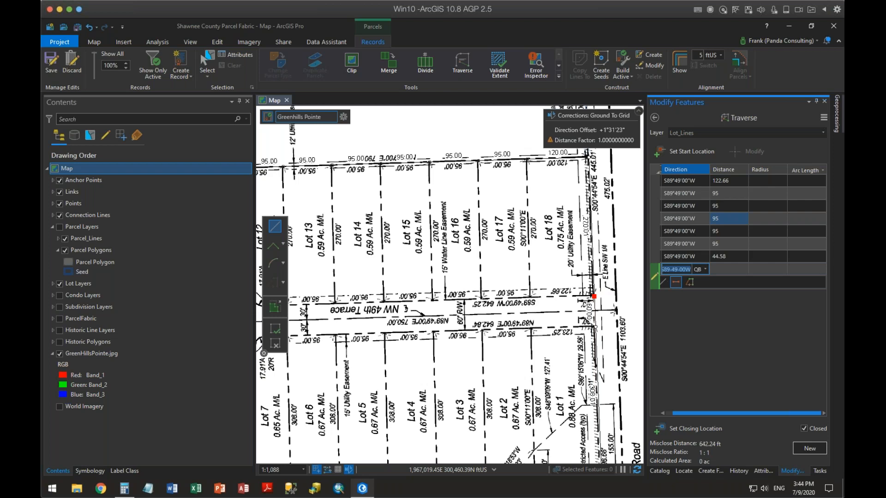
- Clear the suggested direction of the new course and turn off the traverse's Closed option
key("BackSpace")
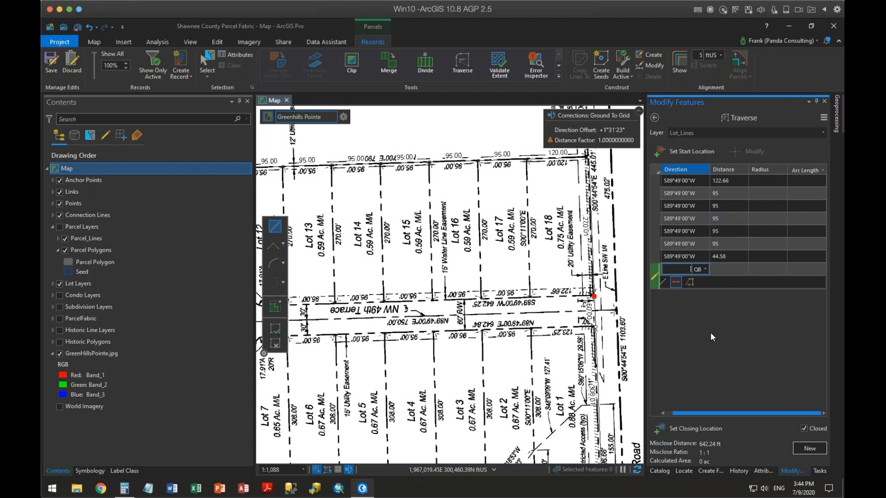
left_click(804, 429)
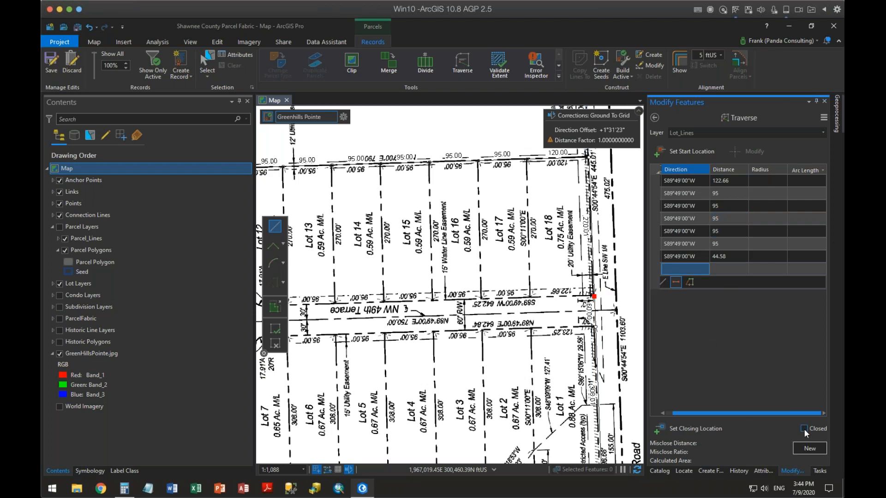
left_click_drag(355, 331, 529, 322)
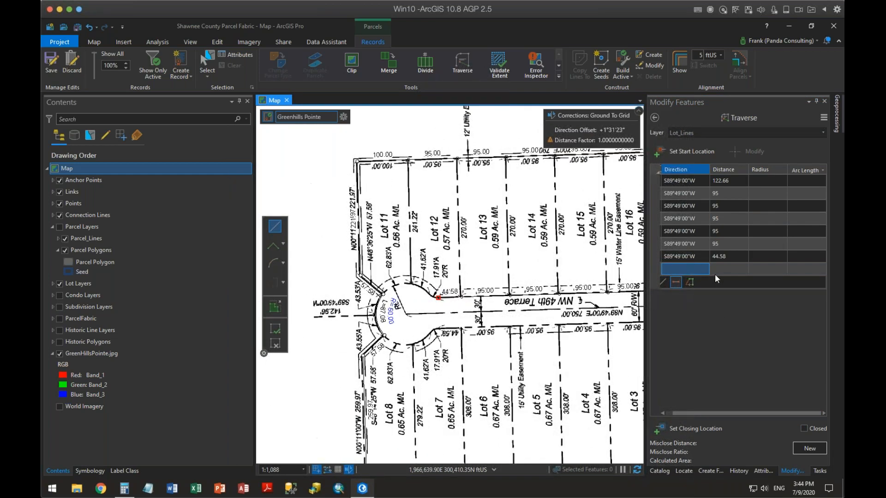
left_click(692, 270)
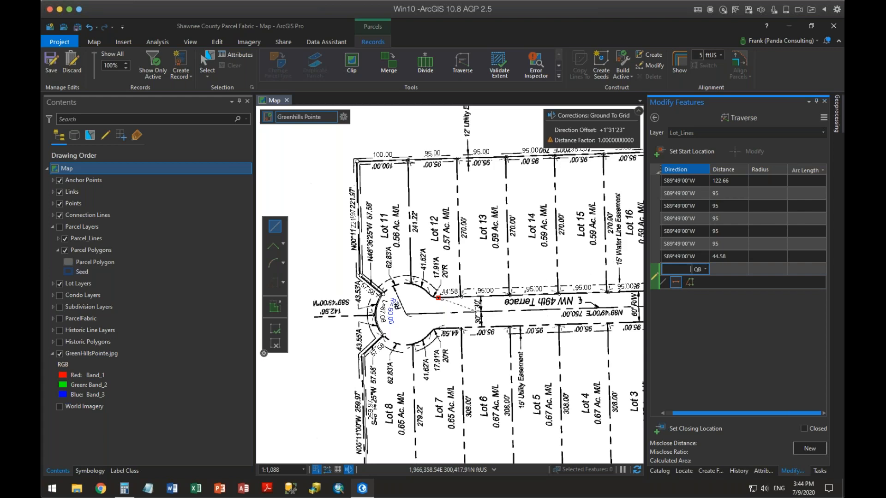
left_click(552, 308)
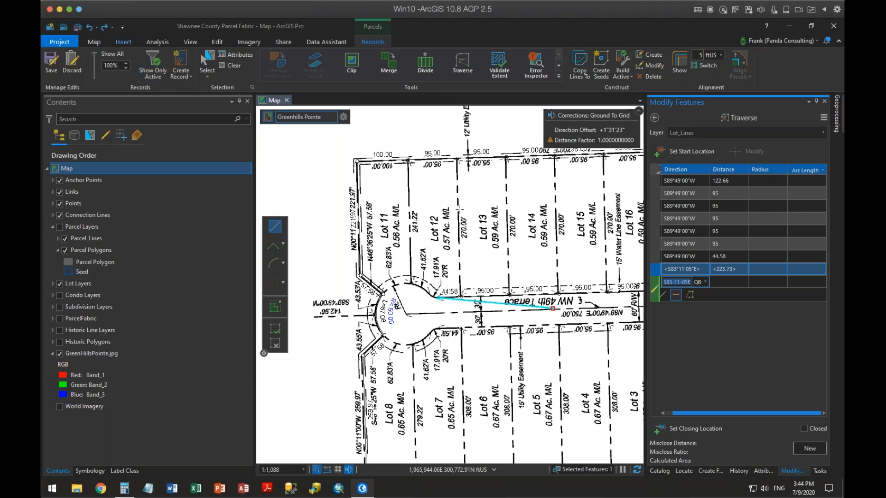
left_click(89, 28)
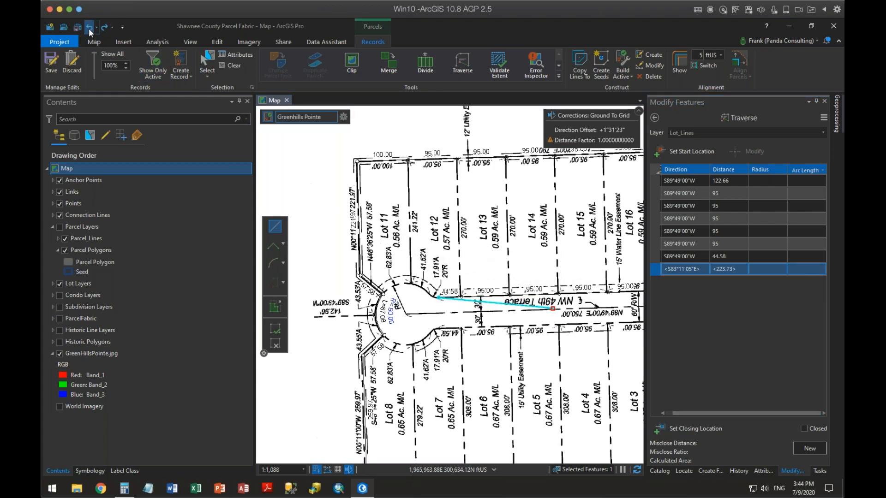
right_click(656, 269)
left_click(674, 360)
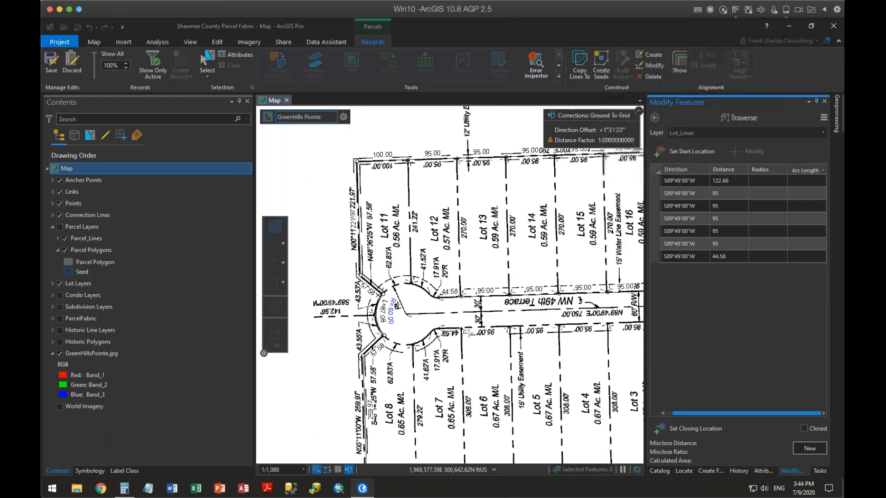
- Add a curve course after the 44.58 ft course with direction S89°49'00"W, radius 20 ft and arc length 17.91 ft
scroll(437, 302, "up", 2)
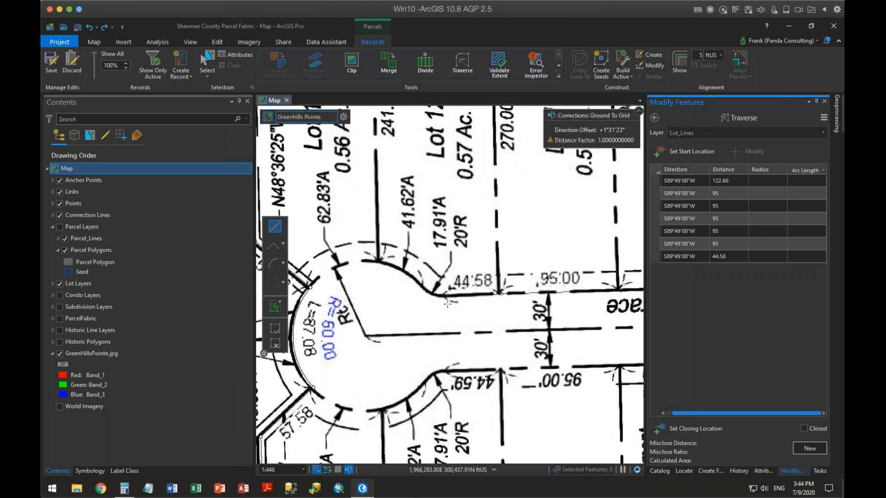
scroll(488, 359, "up", 2)
left_click_drag(486, 366, 496, 399)
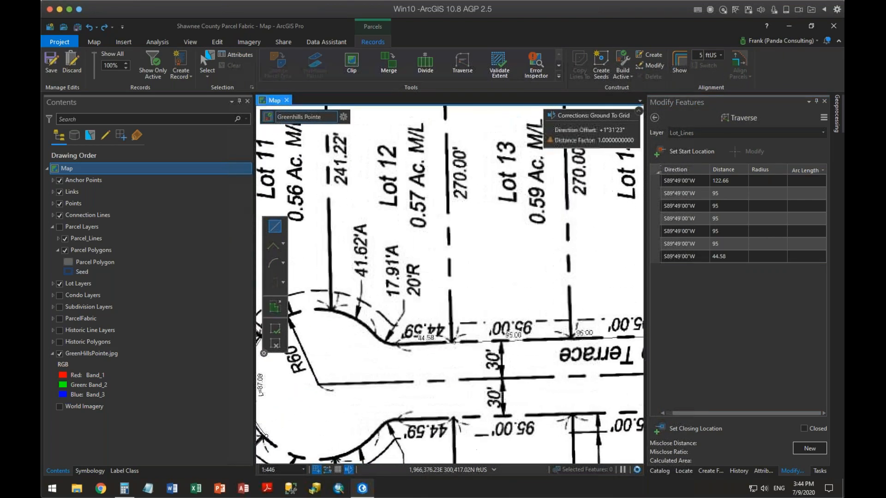
left_click(656, 257)
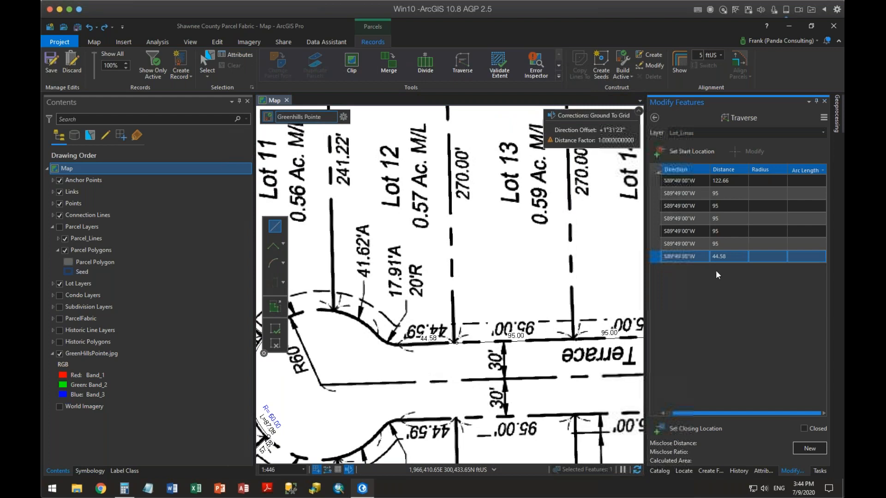
double_click(741, 256)
key("Return")
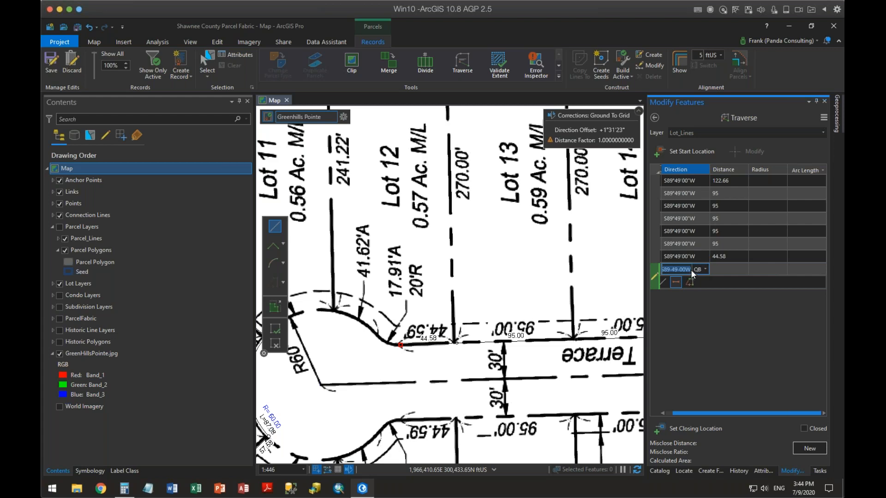
key("Tab")
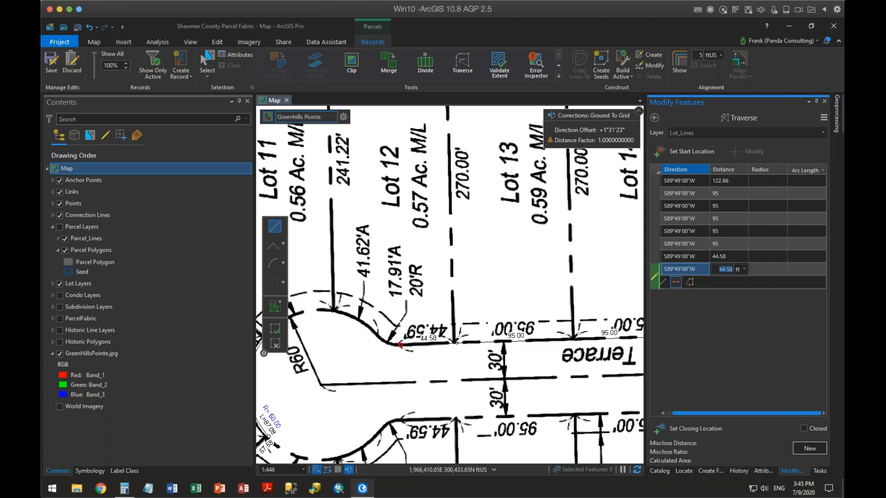
type("0")
key("Tab")
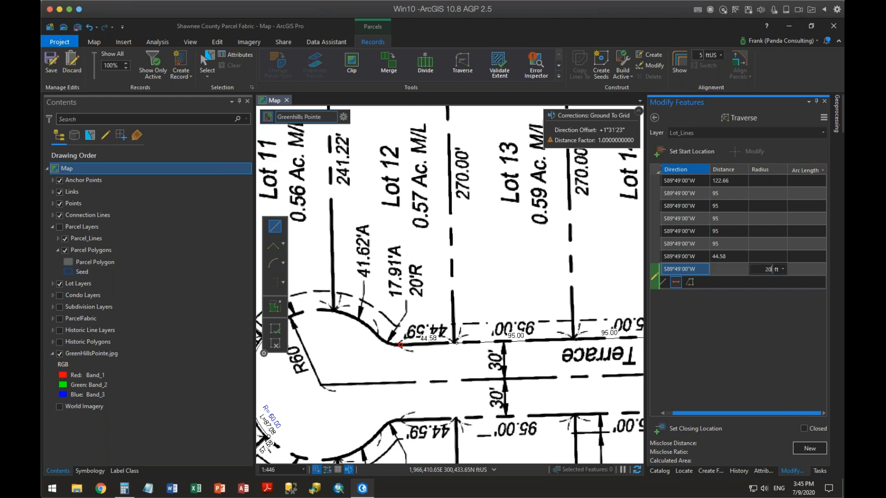
type("20")
key("Tab")
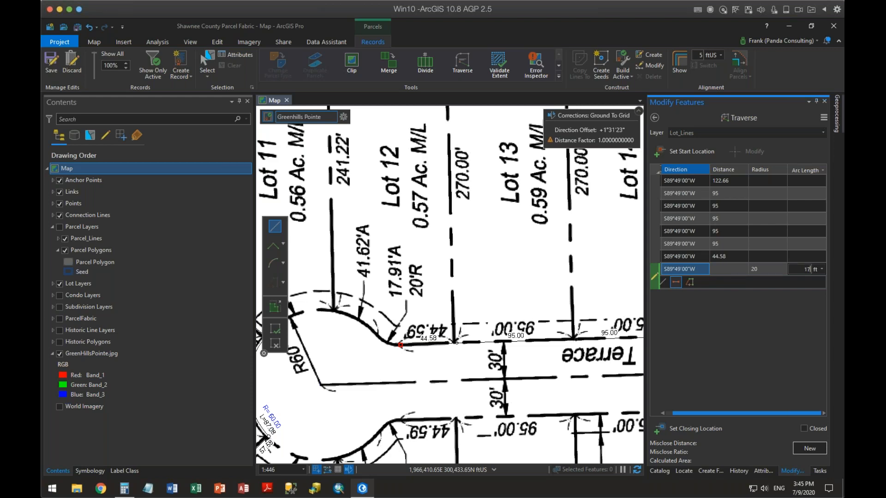
key("Return")
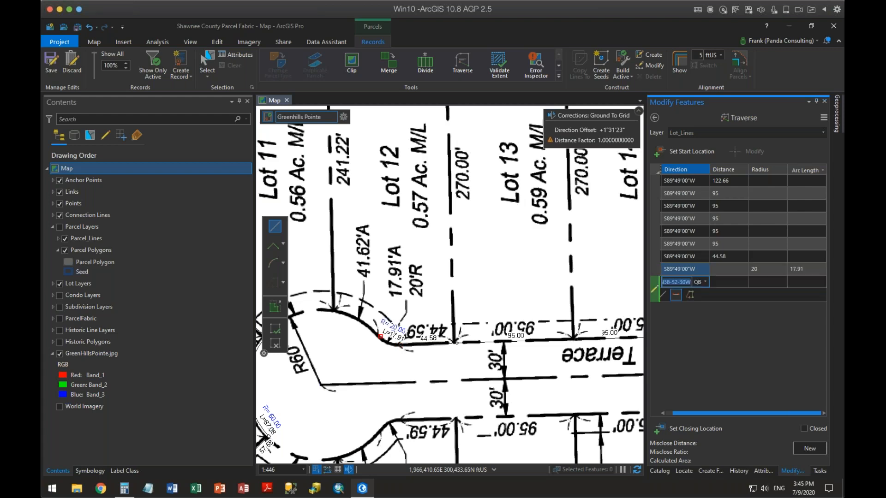
- Add a reverse curve course with direction N38°52'30"W, radius -60 ft and arc length 41.62 ft along Lot 12's cul-de-sac frontage
key("BackSpace")
type("n38-52-30w")
key("Tab")
key("Tab")
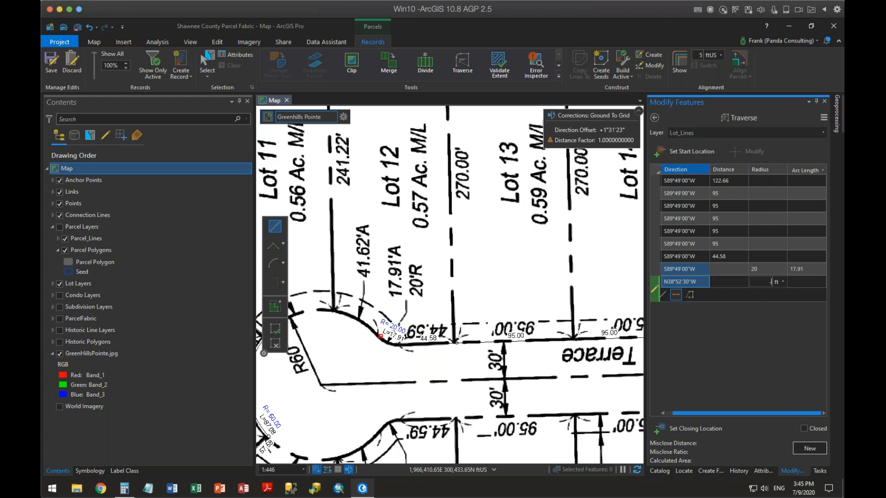
key("Tab")
key("Return")
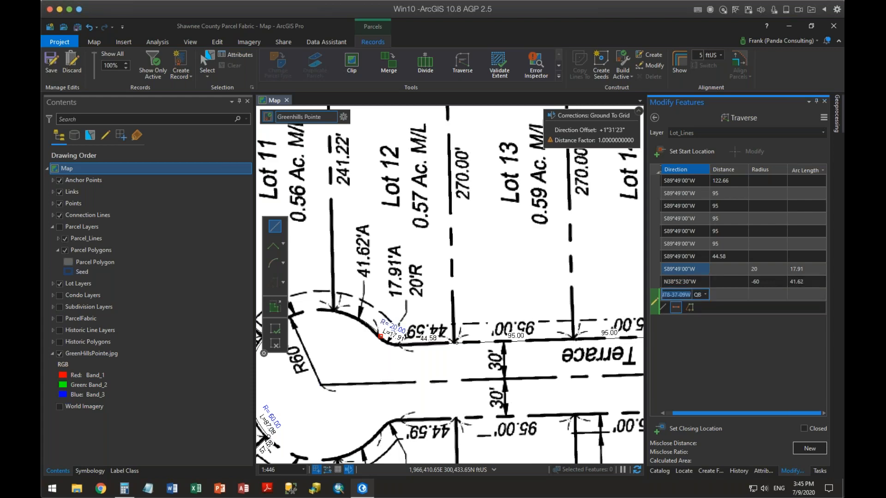
- Add the Lot 11 cul-de-sac curve course with direction N78°37'09"W, radius -60 ft and arc length 62.83 ft
key("BackSpace")
left_click_drag(458, 364, 582, 336)
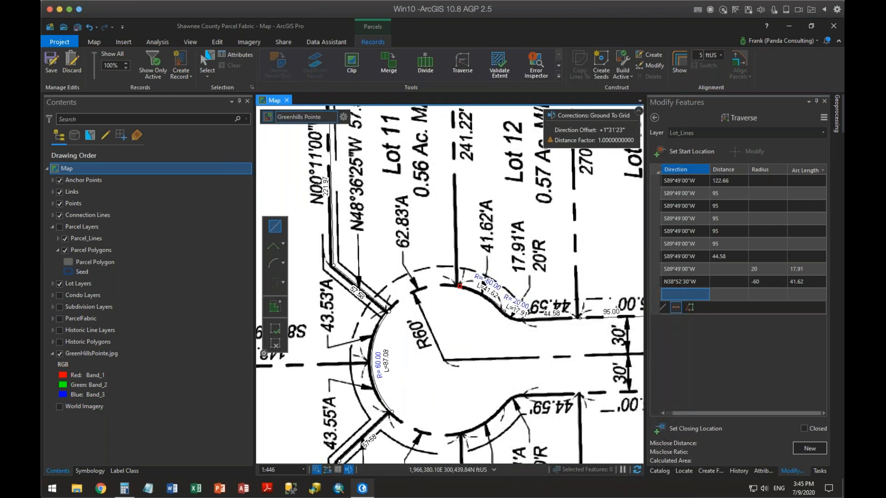
left_click(676, 294)
key("Tab")
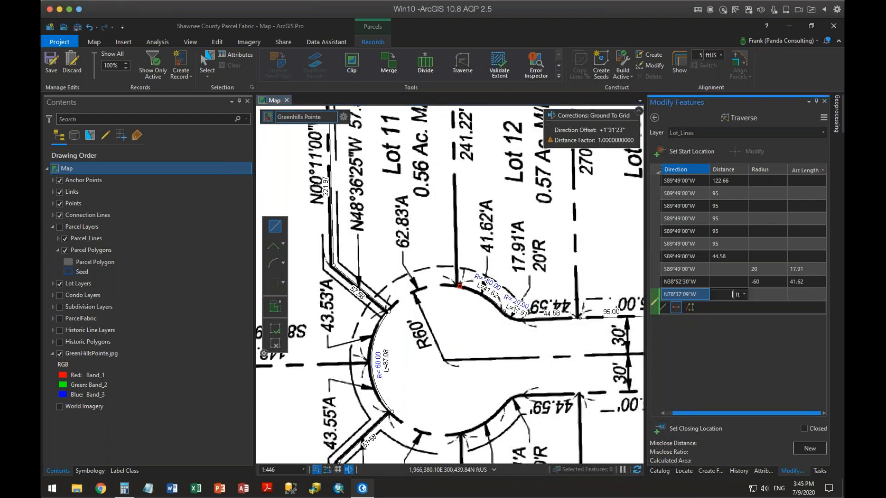
key("Tab")
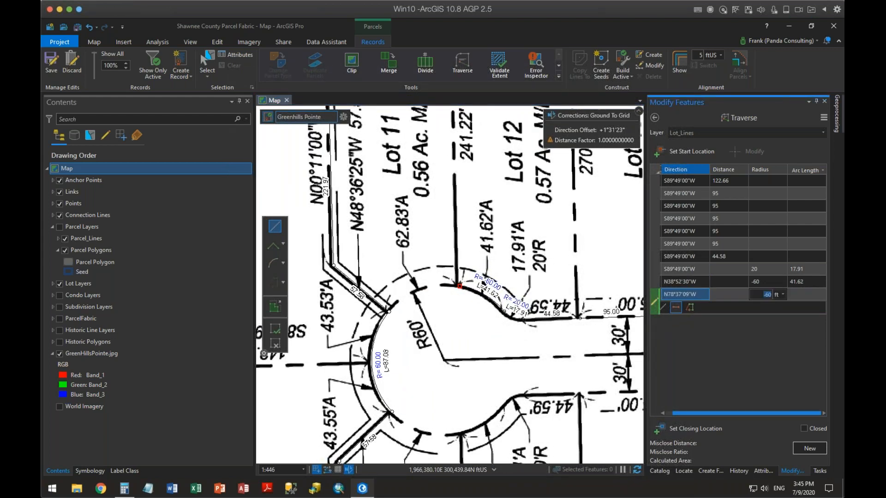
key("Tab")
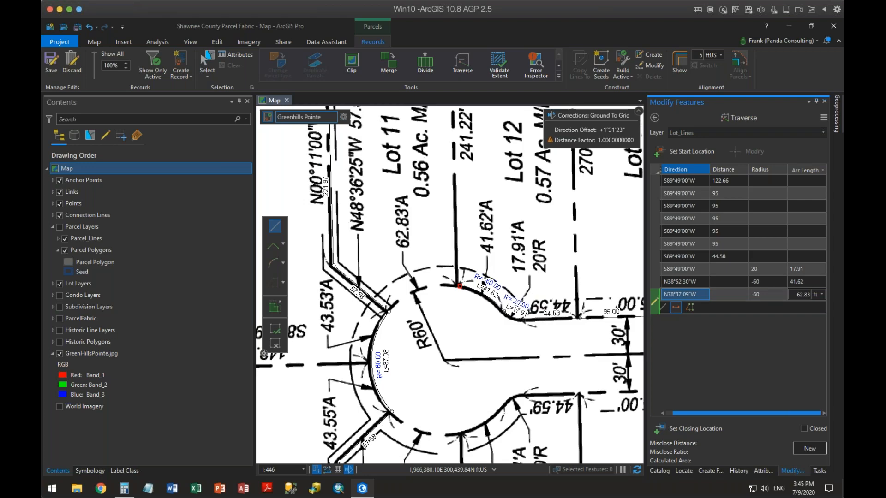
type("62.83")
key("Return")
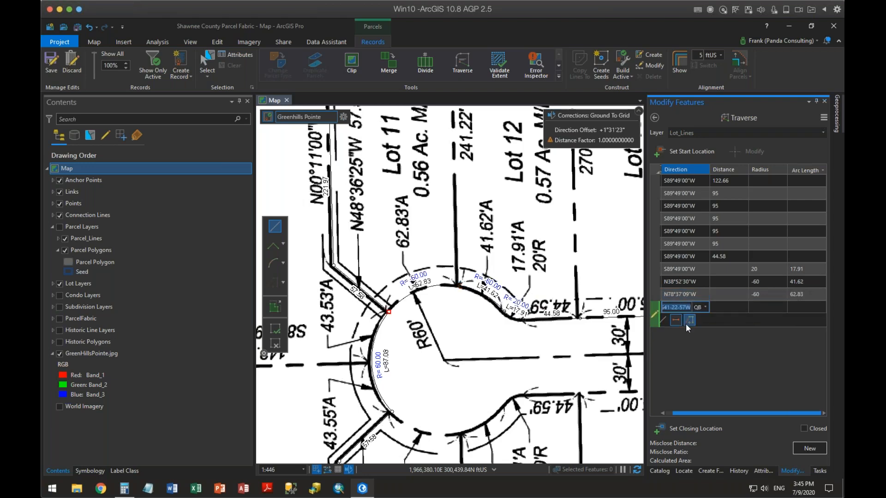
- Set the traverse's closing location on the existing point where the 57.58 ft line meets the cul-de-sac arc
scroll(392, 322, "up", 5)
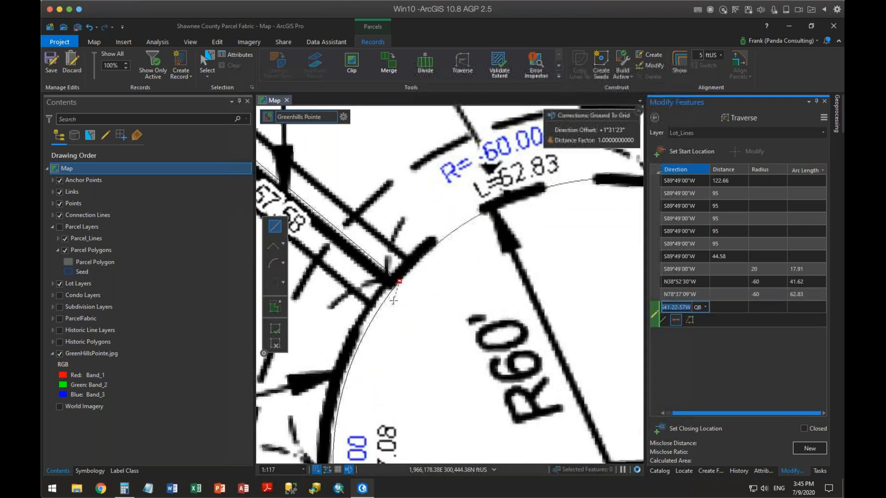
scroll(394, 300, "up", 5)
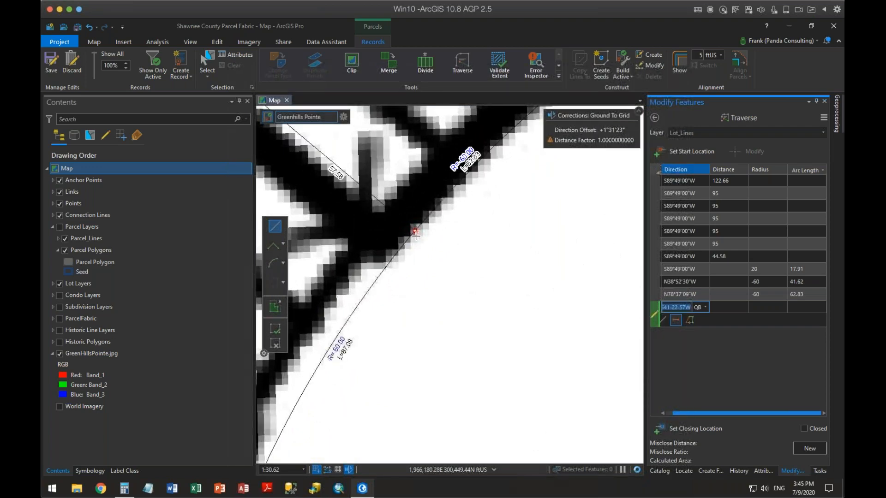
scroll(416, 234, "up", 8)
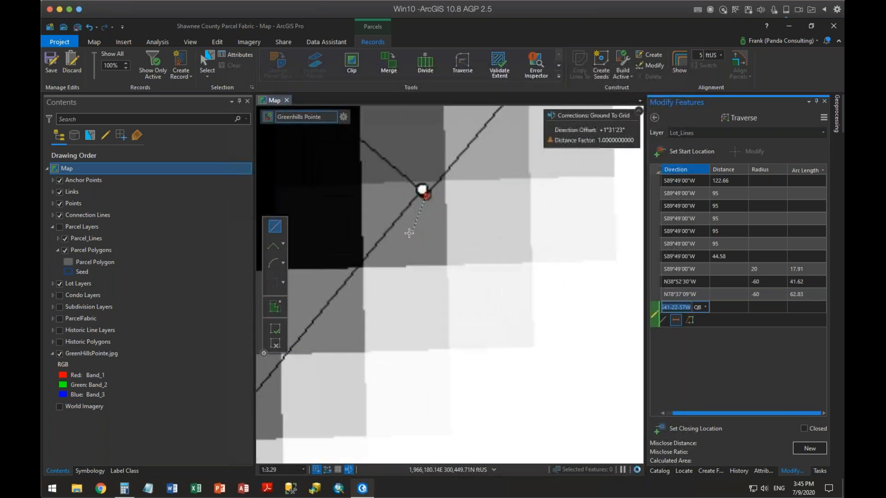
scroll(421, 190, "up", 2)
left_click(670, 432)
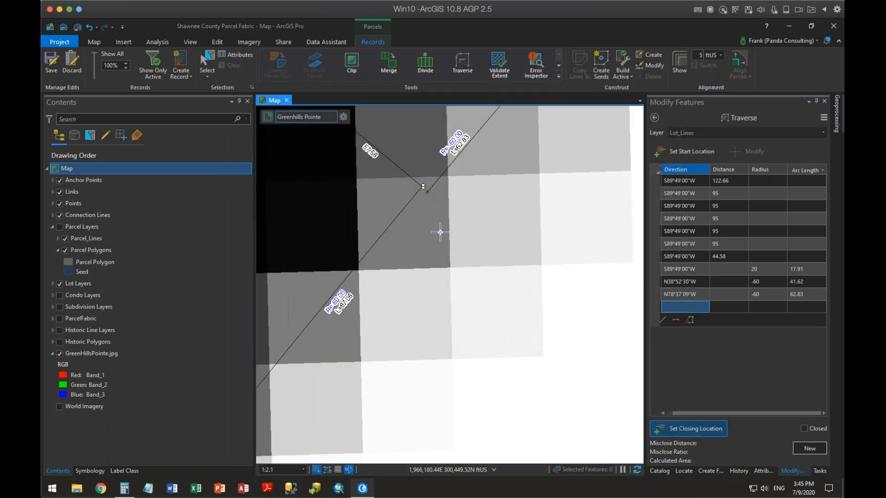
left_click(423, 186)
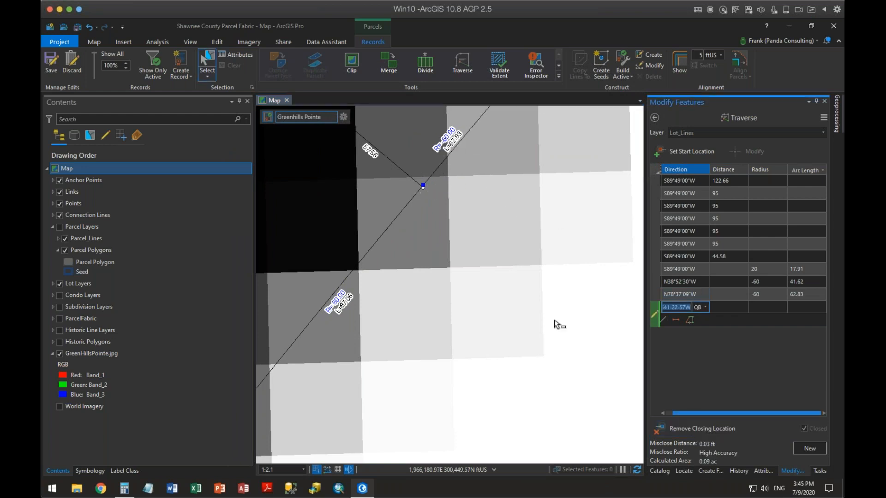
- Measure the distance between the two nearly coincident points at the traverse's closing corner
scroll(507, 301, "down", 3)
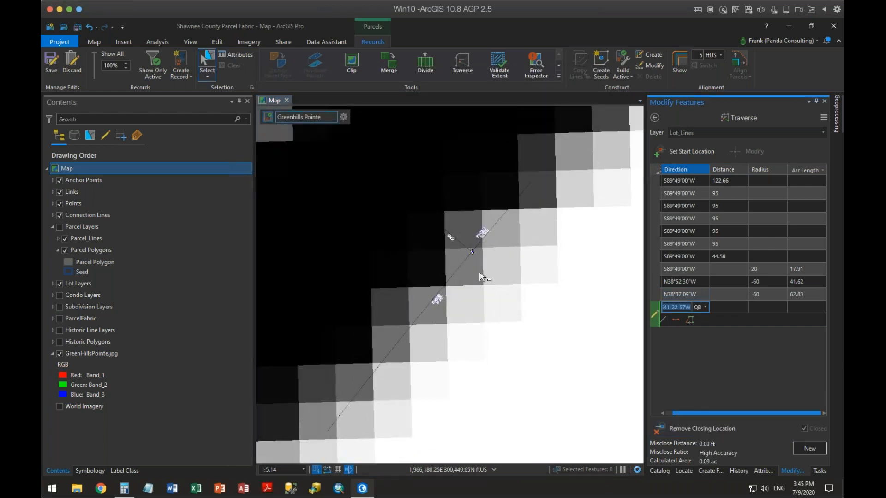
scroll(471, 250, "up", 4)
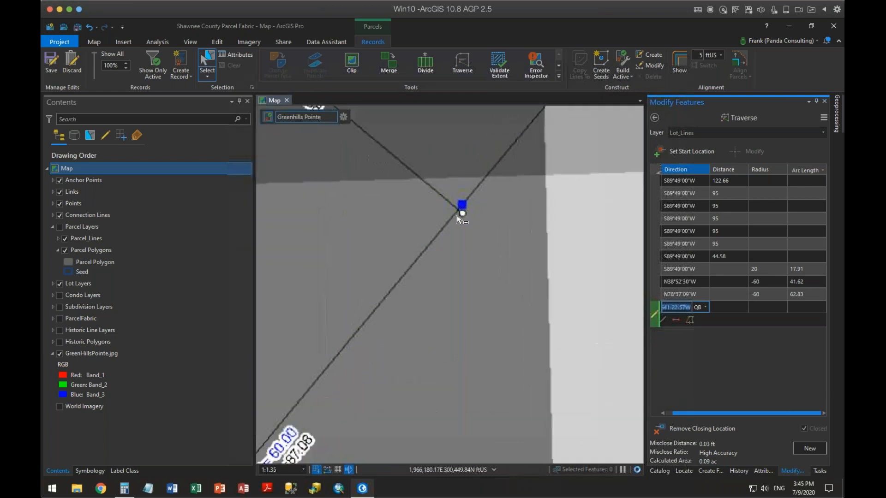
scroll(458, 218, "up", 4)
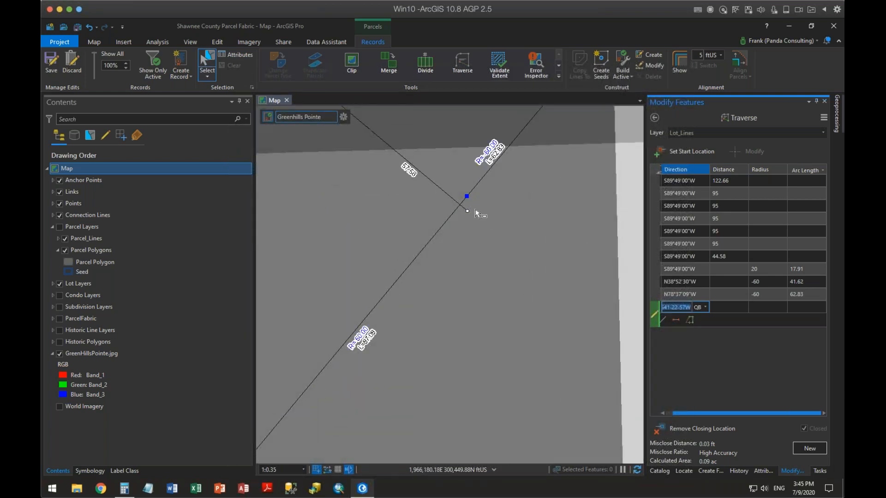
left_click(95, 42)
left_click(438, 62)
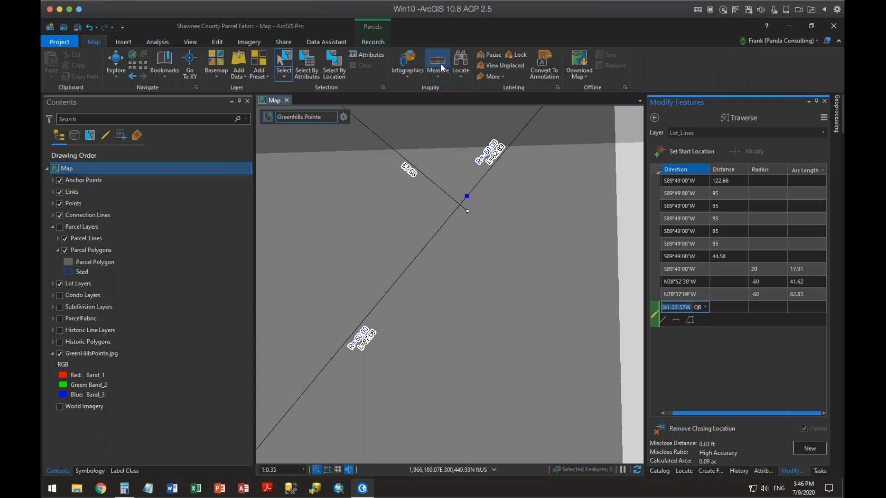
left_click(468, 211)
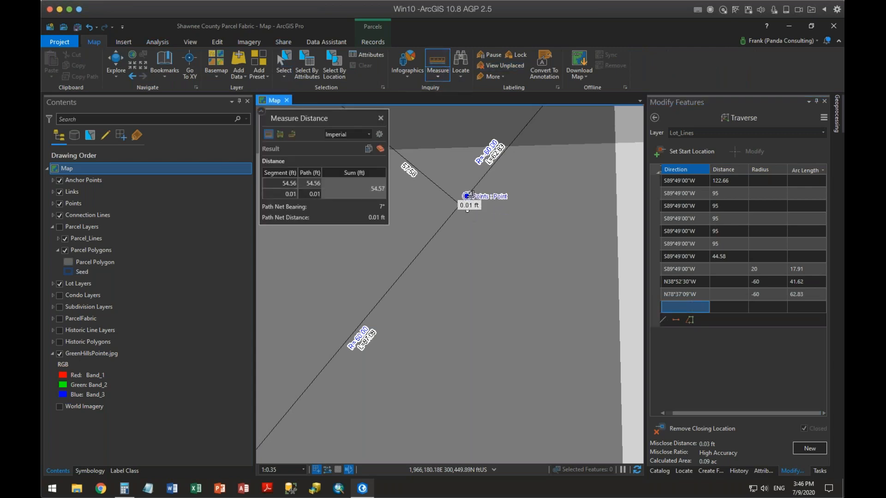
- Close the distance measurement at the closing corner and hide the GreenHillsPointe.jpg plat image
left_click(467, 196)
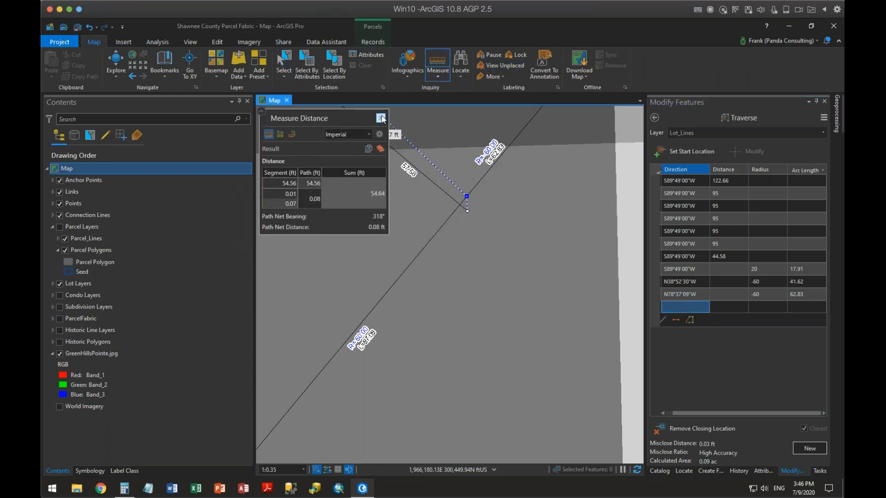
key("Escape")
scroll(510, 248, "down", 3)
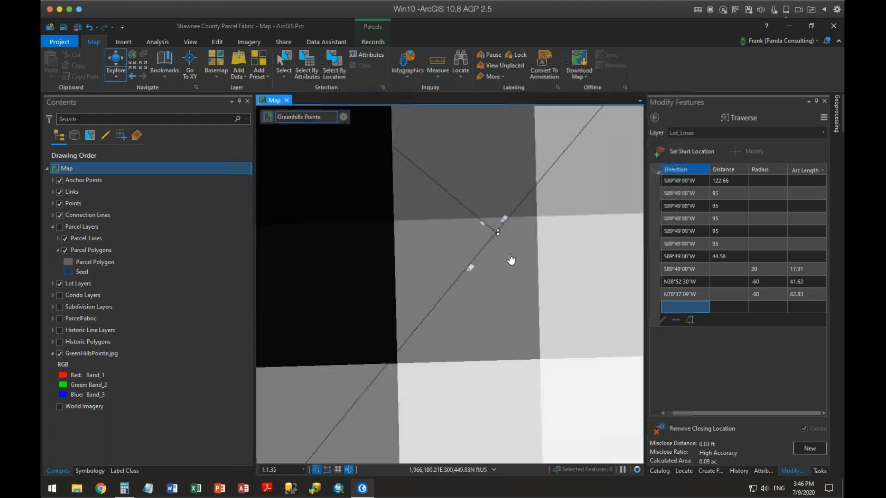
scroll(511, 260, "down", 3)
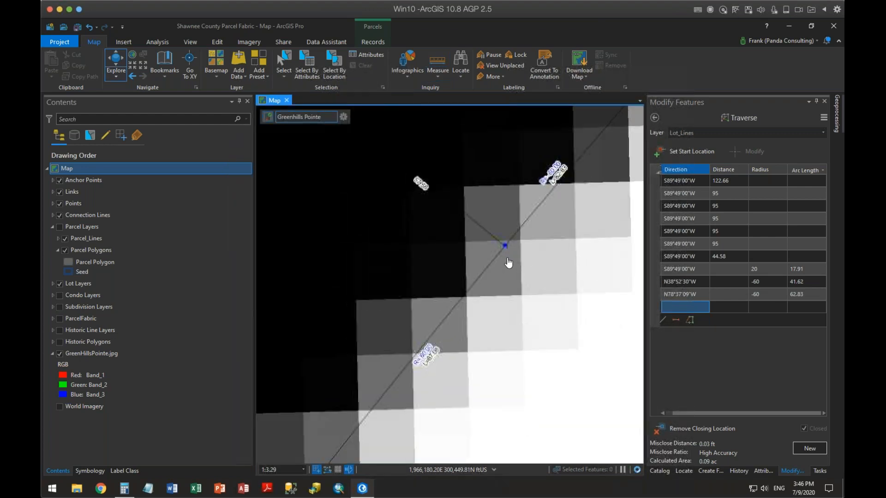
scroll(503, 272, "down", 3)
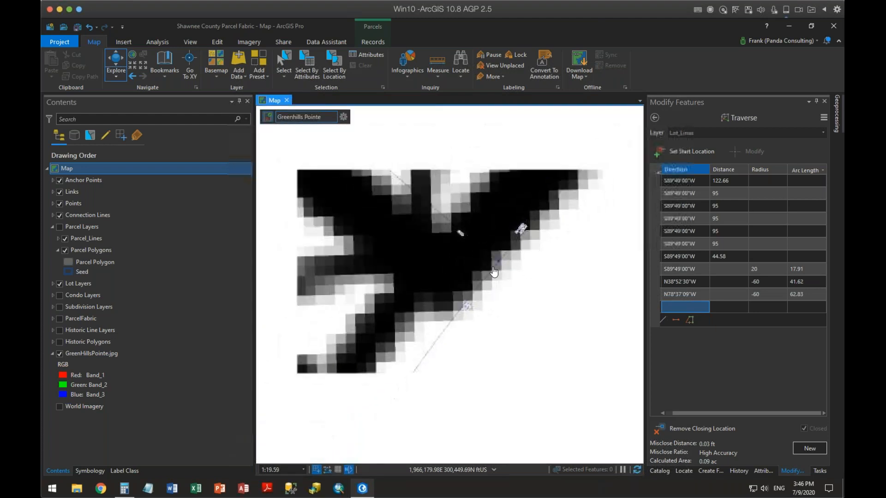
left_click(60, 358)
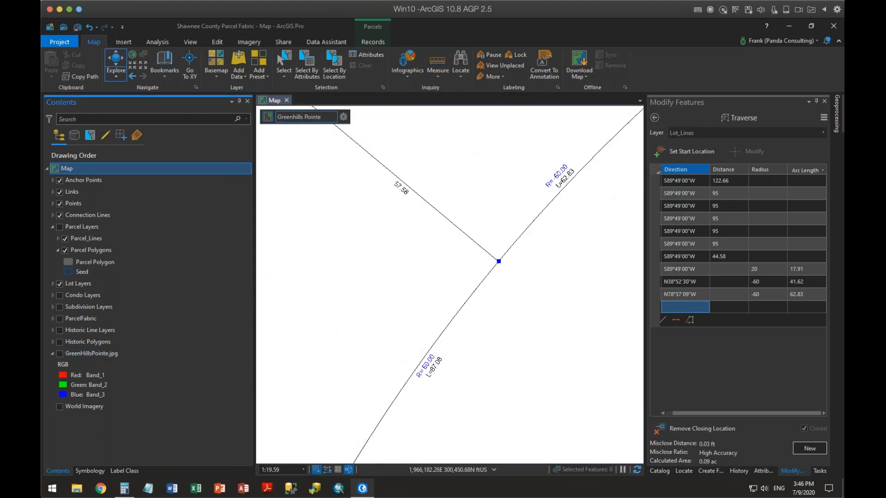
- Finish the traverse at the closing corner by the 57.58 ft line and exit the Traverse tool
left_click(676, 320)
scroll(498, 261, "up", 3)
scroll(498, 261, "up", 6)
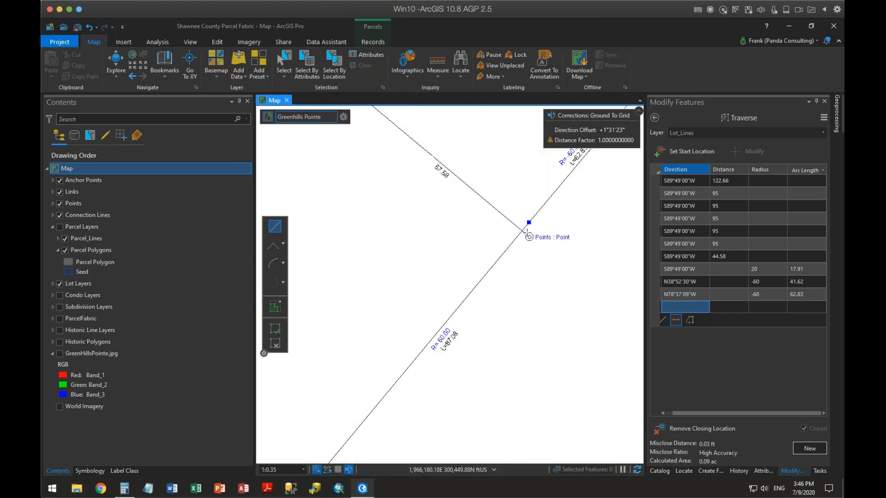
left_click(654, 118)
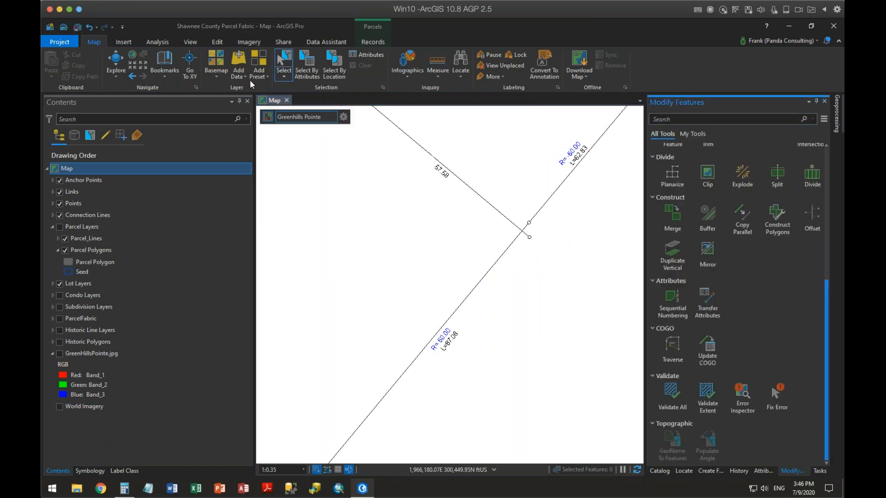
- Use Edit Vertices to snap the 57.58 ft lot line's southeast end vertex onto the end point of the traversed 62.83 ft arc
left_click_drag(428, 147, 459, 174)
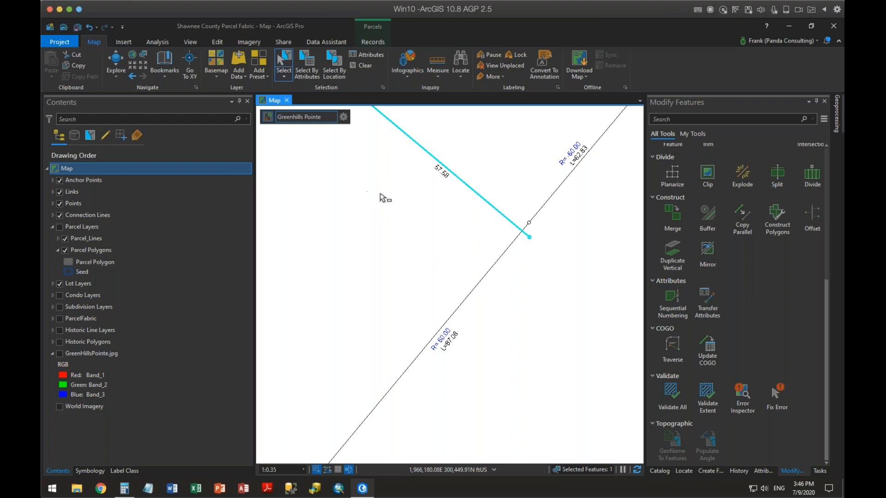
left_click(372, 42)
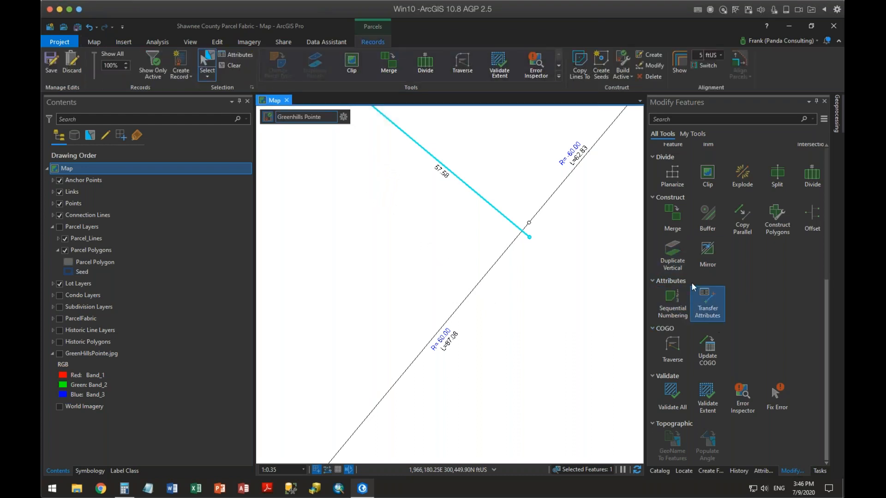
scroll(676, 238, "up", 3)
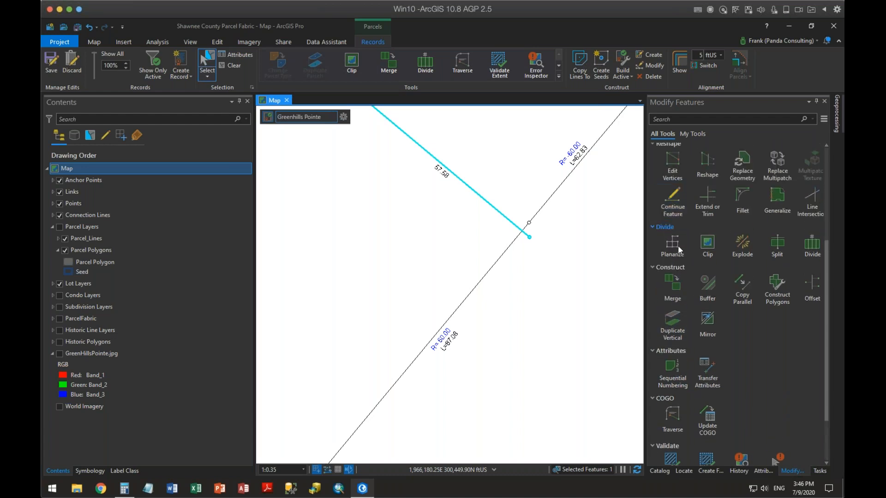
scroll(713, 262, "up", 1)
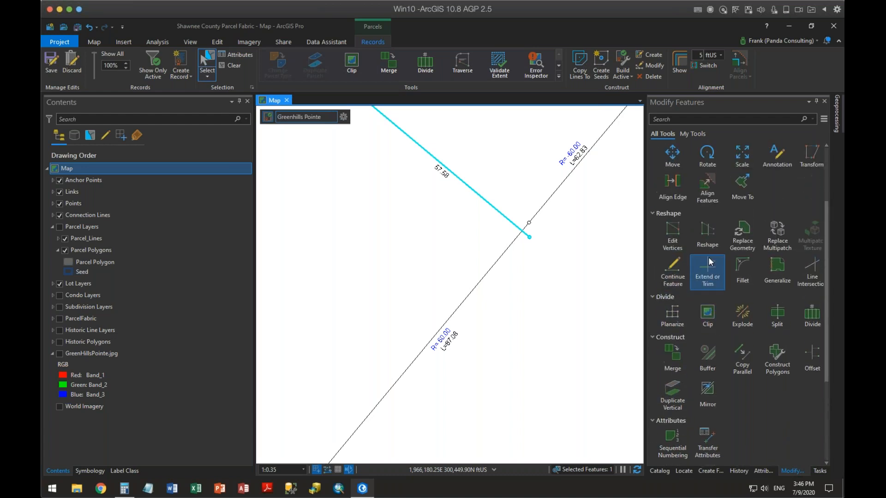
left_click(702, 237)
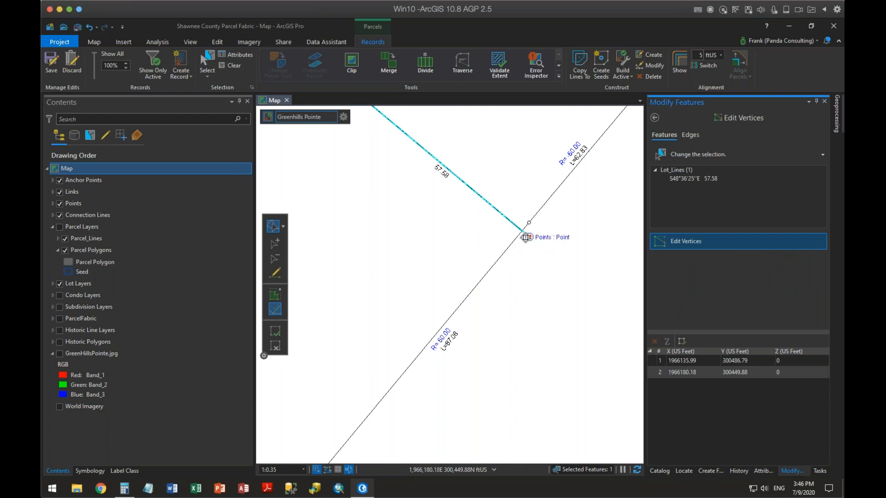
left_click_drag(528, 237, 528, 224)
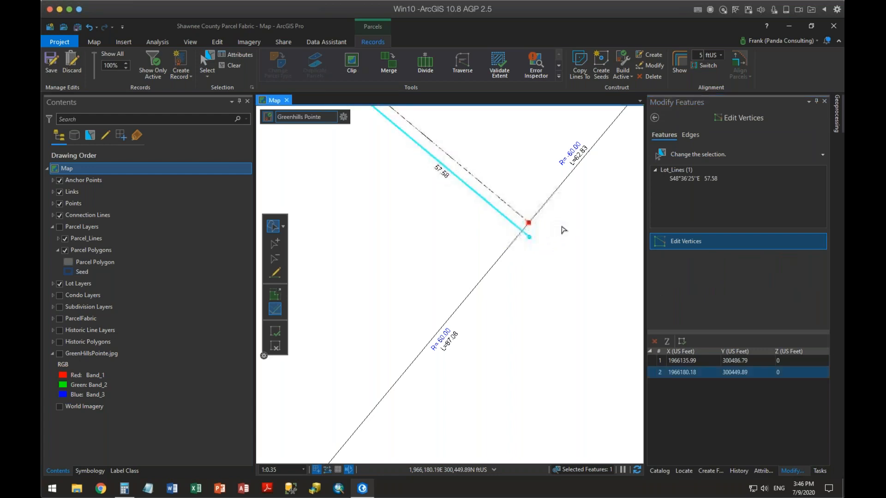
left_click(272, 329)
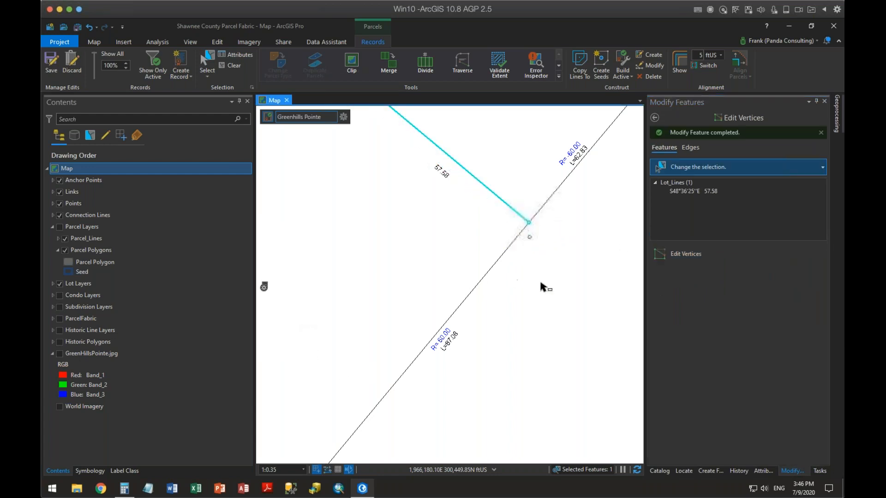
- Delete the leftover point just below the corner where the 57.58 ft line meets the cul-de-sac
left_click(529, 238)
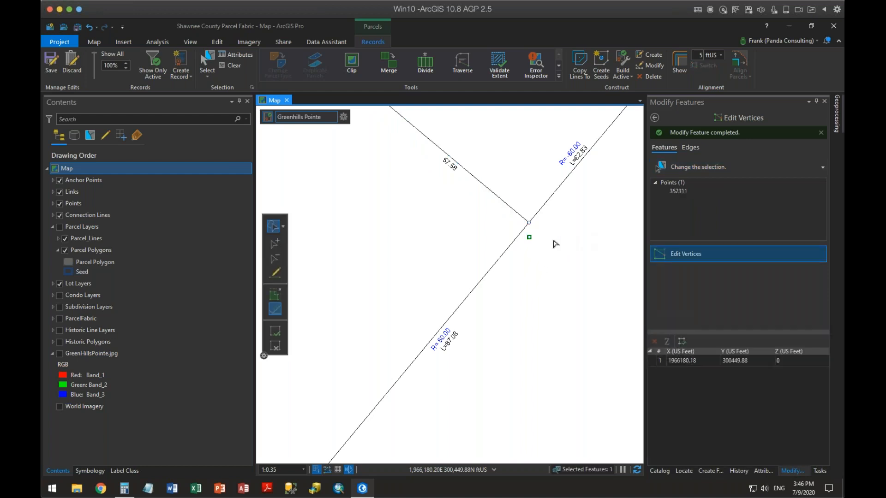
key("Escape")
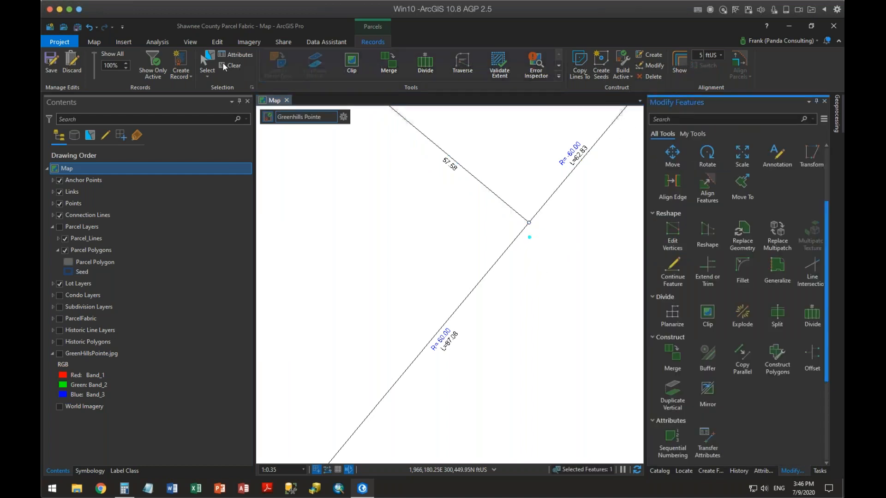
left_click(208, 62)
left_click(529, 238)
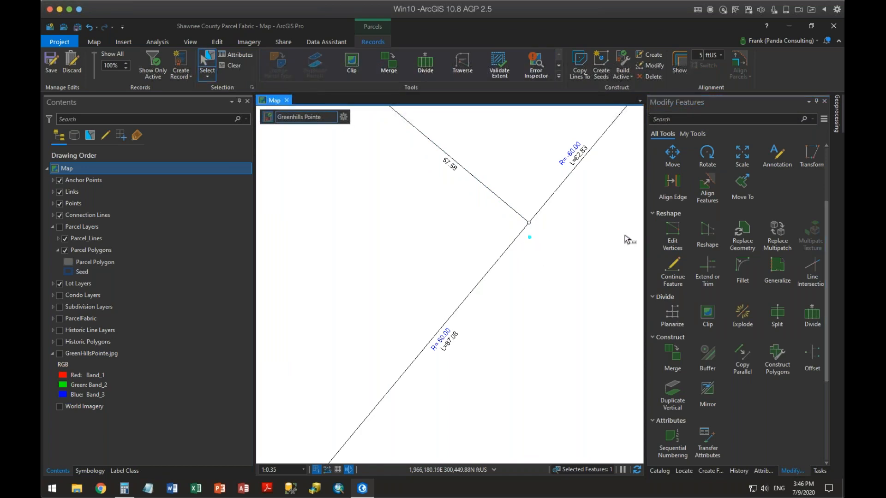
- Bring the whole subdivision outline into view and show the GreenHillsPointe.jpg plat image
scroll(561, 288, "down", 4)
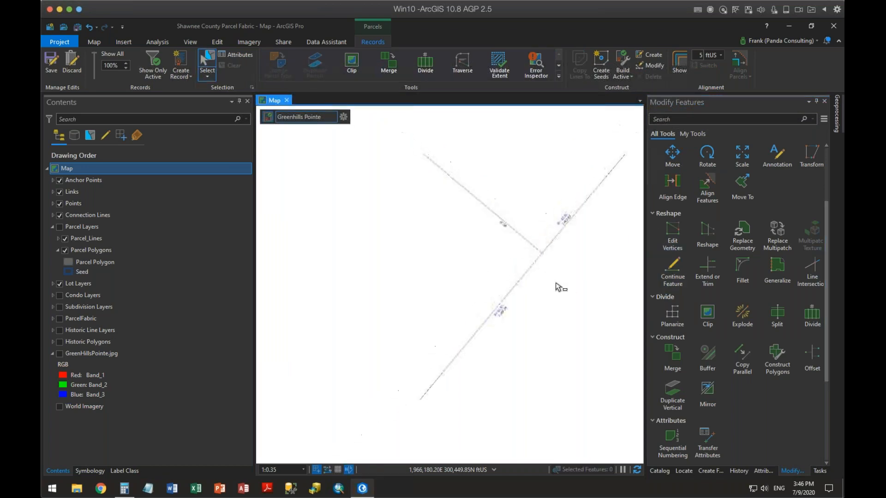
scroll(540, 295, "down", 2)
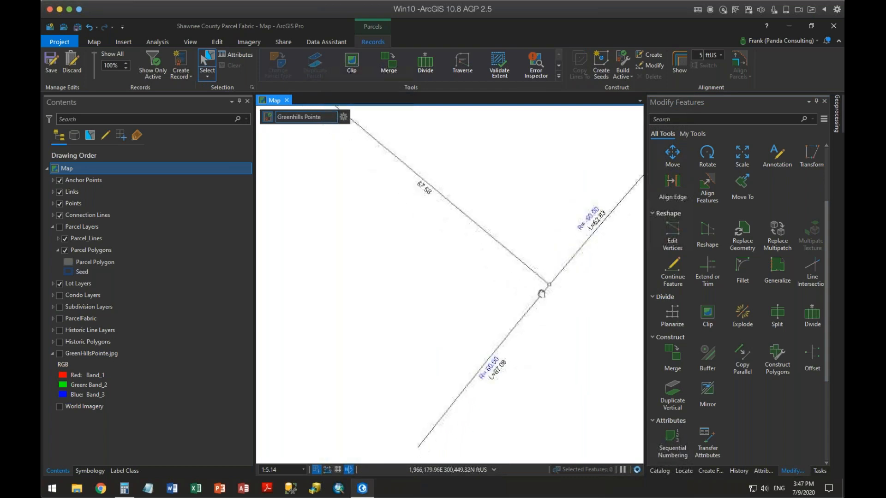
scroll(546, 305, "down", 8)
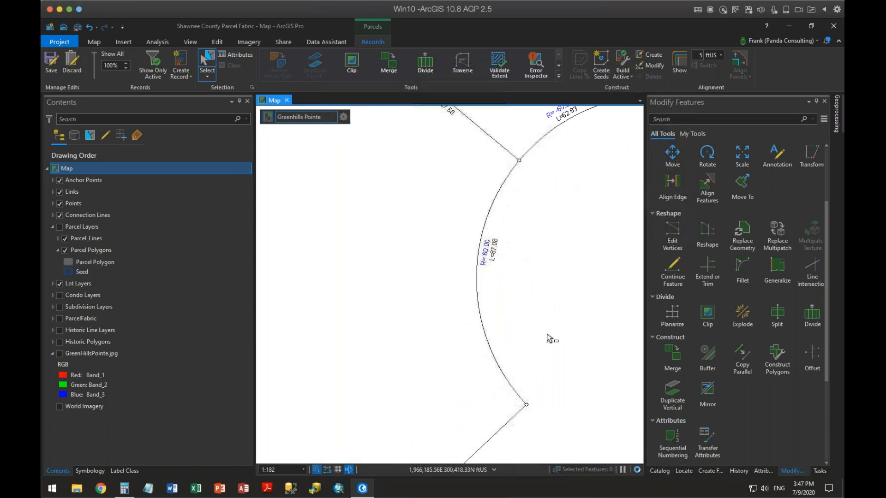
left_click_drag(554, 307, 479, 373)
scroll(519, 344, "down", 3)
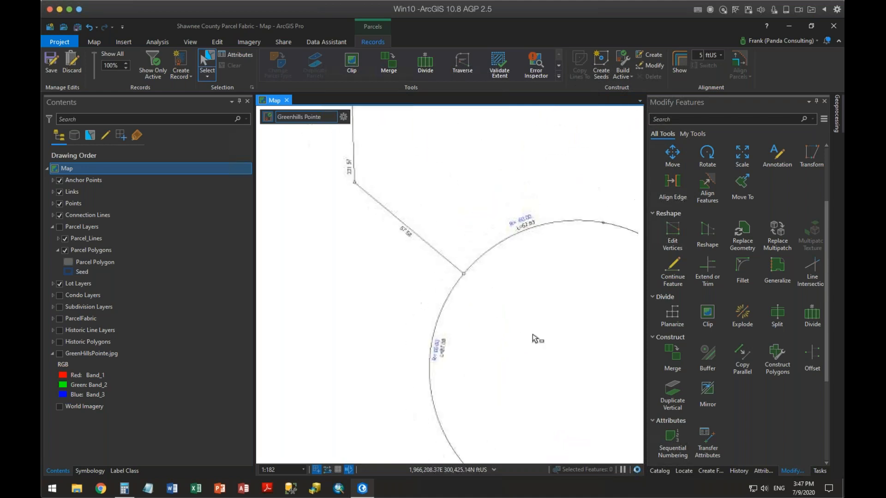
scroll(560, 353, "down", 4)
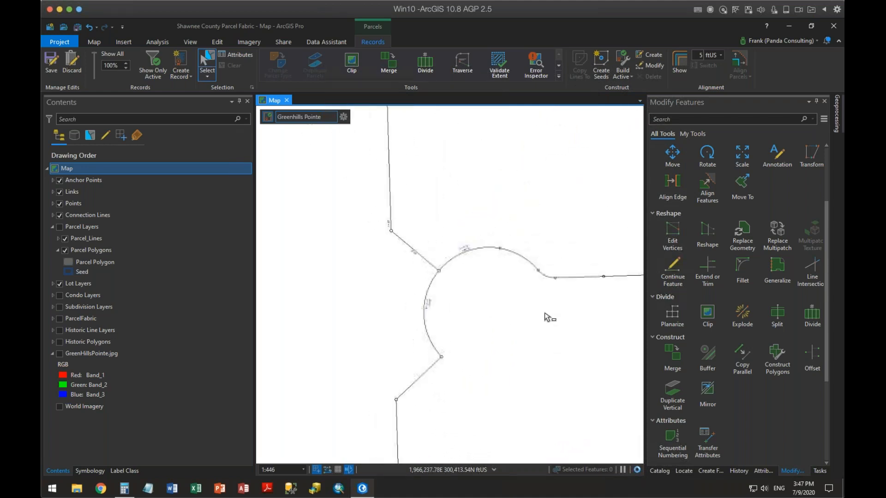
left_click_drag(544, 324, 423, 310)
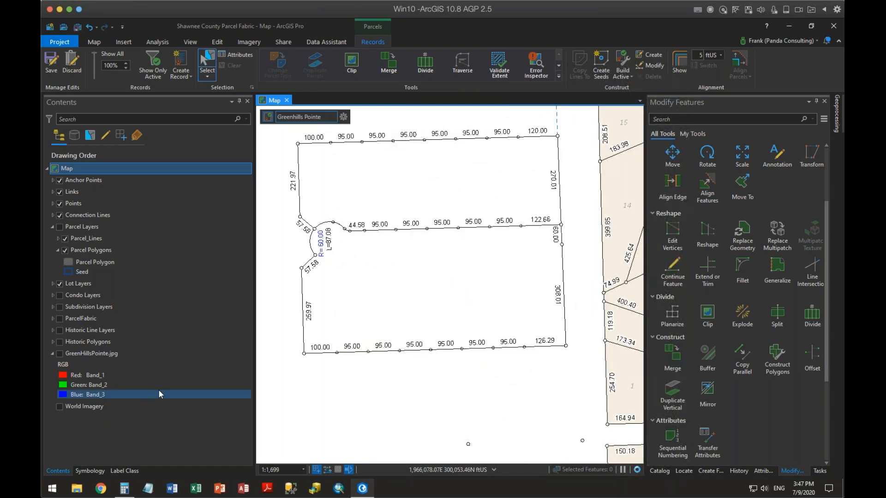
left_click(59, 354)
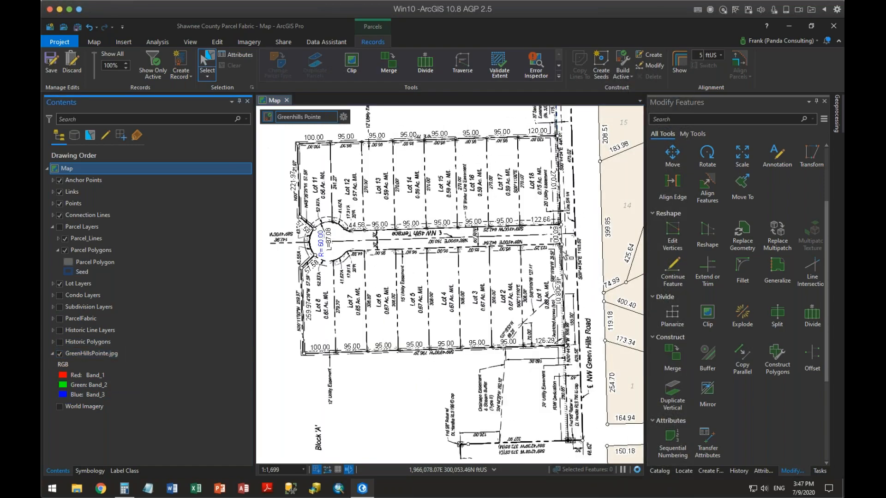
- Start a new Lot_Lines traverse at Lot 1's northeast corner, the south end of the 60 ft right-of-way line
scroll(562, 248, "up", 4)
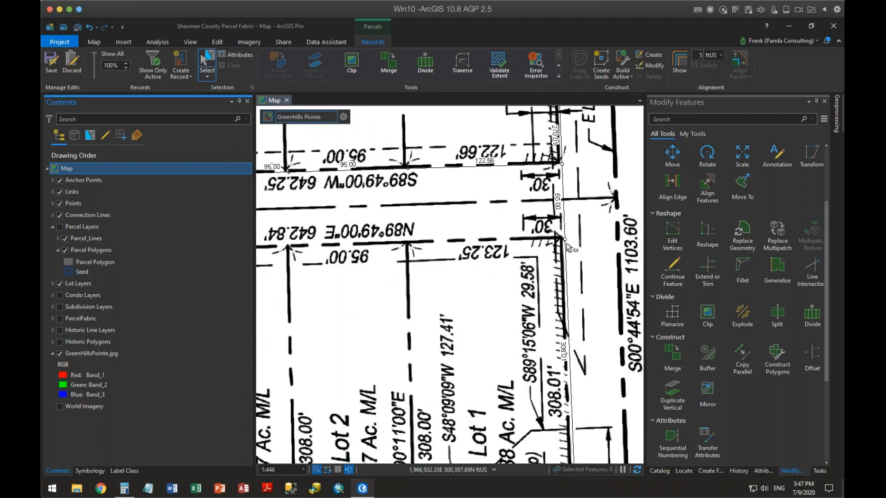
scroll(571, 229, "up", 4)
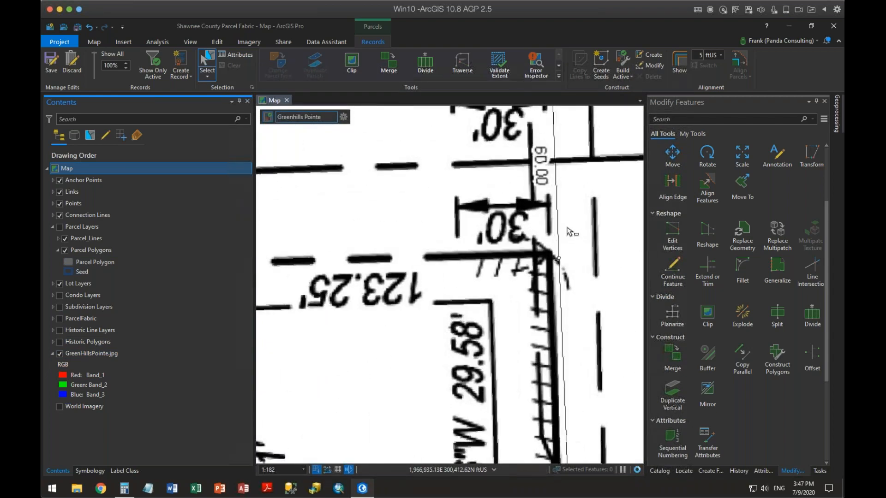
scroll(692, 401, "down", 2)
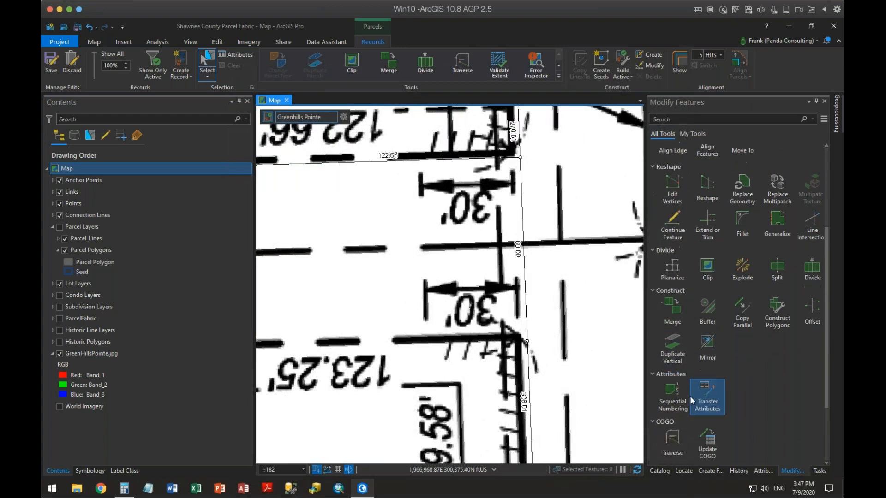
left_click(673, 443)
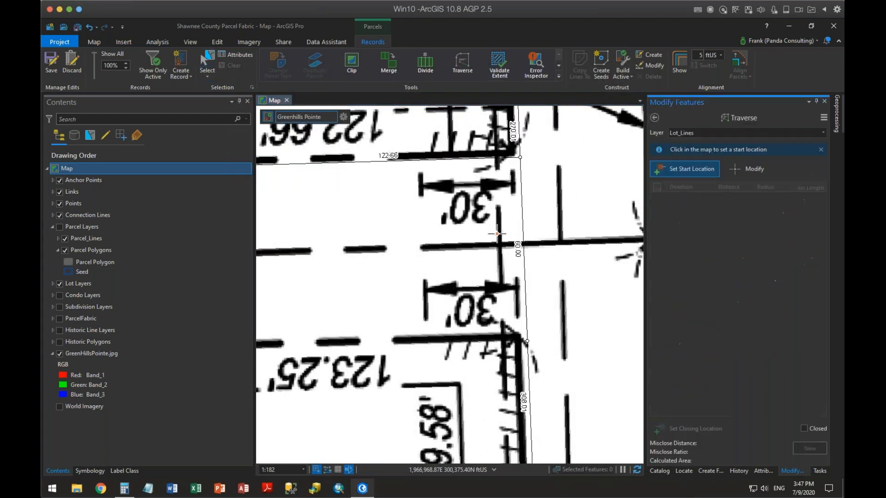
left_click(527, 343)
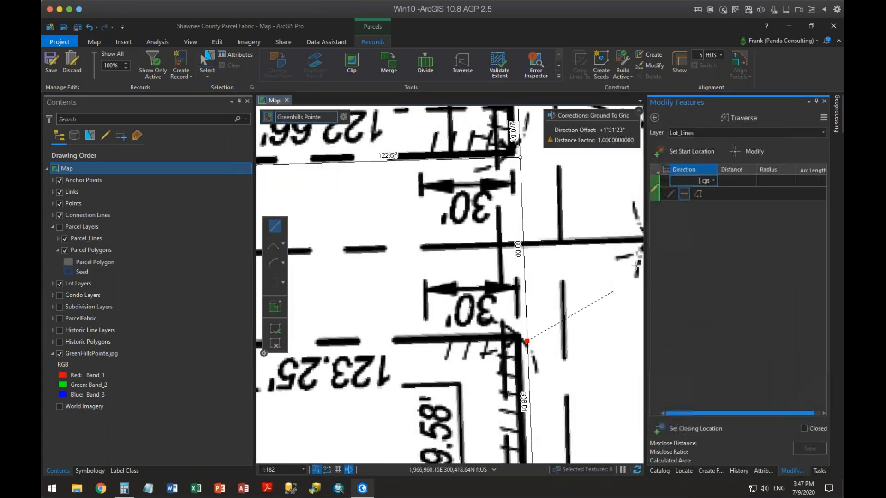
- Add a straight traverse course with direction S89°49'00"W and distance 123.25 ft along Lot 1's NW 49th Terrace frontage
scroll(435, 342, "down", 2)
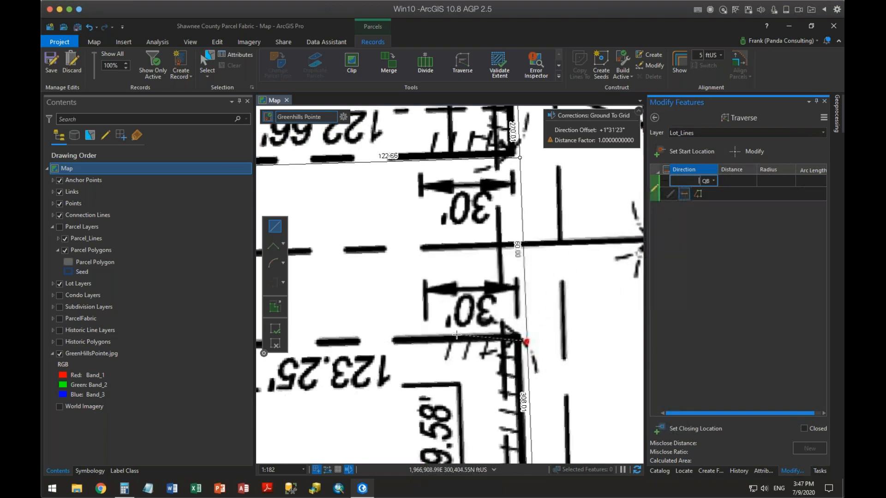
left_click_drag(435, 343, 570, 300)
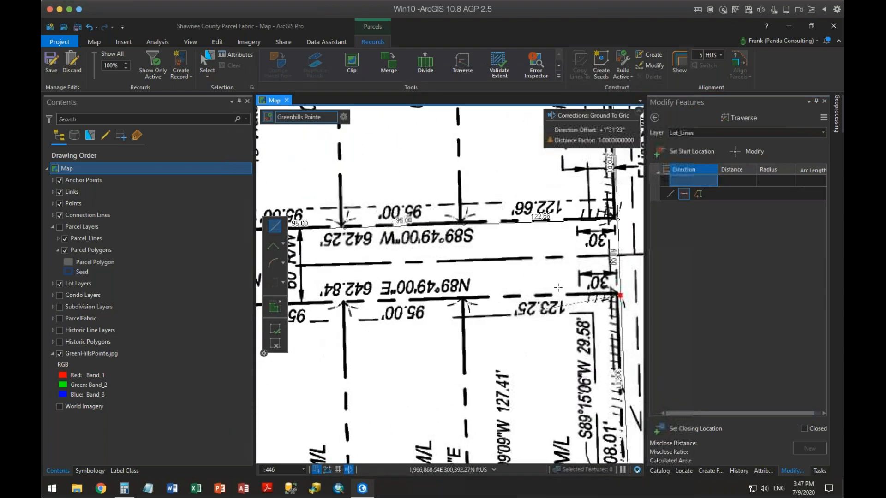
left_click(694, 180)
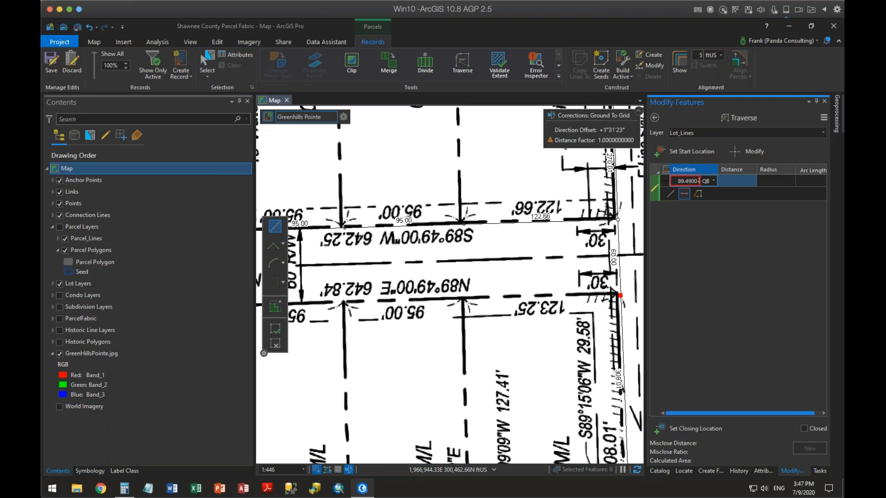
type("3")
key("Tab")
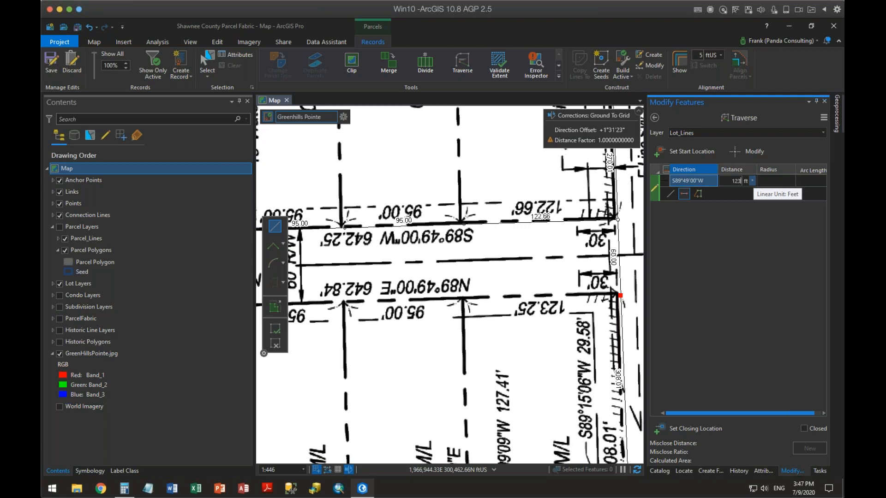
type("123.25")
key("Return")
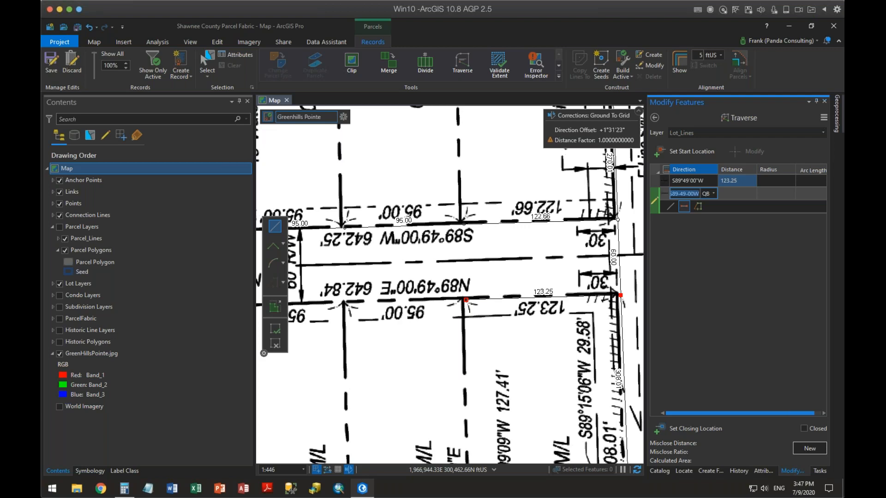
- Add a straight traverse course with direction S89°49'00"W and distance 95 ft along Lot 2's street frontage
key("Tab")
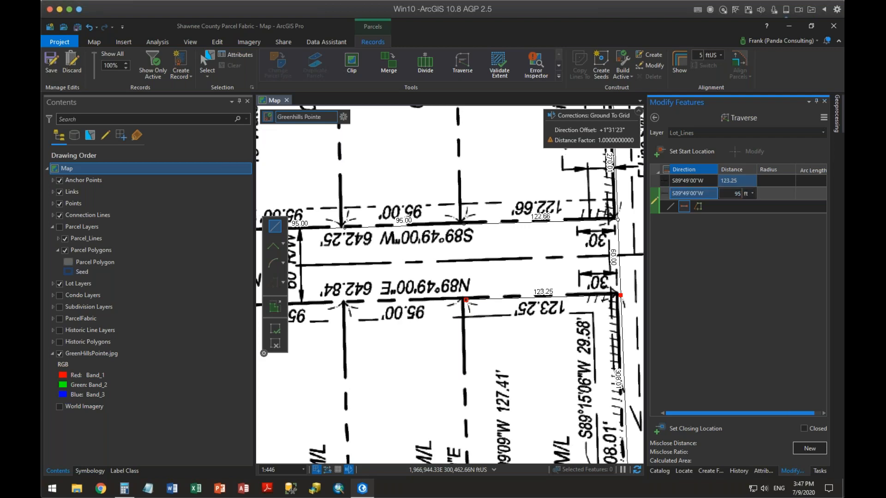
type("95")
key("Return")
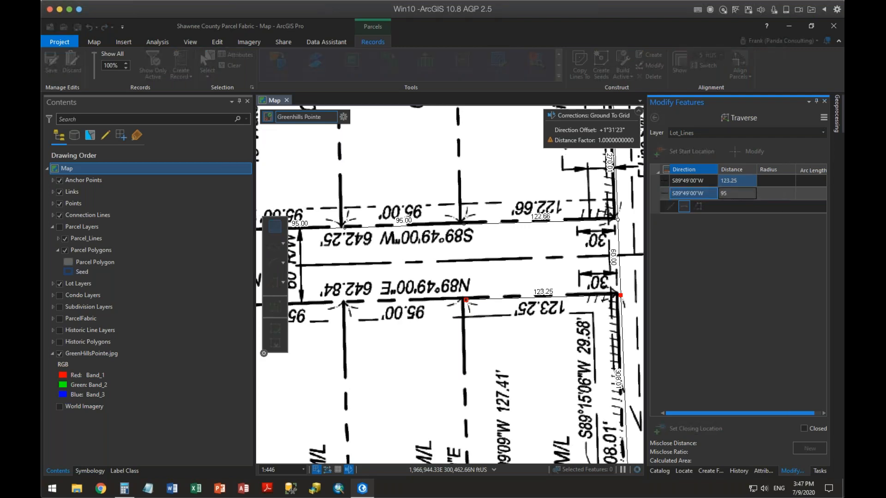
- Add four more straight courses of 95 ft at S89°49'00"W along the frontages of Lots 3 to 6
scroll(345, 378, "down", 5)
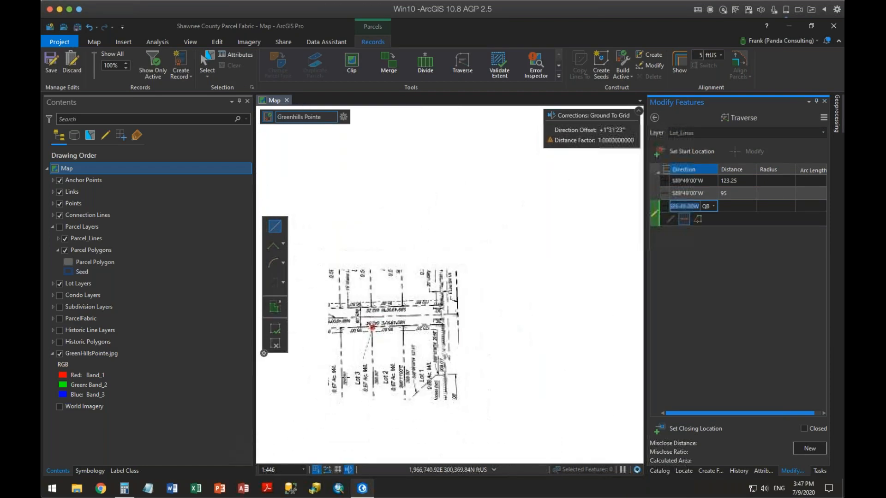
left_click_drag(345, 378, 522, 339)
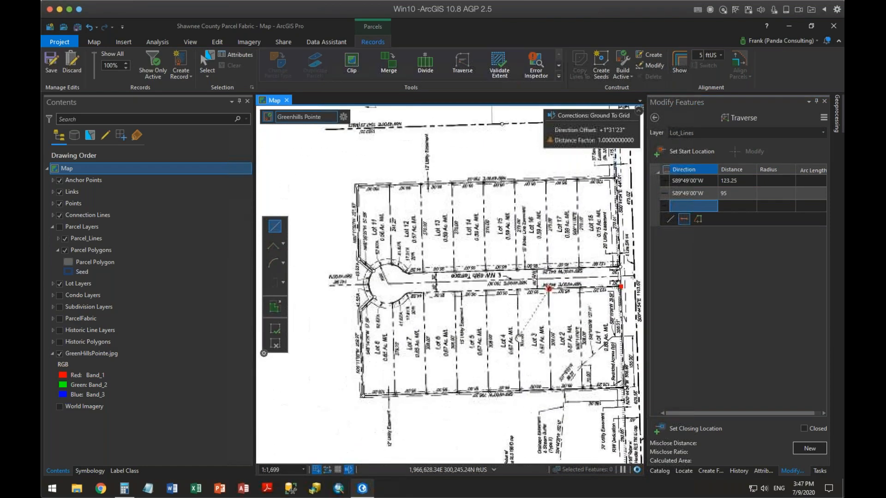
left_click(697, 219)
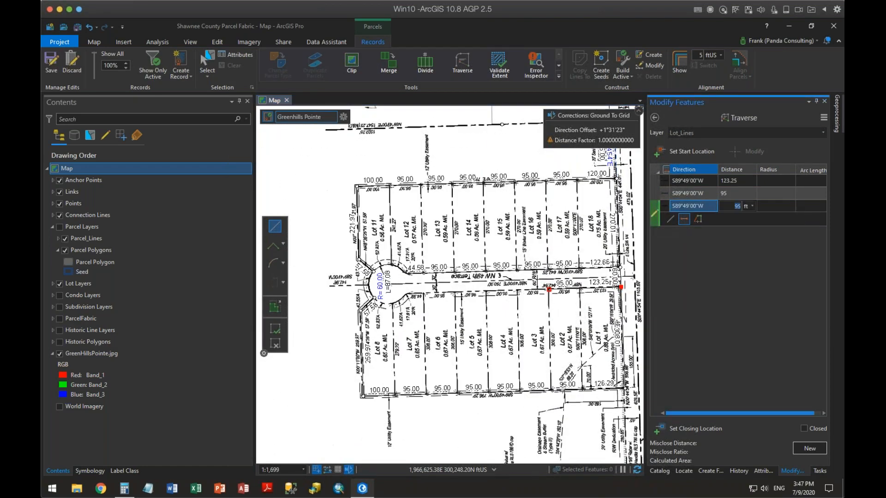
key("Return")
key("Return")
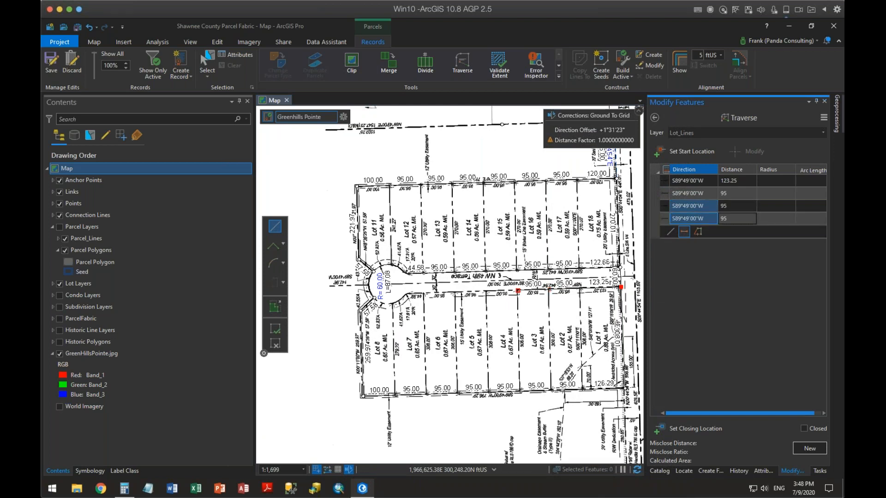
key("Return")
key("Return")
key("Return")
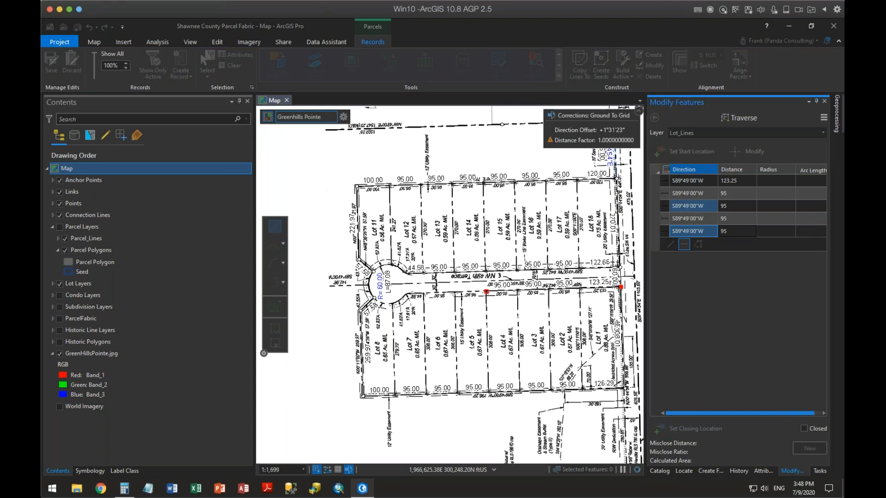
key("Return")
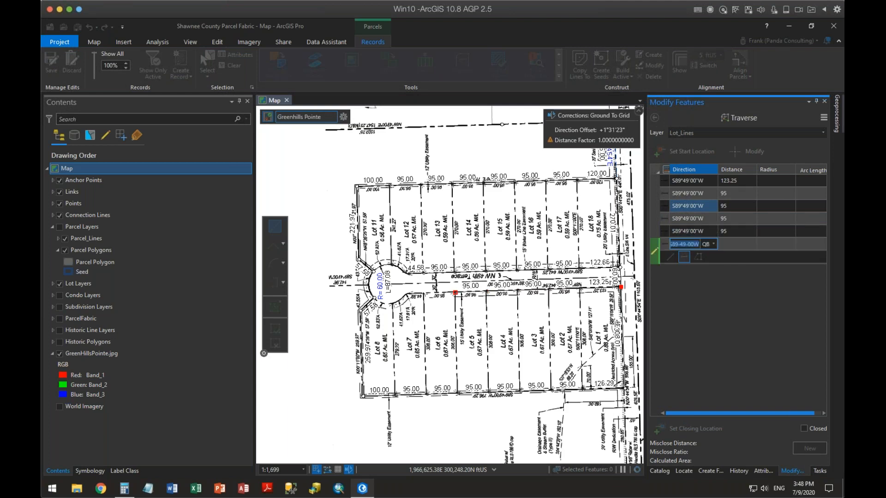
key("Return")
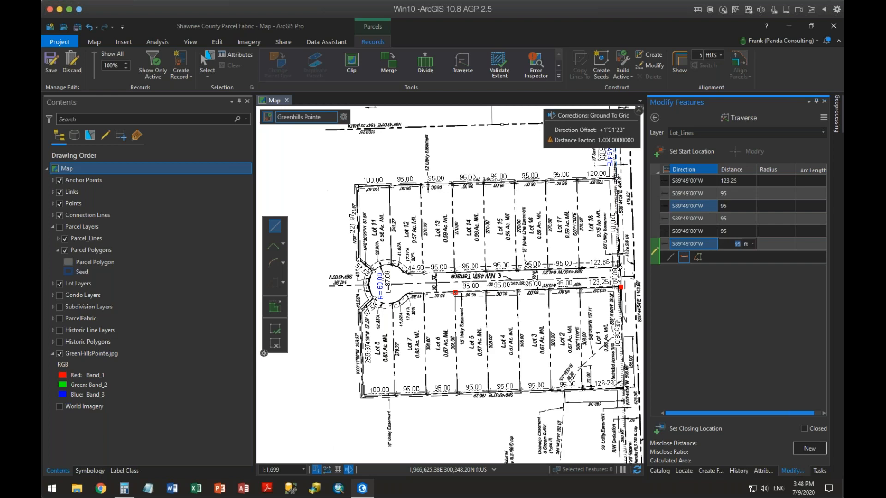
key("Return")
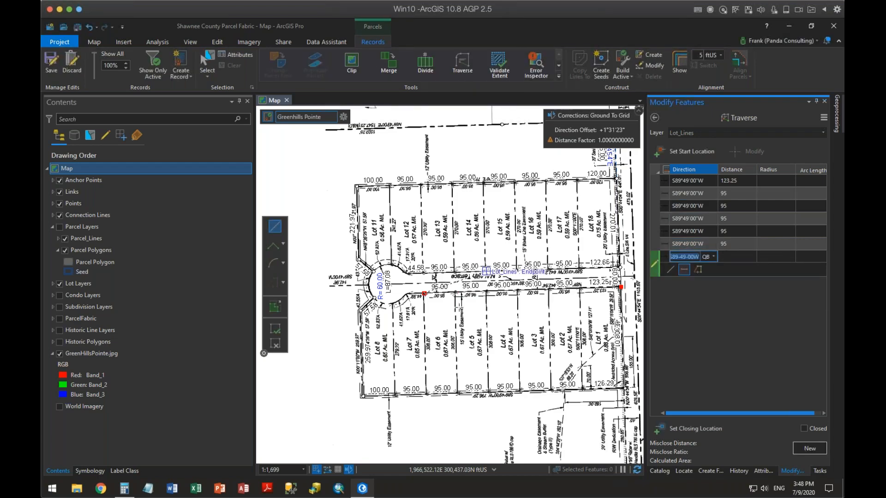
- Add a straight course of 44.59 ft at S89°49'00"W along Lot 7's frontage to the start of the cul-de-sac curve
scroll(415, 307, "up", 4)
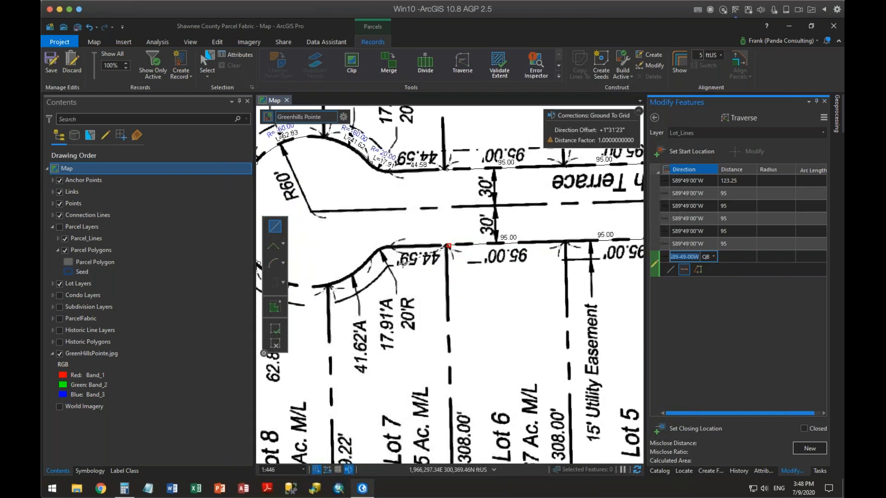
key("Tab")
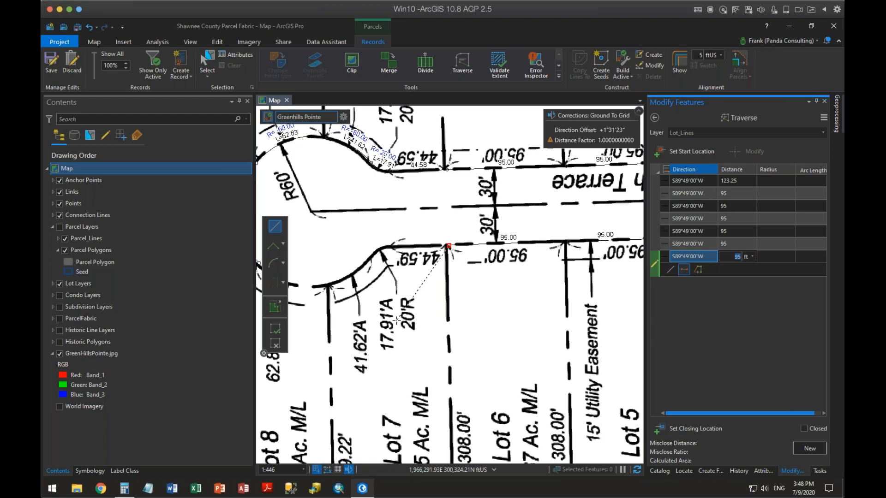
type("44.59")
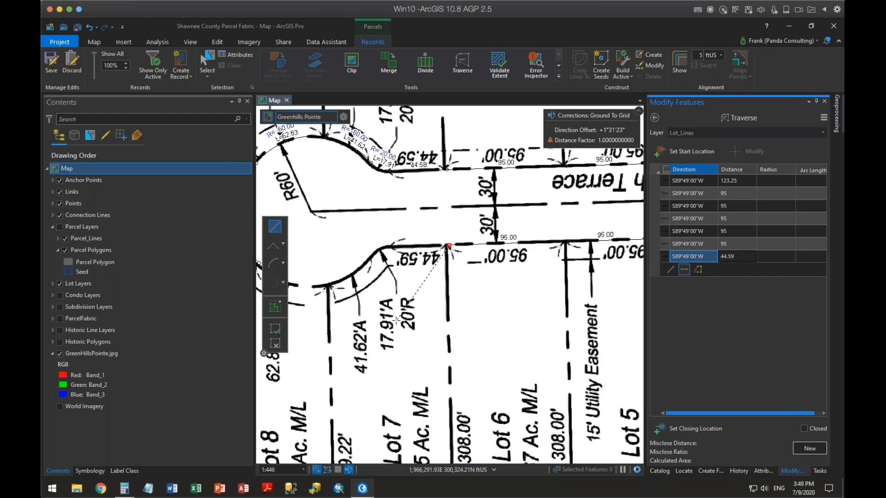
key("Return")
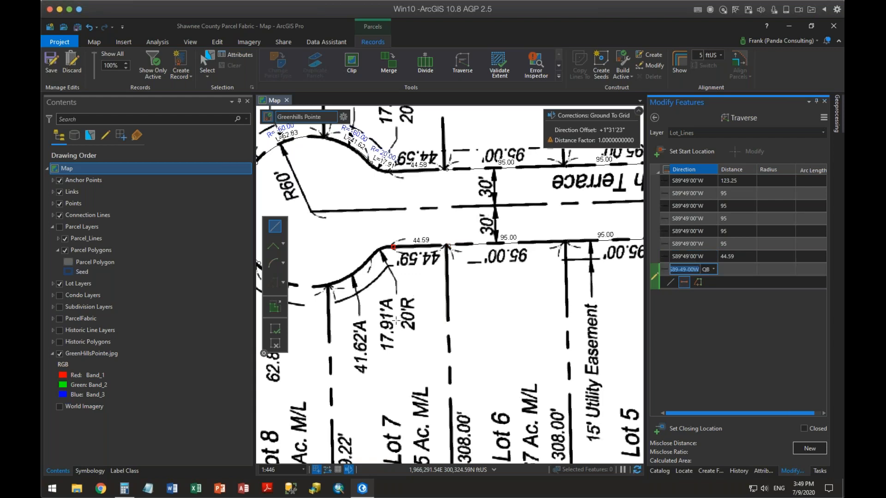
- Add a curve course with direction S89°49'00"W, radius -20 and arc length 17.91 ft where Lot 7 enters the cul-de-sac
key("BackSpace")
left_click_drag(403, 388, 491, 380)
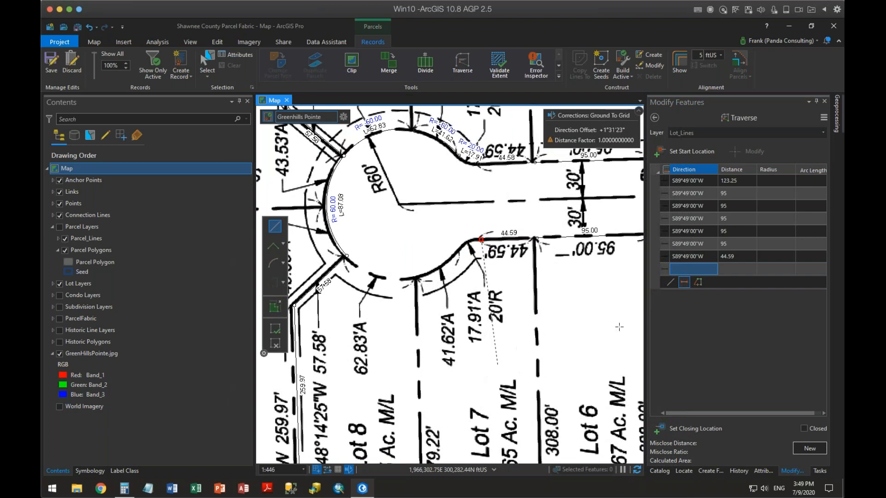
left_click(699, 270)
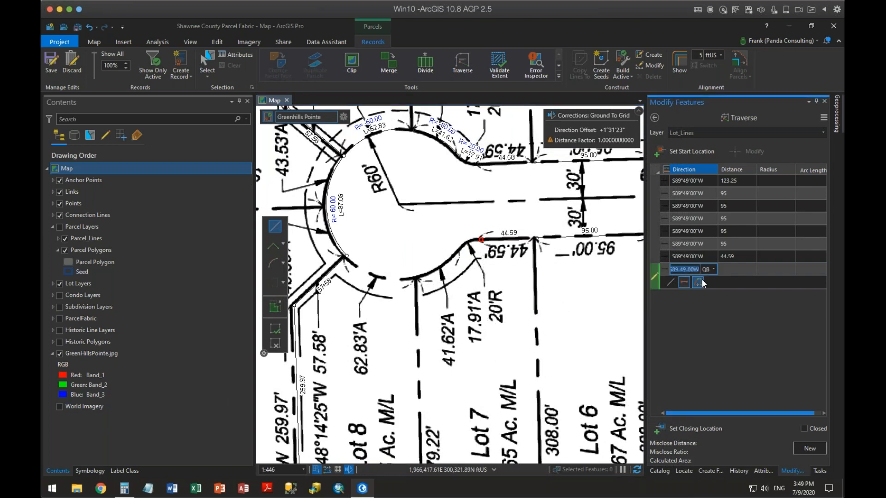
key("BackSpace")
key("Tab")
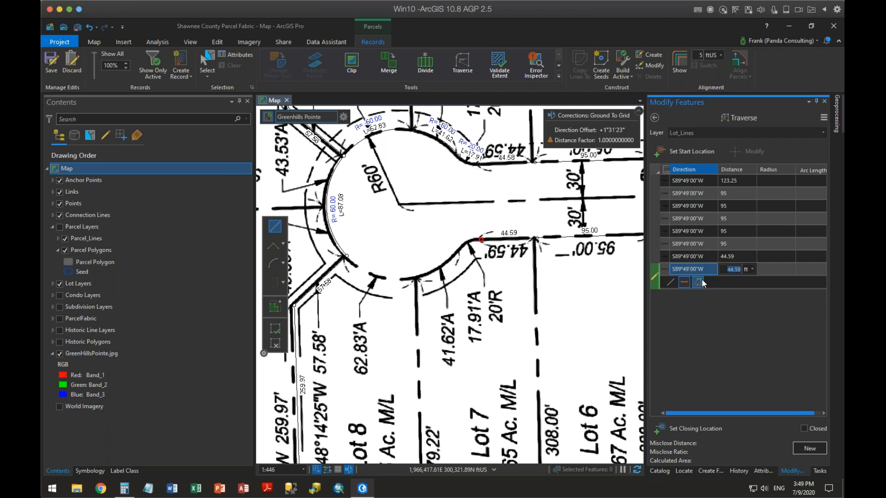
type("0")
key("Tab")
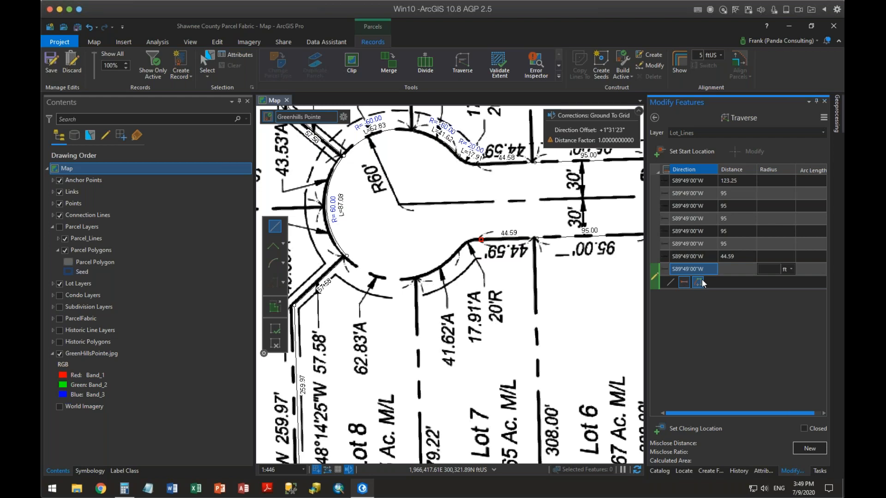
type("-20")
key("Tab")
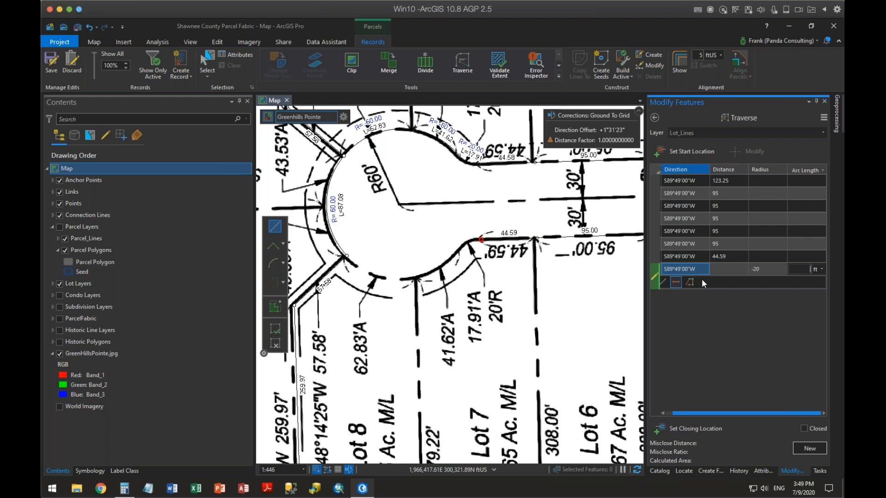
type("17.91")
key("Return")
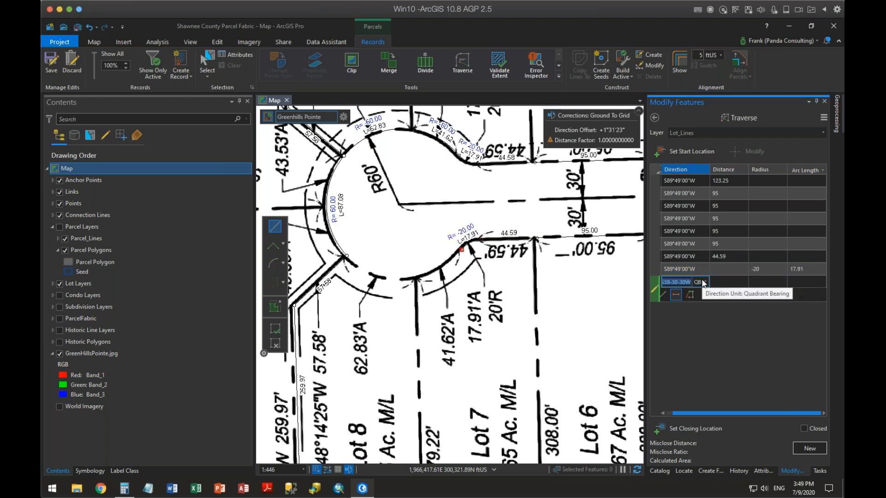
- Add a curve course with direction S38°30'30"W, radius 60 and arc length 41.62 ft along Lot 7's cul-de-sac frontage
key("Tab")
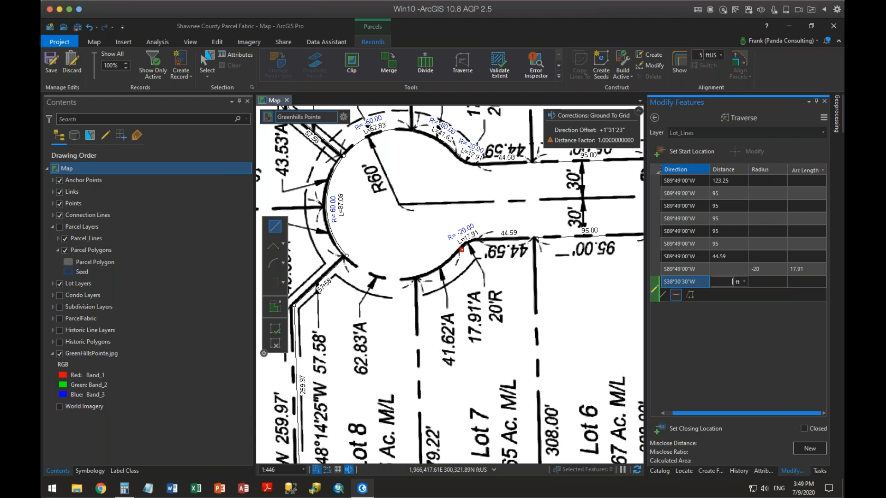
type("60")
key("BackSpace")
key("BackSpace")
key("Tab")
type("6")
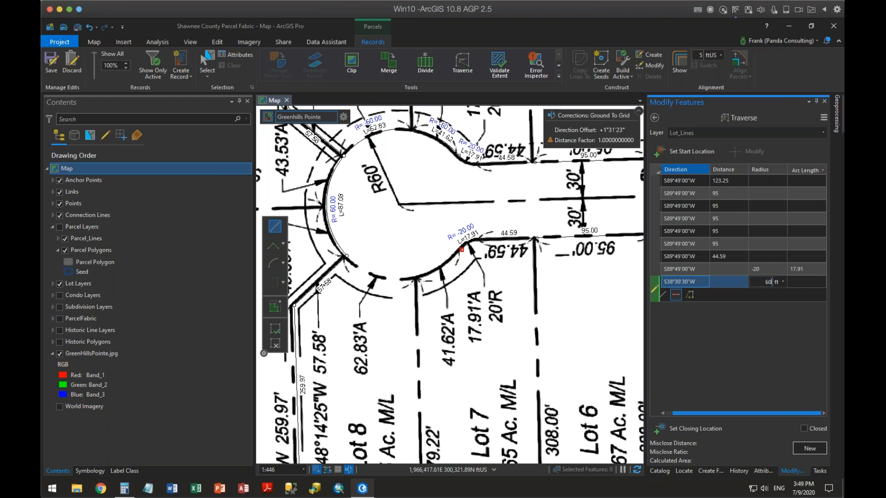
type("0")
key("Tab")
type("41.62")
key("Return")
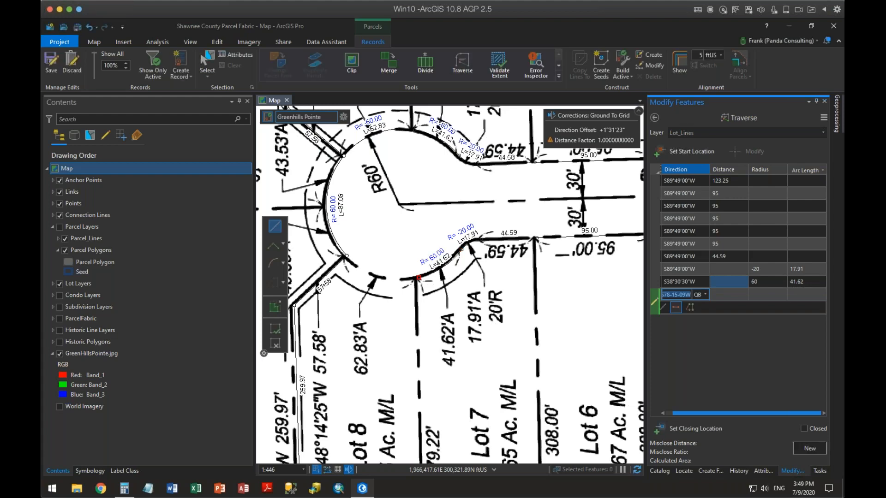
- Add a curve course with direction S78°15'09"W, radius 60 and arc length 62.83 ft along Lot 8's cul-de-sac frontage
key("BackSpace")
key("Tab")
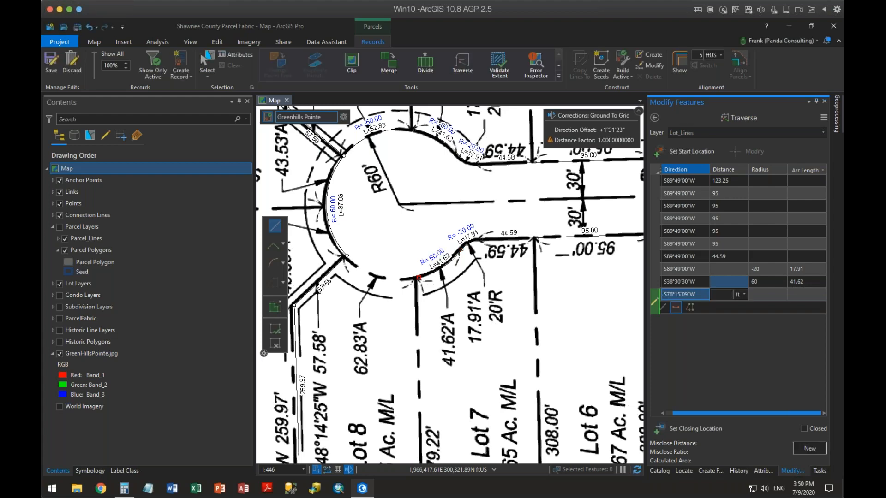
key("Tab")
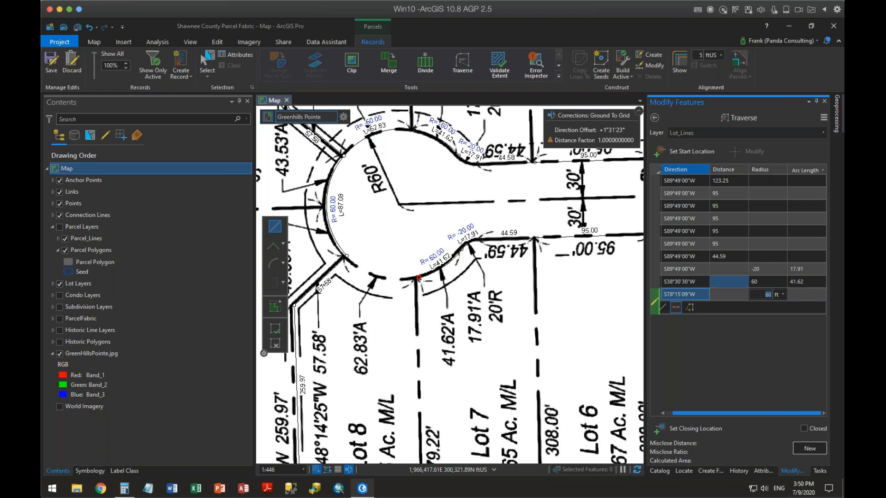
key("Tab")
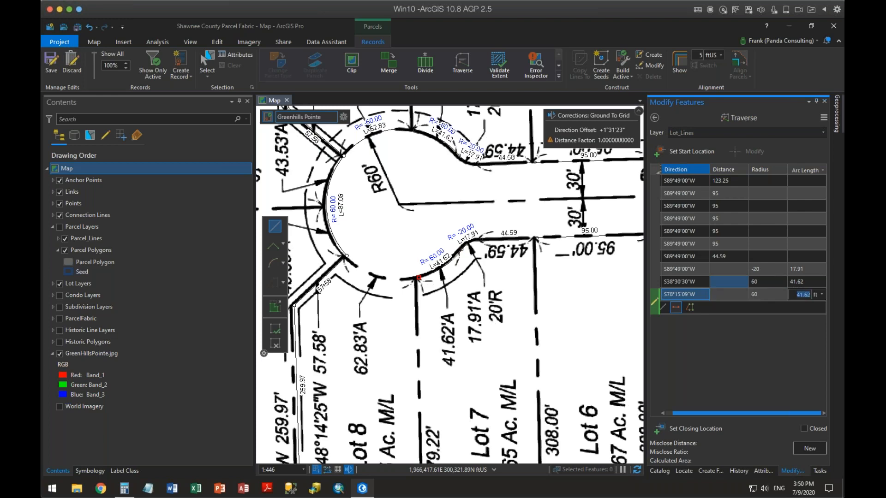
type("62.83")
key("Return")
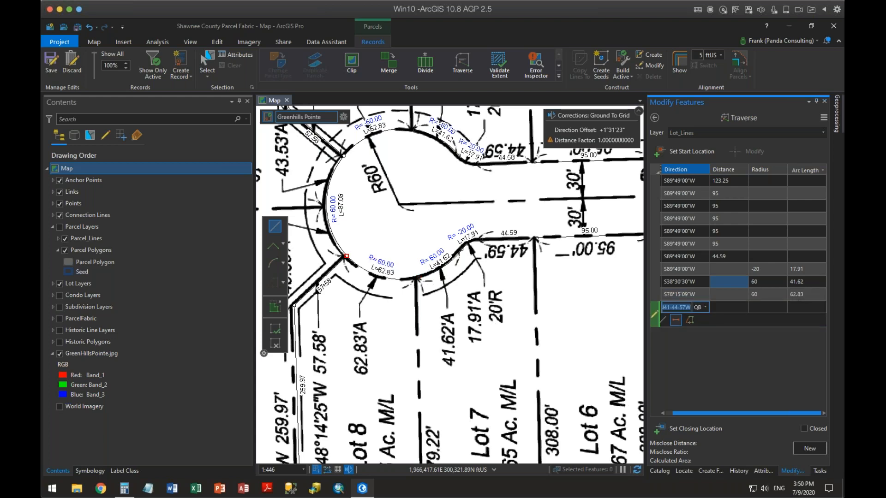
- Set the traverse's closing location at the existing corner where the 57.58 ft line meets the 87.08 ft cul-de-sac arc
scroll(329, 241, "up", 8)
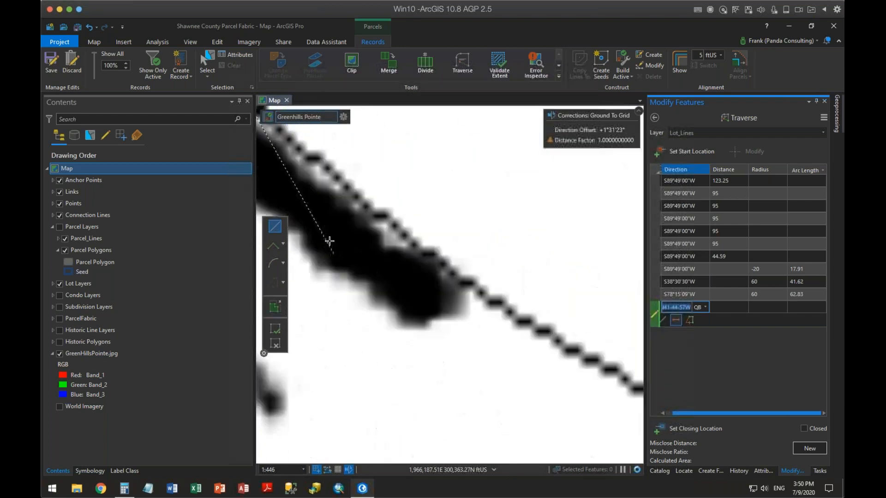
scroll(330, 241, "up", 10)
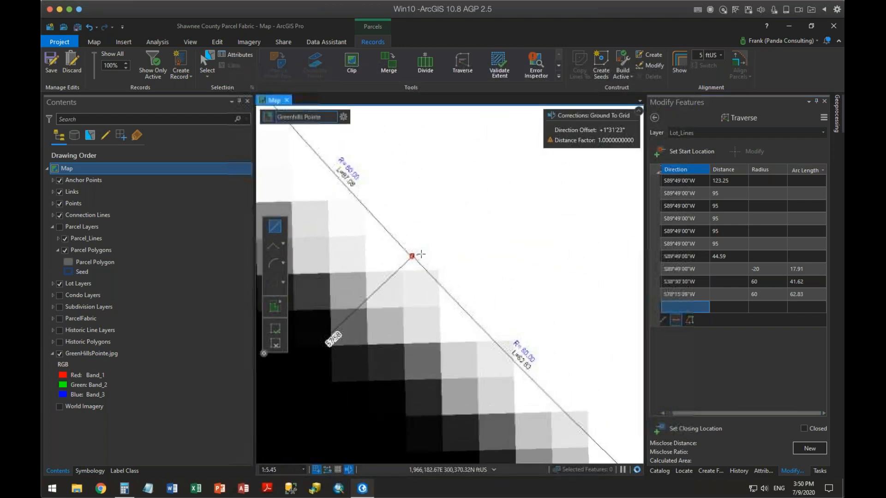
scroll(421, 255, "up", 4)
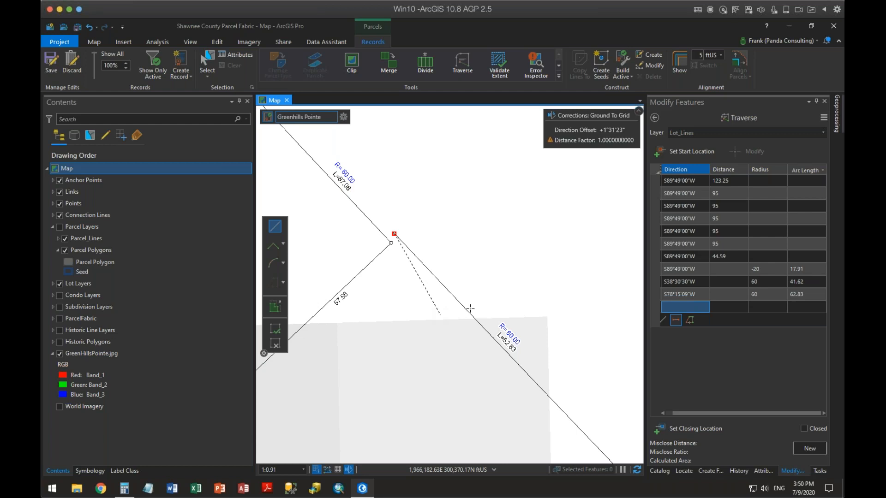
left_click(660, 429)
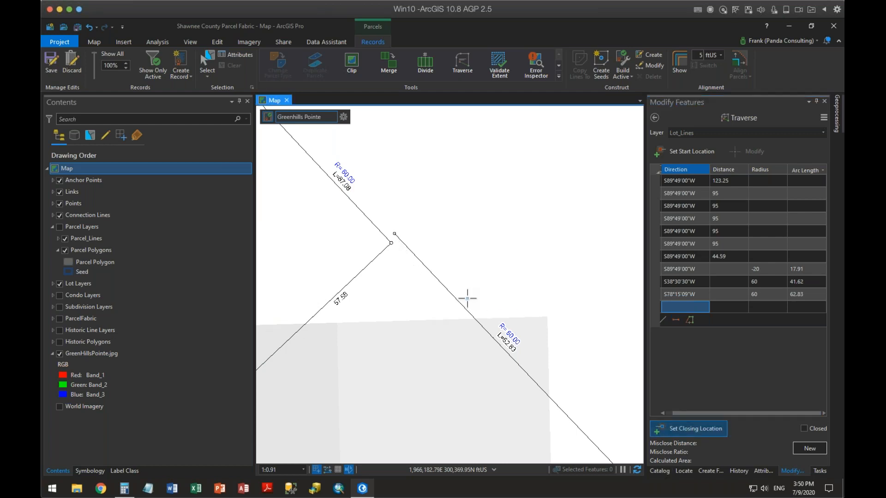
left_click(391, 242)
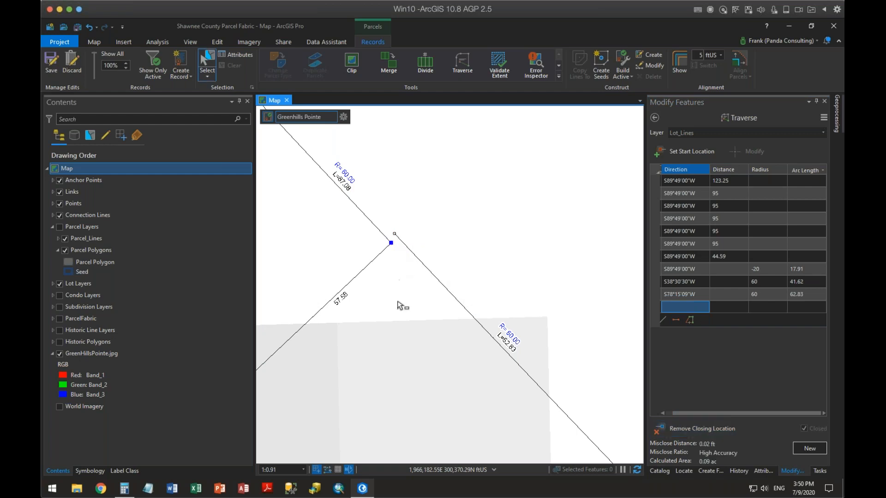
scroll(510, 304, "down", 2)
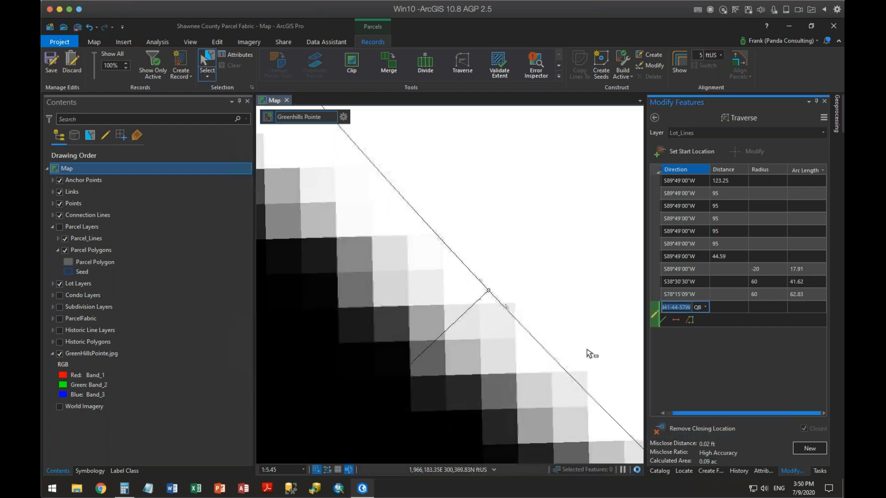
scroll(574, 347, "down", 2)
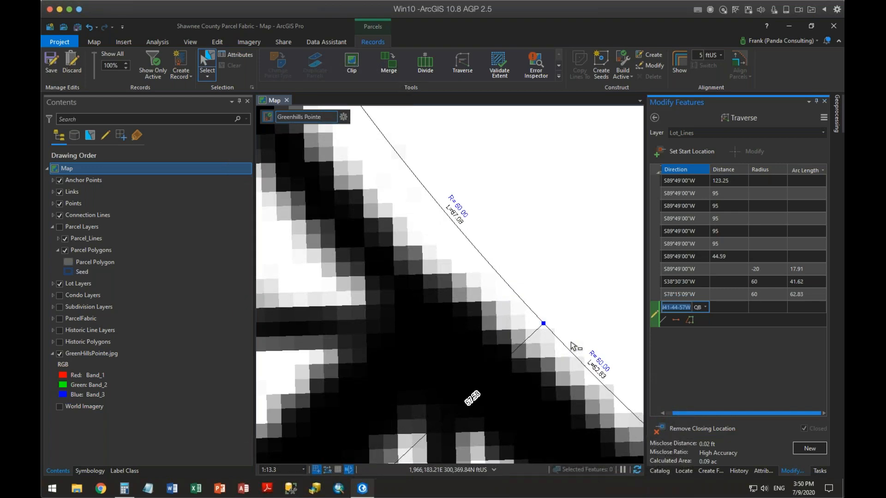
scroll(549, 296, "down", 2)
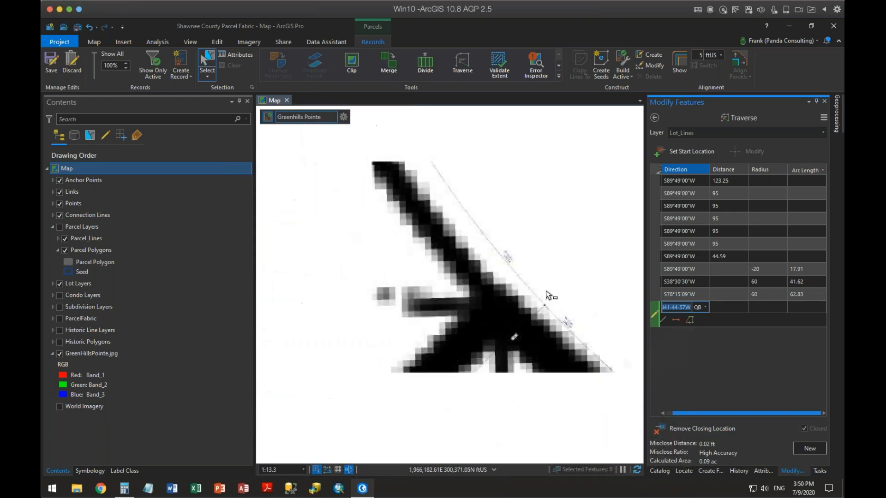
- Hide the GreenHillsPointe.jpg plat image to examine the traversed boundary and street lines, and show it again
scroll(471, 284, "down", 5)
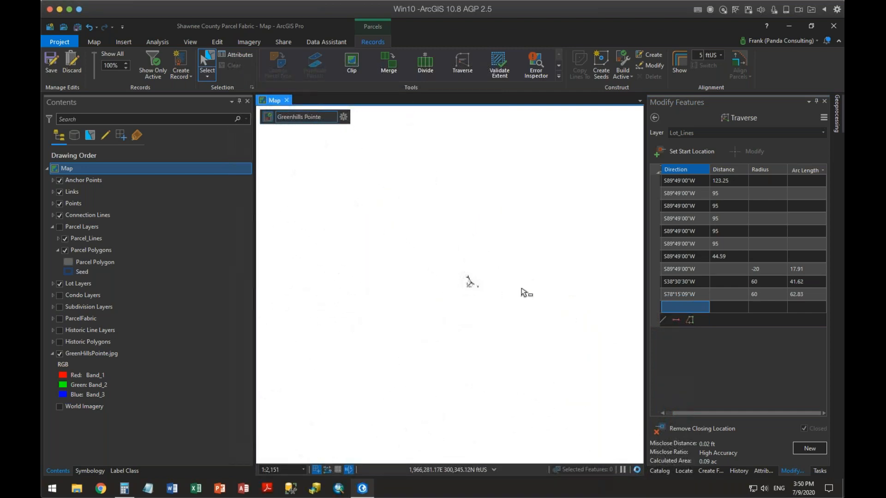
left_click(59, 354)
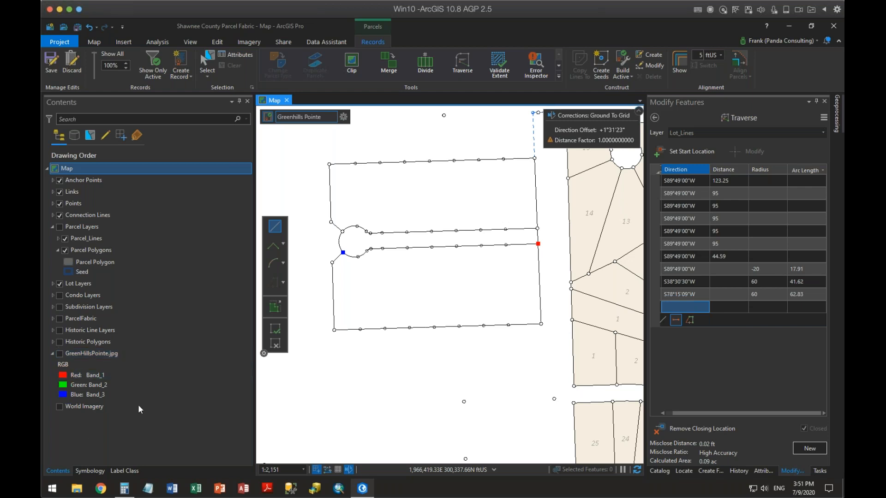
scroll(360, 352, "up", 1)
scroll(360, 352, "up", 2)
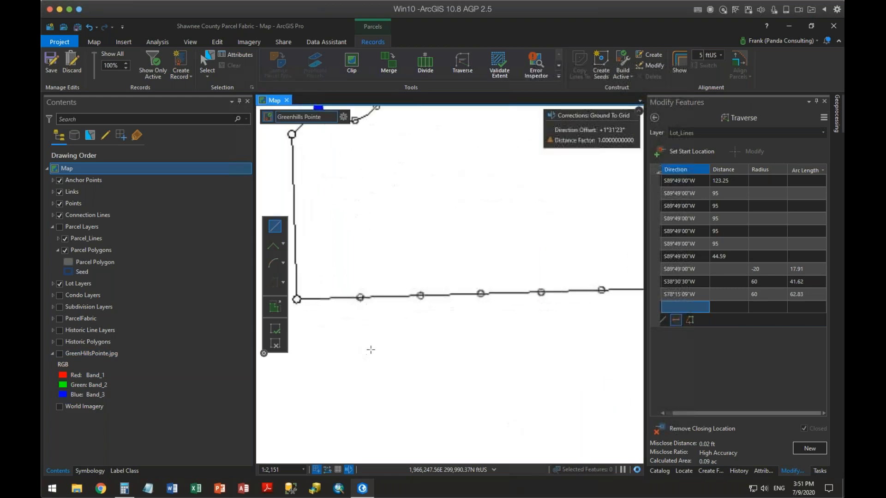
scroll(370, 349, "down", 3)
left_click_drag(426, 349, 394, 329)
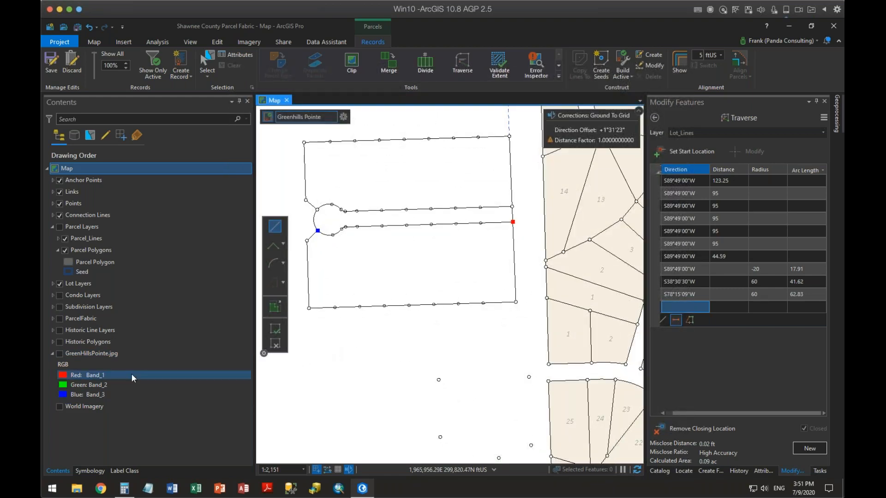
left_click(59, 353)
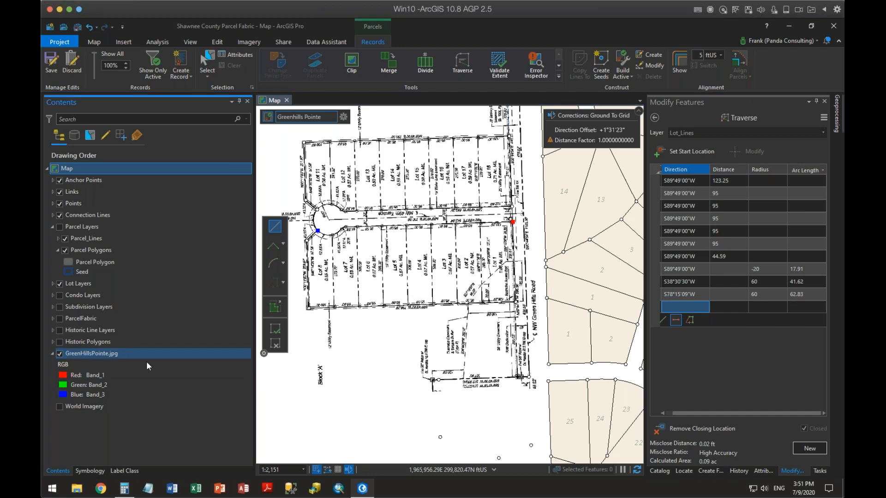
left_click(268, 365)
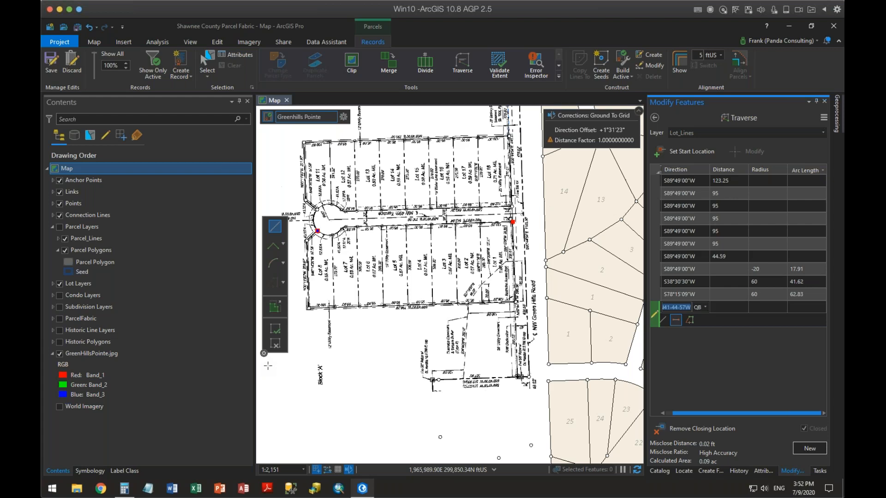
- Start a new traverse with its start location at the rear corner between Lots 1 and 2, where the 95.00 and 126.29 ft lines meet
scroll(493, 286, "up", 3)
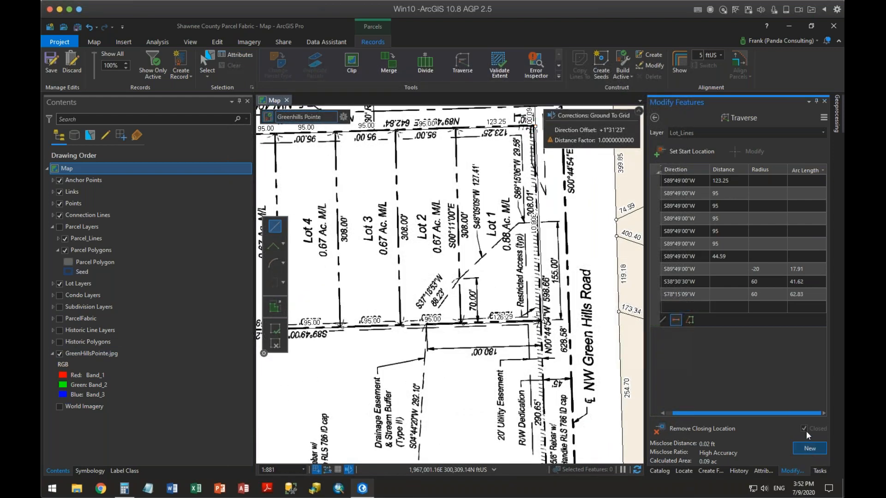
left_click(810, 448)
scroll(476, 313, "up", 2)
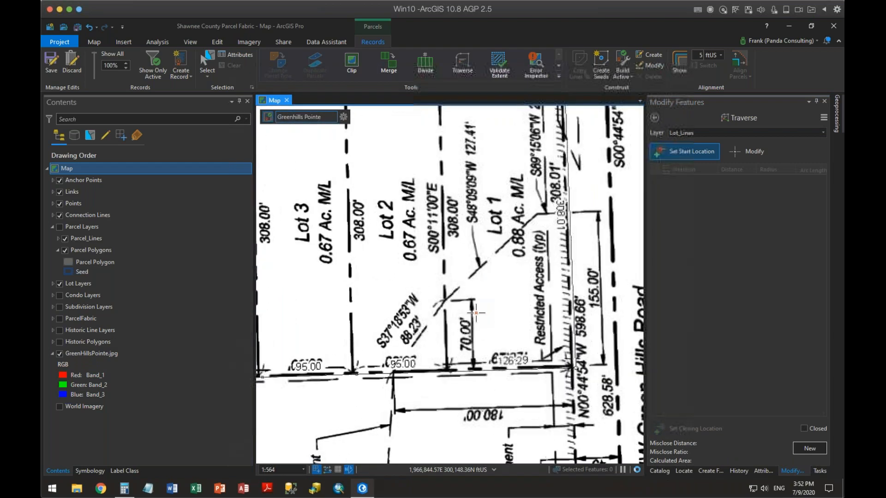
left_click_drag(476, 313, 486, 401)
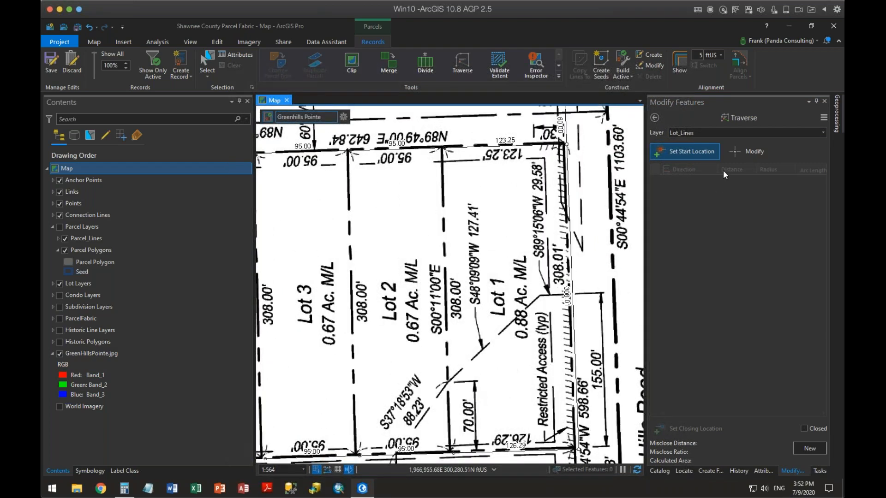
left_click(693, 151)
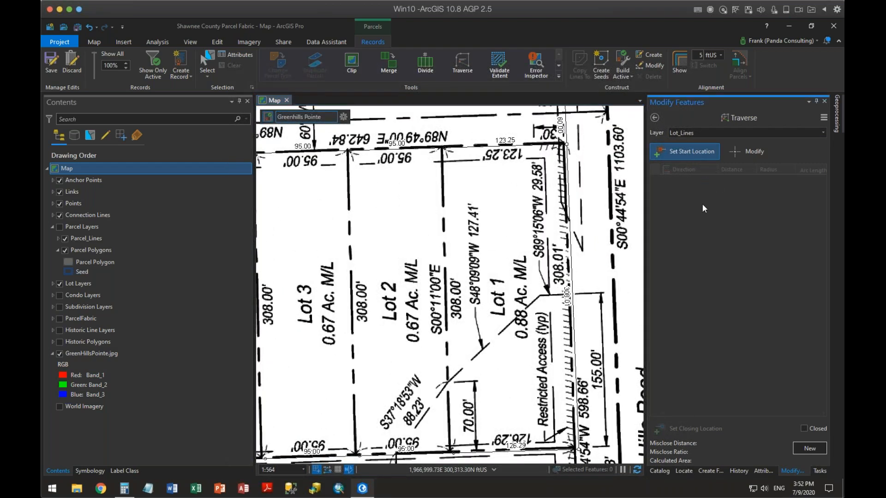
left_click(453, 453)
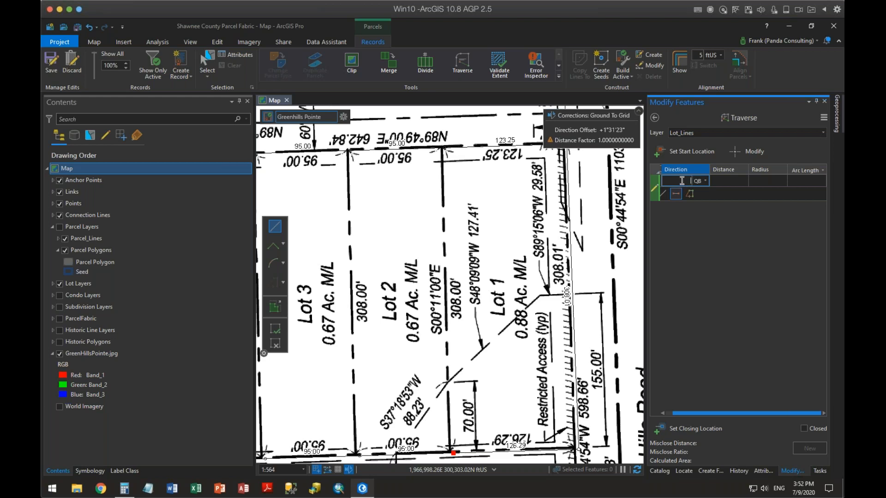
- Add a straight course with direction N0°11'00"W and distance 308 ft between Lots 1 and 2
left_click(682, 180)
type("00.1")
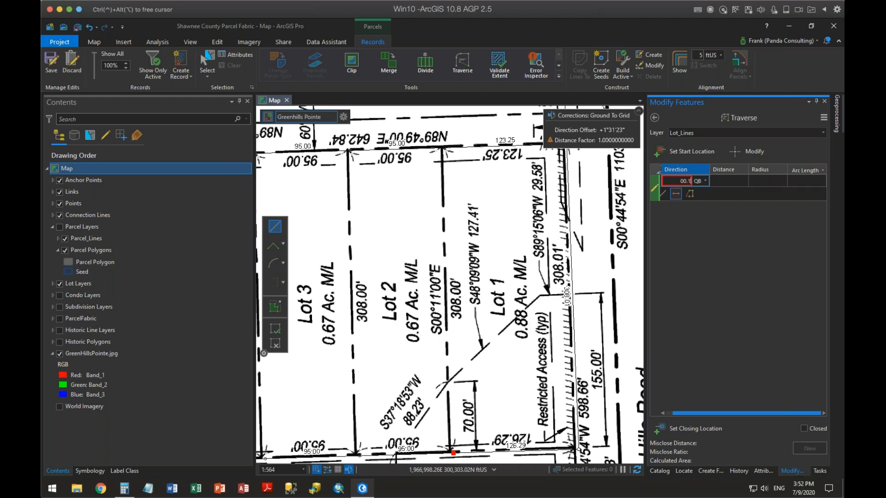
type("100-4")
key("Tab")
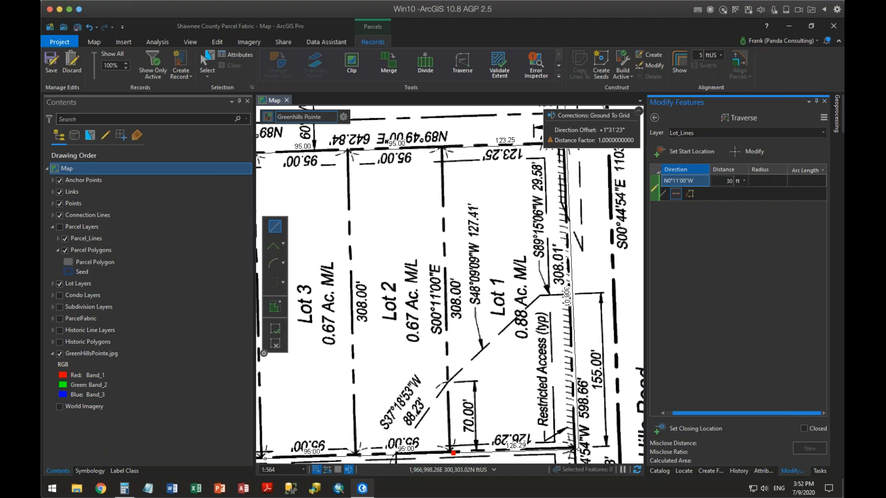
key("Return")
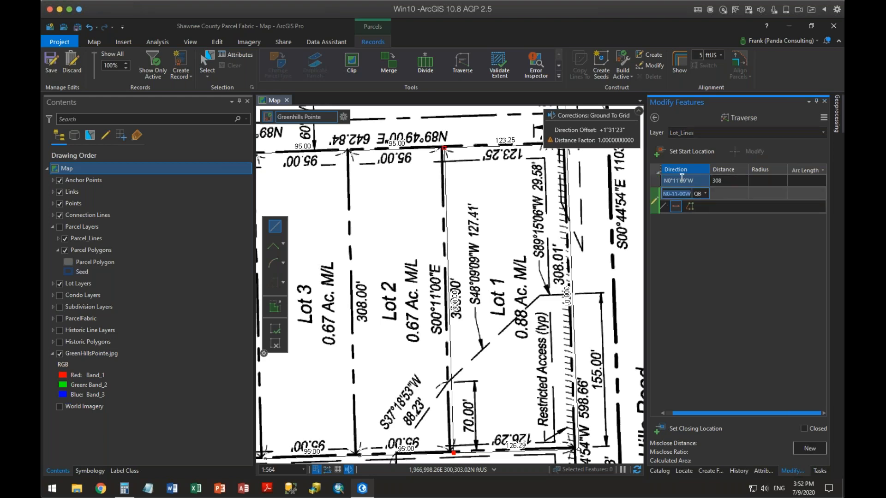
- Hide the GreenHillsPointe.jpg plat image and inspect the 308 ft line's end at the front corner of Lots 1 and 2
scroll(441, 151, "up", 3)
scroll(441, 150, "up", 5)
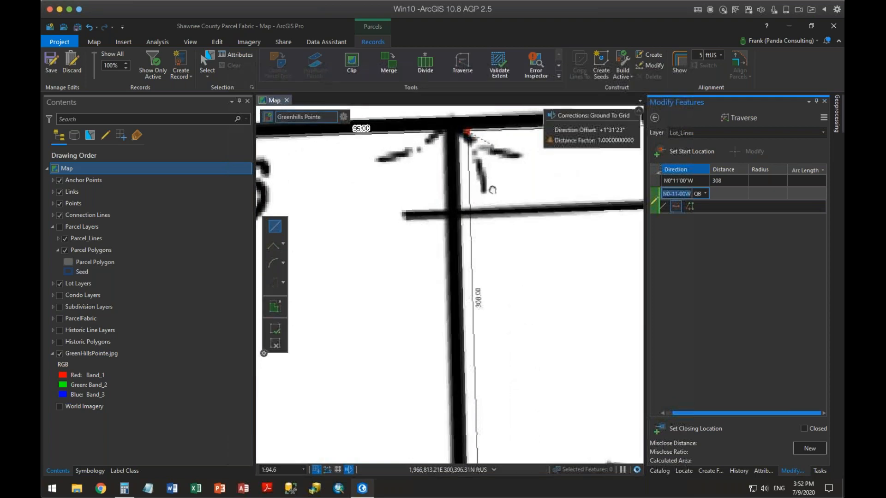
scroll(475, 223, "up", 4)
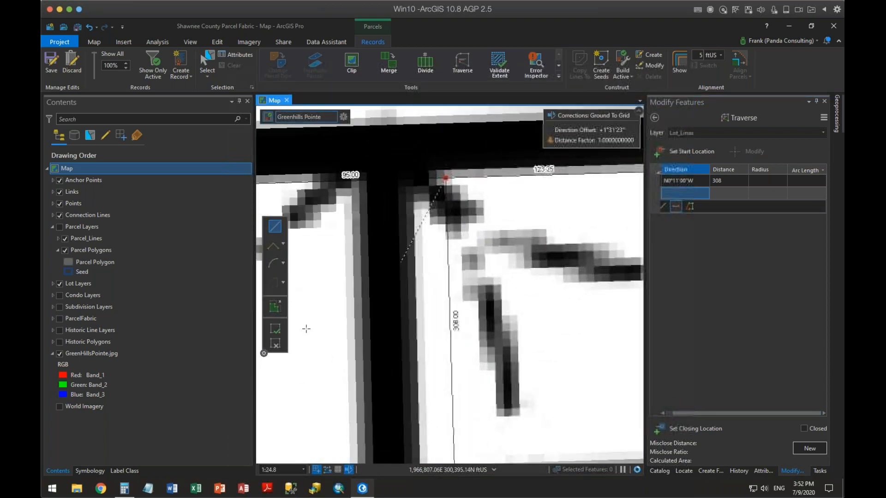
left_click(59, 353)
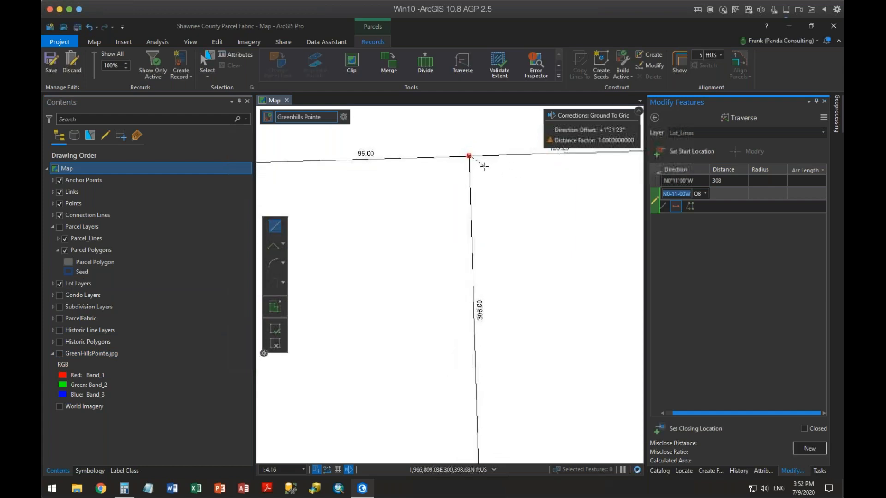
scroll(471, 170, "up", 5)
scroll(475, 171, "down", 2)
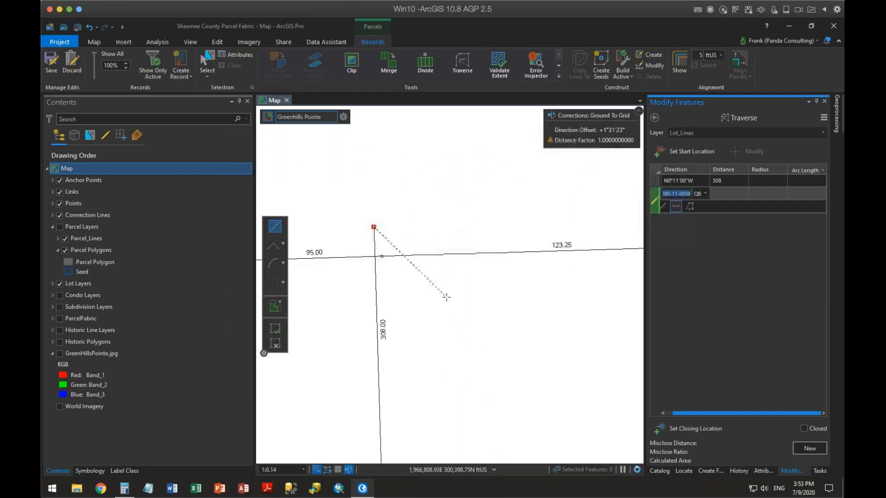
- Try to close the 308 ft traverse on the existing endpoint between the 95.00 and 123.25 ft lines, with the Closed option on
left_click(683, 429)
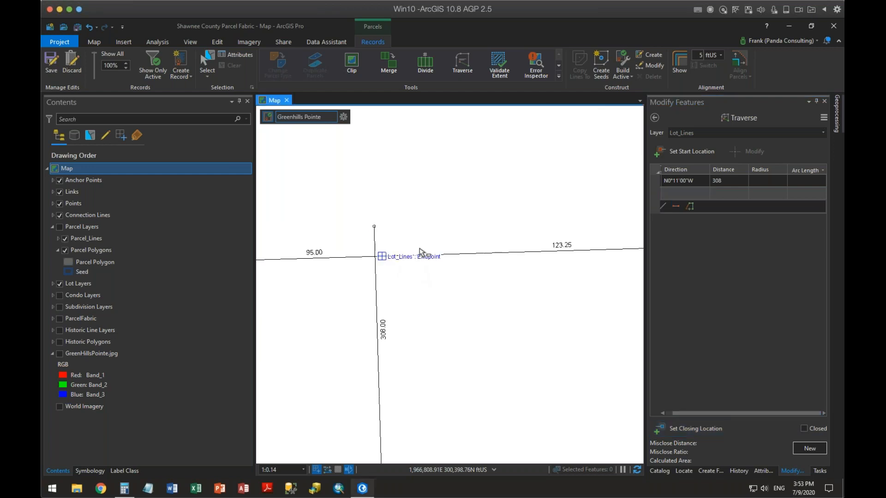
left_click(381, 257)
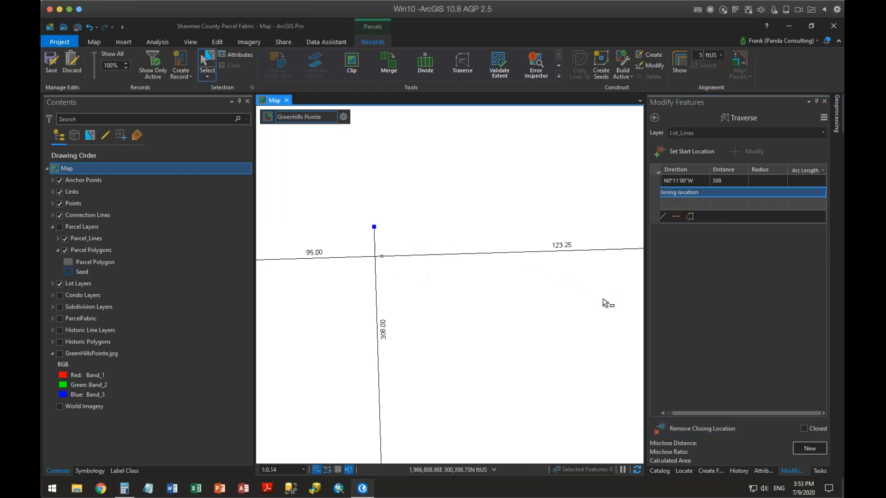
left_click(804, 429)
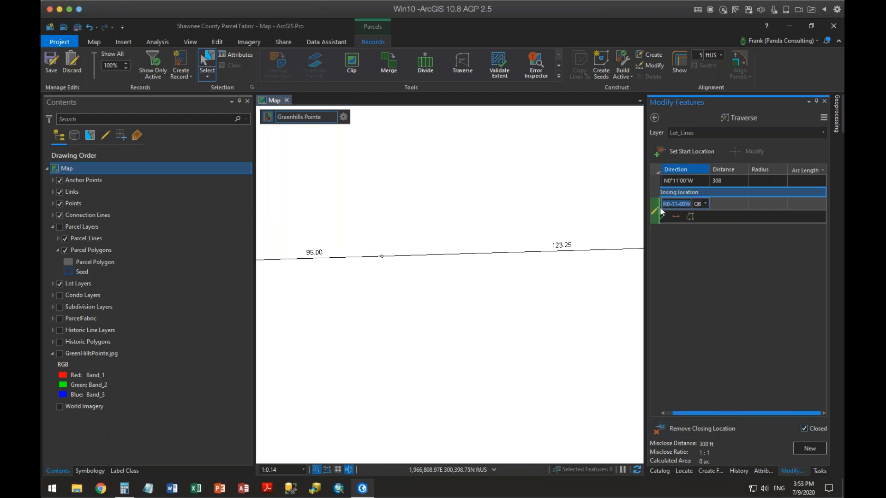
key("ctrl+z")
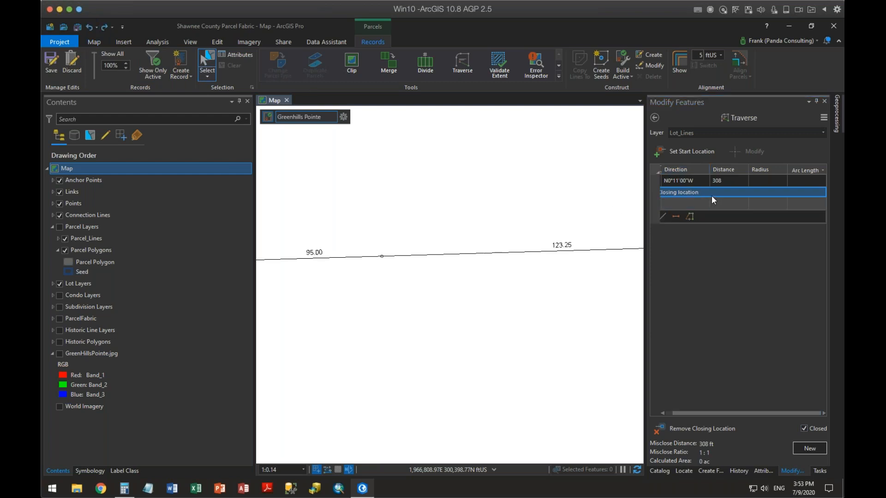
- Remove the closing location from the 308 ft traverse between Lots 1 and 2
scroll(544, 320, "down", 3)
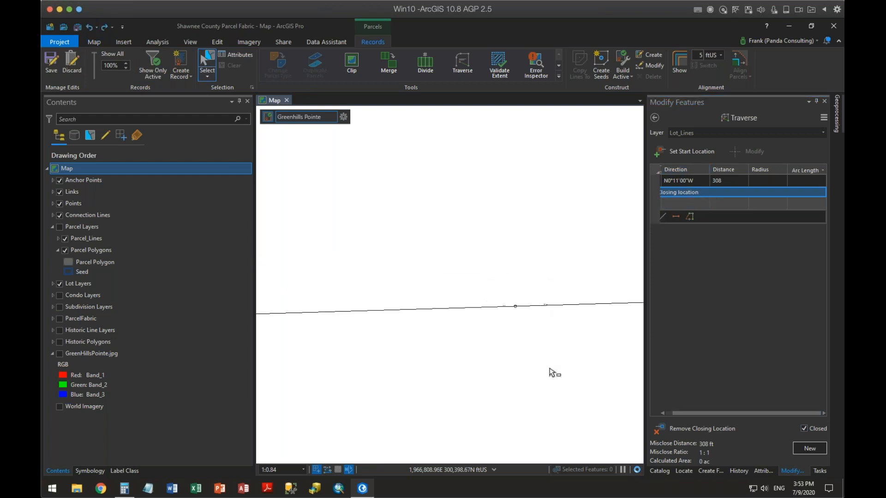
scroll(541, 277, "down", 2)
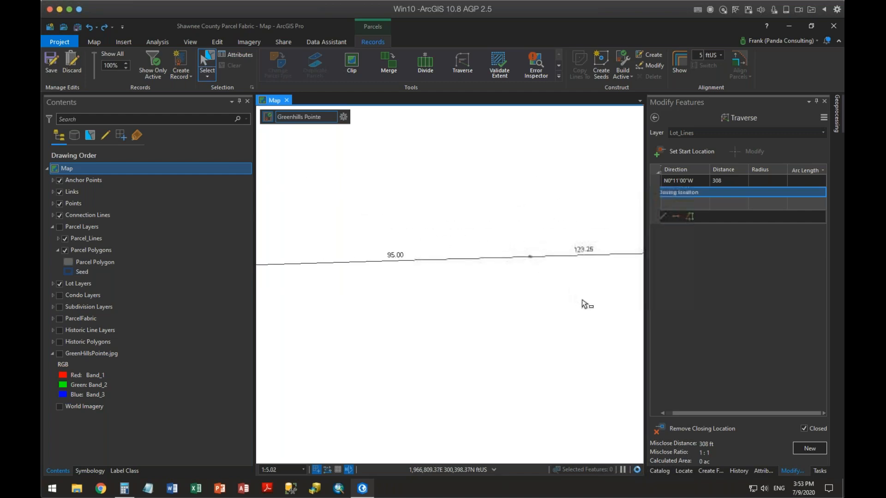
scroll(506, 182, "down", 2)
scroll(533, 238, "down", 3)
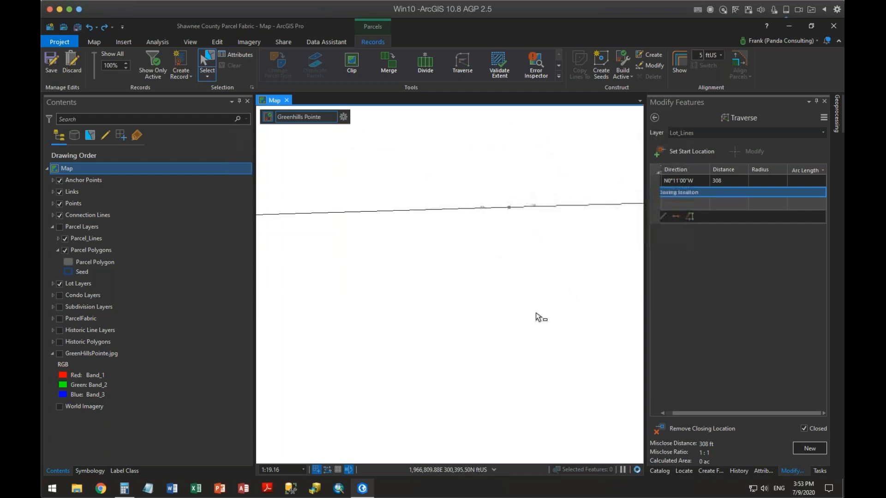
scroll(514, 250, "down", 4)
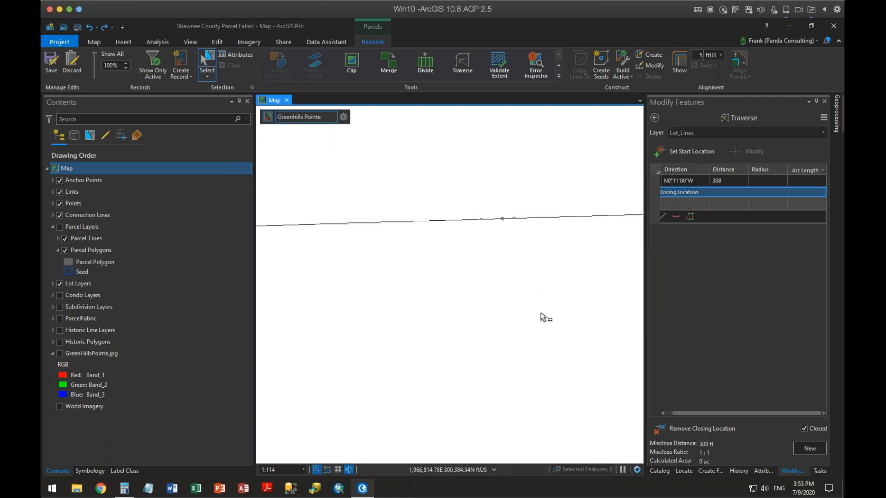
scroll(508, 258, "down", 2)
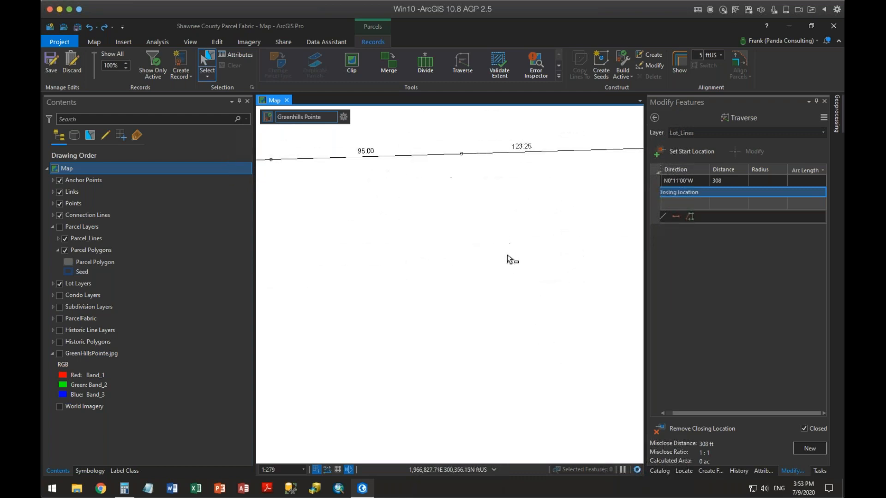
left_click(653, 195)
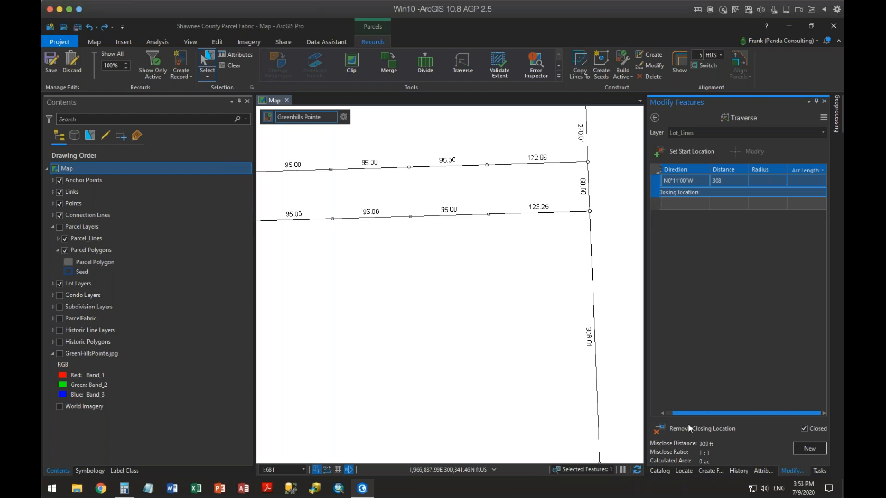
left_click(677, 430)
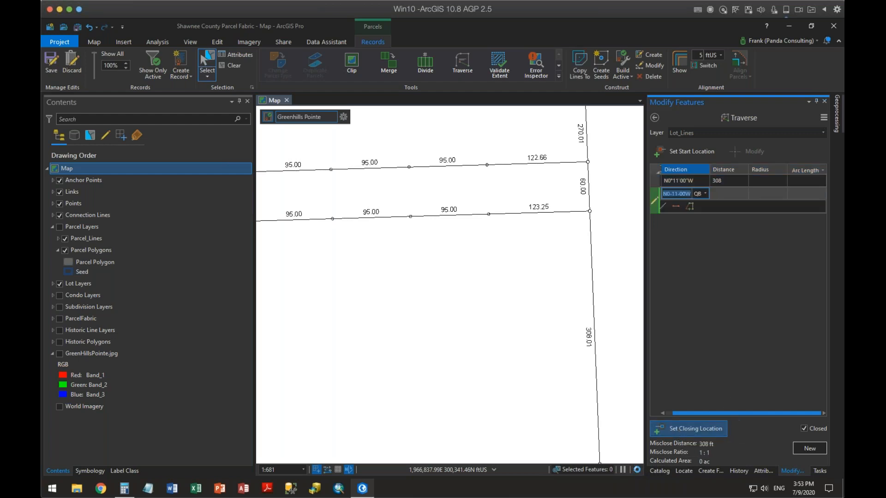
left_click(521, 319)
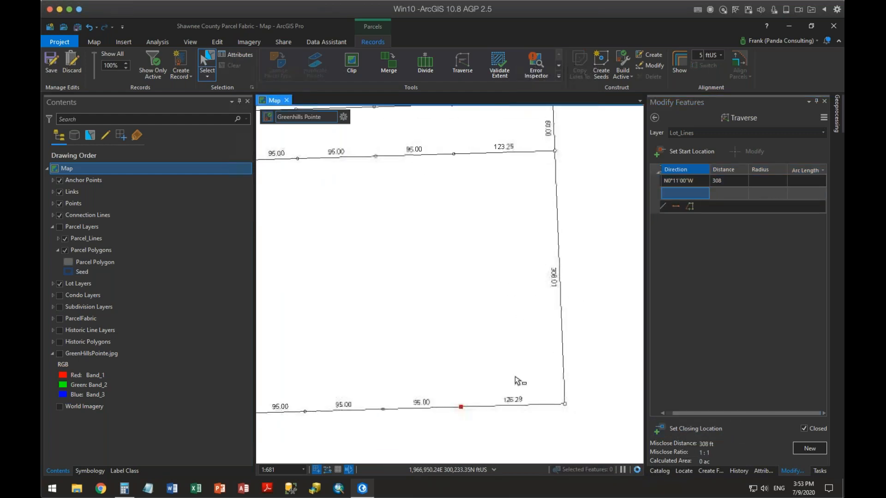
- Turn off the Closed option for the 308 ft traverse and check its end at the front lot corner
left_click(672, 148)
left_click(723, 204)
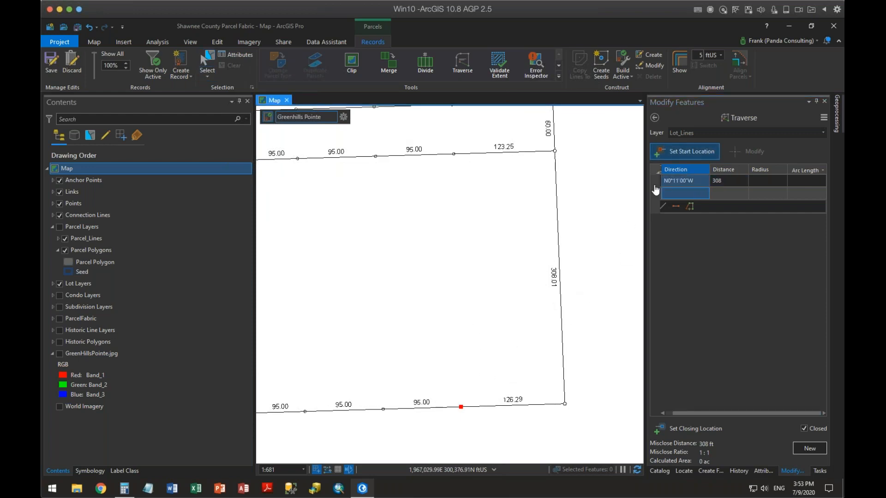
left_click(716, 197)
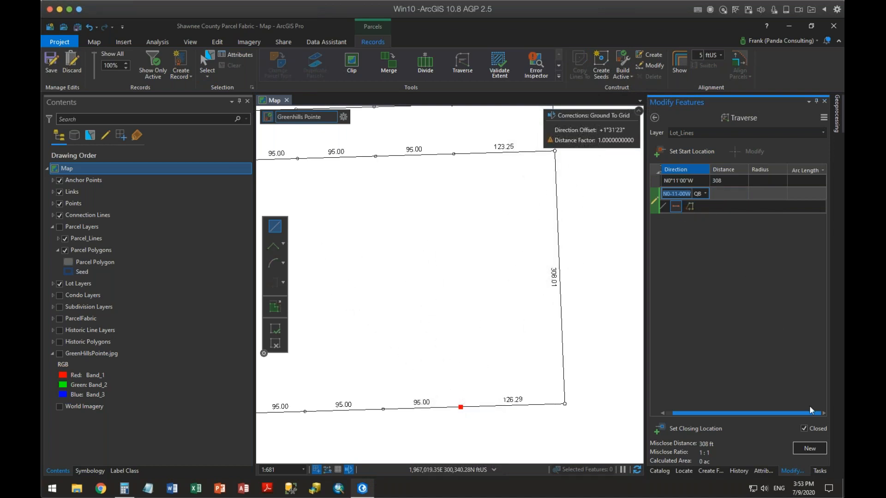
left_click(805, 429)
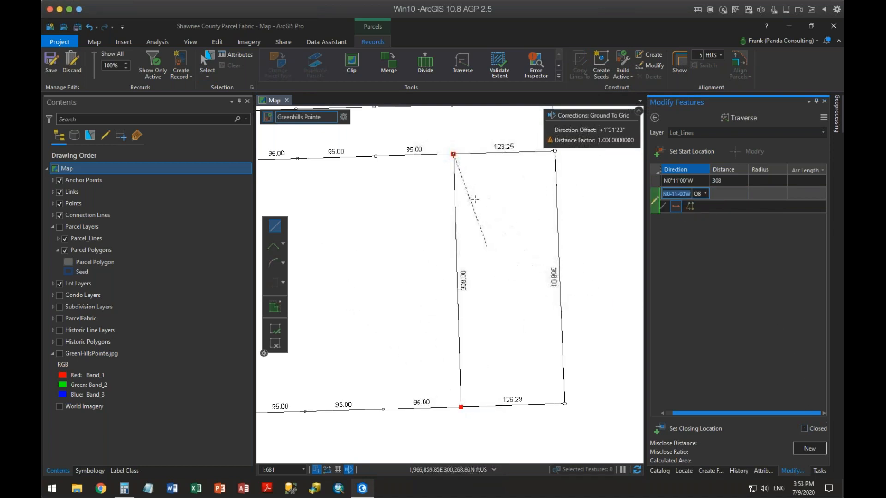
scroll(464, 160, "up", 3)
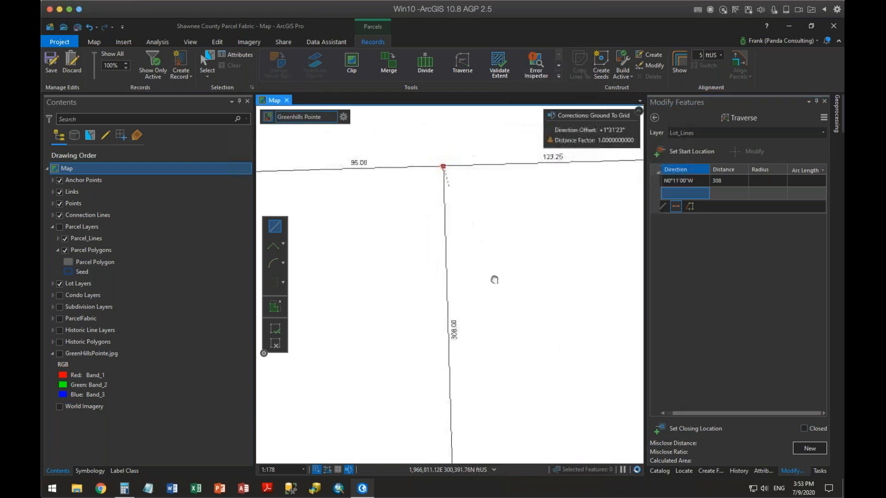
scroll(488, 256, "up", 5)
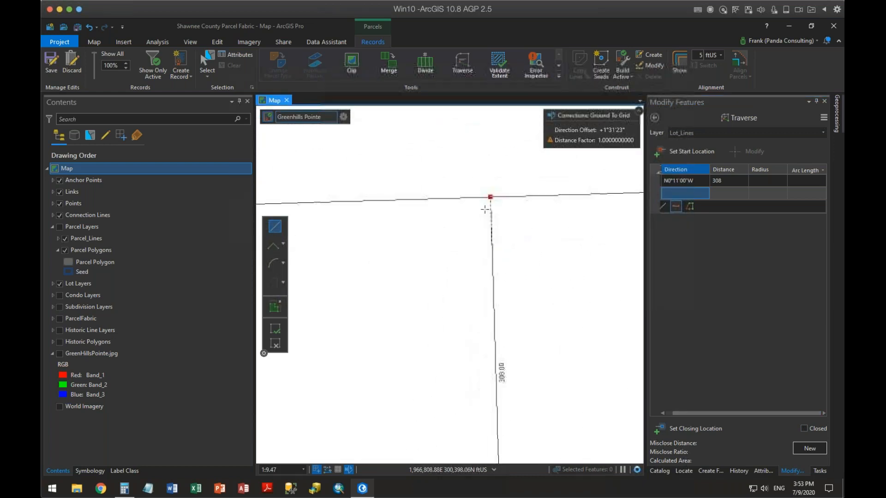
- Close the 308 ft traverse on the existing endpoint of the 95.00 ft front line, with the Closed option on
scroll(490, 195, "up", 5)
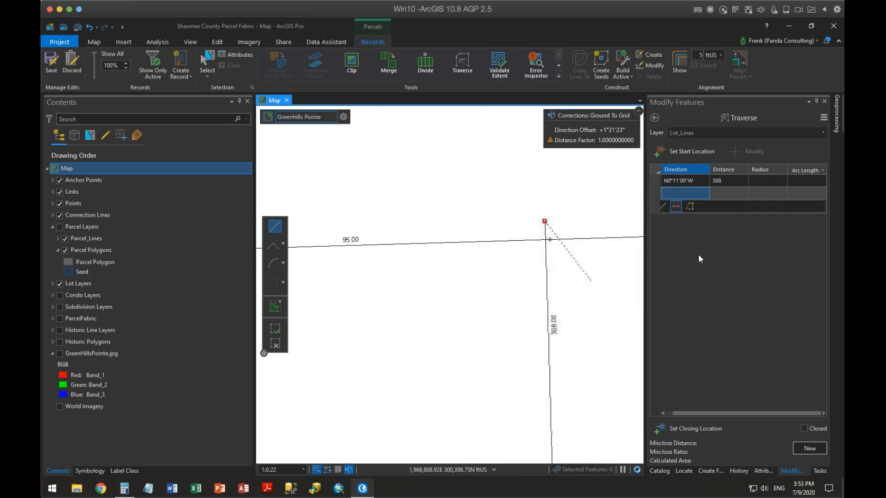
left_click(805, 429)
left_click(674, 430)
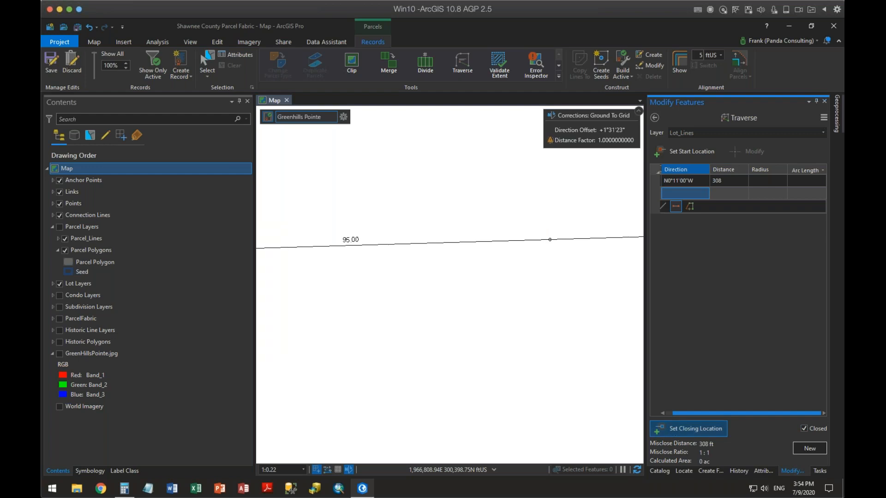
left_click(549, 239)
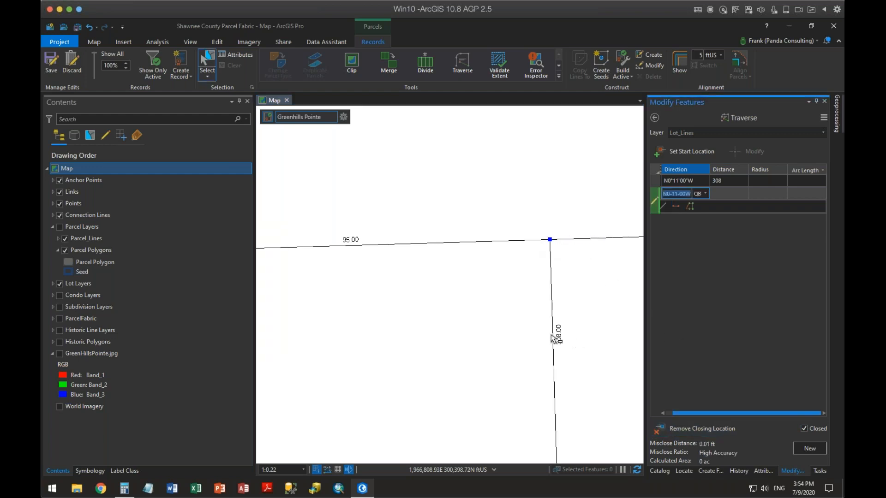
- Draw a two-point lot line between Lots 2 and 3, from the rear corner to the street-side corner
scroll(554, 335, "down", 5)
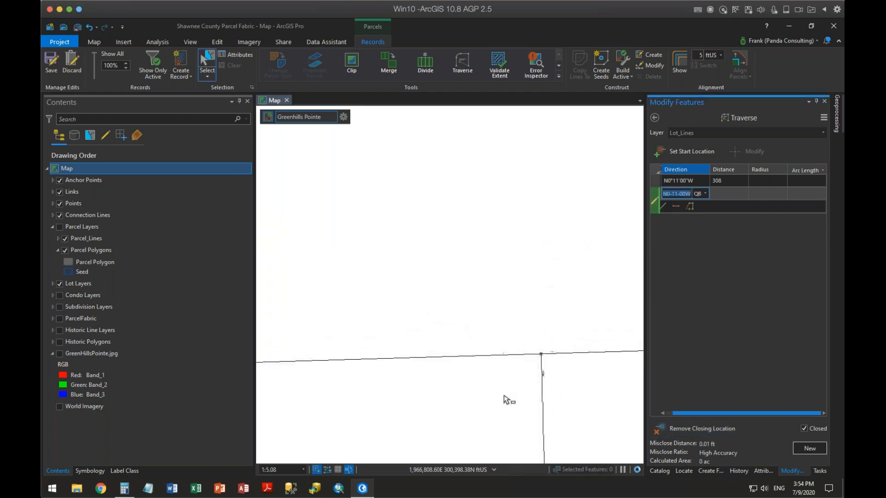
scroll(540, 207, "down", 4)
scroll(506, 336, "down", 5)
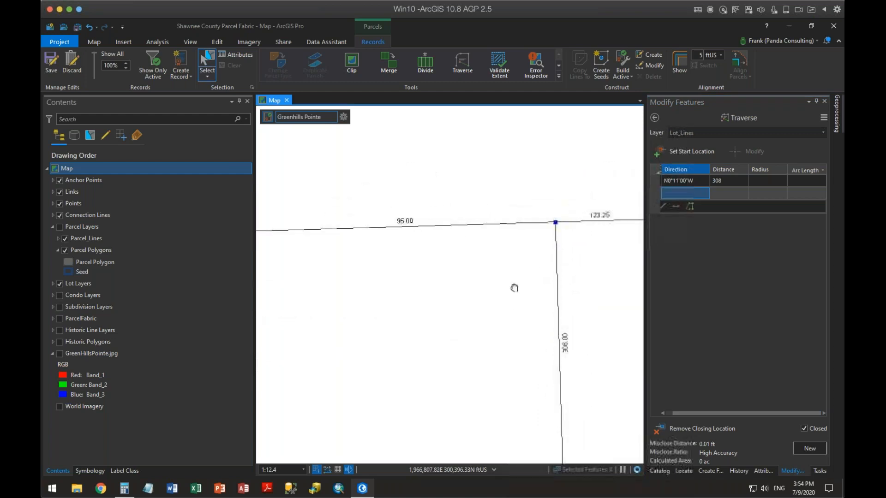
scroll(520, 317, "down", 5)
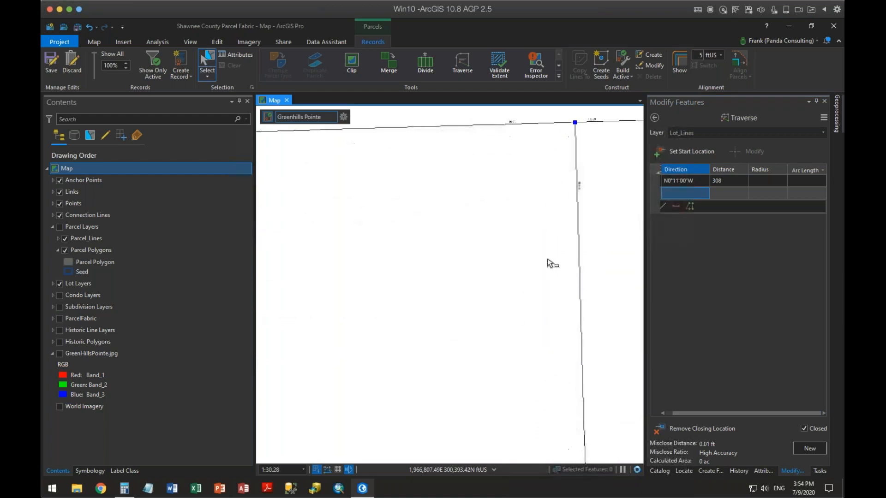
scroll(505, 318, "down", 3)
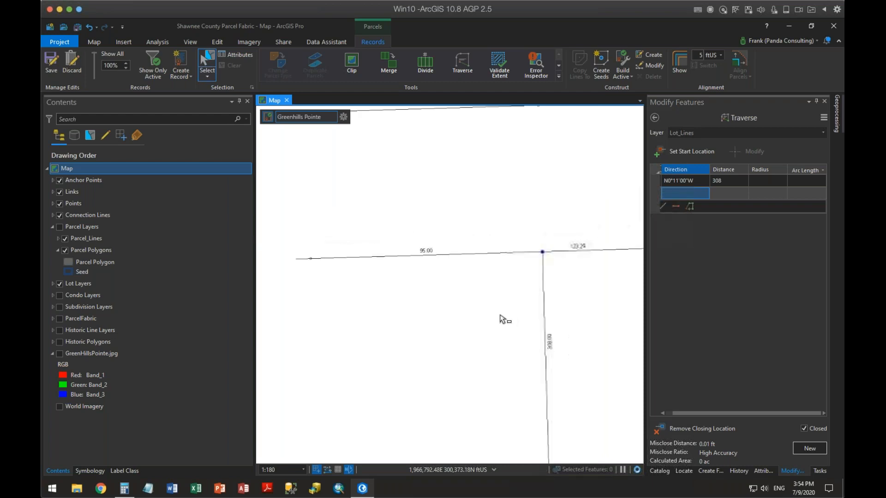
scroll(541, 304, "down", 3)
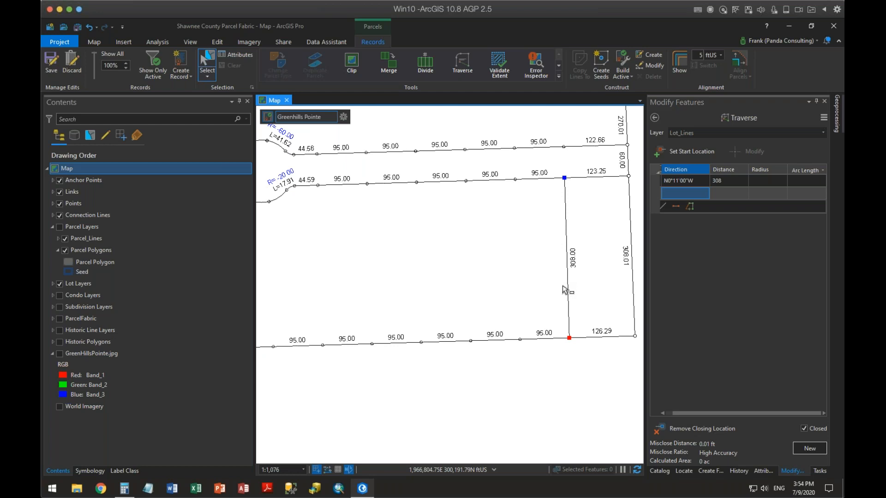
left_click(646, 54)
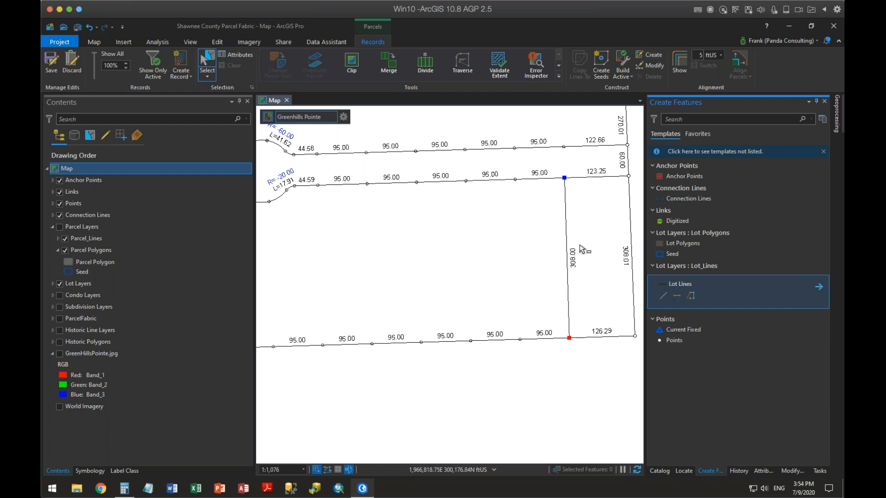
left_click(677, 296)
left_click(520, 340)
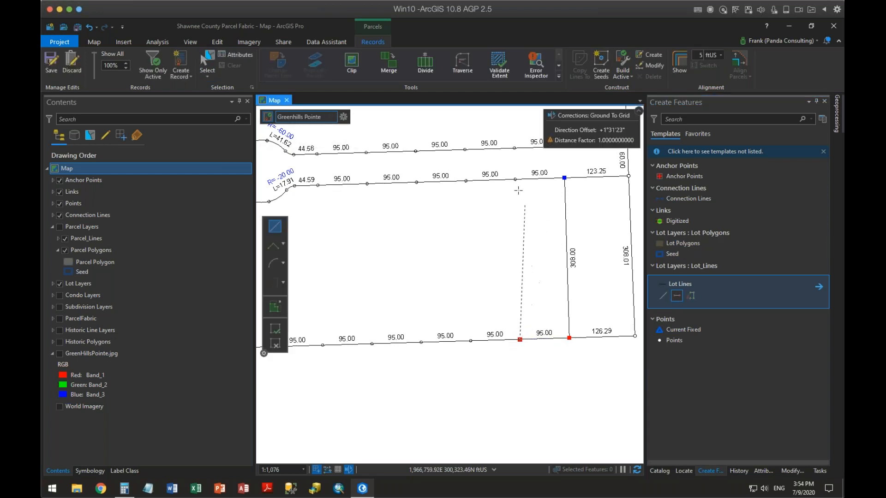
double_click(515, 180)
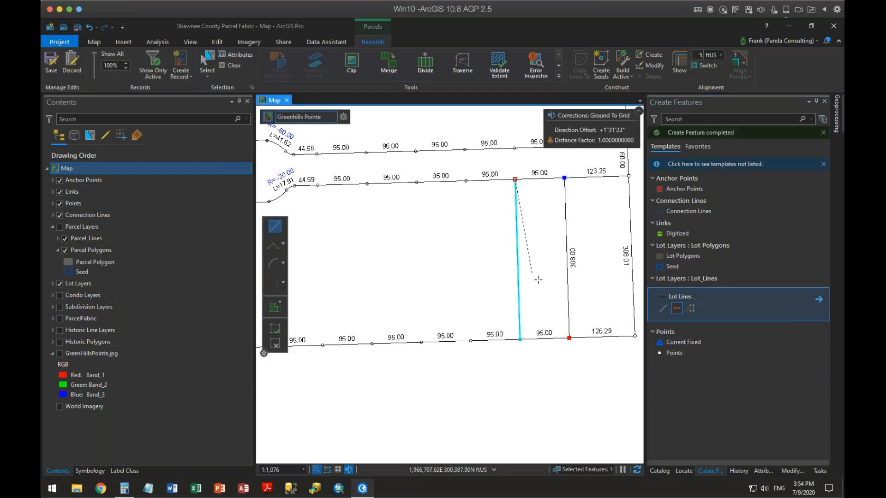
- Examine the attributes of the new line between Lots 2 and 3 and how its front end meets the street-side lines
left_click(762, 471)
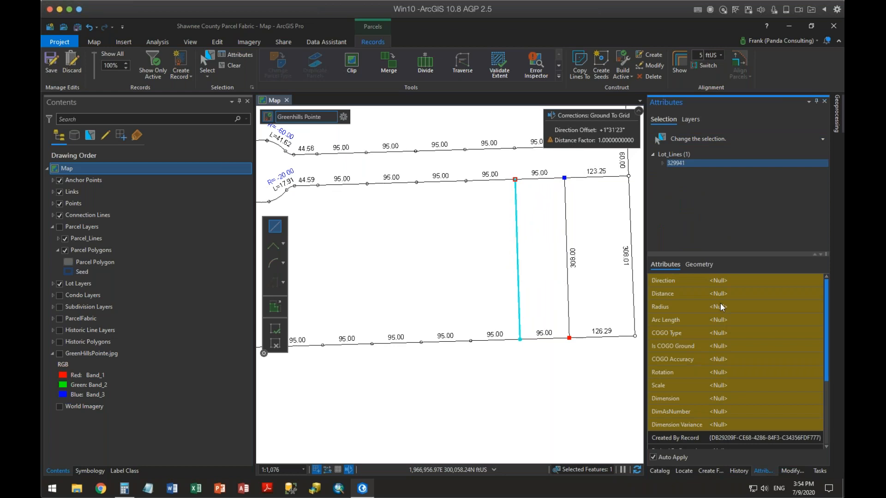
scroll(517, 182, "up", 10)
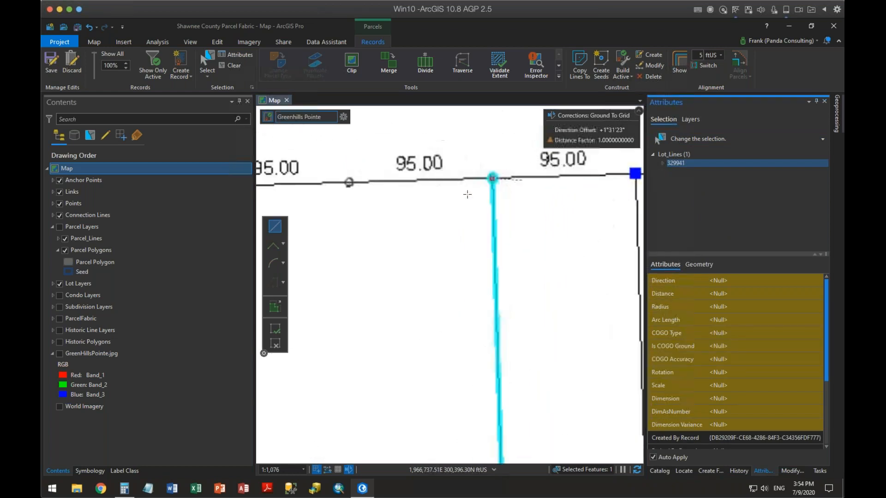
left_click_drag(407, 203, 660, 366)
left_click_drag(296, 276, 590, 279)
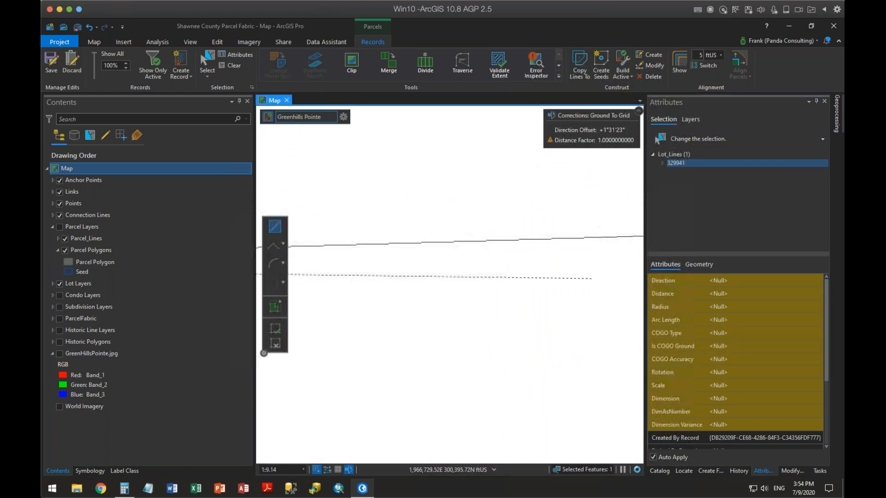
left_click_drag(329, 255, 601, 229)
left_click(282, 245)
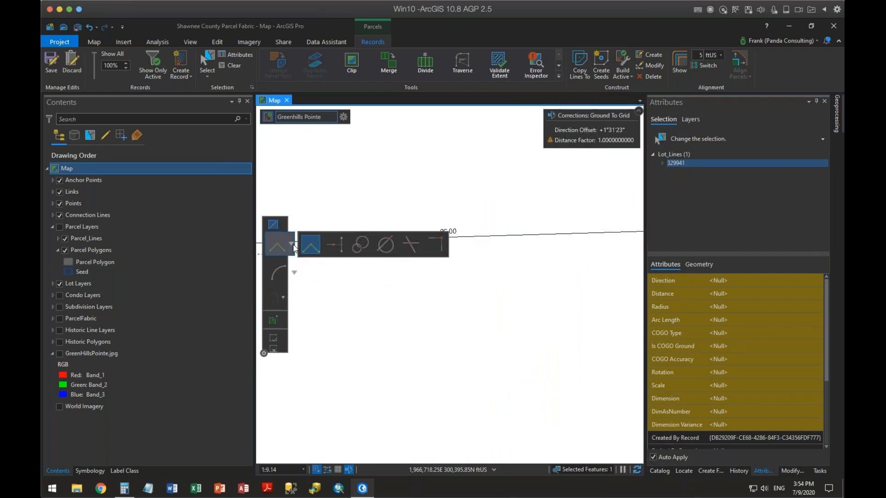
left_click(272, 234)
scroll(530, 300, "down", 2)
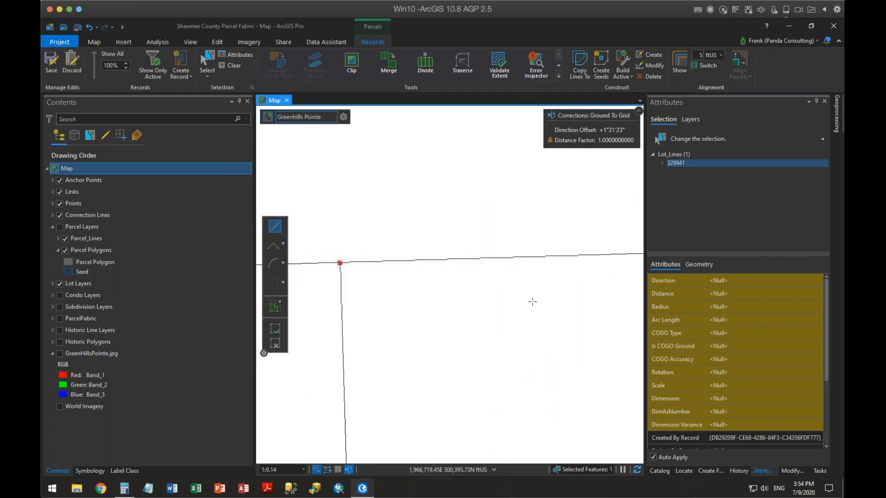
scroll(395, 268, "up", 4)
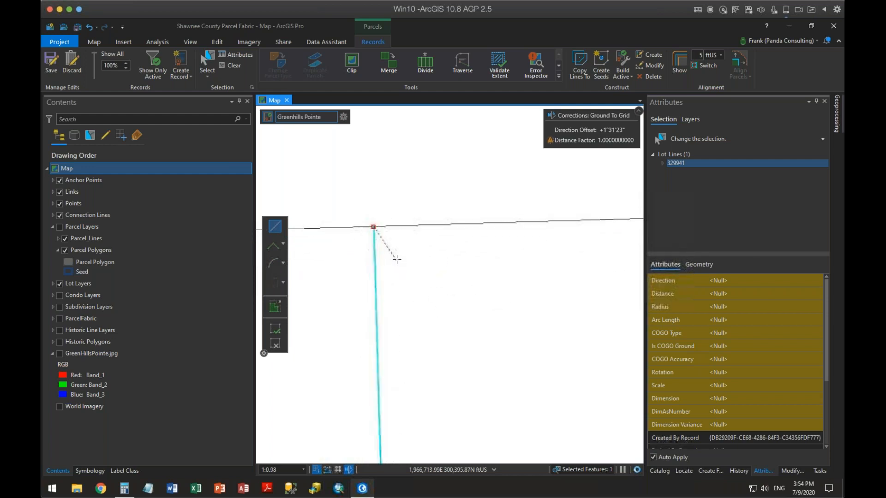
scroll(397, 259, "down", 5)
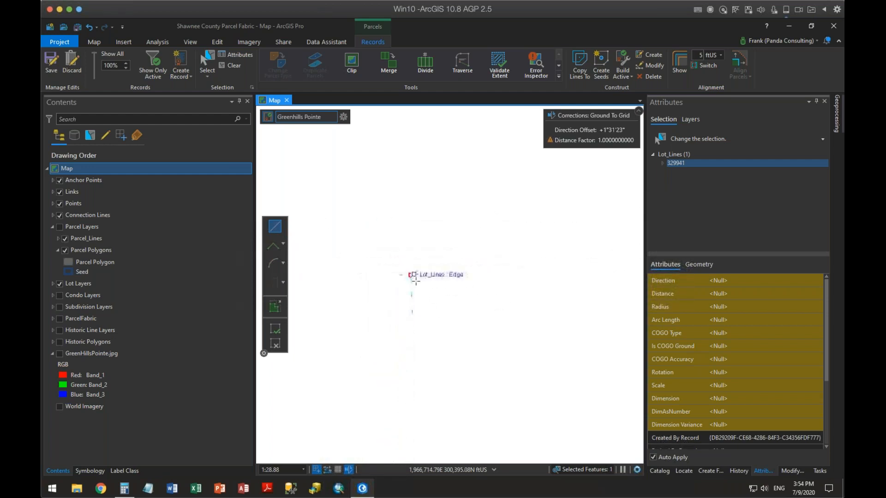
scroll(428, 313, "down", 3)
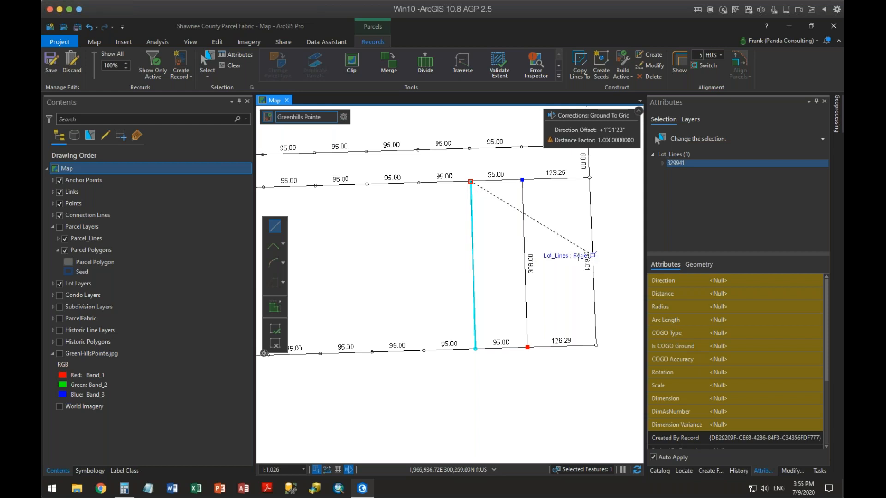
- Check the lots on the GreenHillsPointe.jpg plat, then hide it and draw two-point lot lines dividing Lots 3 and 4, 4 and 5, and 5 and 6
left_click(59, 353)
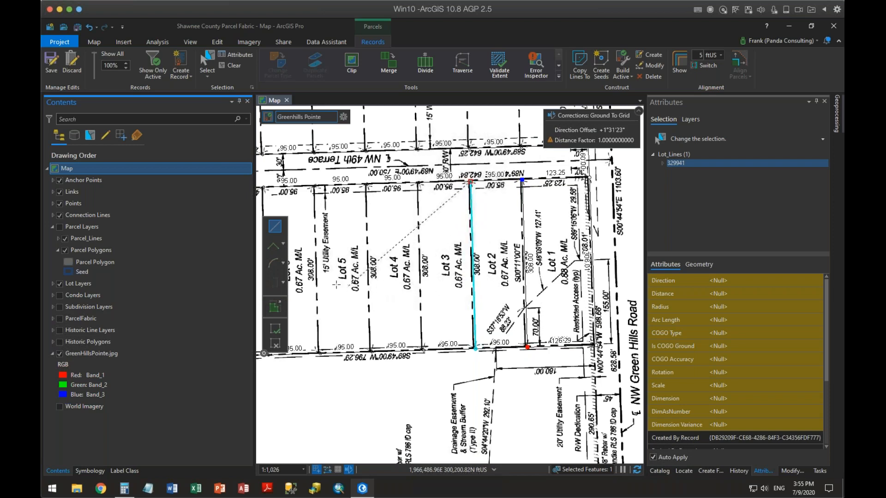
left_click_drag(358, 283, 445, 307)
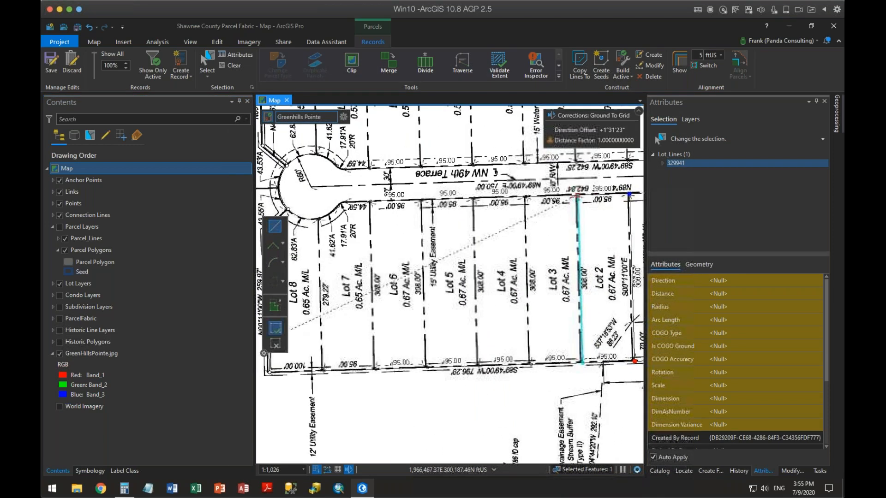
left_click(59, 354)
left_click(531, 365)
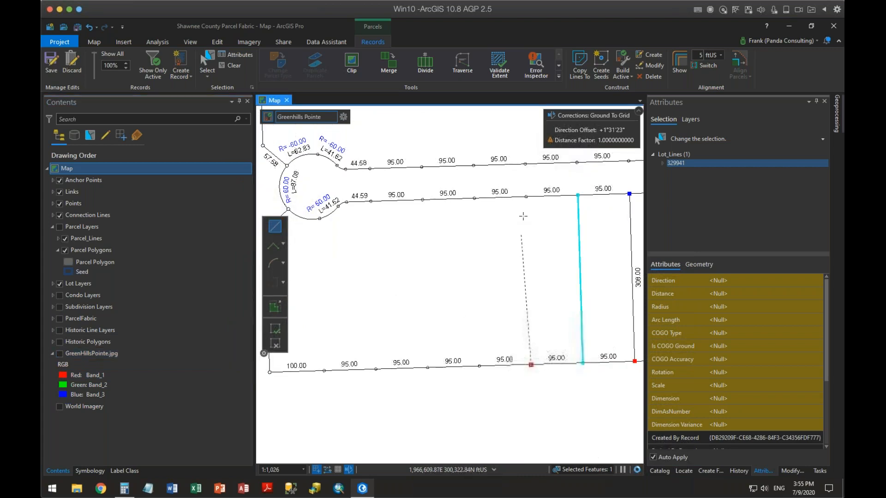
double_click(525, 197)
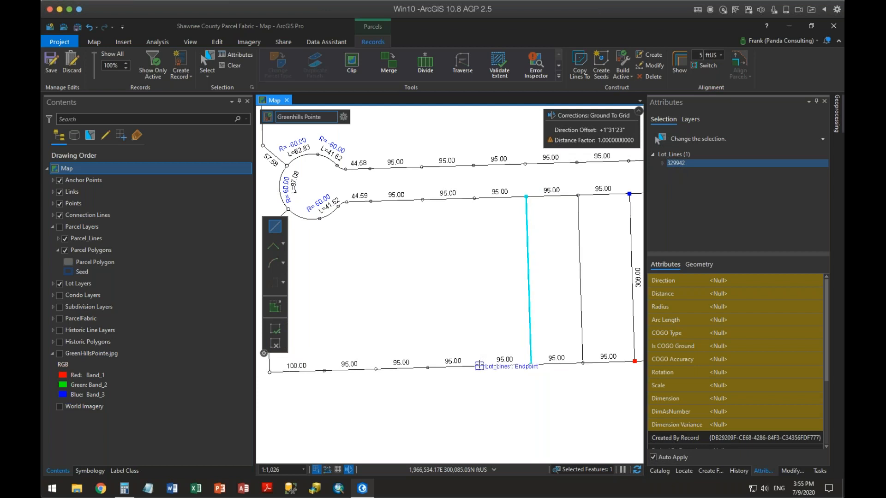
left_click(479, 365)
double_click(475, 198)
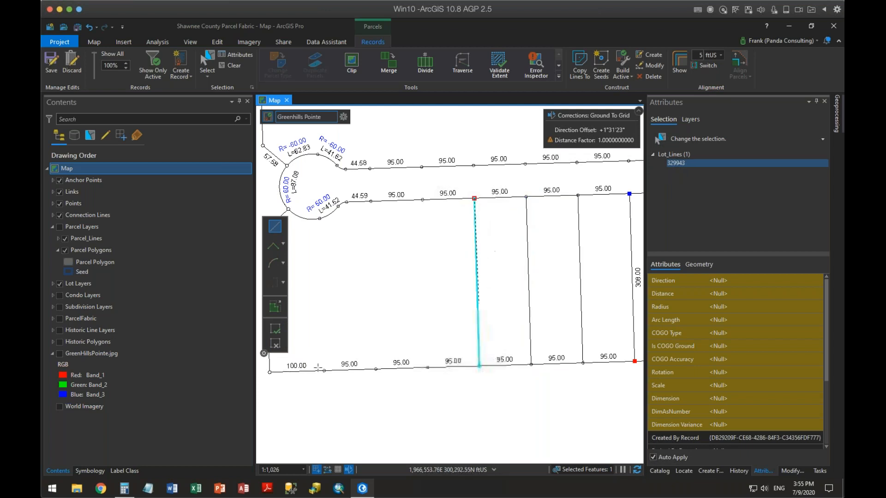
left_click(427, 368)
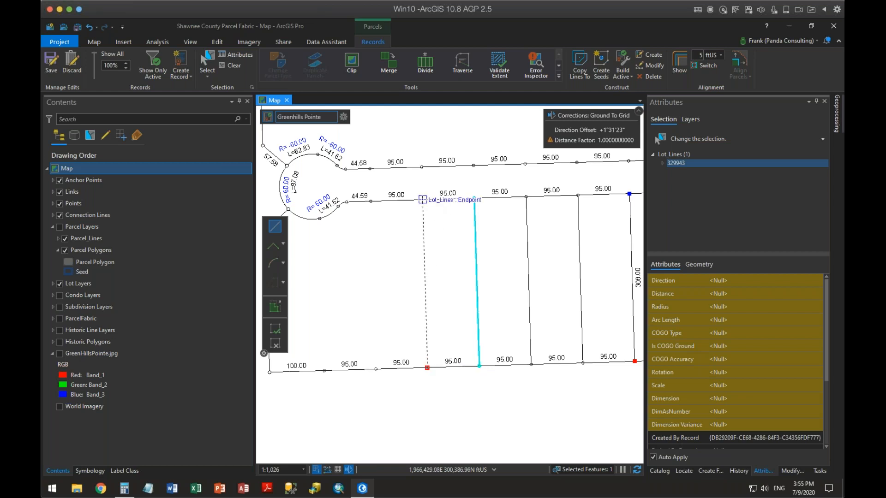
double_click(423, 200)
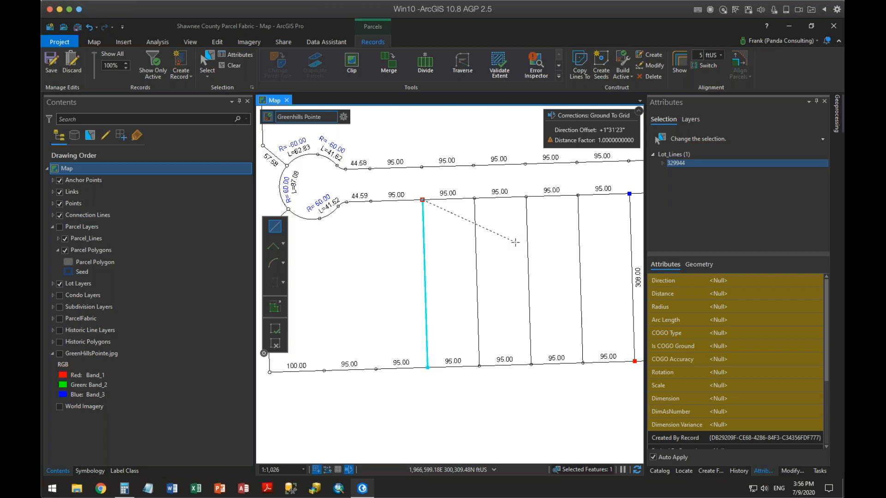
- Turn off Continue Two-Point Lines for the Lot Lines template
left_click(708, 471)
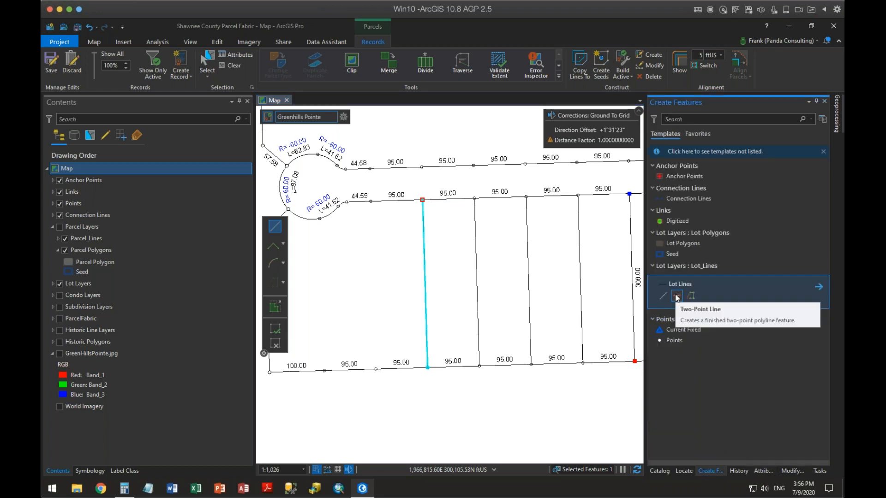
left_click(819, 288)
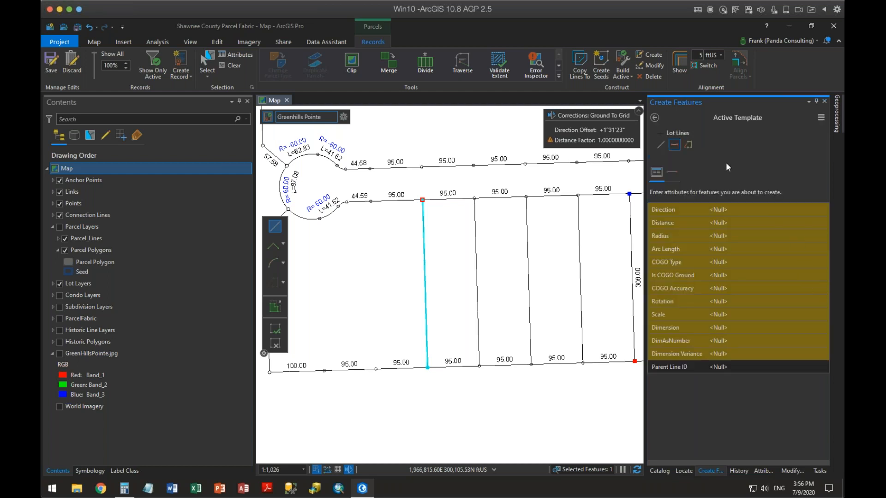
left_click(674, 173)
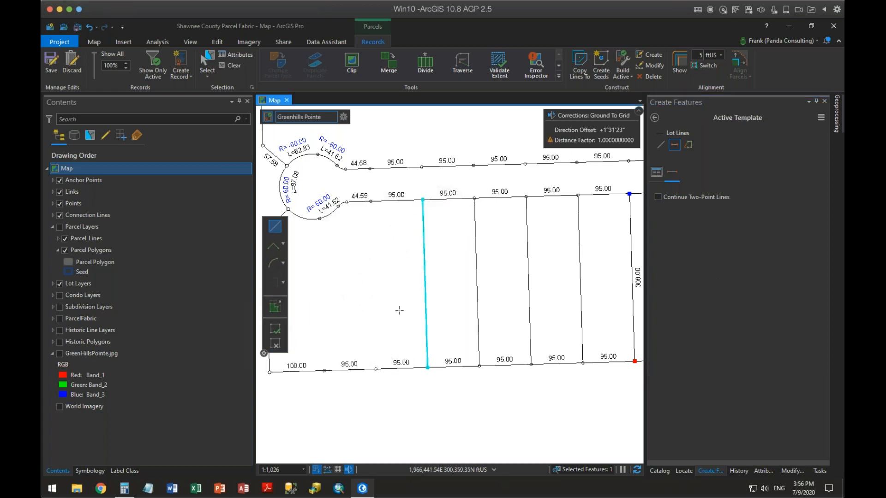
- Draw two-point lot lines between Lots 6 and 7 and between Lots 7 and 8, the latter ending on the cul-de-sac
left_click(376, 369)
left_click(371, 201)
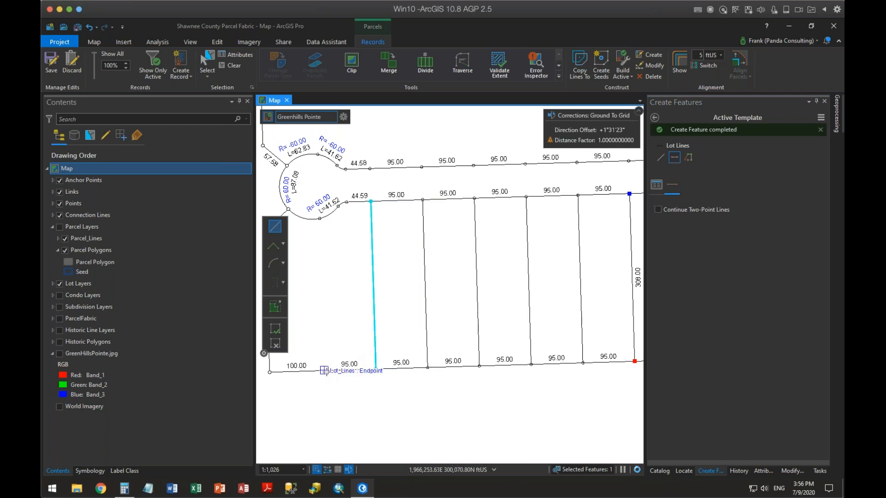
left_click(324, 370)
left_click(319, 219)
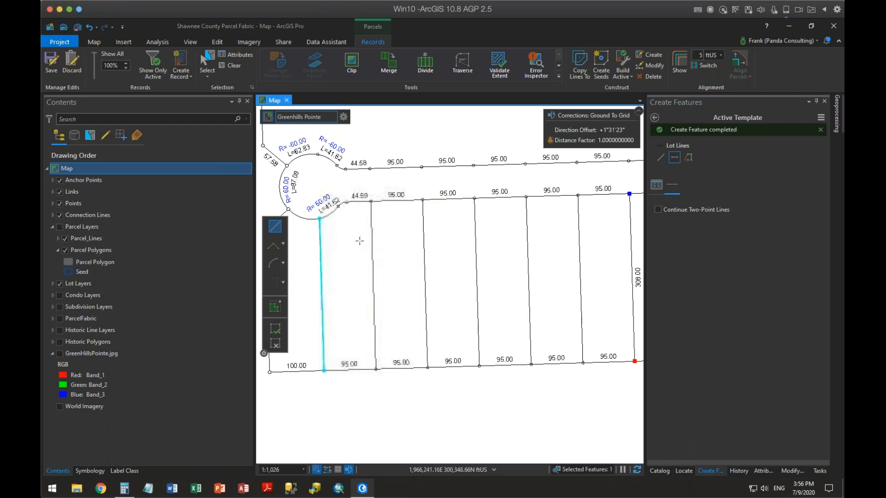
- Draw the first two dividing lot lines north of the street, one to the cul-de-sac and one to the 44.58 ft line's end
mouse_move(322, 121)
left_mouse_down()
mouse_move(392, 253)
mouse_move(407, 315)
left_mouse_up()
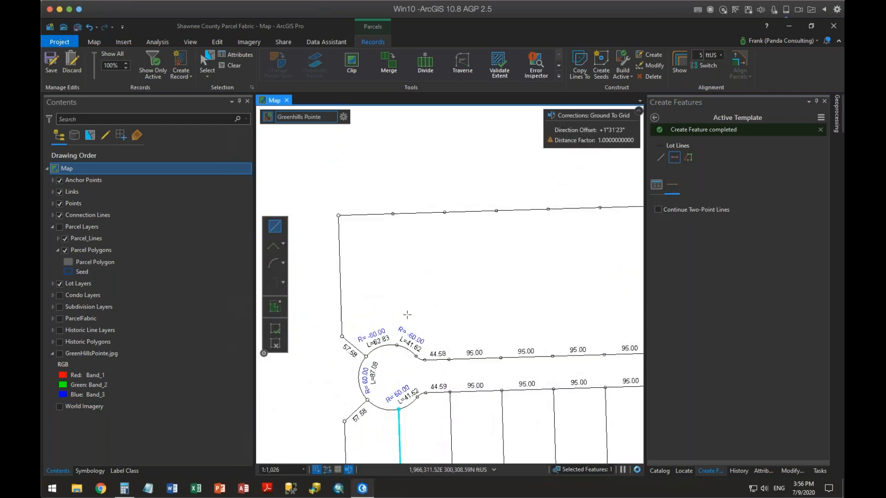
left_click(392, 214)
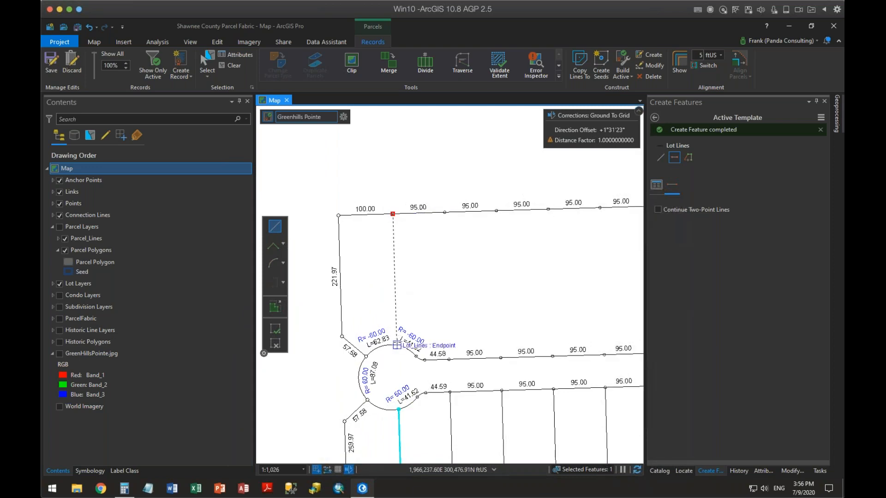
left_click(397, 345)
left_click(444, 213)
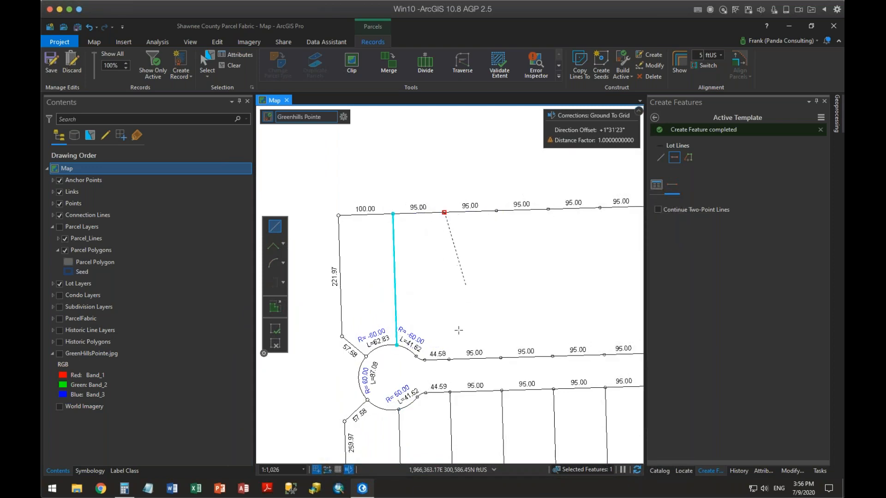
left_click(449, 359)
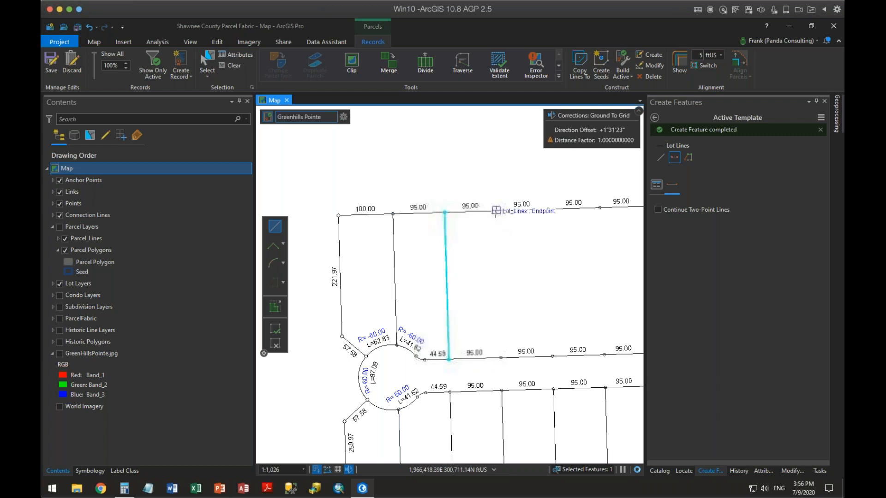
- Draw the next three two-point dividing lot lines north of the street, joining opposite endpoints of the 95.00 ft segments eastward
left_click(496, 211)
left_click(501, 358)
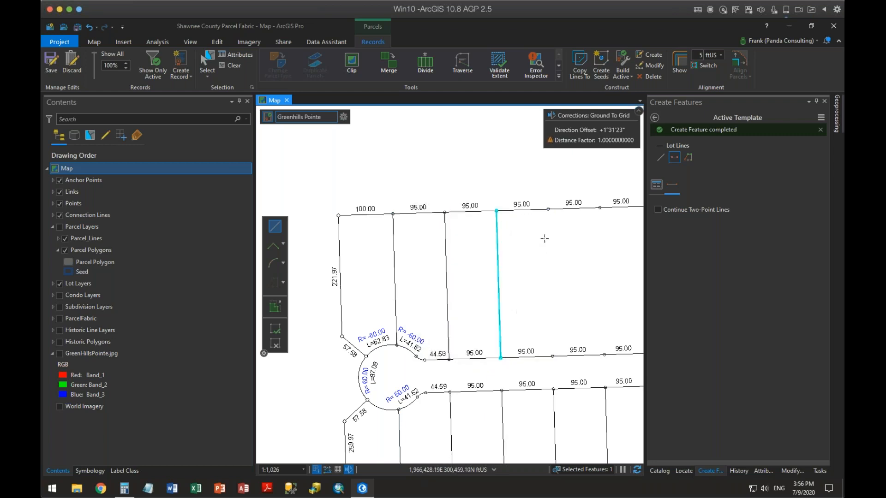
left_click(548, 210)
left_click(552, 356)
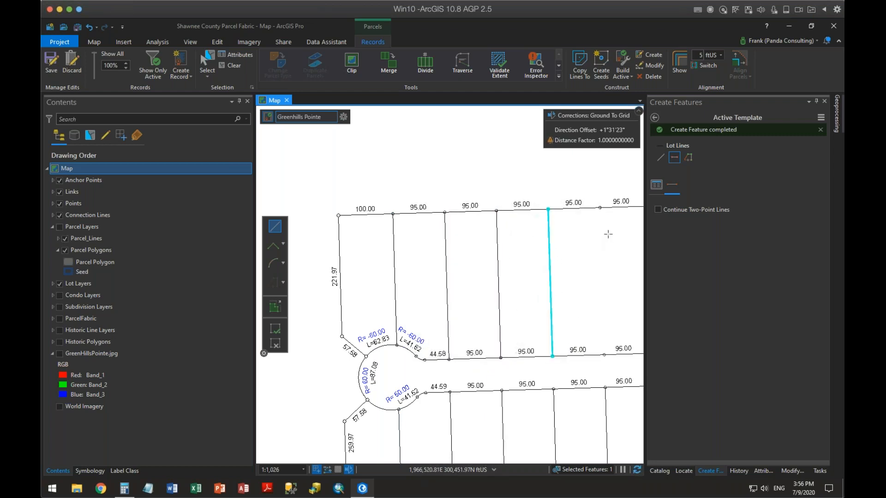
left_click(599, 208)
left_click(604, 355)
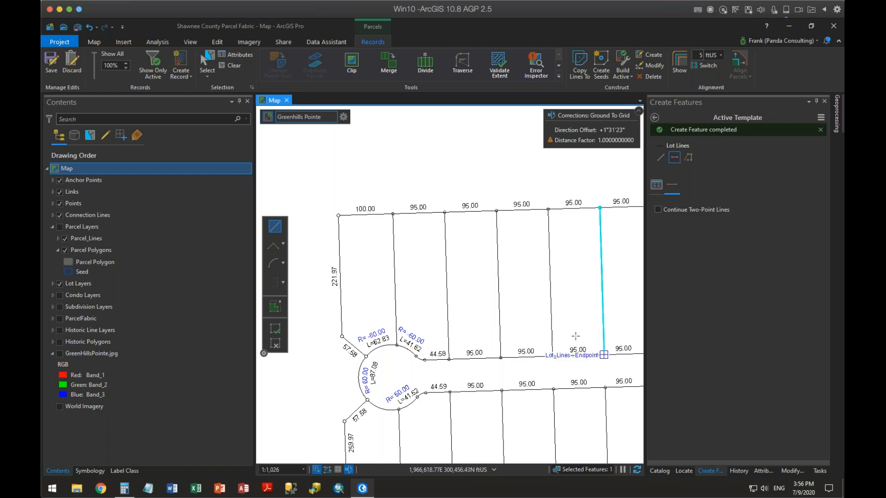
- Draw the last two northern two-point lot lines, ending with the one that bounds the 120.00 ft and 122.66 ft segments
key("Right")
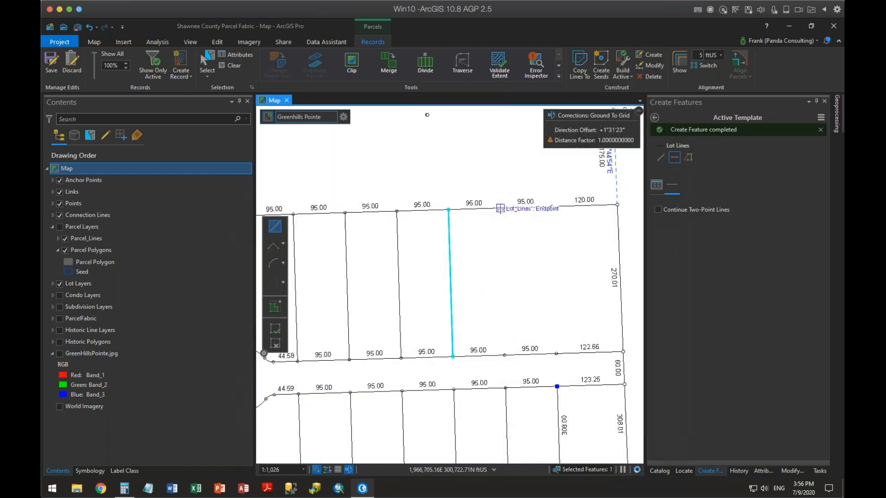
left_click(500, 208)
left_click(504, 355)
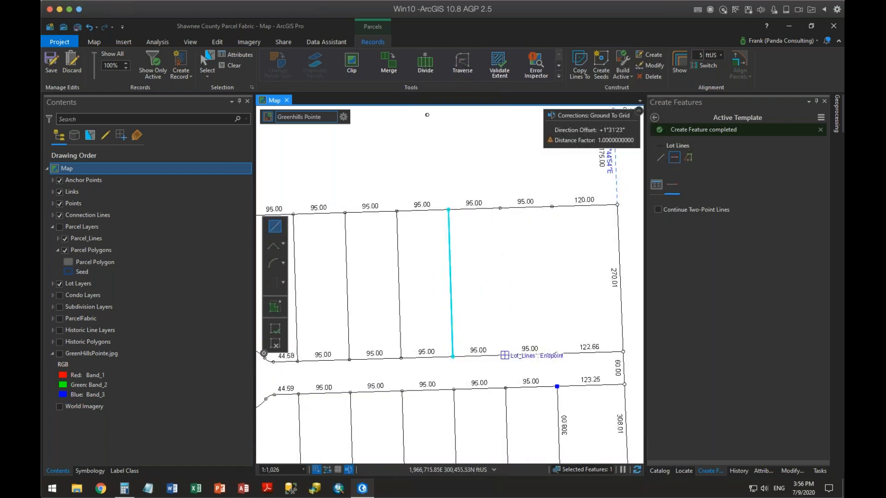
left_click(551, 206)
left_click(556, 354)
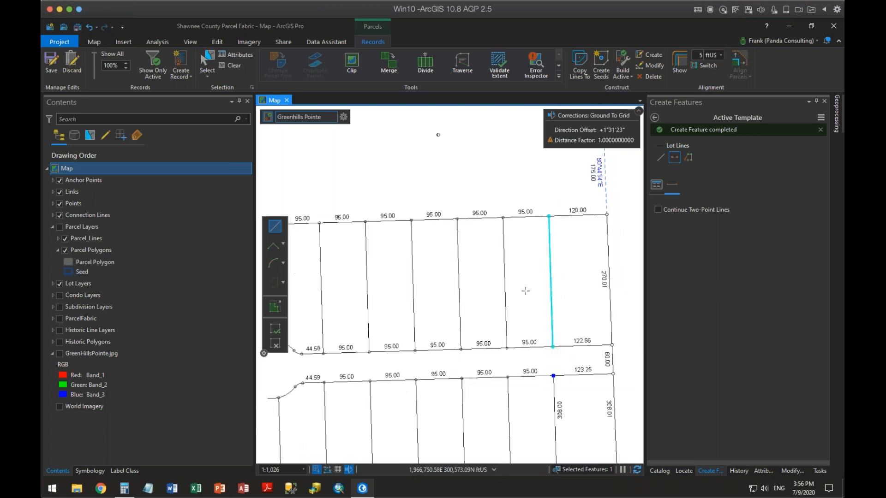
- Turn on Continue Two-Point Lines for the Lot Lines template and return to the template list
scroll(524, 290, "down", 1)
left_click(659, 210)
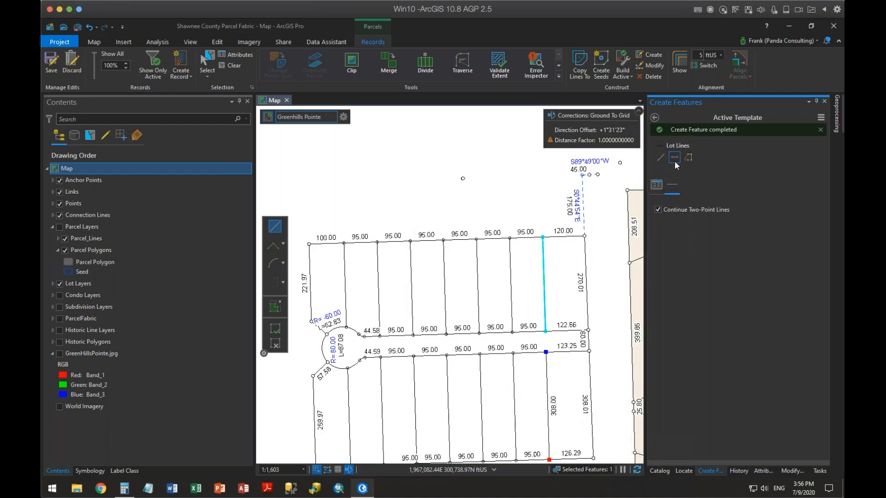
left_click(654, 117)
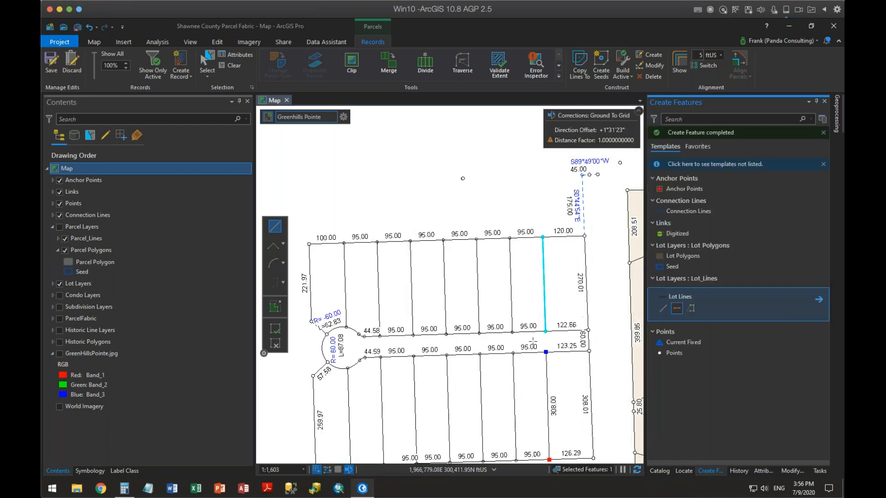
- Select the 308.00 ft lot line and the five parallel dividing lines west of it, south of the street, excluding the cul-de-sac line
left_click_drag(488, 347, 528, 270)
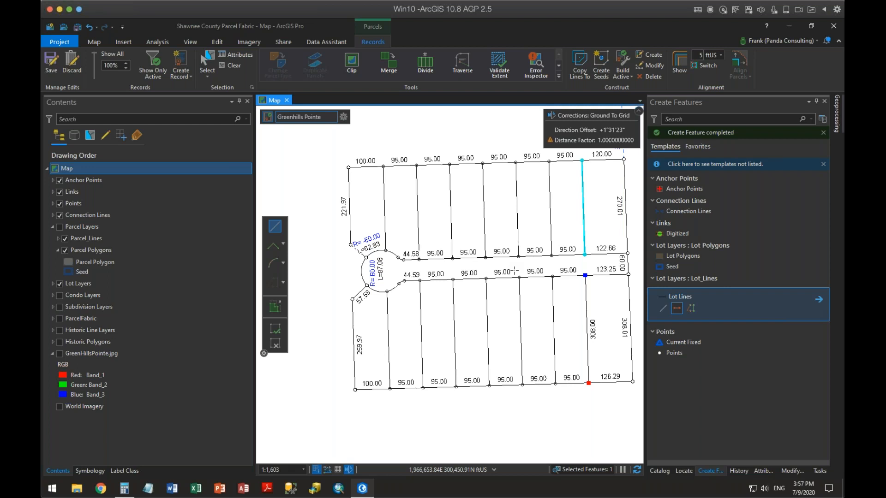
left_click(207, 63)
left_click_drag(579, 311, 598, 322)
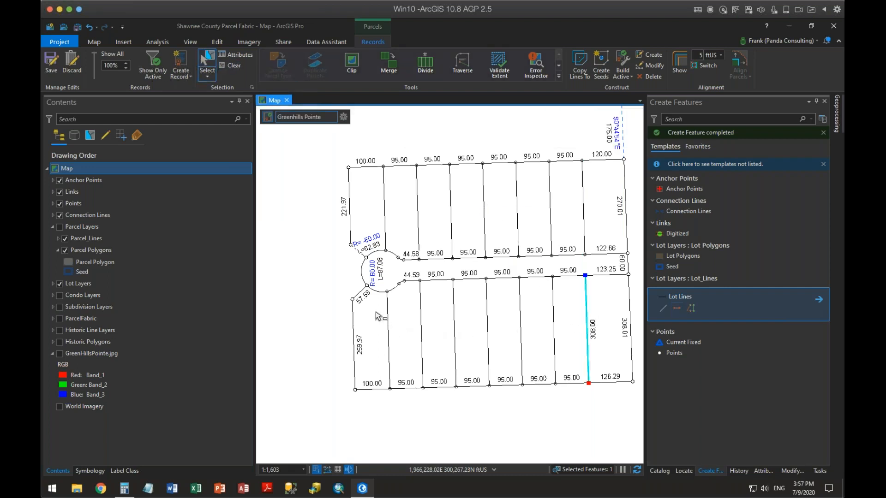
left_click_drag(375, 313, 594, 340)
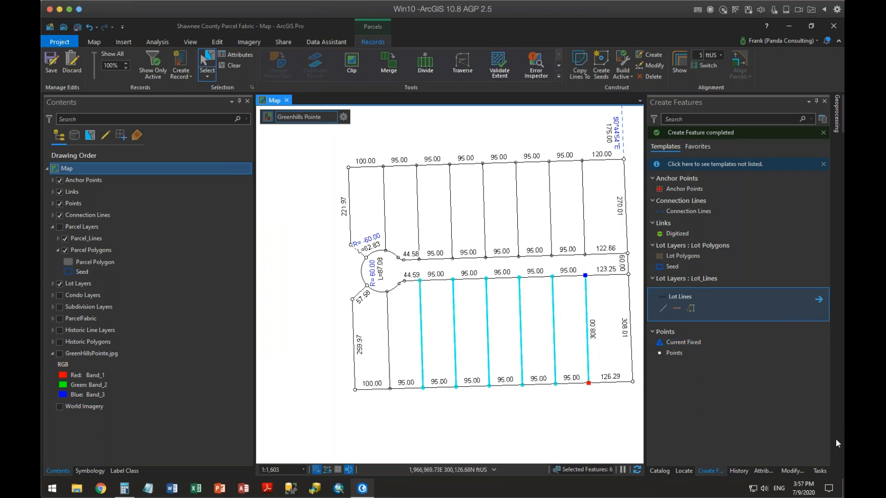
- Copy the attributes of the N0°11'00"W 308.00 line onto all the selected Lot_Lines features
left_click(762, 472)
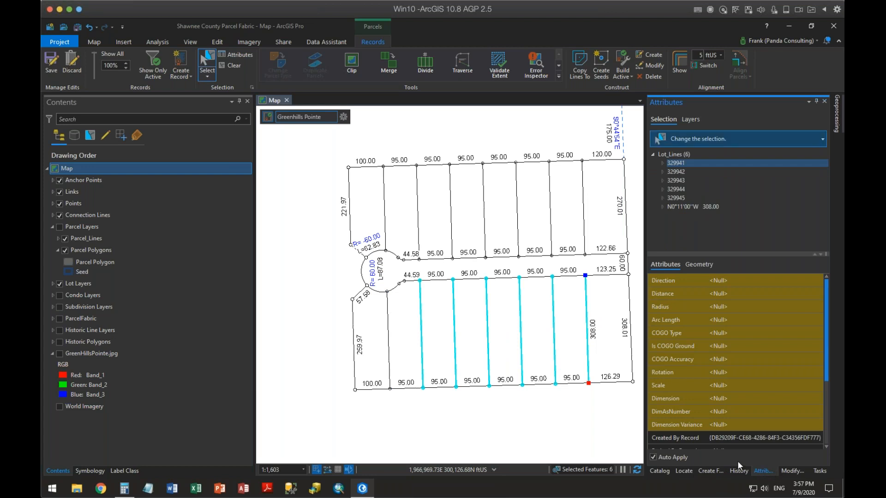
left_click(698, 206)
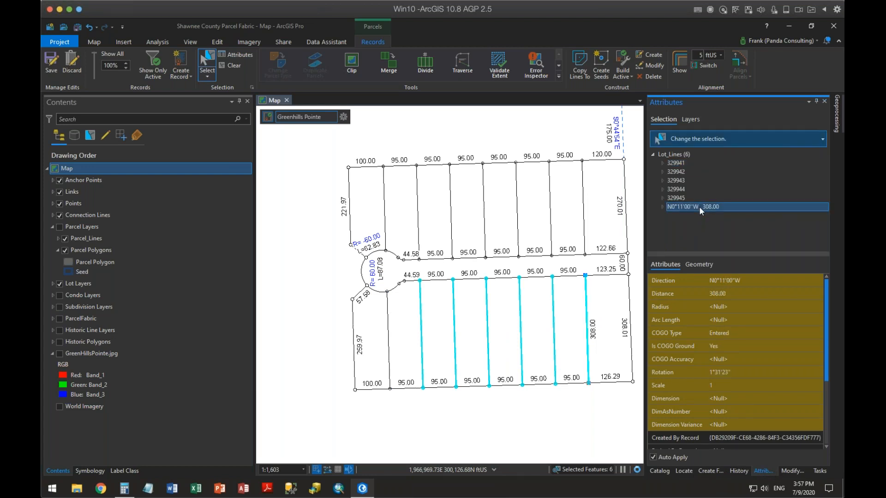
right_click(699, 206)
left_click(736, 276)
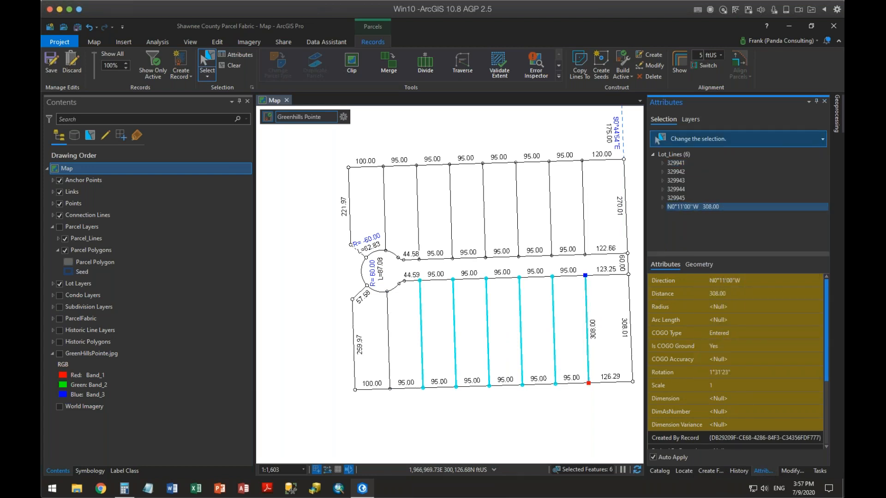
right_click(679, 154)
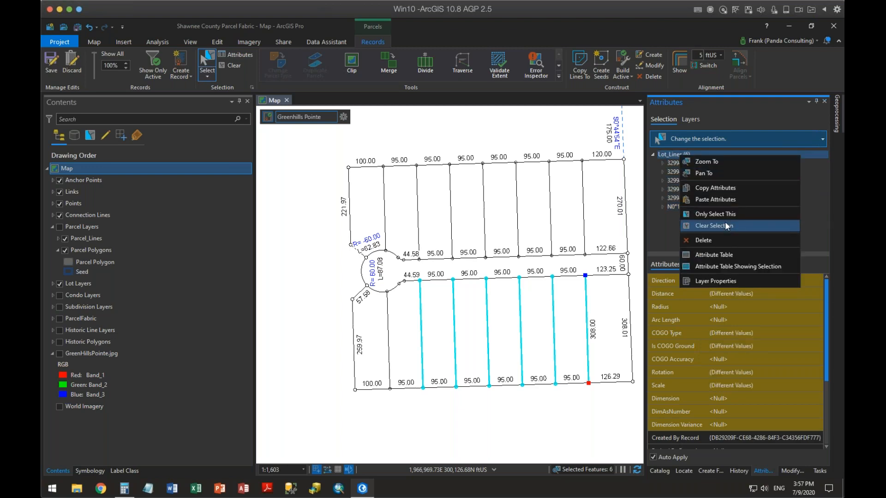
- Paste the copied attributes onto the six selected lot lines and display the GreenHillsPointe.jpg plat image
left_click(721, 201)
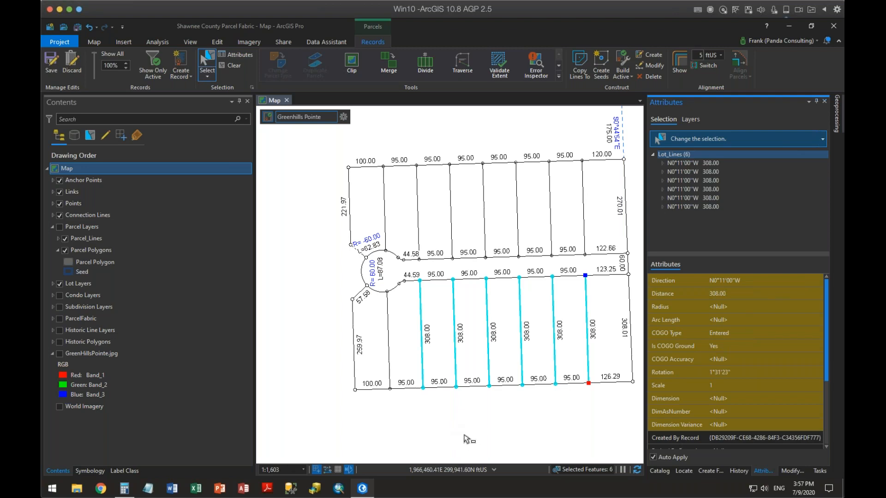
left_click(60, 353)
scroll(389, 349, "up", 3)
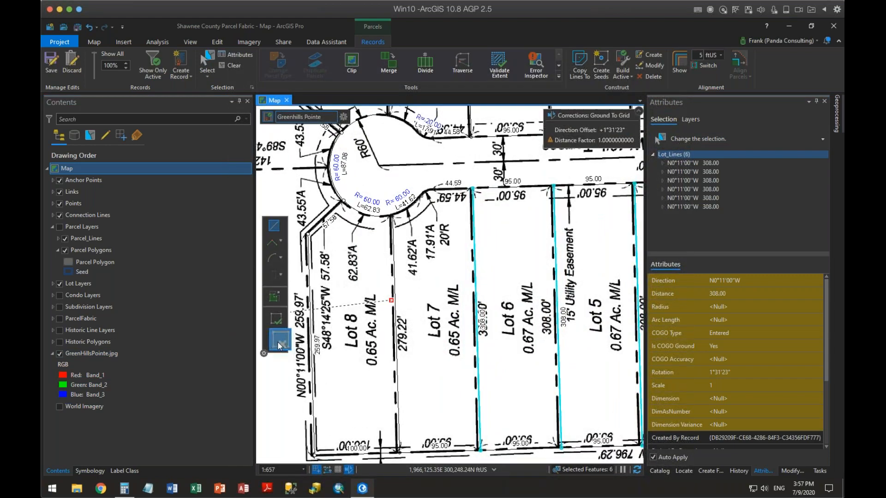
- Set the direction of the lot line between Lots 7 and 8 to 00.1100-4 and its distance to 279.22
left_click(651, 65)
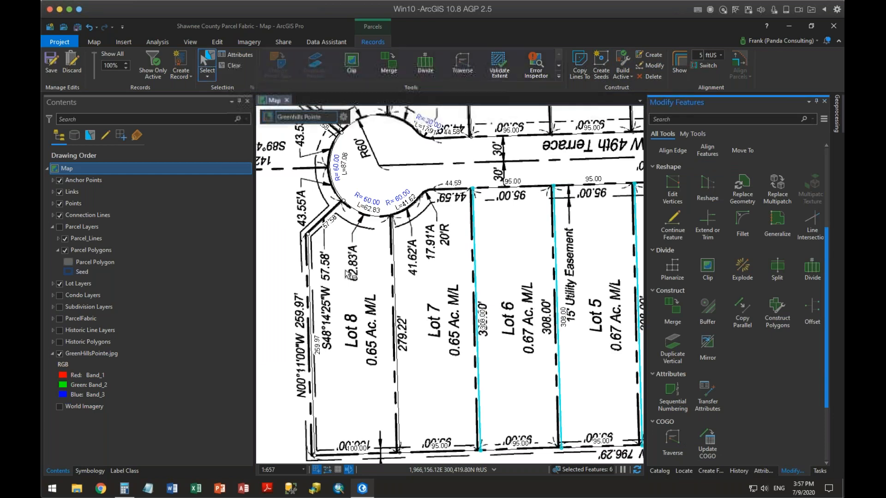
left_click(395, 315)
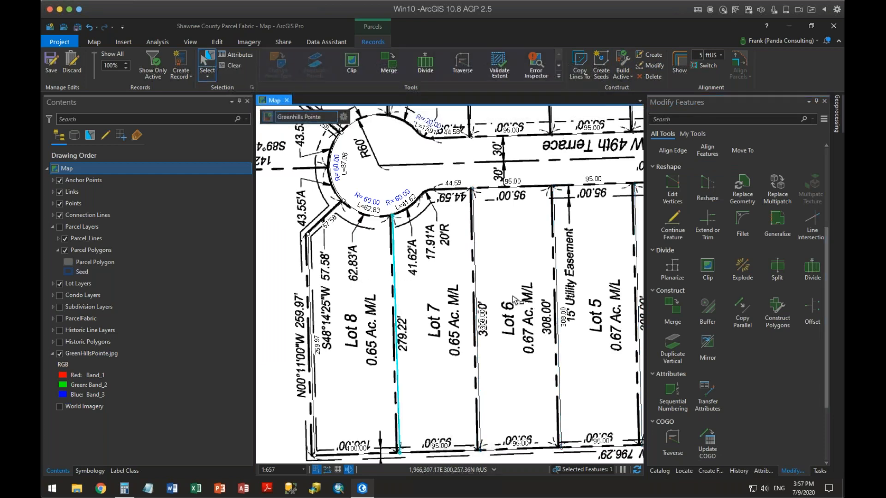
left_click(763, 471)
left_click(739, 281)
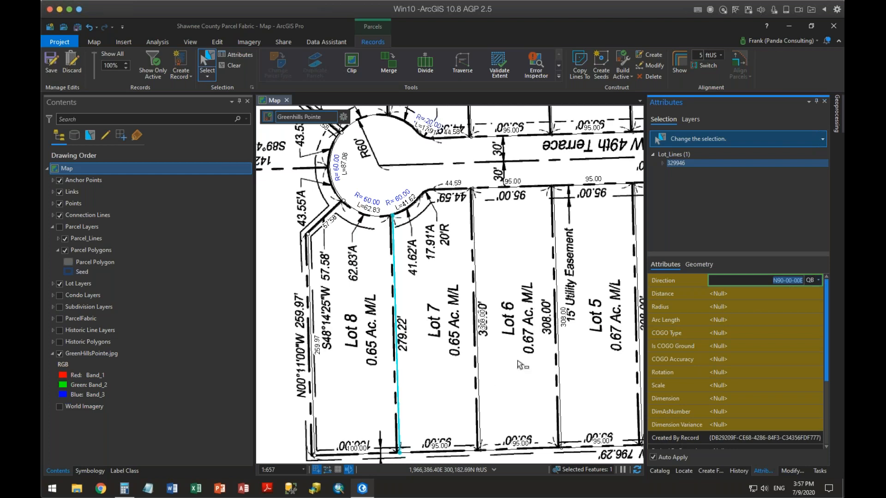
type("00.110")
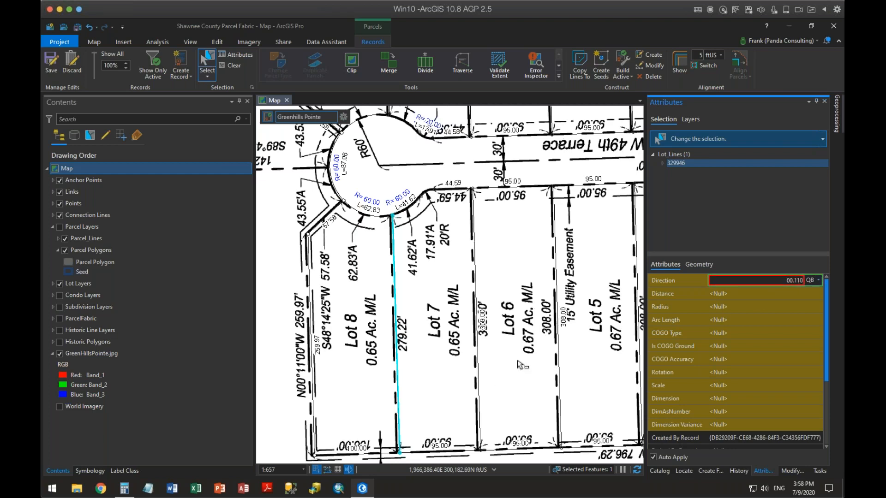
type("0-4")
key("Tab")
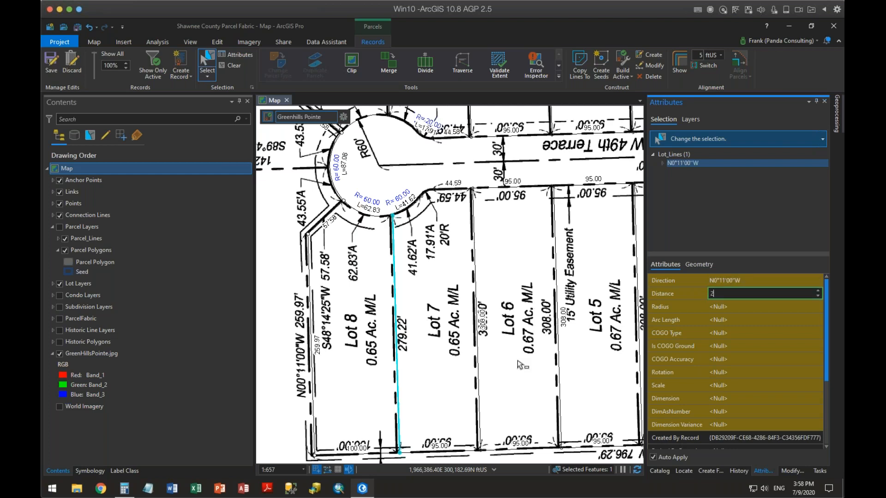
type("279.22")
key("Tab")
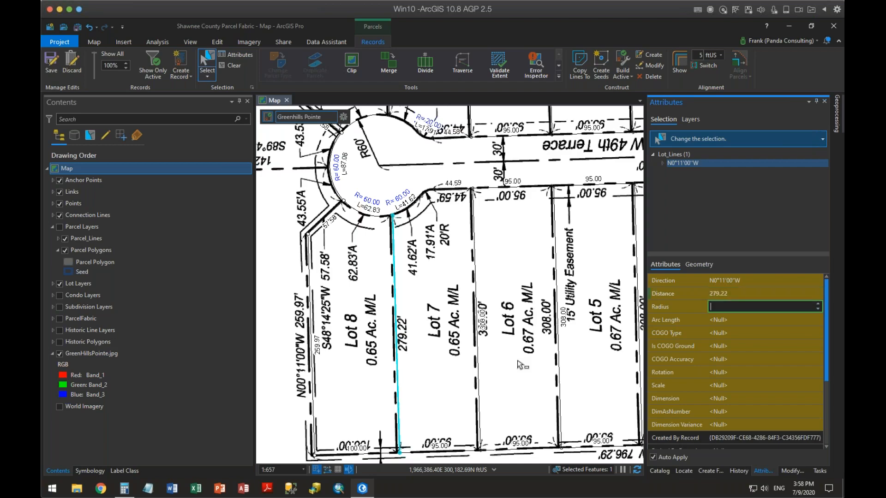
- Set the direction of the lot line between Lots 12 and 13 to 00.1100-4 and its distance to 270.00
left_click_drag(457, 251, 392, 482)
scroll(378, 286, "down", 3)
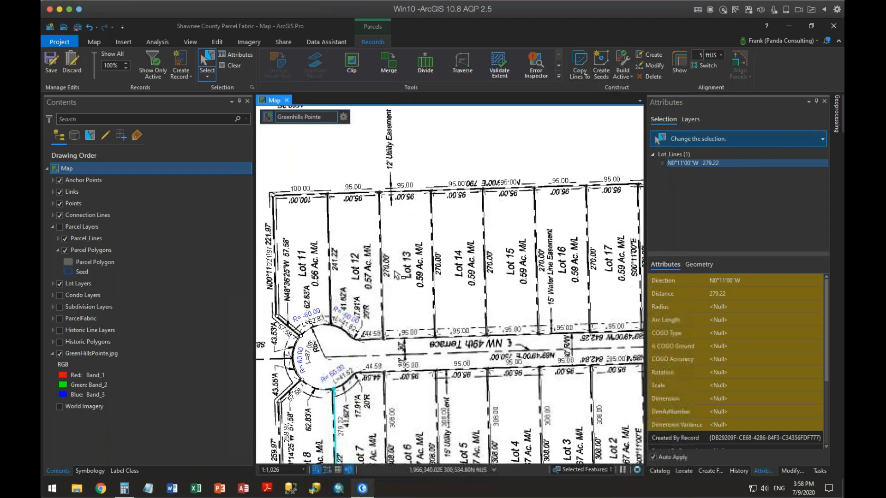
left_click(381, 281)
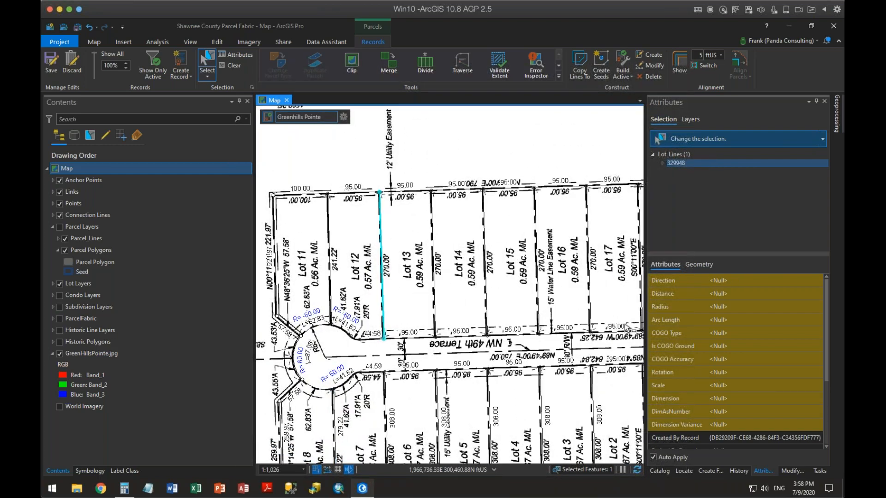
left_click_drag(595, 322, 570, 325)
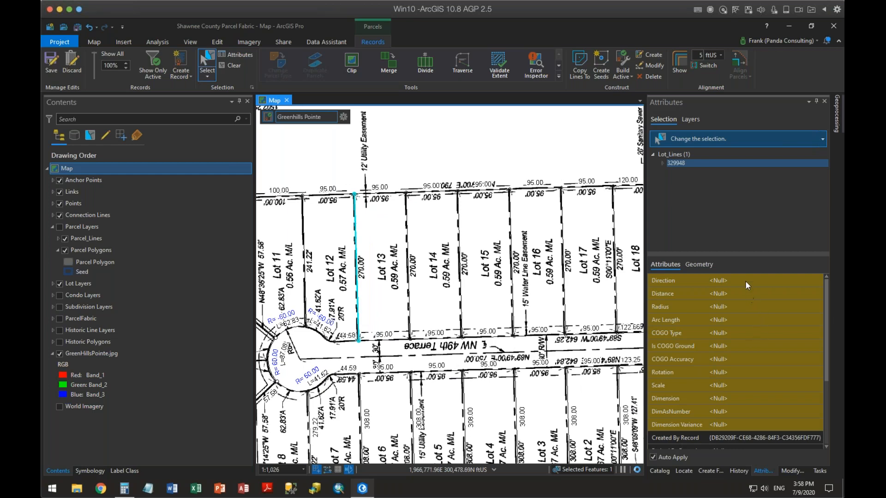
left_click(743, 280)
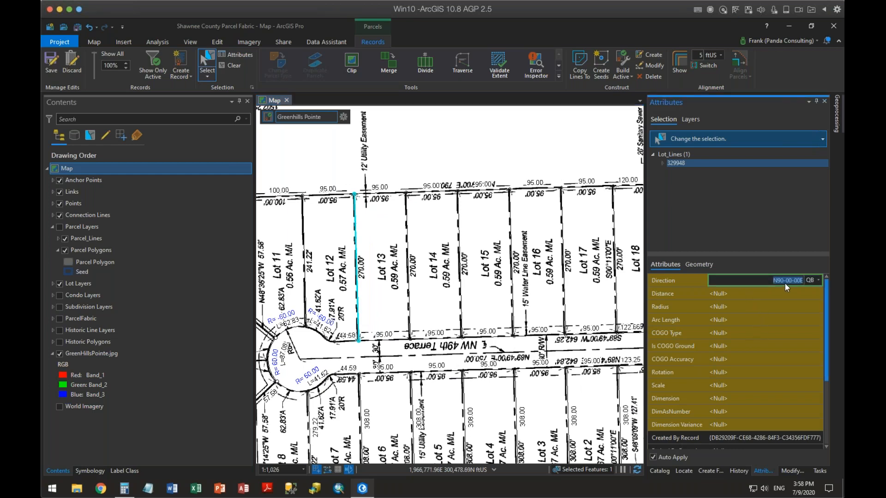
type("00.")
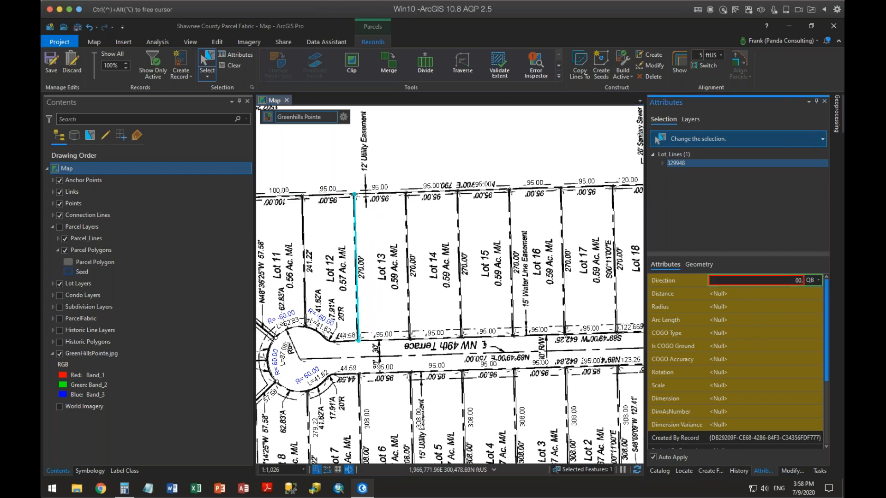
type("1100-4")
key("Tab")
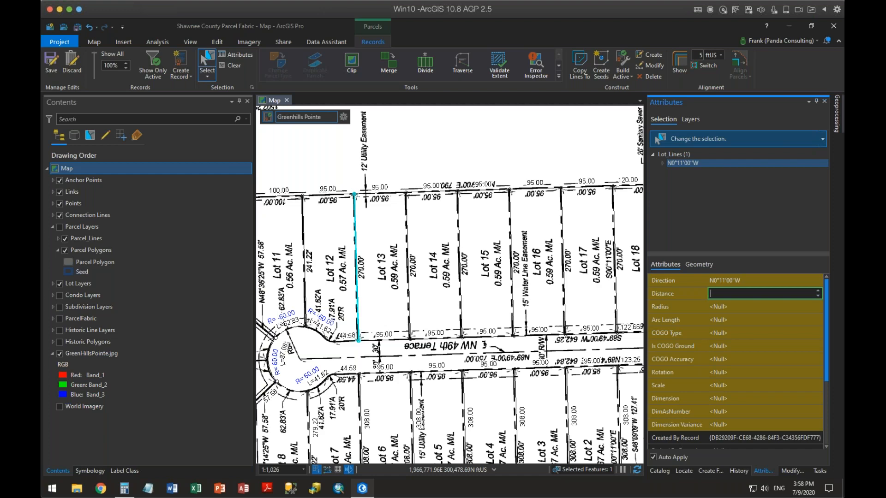
type("270.00")
key("Tab")
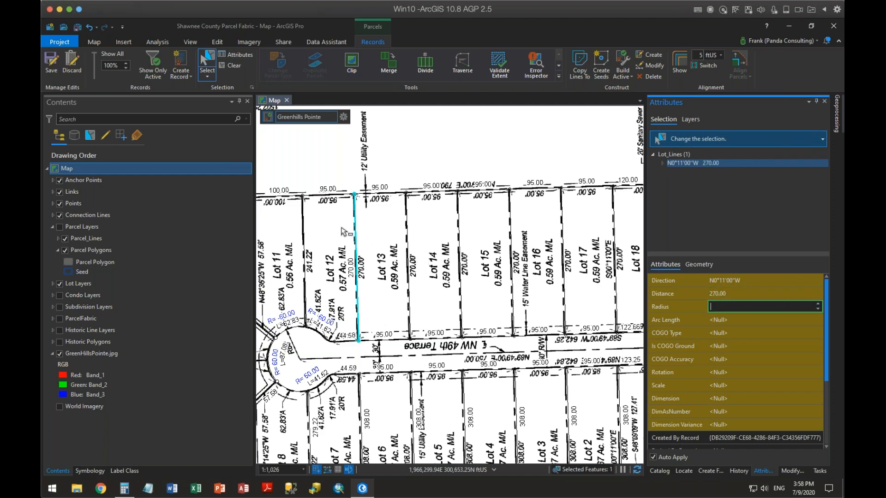
- Copy the attributes of the line between Lots 12 and 13 onto the other five dividing lines between Lots 13 and 18
left_click_drag(341, 227, 633, 259)
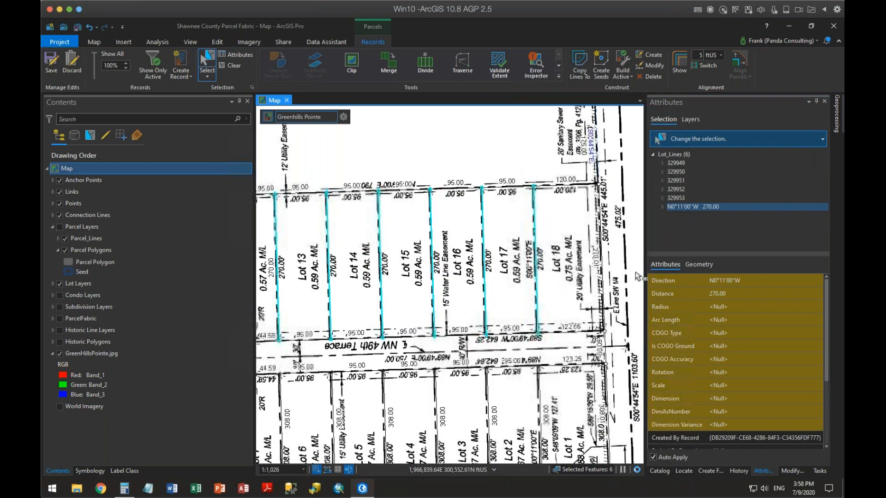
right_click(706, 205)
left_click(736, 278)
right_click(685, 156)
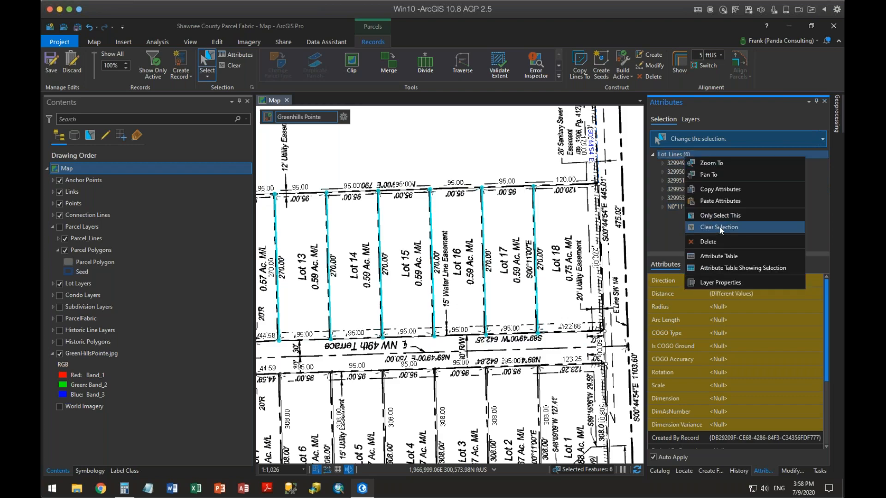
left_click(711, 200)
- Set the direction of the lot line between Lots 11 and 12 to 00.1100-4 and its distance to 241.22
left_click_drag(457, 297, 618, 300)
left_click_drag(378, 287, 393, 297)
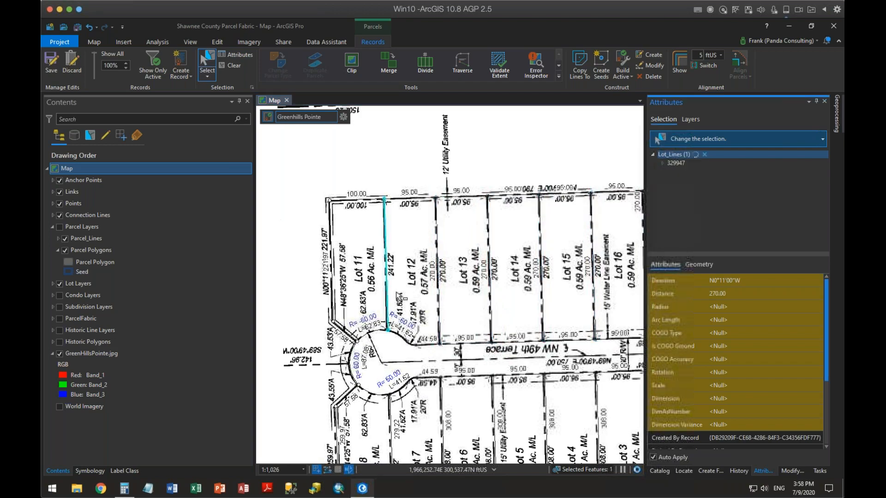
left_click_drag(451, 303, 512, 320)
left_click(726, 284)
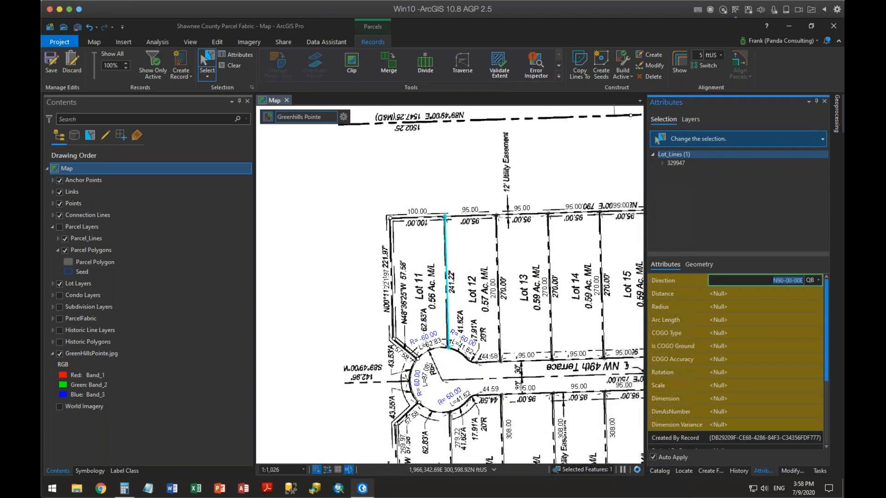
type("00.")
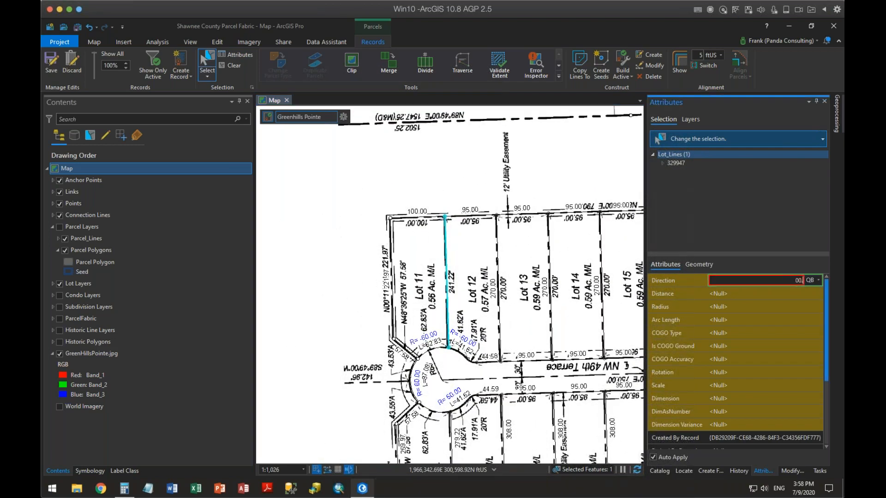
type("1100-4")
key("Tab")
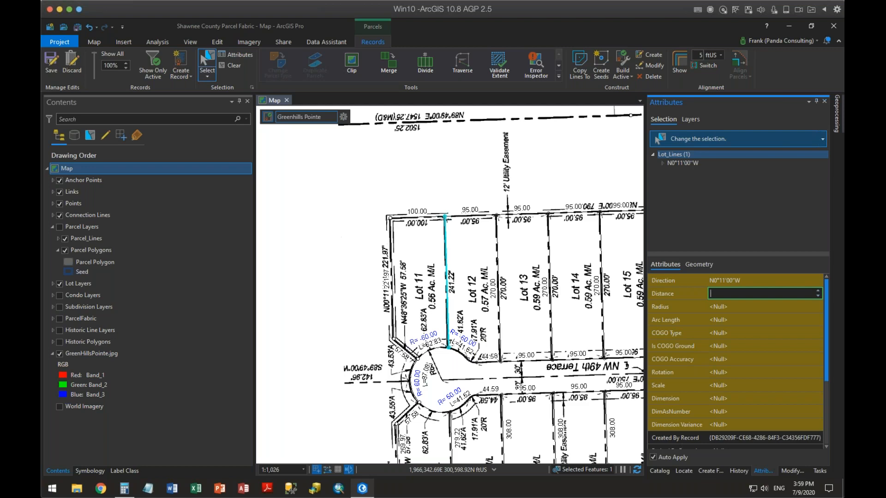
type("241.22")
key("Tab")
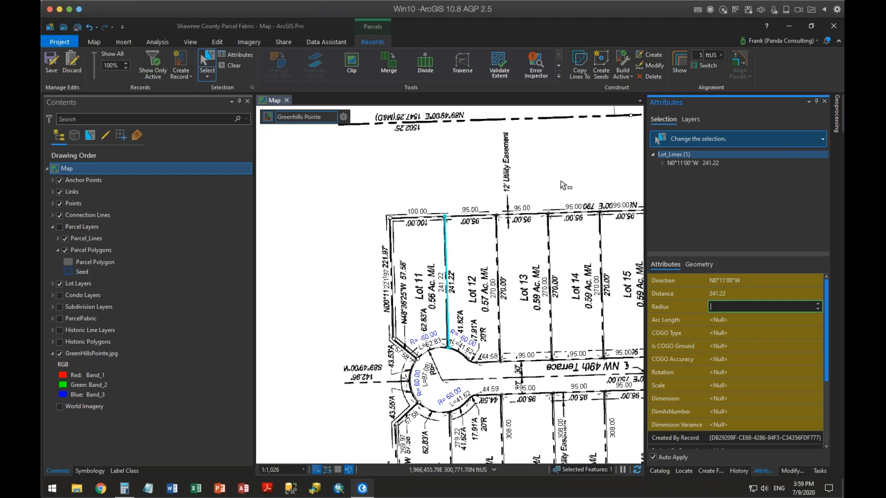
- Select the seven dividing lines between Lots 11 and 18 and examine the Update COGO distance and direction options
left_click(578, 192)
scroll(568, 337, "down", 3)
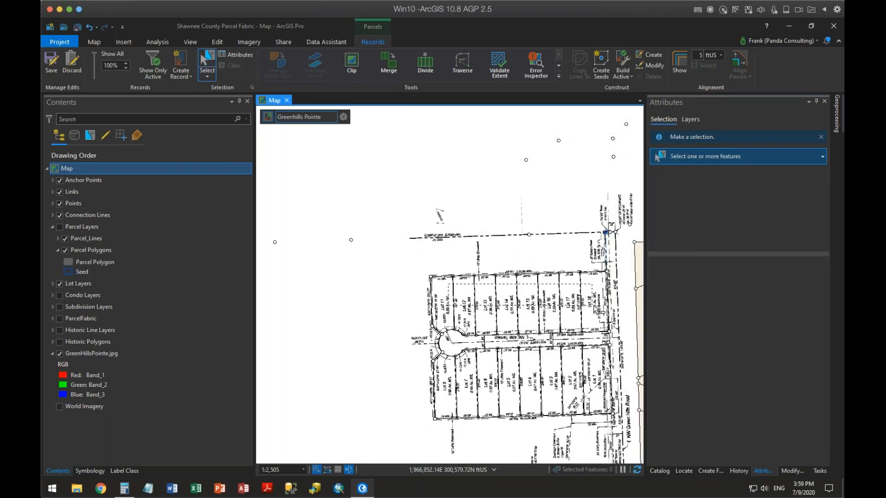
left_click_drag(600, 314, 448, 300)
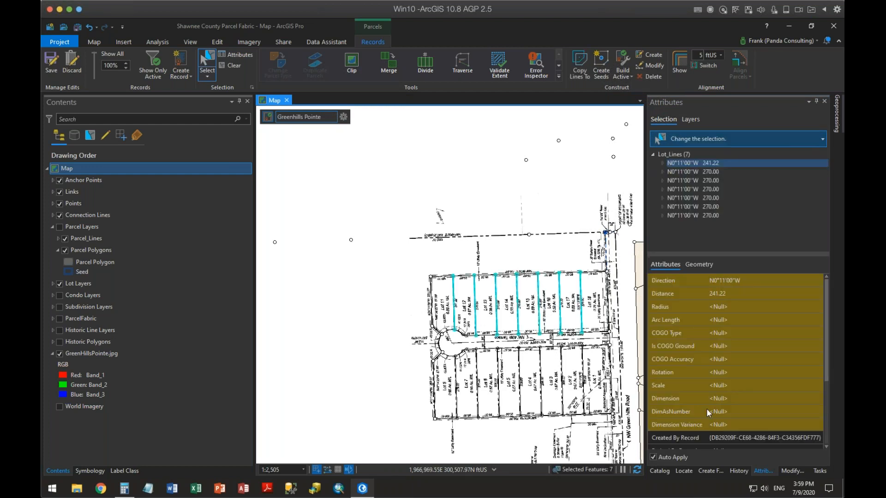
left_click(654, 66)
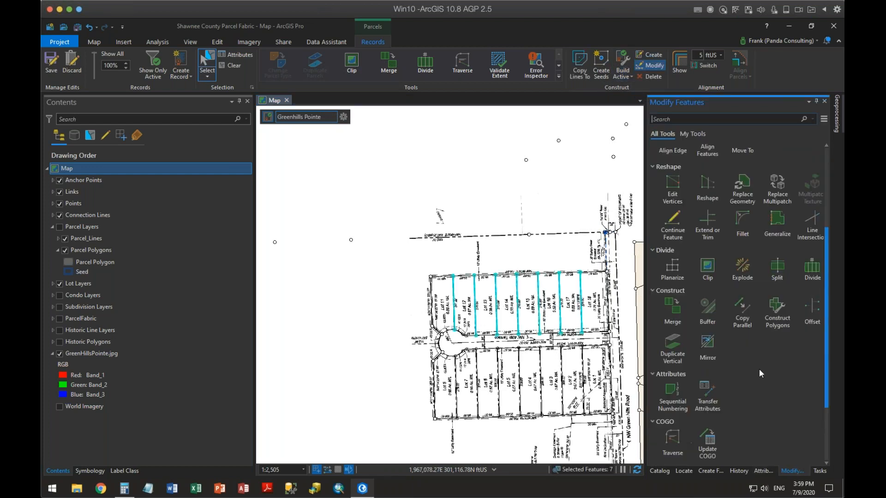
scroll(758, 368, "down", 6)
left_click(719, 358)
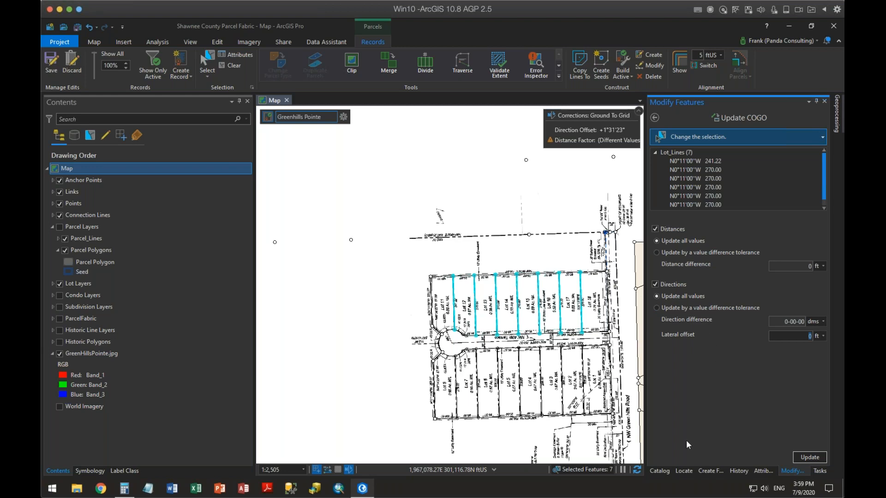
left_click(652, 64)
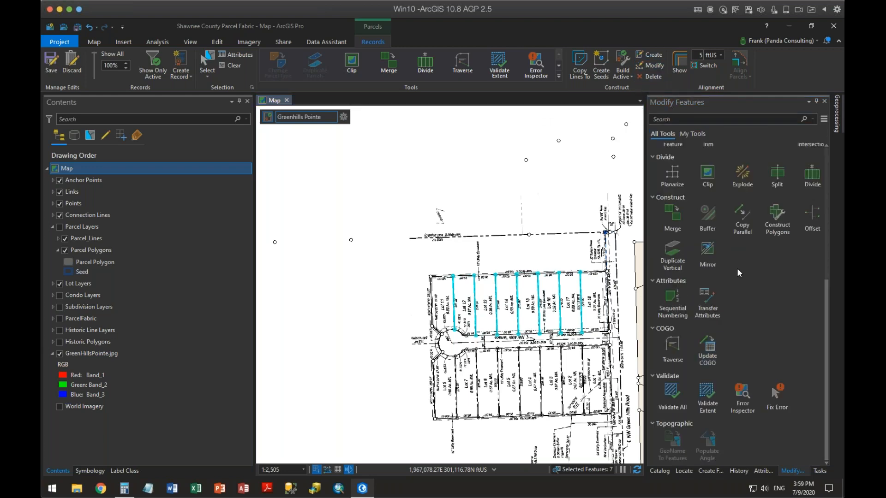
- Draw a two-point lot line in the empty area west of the subdivision with direction 00.1100-4 and distance 2470 ft, and open its attributes
left_click(703, 470)
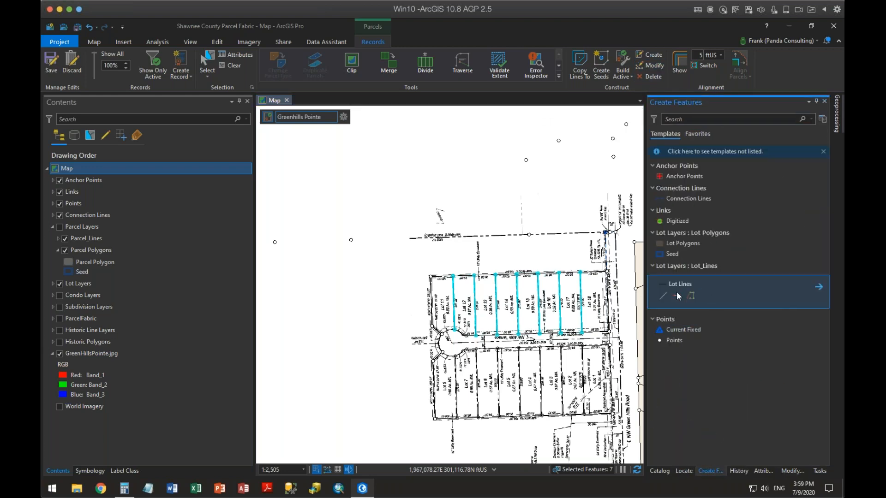
left_click(677, 296)
left_click(367, 343)
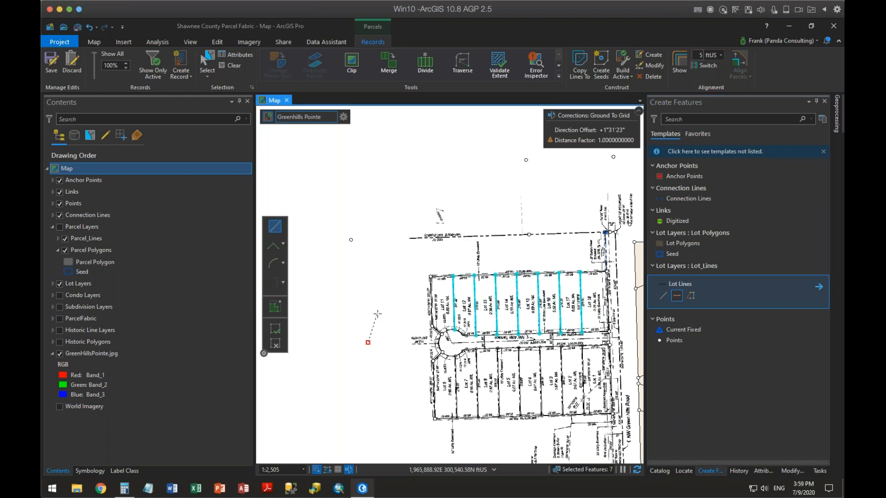
right_click(394, 309)
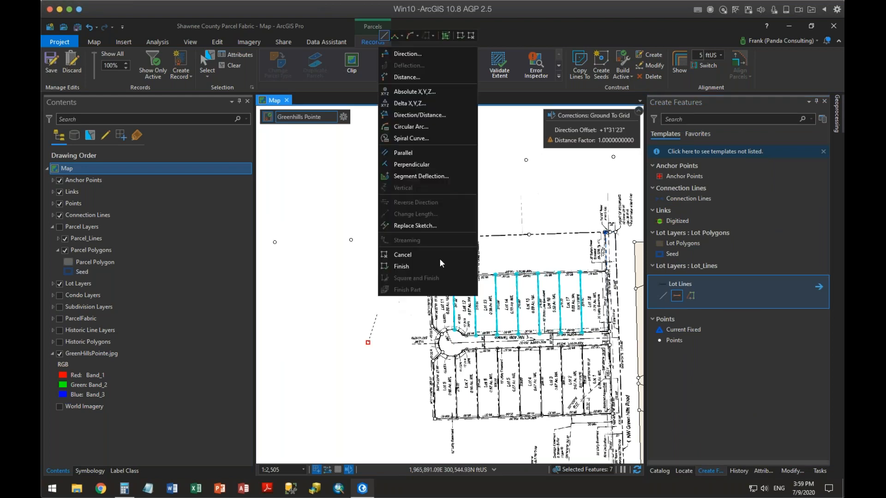
left_click(423, 116)
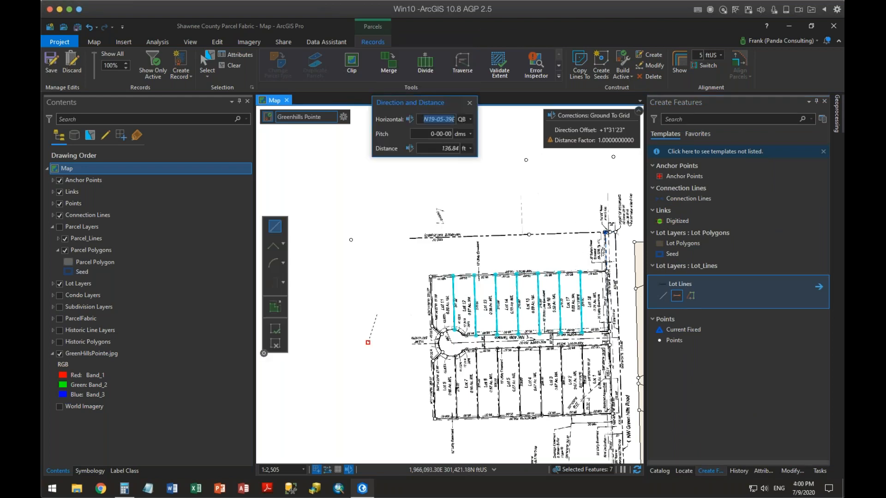
type("00.1100-4")
left_click(443, 149)
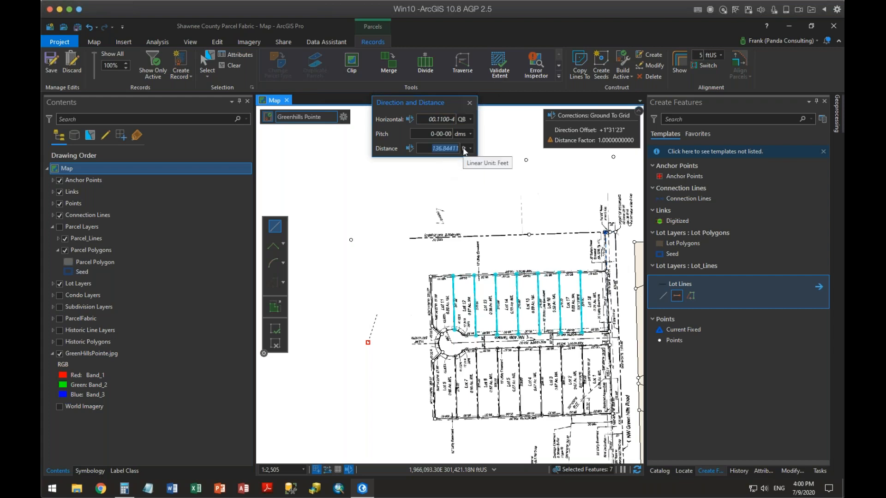
type("2470")
key("Return")
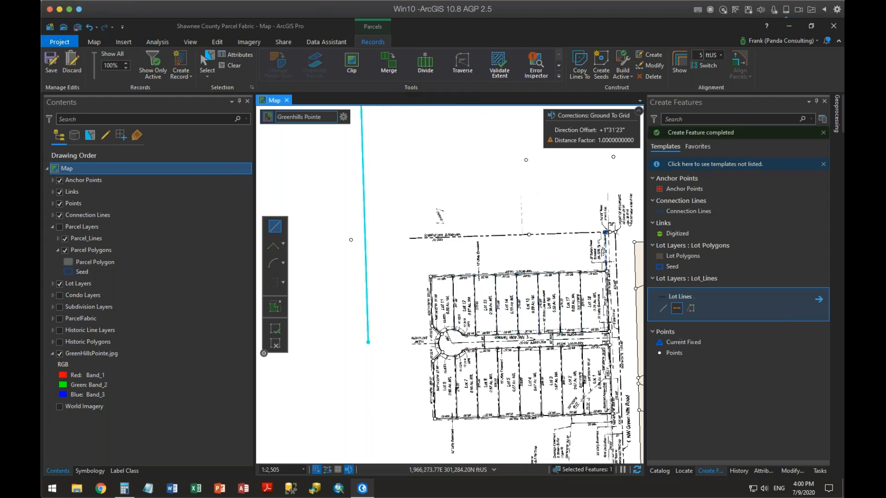
scroll(434, 222, "down", 5)
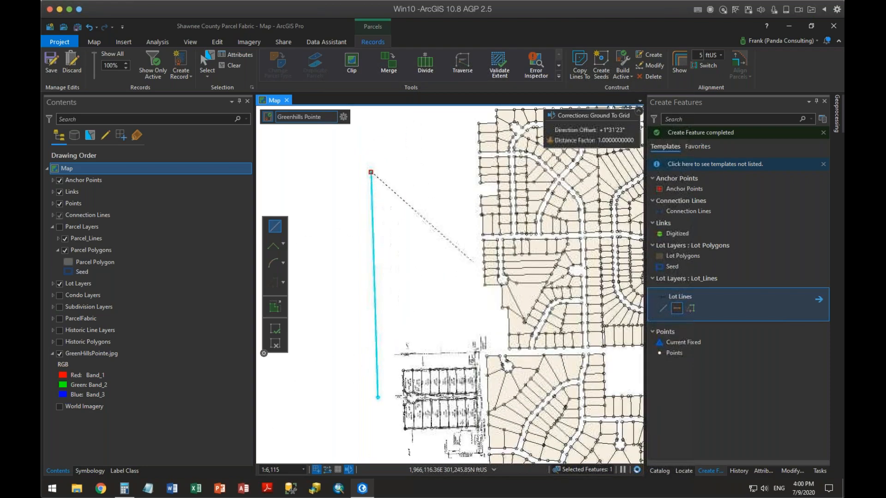
left_click(763, 471)
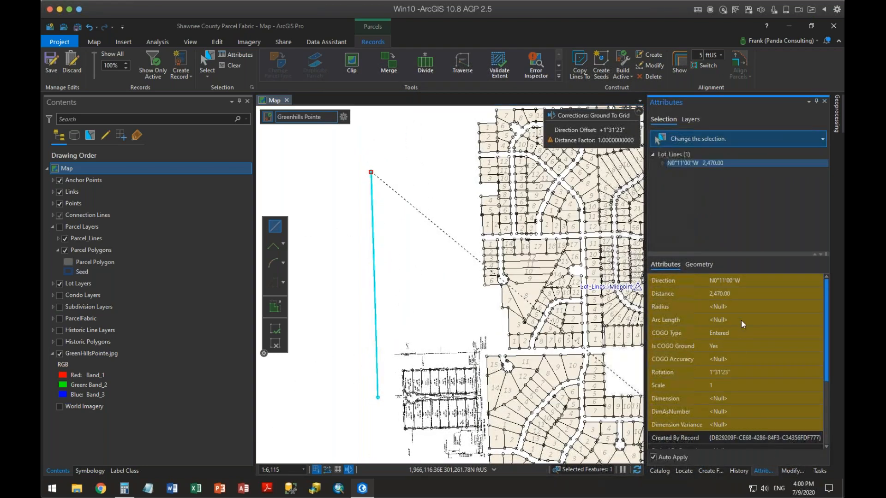
- Delete the 2470 ft practice line drawn west of the subdivision
left_click(735, 295)
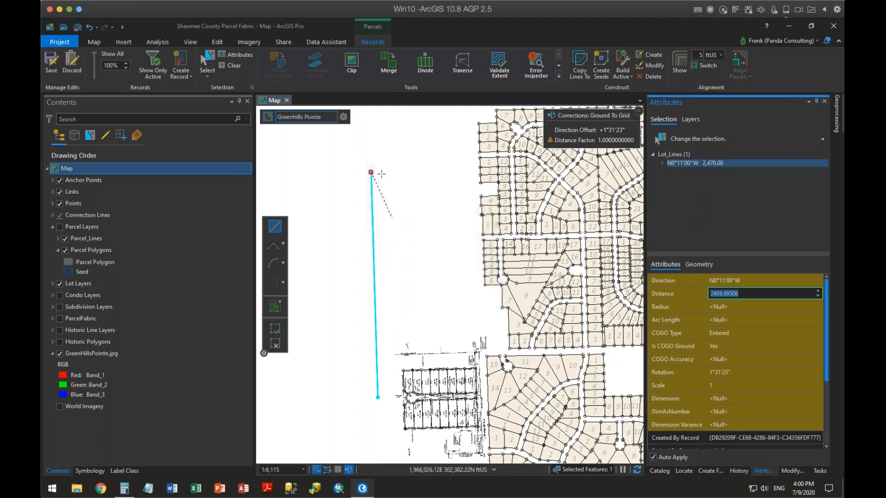
left_click(90, 29)
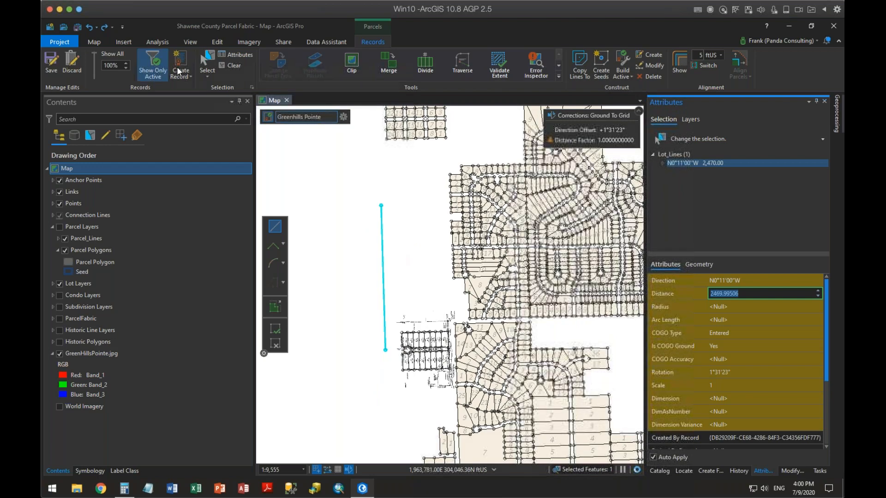
left_click(640, 77)
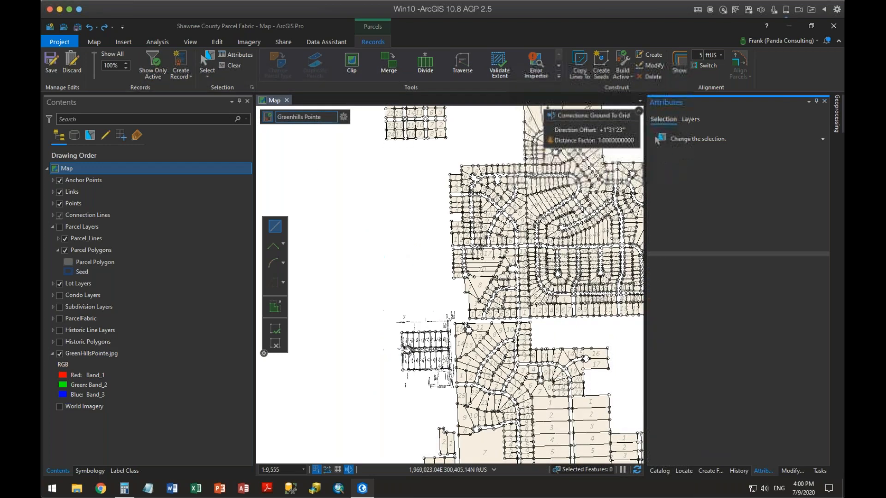
- Select the seven dividing lines between Lots 11 and 18 and open the Update COGO tool for them
scroll(411, 350, "up", 5)
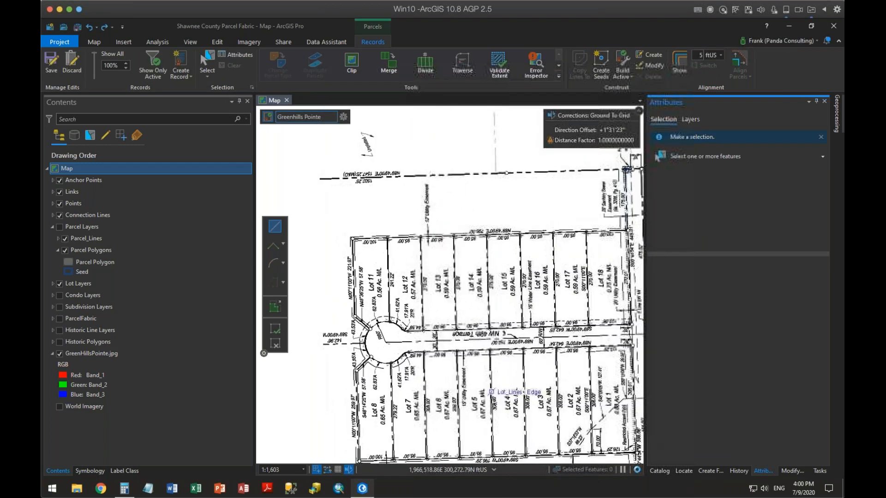
left_click_drag(492, 379, 462, 331)
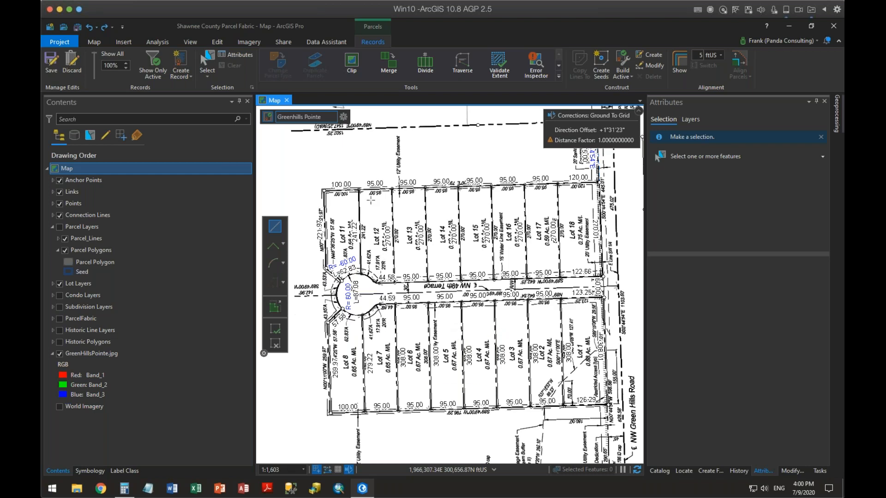
left_click(207, 60)
left_click_drag(354, 215, 565, 248)
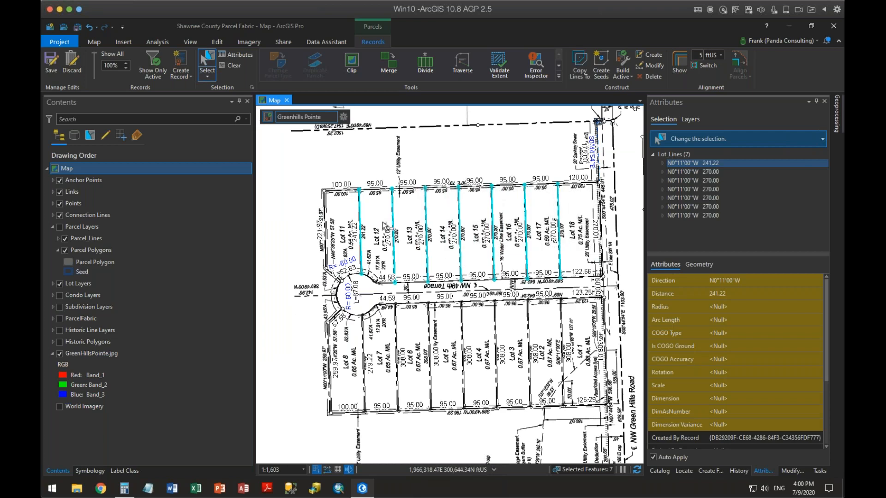
left_click(641, 64)
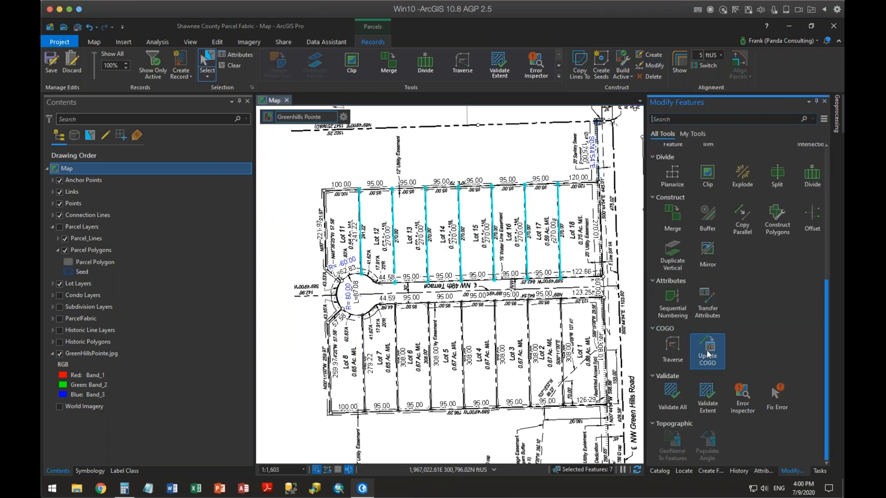
left_click(708, 354)
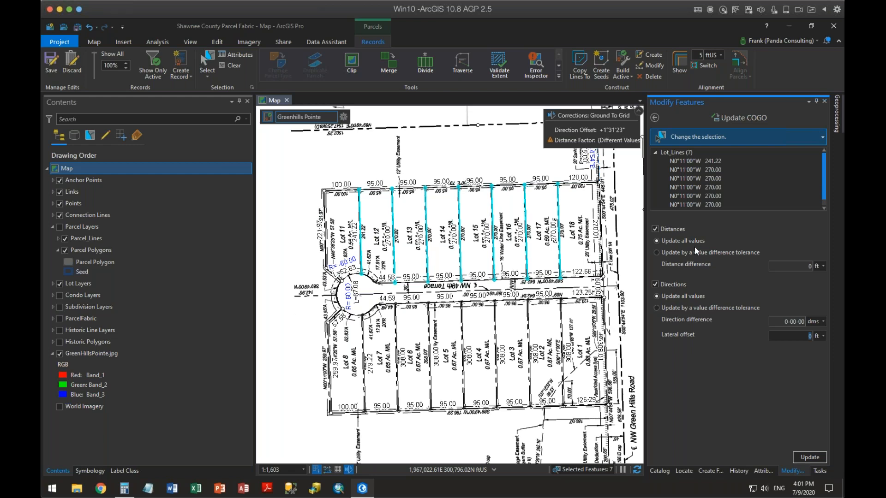
- Set the COGO update to change distances by a 5 ft difference tolerance and directions by a value difference tolerance
left_click(658, 253)
left_click(802, 271)
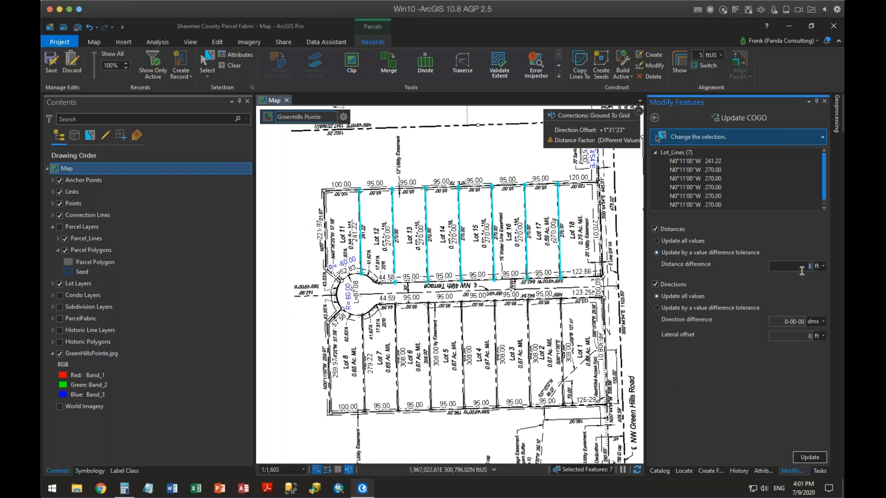
type("5")
left_click(657, 308)
left_click(782, 324)
key("Return")
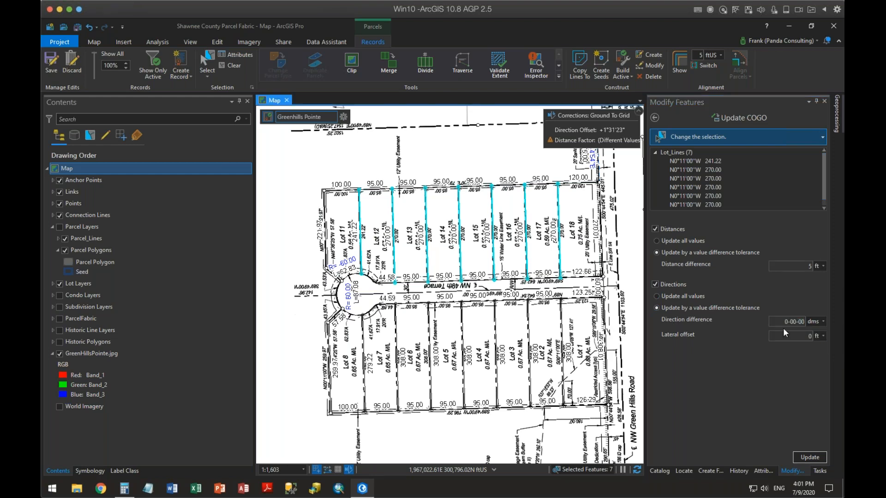
- Enter a direction difference of 5, run the COGO update with all direction values included, and undo it
left_click(811, 320)
type("5")
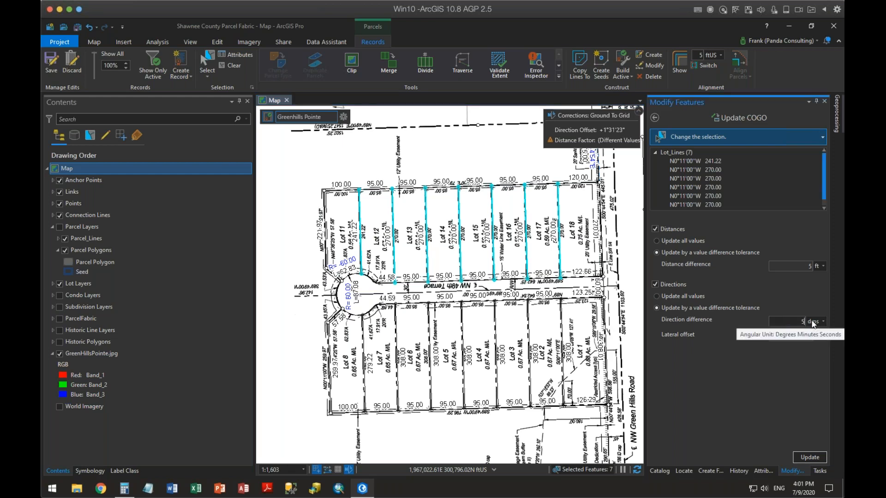
left_click(816, 297)
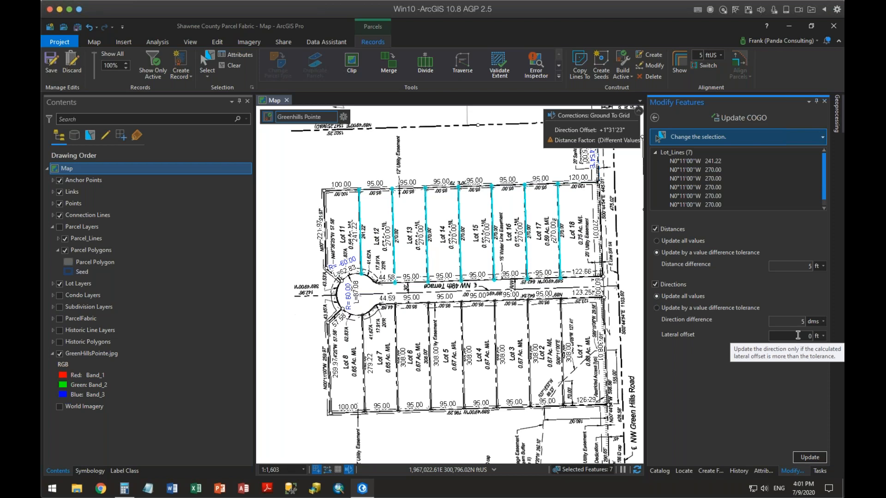
left_click(806, 460)
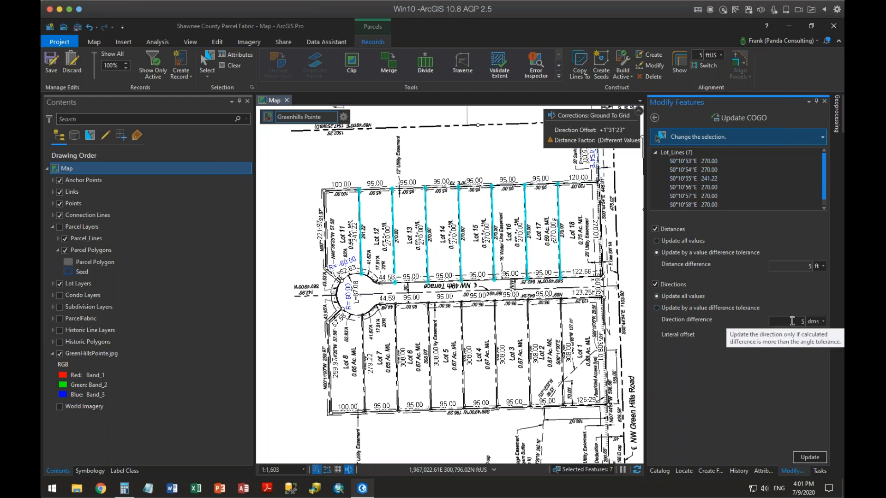
left_click(89, 27)
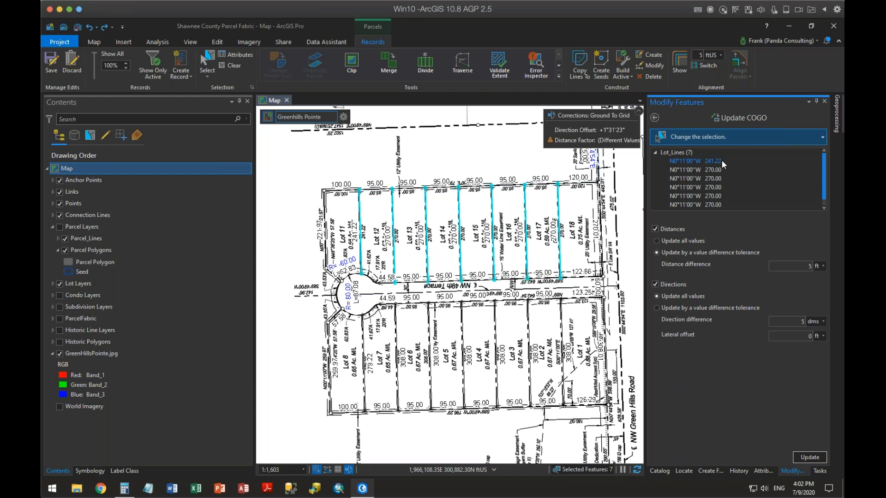
- Hide the GreenHillsPointe.jpg image and create seeds for the Greenhills Pointe record with no lines selected
left_click(59, 355)
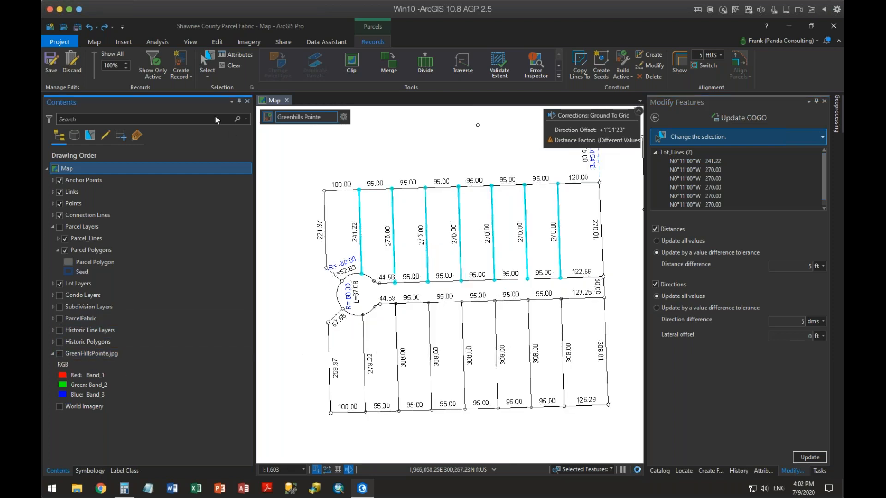
left_click(228, 67)
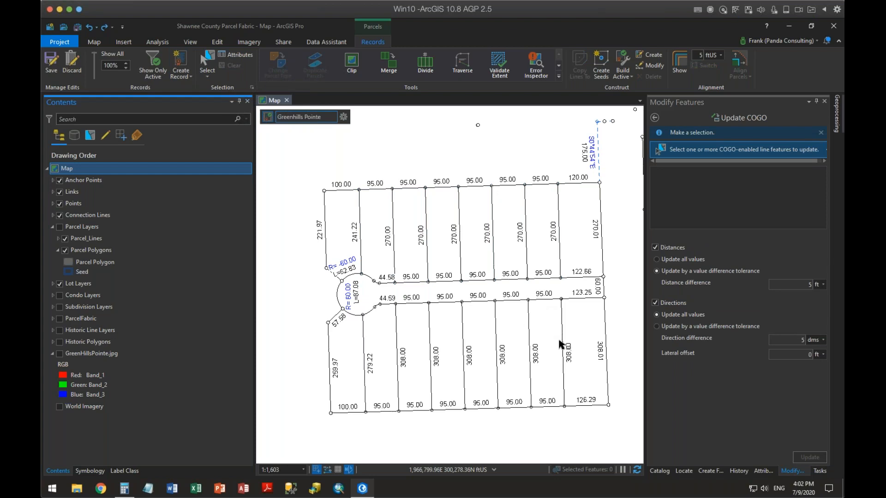
left_click_drag(560, 344, 552, 333)
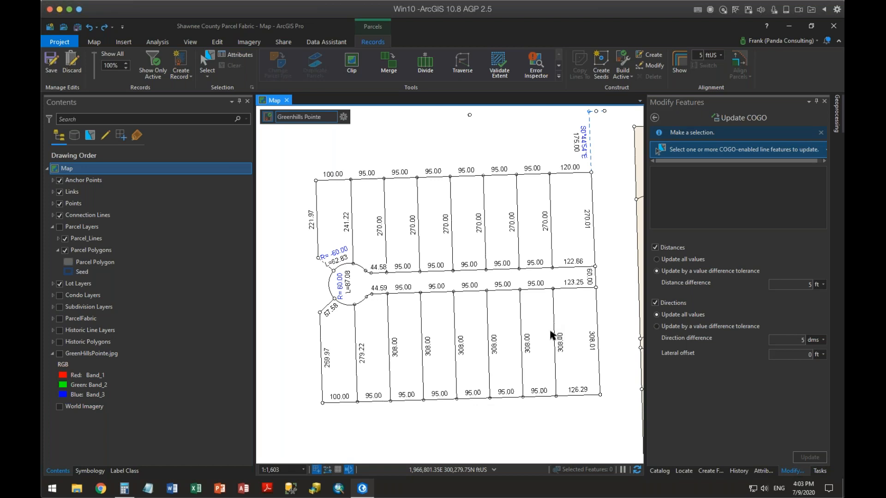
left_click(601, 62)
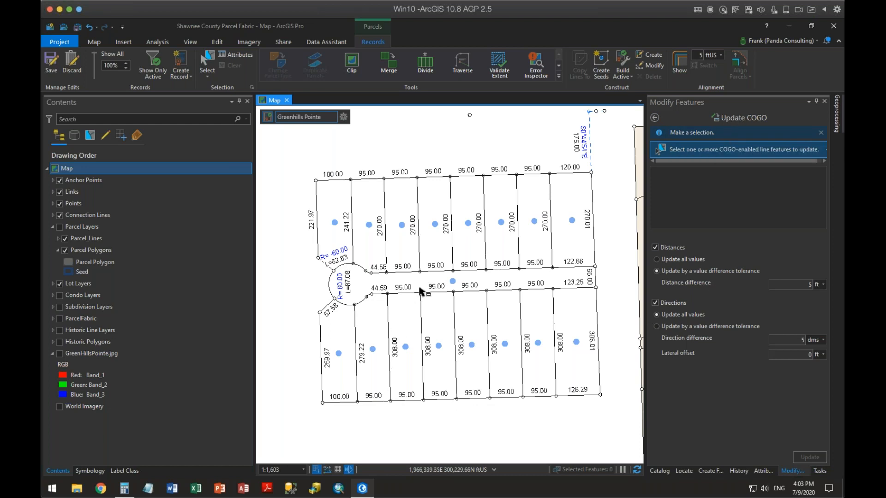
- Delete the seed inside the NW 49th Terrace right-of-way between the two rows of lots
left_click_drag(446, 279, 473, 283)
left_click(656, 119)
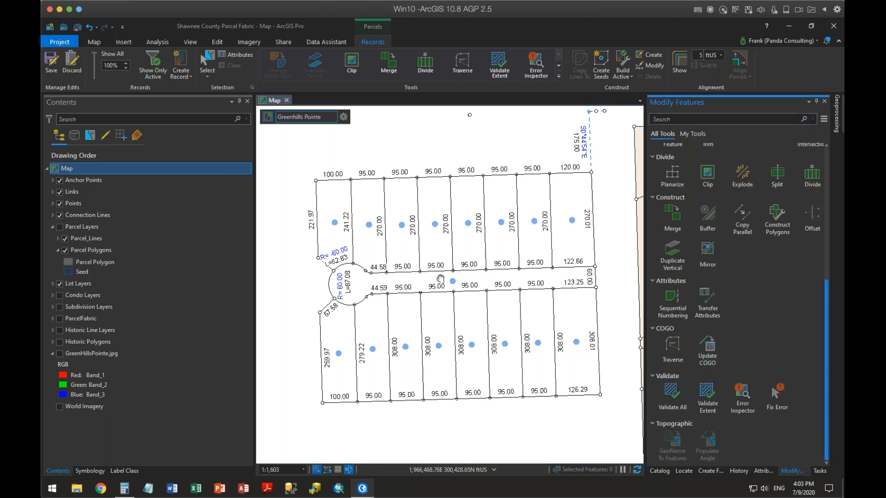
left_click_drag(438, 282, 443, 280)
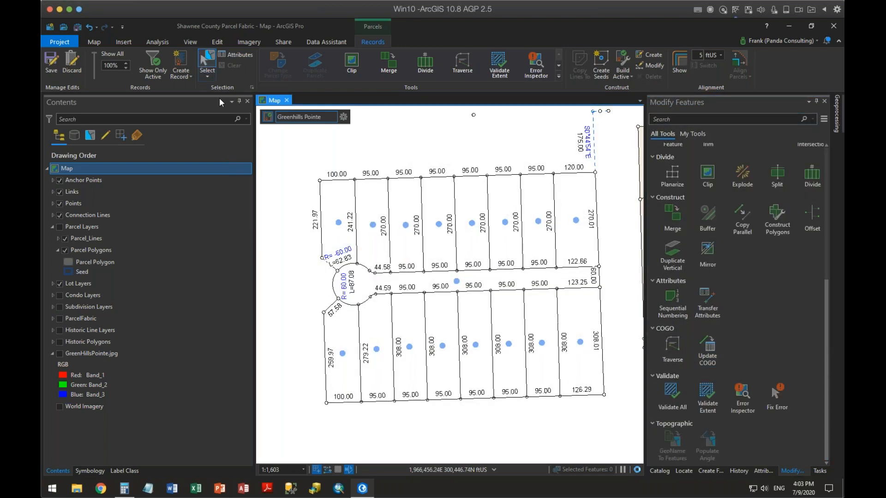
left_click(456, 281)
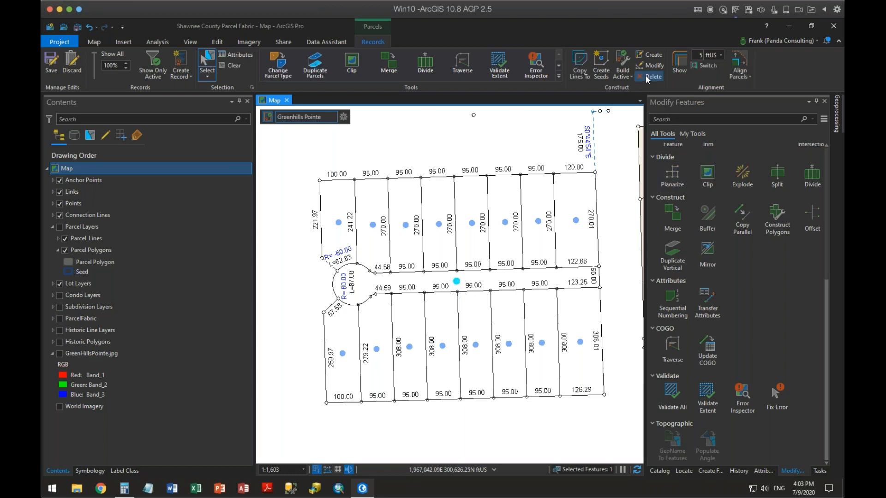
left_click(576, 285)
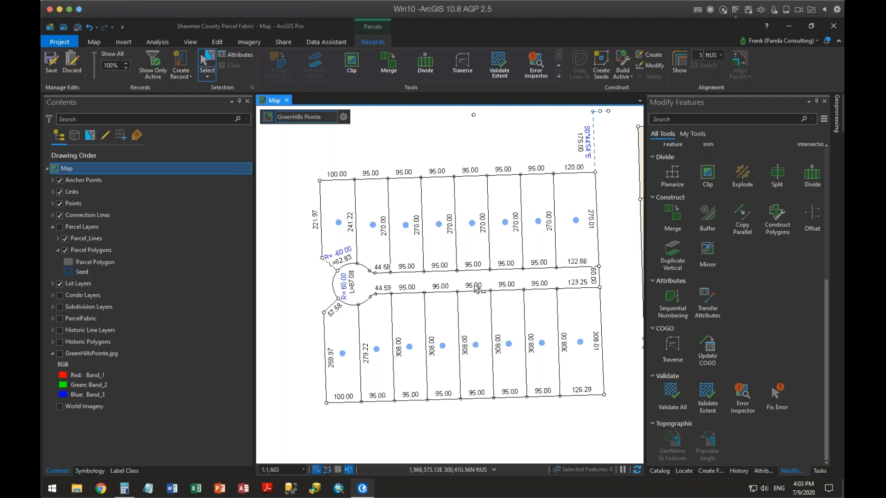
- Build the active record's lot parcels from their seeds and show the GreenHillsPointe.jpg image again
left_click_drag(481, 282, 470, 274)
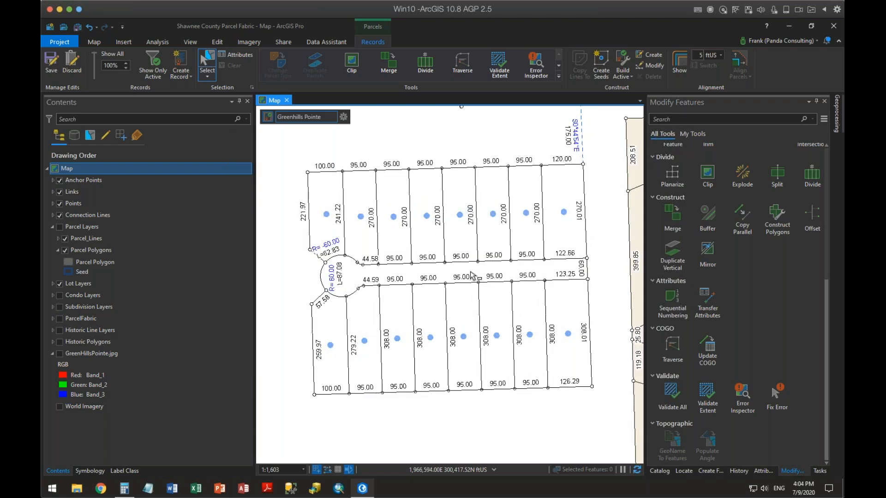
left_click(623, 62)
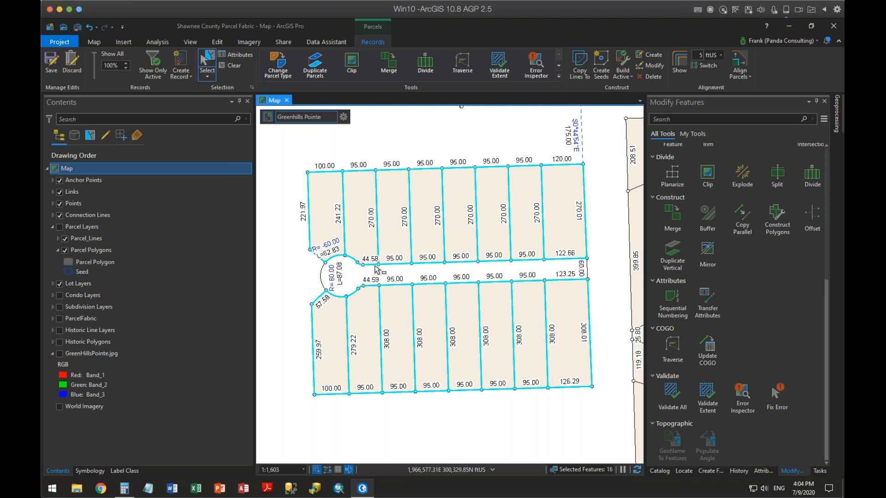
left_click(59, 354)
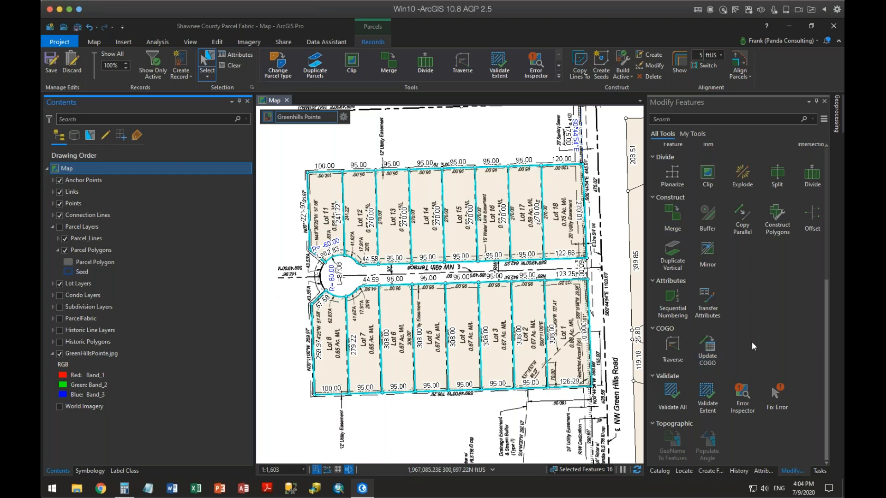
- Number Lots 1 through 8 sequentially in the Name field of Lot Polygons, using format #, start value 1 and increment 1
left_click(670, 302)
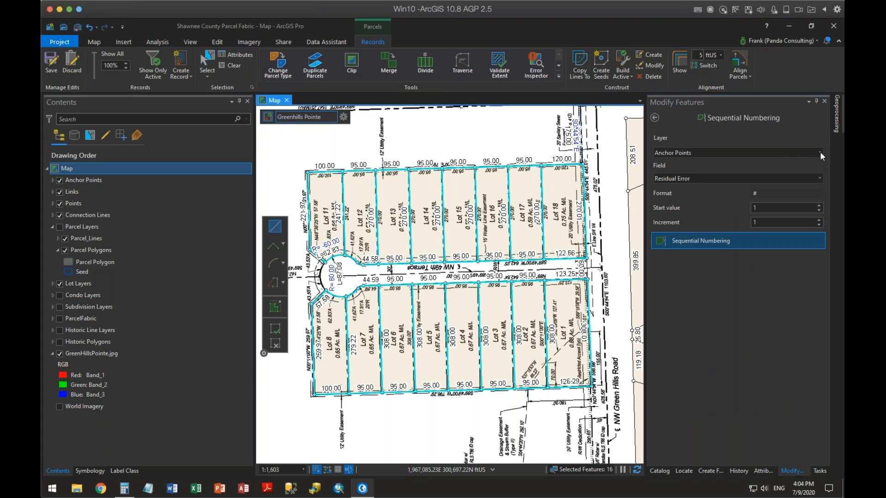
left_click(820, 152)
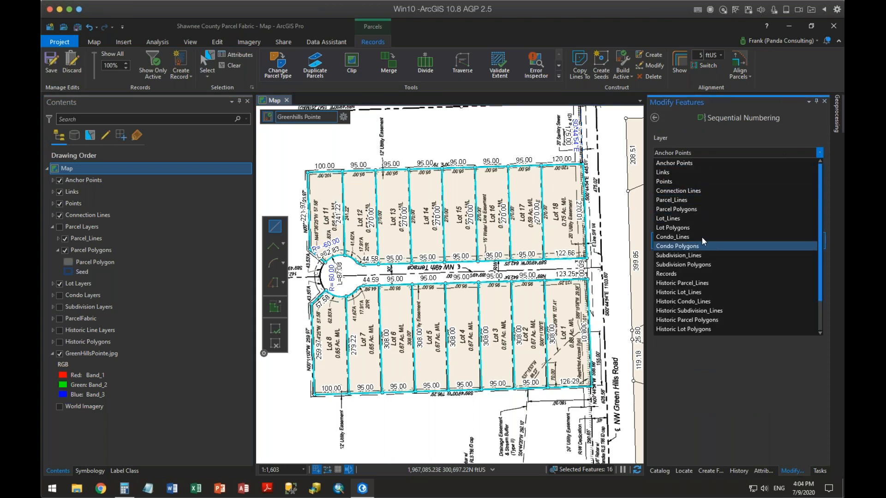
left_click(686, 227)
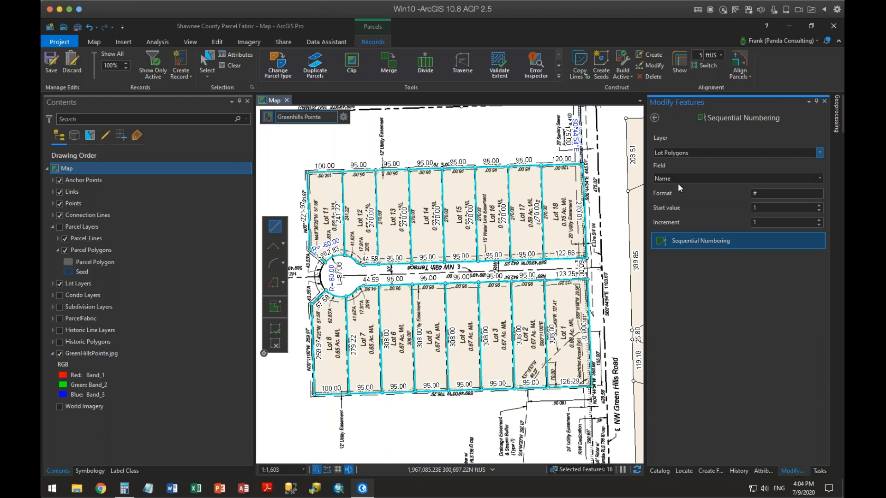
left_click(769, 191)
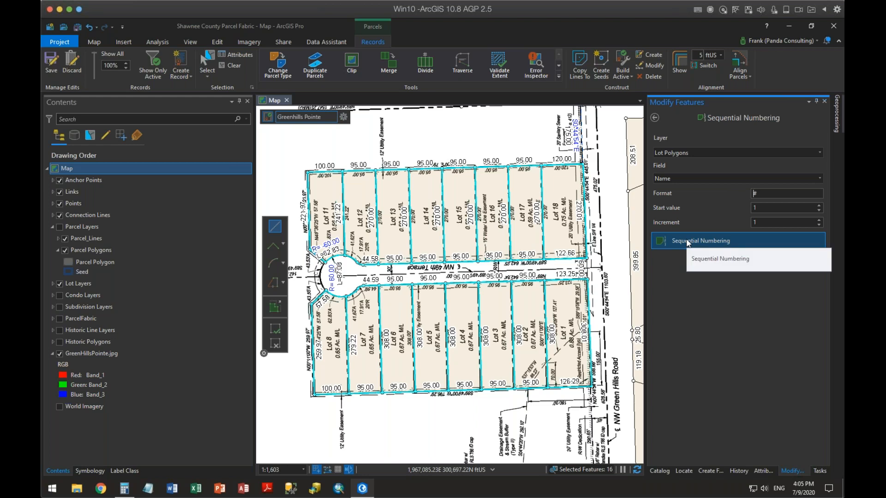
left_click(573, 343)
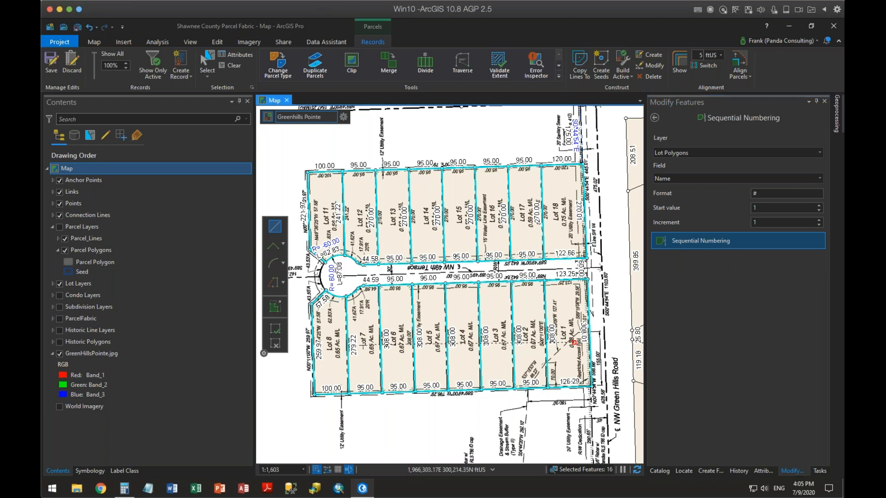
double_click(330, 350)
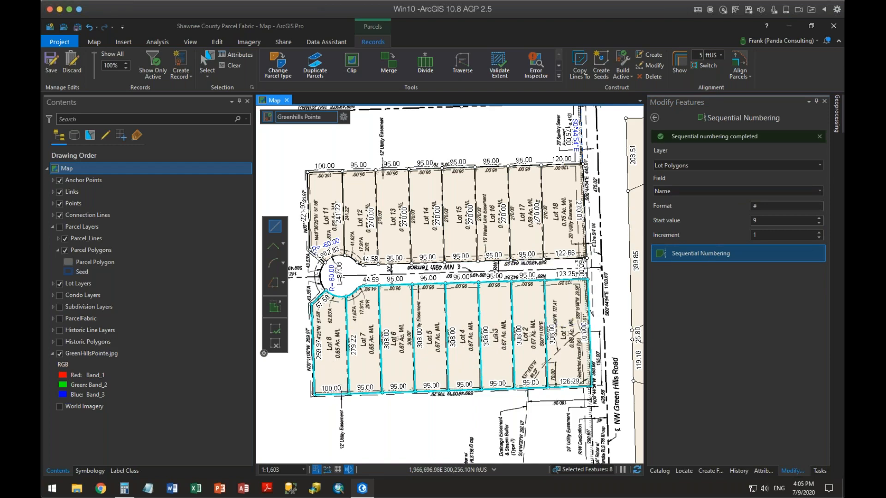
- Hide the GreenHillsPointe.jpg image and check the new lot numbers along the southern row
scroll(357, 358, "up", 3)
left_click(59, 355)
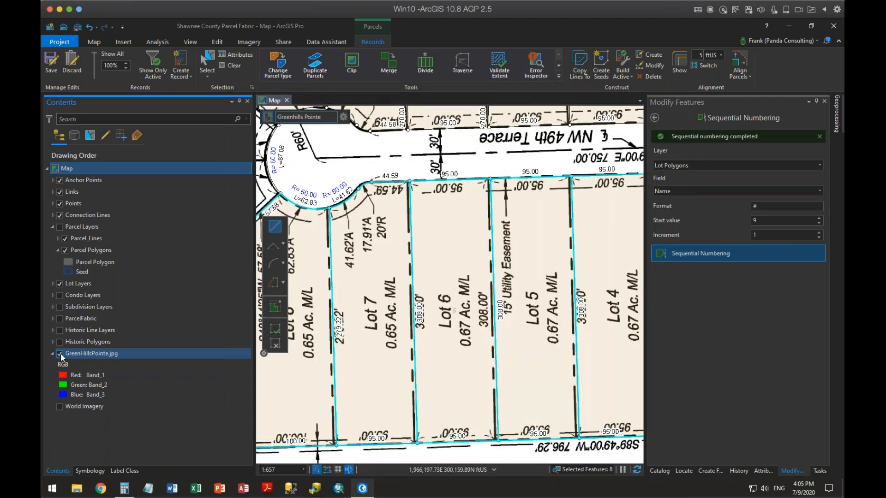
left_click(60, 354)
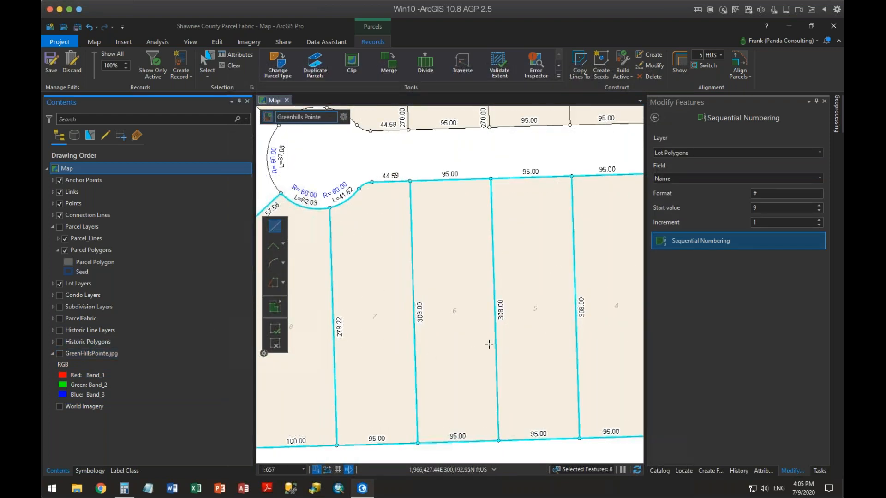
scroll(489, 344, "down", 2)
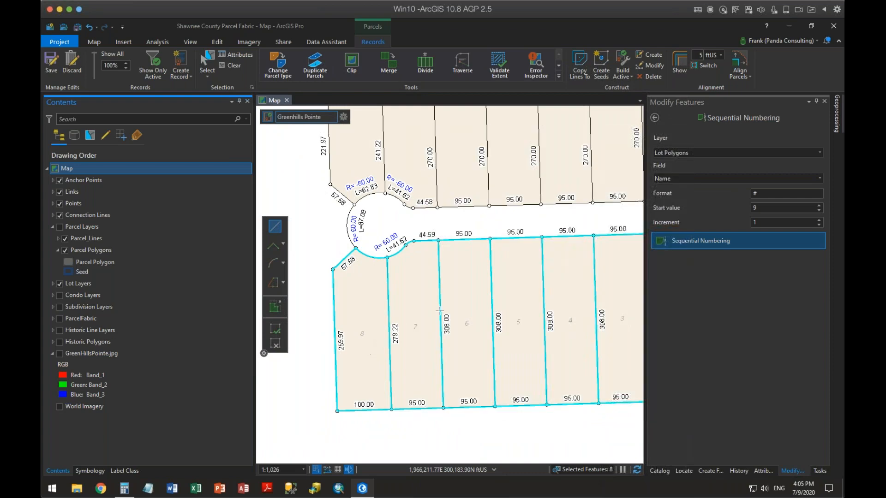
key("Up")
key("Up")
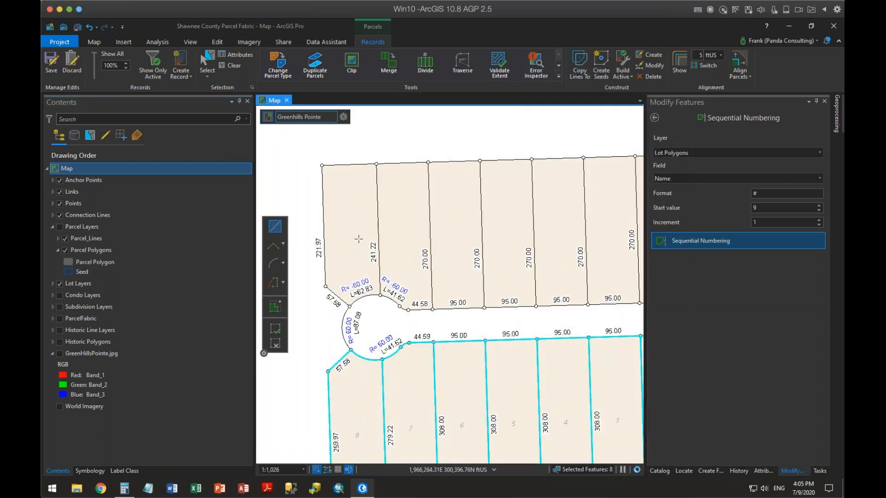
- Number the northern row of lots sequentially from west to east in the Name field, with start value 11 and increment 1
left_click(736, 213)
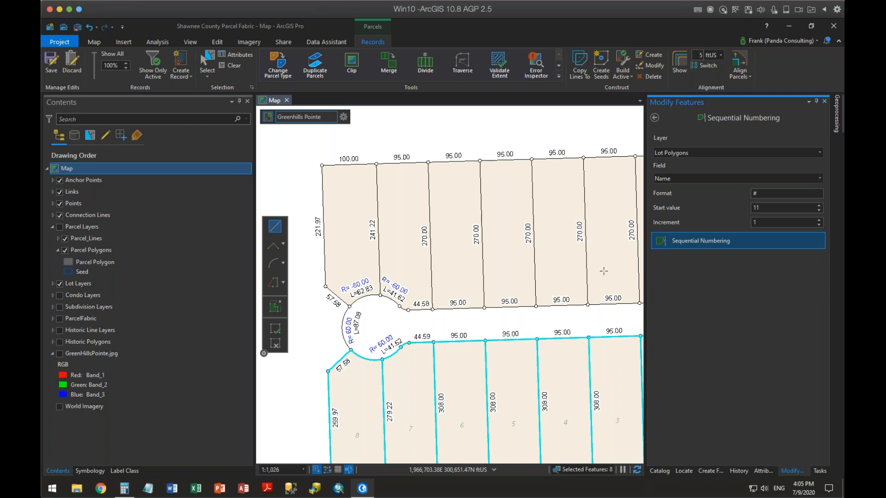
scroll(493, 297, "down", 2)
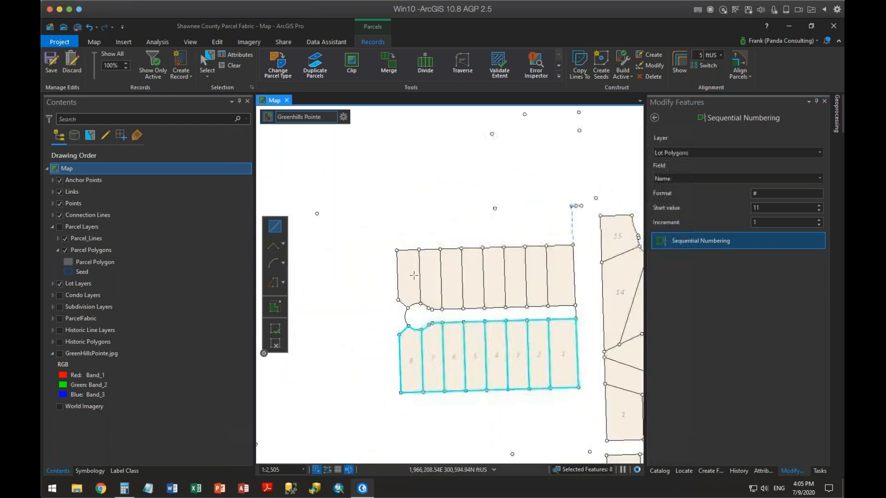
left_click(412, 275)
double_click(560, 272)
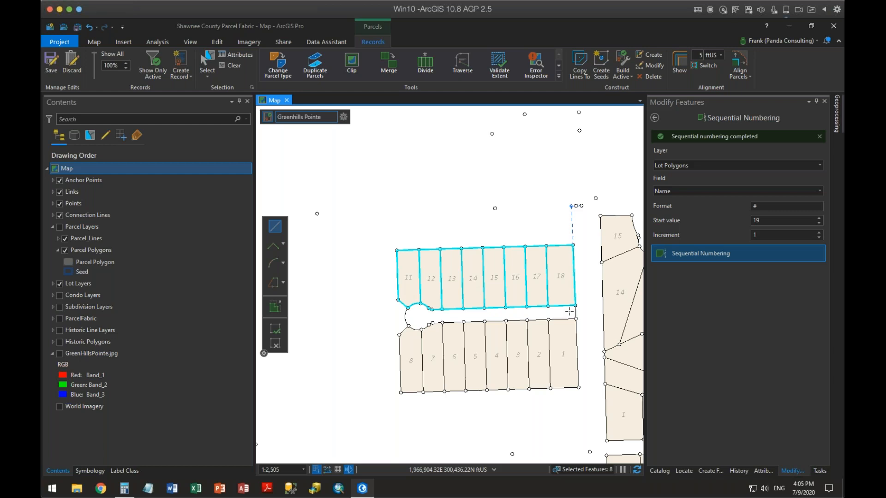
- Renumber the southern row of lots from east to west using format ## and start value 1
left_click(768, 220)
key("BackSpace")
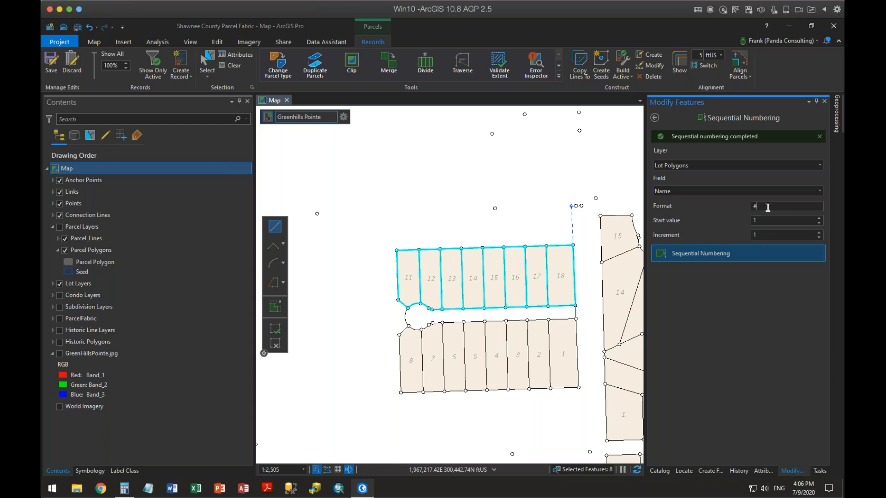
type("#")
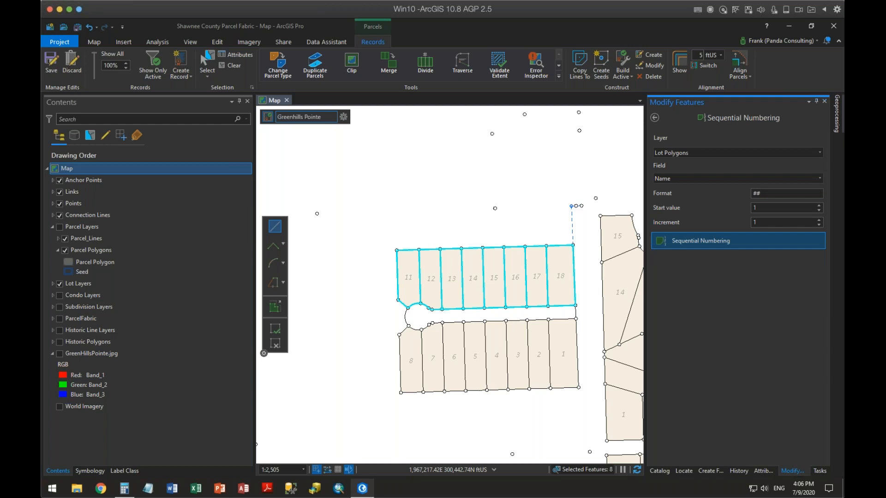
left_click(564, 345)
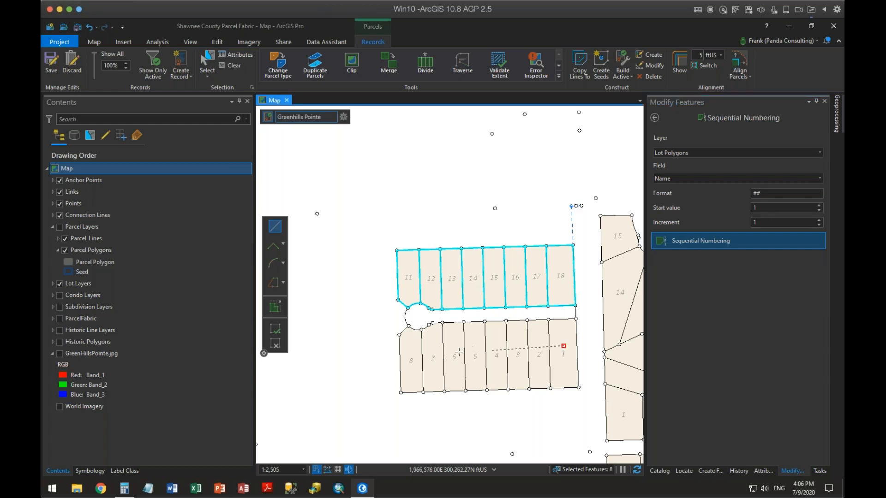
double_click(413, 355)
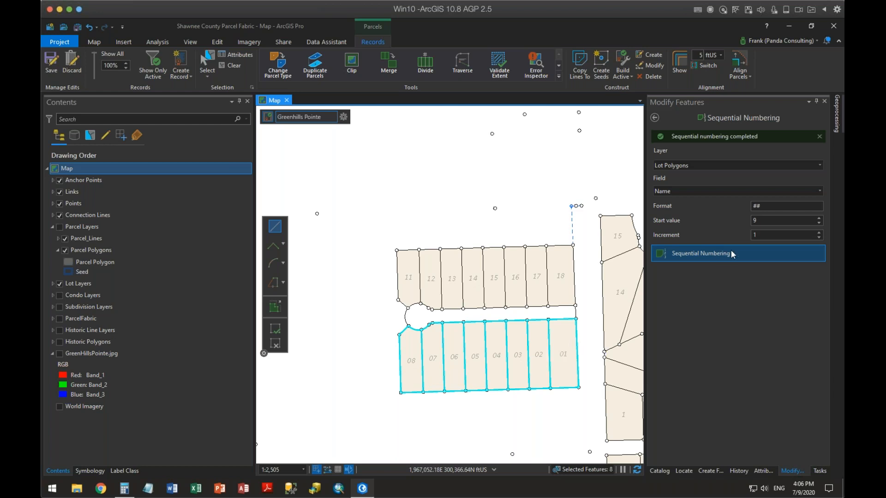
- Return the format to a single # and renumber the southern row from east to west with start value 1
mouse_move(770, 204)
left_click_drag(770, 204, 749, 208)
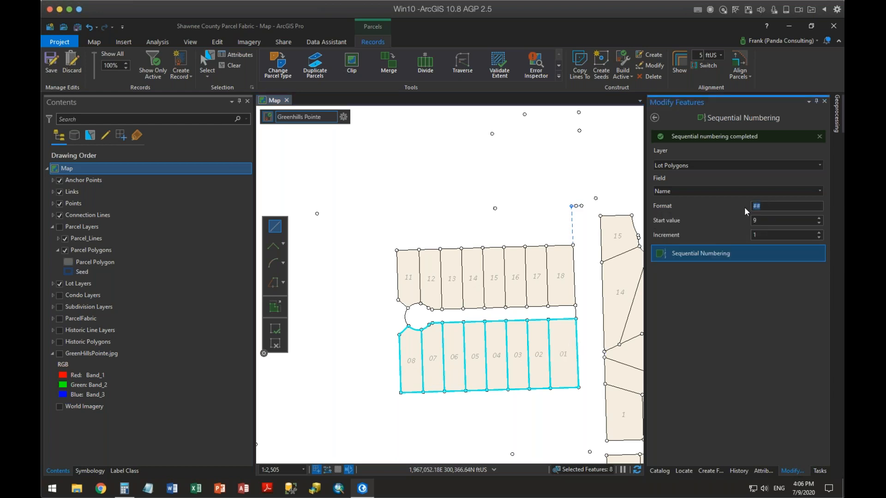
type("#")
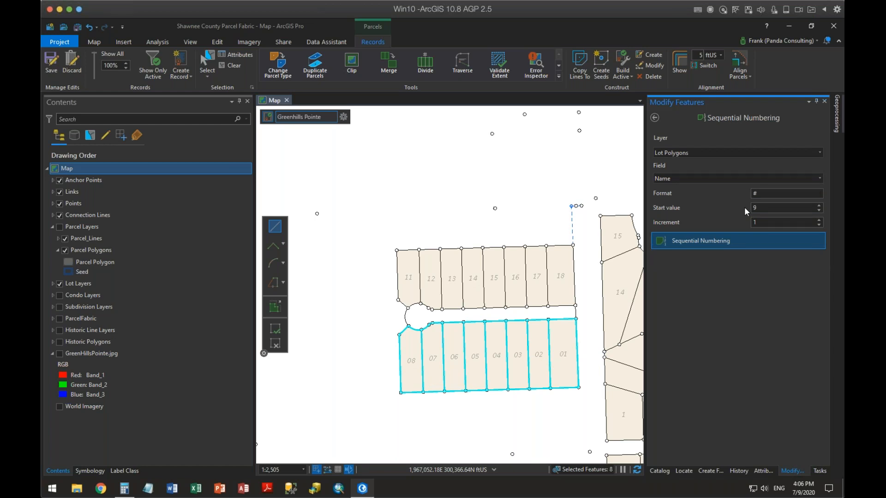
double_click(780, 207)
type("0")
key("BackSpace")
type("1")
left_click(564, 344)
double_click(413, 356)
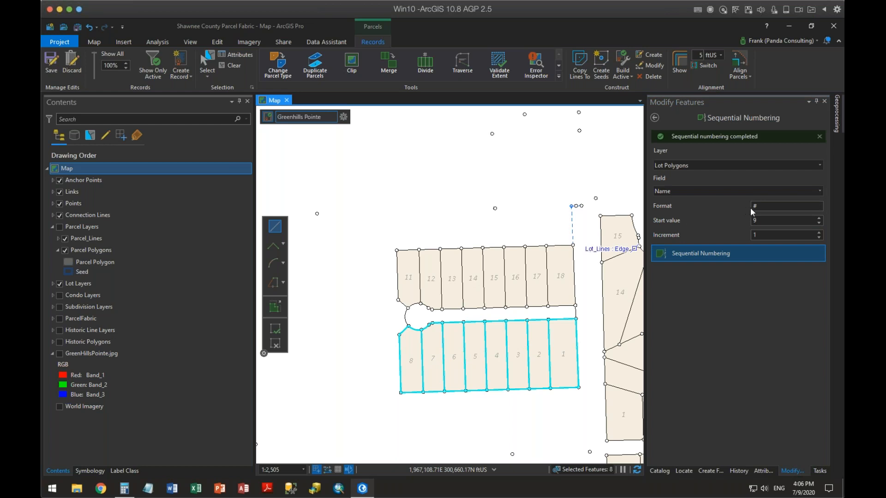
- Clear the lot selection and check the numbered lots against the GreenHillsPointe.jpg image, hiding it again when done
mouse_move(764, 208)
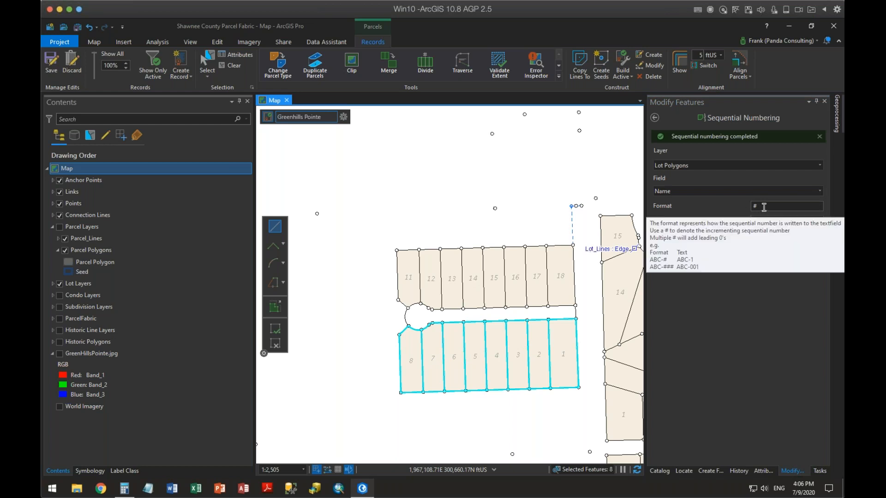
left_click(765, 206)
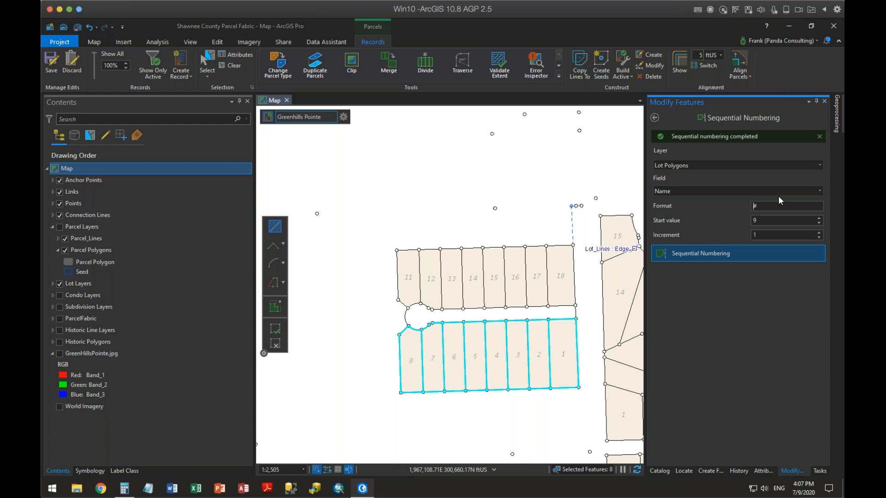
left_click(59, 354)
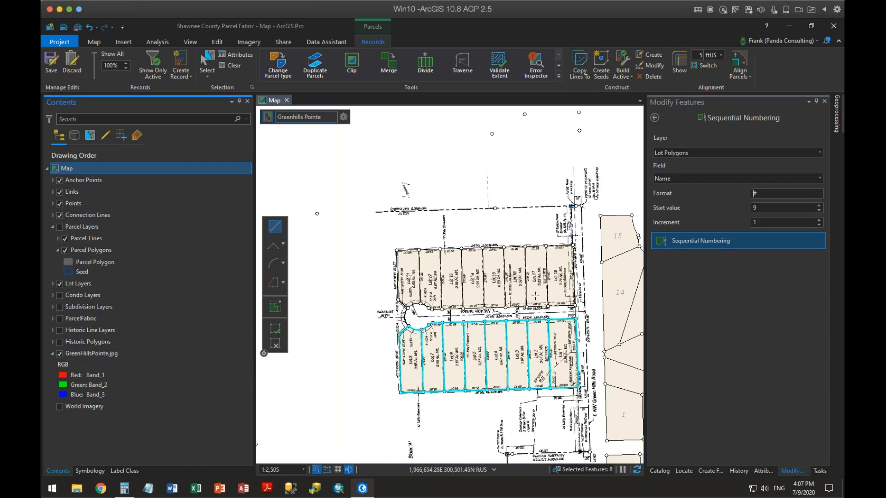
scroll(529, 304, "down", 2)
scroll(530, 305, "up", 3)
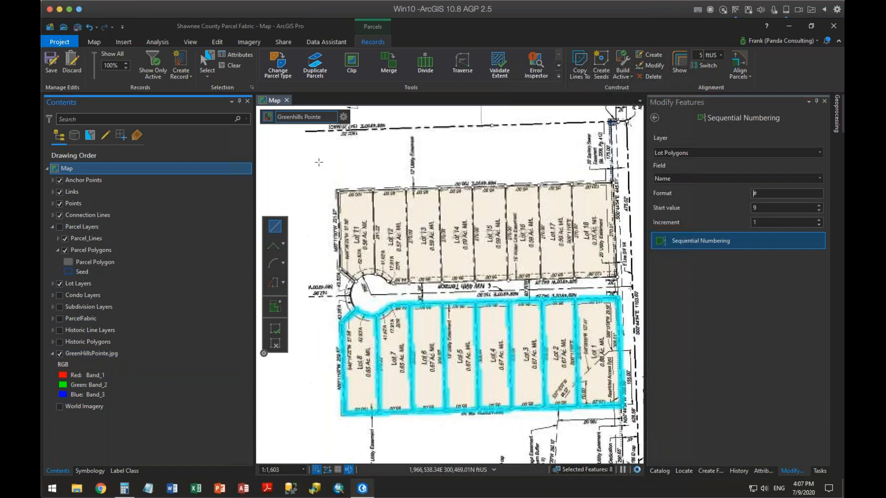
left_click(234, 66)
scroll(476, 288, "down", 3)
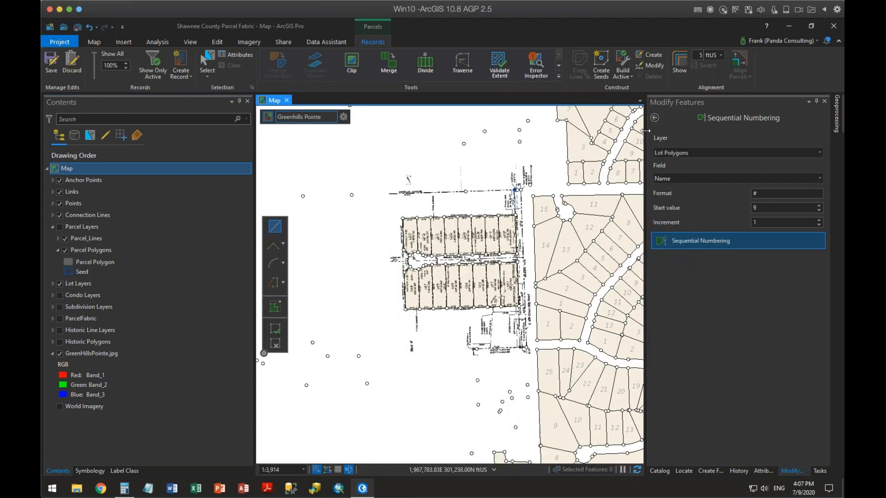
left_click(656, 118)
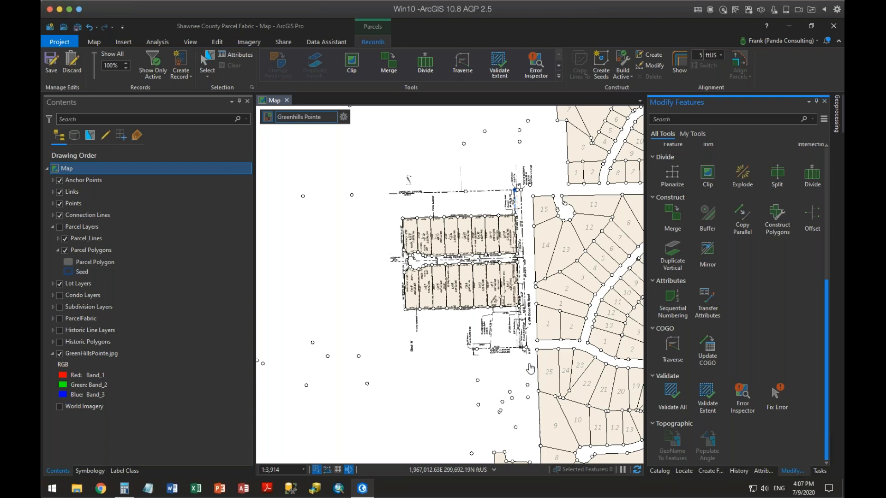
scroll(496, 292, "up", 3)
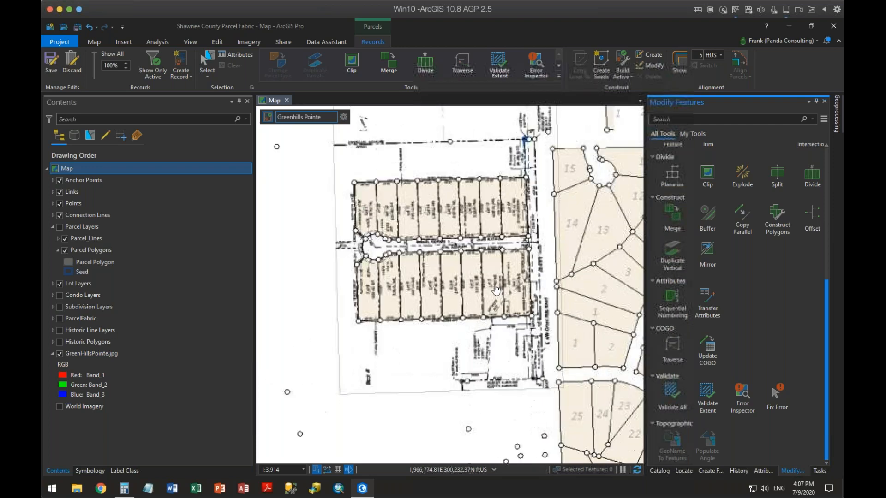
left_click(59, 353)
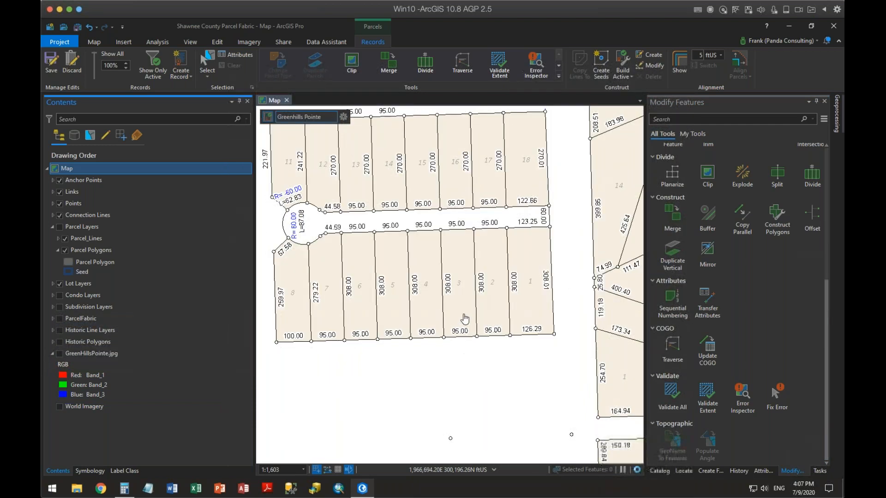
- Apply Sequential Numbering to the southern row from east to west with format Lot (#) and start value 1
left_click(476, 319)
left_click_drag(498, 304, 531, 301)
left_click(672, 303)
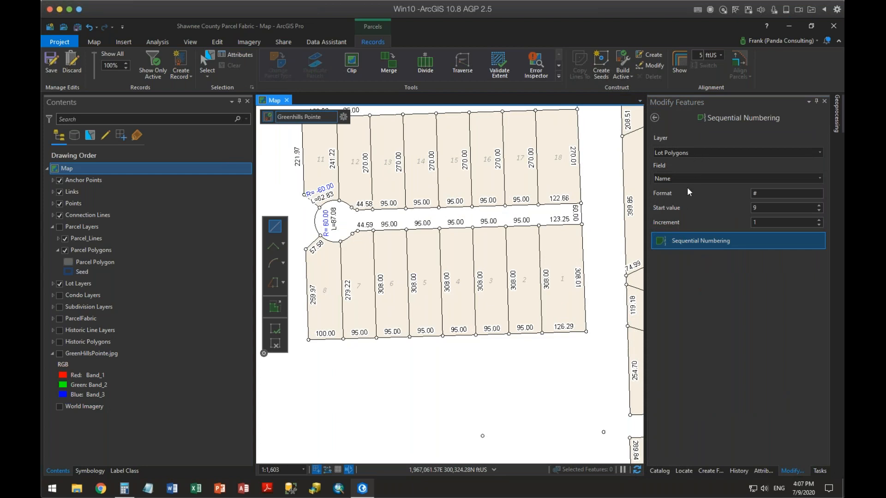
double_click(772, 193)
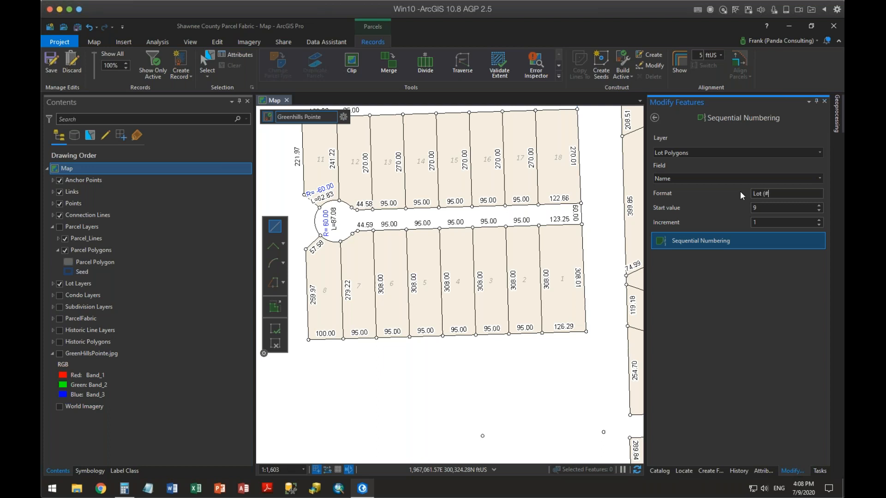
type(")")
double_click(774, 209)
type("1")
left_click(561, 280)
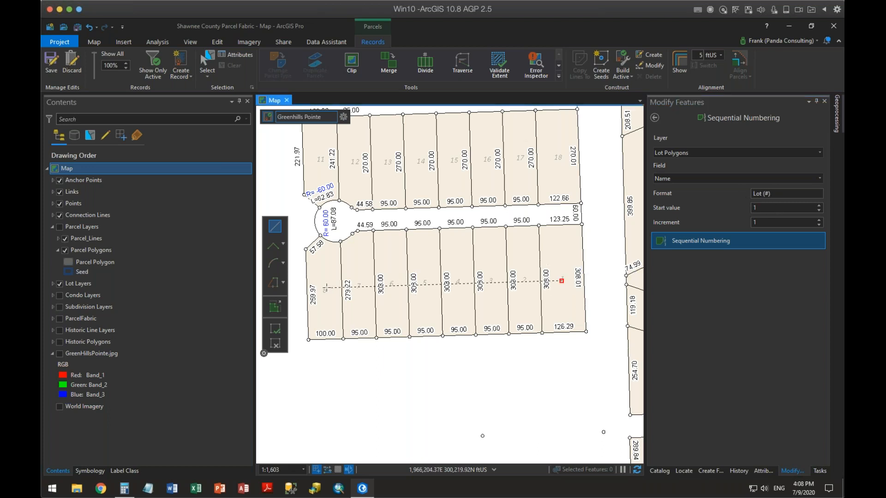
double_click(326, 287)
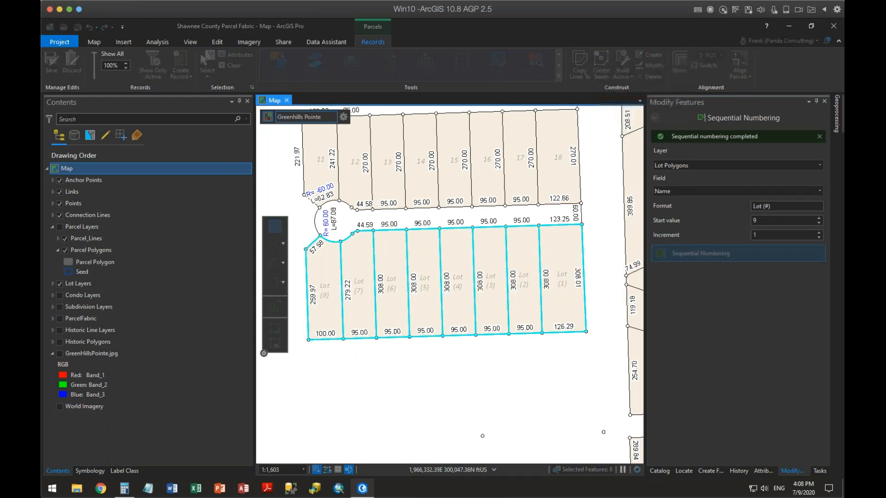
- Renumber the southern row from east to west using the double-number format Lot (## - ##) and start value 1
scroll(537, 325, "up", 3)
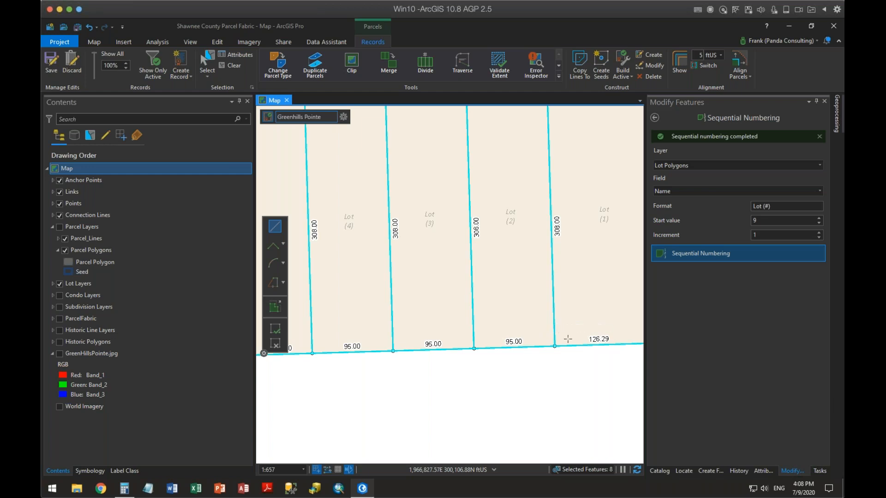
left_click(769, 207)
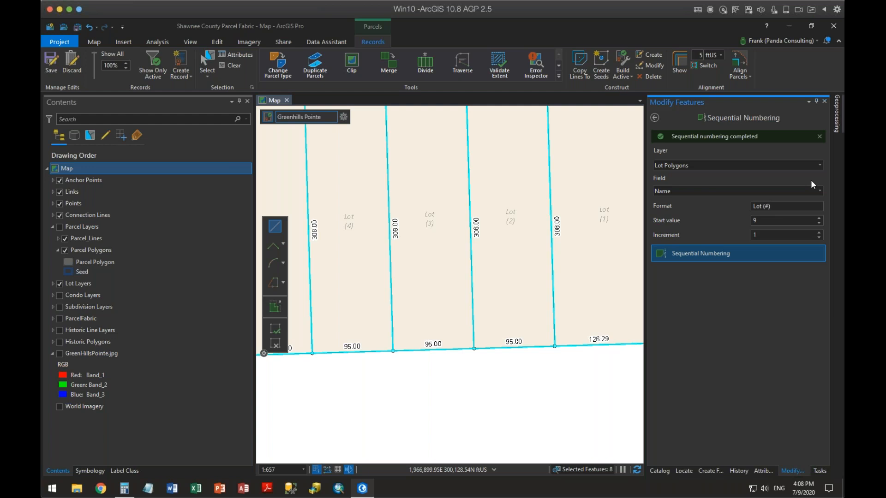
type("#")
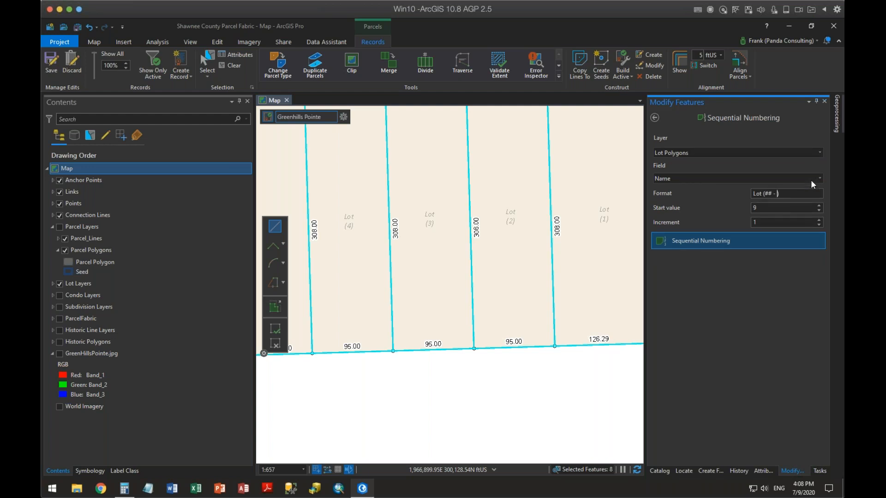
type(" - ##")
double_click(767, 207)
type("1")
scroll(613, 268, "down", 1)
scroll(613, 268, "down", 2)
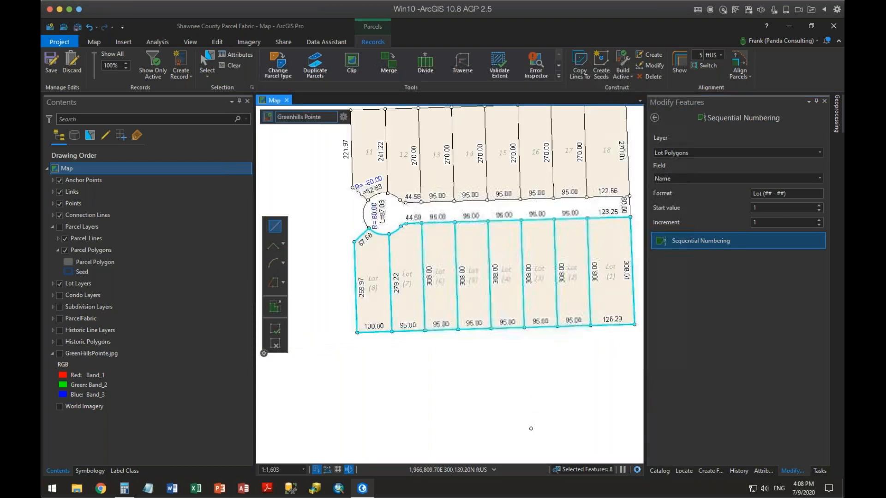
left_click(612, 292)
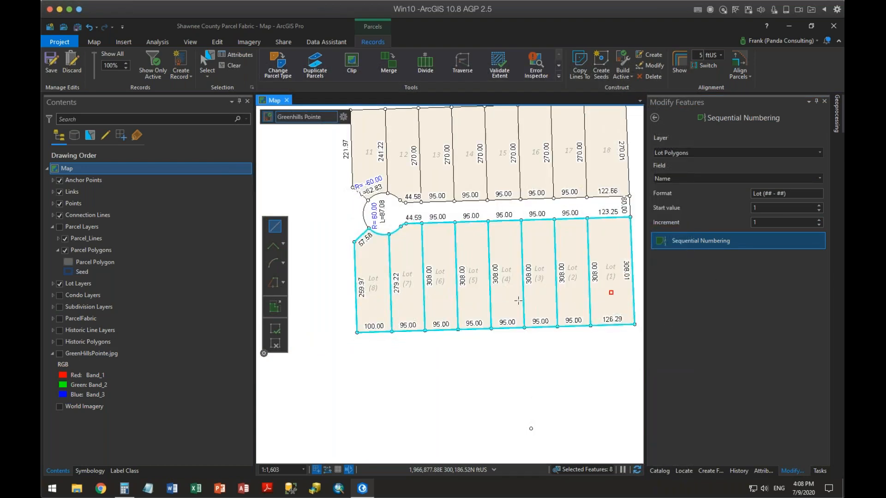
left_click(377, 300)
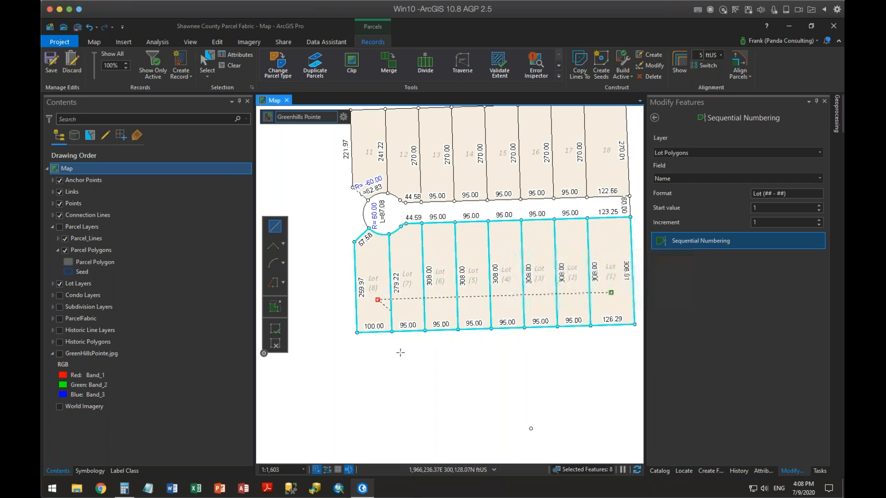
double_click(373, 312)
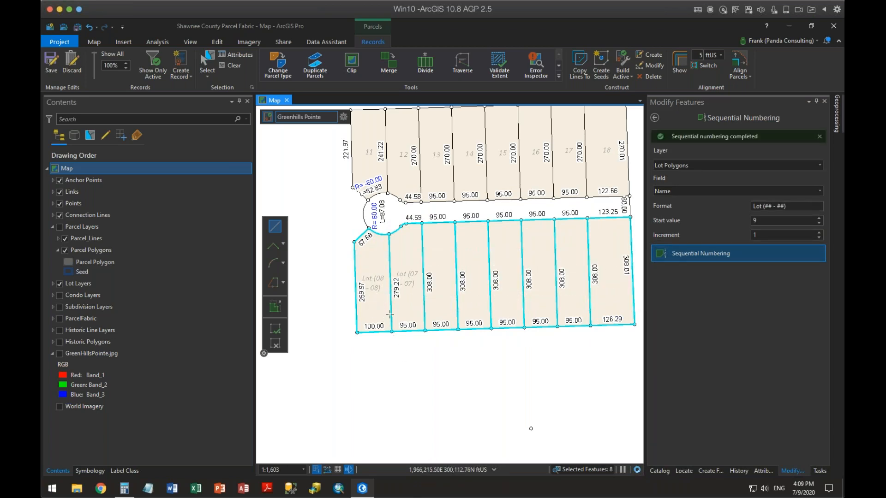
- Replace the southern row's names with plain sequential numbers from east to west, using format # and start value 1
scroll(374, 311, "up", 2)
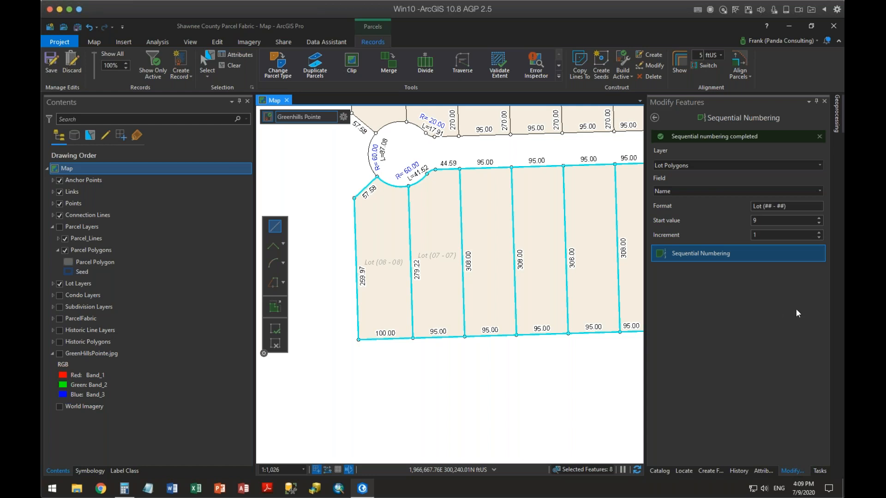
left_click(799, 210)
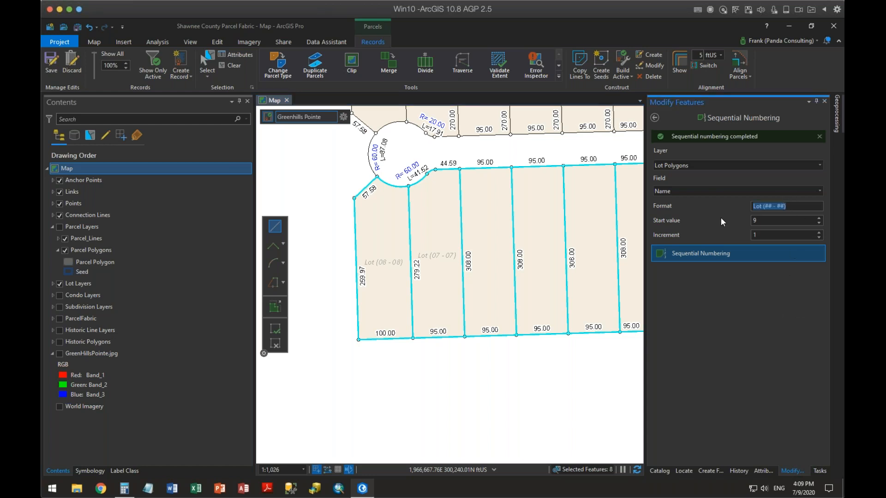
type("#")
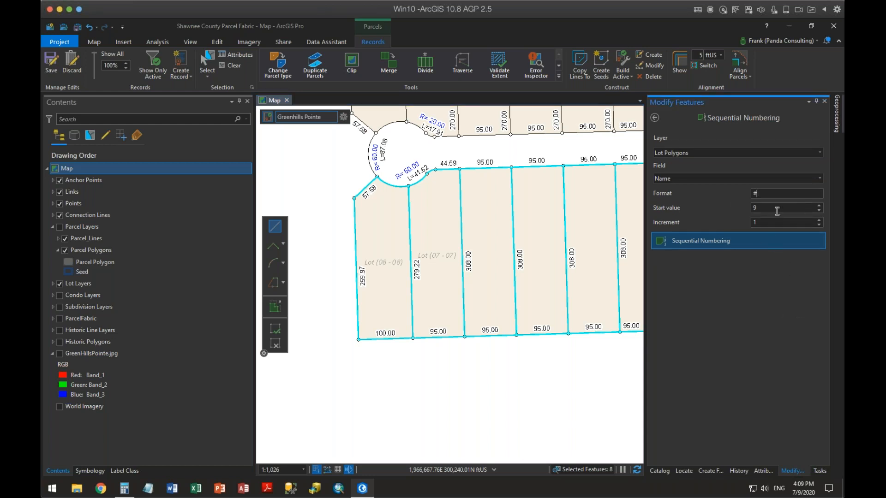
key("Tab")
key("BackSpace")
type("1")
scroll(559, 321, "down", 2)
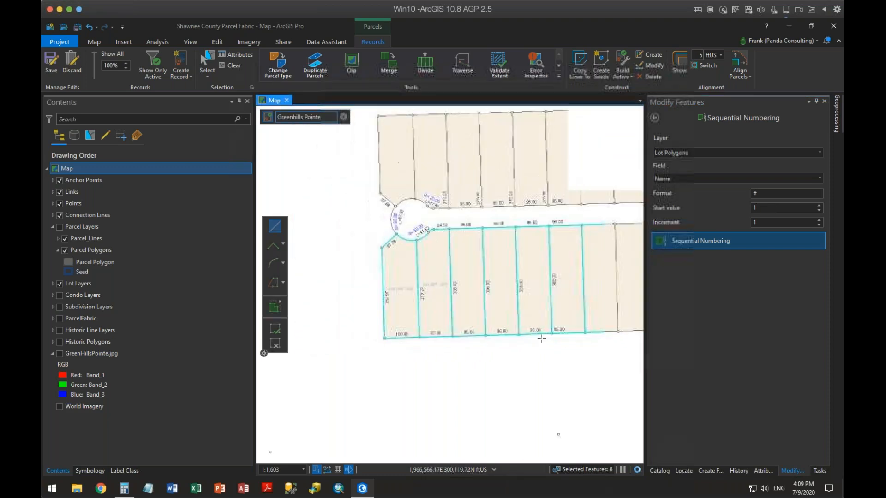
left_click_drag(505, 370, 456, 356)
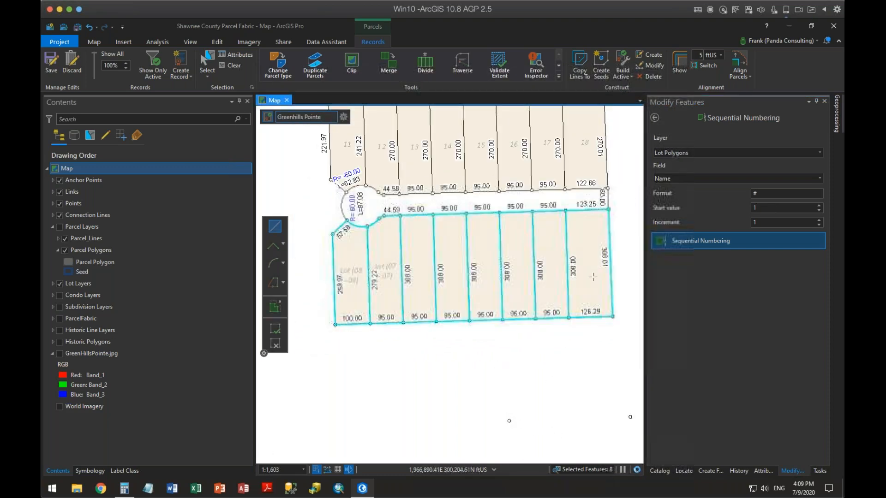
double_click(371, 300)
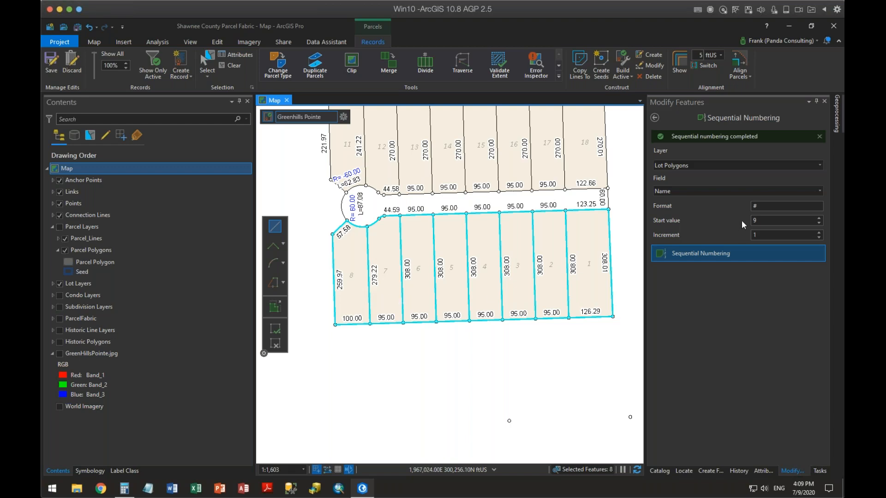
double_click(757, 207)
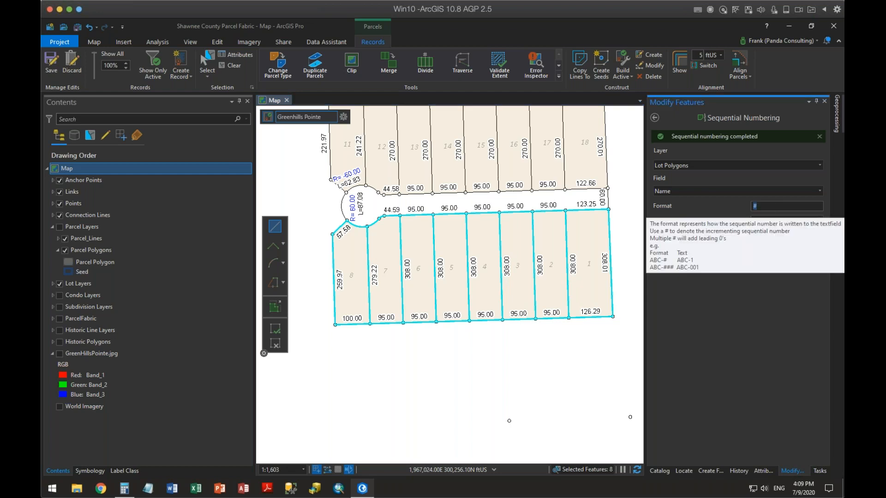
type("24")
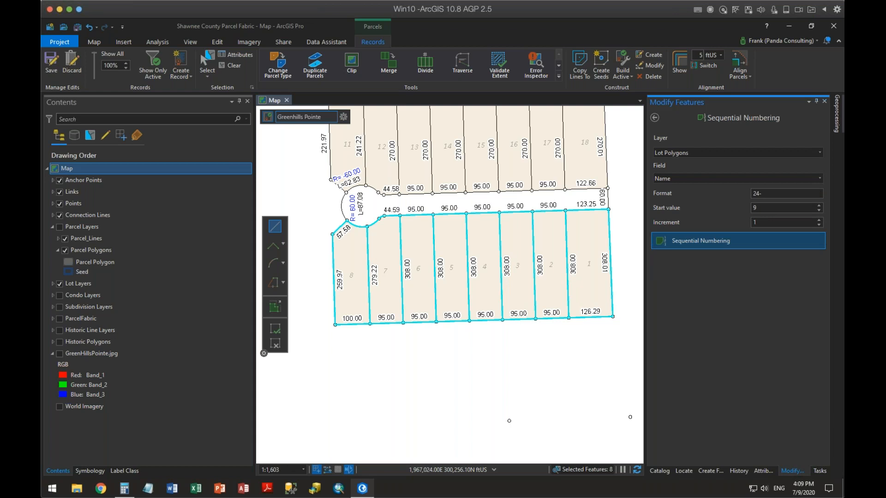
type("-25-14-024-001-###-00")
double_click(764, 208)
type("1")
left_click(599, 278)
double_click(333, 289)
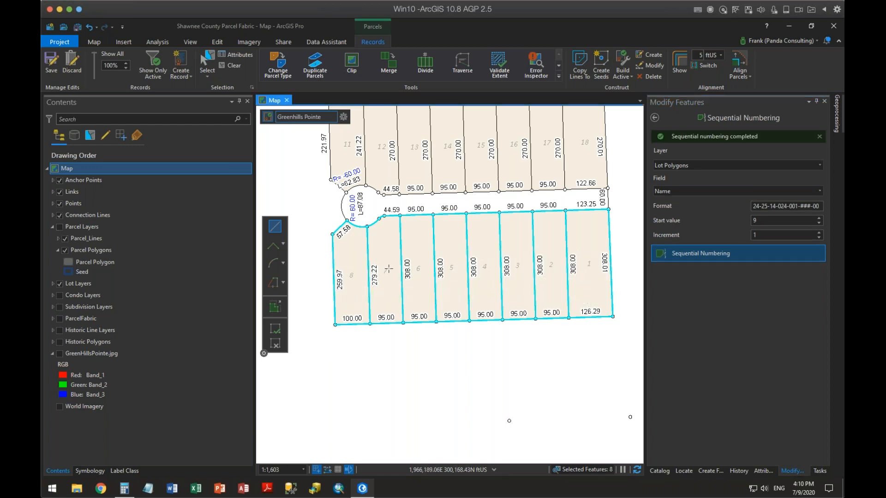
scroll(451, 269, "up", 4)
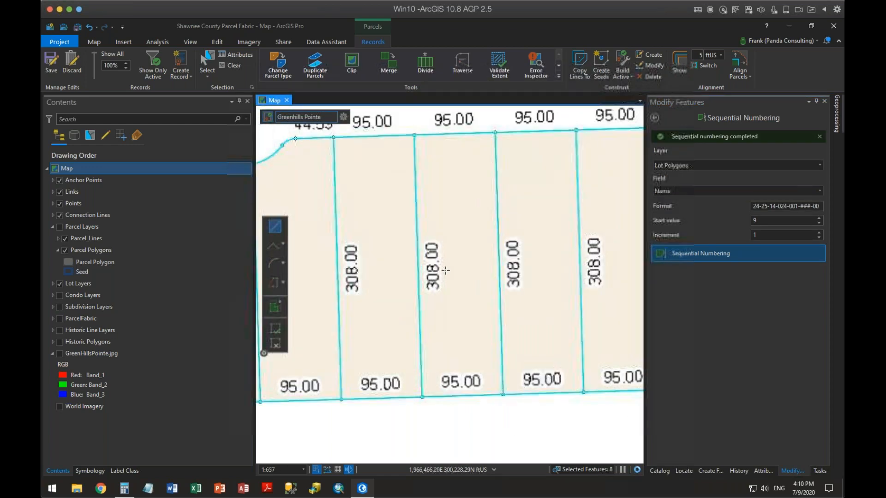
scroll(445, 271, "up", 3)
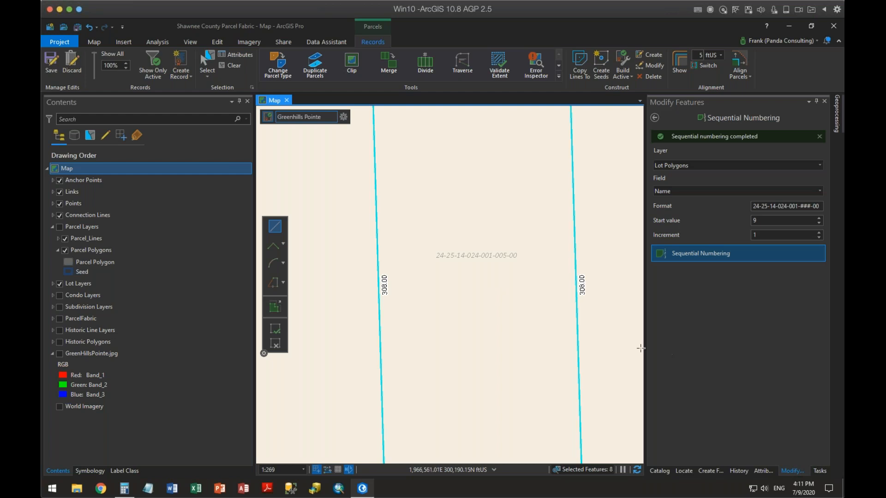
scroll(585, 318, "down", 2)
scroll(585, 318, "down", 3)
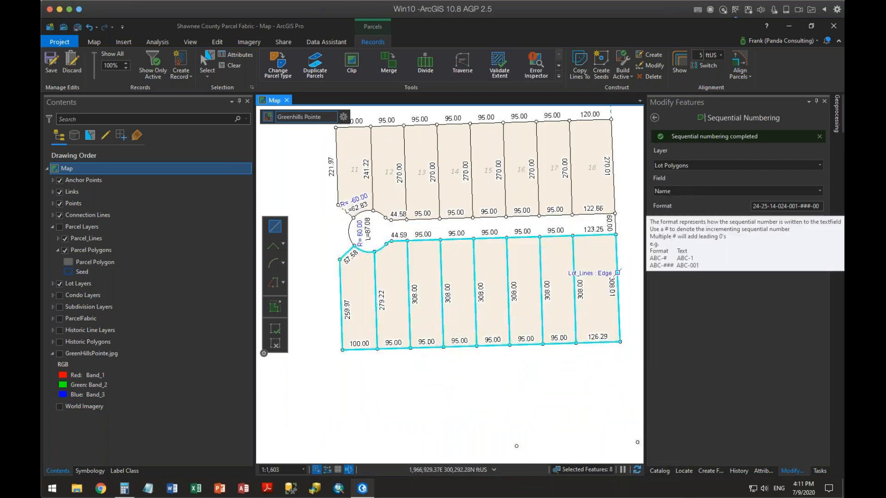
- Restore plain sequential numbers on the southern row from east to west, using format # and start value 1
left_click(756, 206)
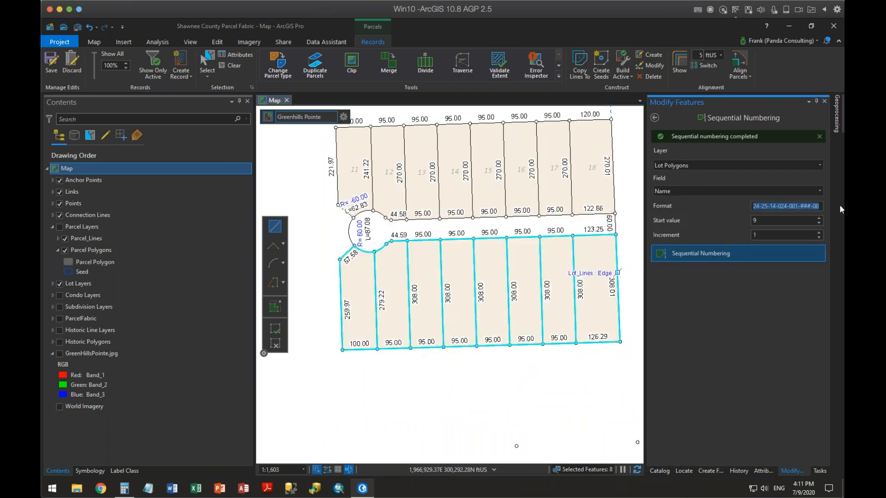
type("#")
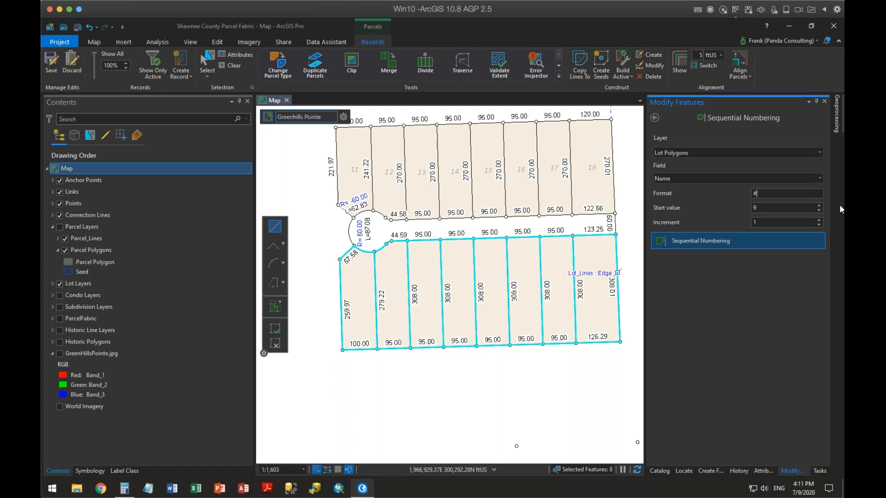
left_click_drag(768, 207, 713, 216)
type("1")
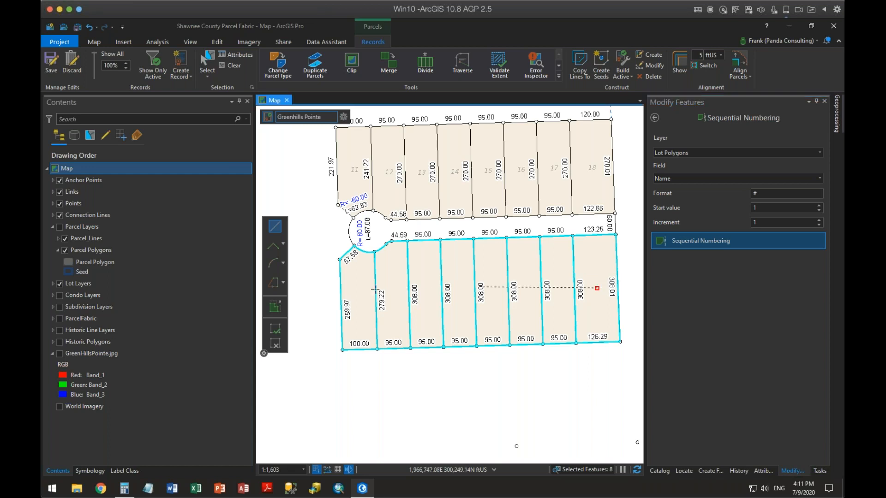
left_click(600, 281)
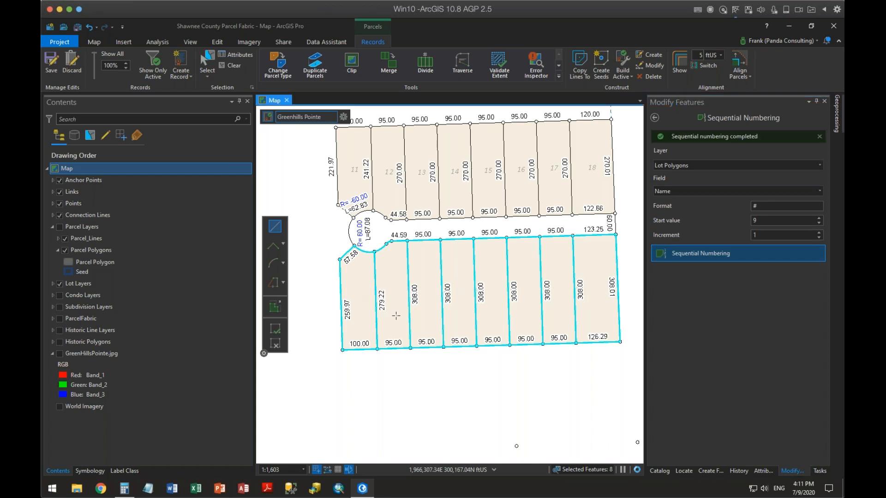
- Examine the Lot Polygons field definitions and their data types, then return to Sequential Numbering
left_click(54, 284)
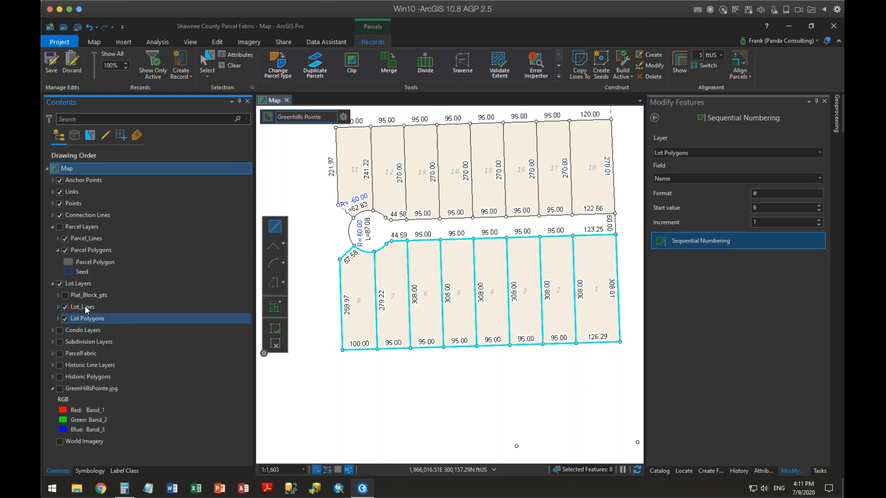
right_click(87, 306)
right_click(82, 321)
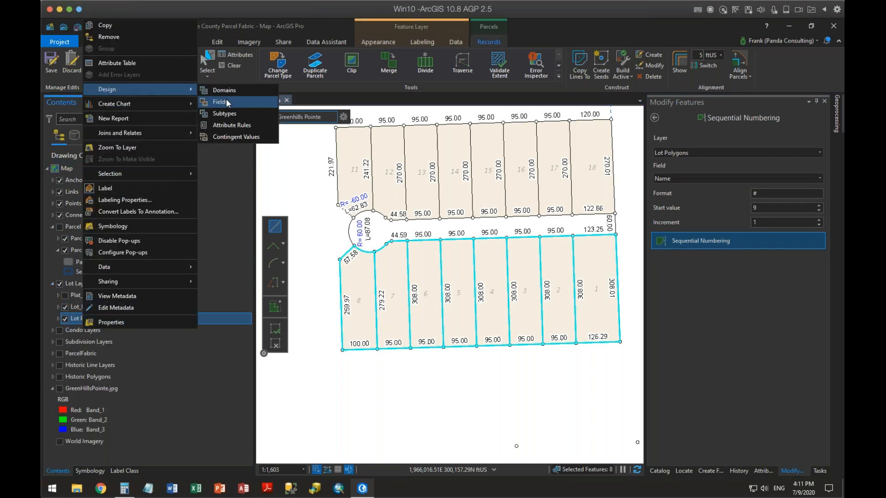
left_click(540, 210)
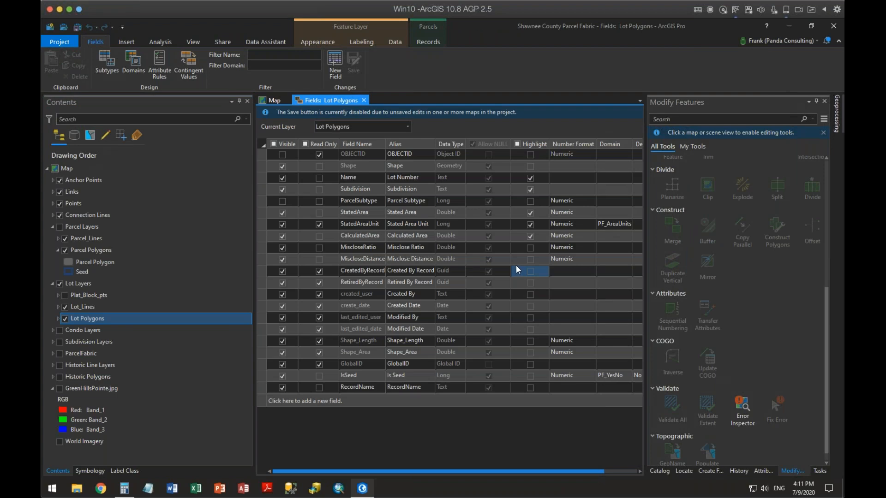
left_click(407, 201)
left_click(365, 201)
left_click(406, 247)
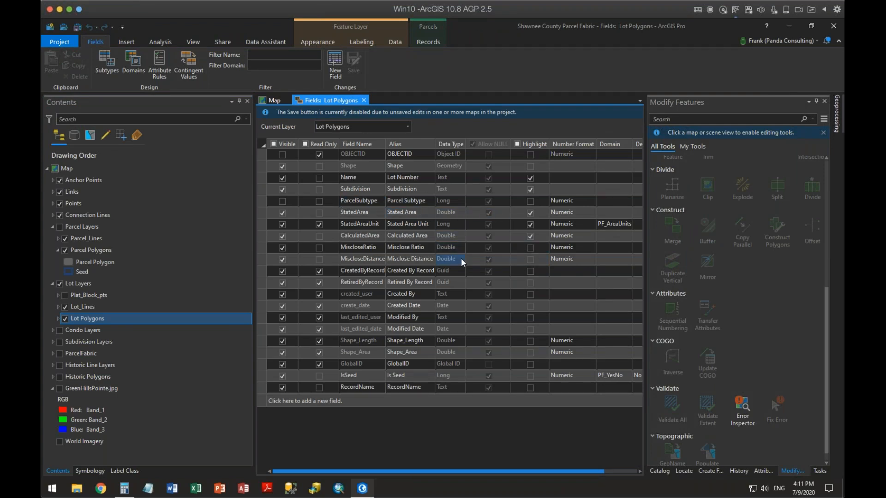
left_click(450, 237)
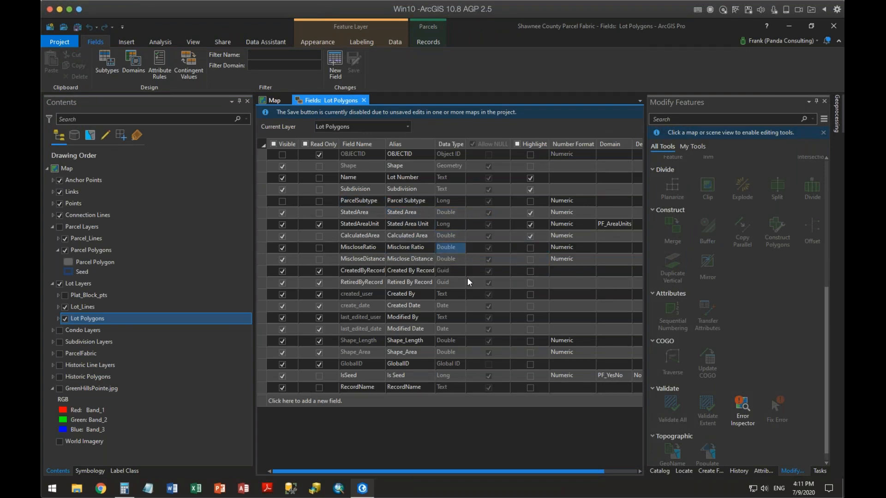
left_click(454, 352)
left_click(450, 201)
left_click(364, 100)
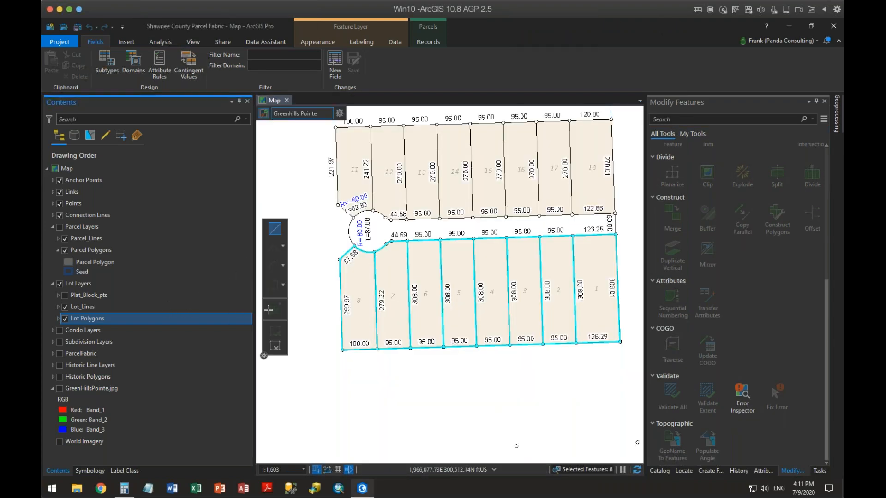
left_click(672, 304)
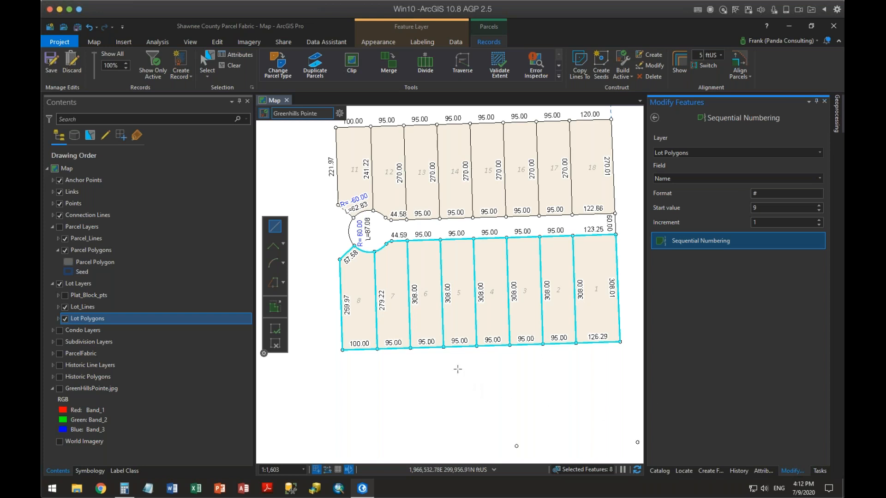
- Select all features in the active Greenhills Pointe record, remove the Connection Lines from that selection, and review the remaining features
left_click(230, 65)
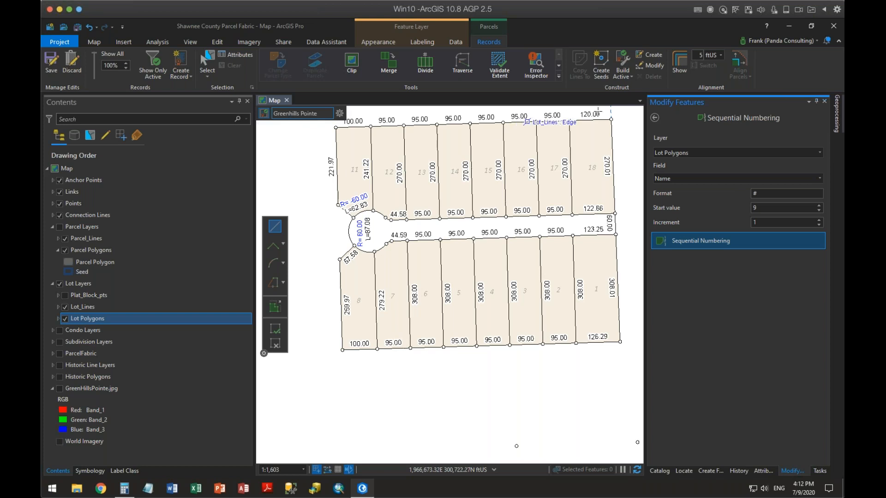
left_click(339, 114)
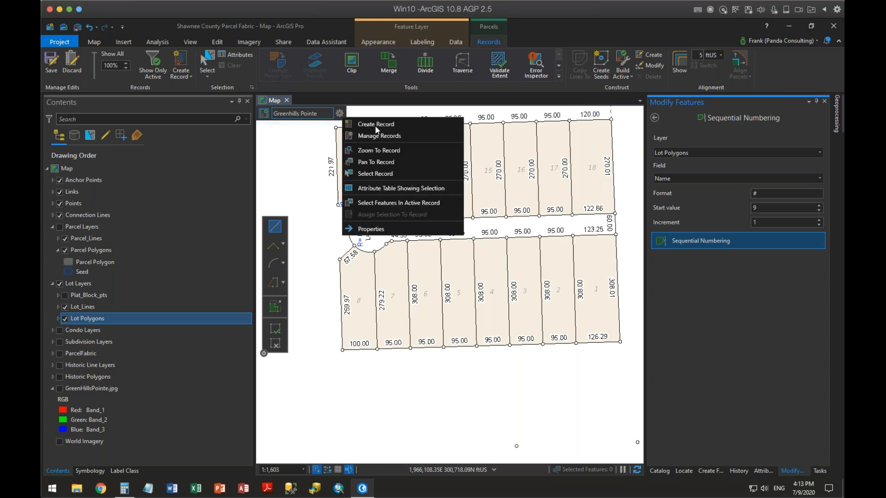
left_click(399, 203)
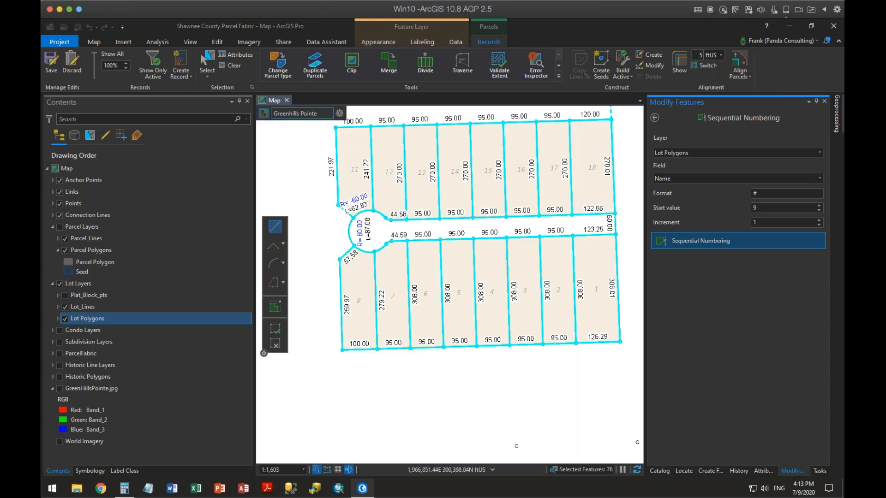
left_click(757, 474)
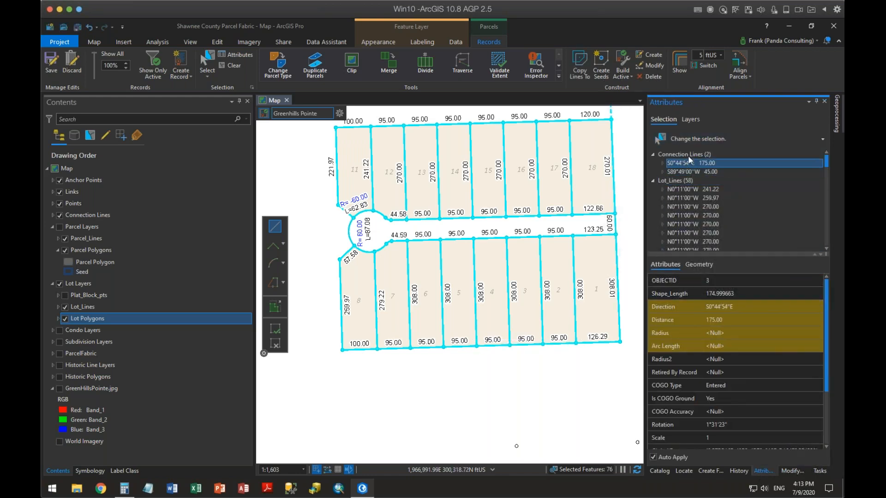
right_click(690, 155)
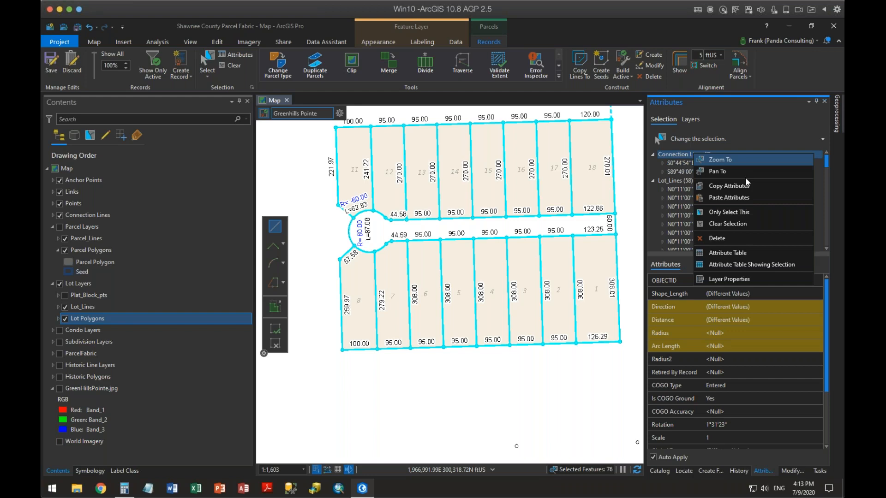
left_click(729, 225)
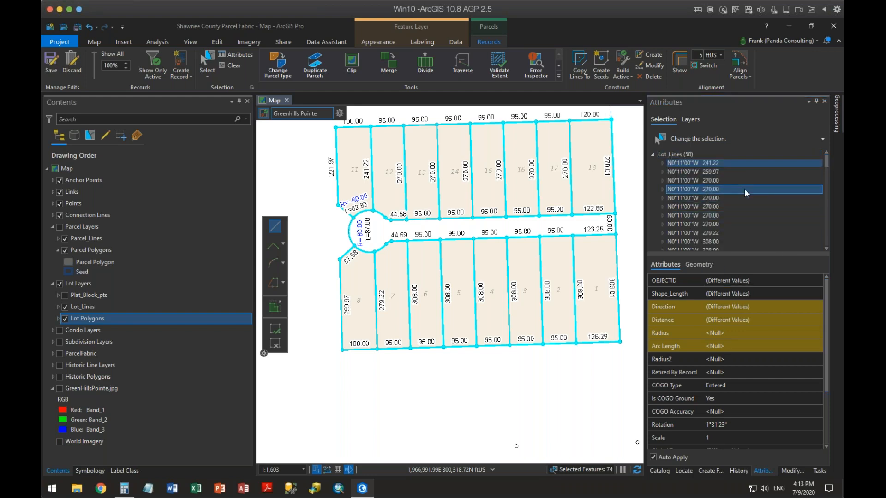
scroll(745, 190, "down", 8)
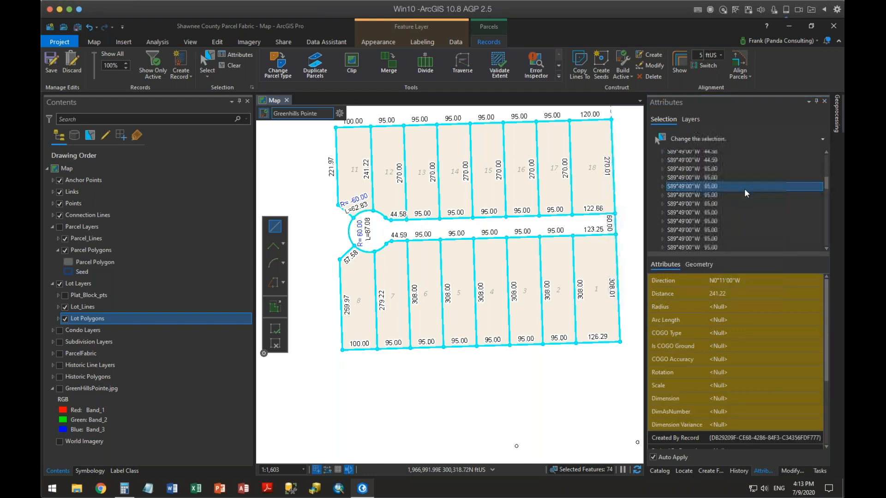
scroll(746, 191, "down", 10)
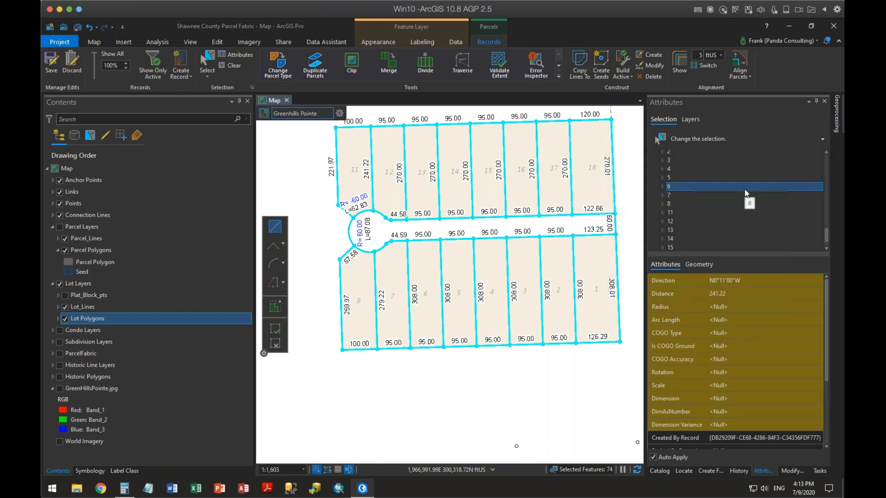
scroll(747, 193, "down", 1)
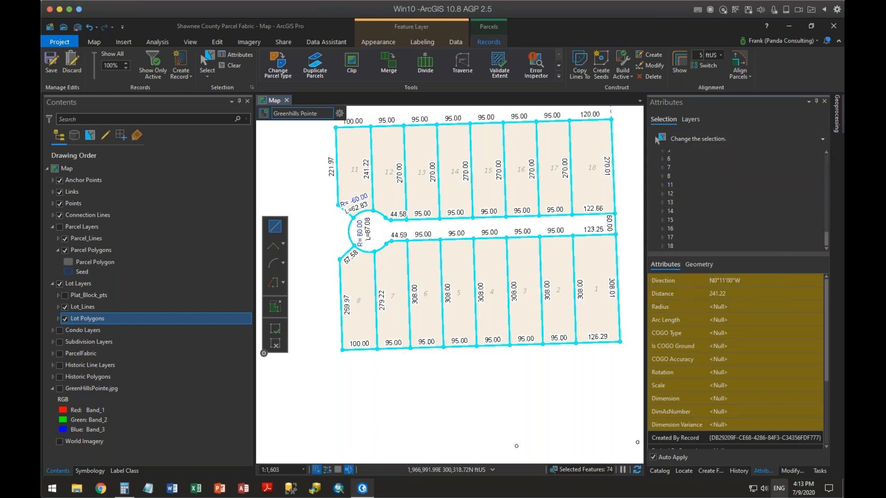
- Make the Parcel Layers group visible, duplicate the selected lots into the parcel layers, and hide the Lot Layers group
left_click(790, 471)
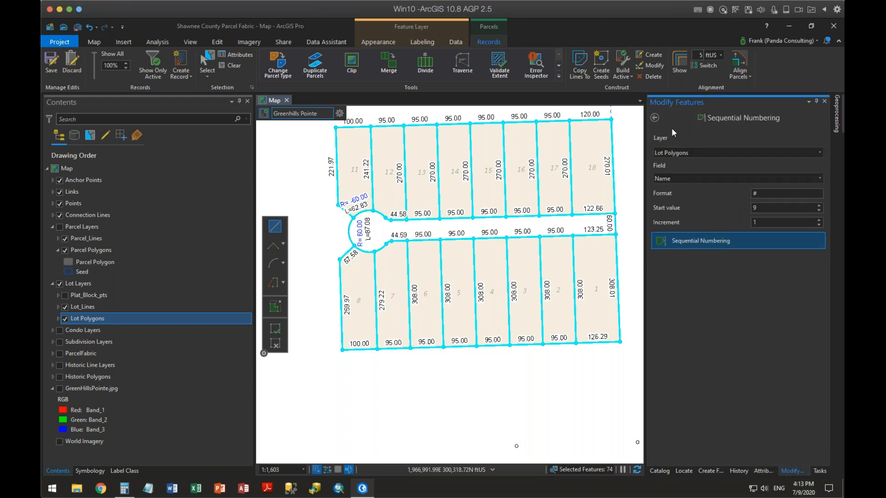
left_click(654, 117)
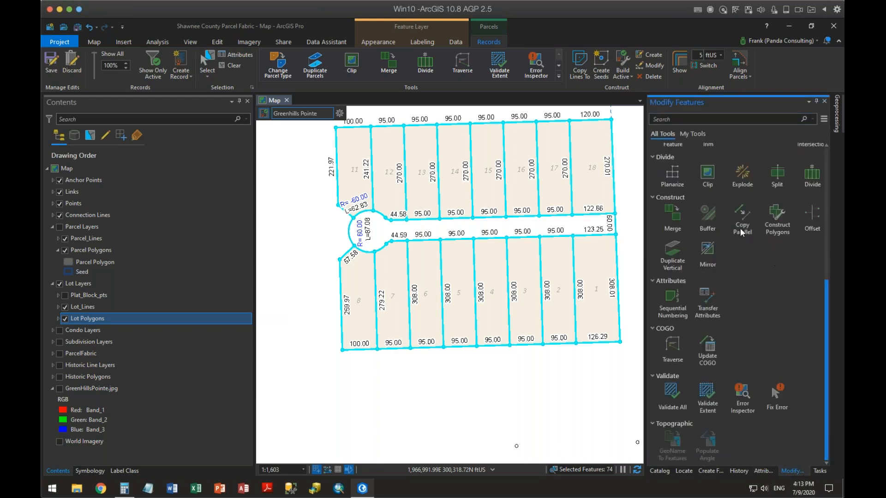
scroll(740, 229, "up", 8)
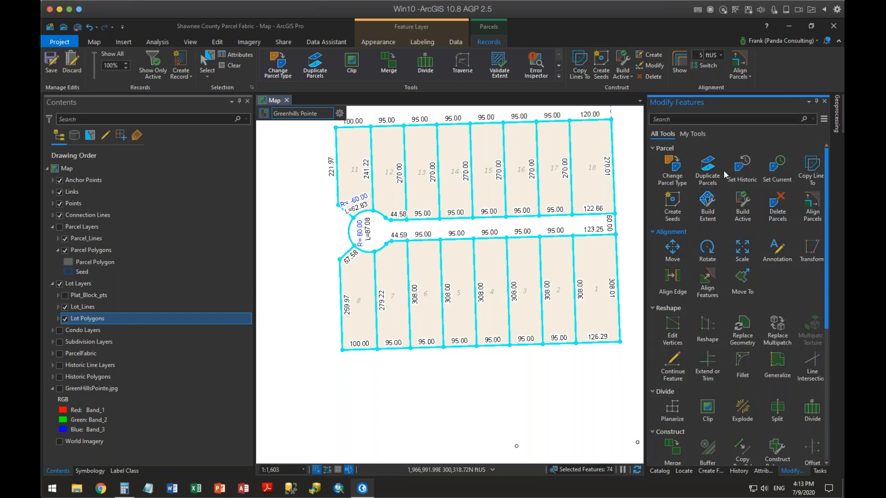
left_click(708, 168)
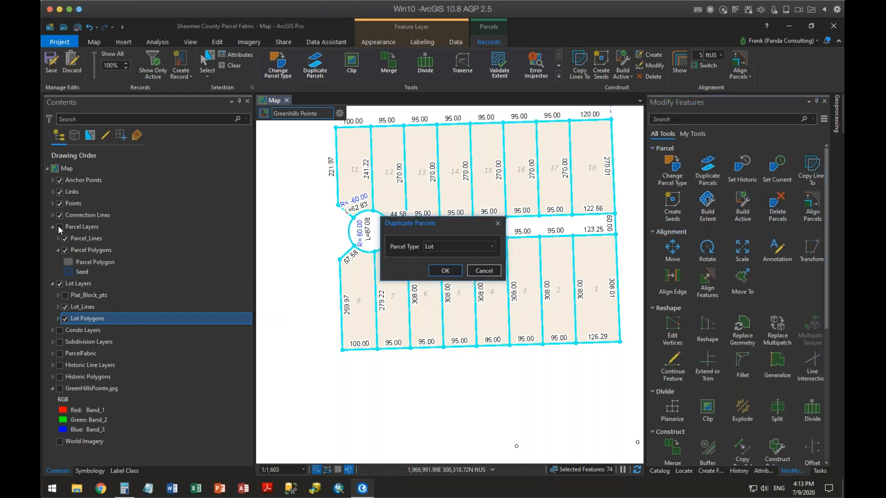
left_click(480, 272)
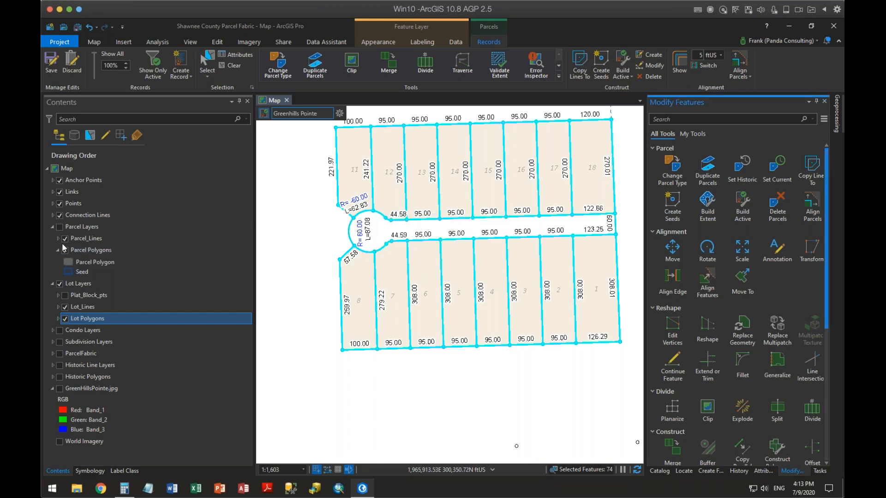
left_click(60, 226)
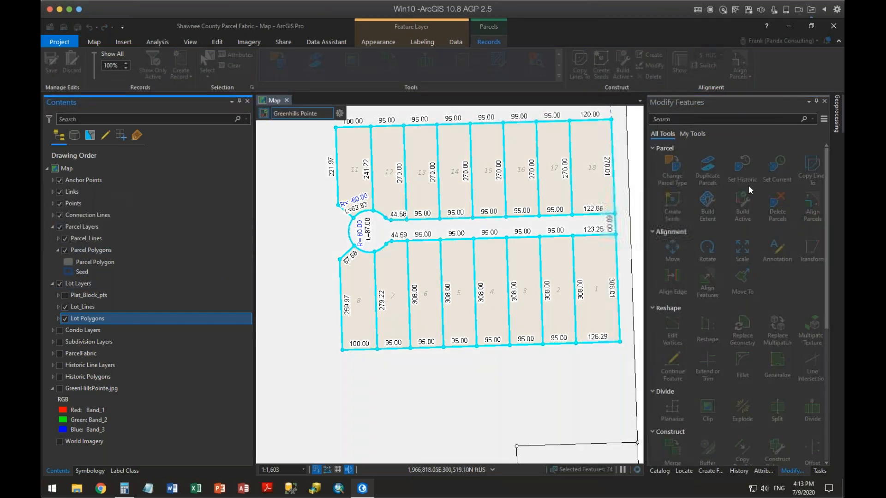
left_click(707, 170)
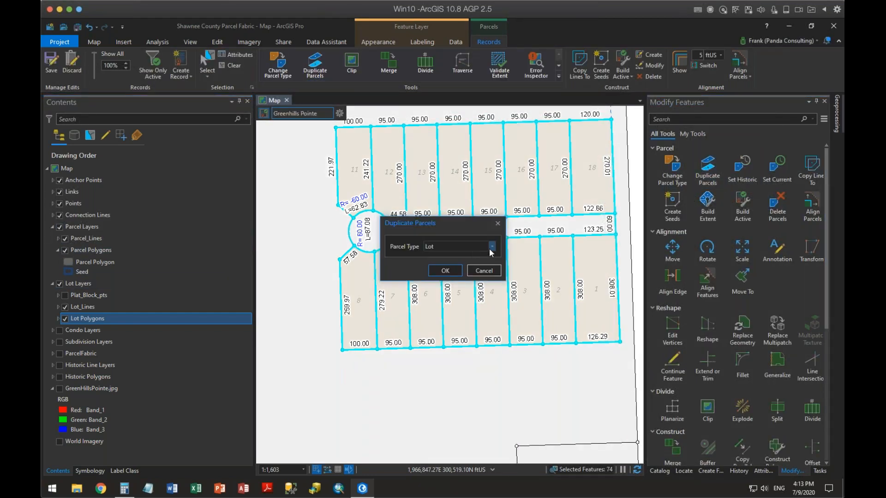
left_click(492, 246)
left_click(447, 266)
left_click(448, 272)
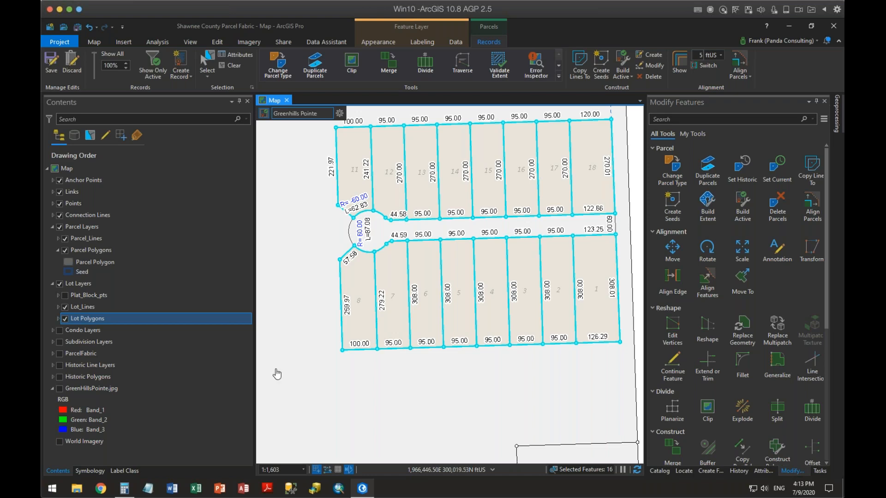
left_click(60, 285)
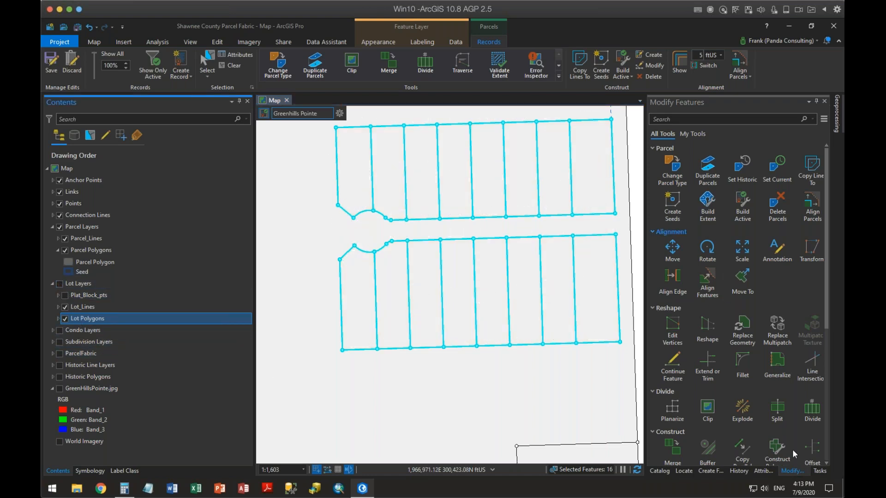
- Open the Sequential Numbering tool and set its target layer to Parcel Polygons with the Name field
left_click(763, 472)
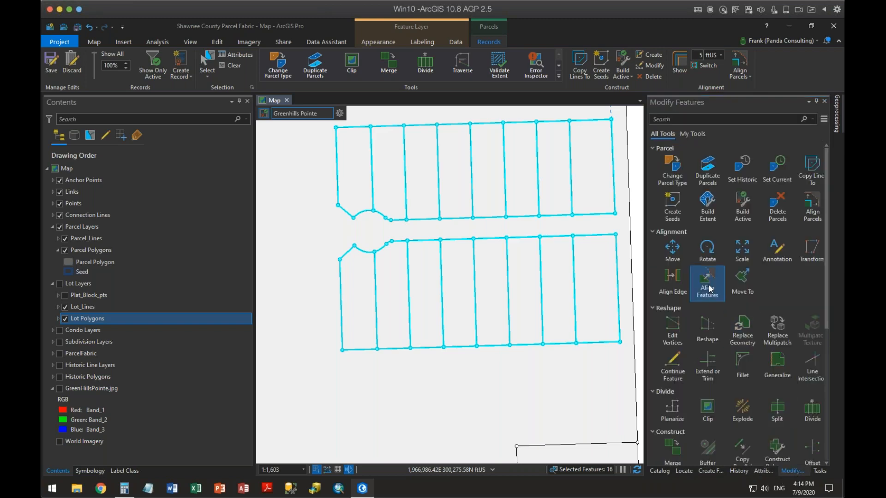
scroll(721, 344, "down", 10)
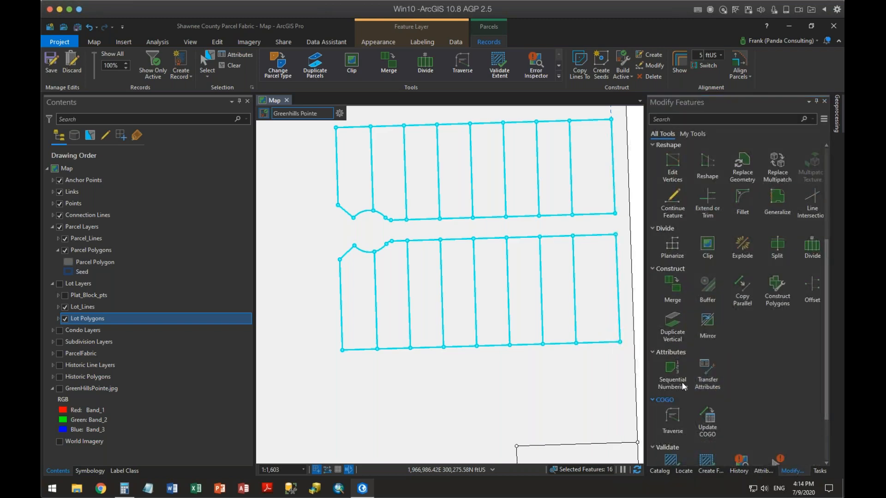
left_click(673, 374)
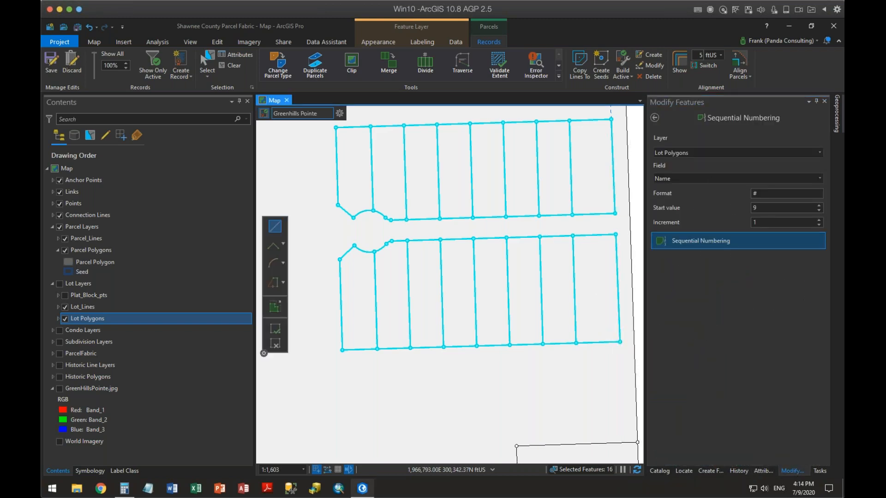
left_click(820, 152)
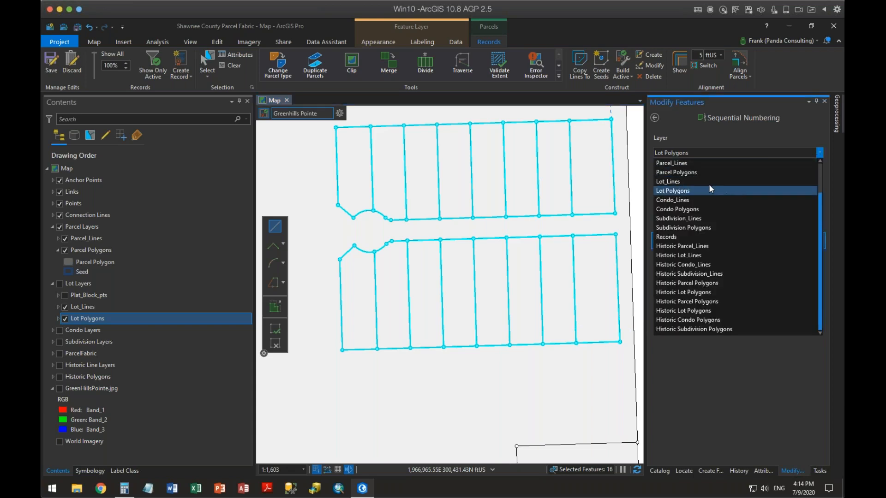
left_click(689, 173)
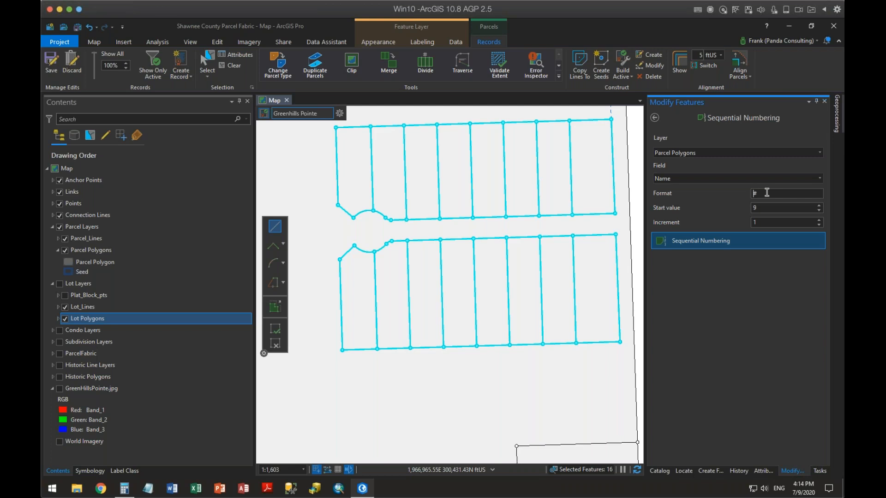
- Number the southern row of parcels from east to west using format 10-224-34-###-00 and start value 1
type("10-224-34-###-00")
key("Tab")
type("1")
left_click(705, 241)
left_click(597, 289)
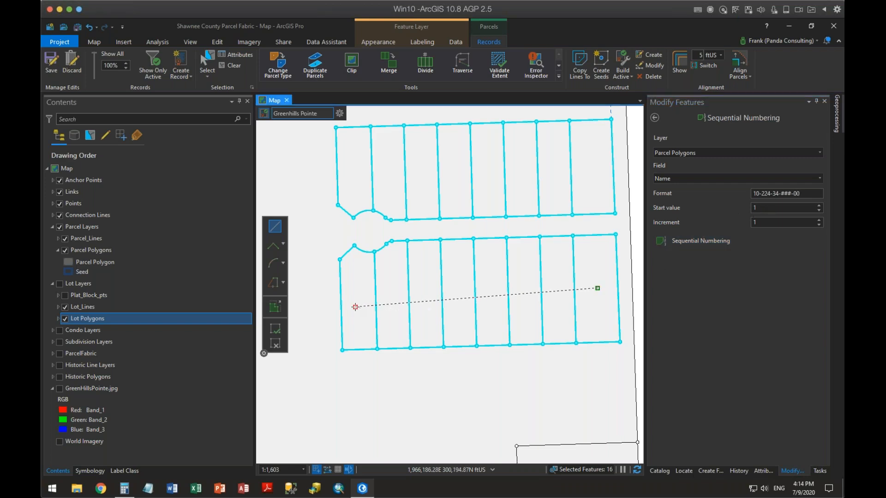
double_click(358, 307)
- Number the northern row of parcels from west to east with the same format, using start value 11
left_click(764, 222)
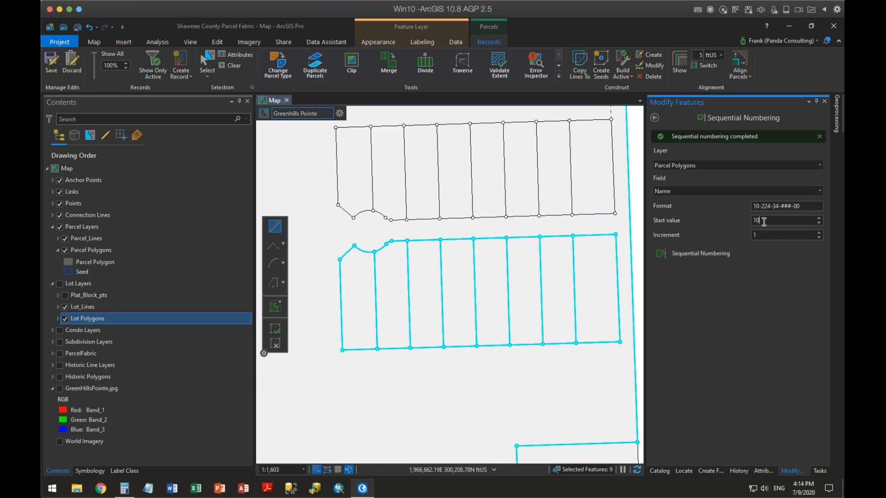
left_click_drag(765, 222, 742, 225)
left_click(351, 171)
double_click(594, 154)
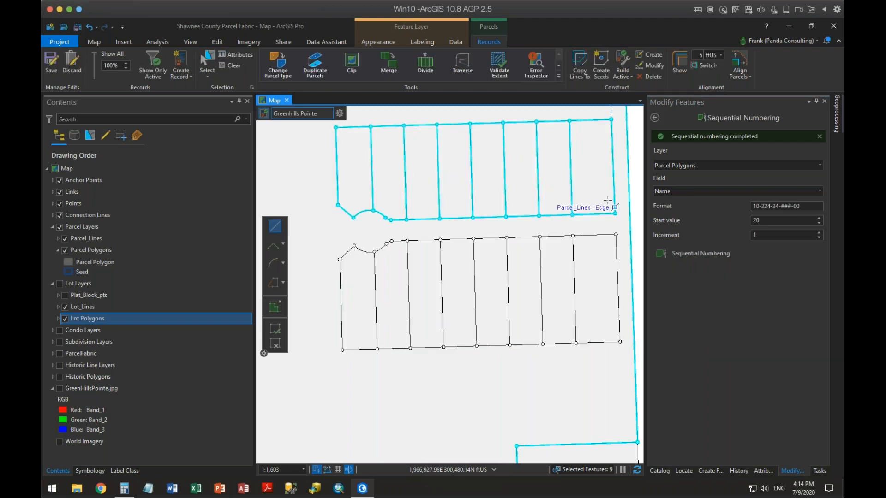
- Examine both numbered parcel rows and the surrounding parent parcel on the map at several scales, looking for their labels
scroll(579, 211, "up", 2)
left_click_drag(557, 213, 413, 445)
scroll(421, 339, "up", 2)
scroll(471, 356, "up", 4)
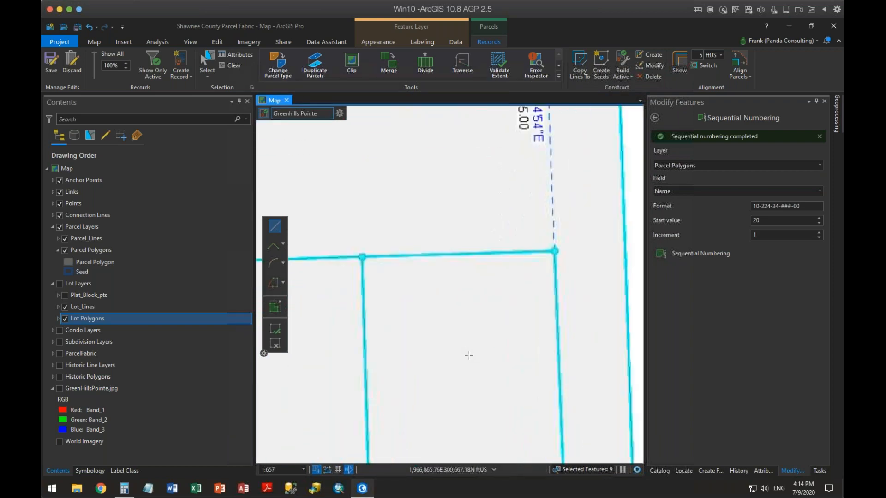
scroll(473, 360, "down", 4)
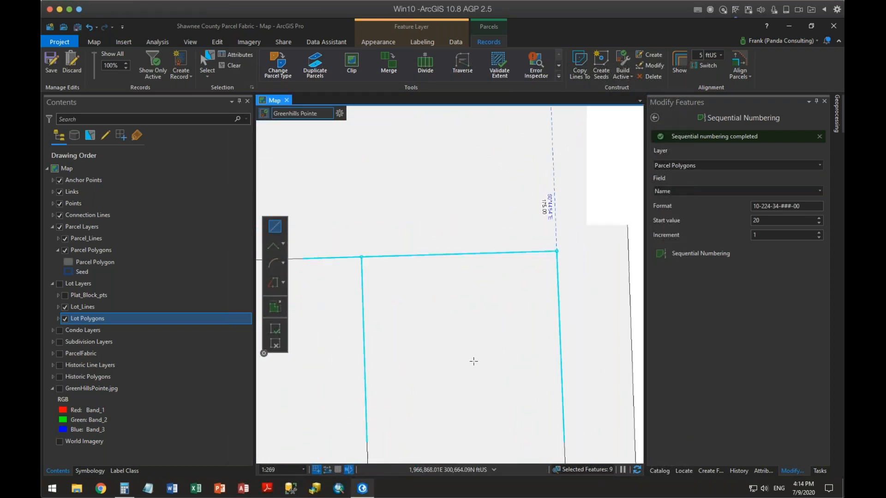
scroll(531, 280, "down", 3)
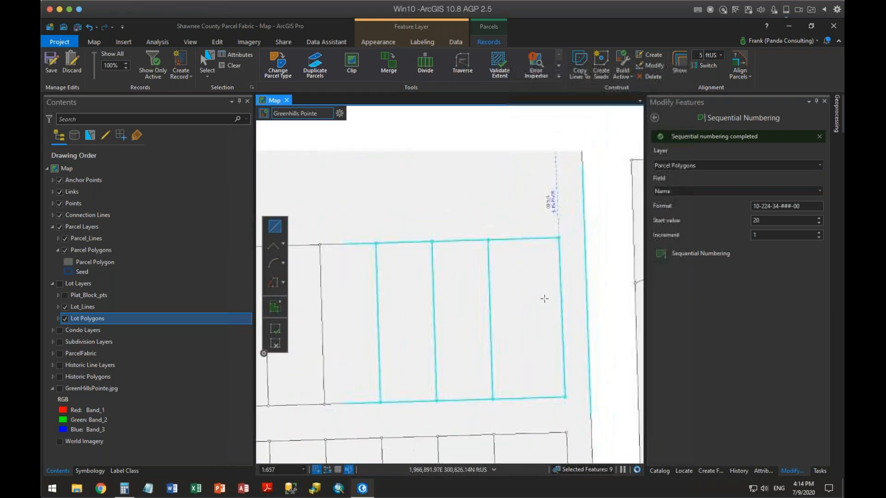
scroll(543, 326, "down", 6)
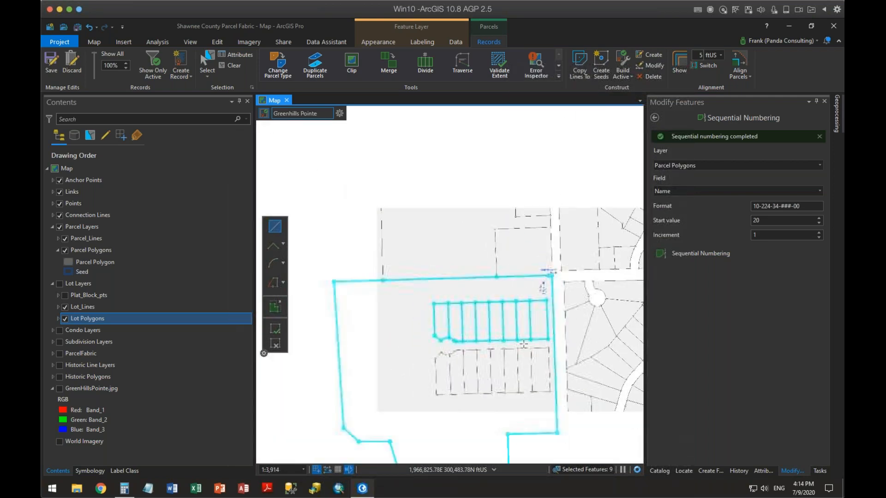
left_click_drag(515, 326, 523, 288)
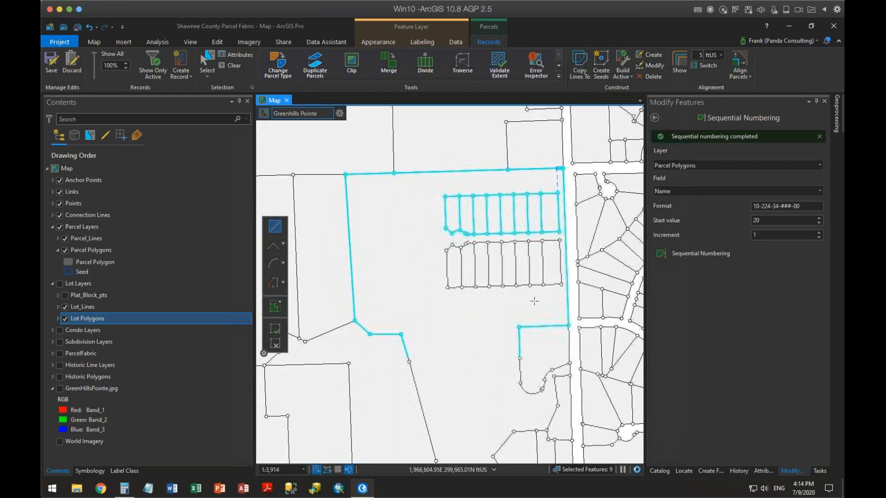
scroll(445, 267, "up", 4)
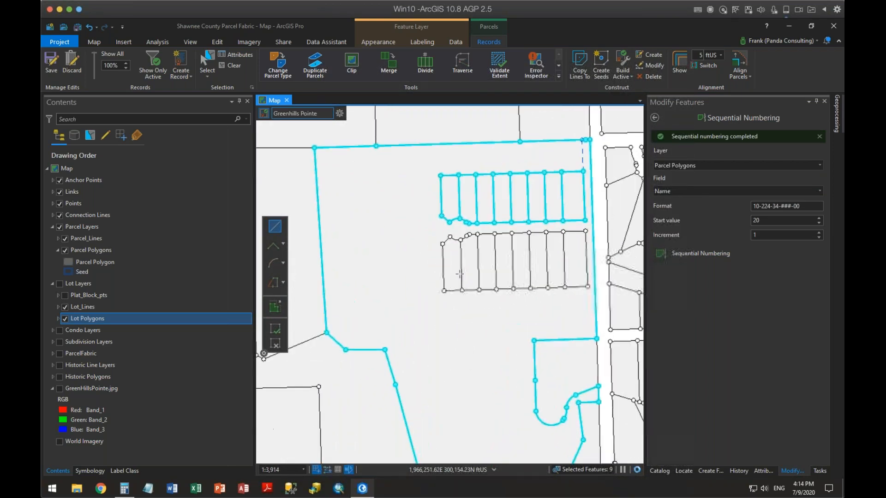
scroll(445, 267, "up", 4)
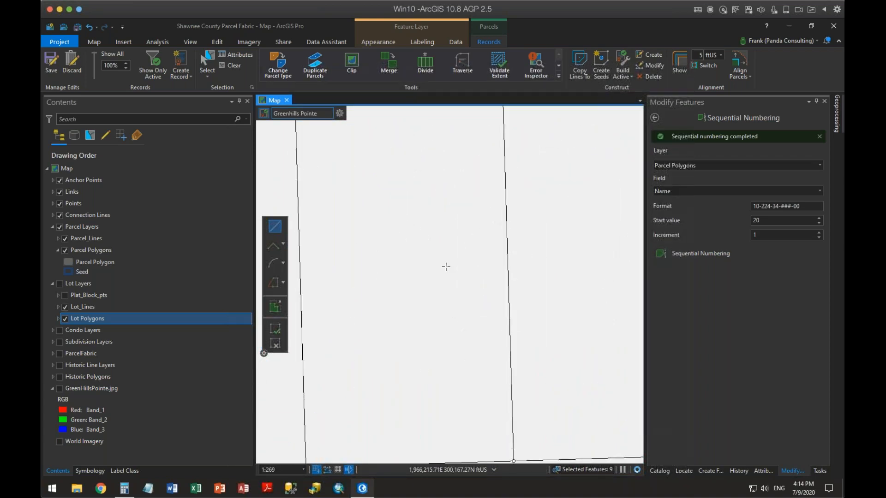
scroll(445, 266, "up", 2)
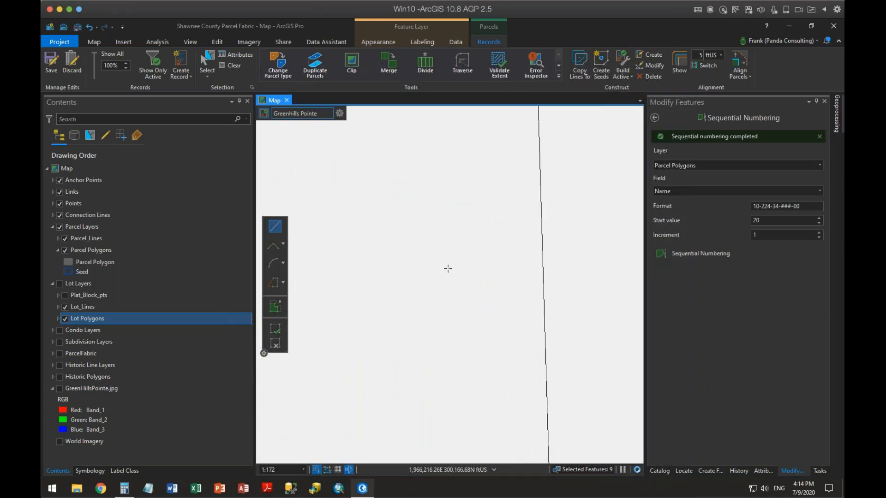
scroll(447, 269, "up", 2)
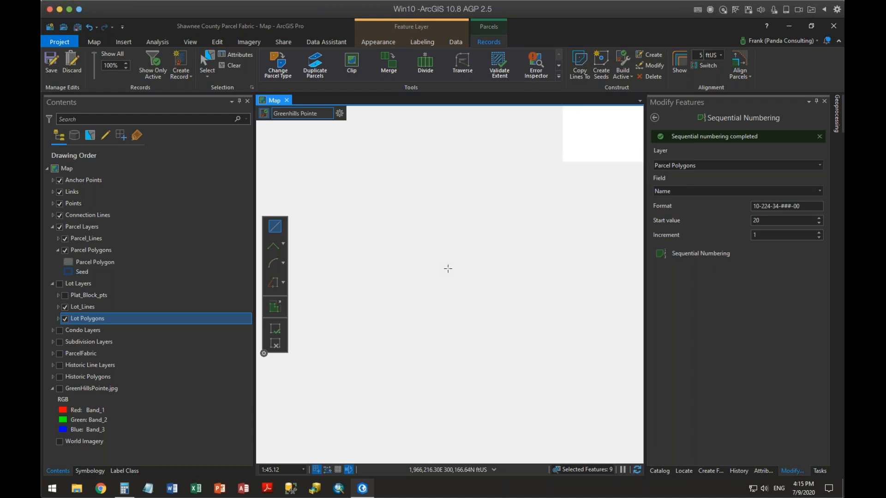
- Turn on labeling for the Parcel Polygons layer
left_click(81, 254)
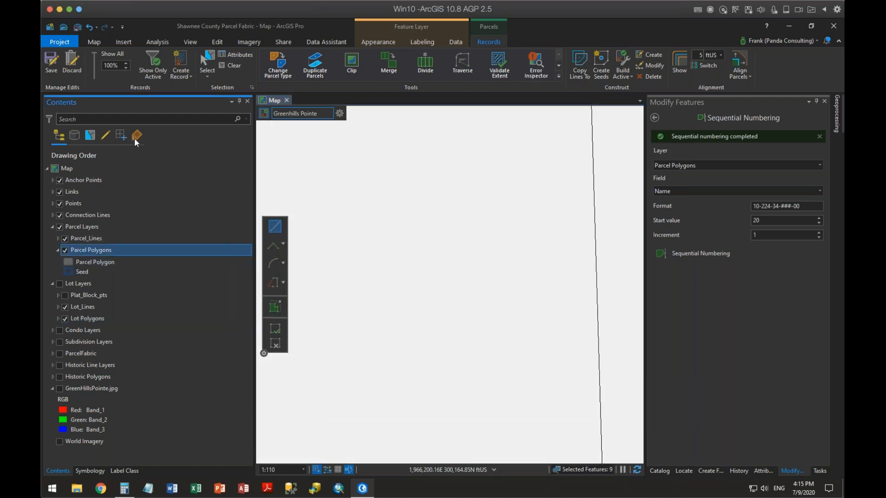
left_click(136, 136)
left_click(65, 250)
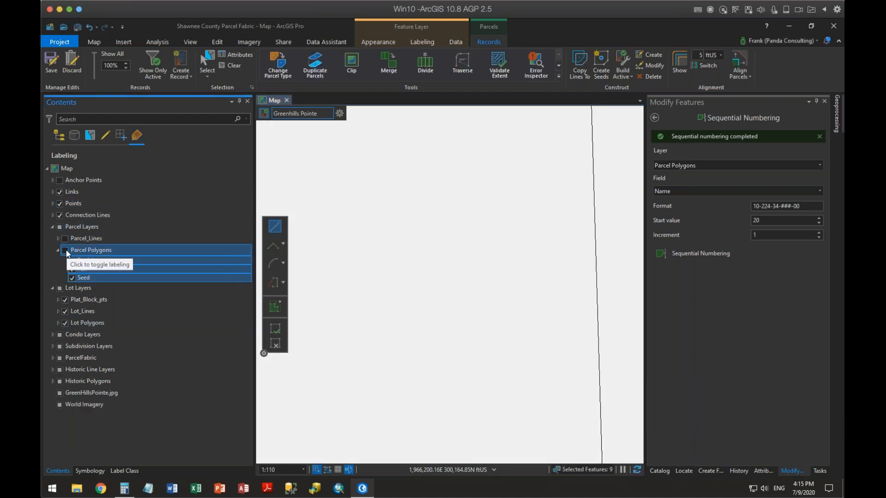
- Review the parcel number labels across both rows and the surrounding parcel, checking the numbering sequence
scroll(444, 265, "down", 5)
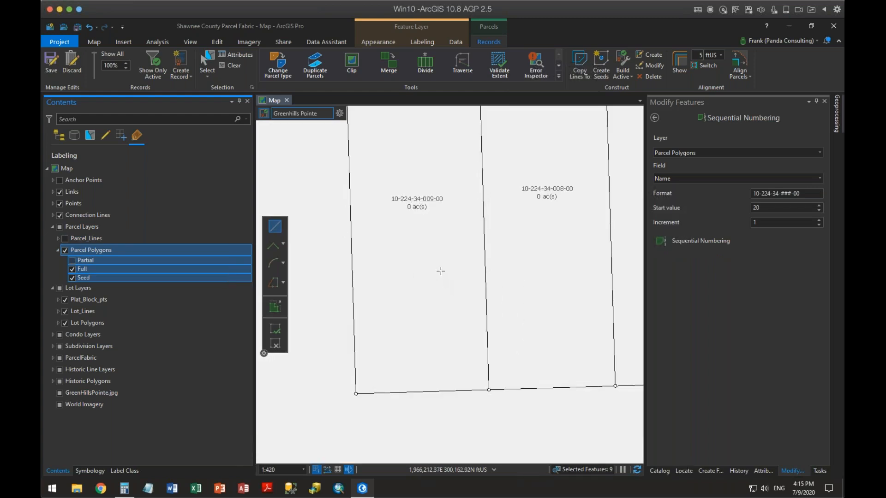
scroll(440, 272, "down", 2)
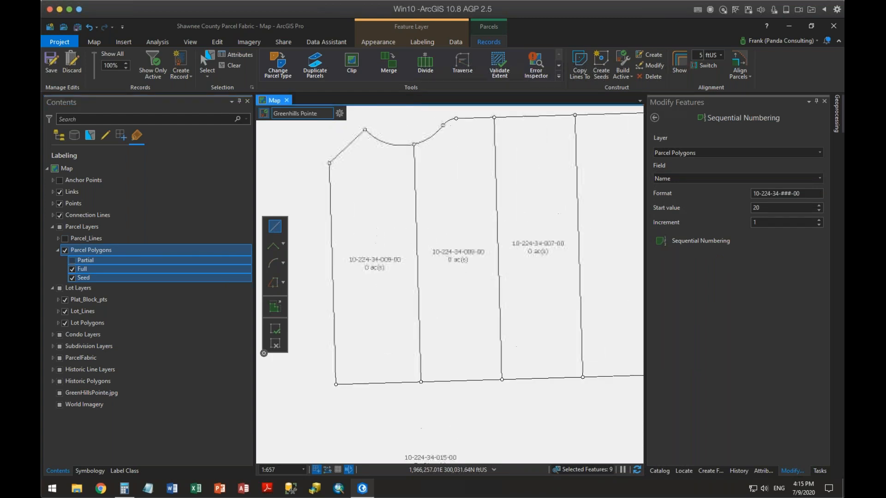
scroll(482, 385, "down", 4)
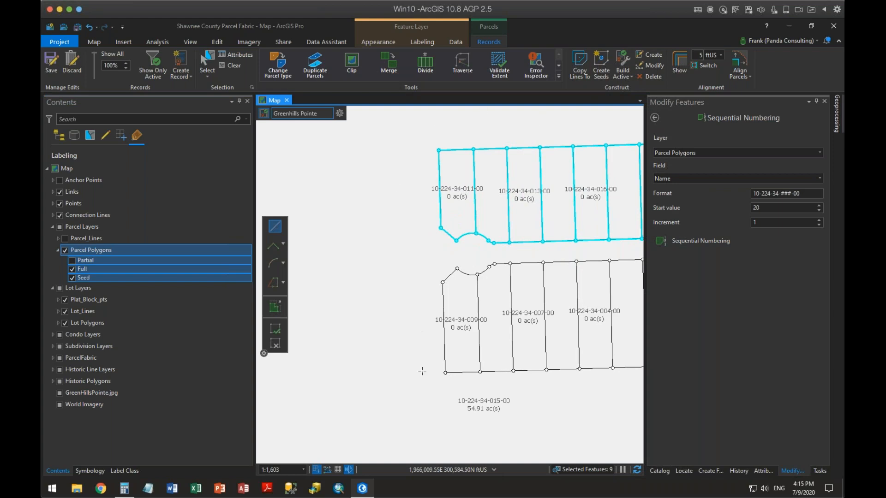
scroll(571, 387, "down", 1)
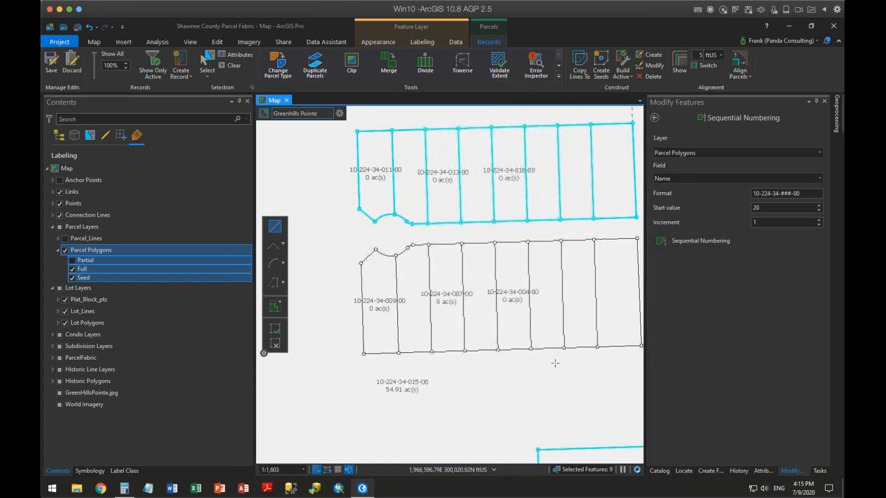
scroll(594, 370, "up", 2)
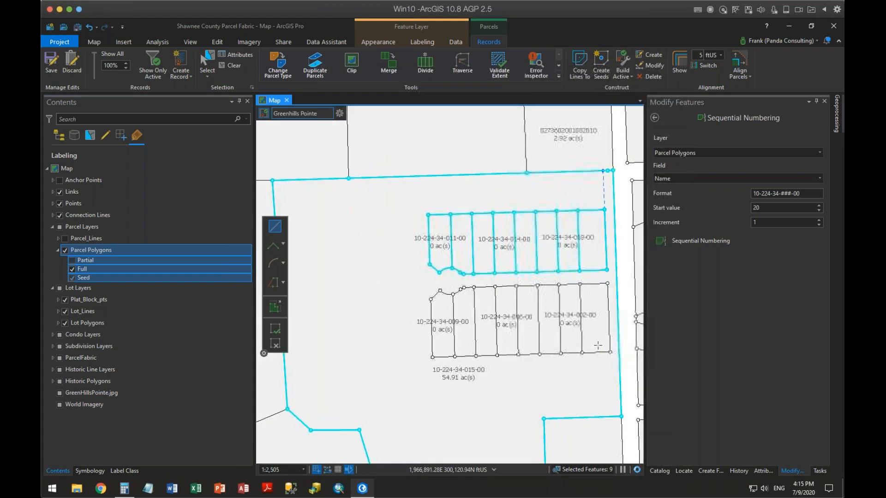
scroll(598, 345, "up", 1)
scroll(598, 346, "up", 2)
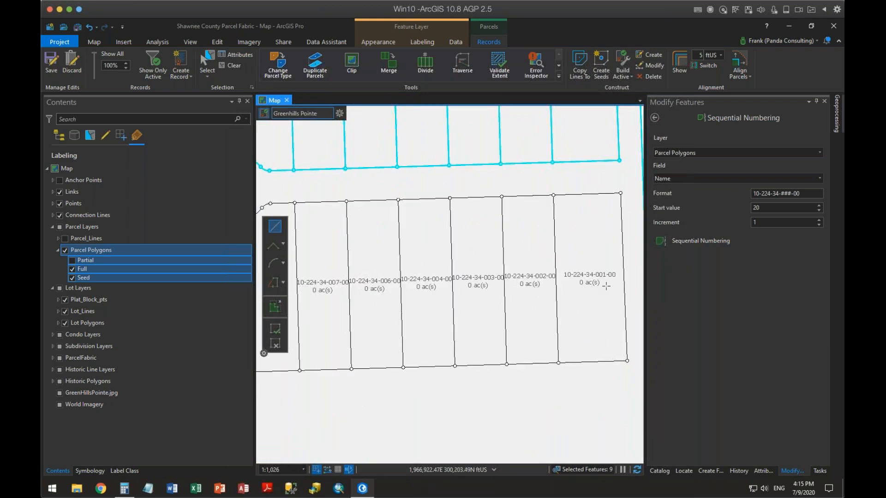
left_click_drag(352, 309, 439, 300)
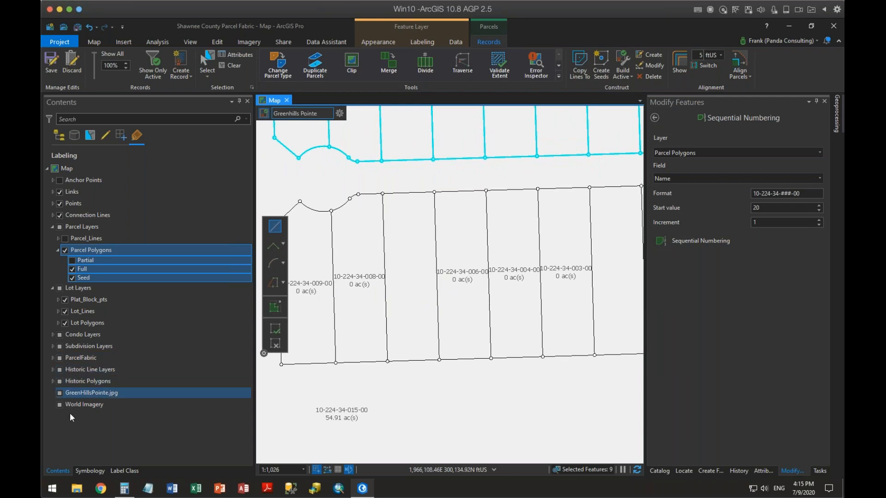
- Show the GreenHillsPointe.jpg plat image temporarily to compare its lots with the parcel labels, and hide it again
left_click(58, 136)
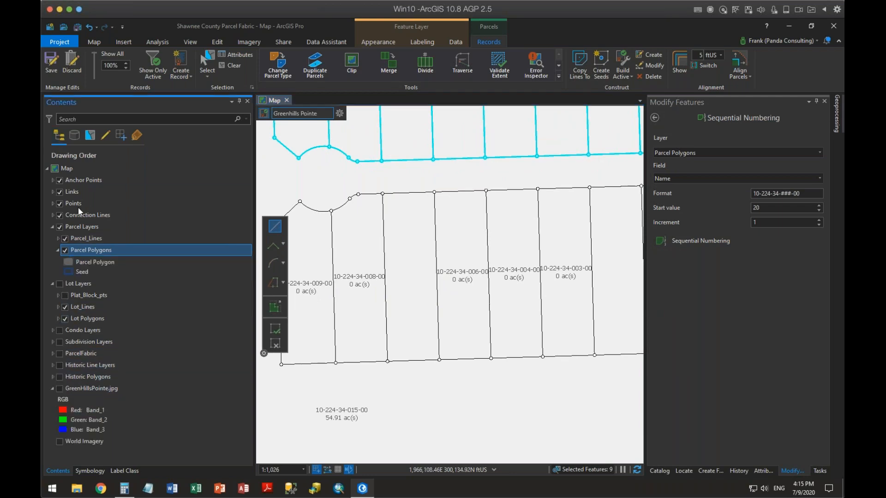
left_click(59, 389)
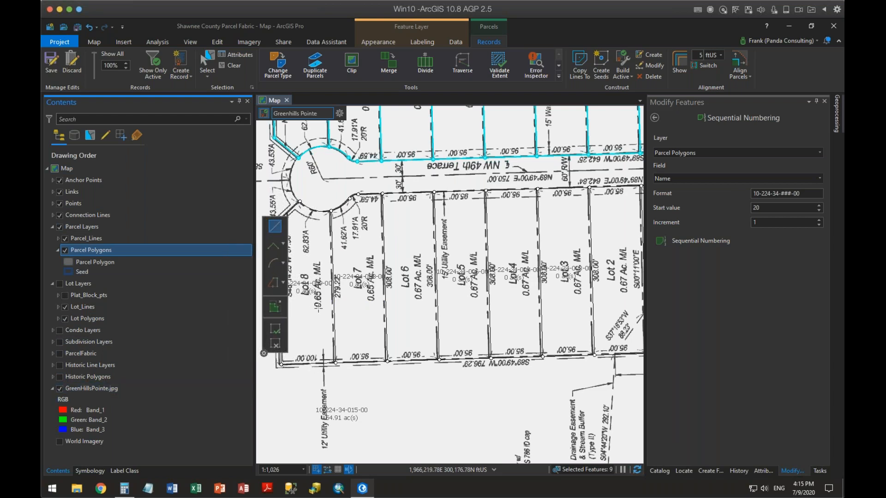
scroll(450, 299, "down", 3)
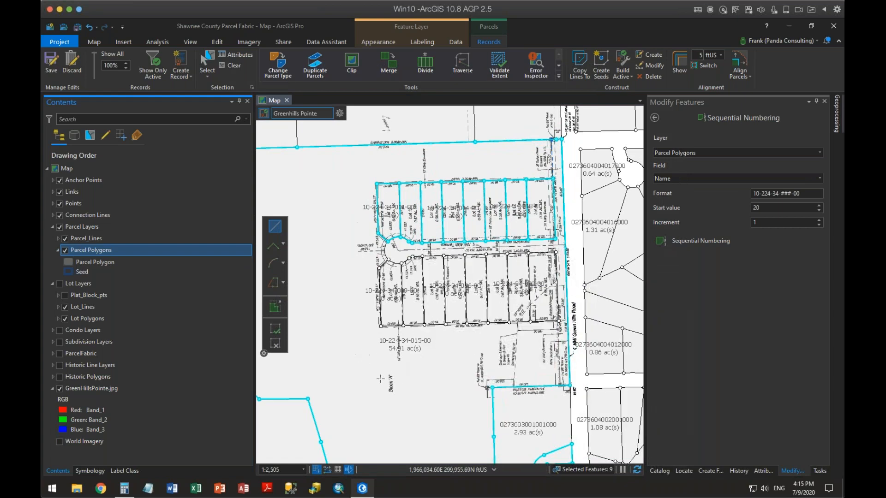
left_click(59, 388)
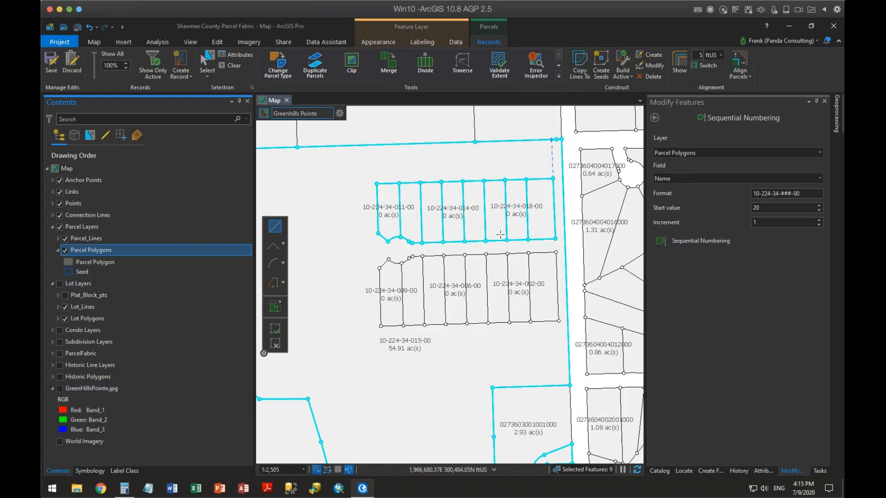
- Select all features in the active Greenhills Pointe record and remove both Connection Lines from that selection
left_click(346, 114)
left_click(389, 203)
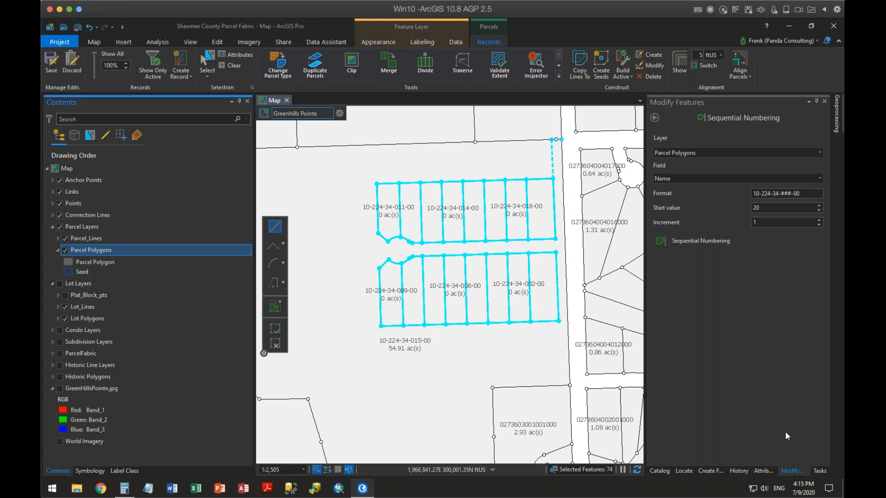
left_click(762, 471)
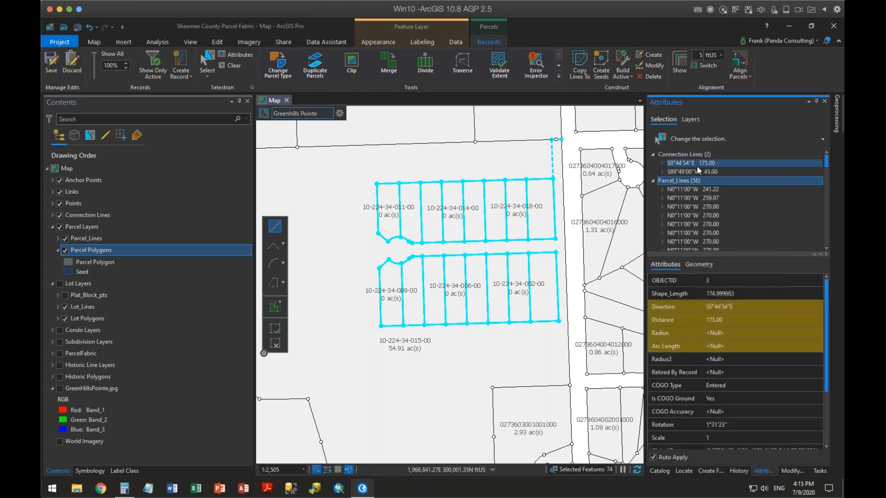
right_click(699, 149)
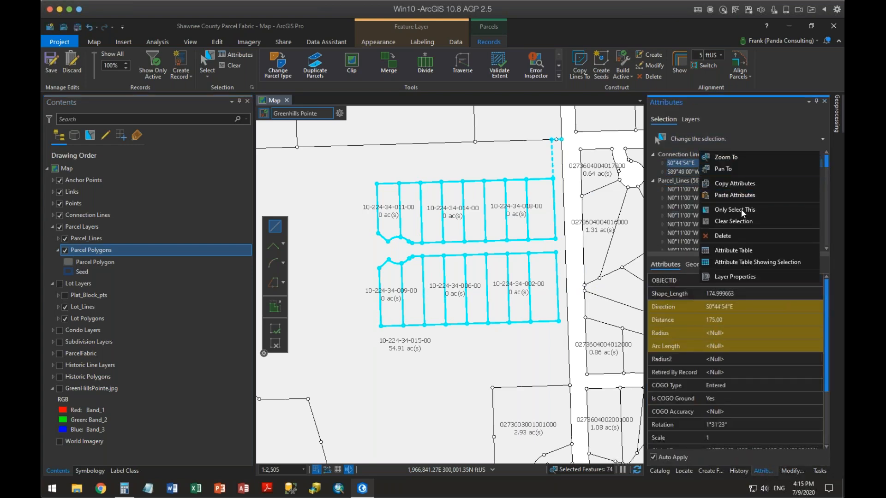
left_click(741, 221)
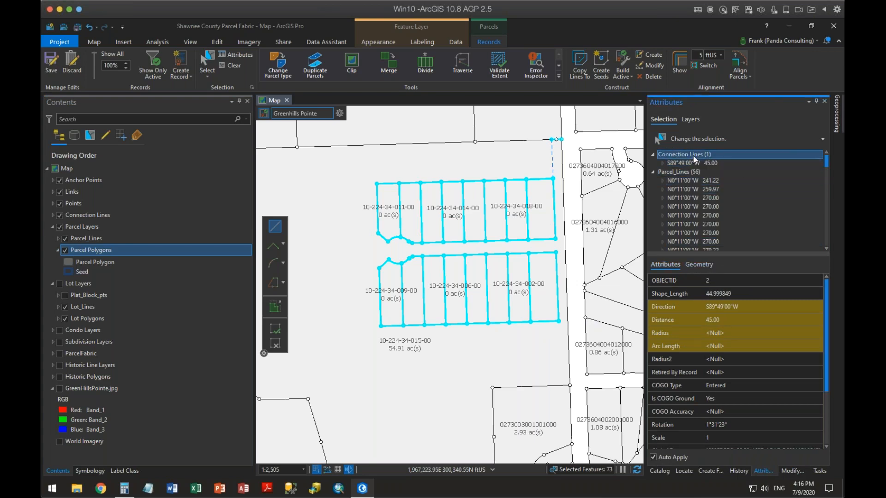
right_click(693, 156)
left_click(718, 226)
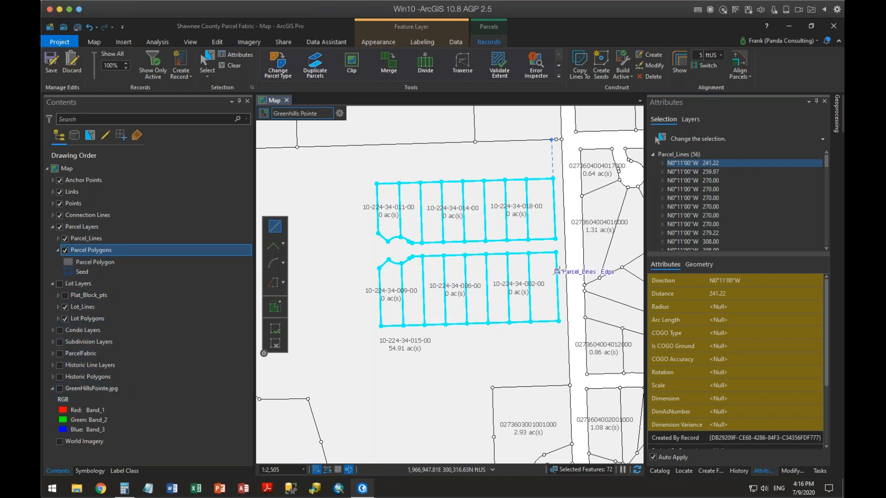
- Clip the surrounding parcel with the Greenhills Pointe parcel polygons, discarding the intersecting area, after removing Parcel_Lines from the selection
left_click(350, 60)
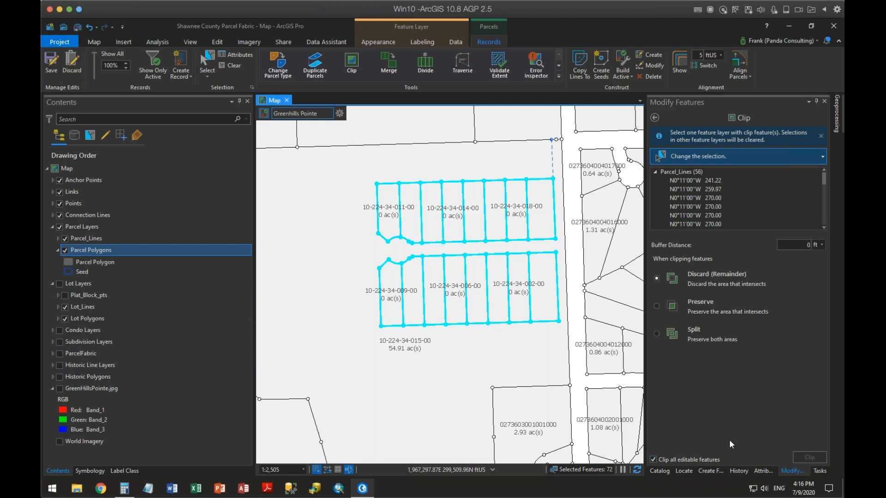
left_click(722, 449)
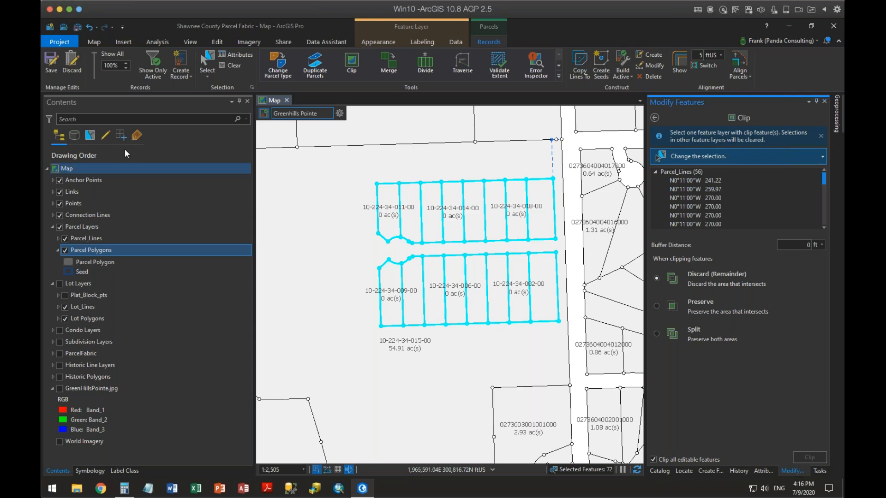
left_click(91, 135)
left_click(105, 136)
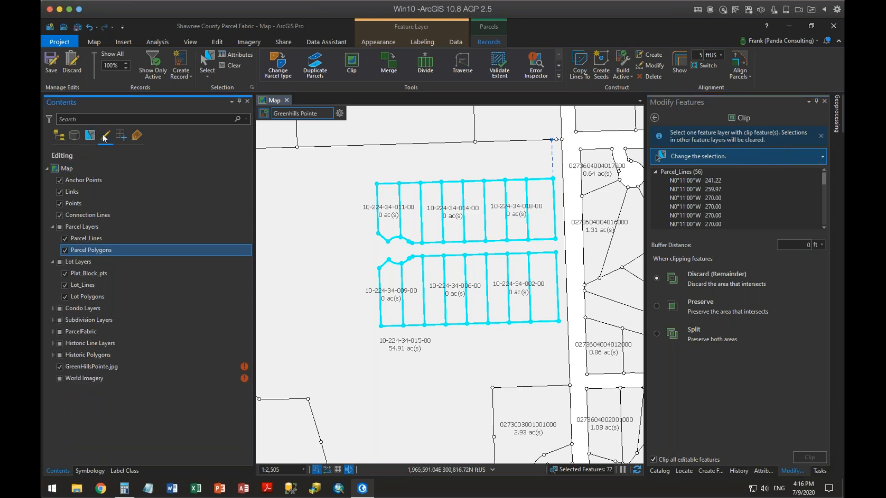
left_click(59, 135)
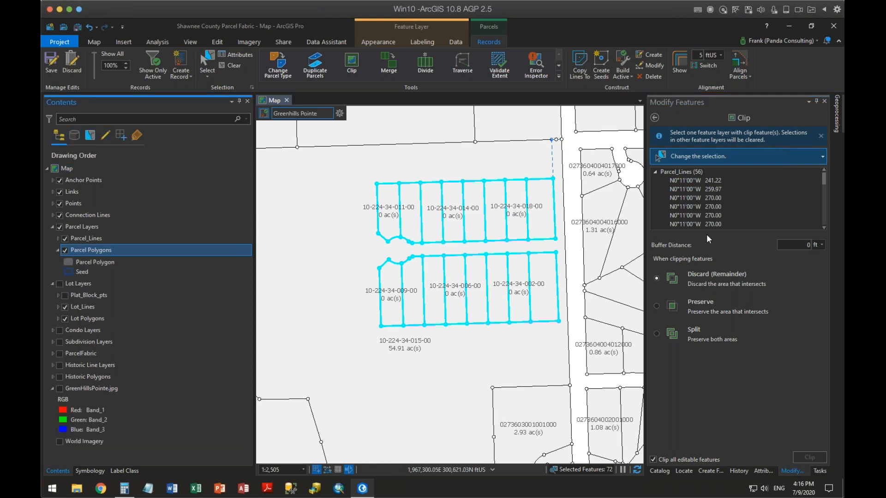
right_click(677, 173)
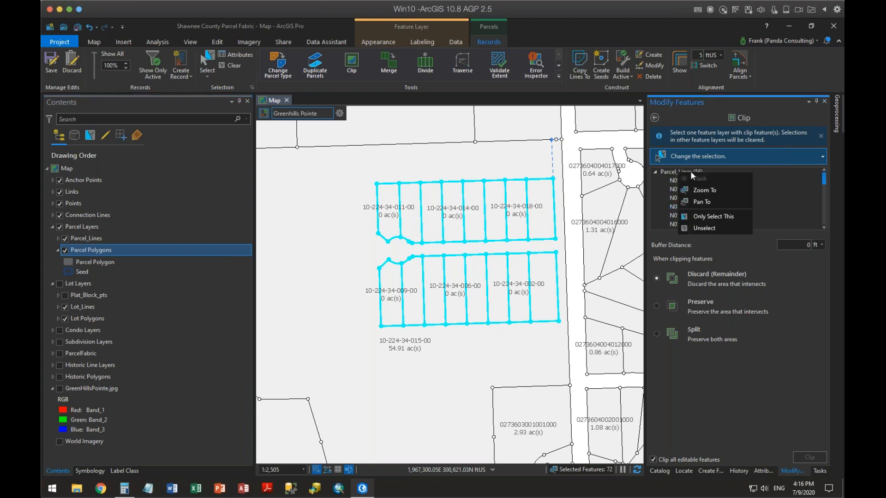
left_click(708, 229)
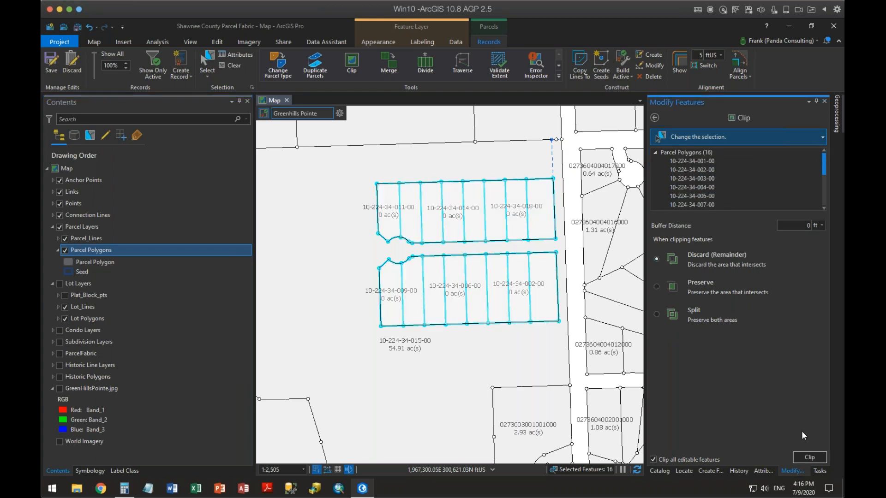
left_click(806, 457)
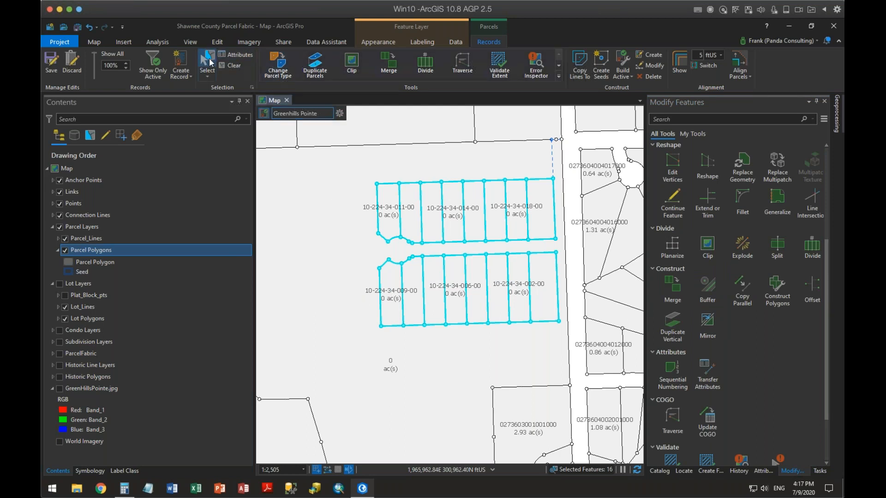
- Select the surrounding parcel and individual parcels along the upper row to check the clipped polygons
left_click(207, 62)
left_click(320, 222)
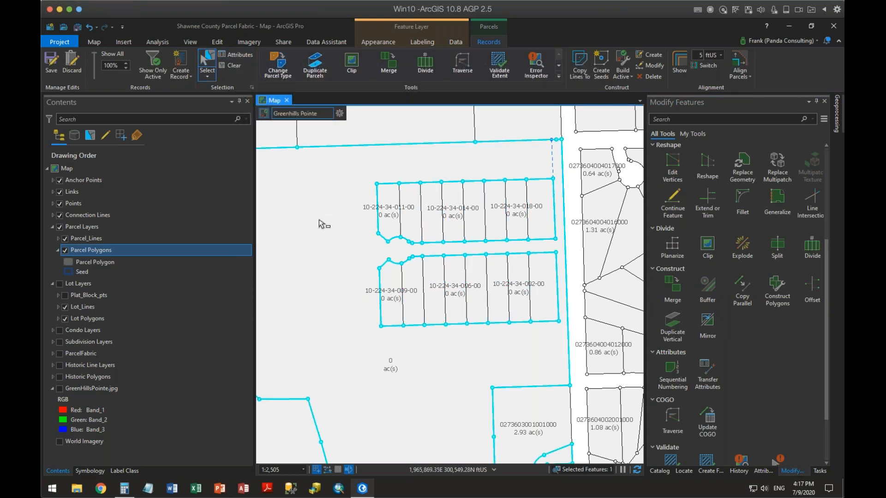
left_click(393, 220)
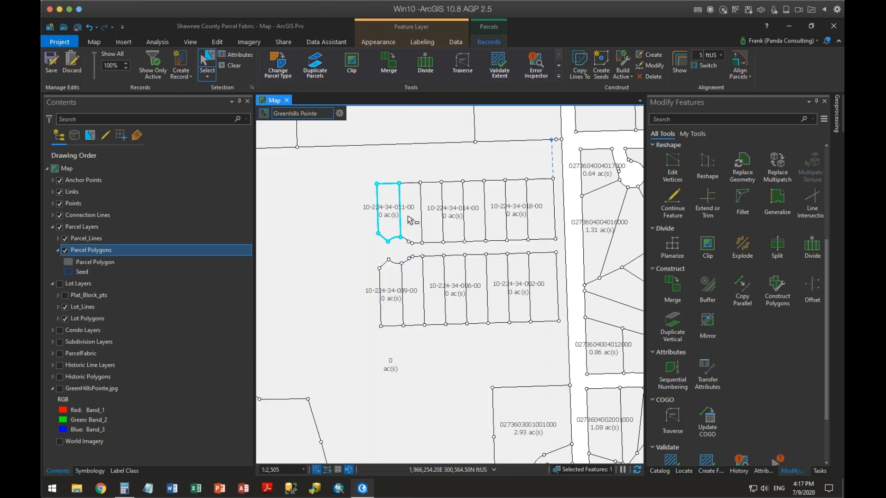
left_click(410, 220)
left_click(434, 216)
left_click(455, 217)
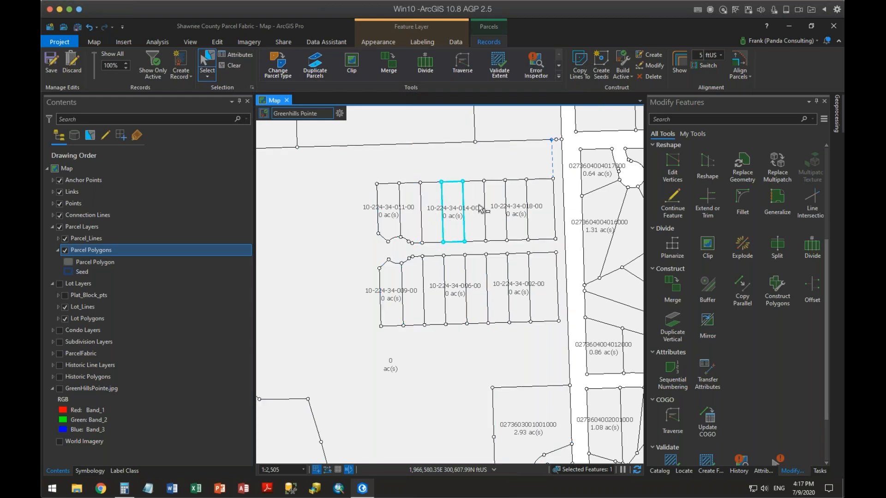
left_click(481, 210)
left_click(494, 210)
left_click(517, 208)
left_click(539, 207)
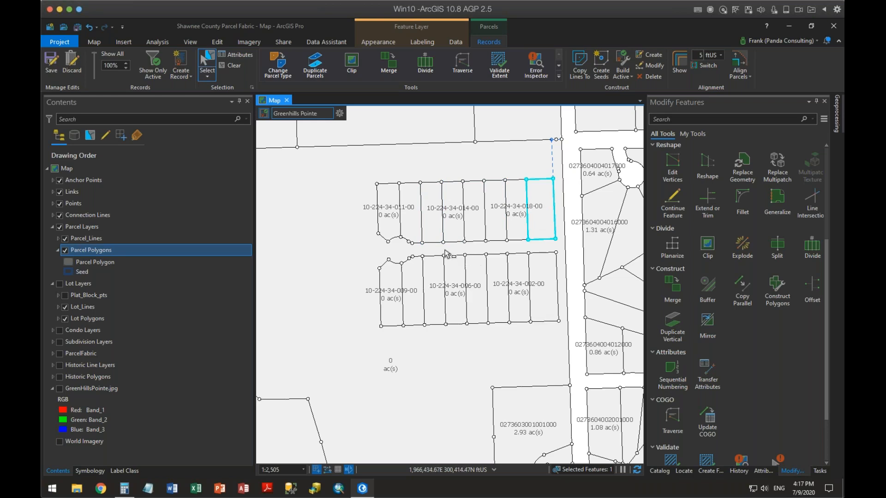
- Split the surrounding parcel along the lots' east ends, from its north boundary southward, extending the cut past the south boundary using the Parallel constraint
left_click(535, 360)
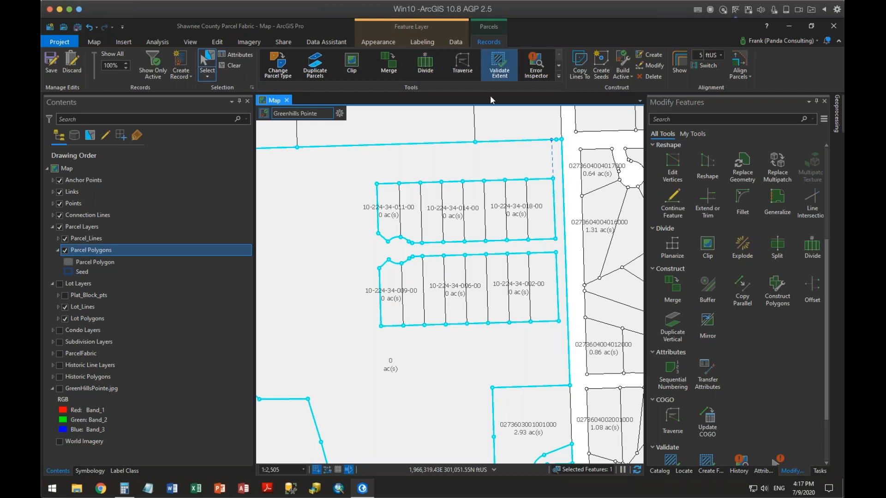
left_click(778, 248)
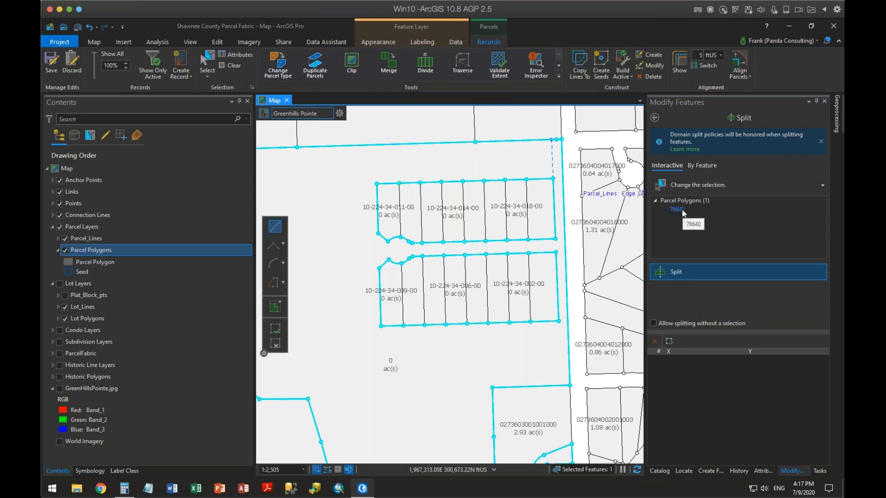
left_click(552, 140)
left_click(553, 178)
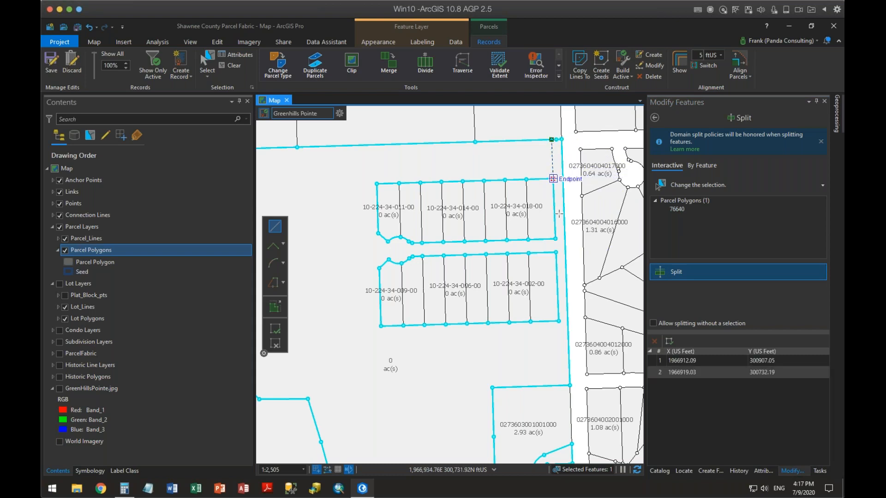
left_click(555, 239)
left_click(556, 253)
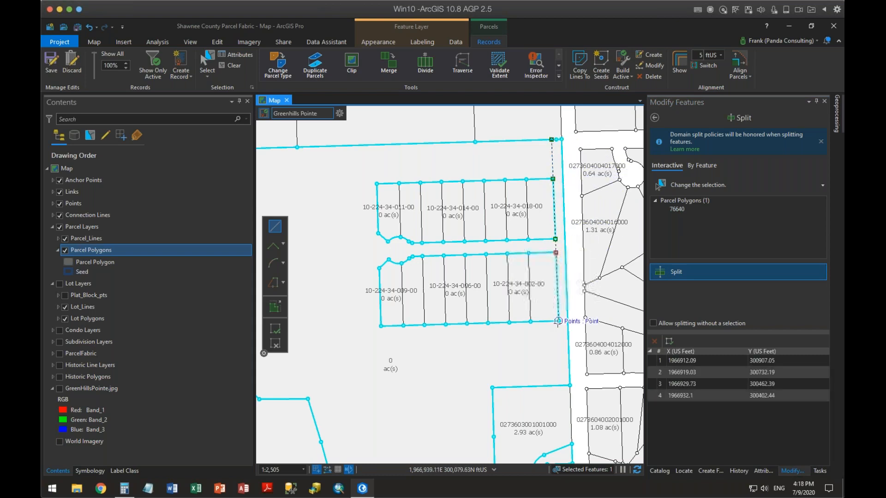
left_click(558, 321)
right_click(569, 349)
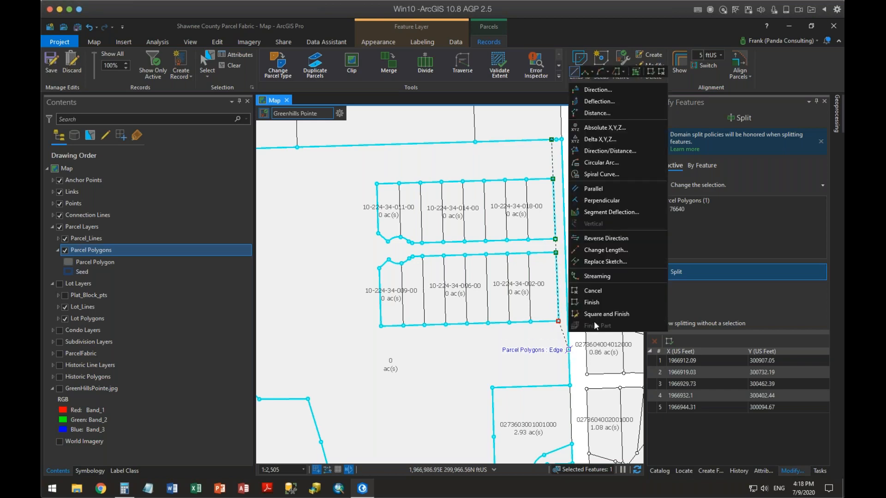
left_click(600, 190)
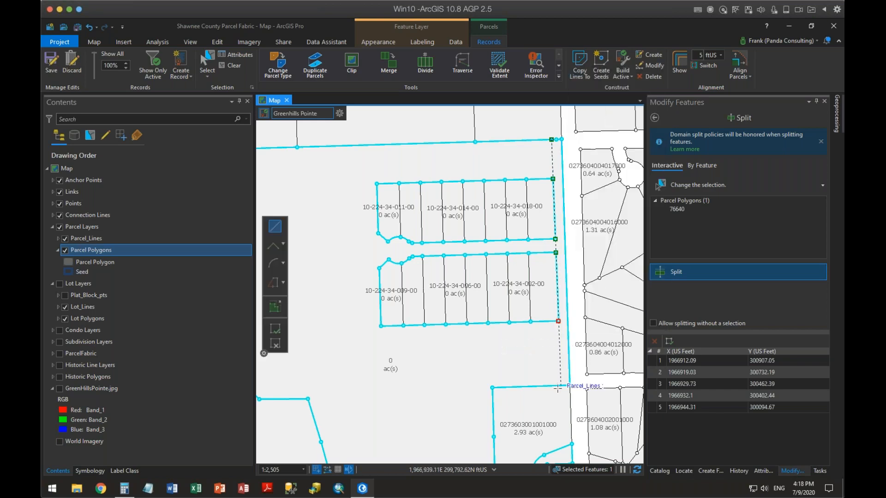
left_click(562, 418)
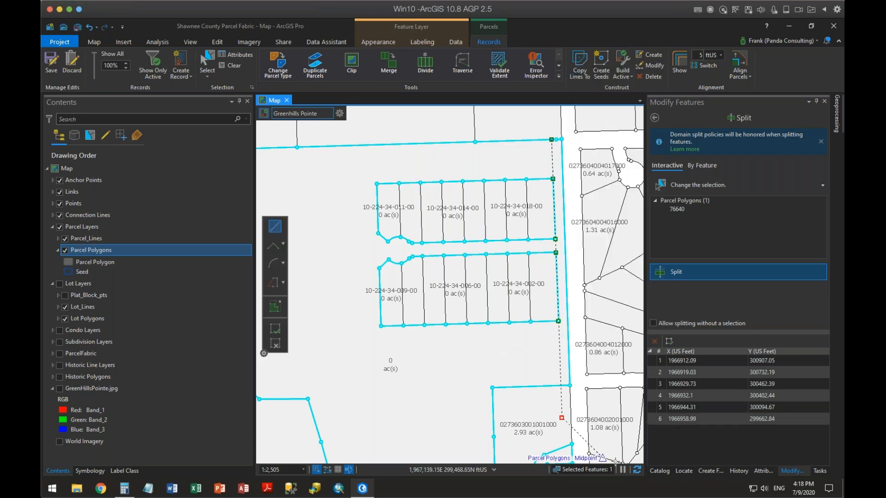
left_click(278, 328)
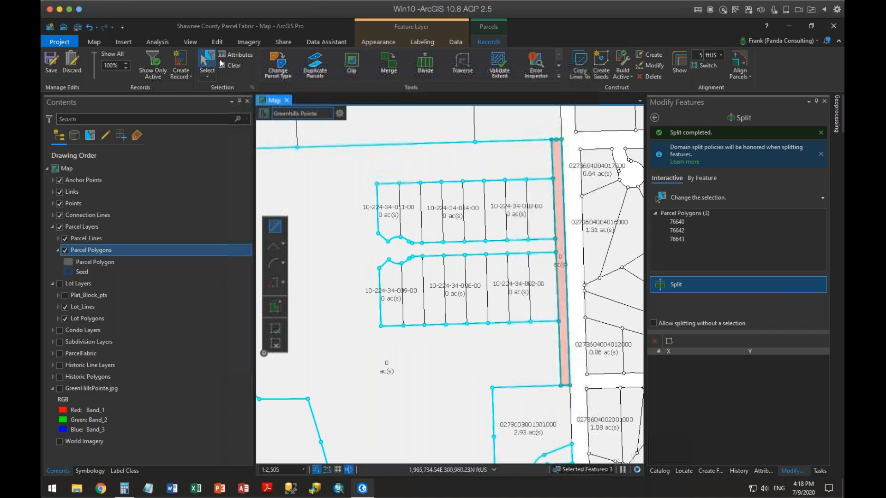
- Delete the narrow strip polygon east of the lots and the parcel line along its eastern side
left_click(564, 157)
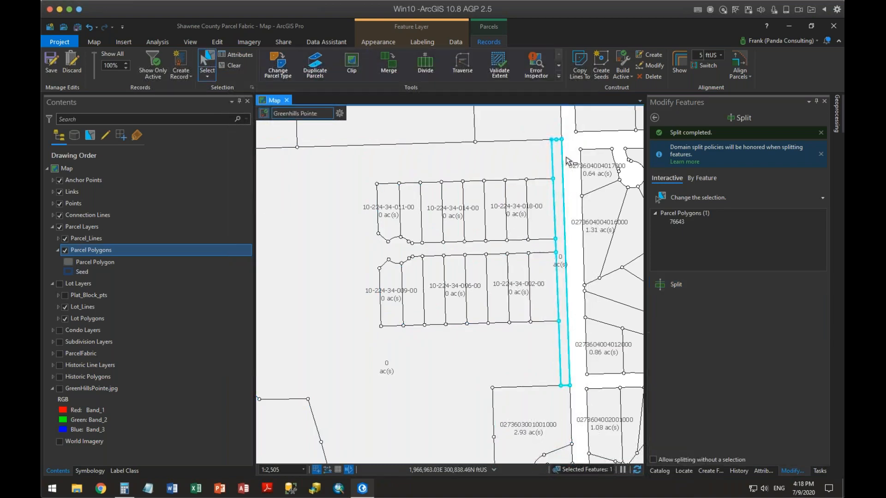
left_click(651, 77)
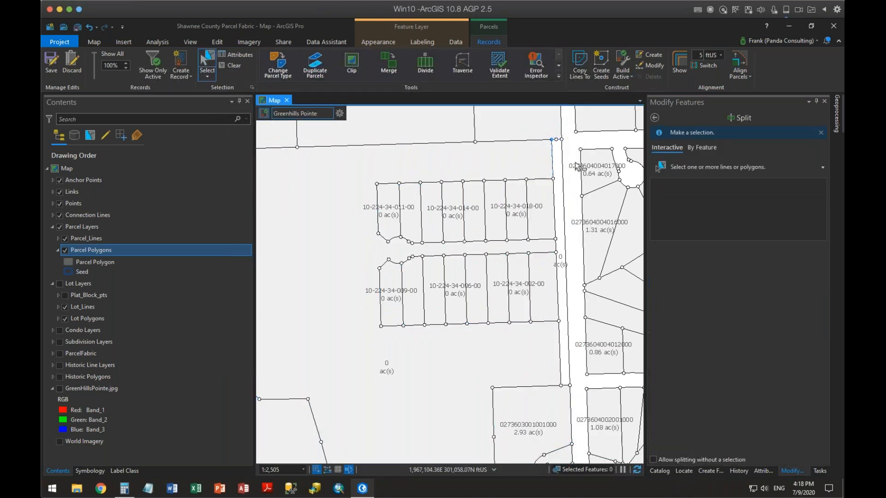
left_click(564, 188)
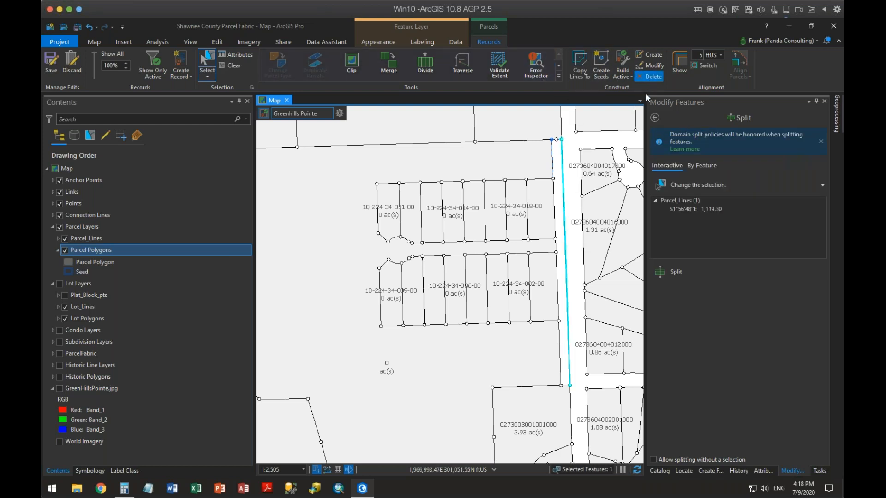
left_click(651, 76)
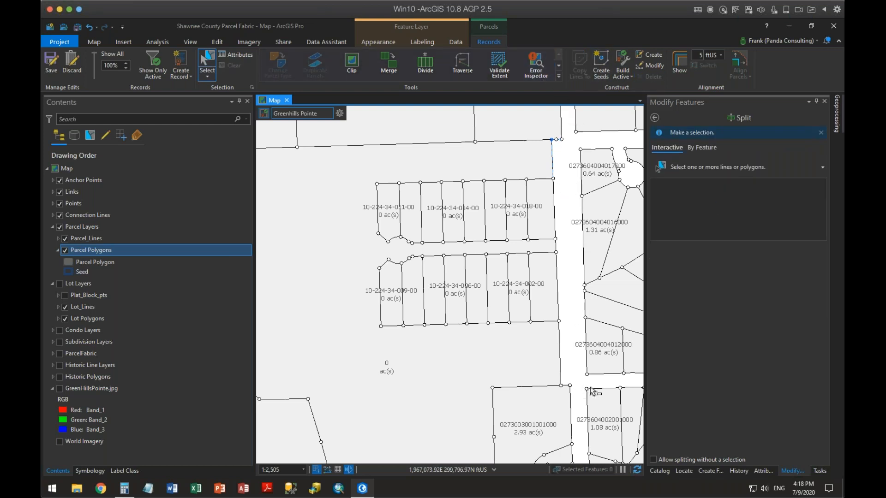
- Split the surrounding parcel across the cul-de-sac's west end, between the corners of the westernmost lower and upper lots
left_click(385, 258)
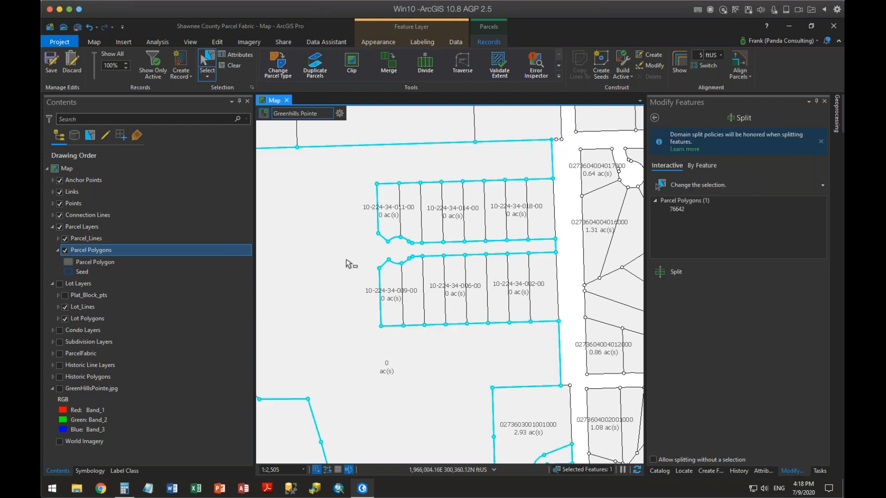
left_click(657, 273)
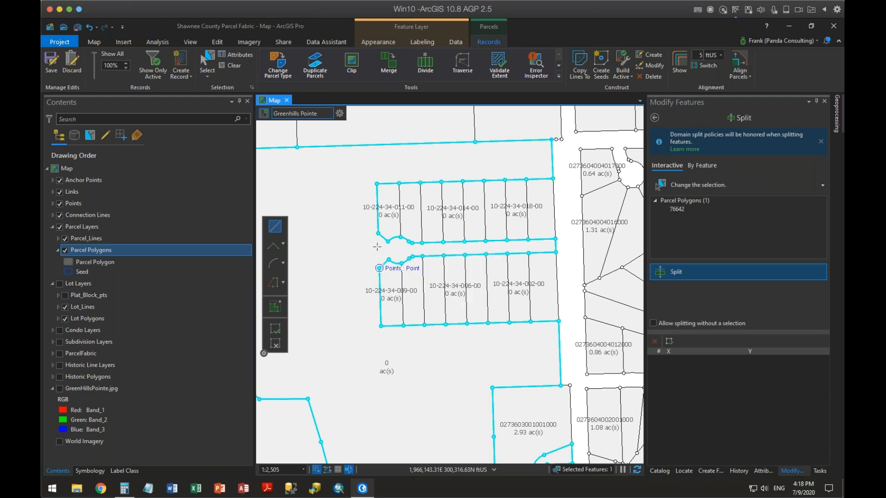
left_click(379, 268)
left_click(378, 234)
left_click(275, 328)
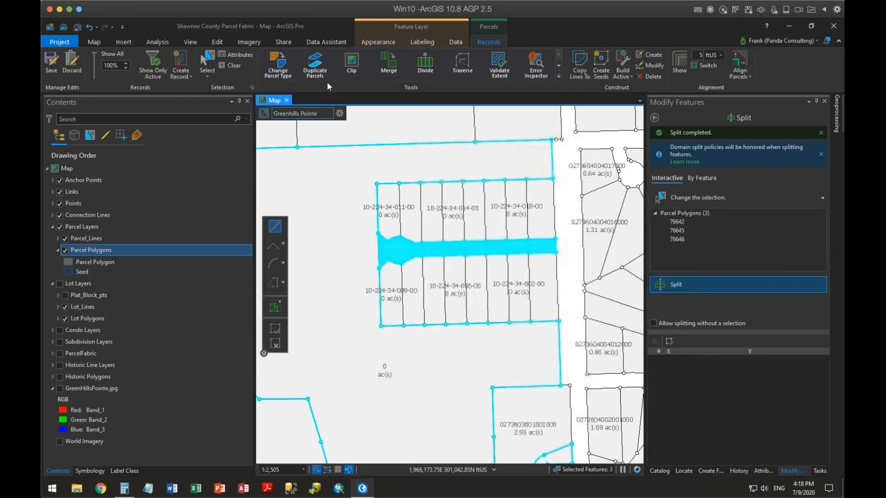
- Delete the cul-de-sac road polygon between the two rows of lots
left_click(209, 61)
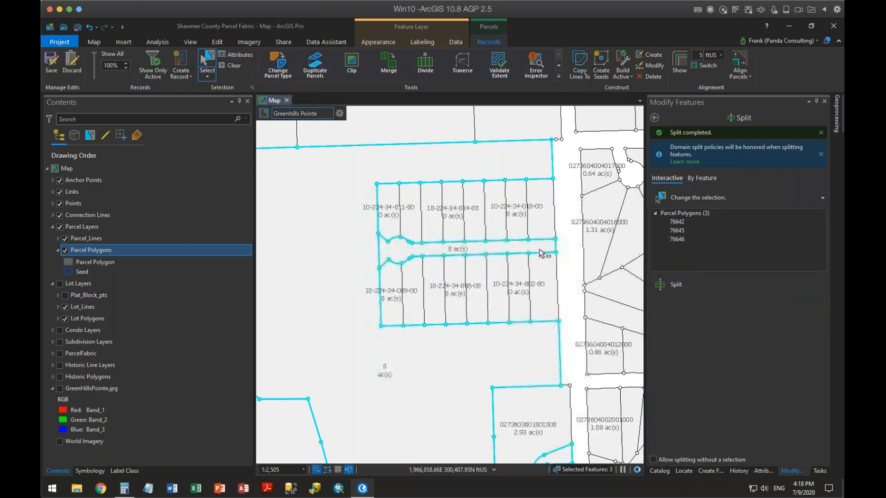
left_click(543, 256)
left_click(639, 76)
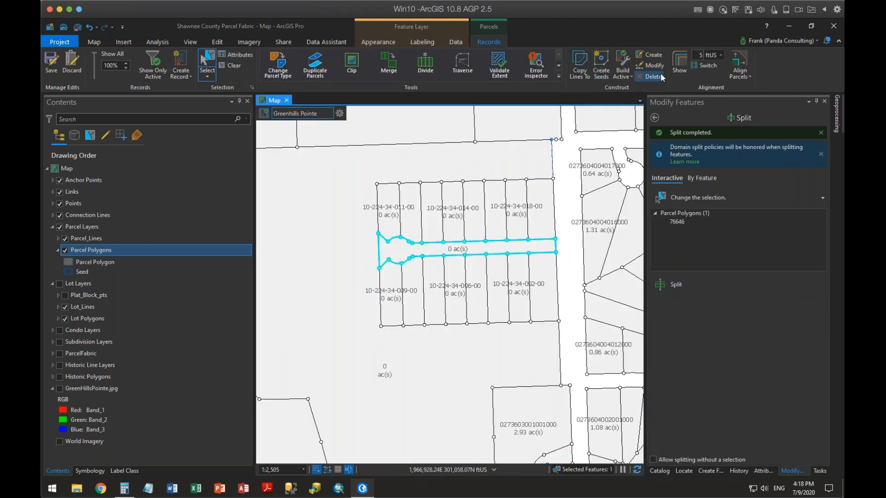
- Select the long parcel line along the lots' east side and examine its COGO attributes
left_click(556, 250)
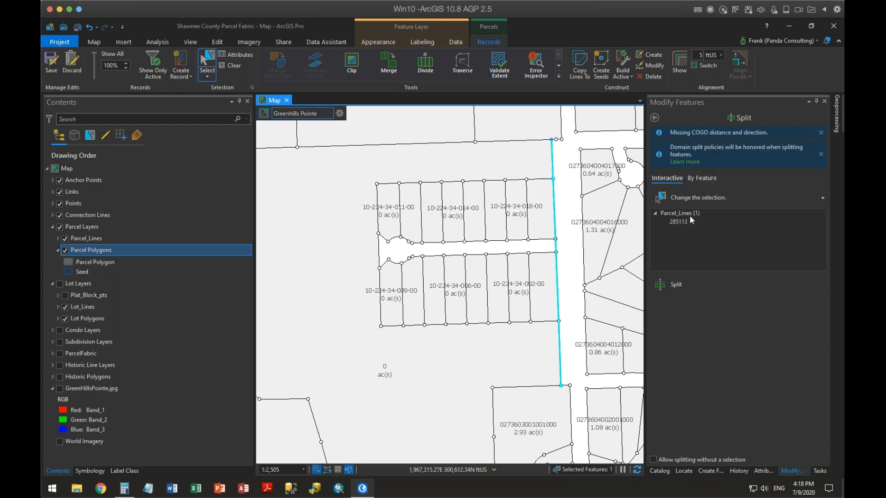
left_click(655, 119)
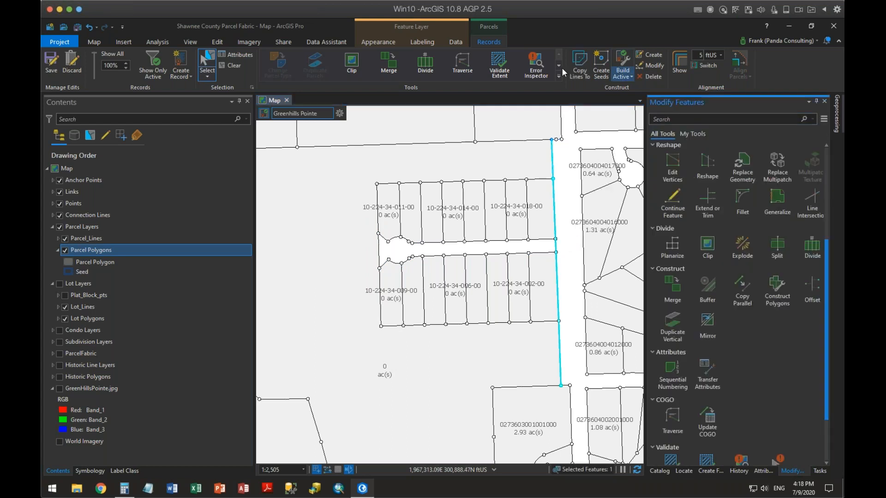
left_click(555, 244)
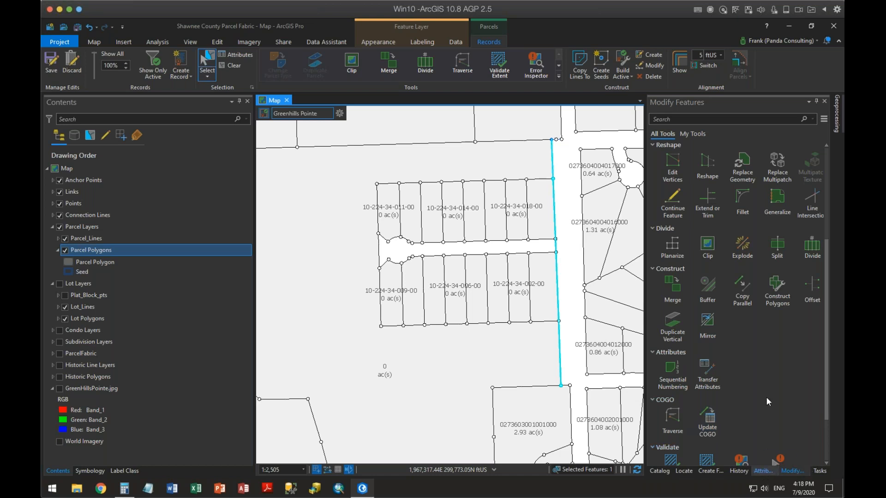
left_click(763, 471)
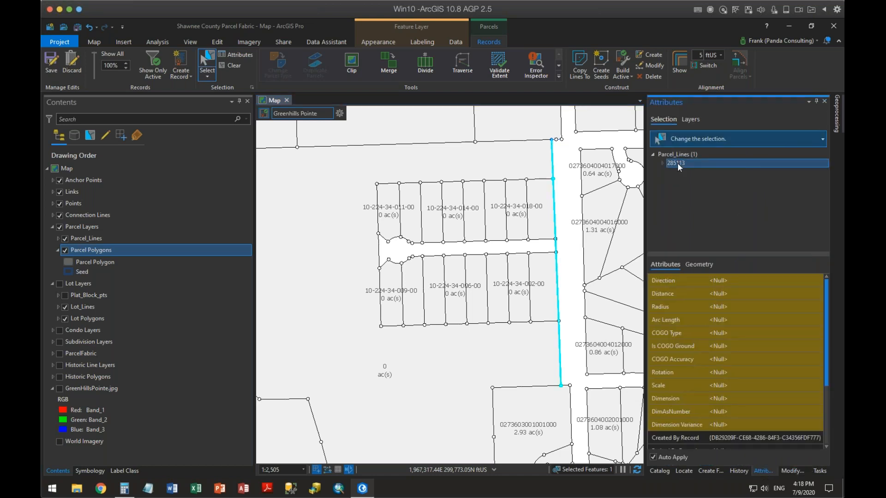
left_click(678, 162)
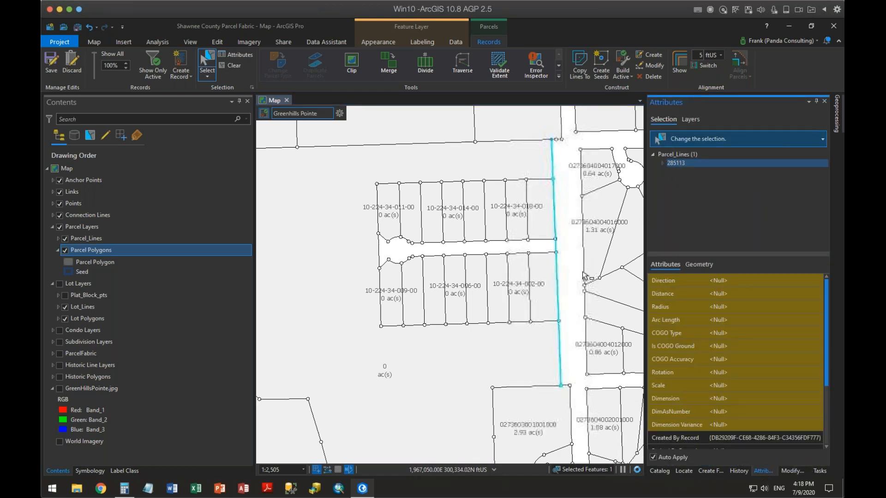
- Try to split the long parcel line along the lots' east side at the lower row's northeast corner
scroll(576, 267, "up", 2)
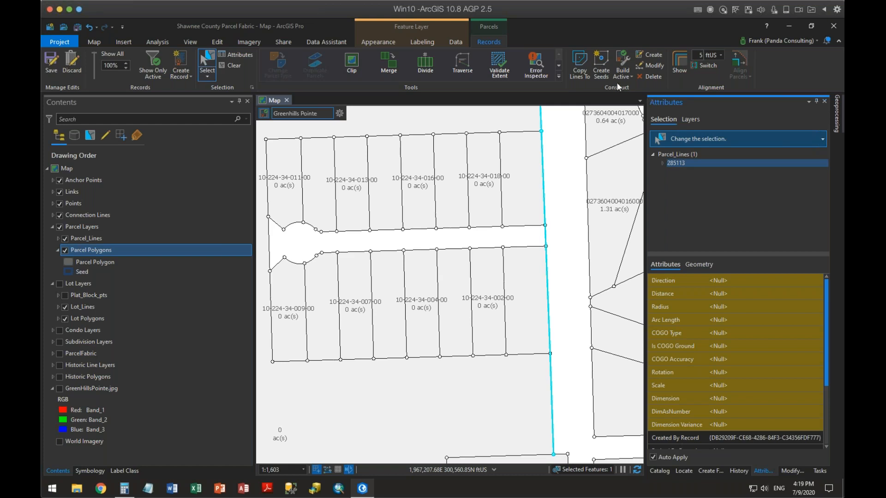
left_click(794, 471)
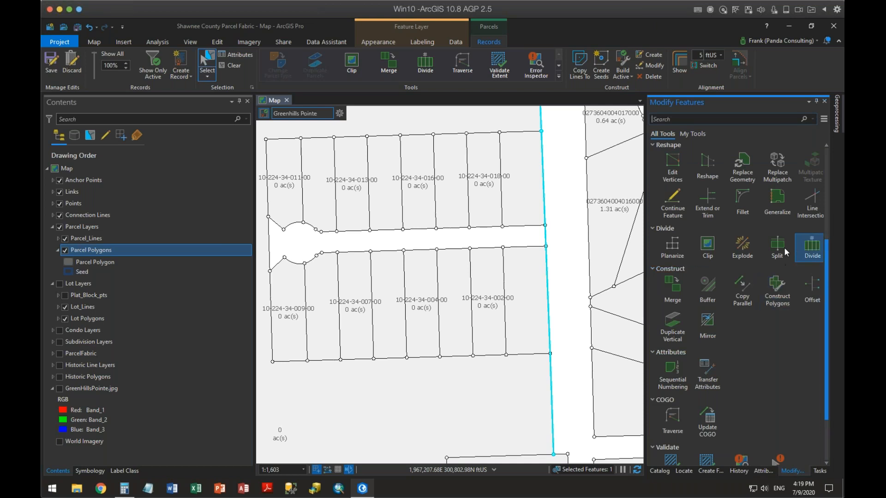
left_click(772, 248)
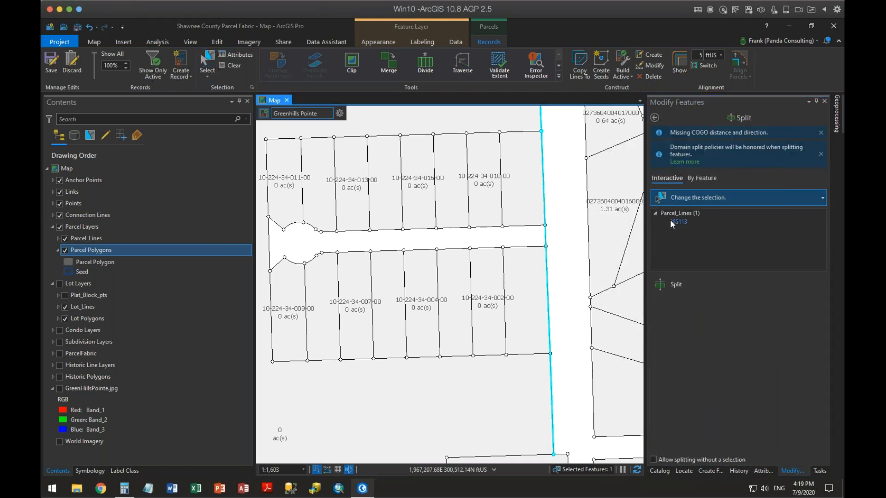
left_click(675, 283)
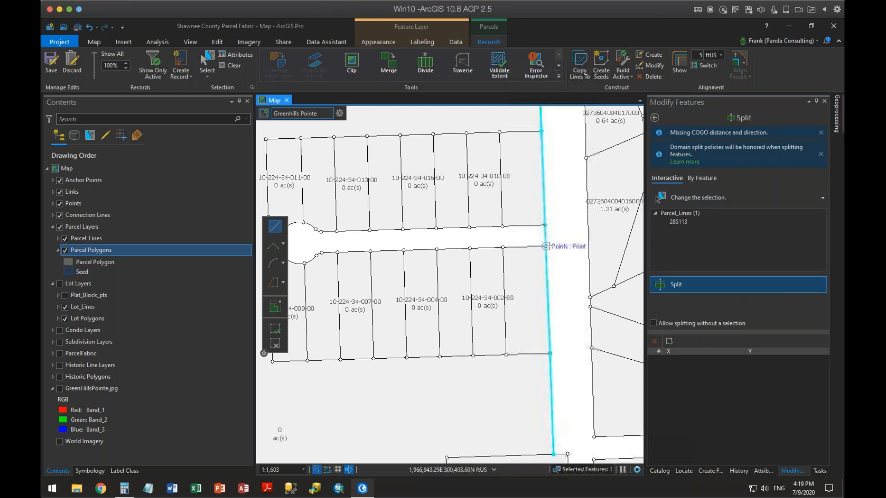
left_click(546, 246)
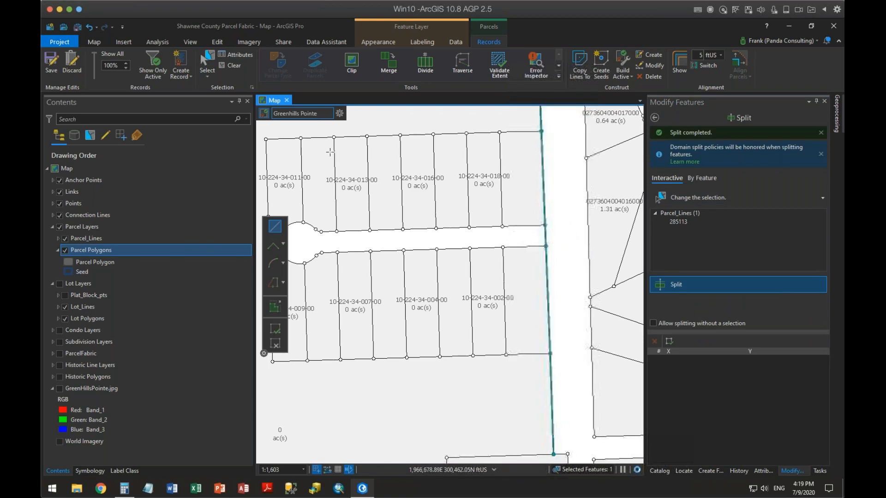
left_click(207, 60)
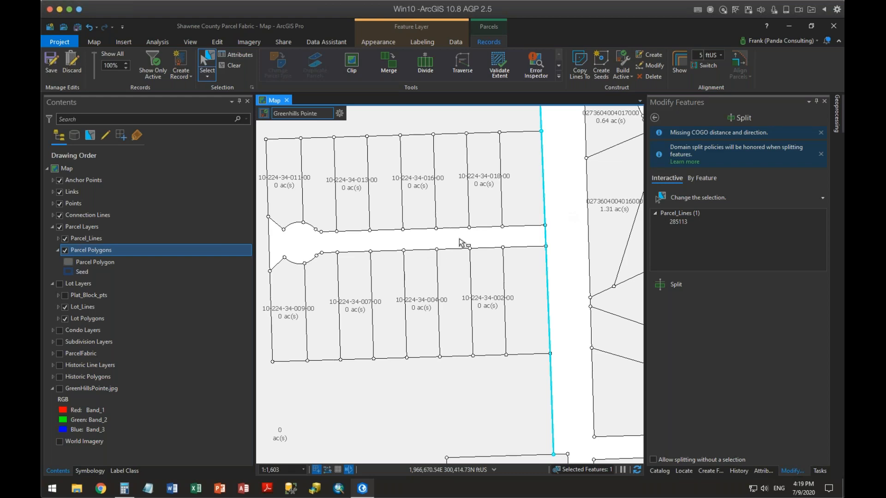
- Delete the long parcel line running along the east side of the lots
key("Left")
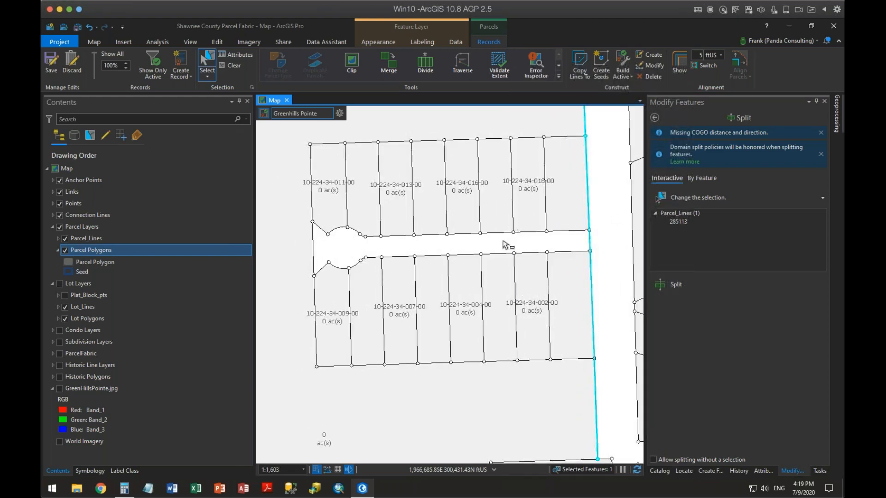
scroll(507, 245, "down", 3)
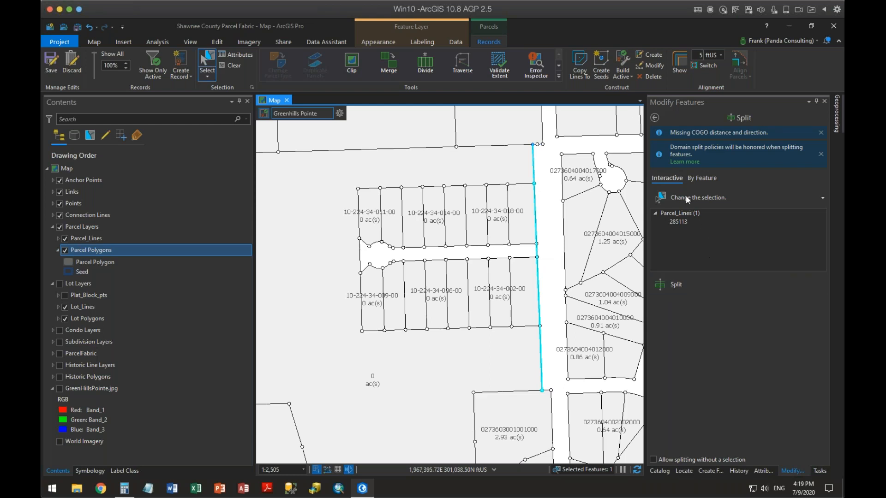
left_click(675, 220)
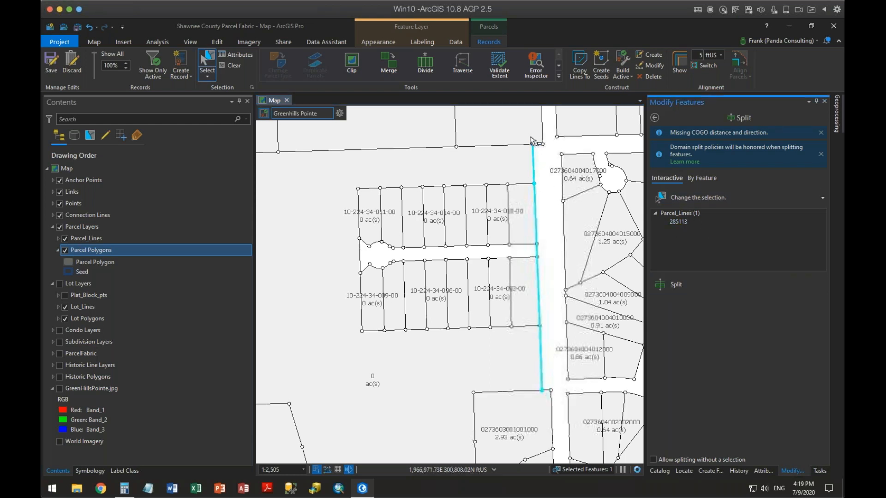
left_click(533, 323)
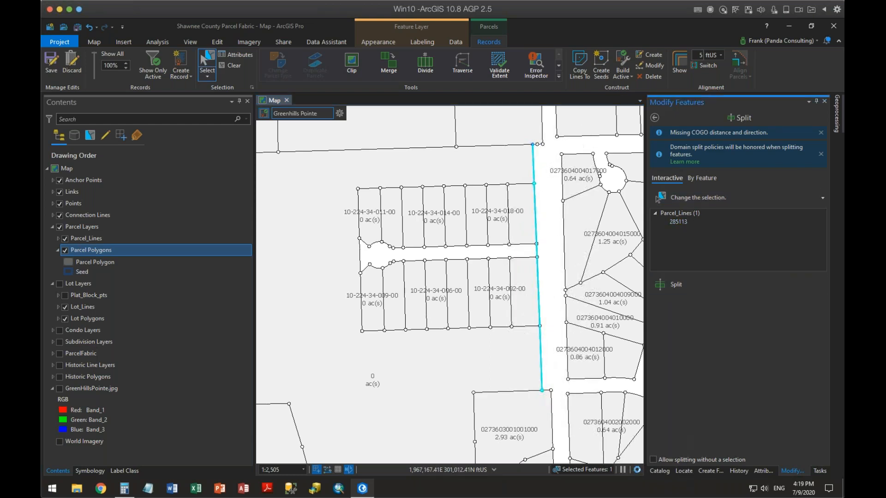
left_click(648, 77)
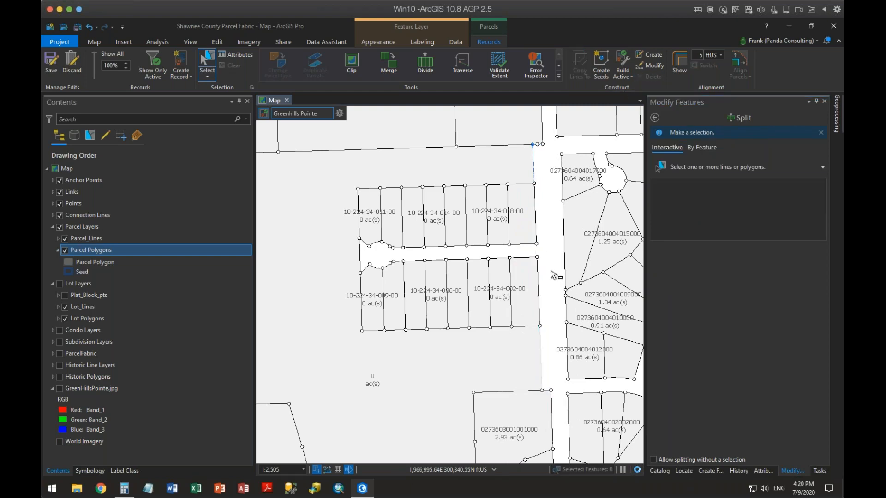
- Delete the 175.00 and 45.00 connection lines at the surrounding parcel's northeast corner and clear the selection
scroll(543, 181, "up", 2)
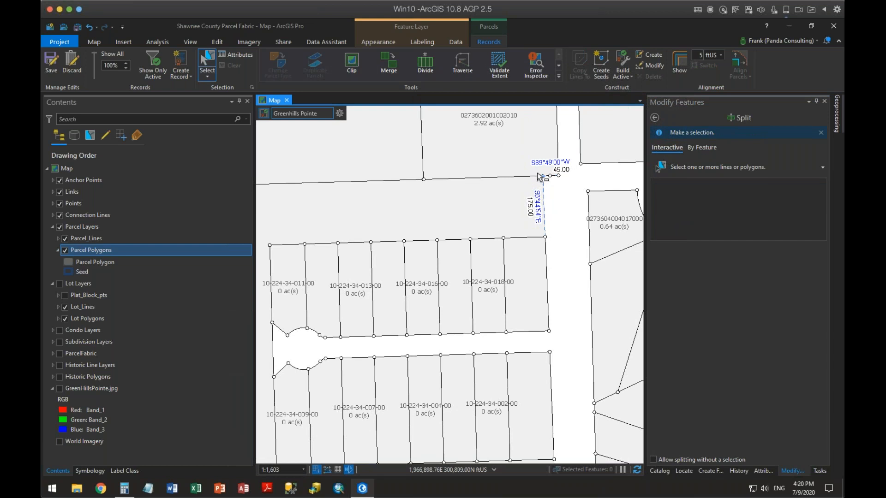
left_click_drag(539, 174, 565, 202)
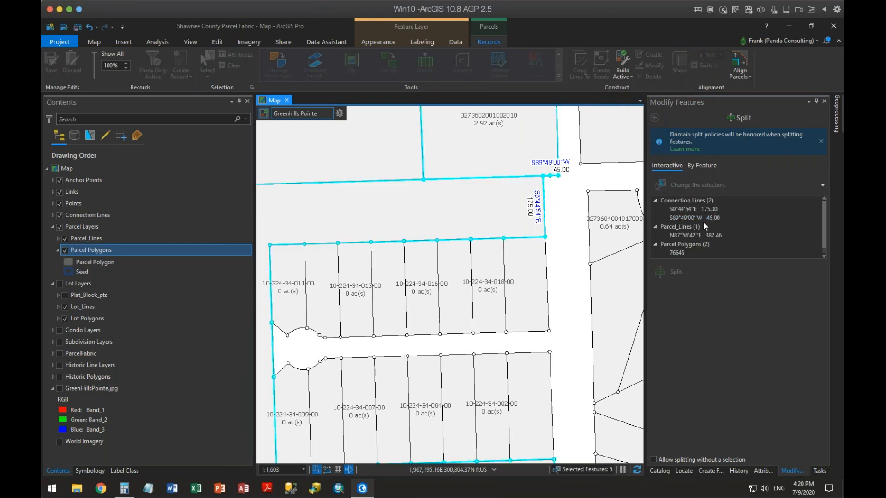
right_click(680, 201)
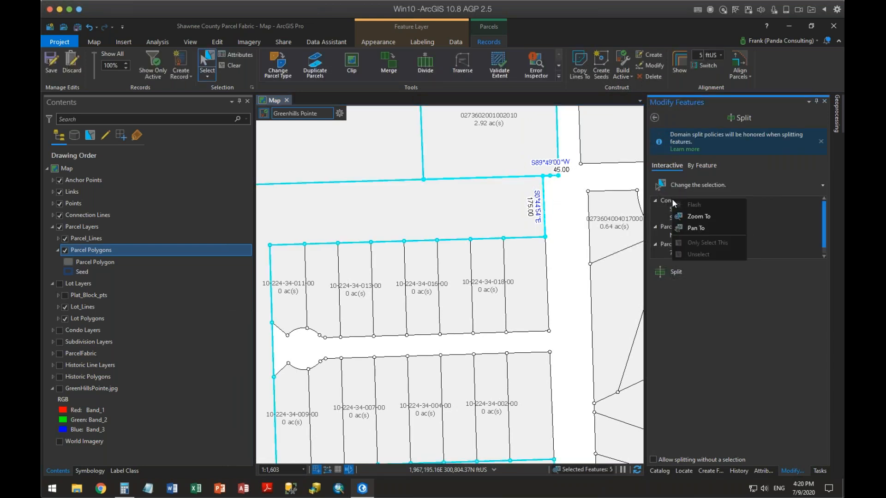
left_click(654, 118)
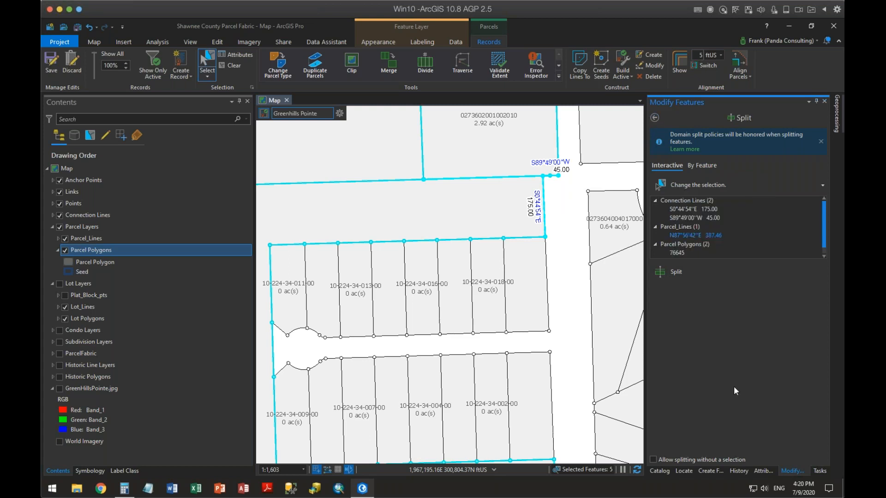
left_click(762, 471)
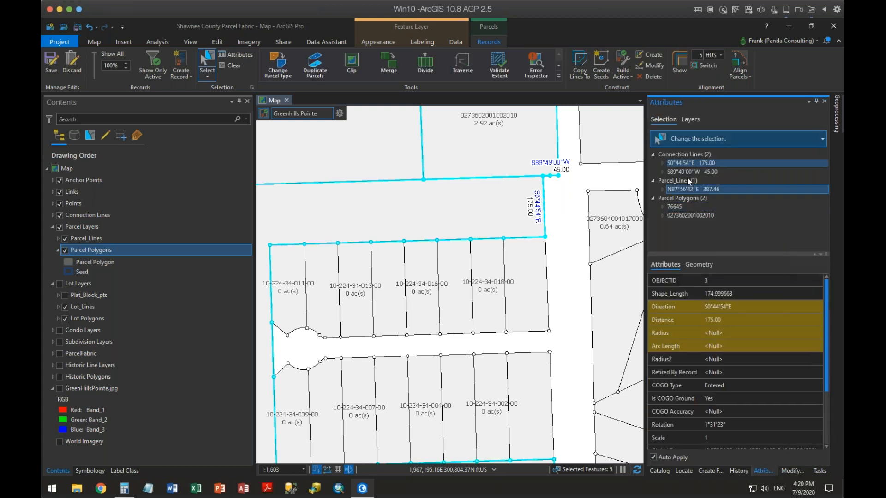
right_click(678, 154)
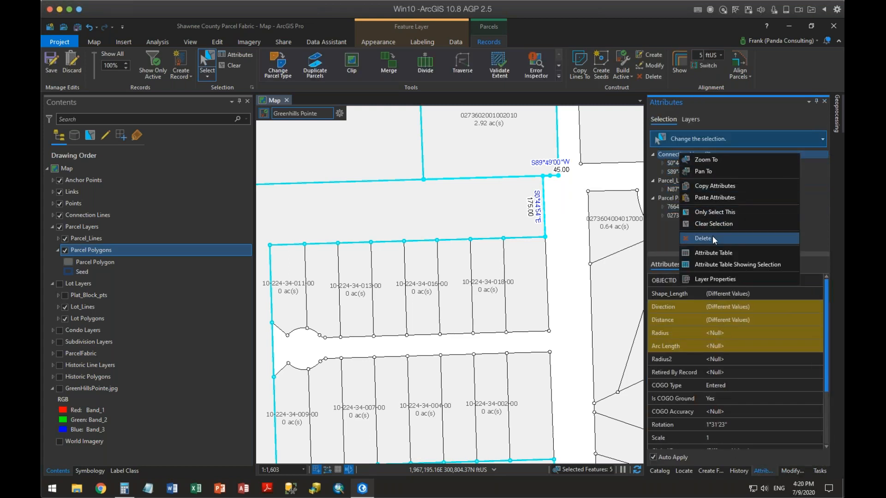
left_click(713, 238)
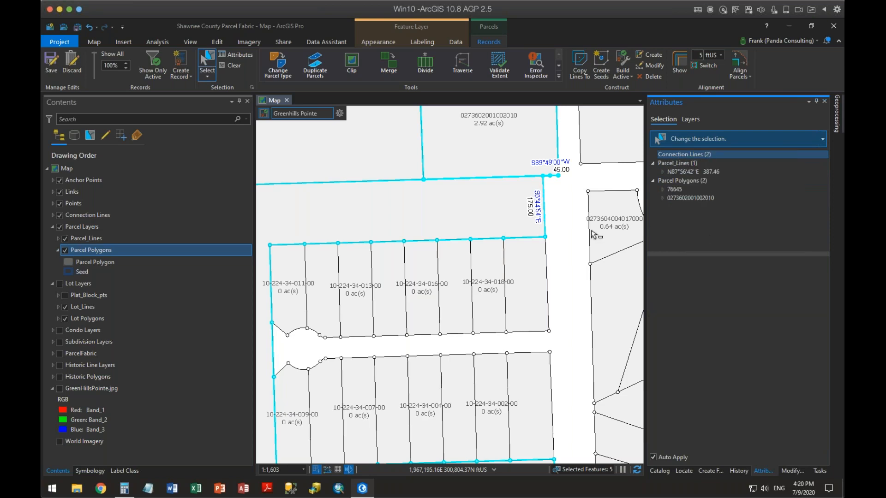
left_click(583, 260)
left_click_drag(554, 357, 555, 345)
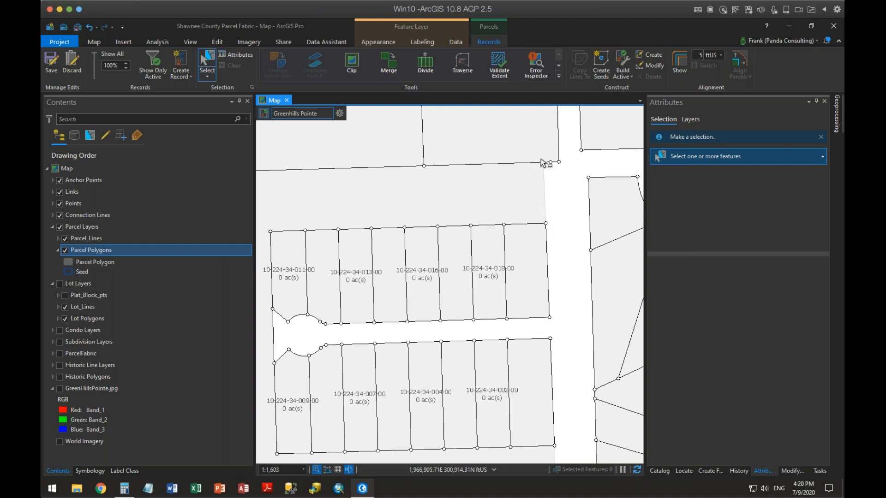
- Build the parcels within a map extent covering the lots and the surrounding parcel
scroll(551, 284, "down", 3)
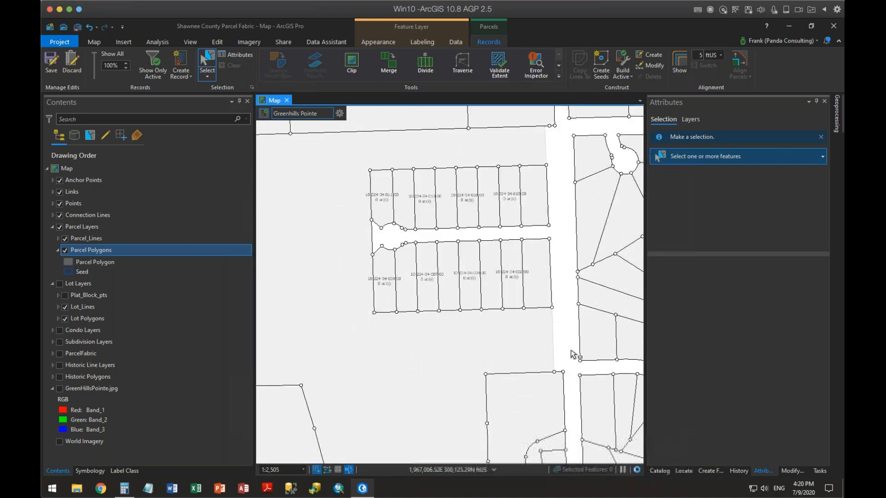
scroll(565, 313, "down", 5)
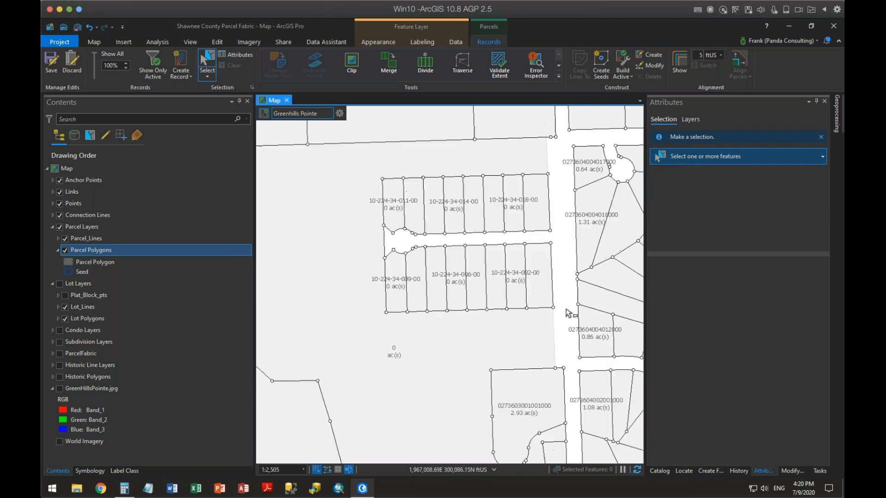
scroll(564, 314, "up", 2)
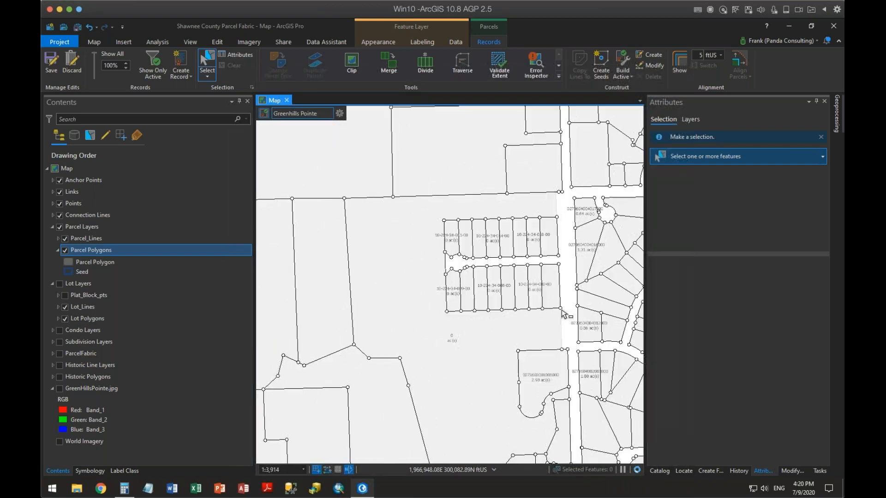
left_click(630, 76)
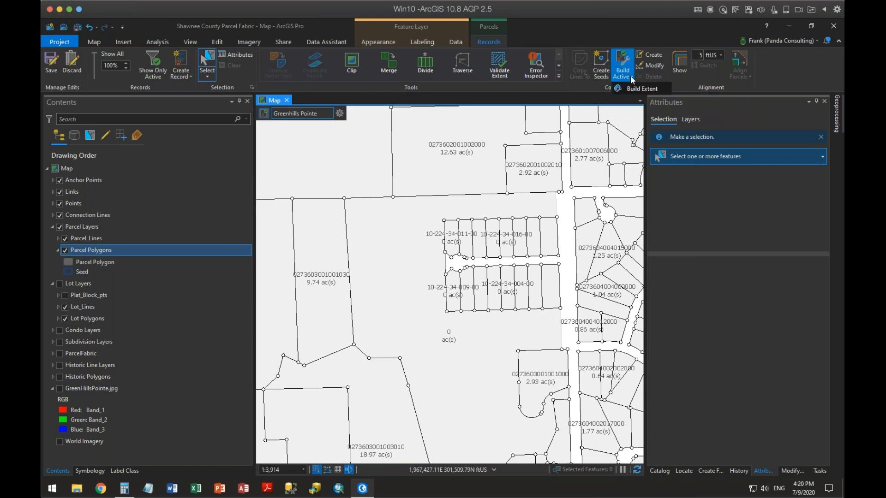
left_click(631, 74)
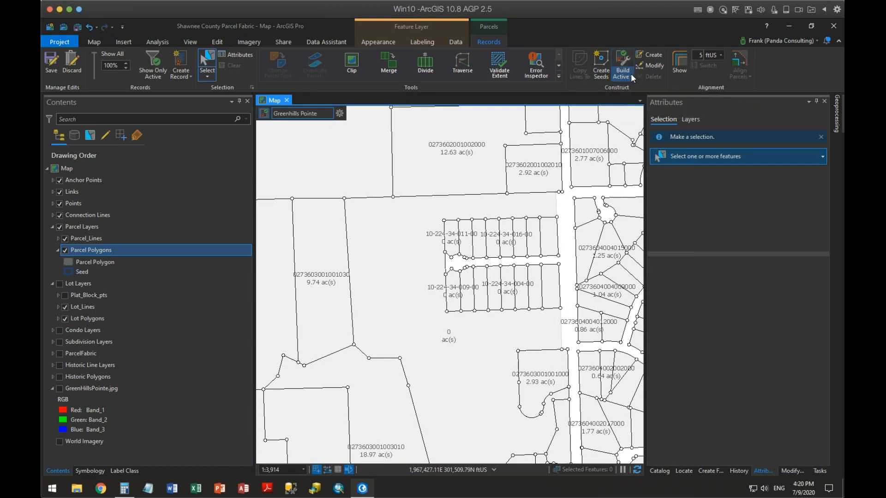
left_click(631, 75)
left_click(631, 88)
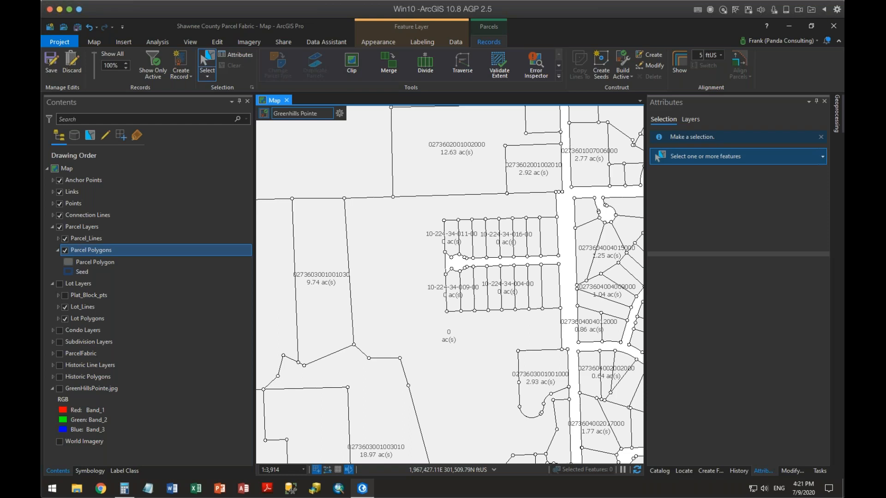
- Select only the two rebuilt parcel lines on the surrounding parcel's east side, north and south of the lots
scroll(572, 207, "up", 6)
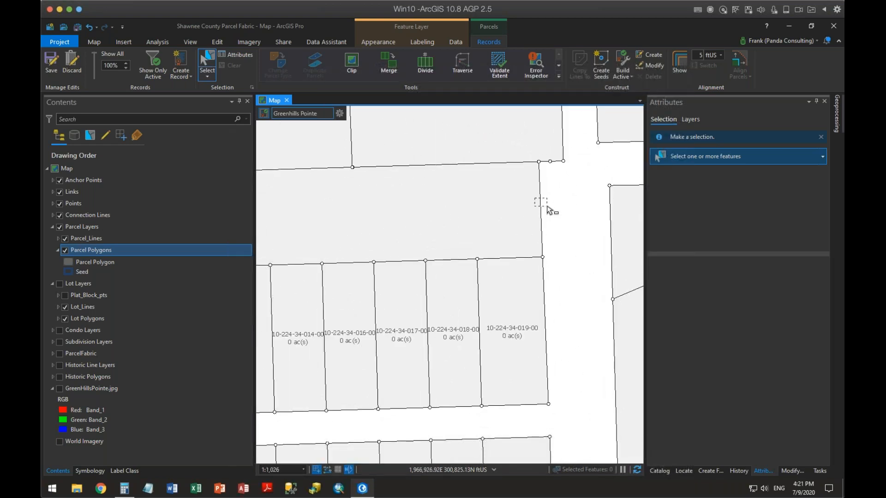
left_click(551, 210)
left_click(542, 210)
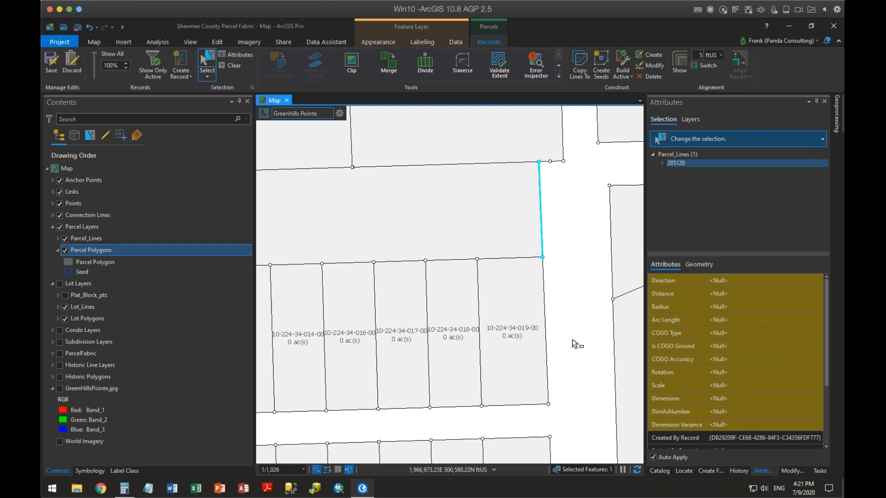
scroll(572, 344, "down", 1)
left_click_drag(570, 406, 559, 276)
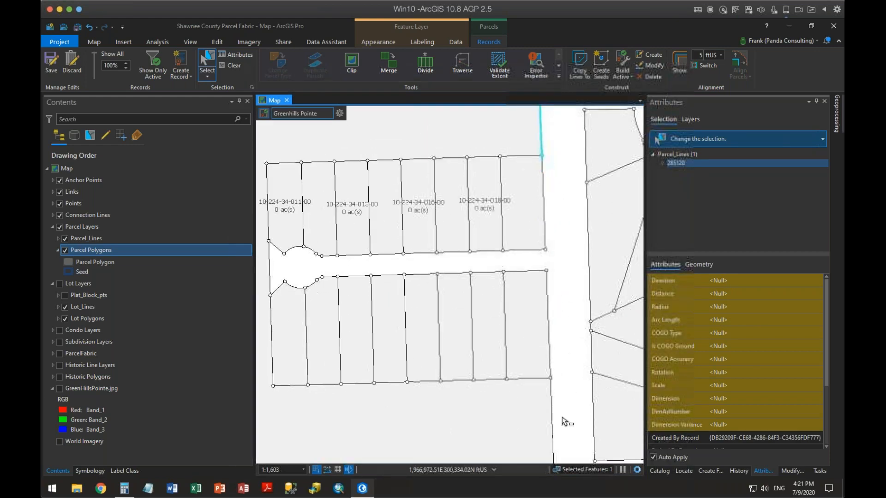
left_click_drag(546, 410, 563, 414)
scroll(559, 331, "down", 2)
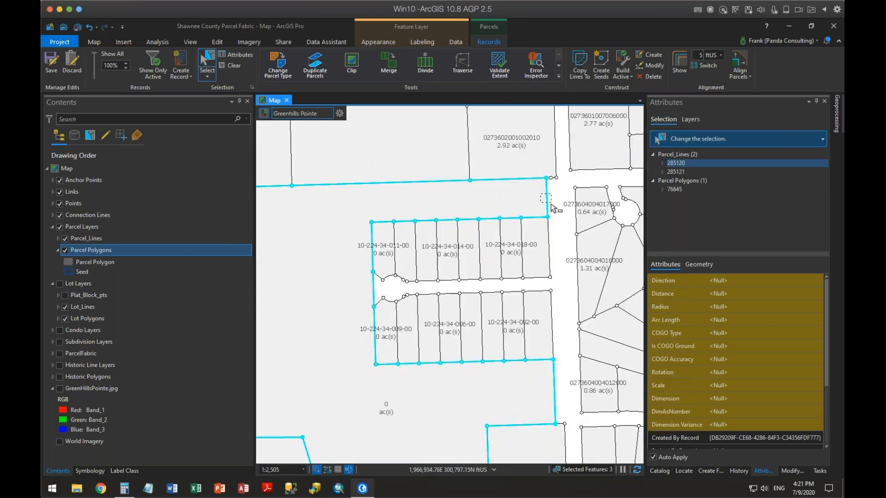
left_click(504, 204, "ctrl")
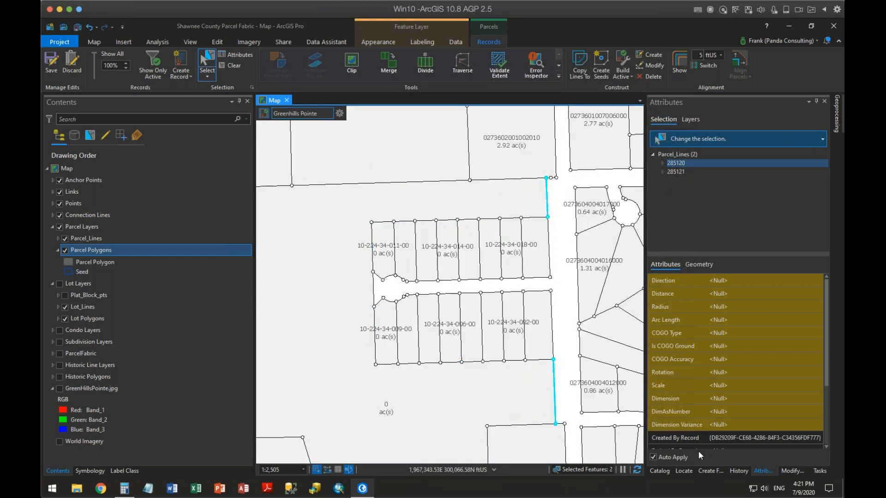
- Update all COGO distances and directions of the two selected east-side parcel lines and clear the selection
left_click(792, 471)
left_click(656, 118)
scroll(713, 302, "down", 10)
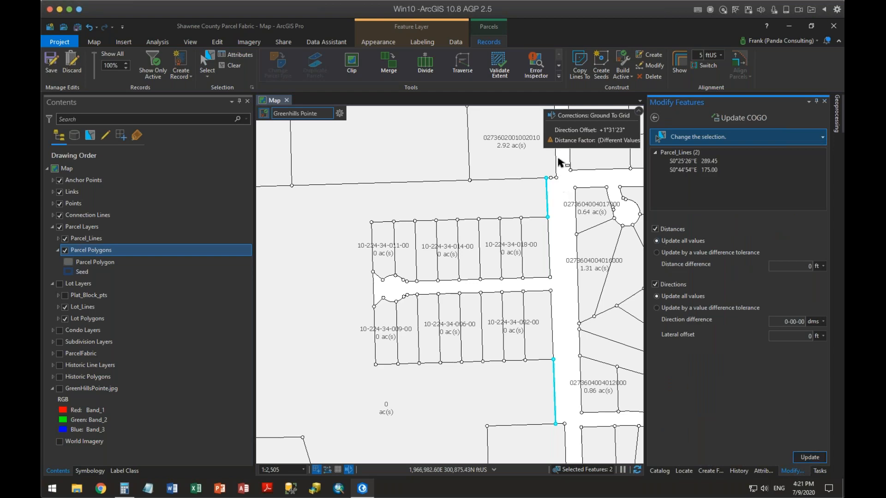
left_click(571, 249)
- Hide the parcel layers and show the subdivision layers around the cul-de-sac's west end
scroll(569, 250, "down", 4)
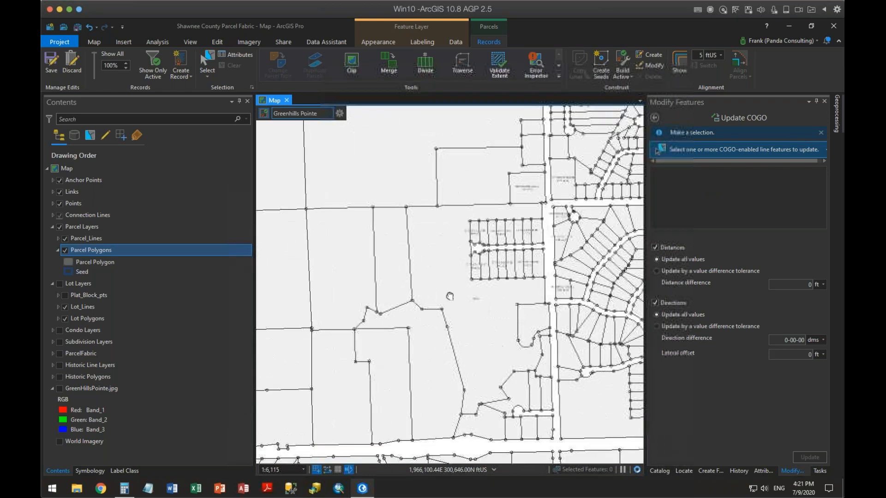
left_click(60, 226)
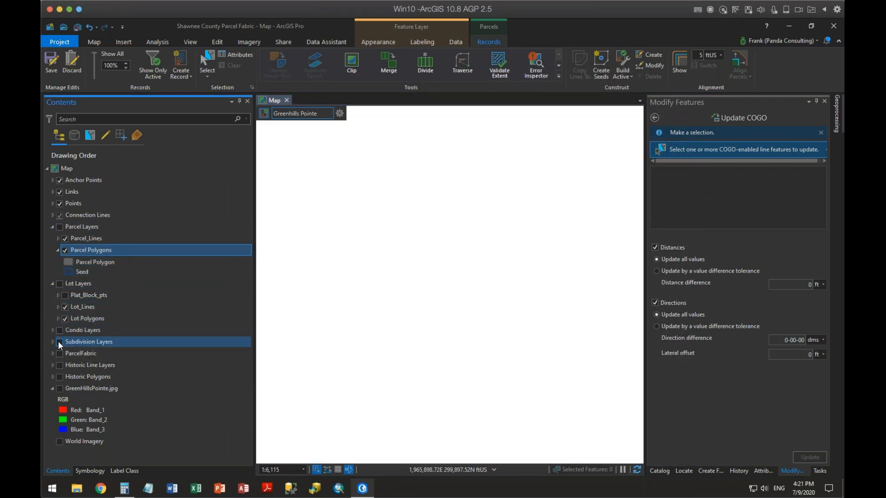
left_click(59, 342)
scroll(480, 251, "up", 5)
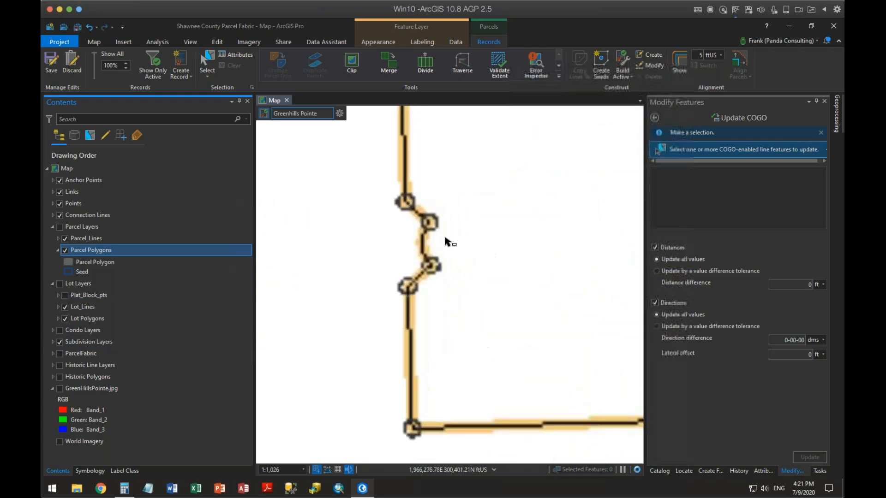
scroll(421, 194, "down", 3)
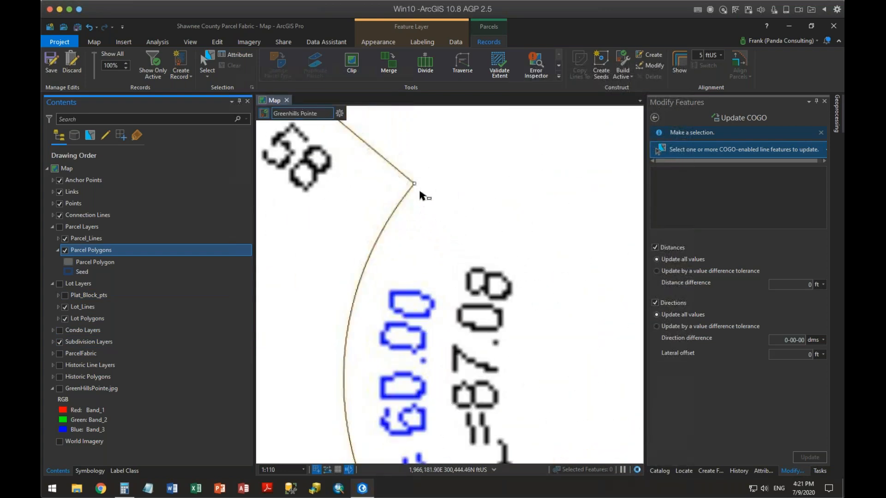
- Examine closely how the line endpoints and points meet at the corner of the 57.58 line and the R=60.00 curve
scroll(421, 188, "up", 3)
scroll(395, 206, "up", 5)
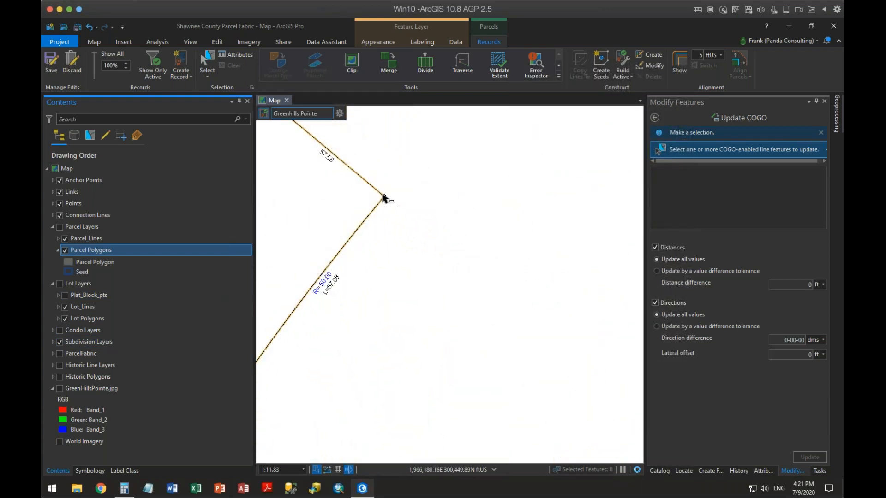
scroll(395, 205, "up", 5)
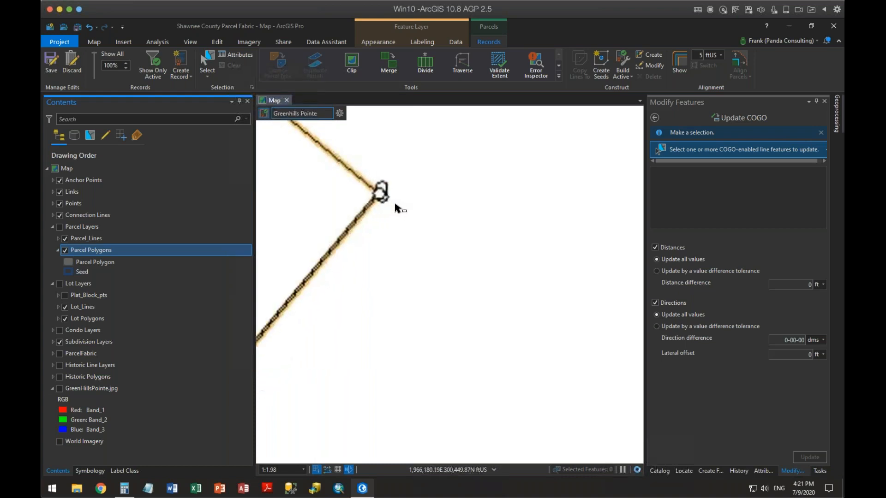
left_click_drag(390, 200, 507, 254)
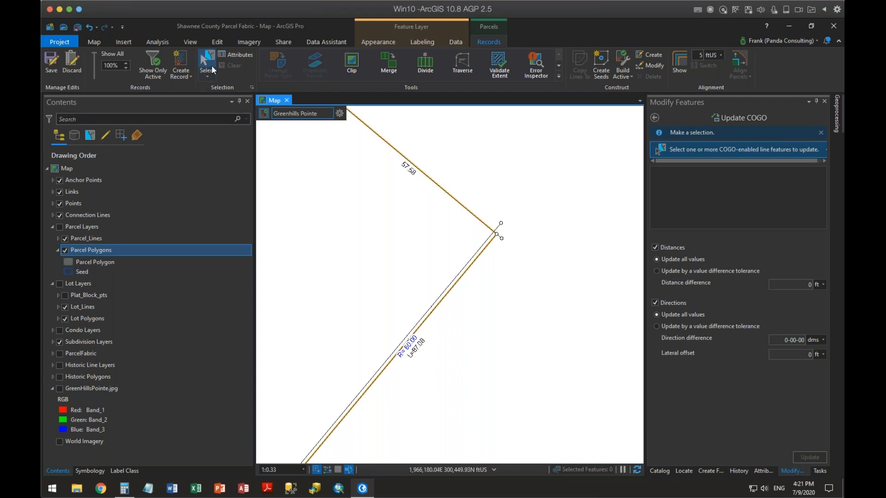
left_click(654, 117)
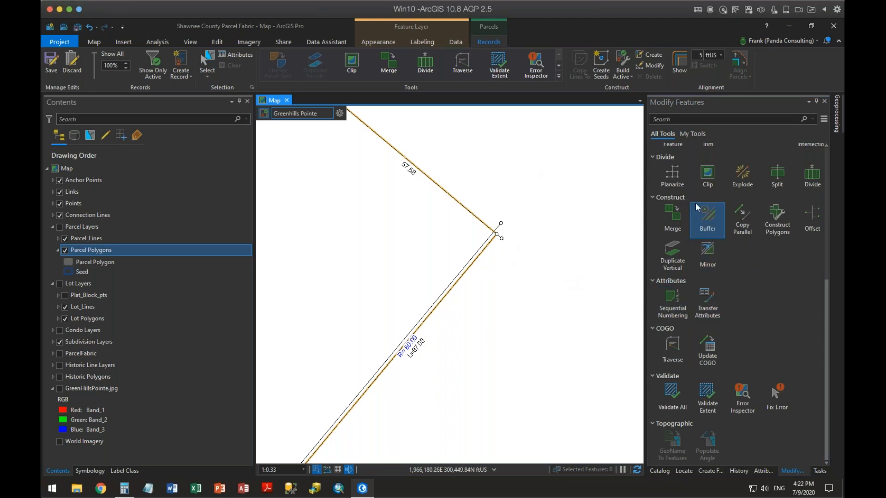
scroll(700, 213, "up", 4)
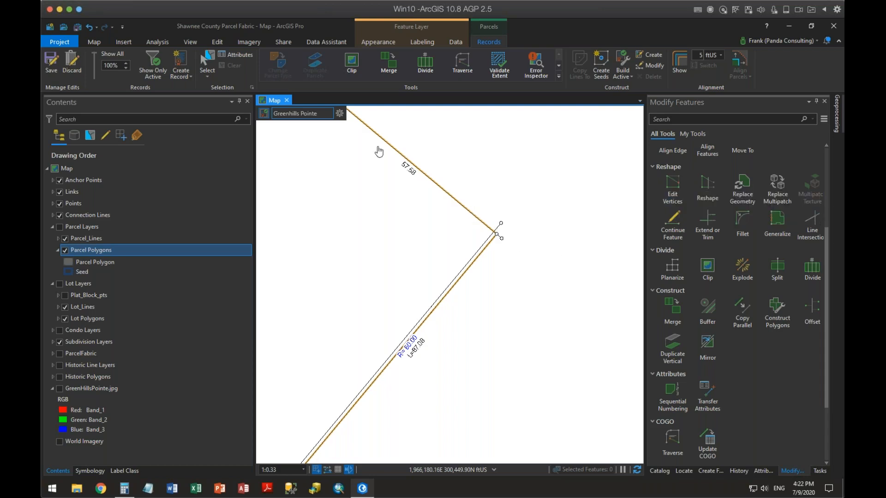
- Select all features meeting at the cul-de-sac corner and open the Snap geoprocessing tool
left_click(207, 65)
left_click_drag(513, 263, 490, 227)
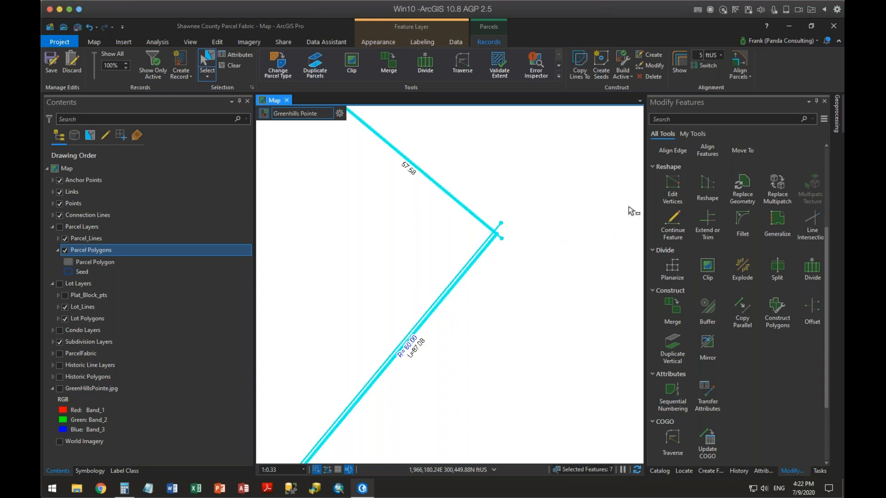
left_click(840, 119)
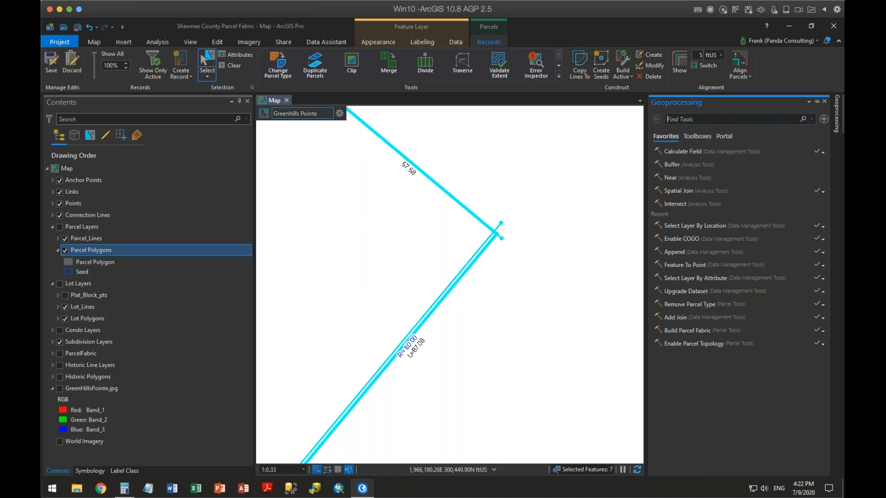
left_click(704, 118)
type("snap")
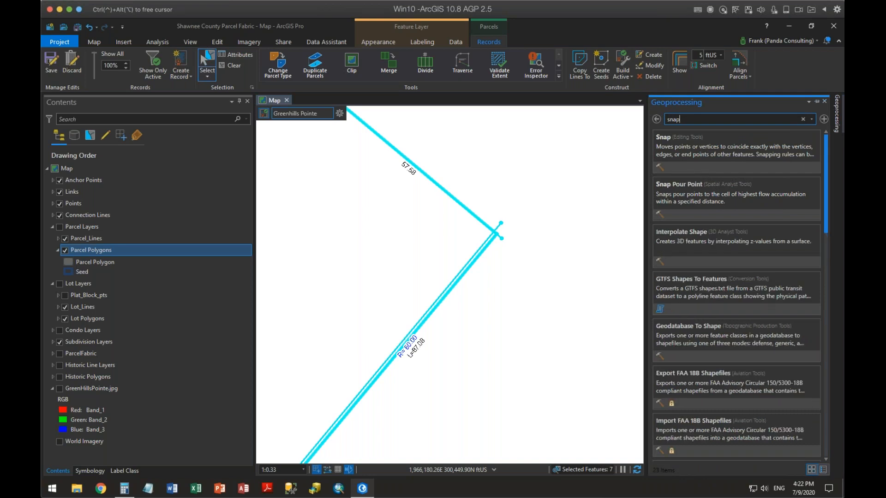
left_click(674, 138)
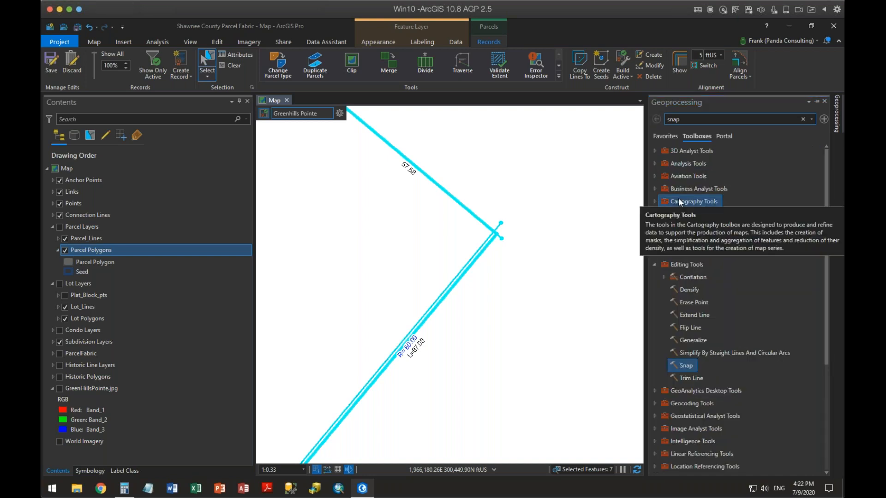
left_click(686, 366)
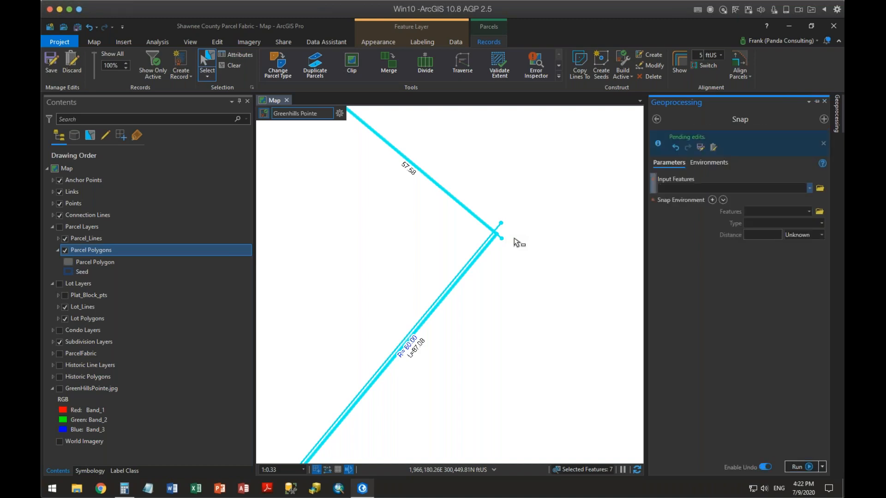
- Configure Snap to move Subdivision_Lines to Subdivision Polygons with type End and a distance of 1 foot
left_click(810, 187)
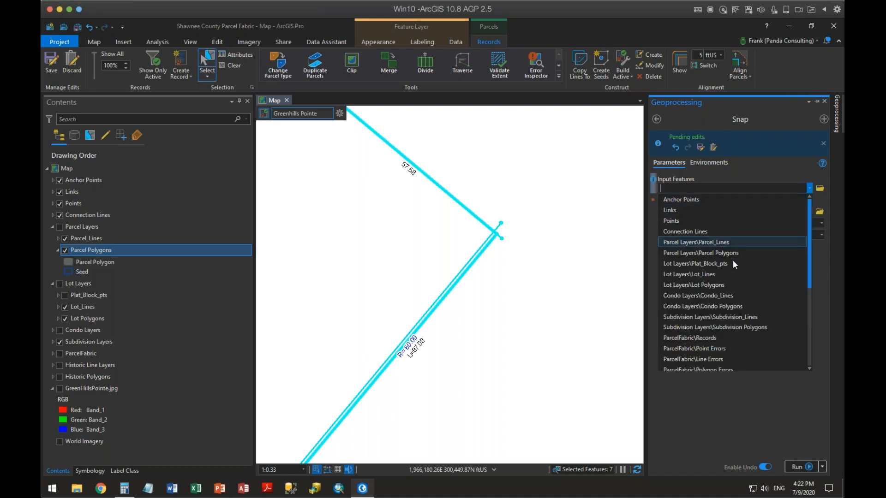
left_click(728, 317)
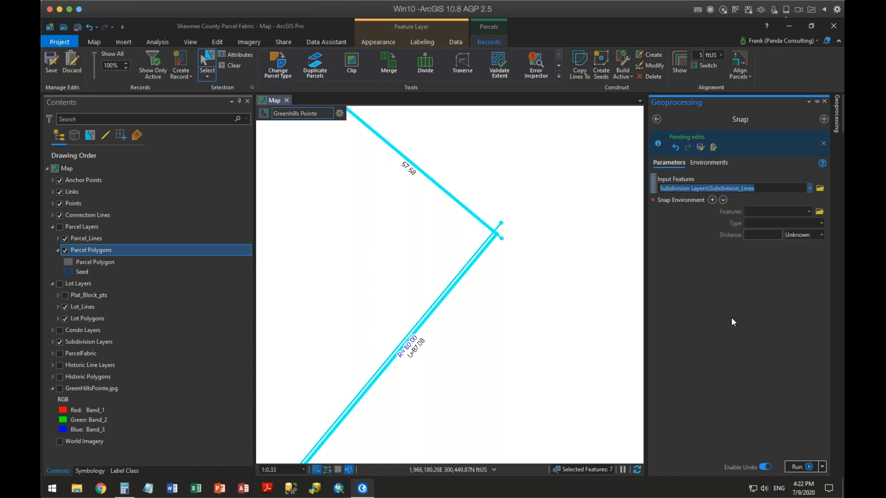
left_click(808, 211)
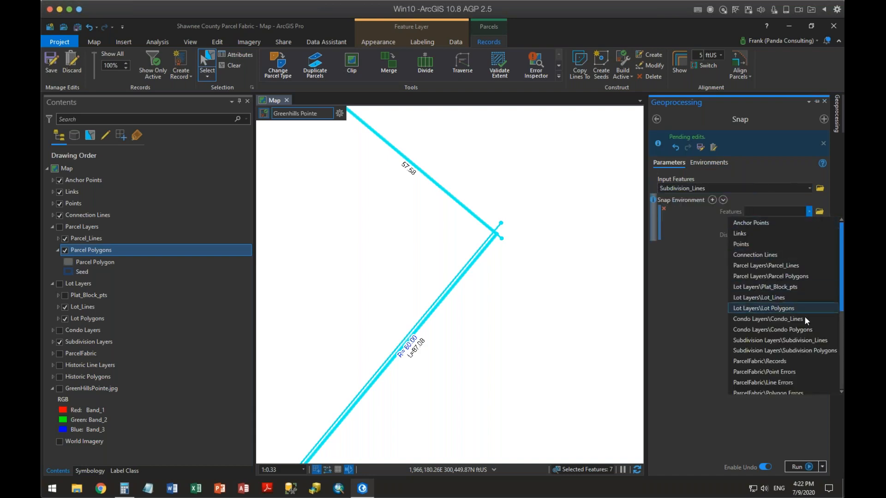
left_click(798, 350)
left_click(820, 223)
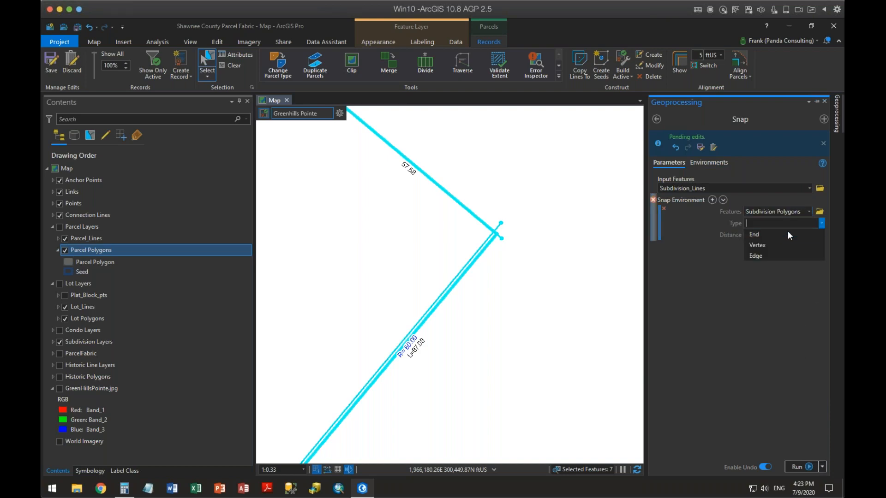
left_click(770, 232)
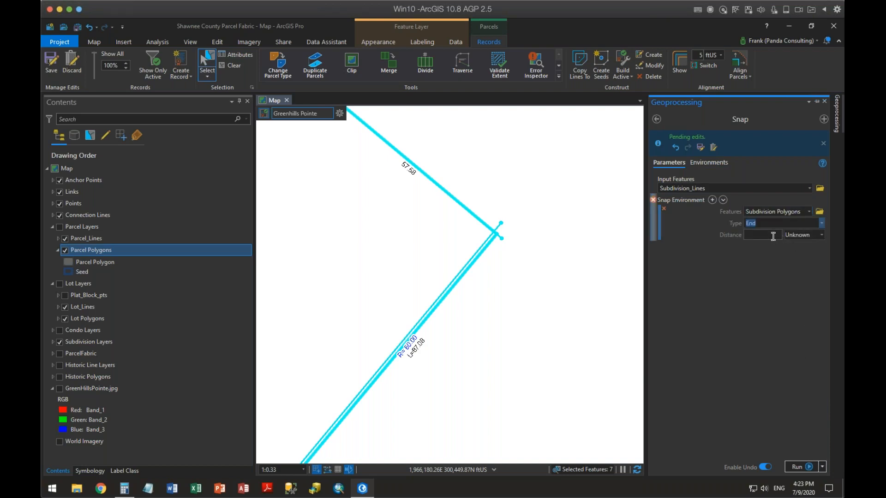
left_click(781, 235)
type("1")
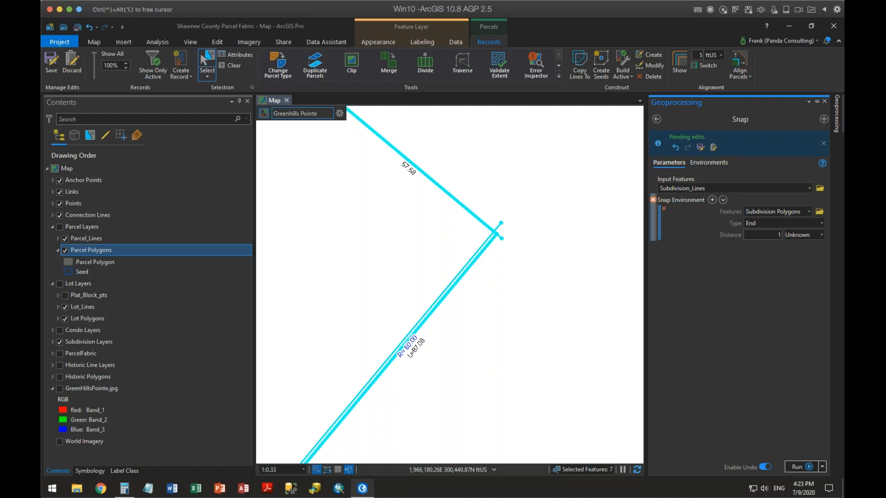
left_click(821, 233)
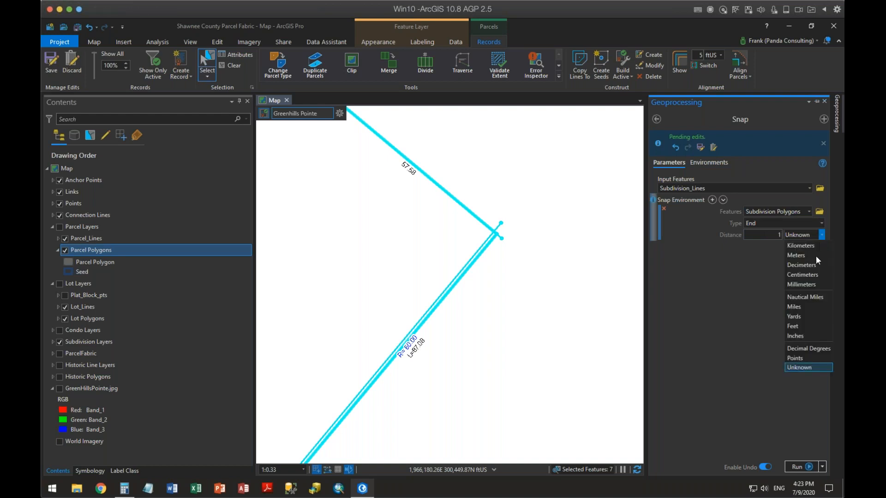
left_click(806, 326)
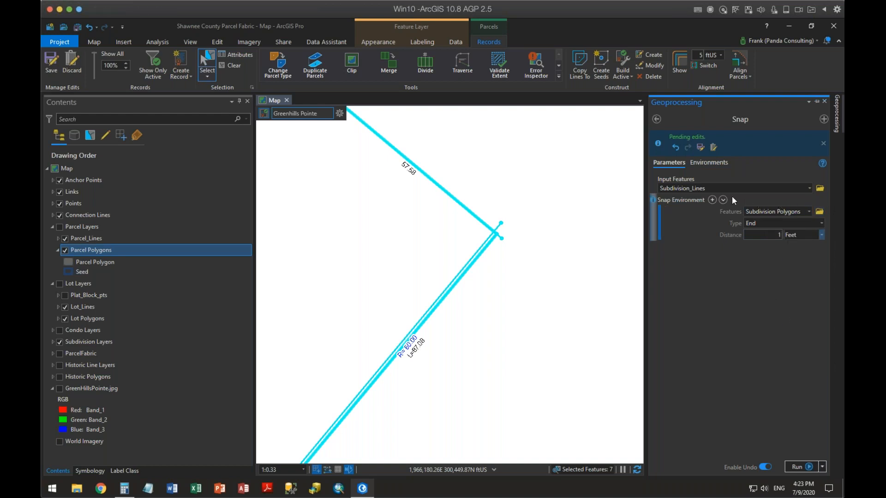
left_click(712, 200)
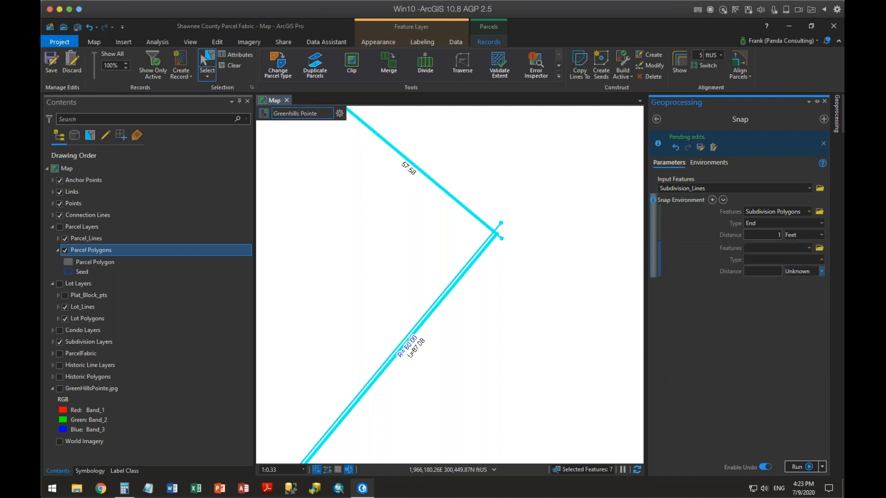
left_click(809, 248)
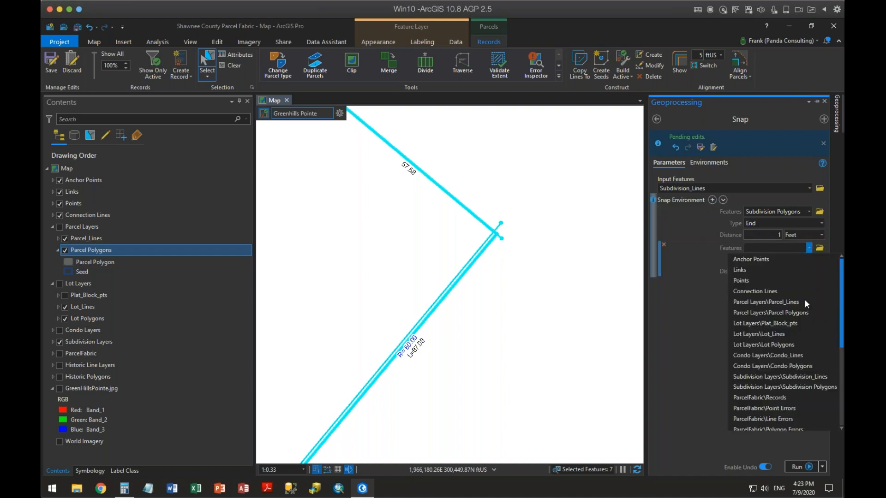
left_click(798, 384)
left_click(821, 260)
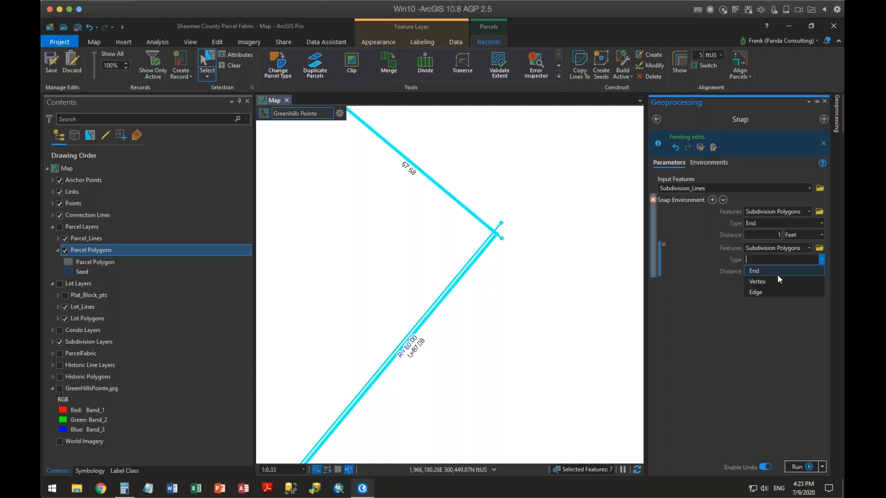
left_click(766, 281)
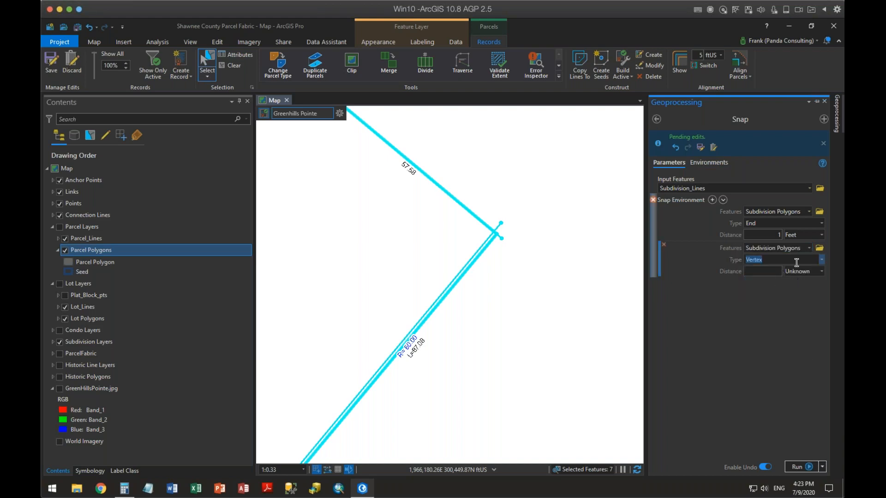
left_click(664, 244)
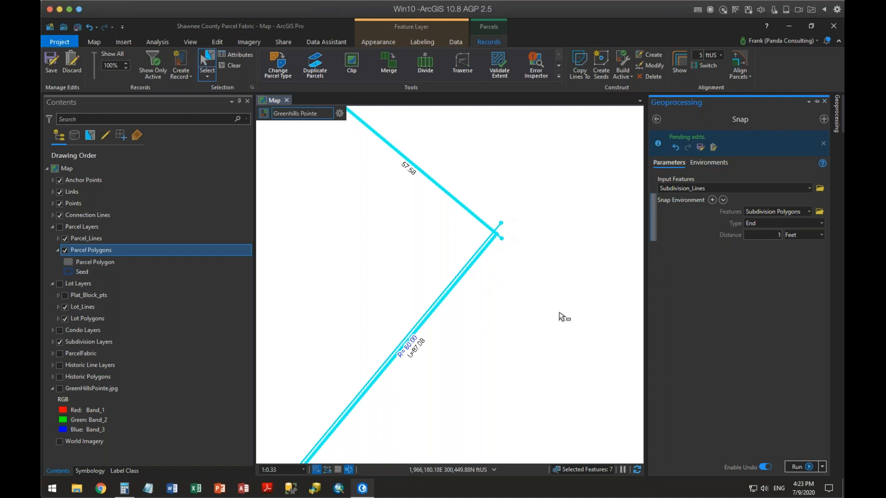
- Try running Snap on the selected subdivision lines, and undo the Snap operation
left_click(797, 467)
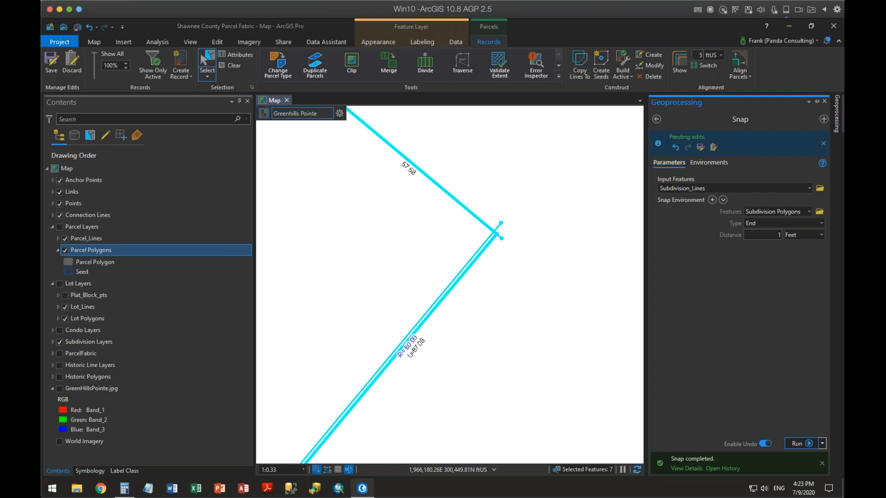
left_click(96, 28)
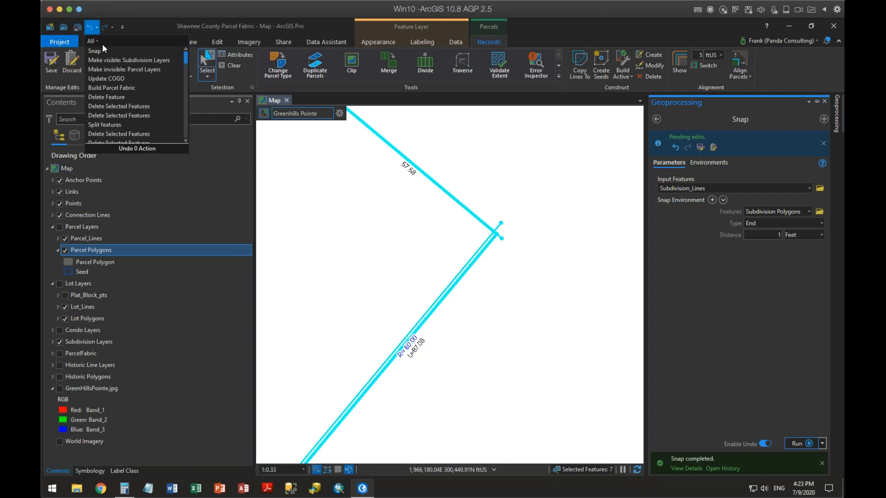
left_click(101, 49)
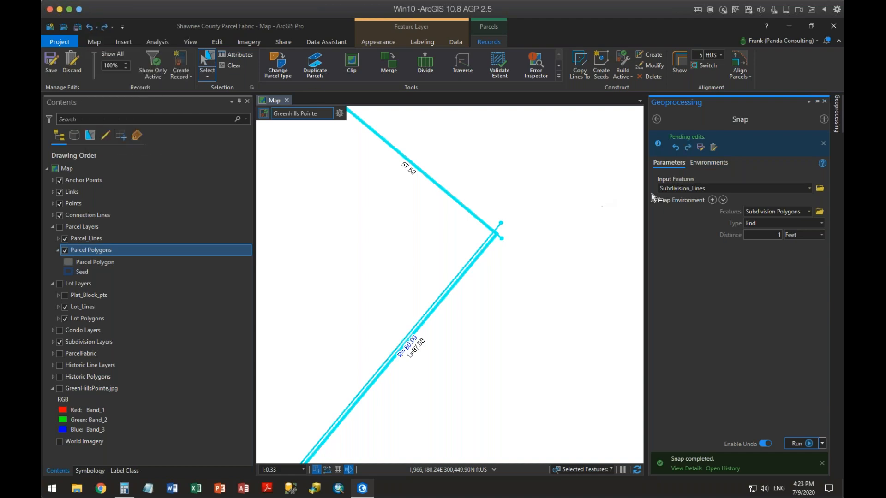
- Select only the Green Hills Pointe subdivision polygon and open it for vertex editing
left_click(658, 118)
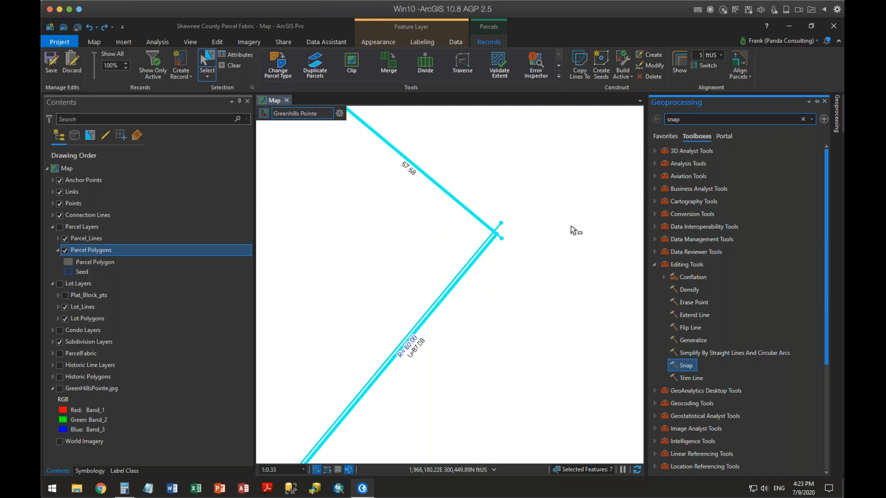
left_click(573, 232)
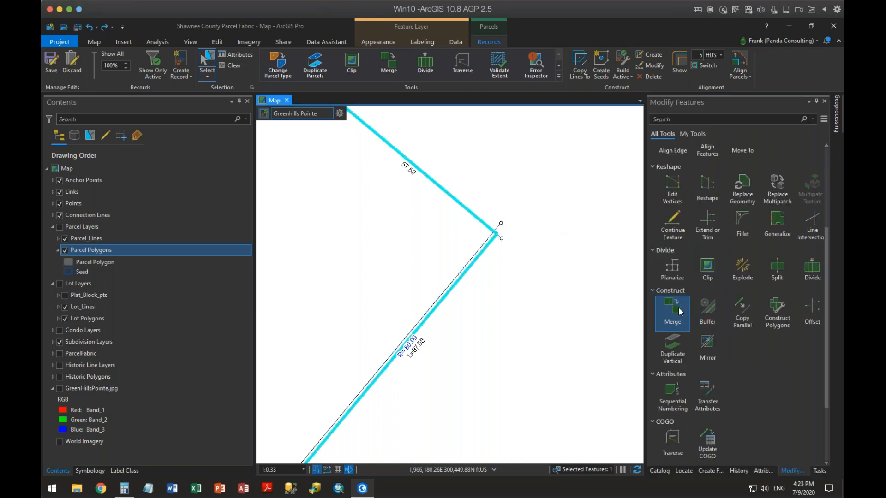
scroll(675, 229, "up", 1)
left_click(676, 215)
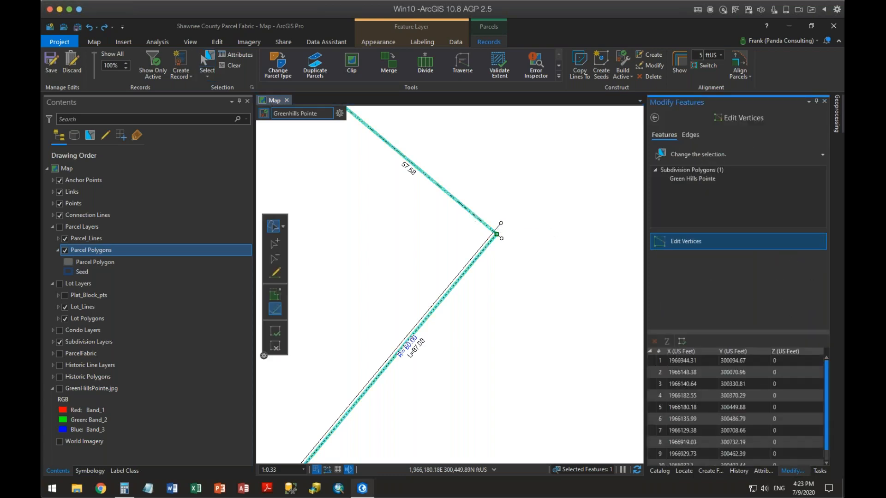
- Narrow the selection to only the subdivision line with R=60.00 and L=87.08, excluding the point and polygon
left_click(207, 63)
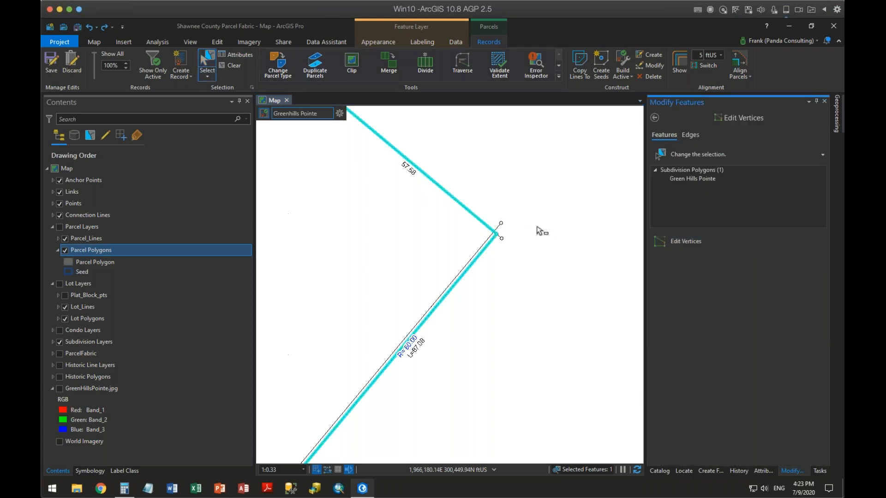
left_click(501, 224)
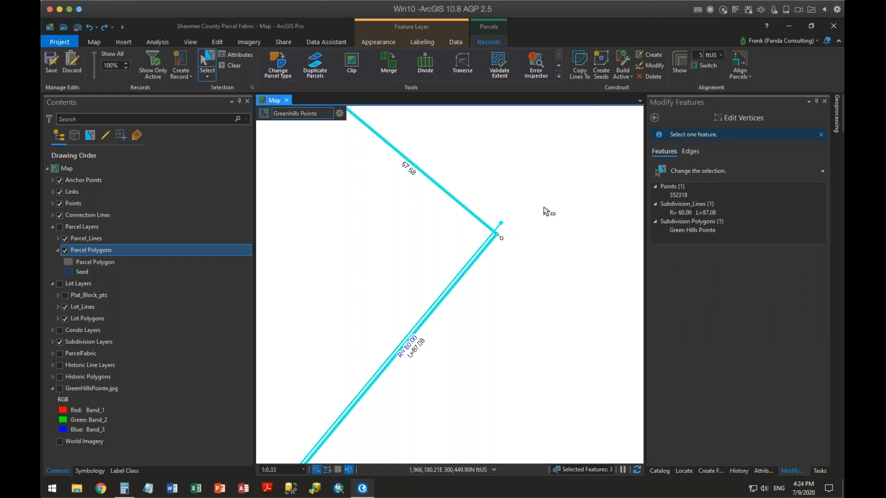
left_click(544, 208, "ctrl")
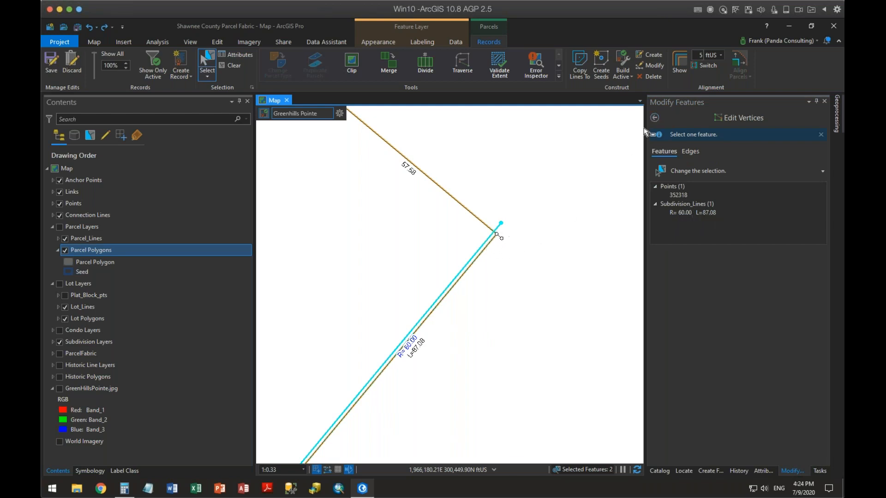
right_click(676, 185)
left_click(703, 239)
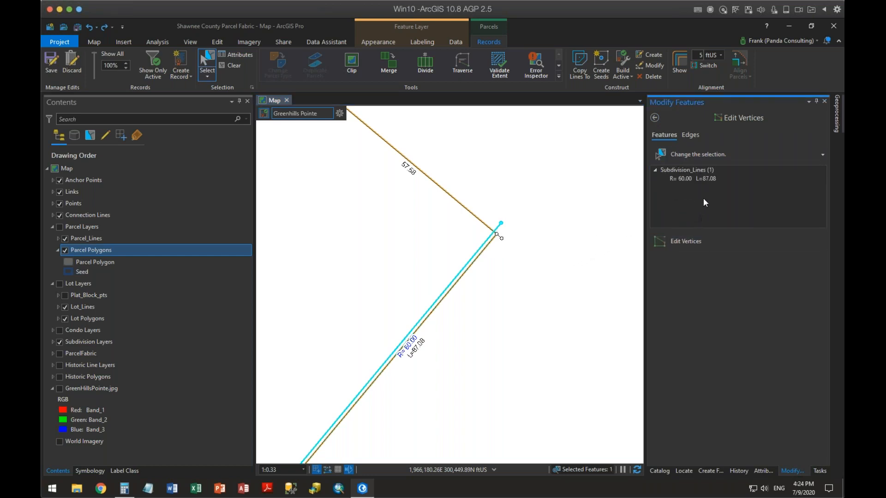
- Move the curve line's end vertex onto the subdivision polygon's corner at the 57.58 line and finish the edit
left_click(680, 241)
left_click_drag(502, 222, 497, 234)
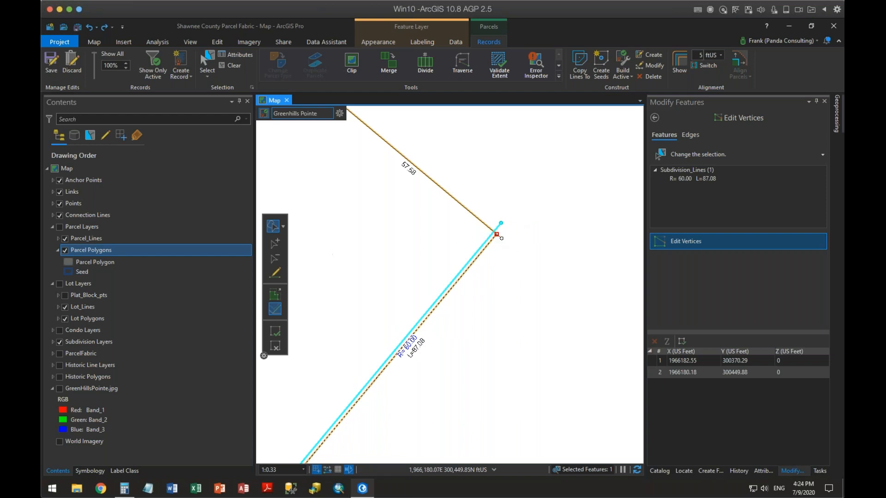
key("F2")
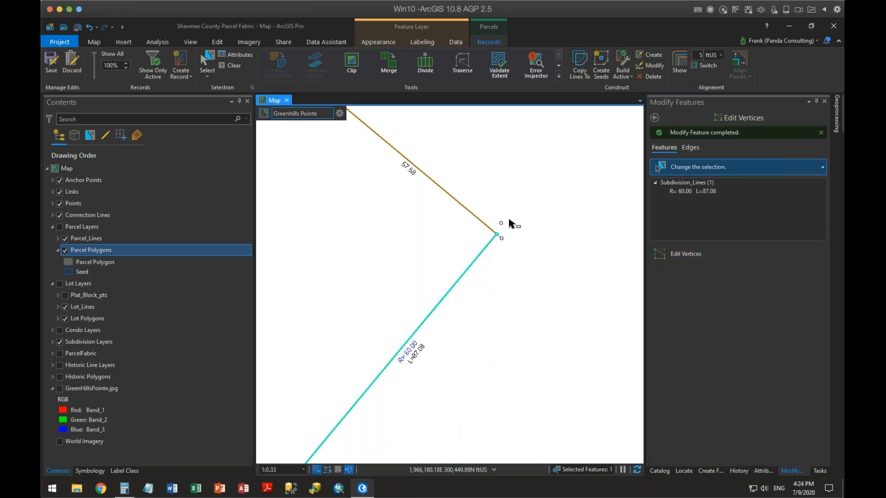
- Move the end vertex of the northern 57.58 subdivision line onto the corner point at the R=60.00 curve and finish the edit
left_click_drag(475, 213, 462, 231)
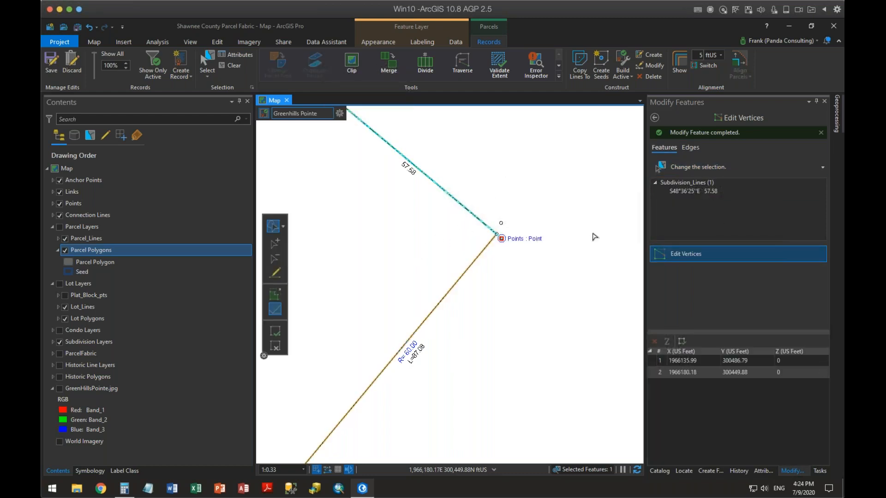
left_click(501, 237)
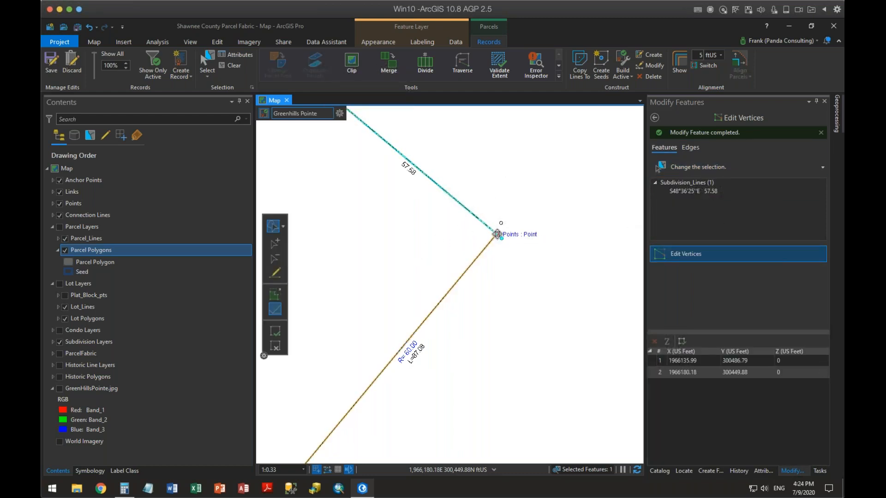
left_click(274, 332)
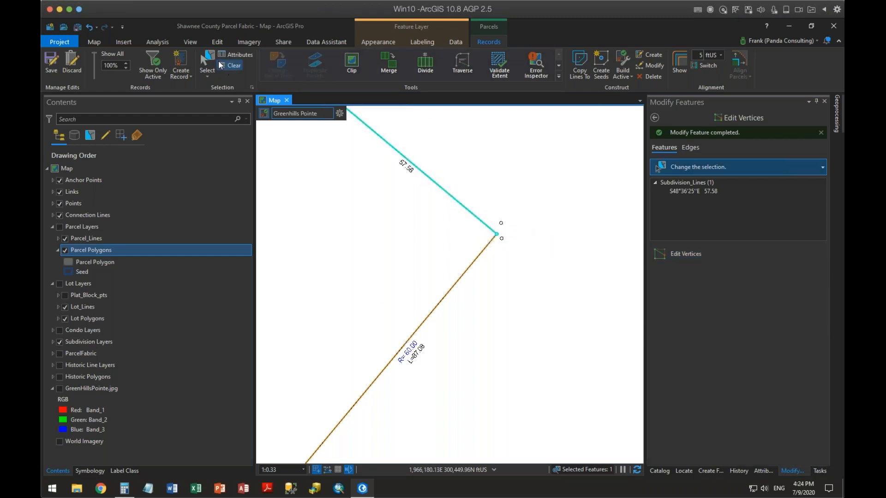
- Delete the two stray points beside the corner where the 57.58 line meets the R=60.00 curve
left_click(507, 227)
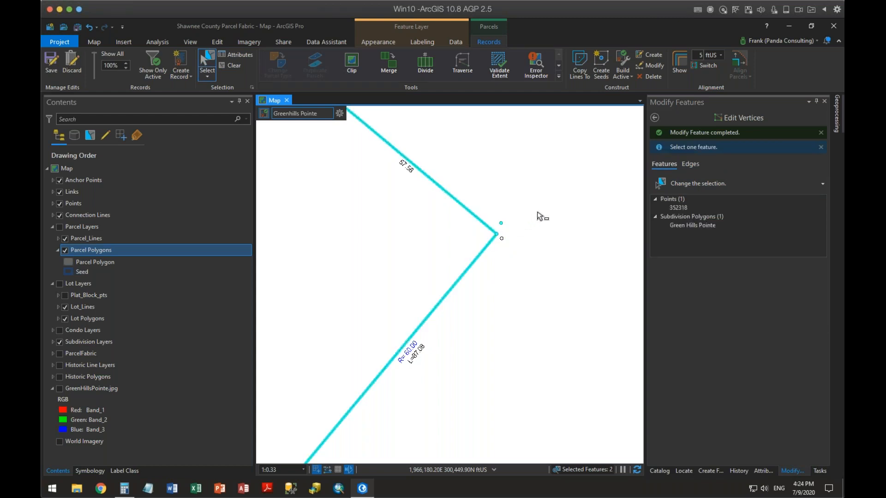
left_click(655, 117)
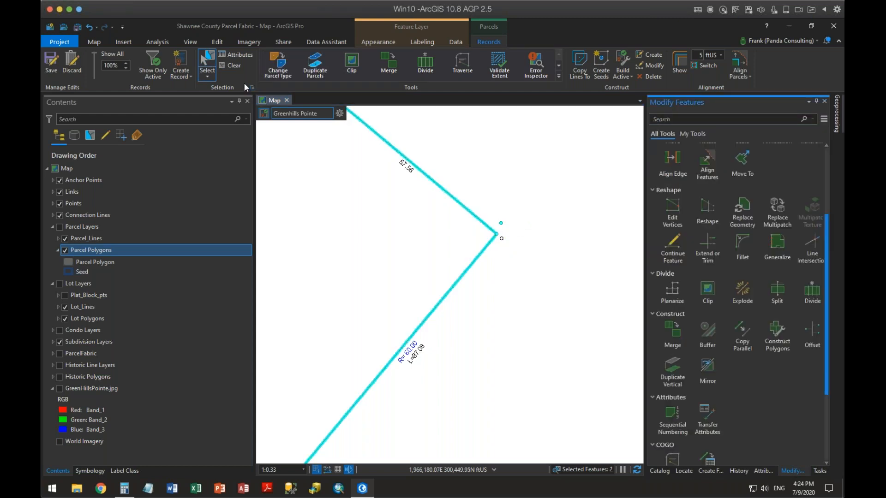
left_click(229, 65)
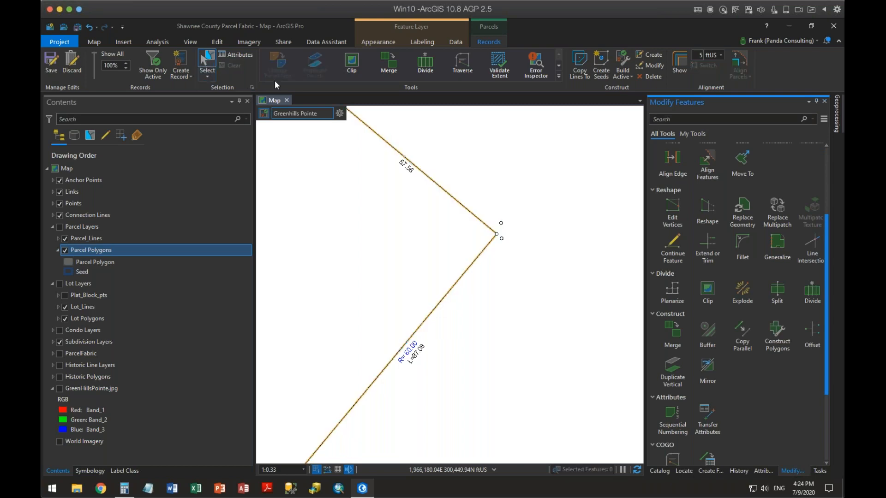
left_click(503, 226)
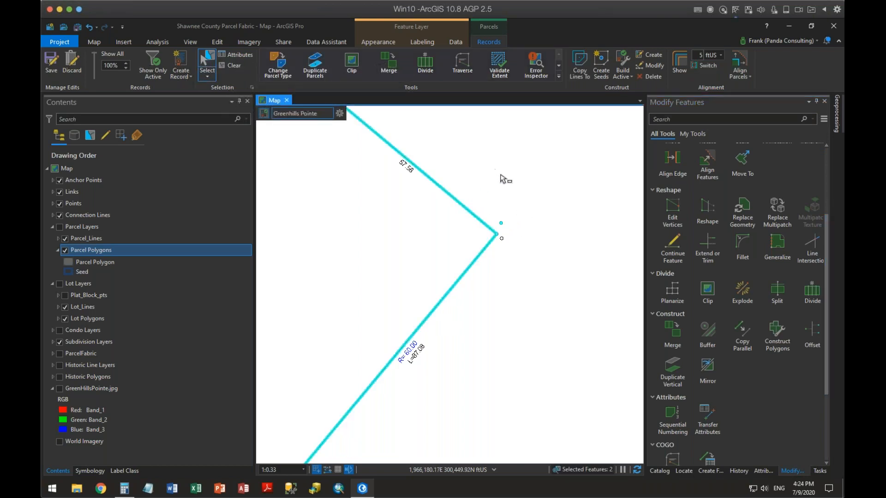
left_click(517, 184)
left_click(503, 236)
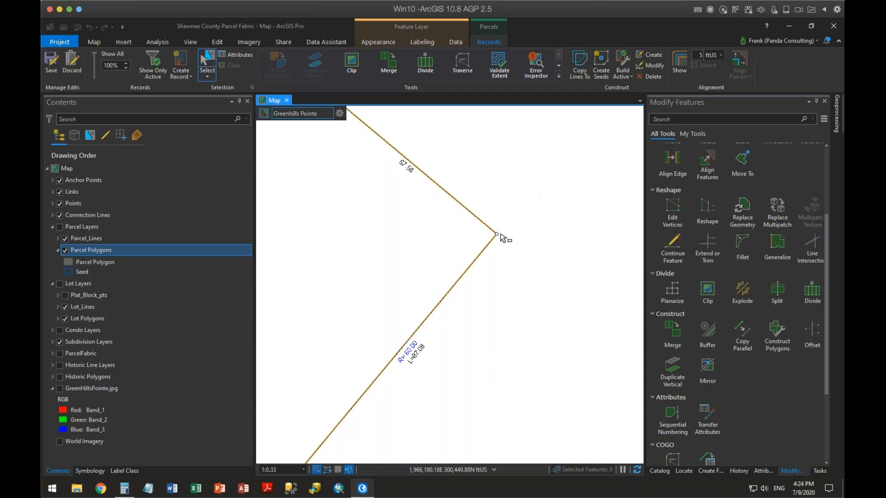
left_click(560, 251)
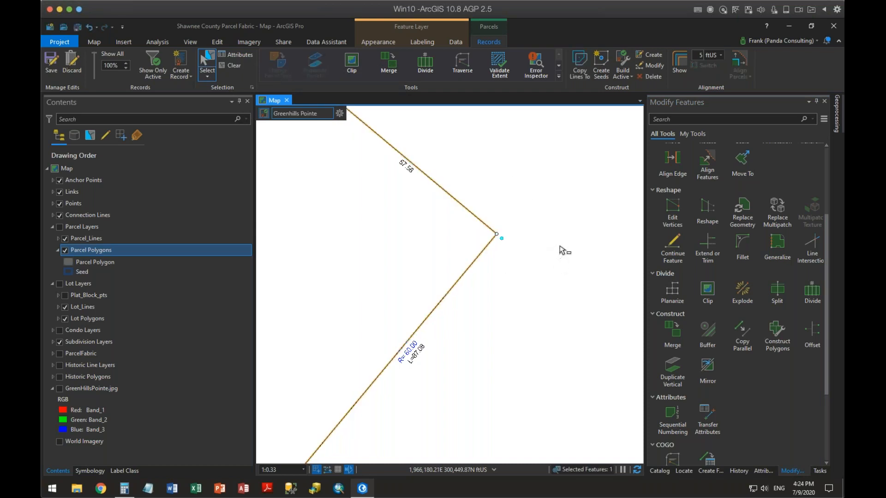
left_click(550, 240)
- Display the Lot Layers and Parcel Layers around the Greenhills Pointe subdivision
scroll(550, 240, "down", 5)
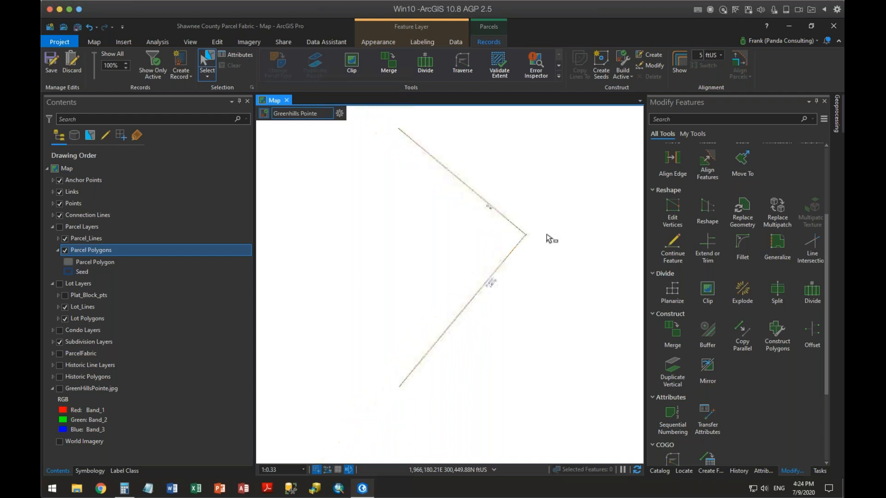
scroll(552, 239, "down", 5)
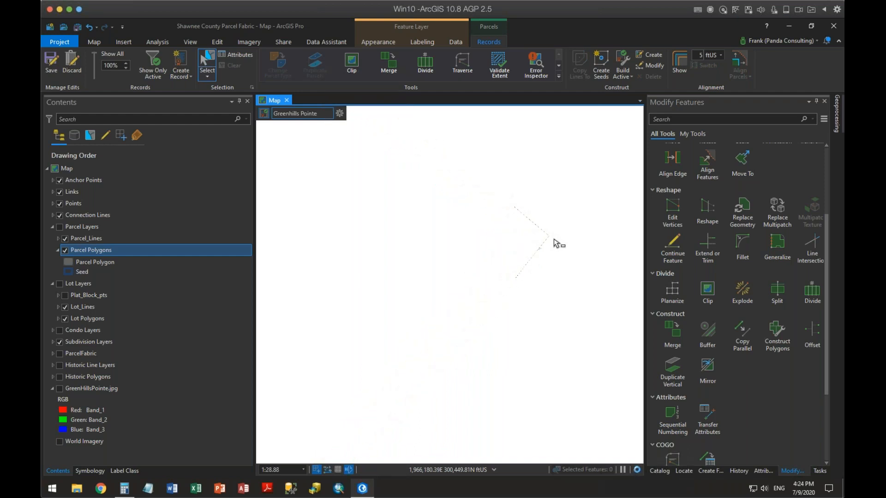
scroll(556, 241, "down", 7)
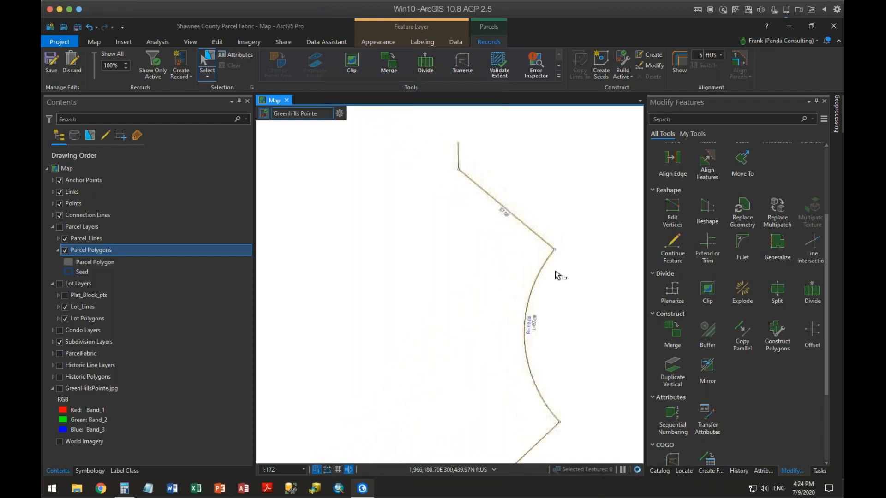
left_click_drag(559, 289, 451, 265)
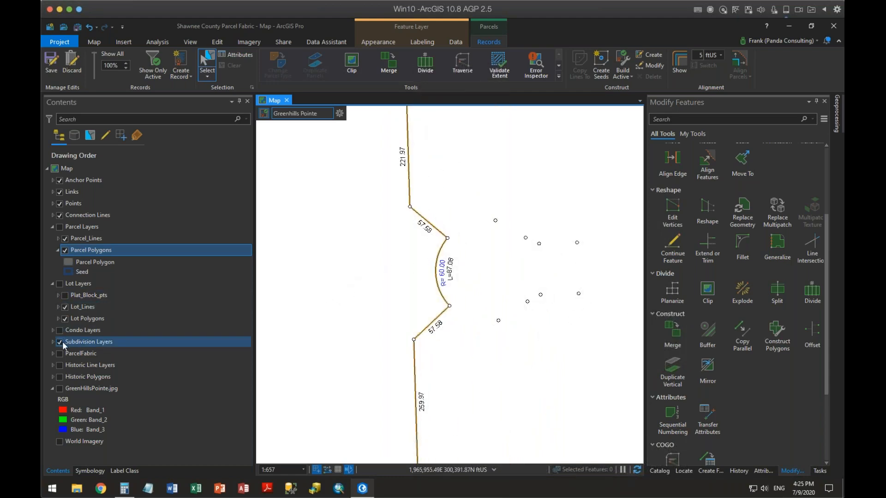
left_click(60, 284)
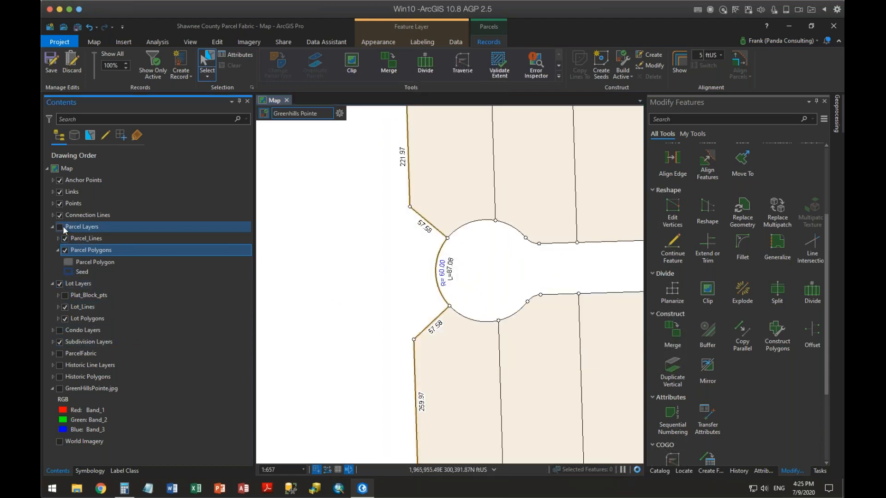
scroll(563, 258, "down", 3)
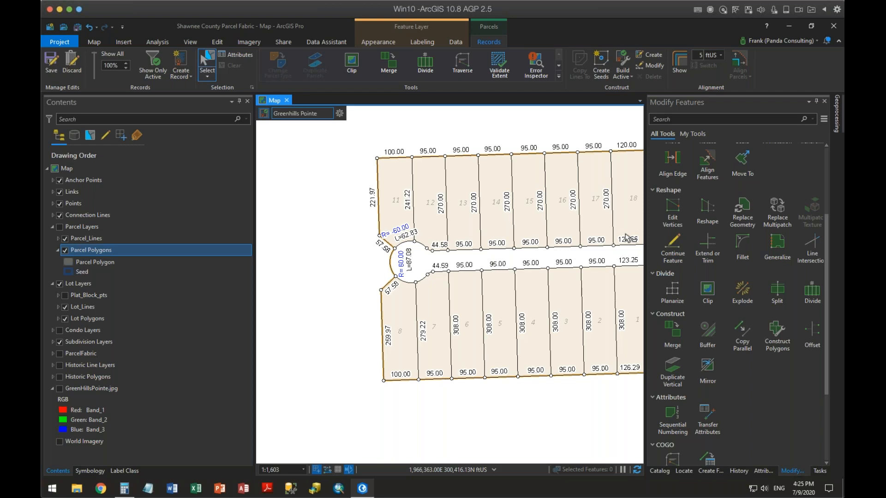
scroll(627, 237, "down", 3)
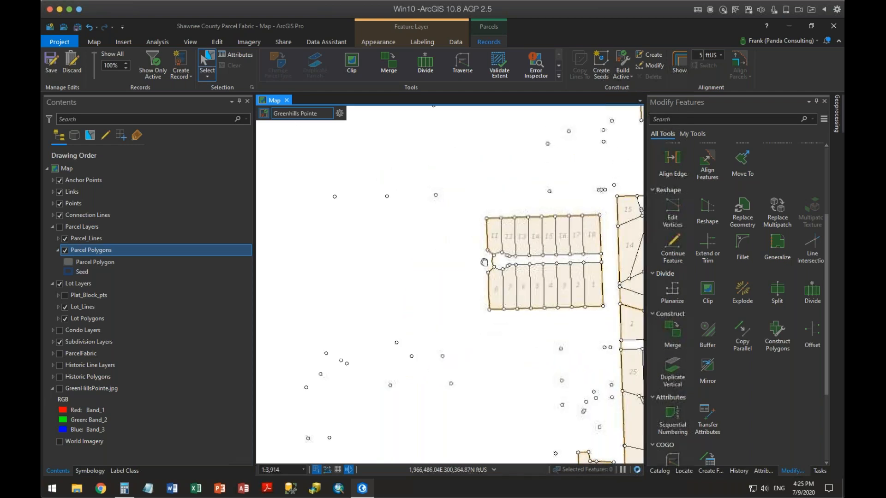
left_click_drag(484, 262, 404, 254)
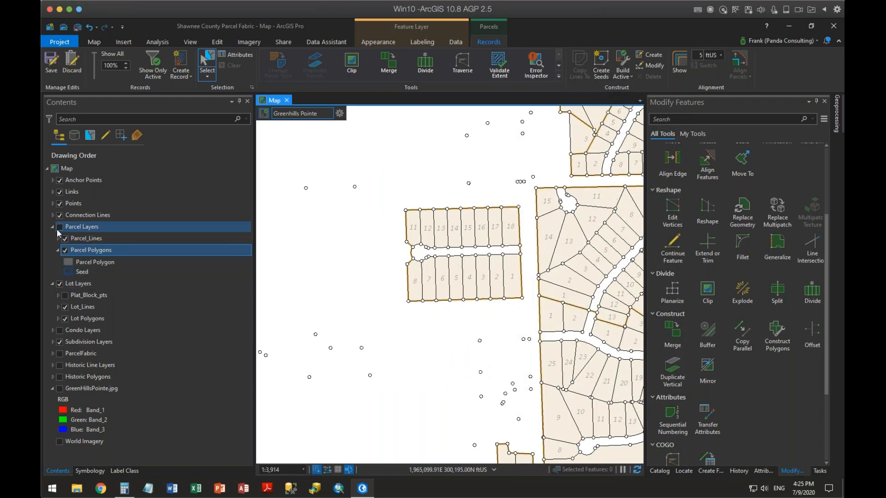
left_click(60, 227)
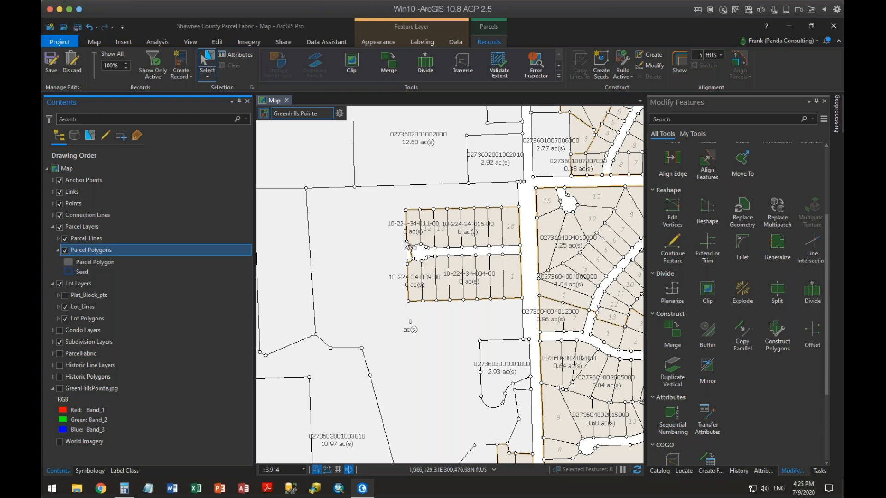
- Reshape the large parcel polygon surrounding the lots by tracing the two 57.58 lines and the R=60.00 curve at the cul-de-sac's west end
scroll(429, 264, "up", 4)
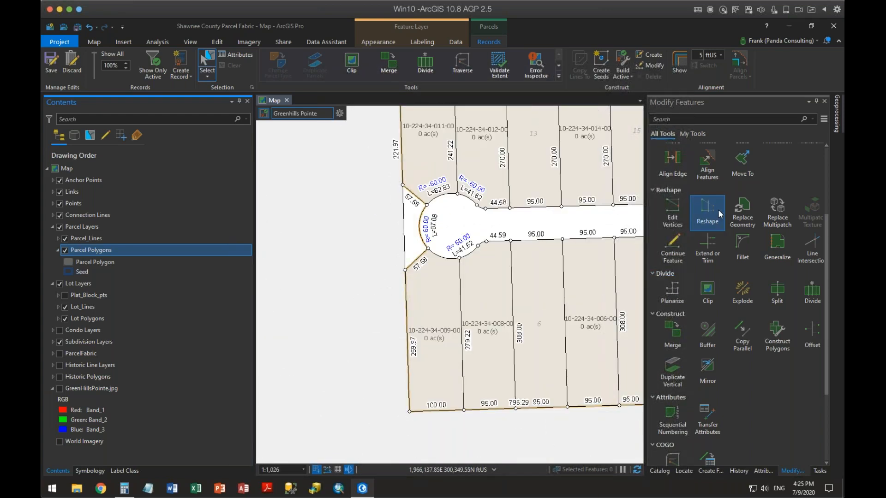
left_click(710, 207)
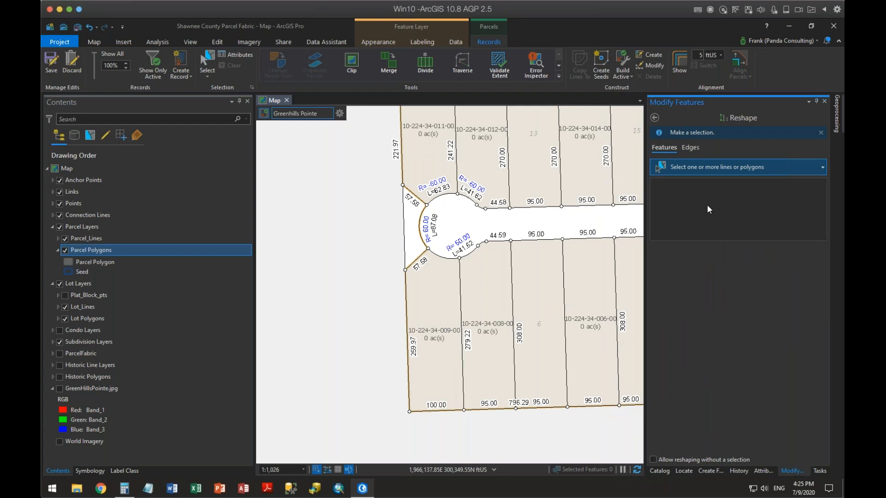
left_click(654, 118)
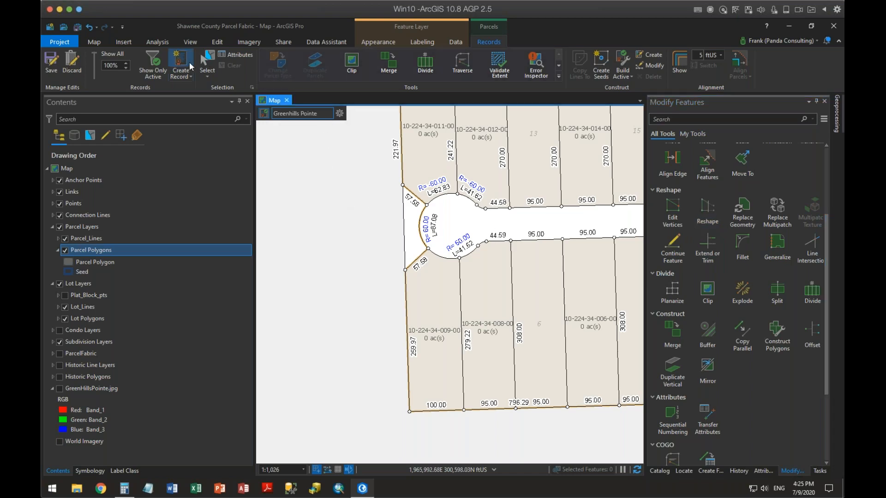
left_click(207, 63)
left_click(334, 211)
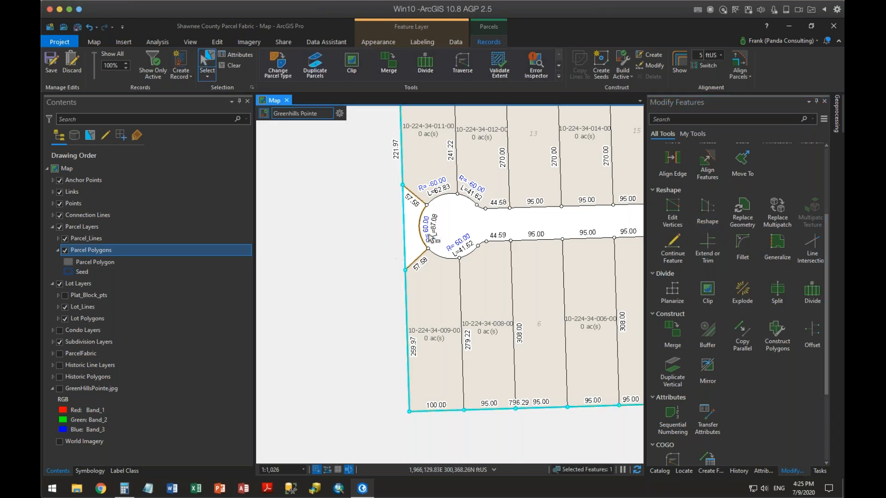
left_click(709, 216)
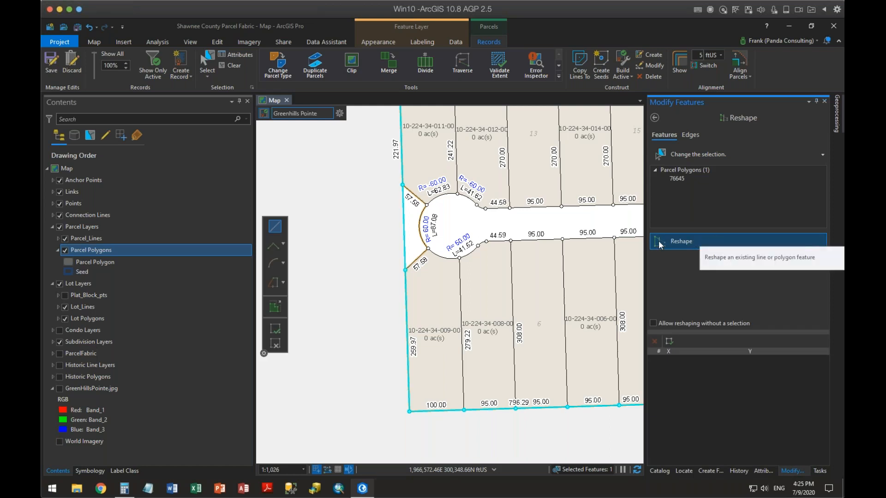
left_click(274, 285)
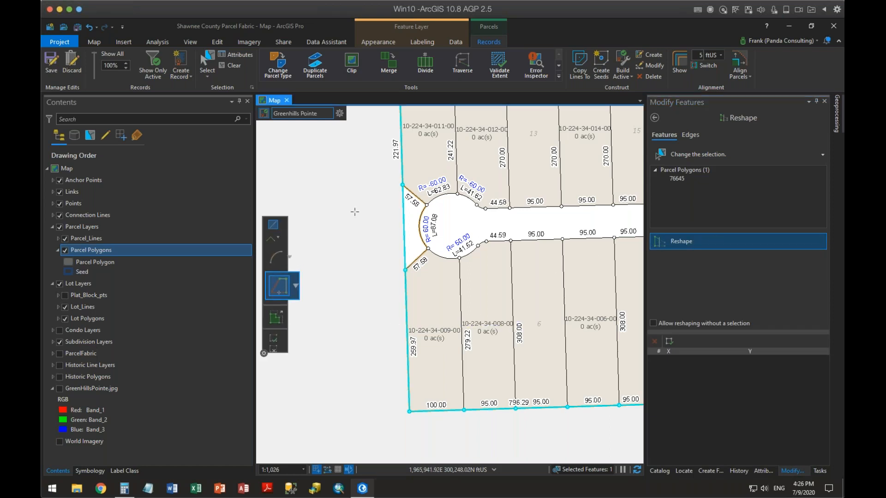
left_click(403, 185)
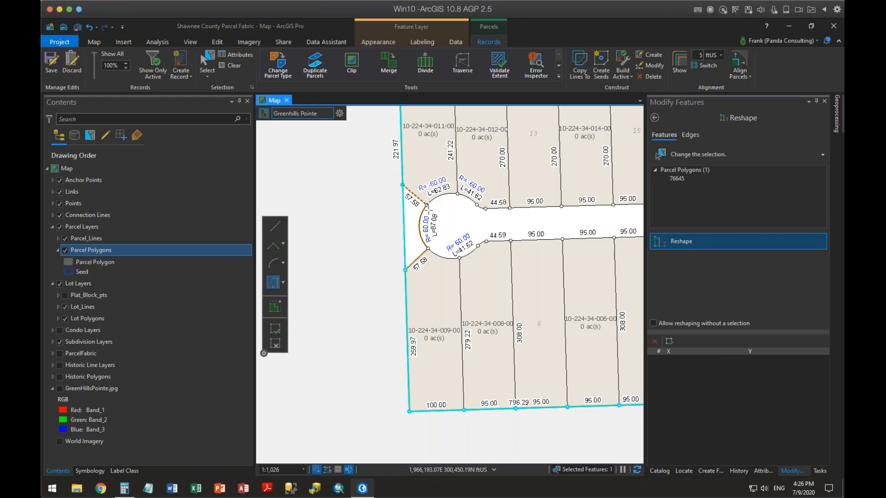
left_click(405, 270)
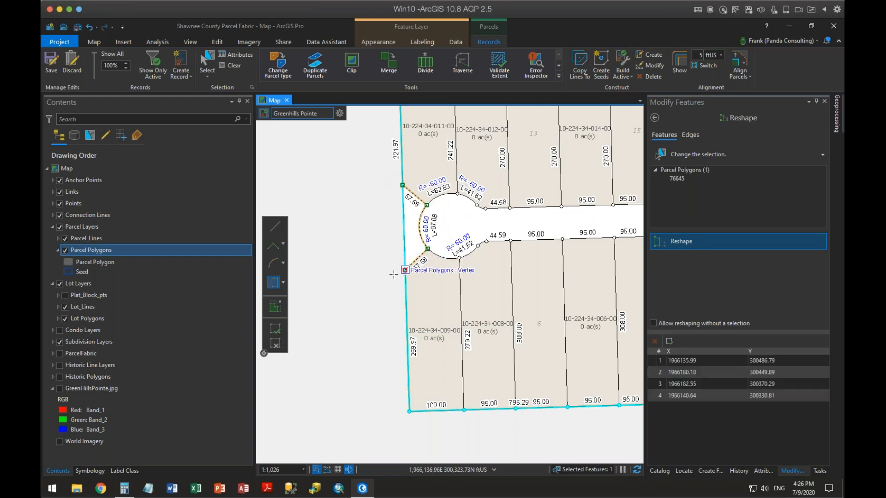
left_click(276, 328)
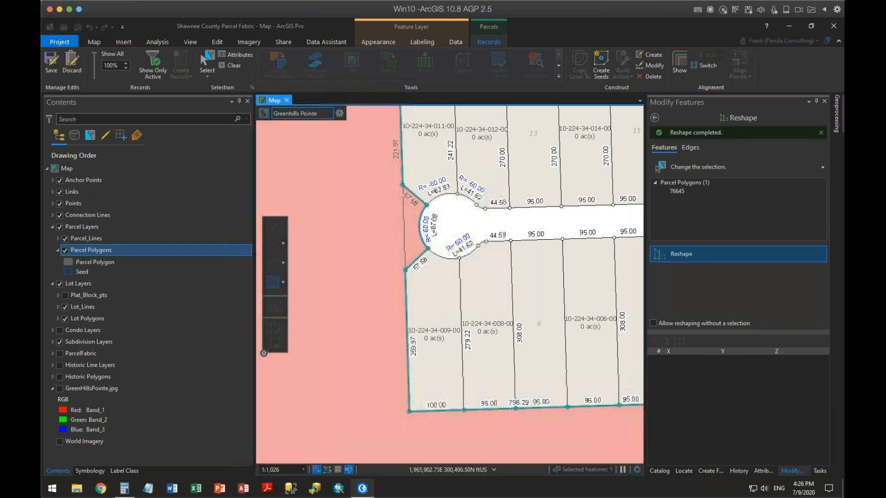
- Delete the straight parcel line that cuts across the west side of the cul-de-sac between the two 57.58 lines
left_click(207, 60)
left_click_drag(390, 204, 406, 225)
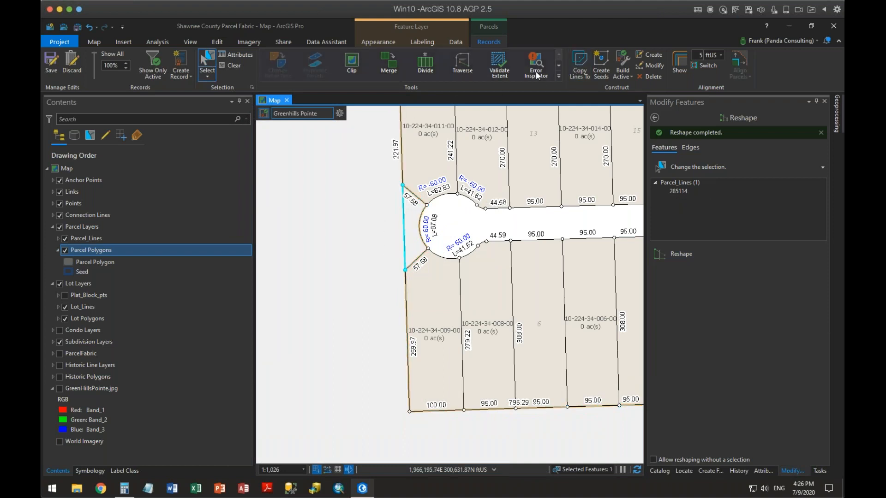
left_click(645, 75)
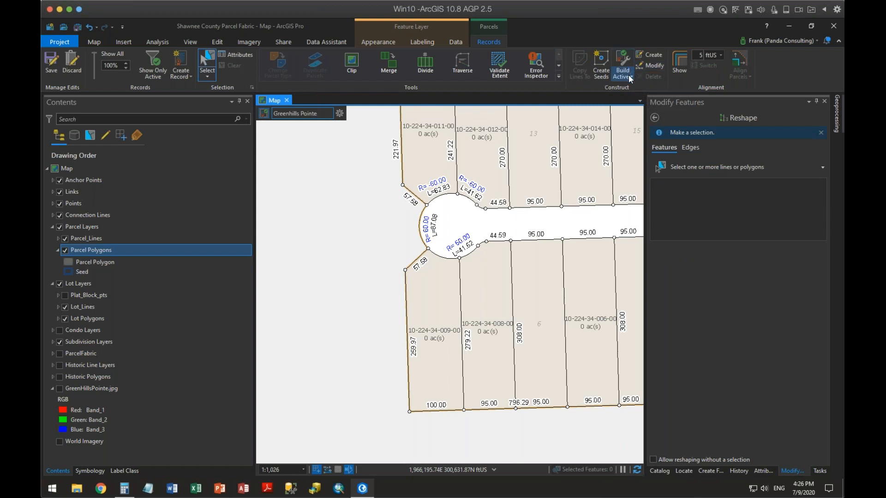
- Build the parcels of the active Greenhills Pointe record
left_click(622, 62)
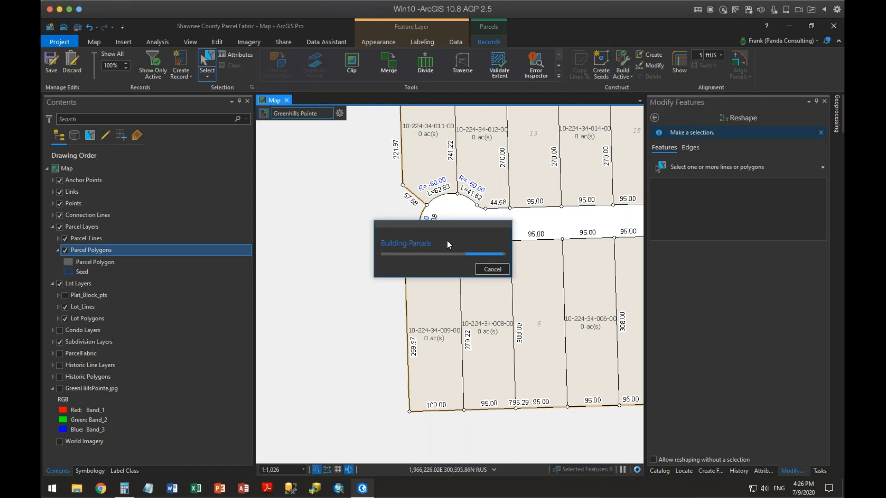
scroll(343, 347, "down", 2)
left_click_drag(315, 364, 285, 334)
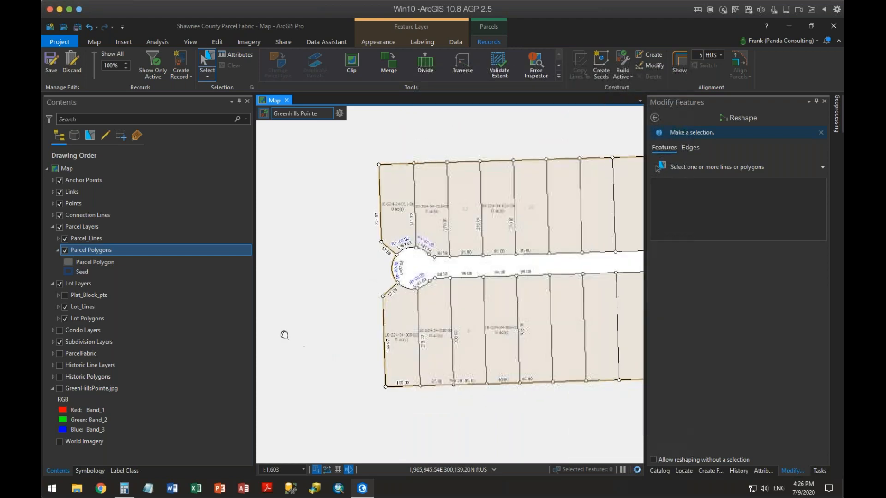
left_click_drag(462, 293, 411, 333)
scroll(469, 315, "down", 4)
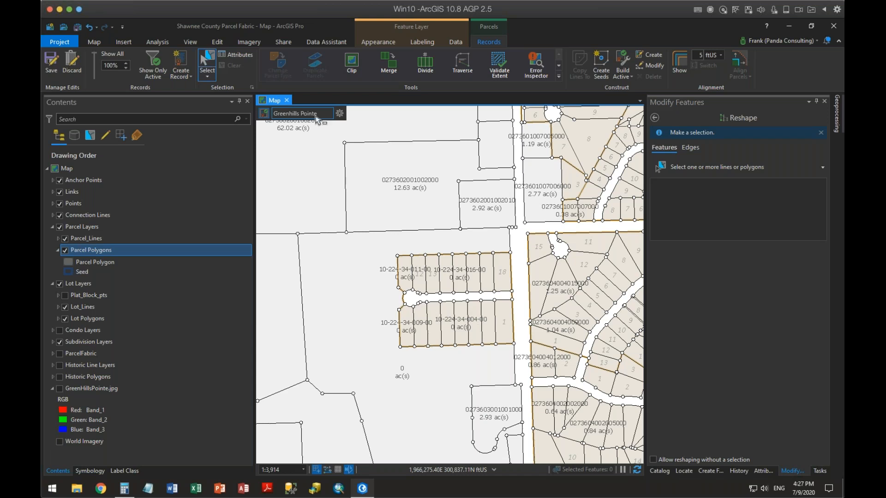
- Select all features in the active Greenhills Pointe record to review them, and clear the selection
left_click(339, 113)
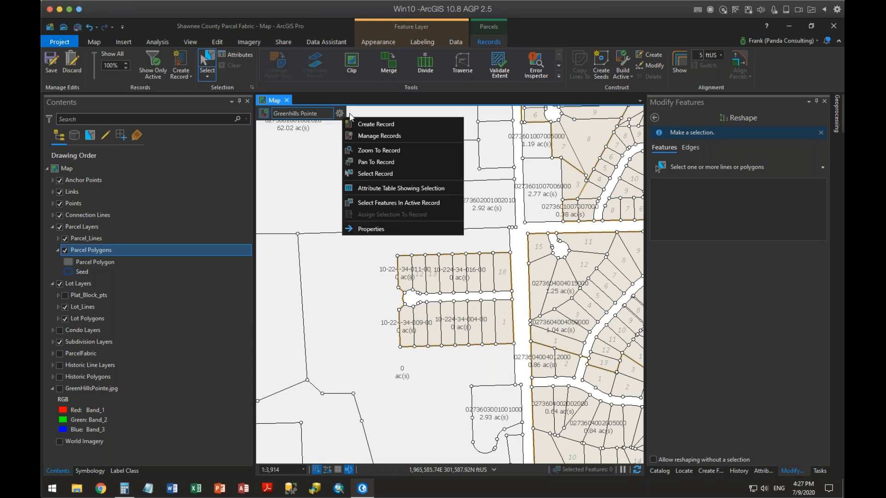
left_click(374, 202)
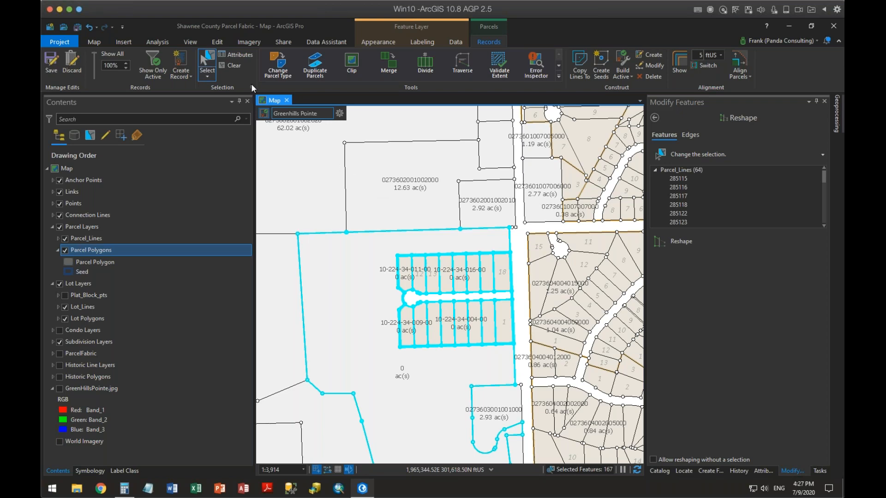
left_click(232, 65)
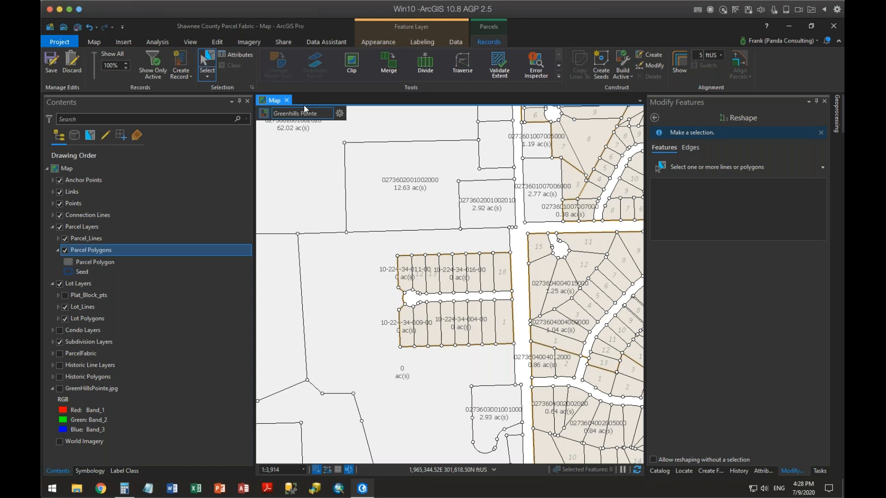
left_click(60, 377)
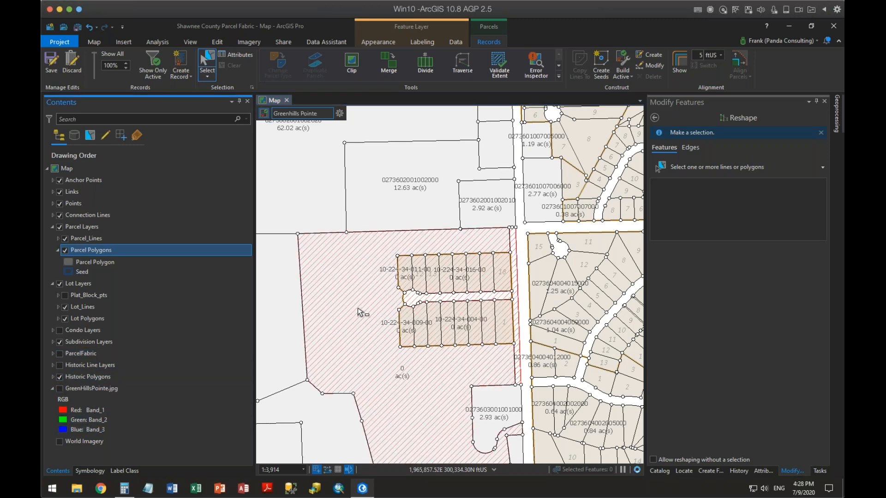
left_click(360, 322)
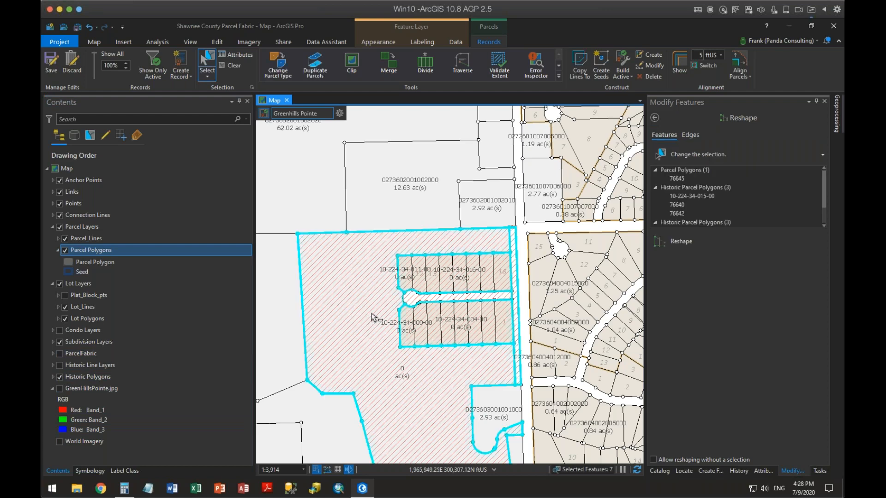
left_click(763, 471)
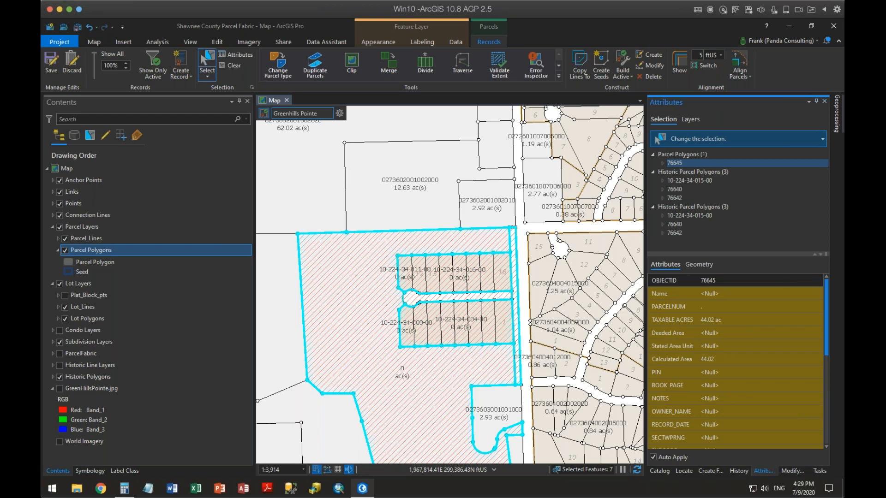
left_click(685, 218)
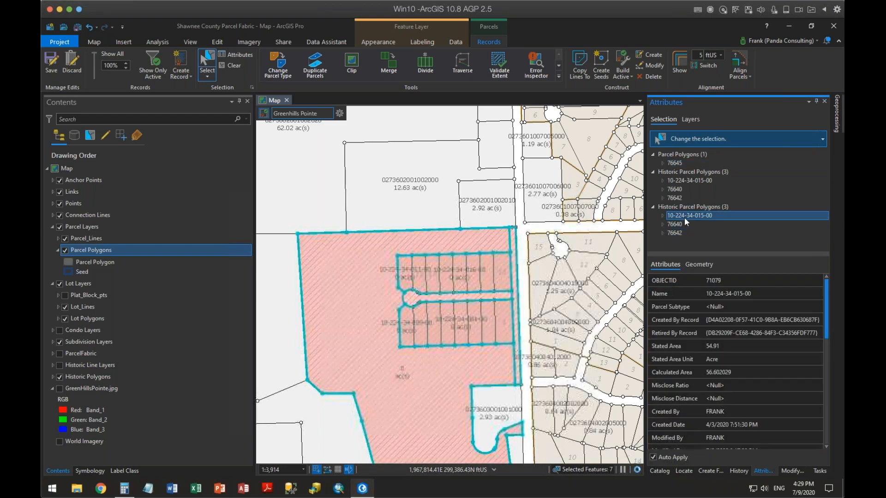
left_click(685, 225)
left_click(754, 294)
key("ctrl+c")
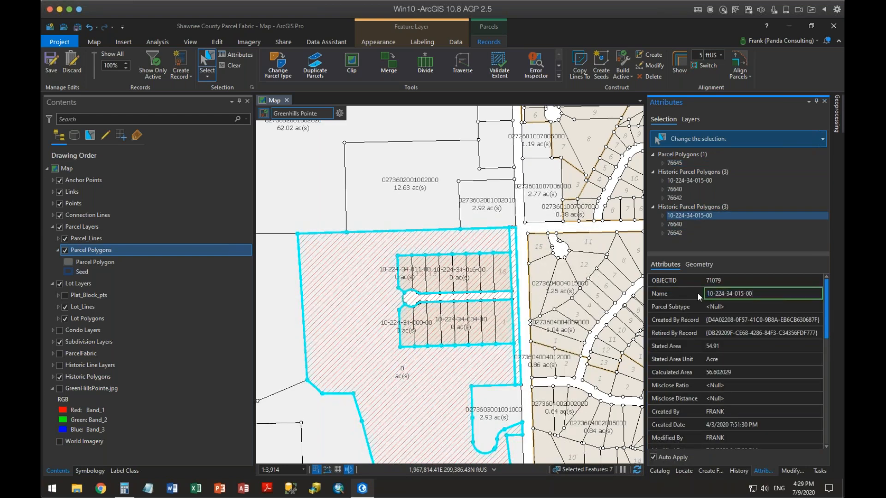
left_click(674, 163)
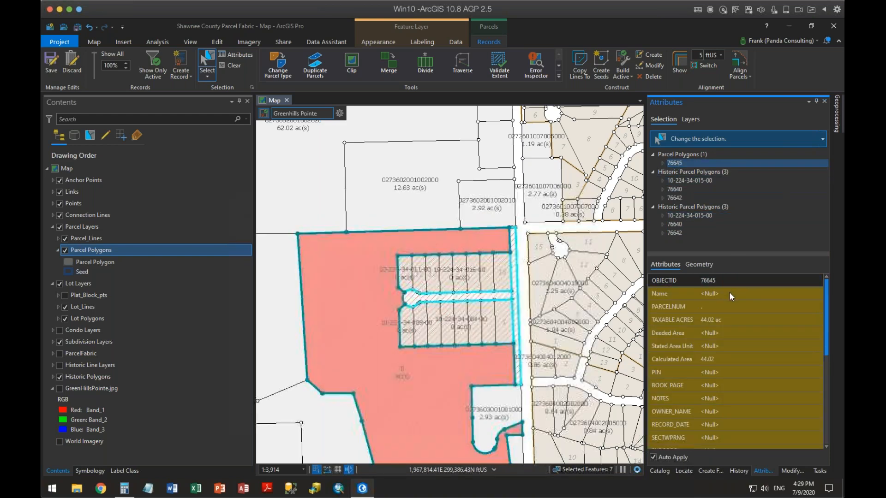
left_click(735, 293)
key("ctrl+v")
key("Tab")
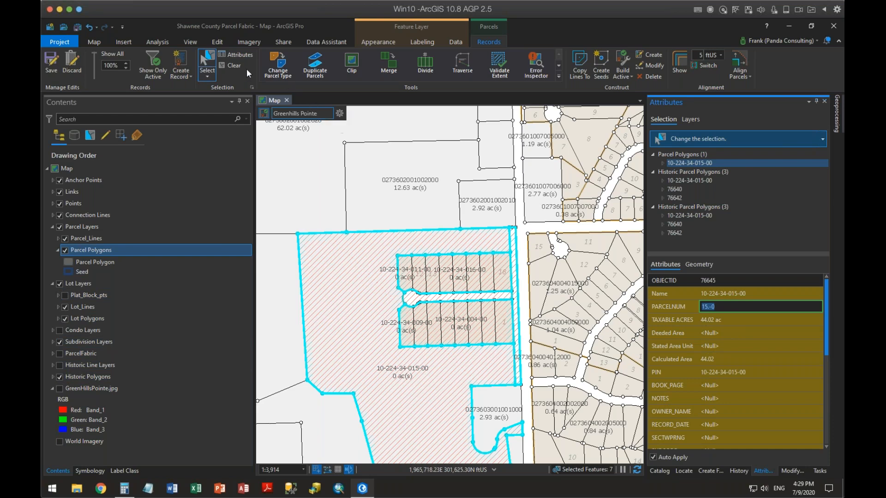
left_click(233, 66)
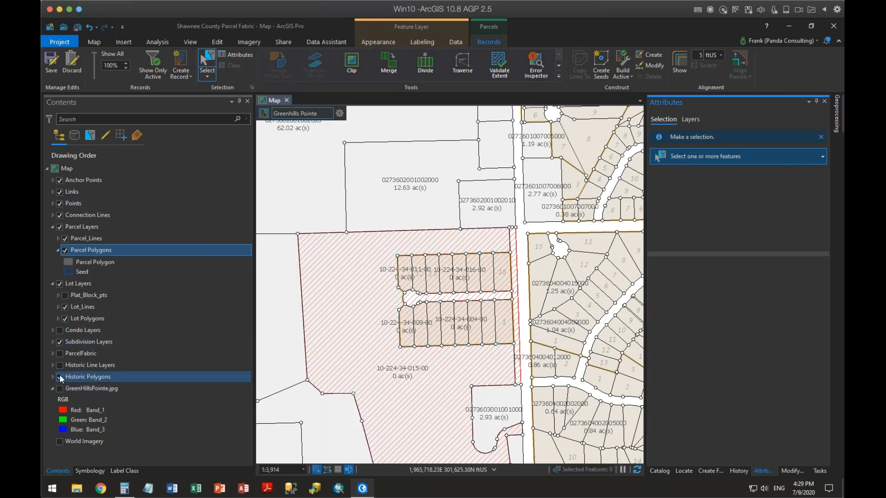
left_click(60, 377)
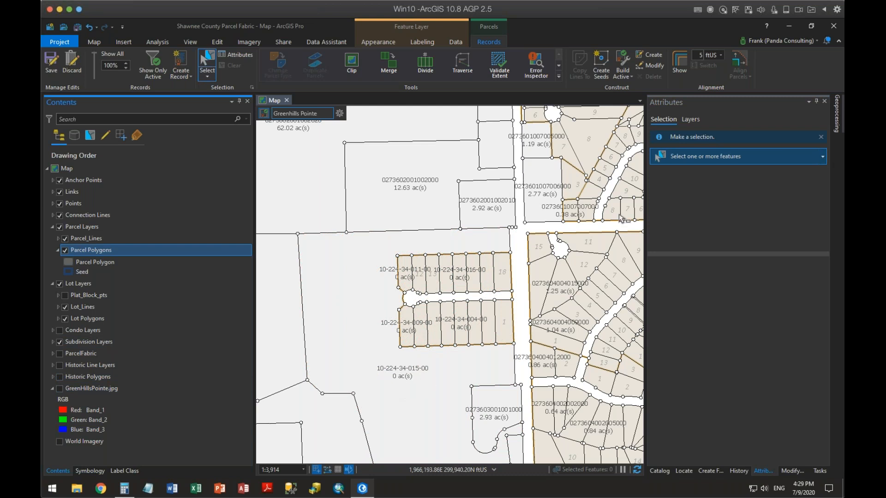
left_click(433, 374)
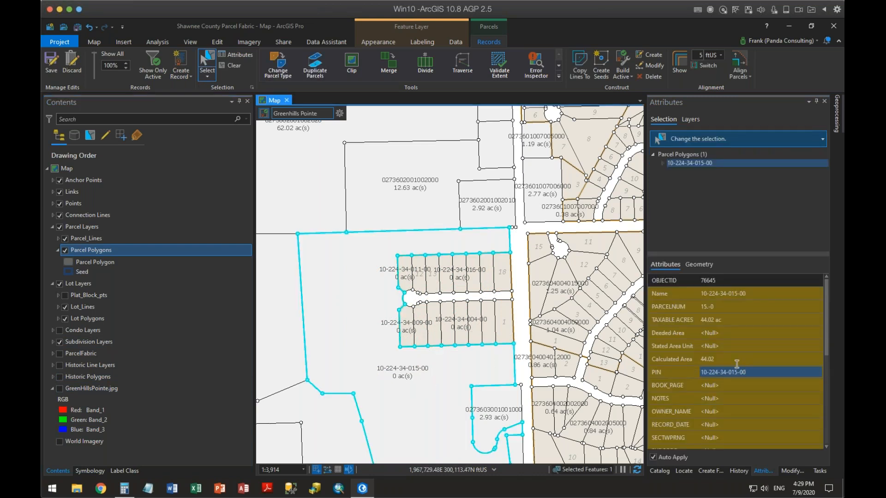
left_click(730, 333)
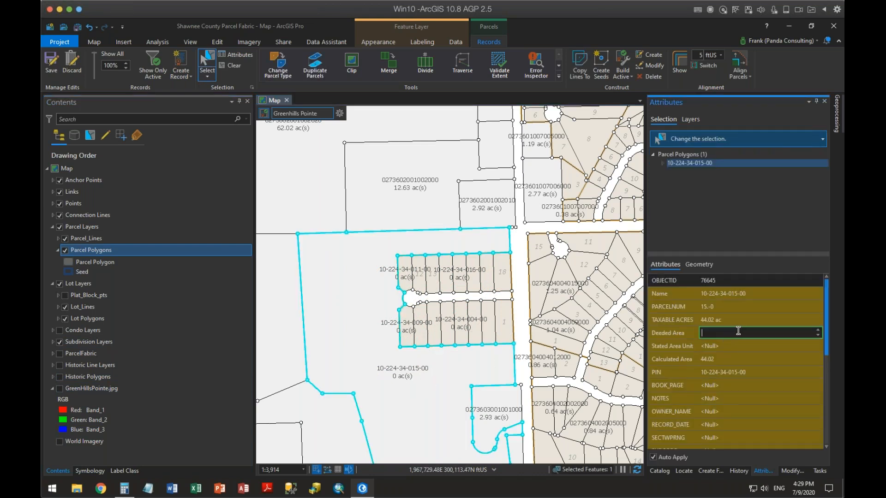
type("44.02")
key("Tab")
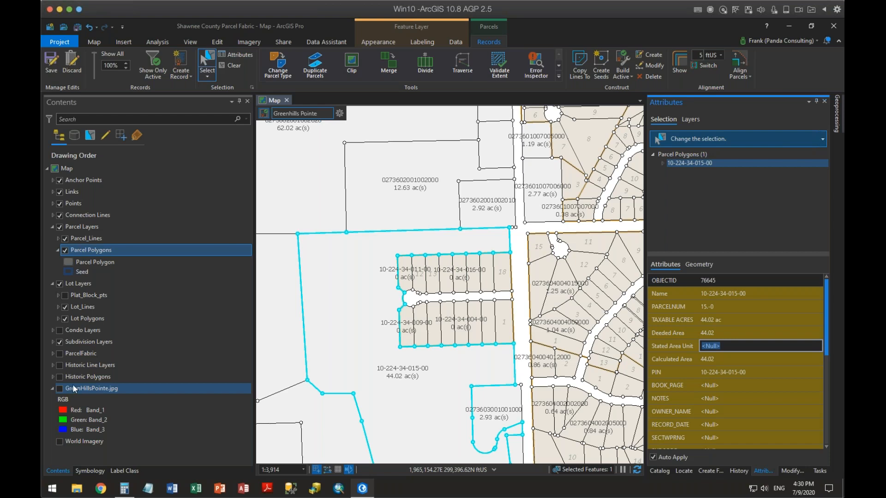
left_click(519, 254)
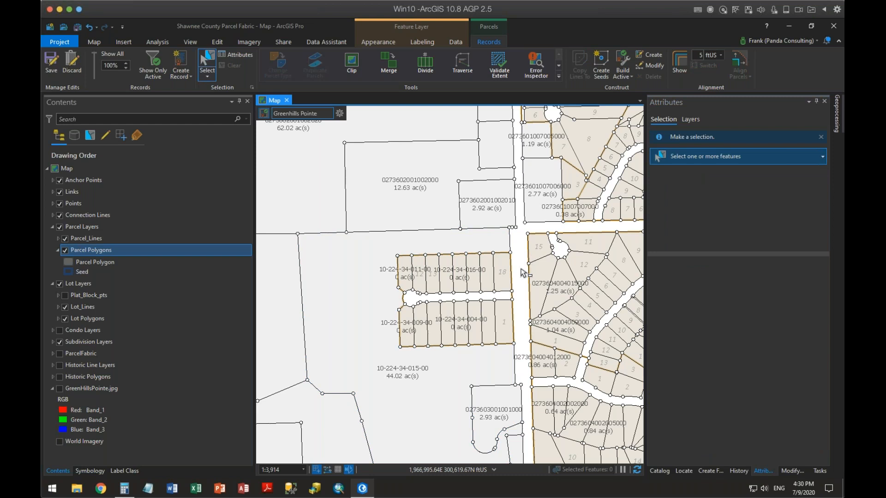